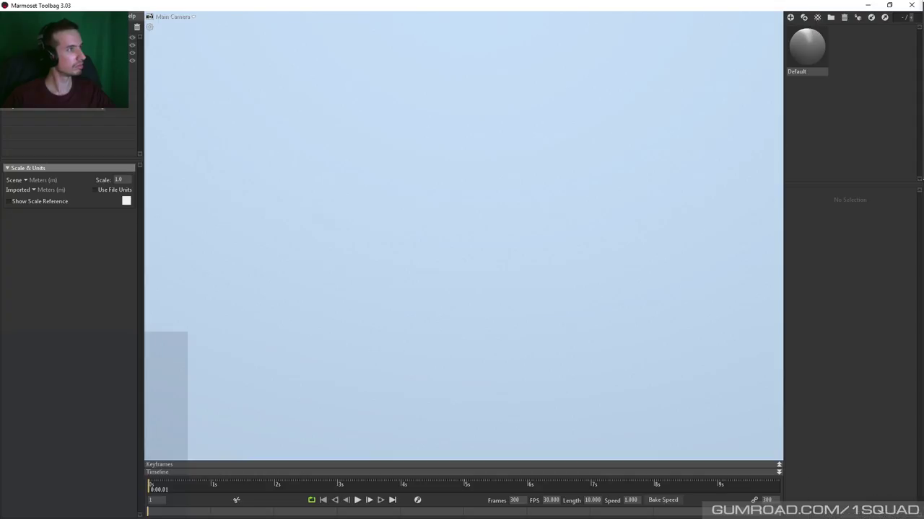
# Load the Ruger Render.tbscene scene from the recent files list
pyautogui.click(231, 43)
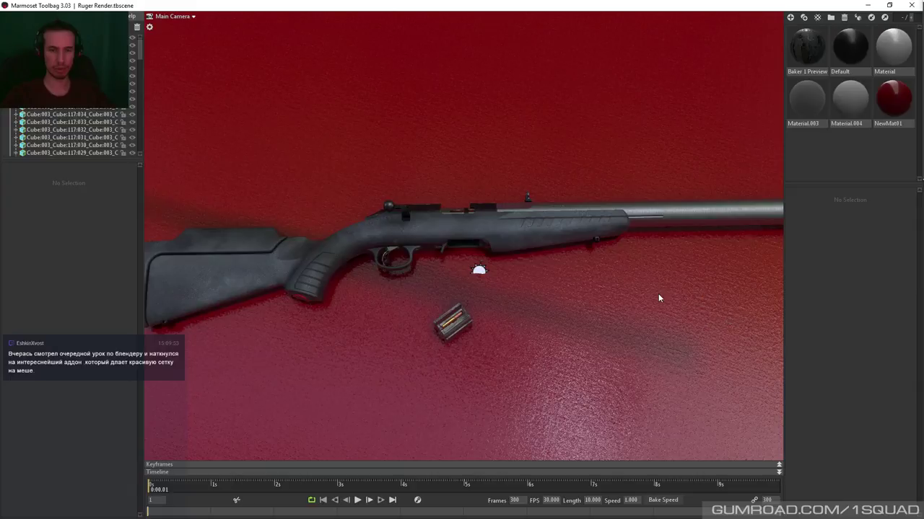
# Inspect the NewMat01 floor material, then show the Scene render settings with wireframe toggled
pyautogui.click(901, 104)
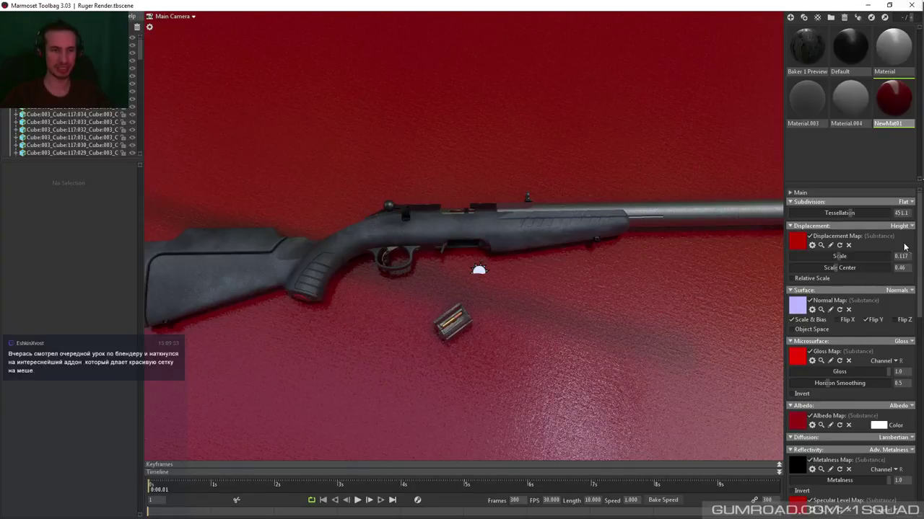
pyautogui.scroll(-5, 910, 328)
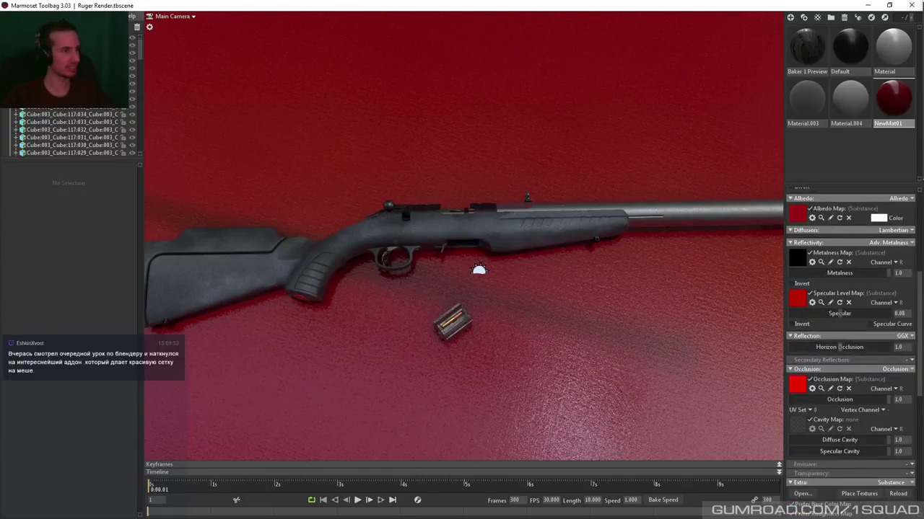
pyautogui.click(130, 48)
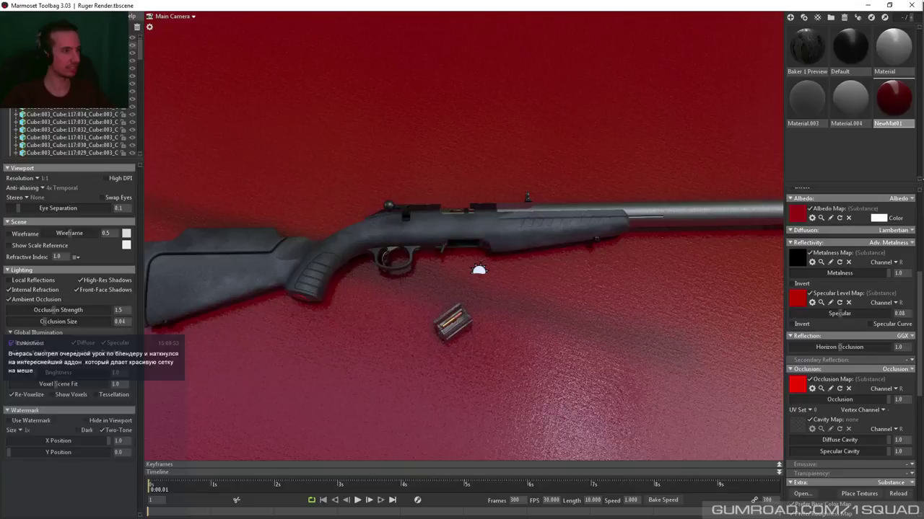
pyautogui.click(8, 233)
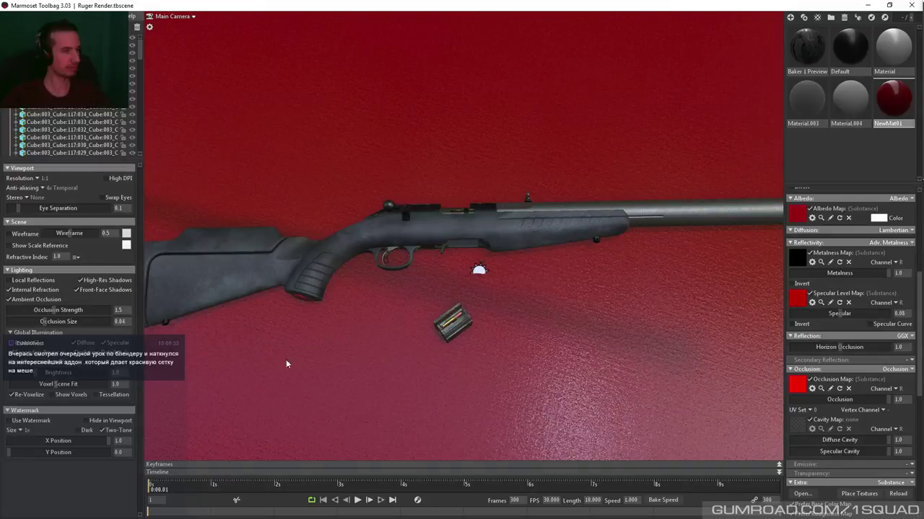
pyautogui.scroll(-5, 909, 368)
pyautogui.scroll(-5, 908, 369)
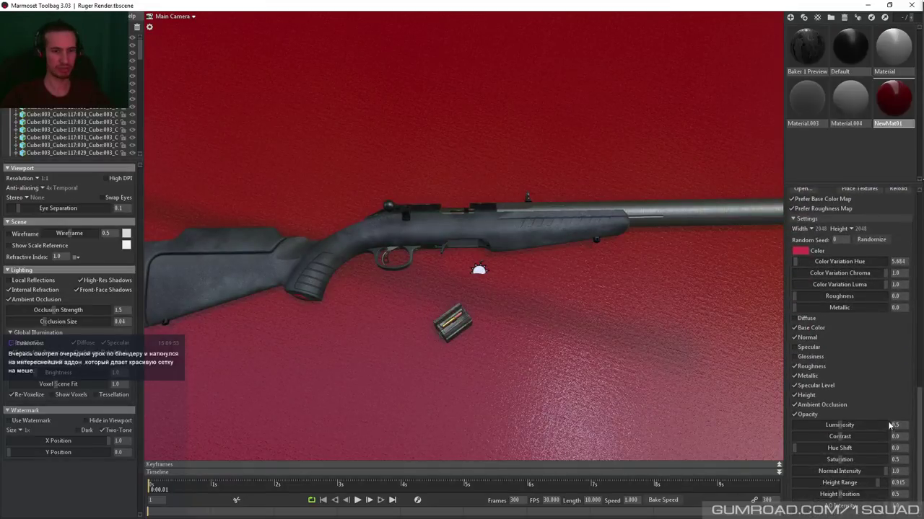
# Raise the floor's colour variation luma and its roughness to 0.342, then view the rifle low
pyautogui.moveTo(895, 284); pyautogui.dragTo(900, 284)
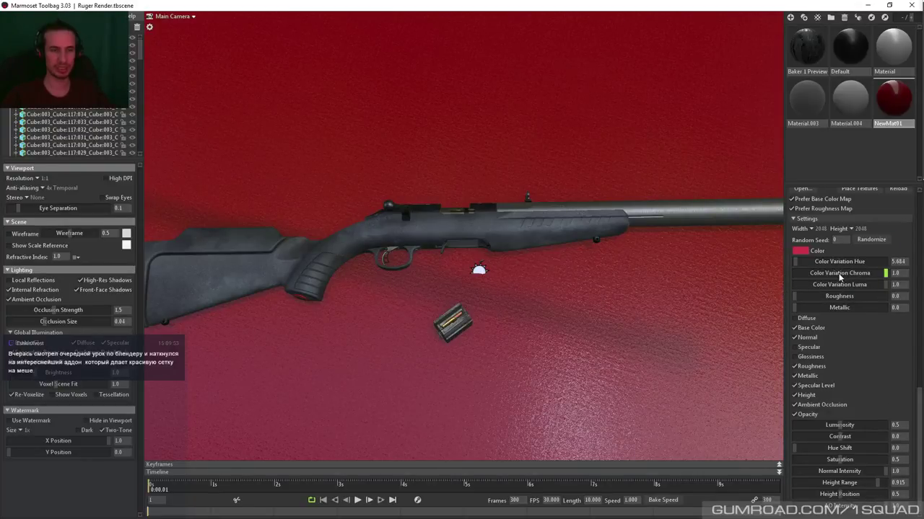
pyautogui.scroll(3, 899, 351)
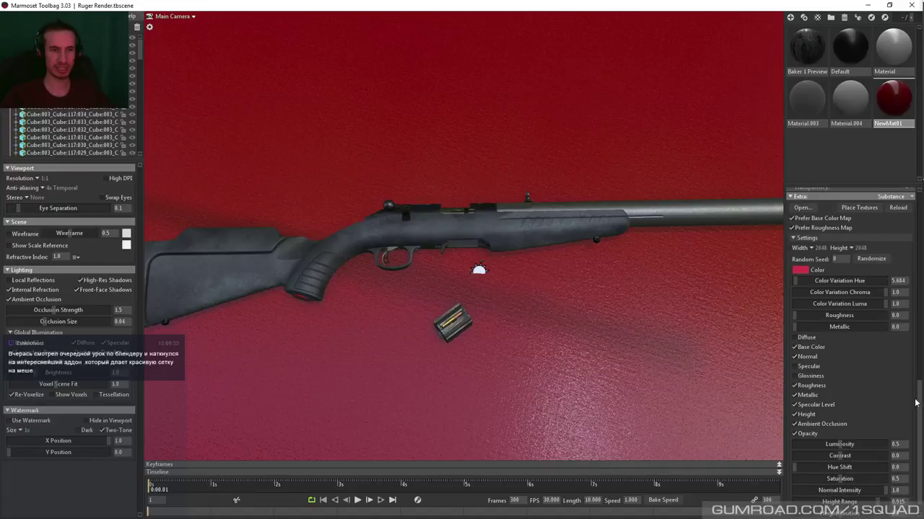
pyautogui.scroll(-5, 883, 372)
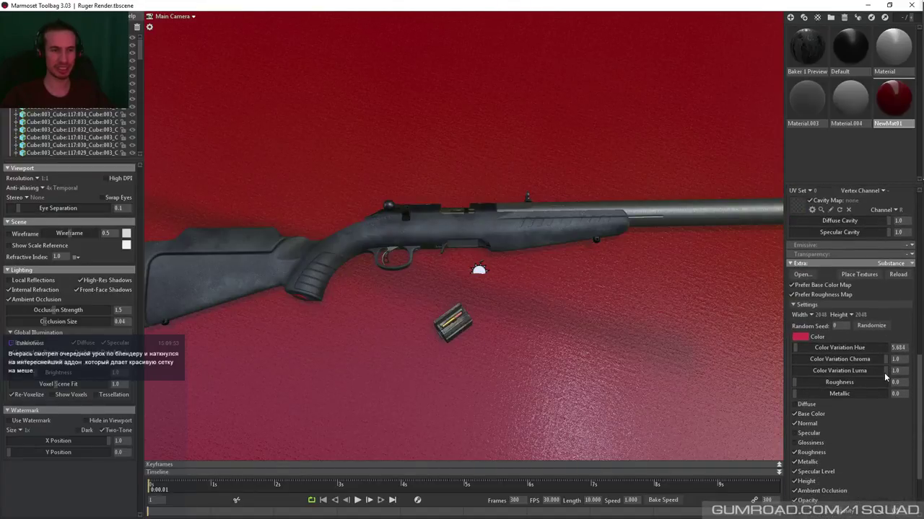
pyautogui.scroll(-2, 880, 395)
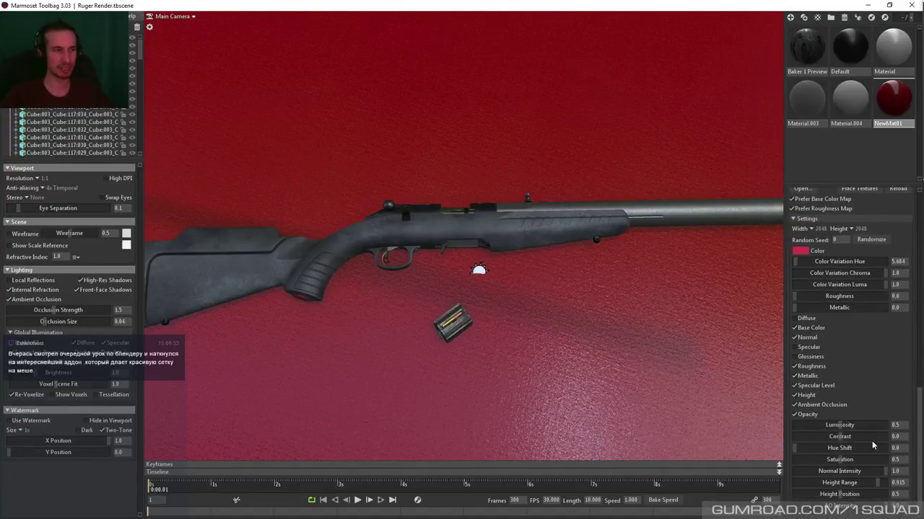
pyautogui.moveTo(802, 296); pyautogui.dragTo(871, 296)
pyautogui.moveTo(768, 293); pyautogui.dragTo(579, 341)
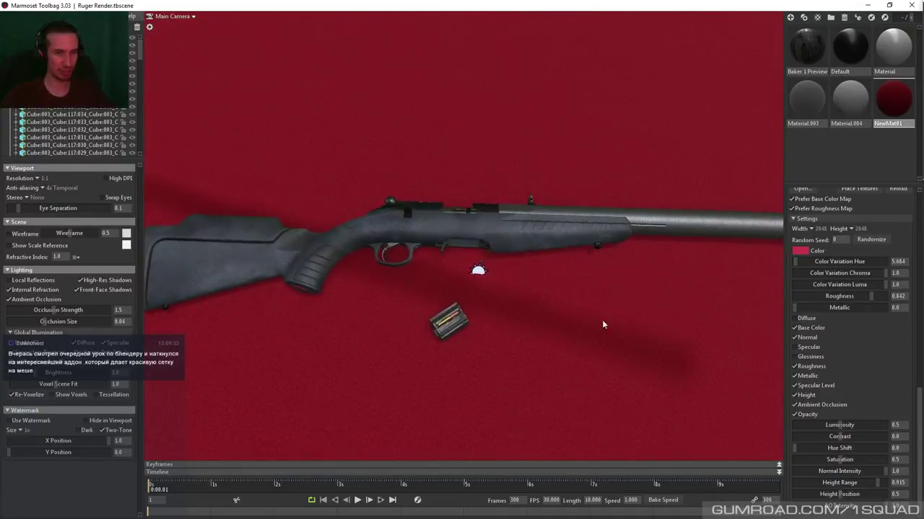
pyautogui.moveTo(917, 435); pyautogui.dragTo(849, 213)
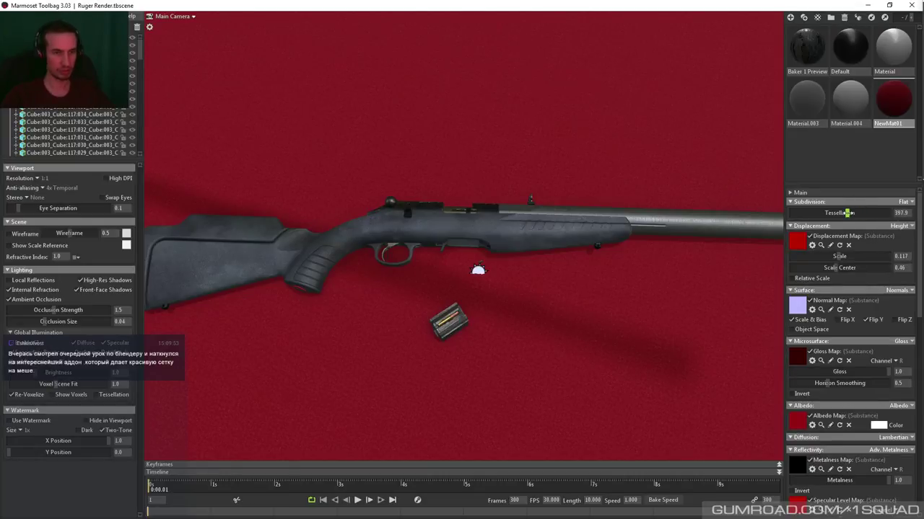
# Set the floor material's texture tiling to 4.0 and select the magazine
pyautogui.click(791, 193)
pyautogui.moveTo(897, 204); pyautogui.dragTo(873, 204)
pyautogui.click(471, 248)
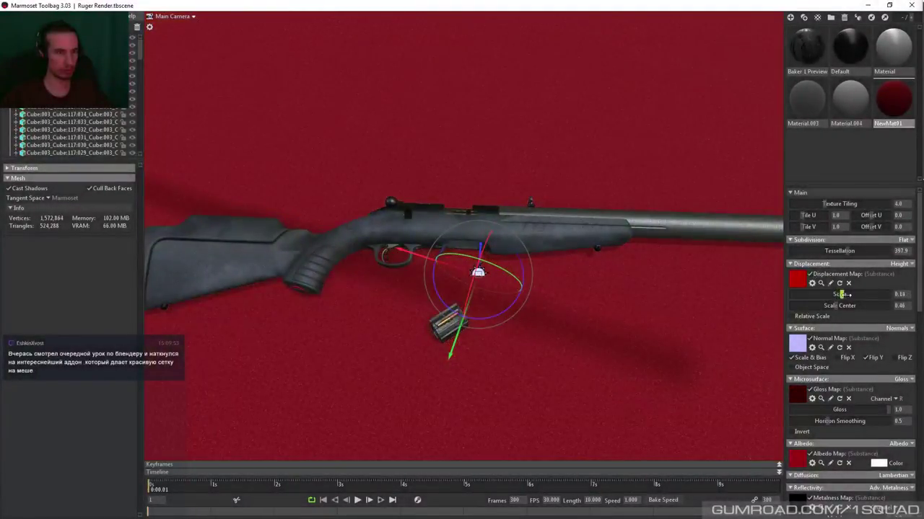
# Set the floor displacement scale to 0.311 and increase the floor tessellation
pyautogui.moveTo(841, 294); pyautogui.dragTo(824, 294)
pyautogui.moveTo(533, 231); pyautogui.dragTo(629, 124)
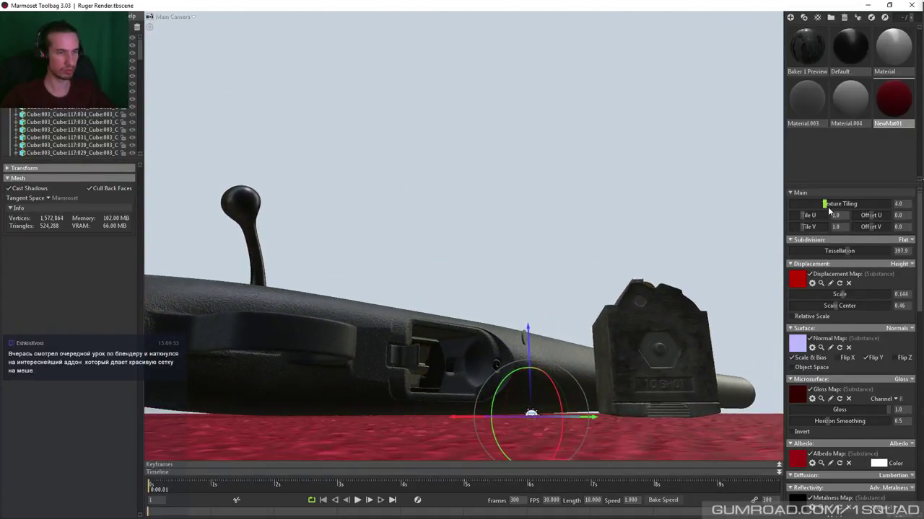
pyautogui.moveTo(555, 239); pyautogui.dragTo(485, 365)
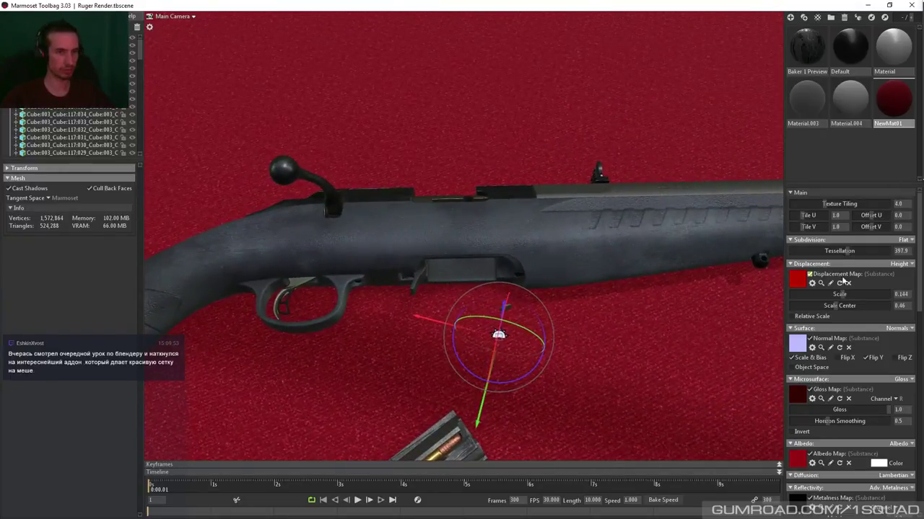
pyautogui.moveTo(842, 294); pyautogui.dragTo(856, 294)
pyautogui.moveTo(538, 318); pyautogui.dragTo(578, 200)
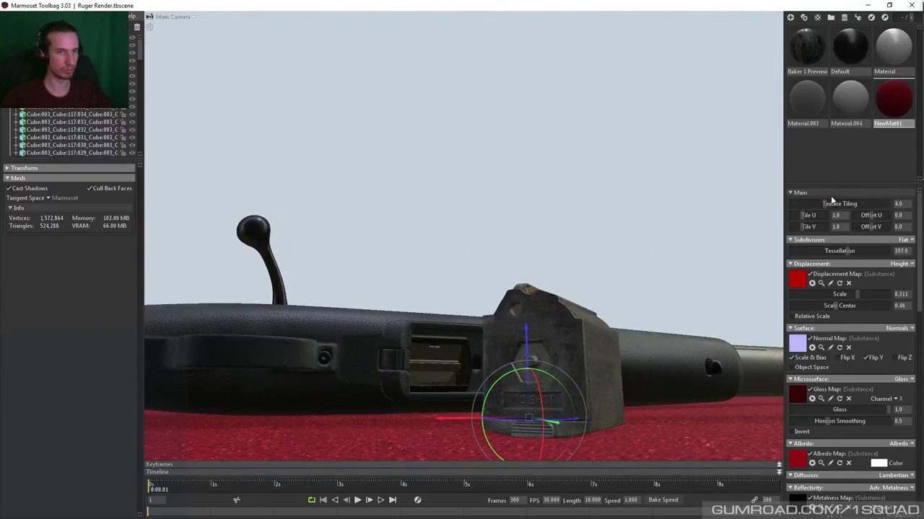
pyautogui.moveTo(848, 251)
pyautogui.mouseDown()
pyautogui.moveTo(873, 252)
pyautogui.moveTo(863, 256)
pyautogui.mouseUp()
pyautogui.moveTo(498, 396); pyautogui.dragTo(478, 271)
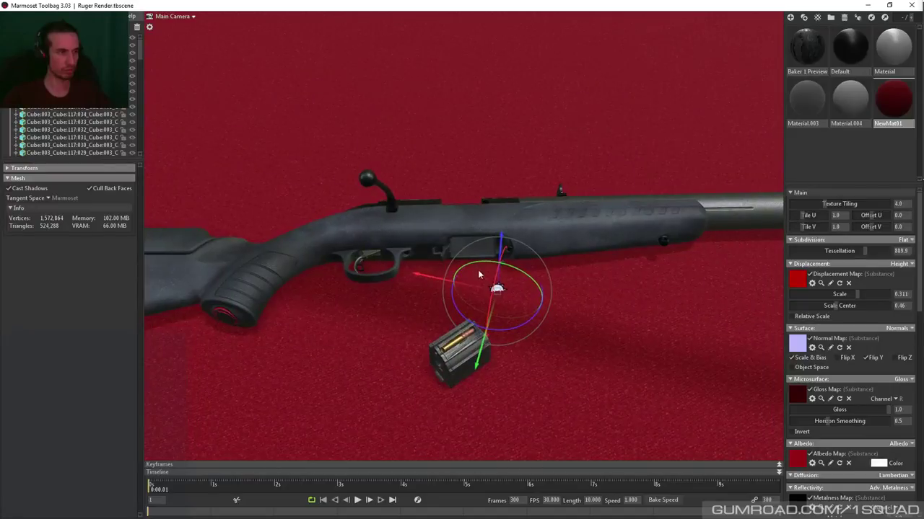
pyautogui.press('Escape')
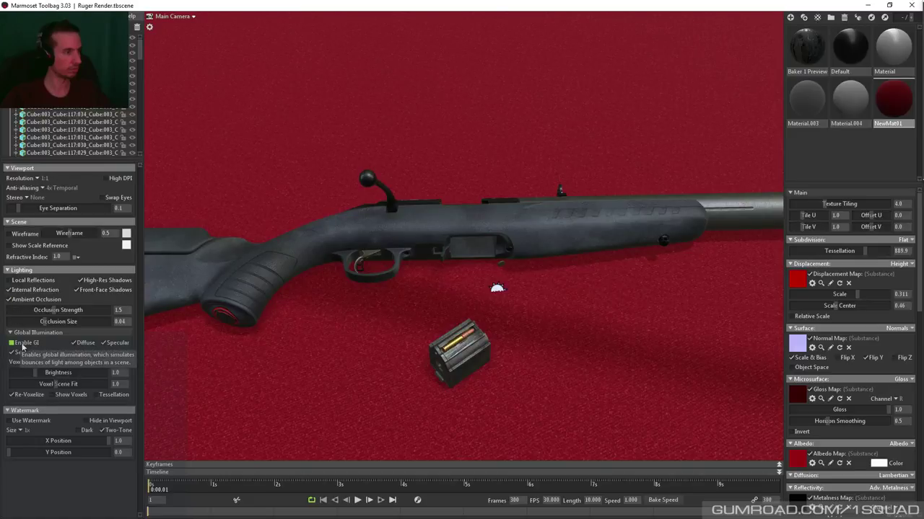
pyautogui.moveTo(347, 310); pyautogui.dragTo(443, 267)
pyautogui.moveTo(503, 267); pyautogui.dragTo(530, 267)
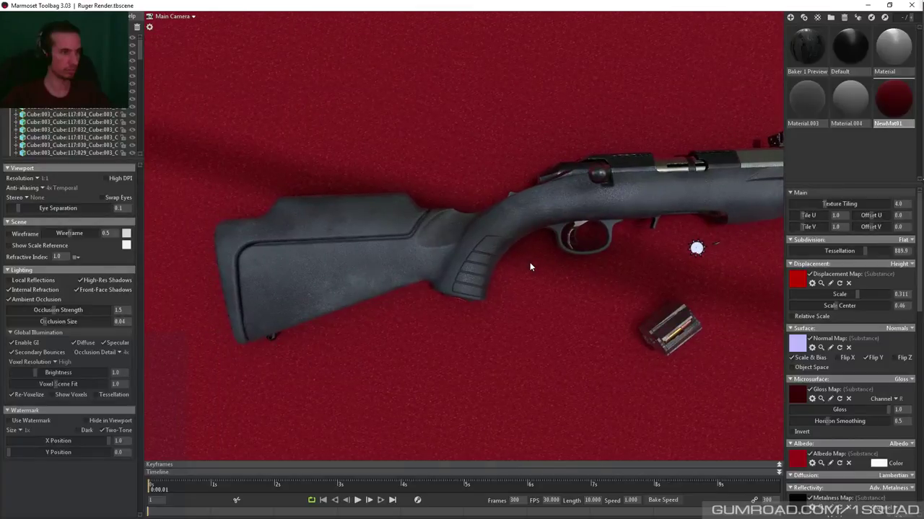
pyautogui.moveTo(527, 267); pyautogui.dragTo(428, 216)
pyautogui.moveTo(402, 216); pyautogui.dragTo(320, 212, button='middle')
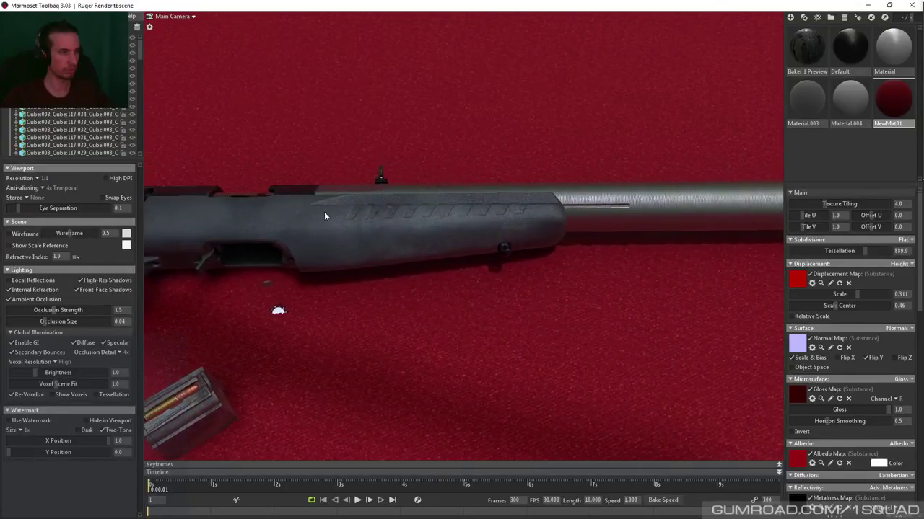
pyautogui.moveTo(288, 300); pyautogui.dragTo(333, 243)
pyautogui.scroll(5, 339, 264)
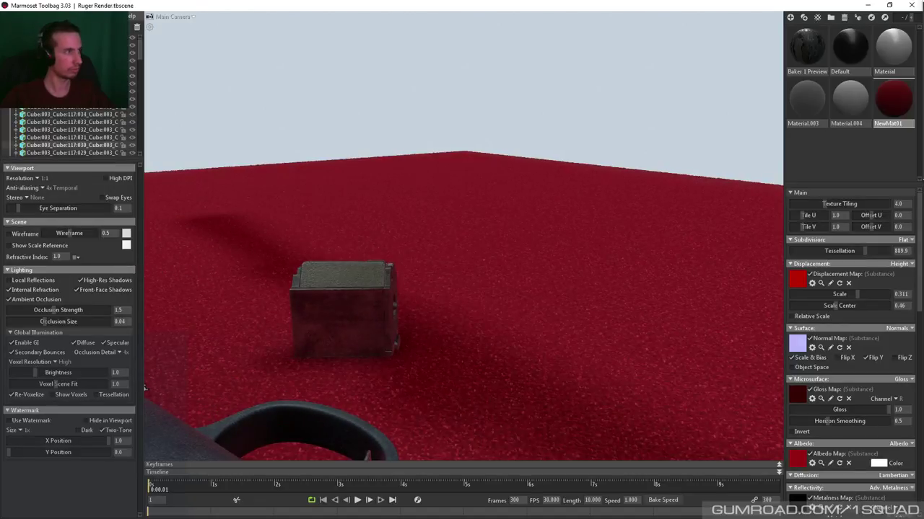
pyautogui.click(43, 87)
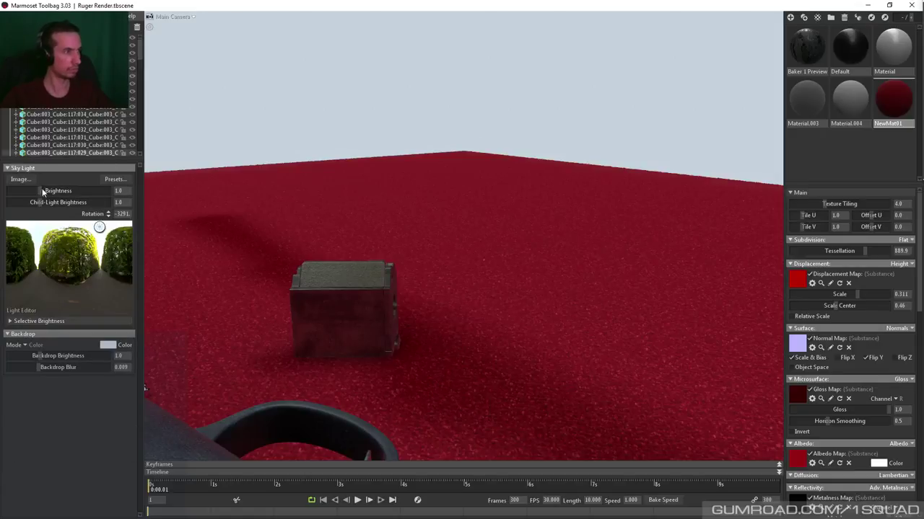
# Apply an indoor arched-hall sky preset and rotate the sky lighting around the scene
pyautogui.click(115, 179)
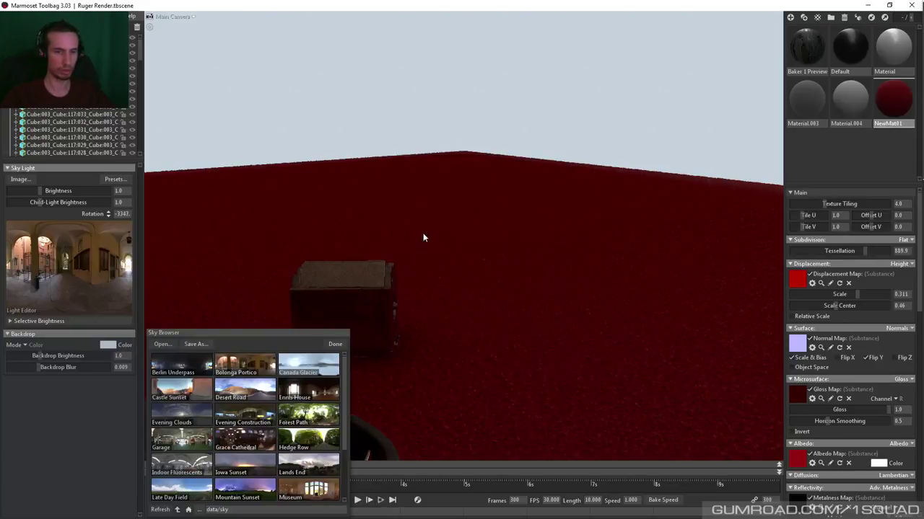
pyautogui.keyDown('shift'); pyautogui.moveTo(504, 233); pyautogui.dragTo(423, 243); pyautogui.keyUp('shift')
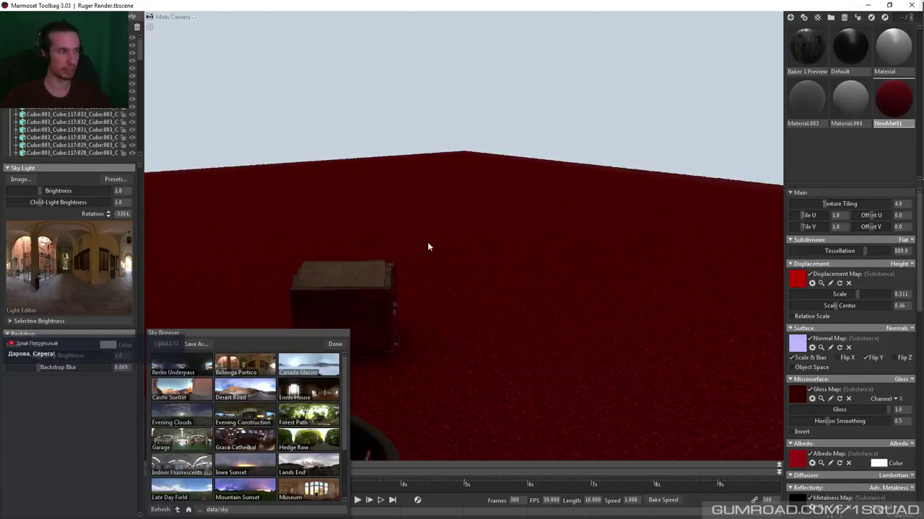
pyautogui.moveTo(373, 239); pyautogui.dragTo(383, 244)
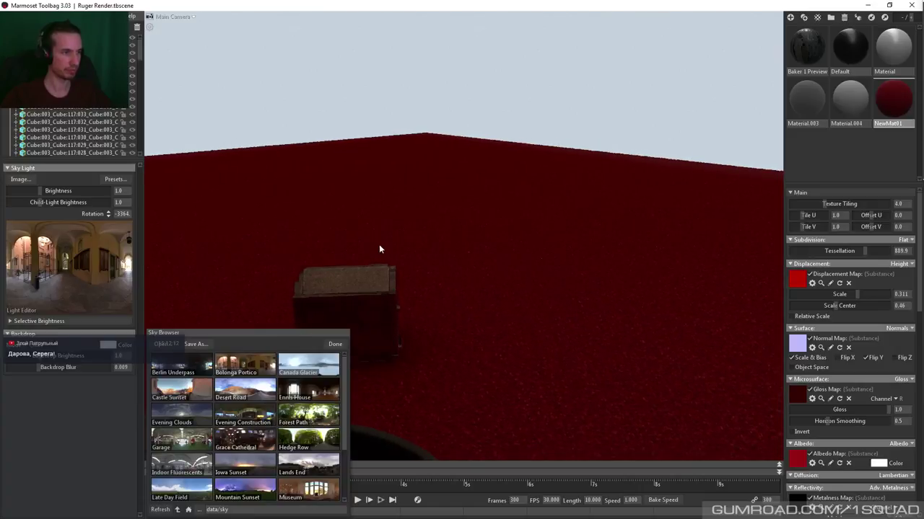
pyautogui.keyDown('shift'); pyautogui.moveTo(242, 254); pyautogui.dragTo(252, 255); pyautogui.keyUp('shift')
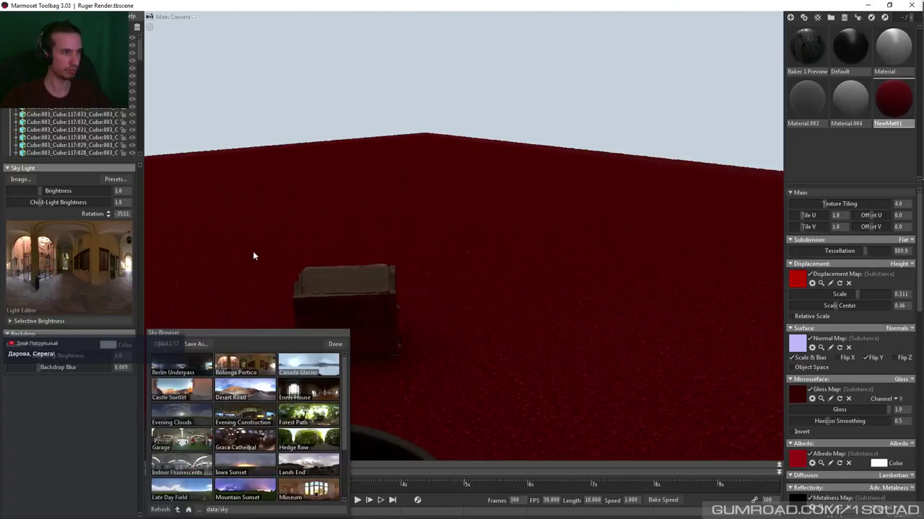
pyautogui.moveTo(345, 261); pyautogui.dragTo(404, 269)
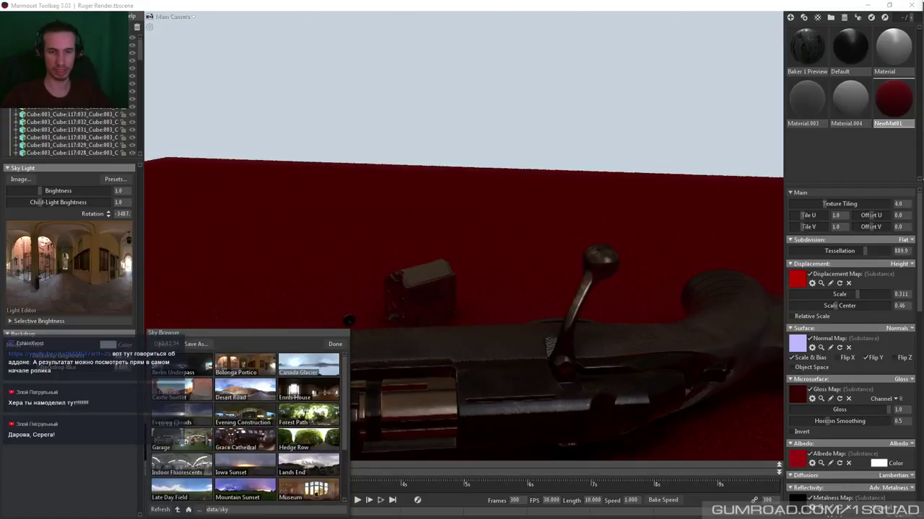
pyautogui.keyDown('alt'); pyautogui.moveTo(549, 389); pyautogui.dragTo(471, 393); pyautogui.keyUp('alt')
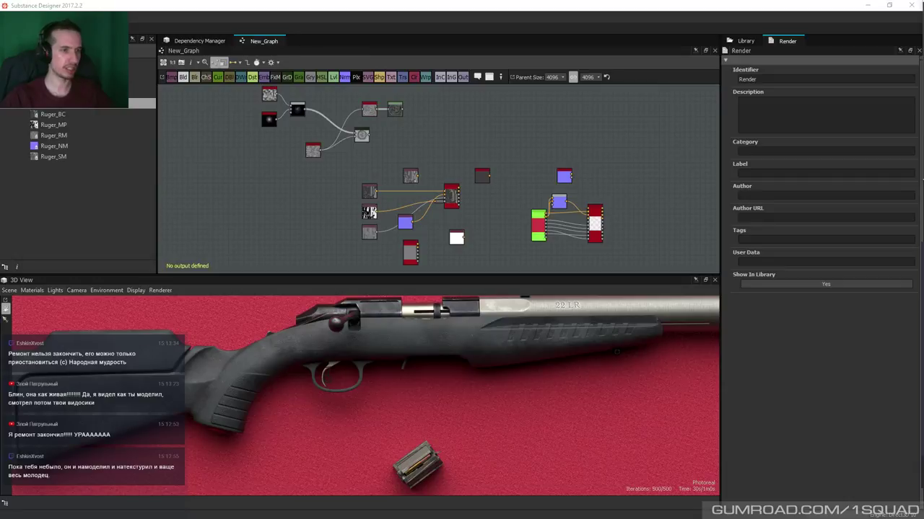
# Minimize the texturing program to bring back the Ruger Render scene
pyautogui.click(867, 6)
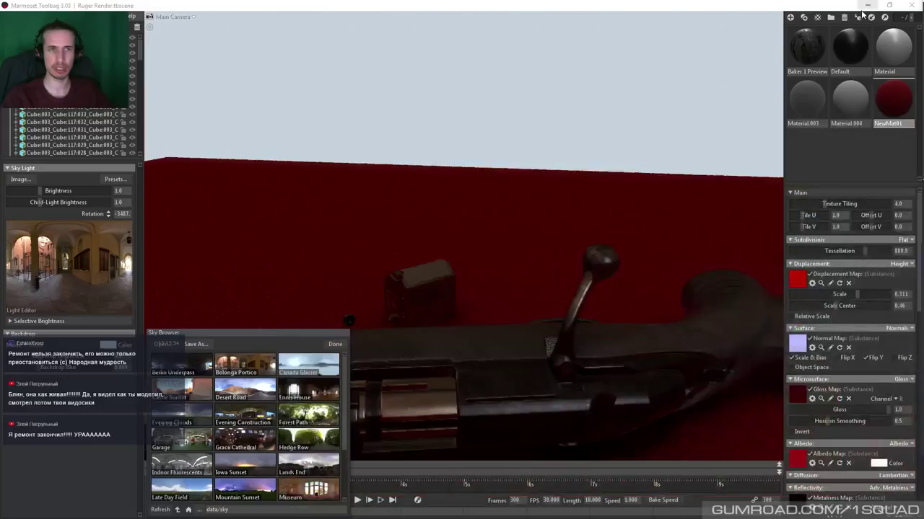
# Rotate the sky across the rifle and add a light from the panorama, placed on its right
pyautogui.moveTo(473, 237); pyautogui.dragTo(530, 264)
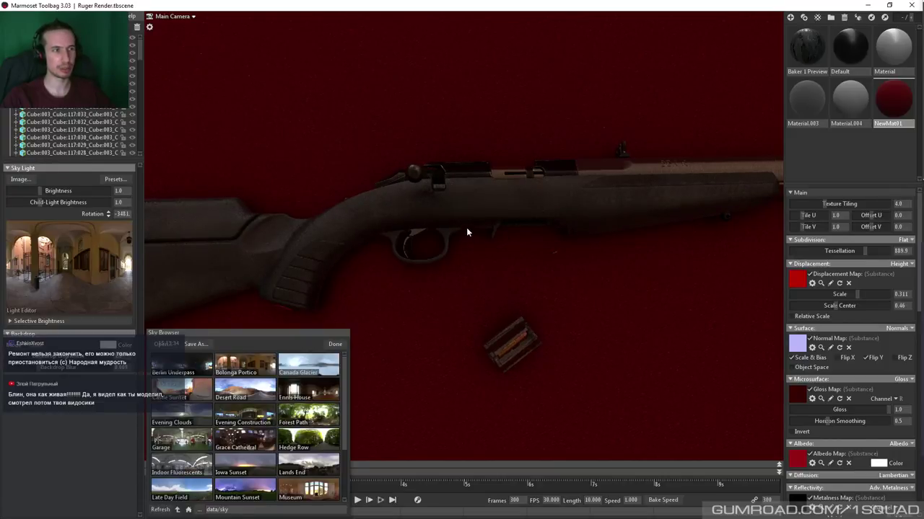
pyautogui.moveTo(474, 214); pyautogui.dragTo(472, 245)
pyautogui.moveTo(433, 212); pyautogui.dragTo(286, 234)
pyautogui.moveTo(439, 262); pyautogui.dragTo(433, 245)
pyautogui.click(45, 244)
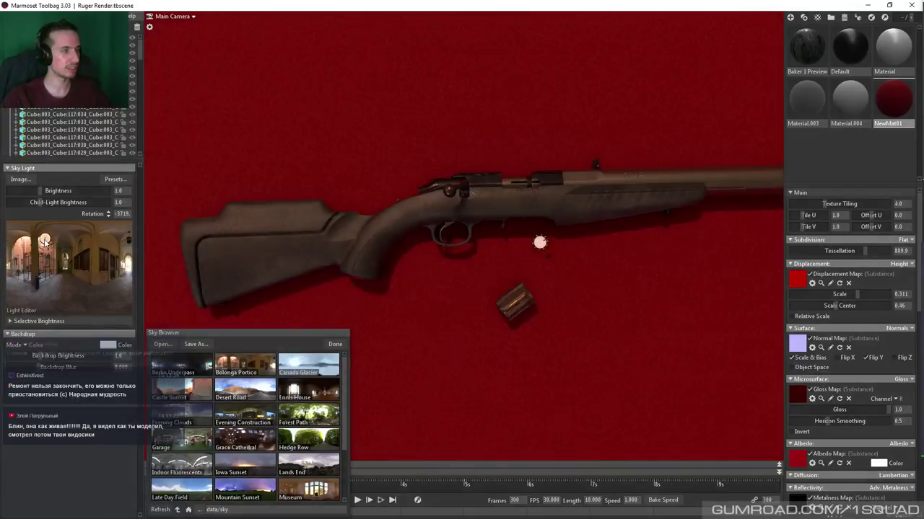
pyautogui.moveTo(45, 243); pyautogui.dragTo(128, 265)
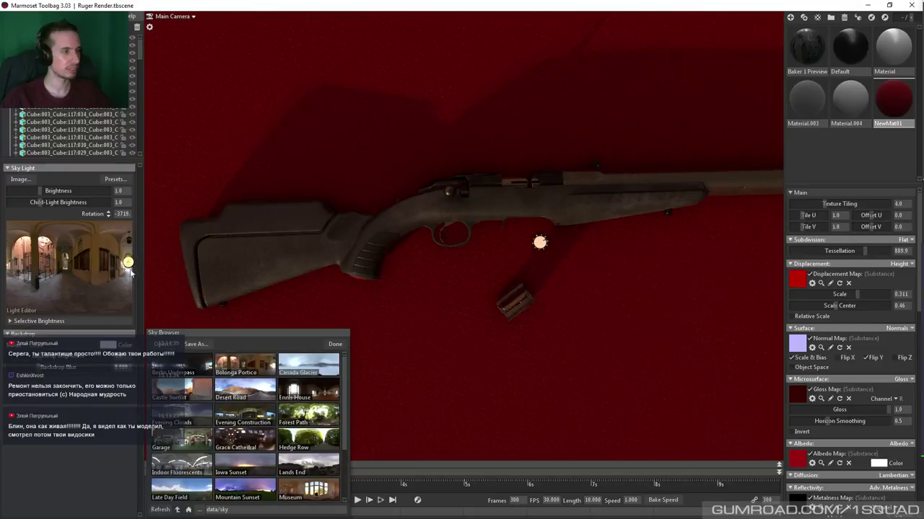
# Try the Desert Road and Smashed Windows skies, adding two lights from the panorama
pyautogui.click(245, 390)
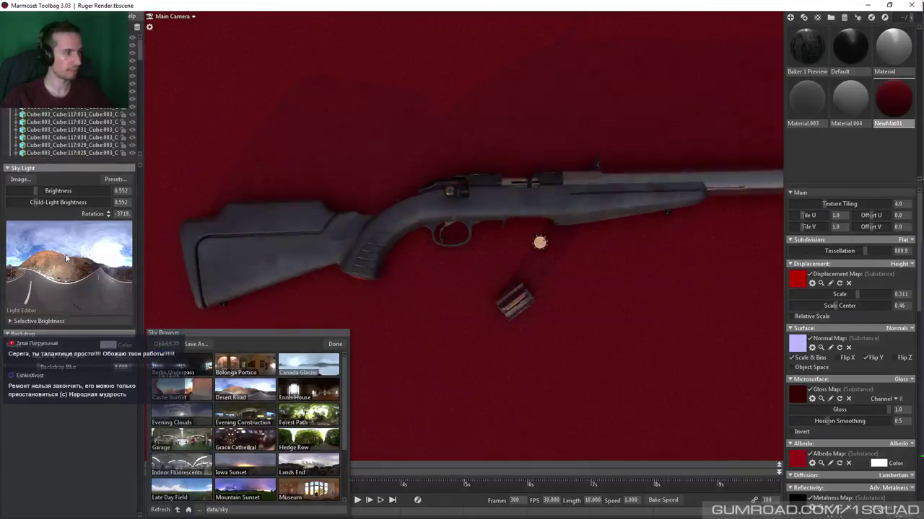
pyautogui.click(110, 259)
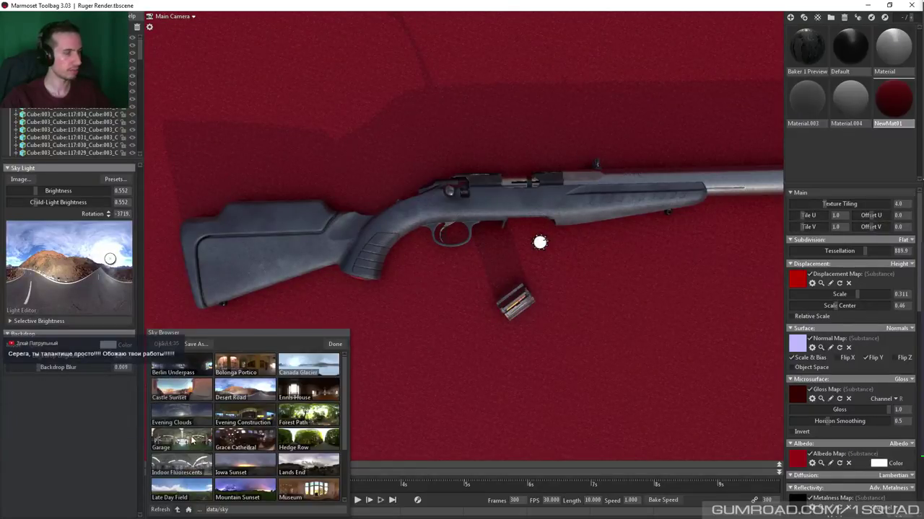
pyautogui.scroll(-3, 232, 426)
pyautogui.click(183, 467)
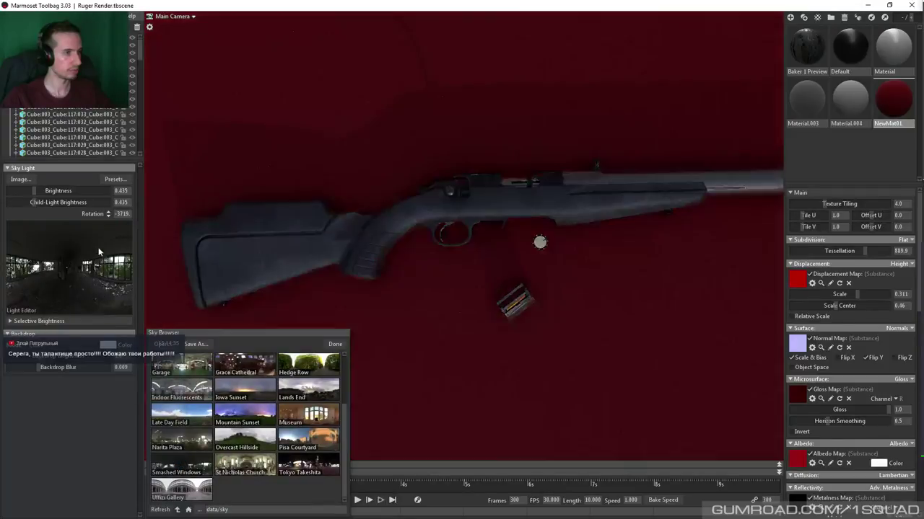
pyautogui.click(120, 262)
pyautogui.moveTo(120, 262); pyautogui.dragTo(117, 259)
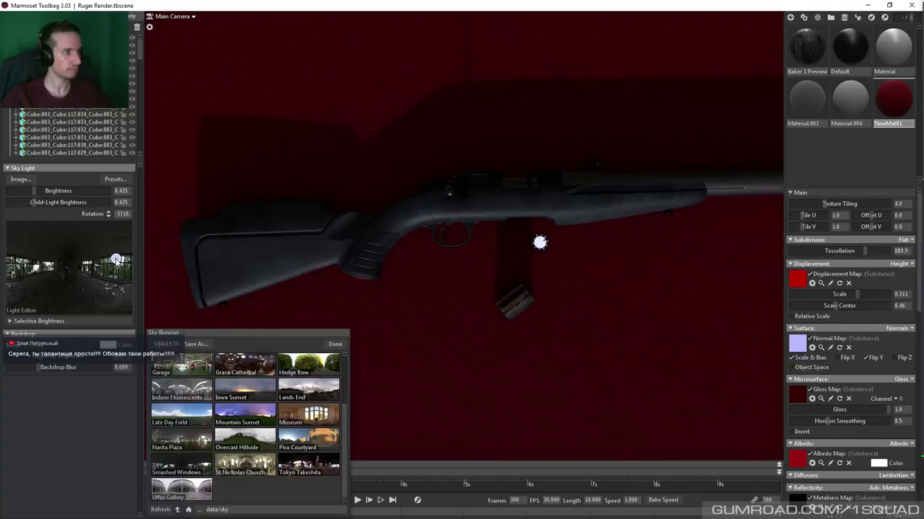
pyautogui.click(37, 267)
pyautogui.moveTo(37, 268); pyautogui.dragTo(38, 270)
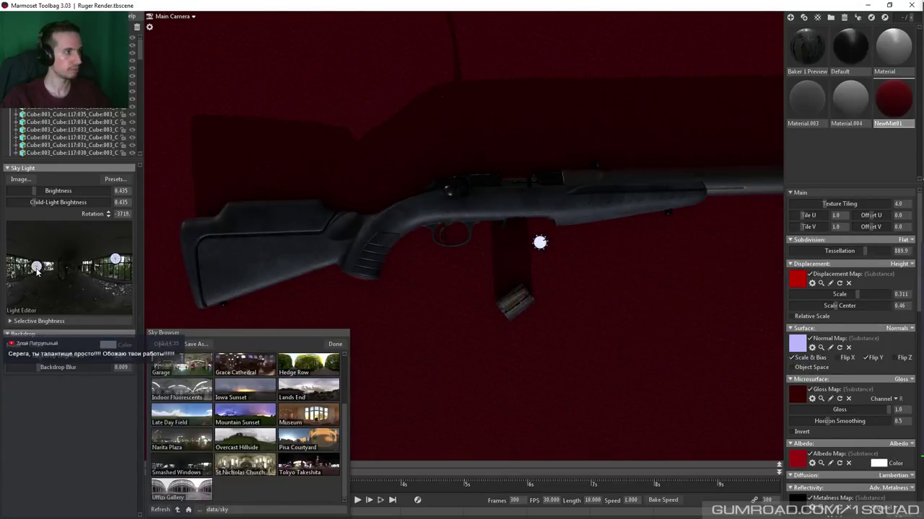
# Switch the environment to the Castle Sunset sky and add a light from its panorama
pyautogui.keyDown('shift'); pyautogui.moveTo(366, 251); pyautogui.dragTo(225, 252); pyautogui.keyUp('shift')
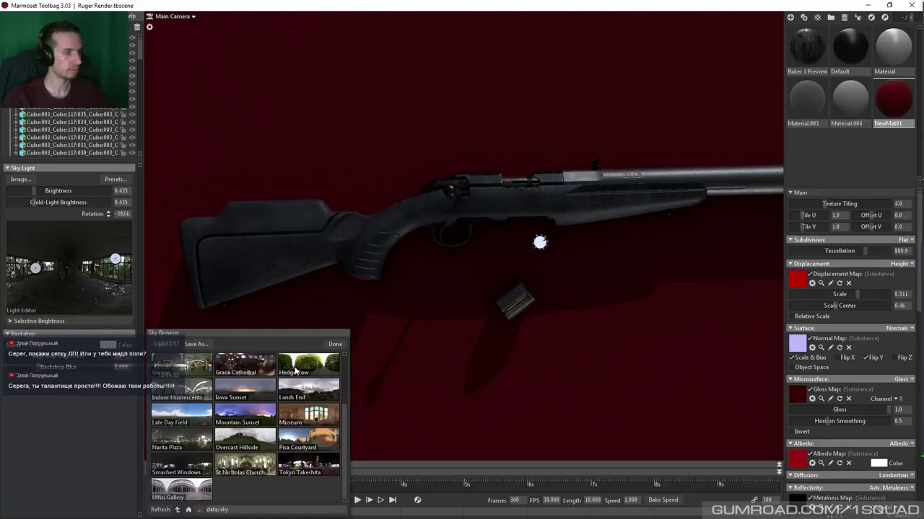
pyautogui.scroll(2, 275, 406)
pyautogui.scroll(1, 239, 405)
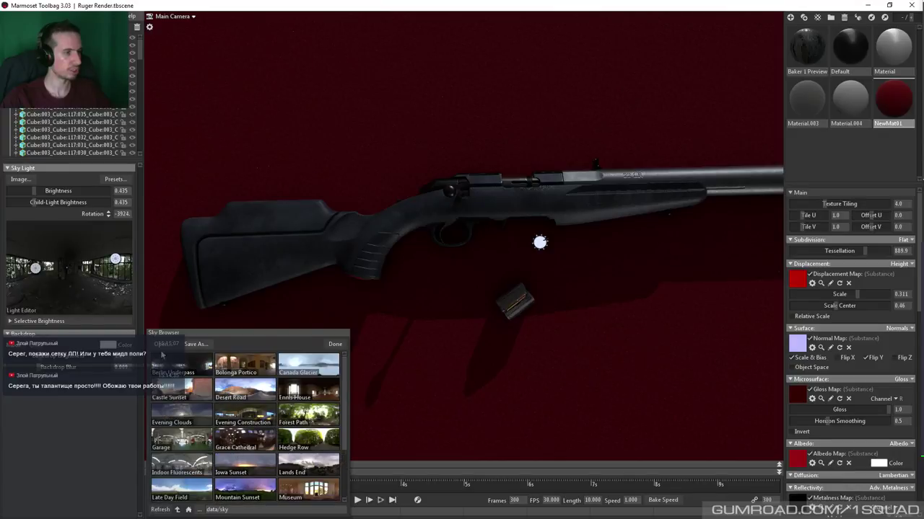
pyautogui.click(183, 393)
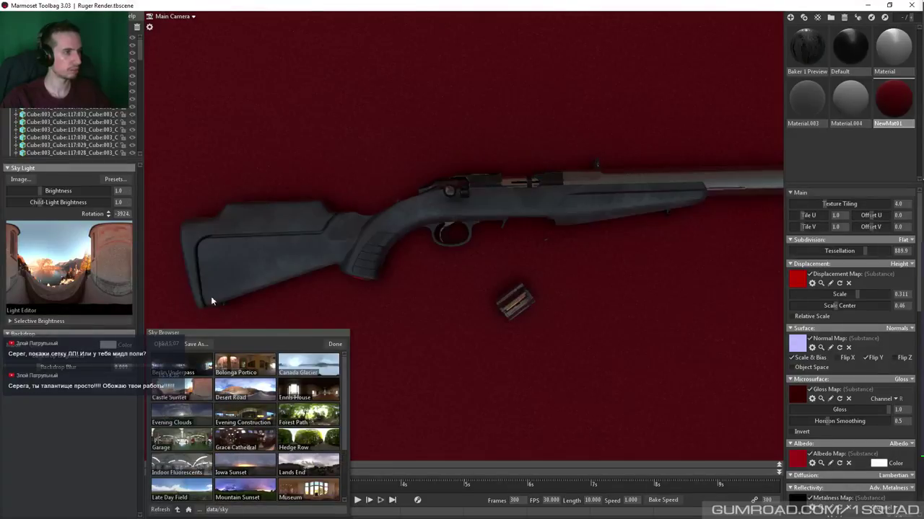
pyautogui.click(62, 266)
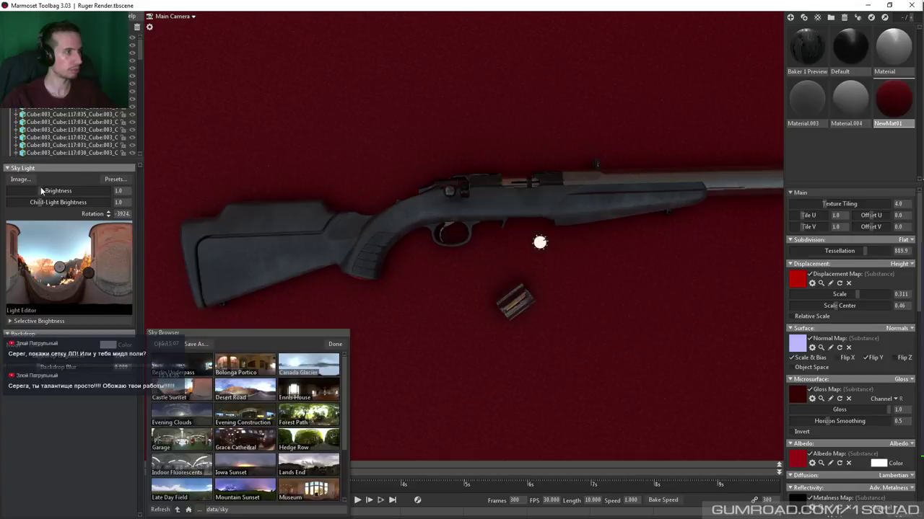
pyautogui.moveTo(21, 189); pyautogui.dragTo(28, 191)
pyautogui.moveTo(60, 267); pyautogui.dragTo(27, 263)
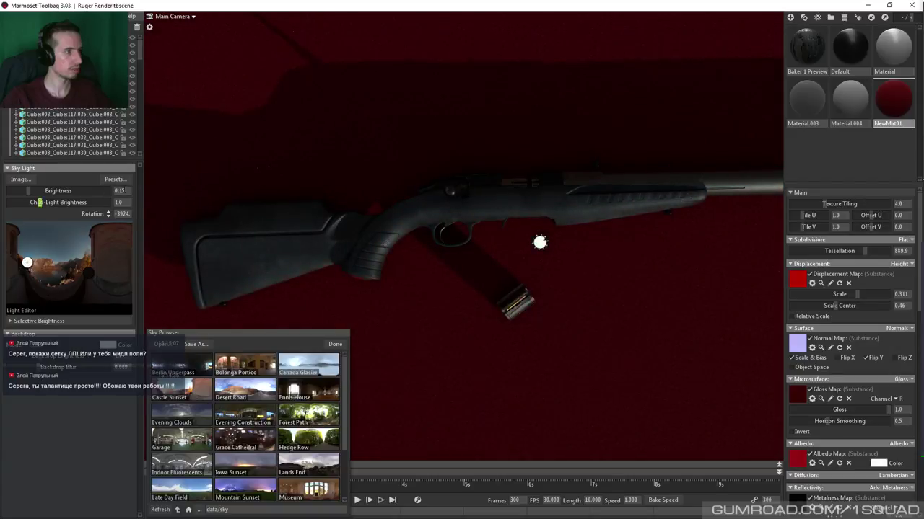
# Set sky brightness 1.0 and child-light brightness 0.39, then rotate the sky around the rifle
pyautogui.write('1')
pyautogui.press('Tab')
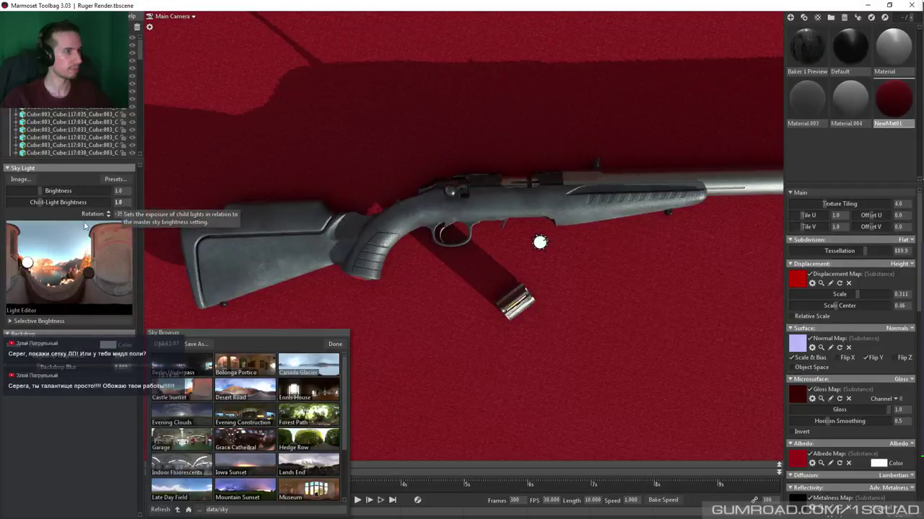
pyautogui.write('0.39')
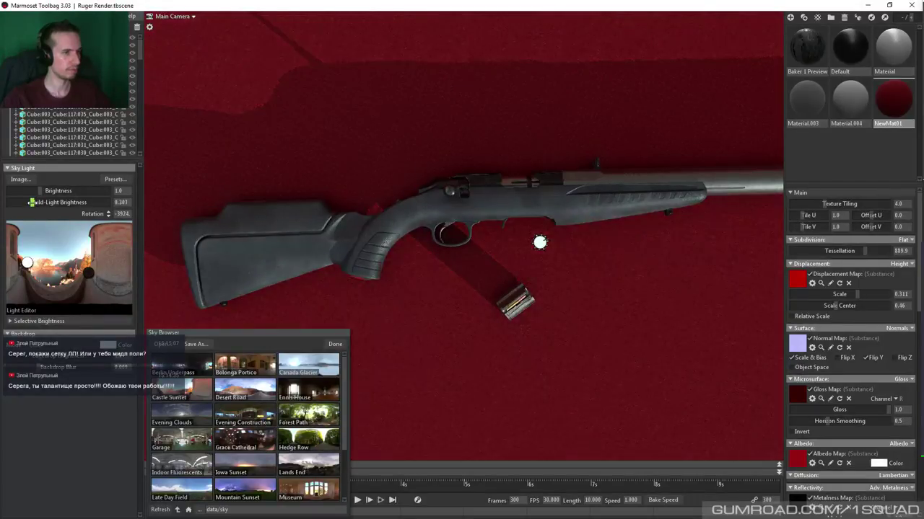
pyautogui.keyDown('shift'); pyautogui.moveTo(371, 206); pyautogui.dragTo(345, 206); pyautogui.keyUp('shift')
pyautogui.moveTo(424, 204); pyautogui.dragTo(425, 228)
pyautogui.moveTo(469, 181); pyautogui.dragTo(478, 211)
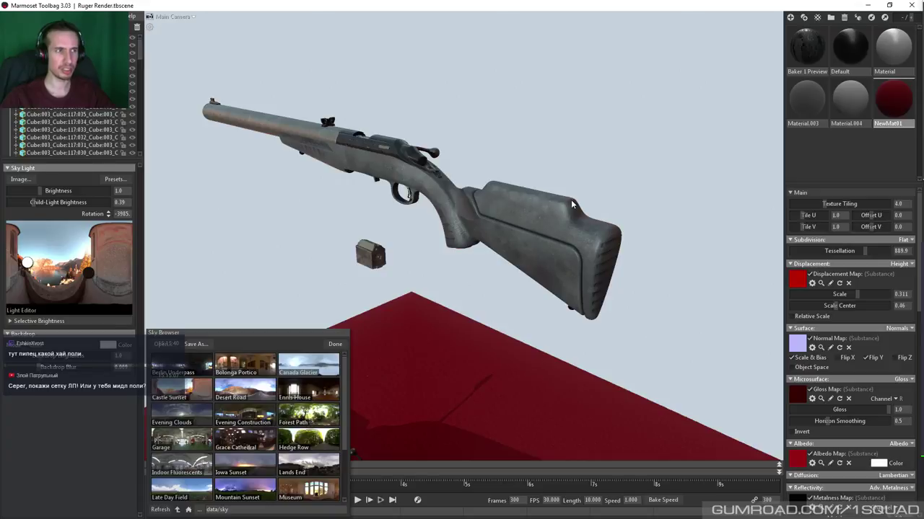
# Orbit and zoom around the rifle, rotating the sky lighting to -4135
pyautogui.moveTo(571, 199); pyautogui.dragTo(415, 182)
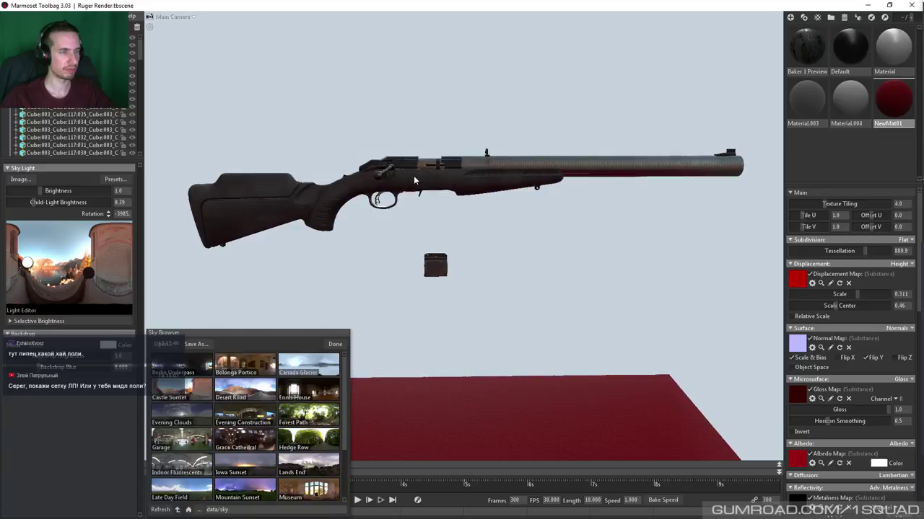
pyautogui.scroll(3, 414, 182)
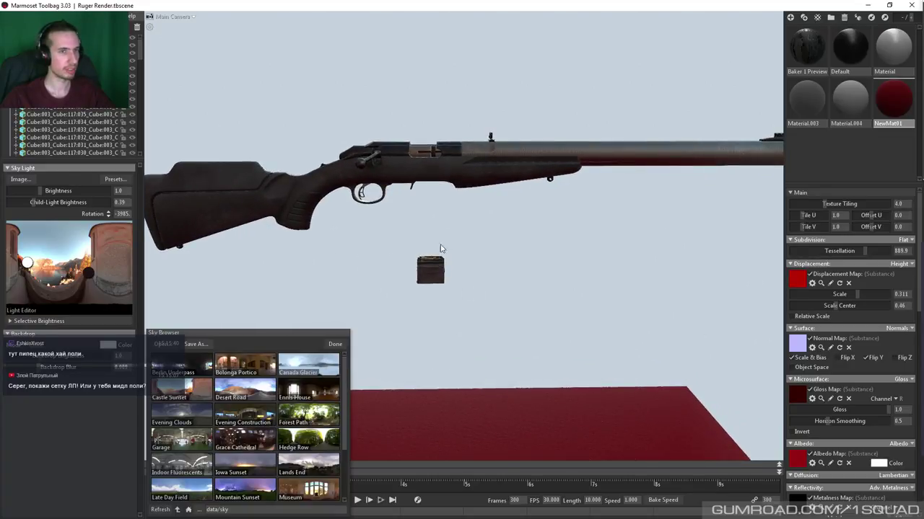
pyautogui.scroll(-3, 442, 233)
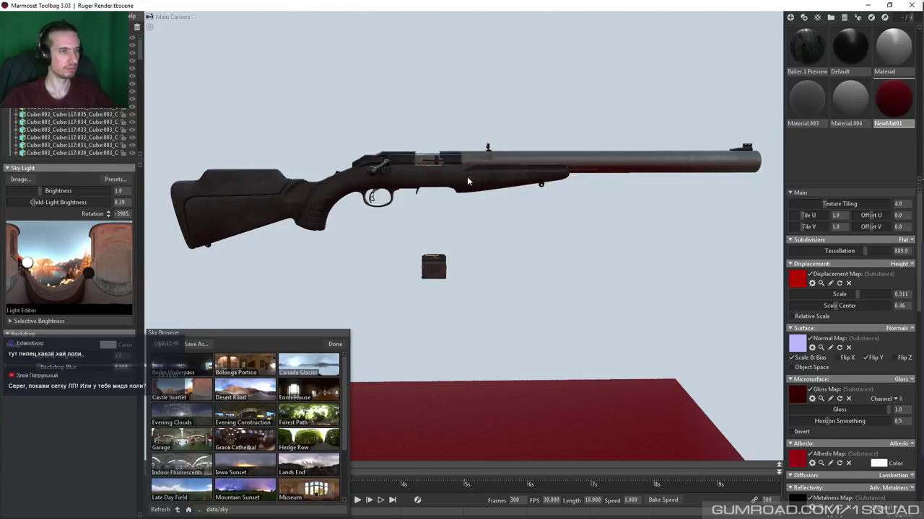
pyautogui.scroll(2, 468, 180)
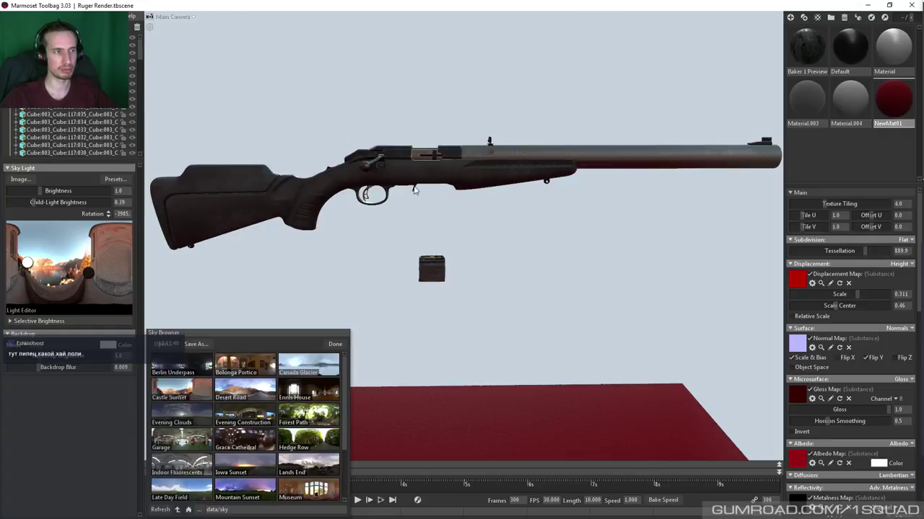
pyautogui.moveTo(394, 208)
pyautogui.mouseDown()
pyautogui.moveTo(402, 199)
pyautogui.moveTo(376, 207)
pyautogui.mouseUp()
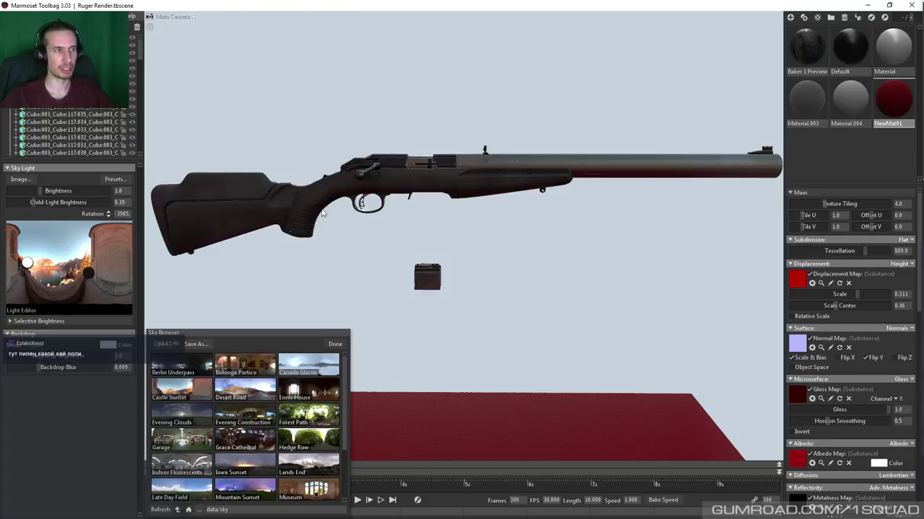
pyautogui.moveTo(408, 174); pyautogui.dragTo(541, 220)
pyautogui.scroll(5, 441, 202)
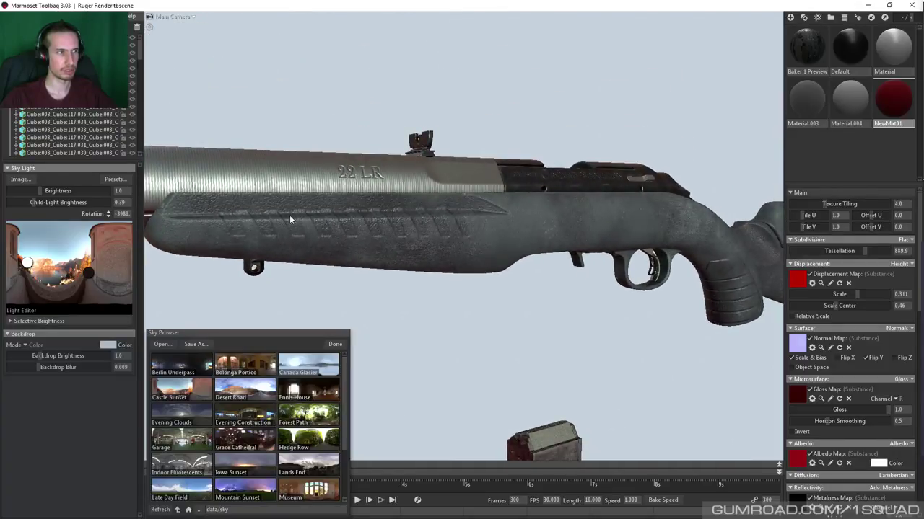
pyautogui.moveTo(290, 215); pyautogui.dragTo(352, 206)
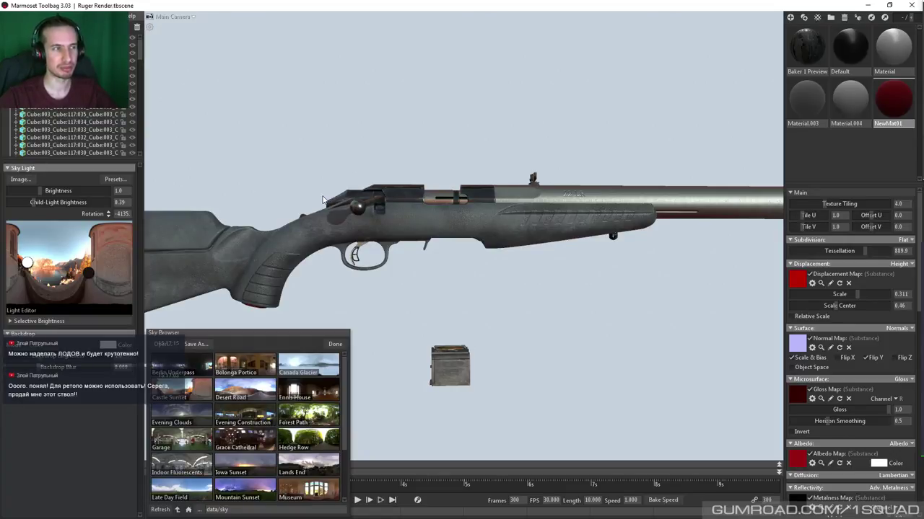
# Orbit the camera around the rifle to view the barrel end and then the stock
pyautogui.moveTo(331, 200); pyautogui.dragTo(410, 184)
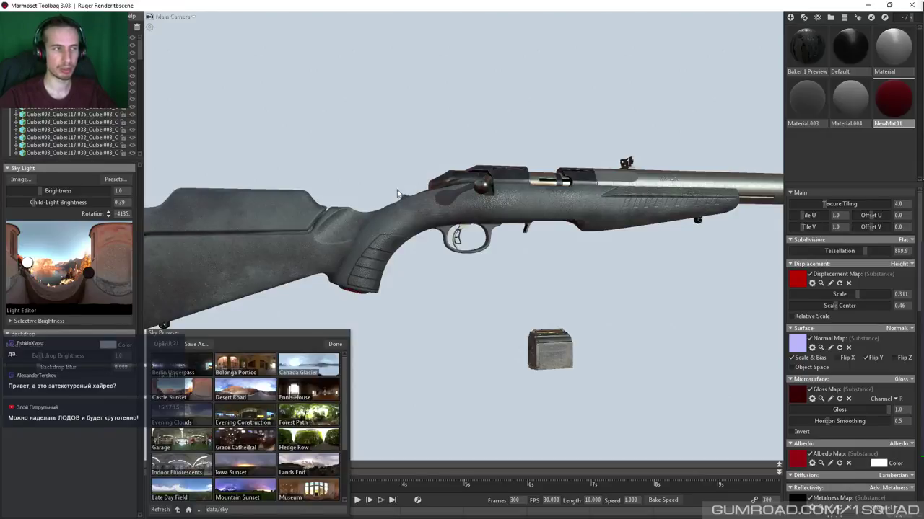
pyautogui.moveTo(413, 190); pyautogui.dragTo(483, 210)
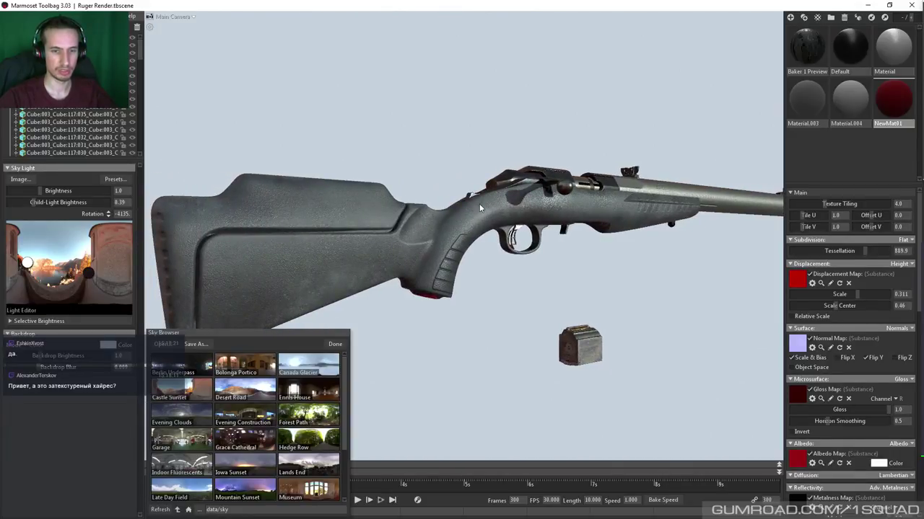
pyautogui.moveTo(476, 201); pyautogui.dragTo(516, 243)
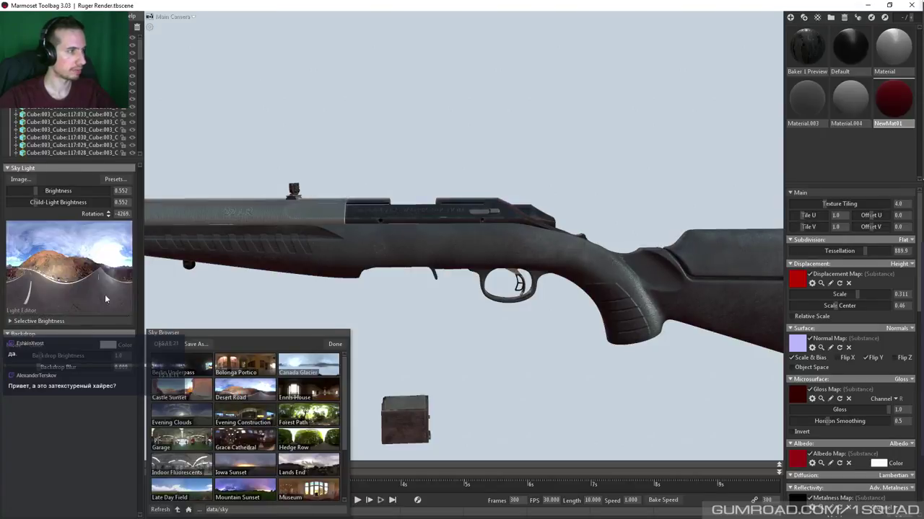
# Add a light from the Desert Road panorama, rotate the sky to -4486, and inspect the bolt closely
pyautogui.click(110, 261)
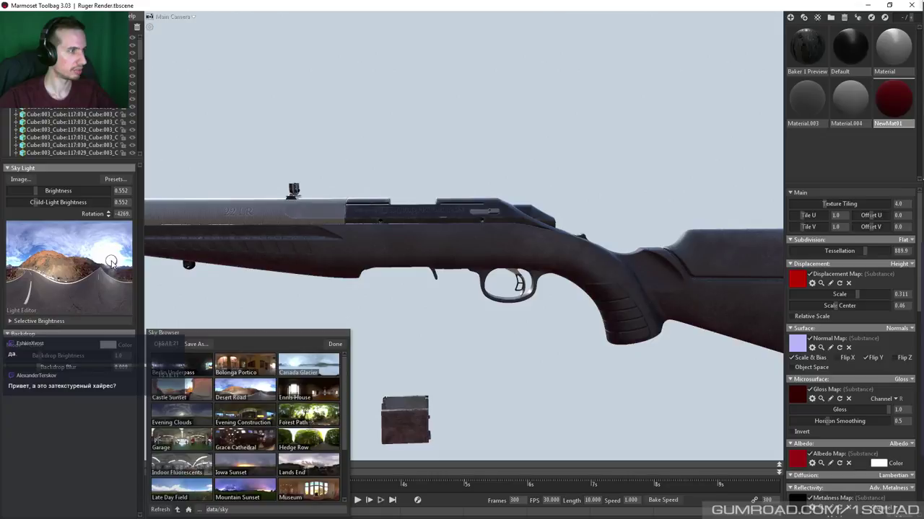
pyautogui.keyDown('shift'); pyautogui.moveTo(442, 236); pyautogui.dragTo(401, 258); pyautogui.keyUp('shift')
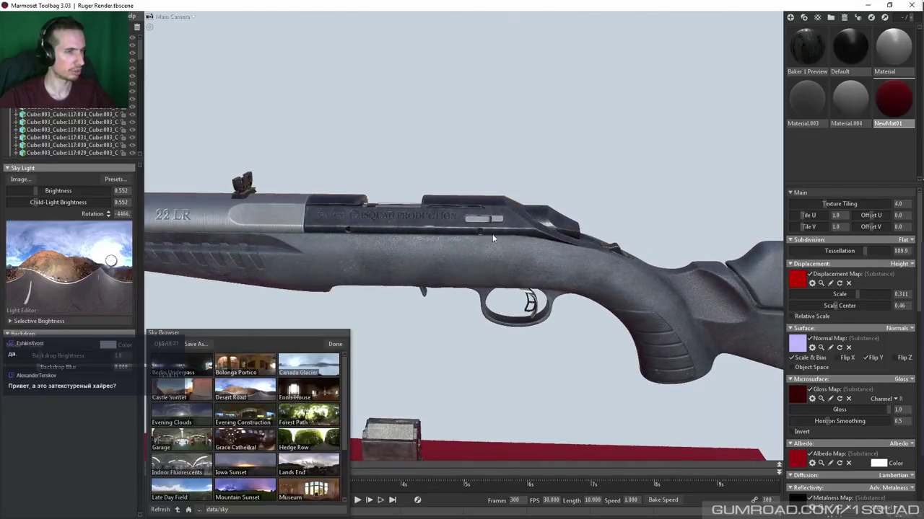
pyautogui.scroll(5, 491, 229)
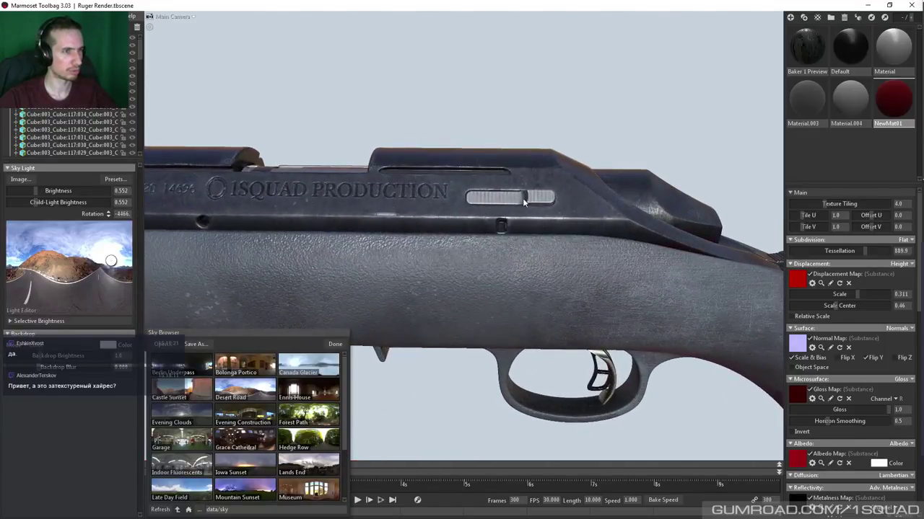
pyautogui.scroll(-3, 391, 218)
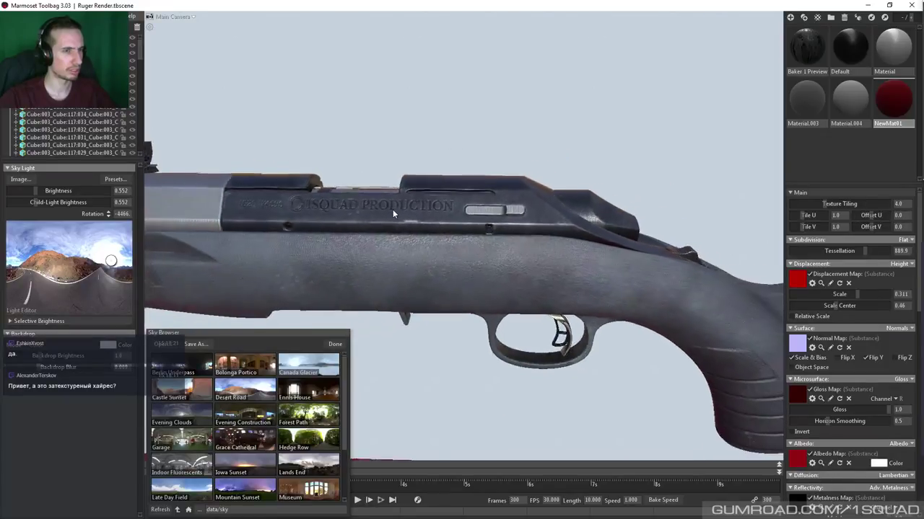
pyautogui.moveTo(385, 277)
pyautogui.mouseDown()
pyautogui.moveTo(402, 269)
pyautogui.moveTo(367, 260)
pyautogui.moveTo(384, 260)
pyautogui.mouseUp()
pyautogui.moveTo(392, 265); pyautogui.dragTo(317, 224)
pyautogui.moveTo(316, 224); pyautogui.dragTo(366, 268, button='right')
pyautogui.moveTo(375, 265); pyautogui.dragTo(555, 401)
# Try the Hedge Row, Evening Clouds and Castle Sunset skies on the rifle
pyautogui.moveTo(502, 271); pyautogui.dragTo(491, 231)
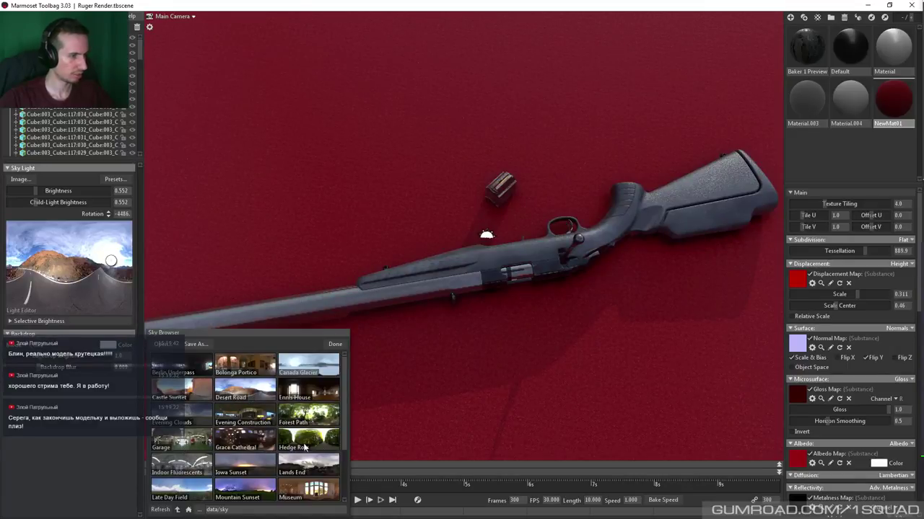
pyautogui.click(322, 448)
pyautogui.moveTo(264, 264); pyautogui.dragTo(454, 295)
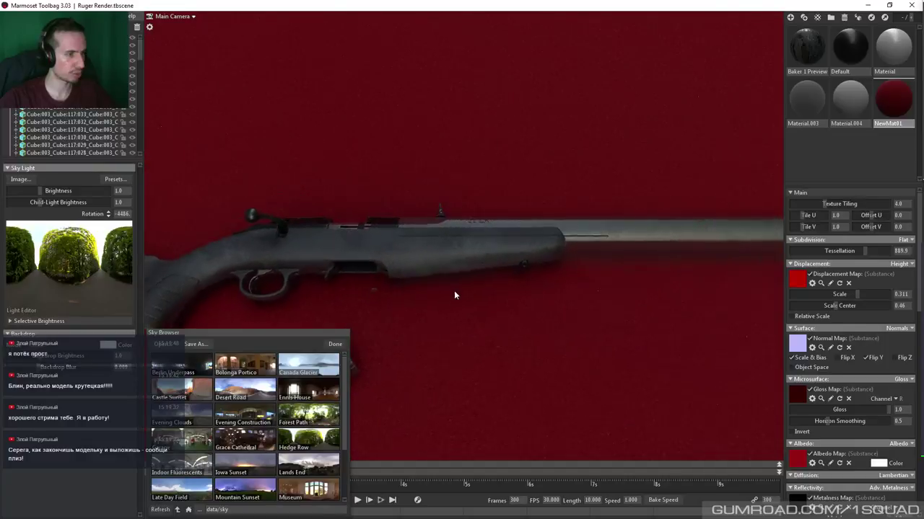
pyautogui.click(186, 424)
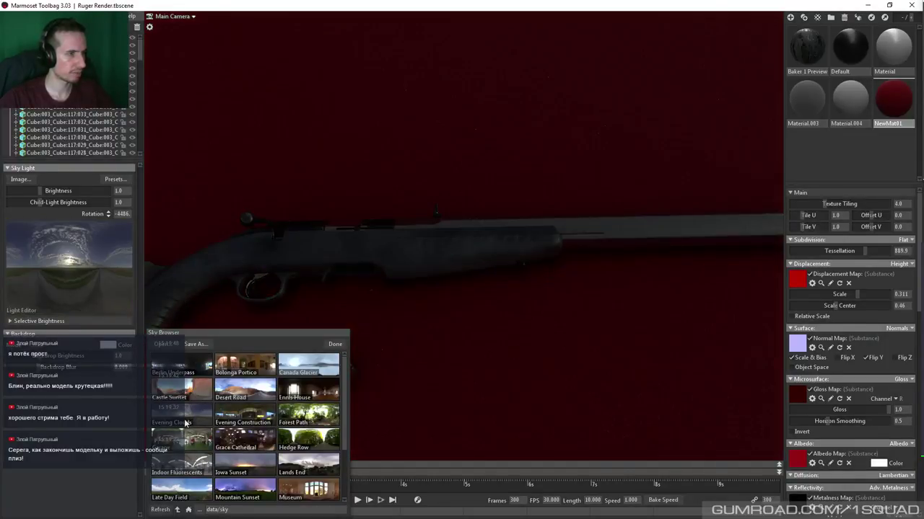
pyautogui.click(185, 398)
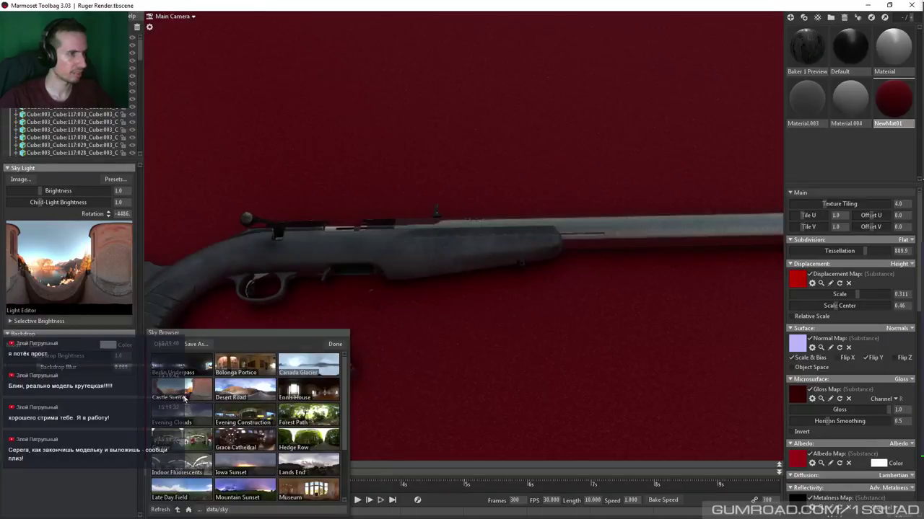
# Add a light from a bright sky spot and switch to the Uffizi Gallery sky
pyautogui.moveTo(422, 320); pyautogui.dragTo(443, 320)
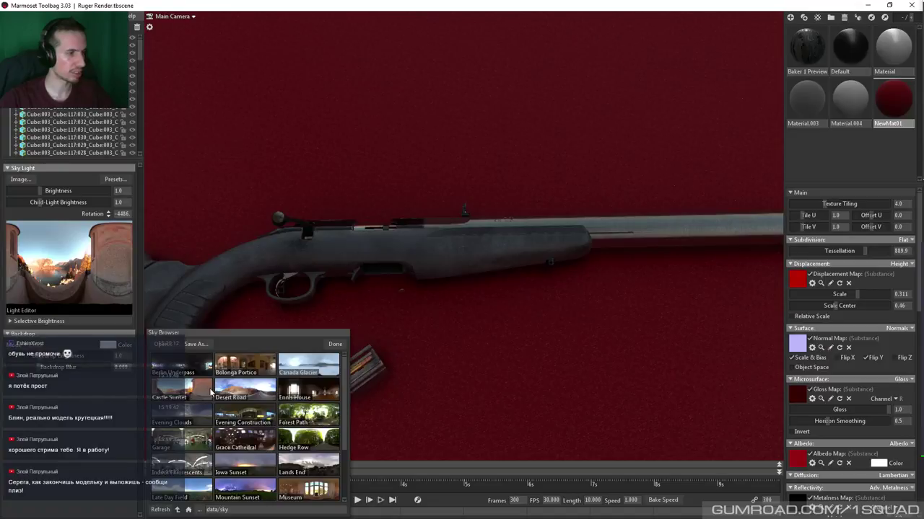
pyautogui.click(27, 262)
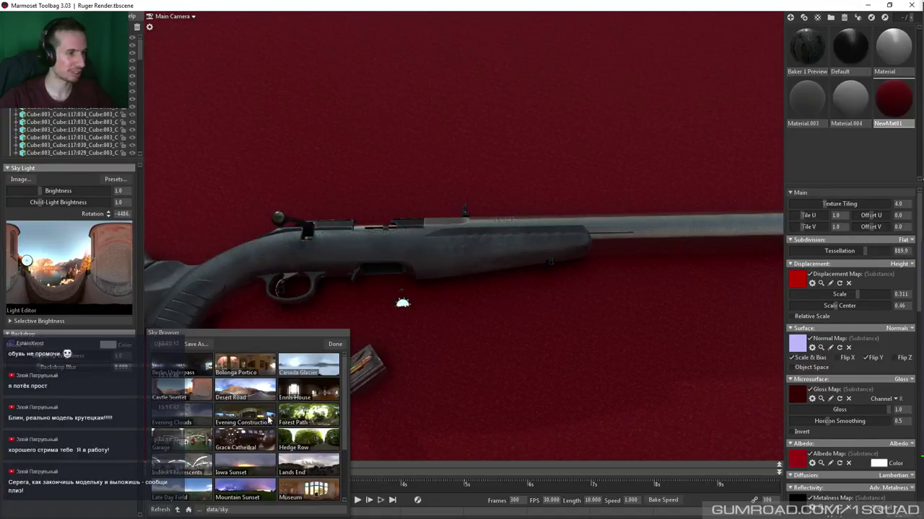
pyautogui.scroll(-1, 190, 483)
pyautogui.scroll(-2, 190, 483)
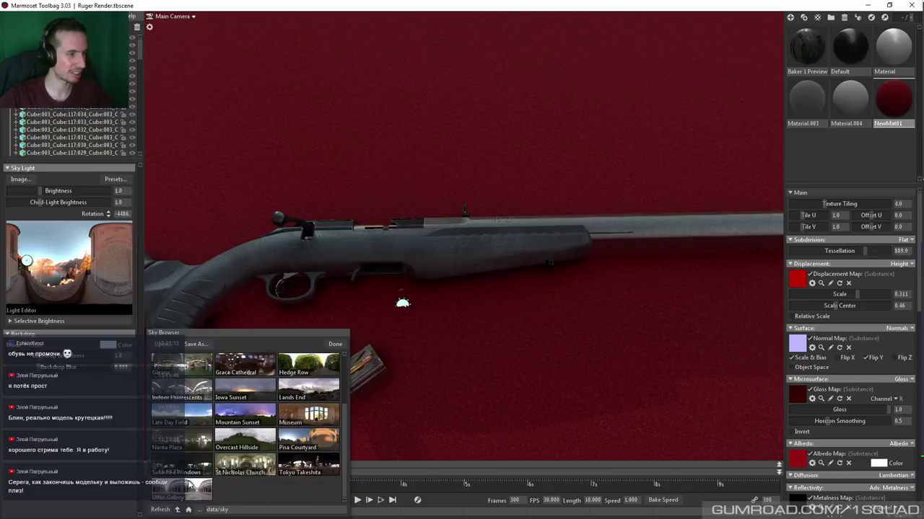
pyautogui.click(194, 489)
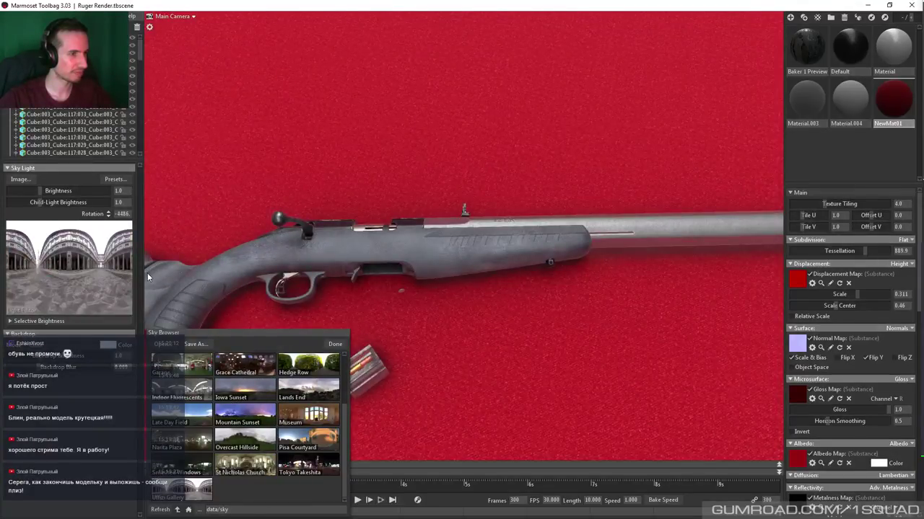
# Dim the sky light to 0.239, add a shadow-casting light, and reframe the rifle
pyautogui.moveTo(37, 192); pyautogui.dragTo(34, 190)
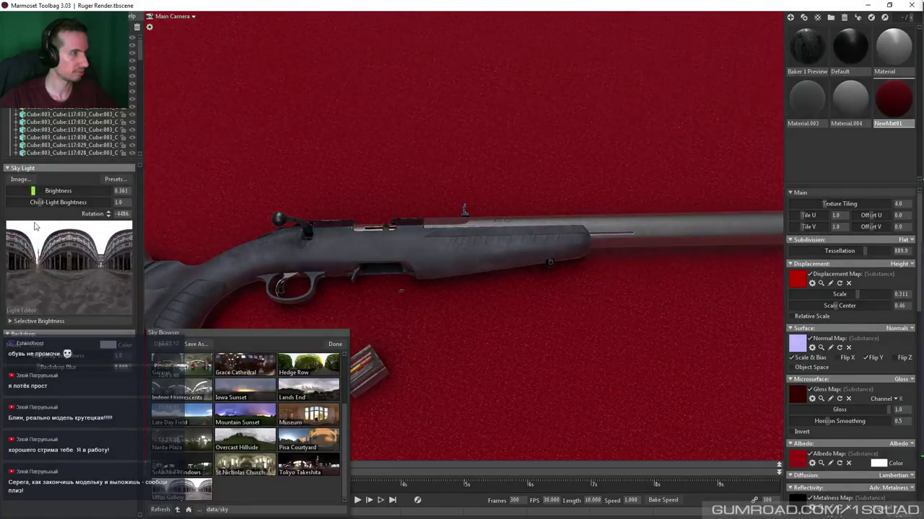
pyautogui.click(103, 229)
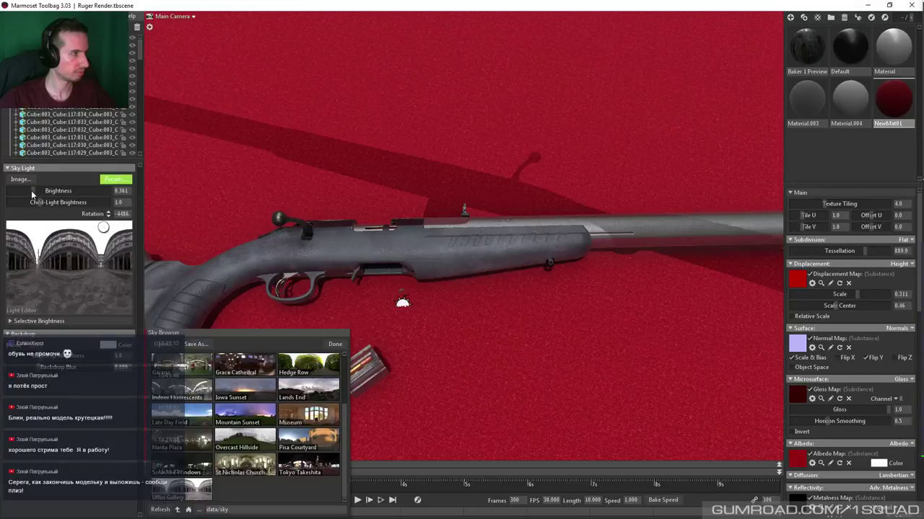
pyautogui.moveTo(29, 190); pyautogui.dragTo(26, 191)
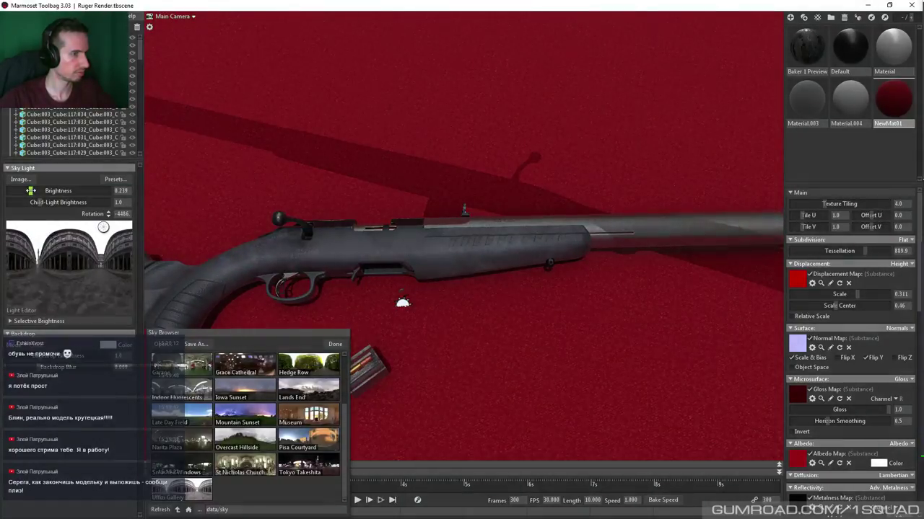
pyautogui.moveTo(331, 202); pyautogui.dragTo(329, 221)
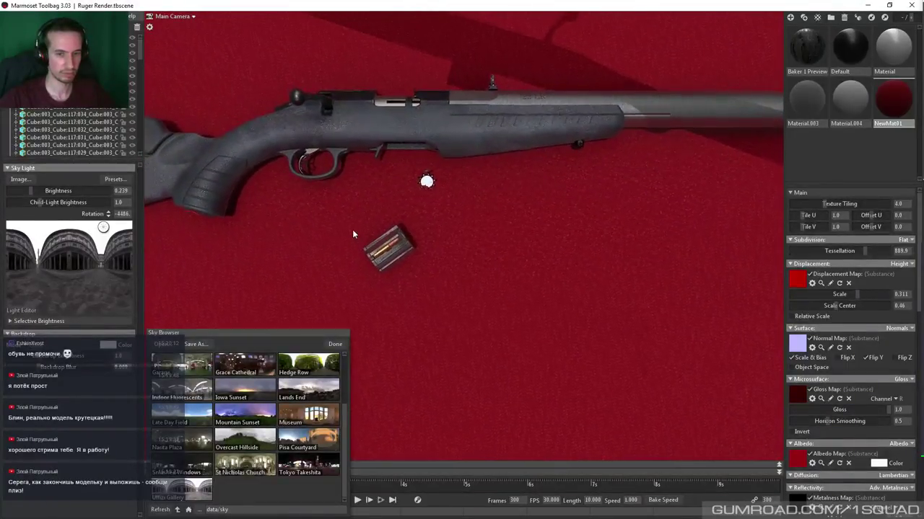
pyautogui.moveTo(378, 229); pyautogui.dragTo(428, 273, button='middle')
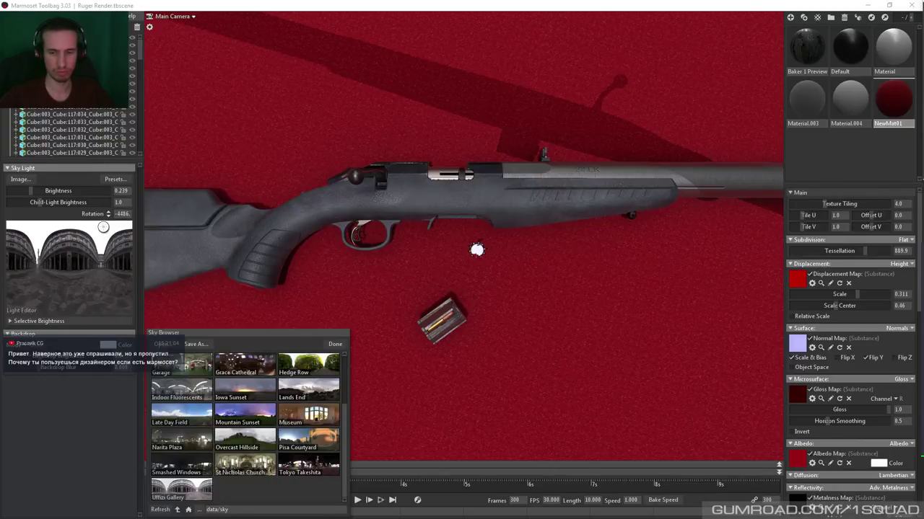
# Switch to Substance Painter and orbit around the magazine
pyautogui.hotkey('alt', 'Tab')
pyautogui.moveTo(289, 216)
pyautogui.keyDown('alt'); pyautogui.mouseDown()
pyautogui.moveTo(310, 196)
pyautogui.moveTo(466, 387)
pyautogui.moveTo(346, 260)
pyautogui.moveTo(375, 231)
pyautogui.moveTo(268, 264)
pyautogui.moveTo(556, 267)
pyautogui.moveTo(367, 258)
pyautogui.moveTo(505, 259)
pyautogui.moveTo(493, 303)
pyautogui.moveTo(373, 274)
pyautogui.mouseUp(); pyautogui.keyUp('alt')
pyautogui.scroll(3, 451, 245)
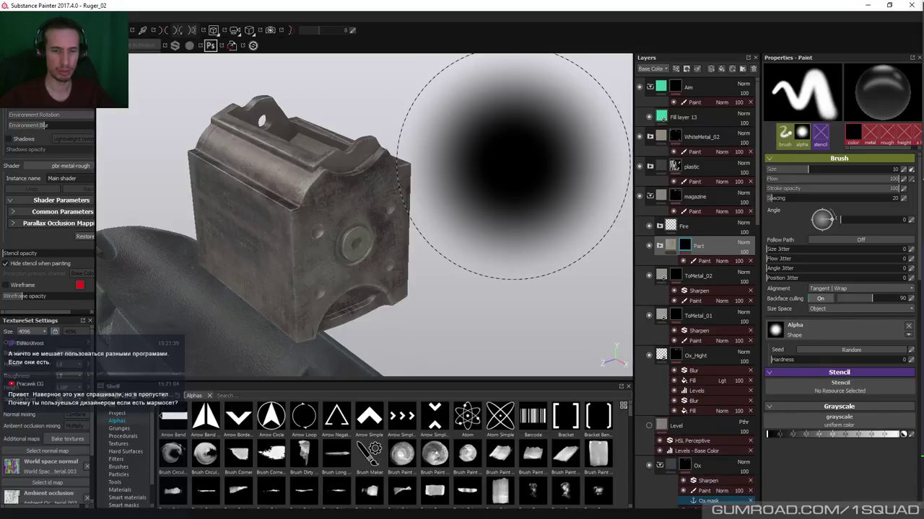
pyautogui.moveTo(514, 166)
pyautogui.keyDown('alt'); pyautogui.mouseDown()
pyautogui.moveTo(532, 93)
pyautogui.moveTo(563, 174)
pyautogui.mouseUp(); pyautogui.keyUp('alt')
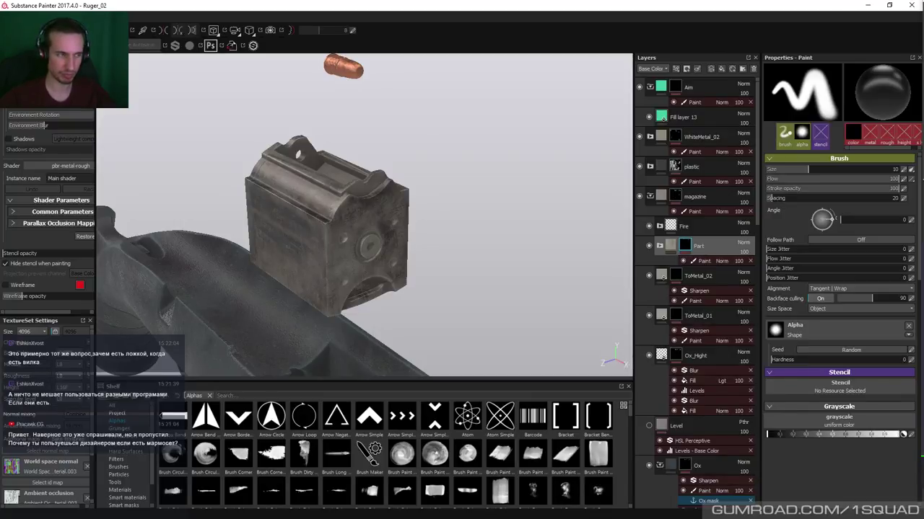
pyautogui.moveTo(360, 202)
pyautogui.keyDown('alt'); pyautogui.mouseDown()
pyautogui.moveTo(412, 200)
pyautogui.moveTo(386, 189)
pyautogui.mouseUp(); pyautogui.keyUp('alt')
pyautogui.keyDown('ctrl'); pyautogui.moveTo(386, 189); pyautogui.dragTo(386, 189, button='right'); pyautogui.keyUp('ctrl')
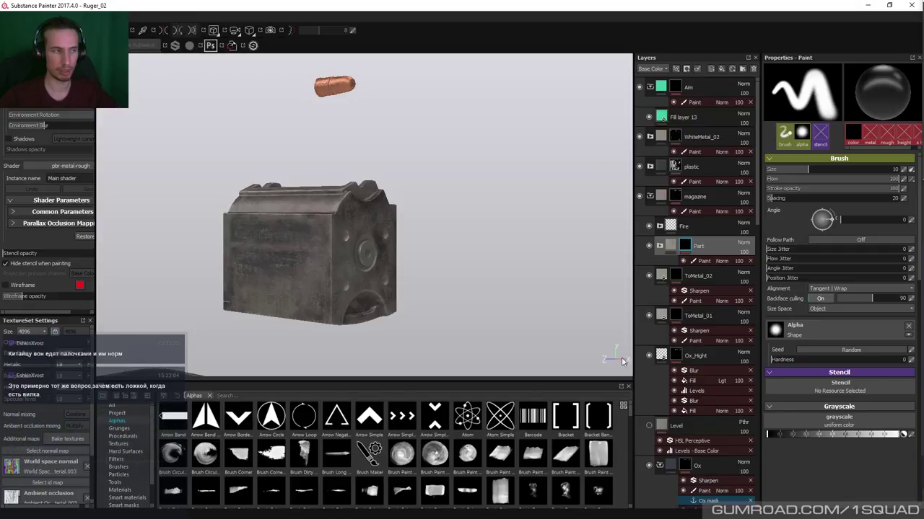
pyautogui.hotkey('alt', 'Tab')
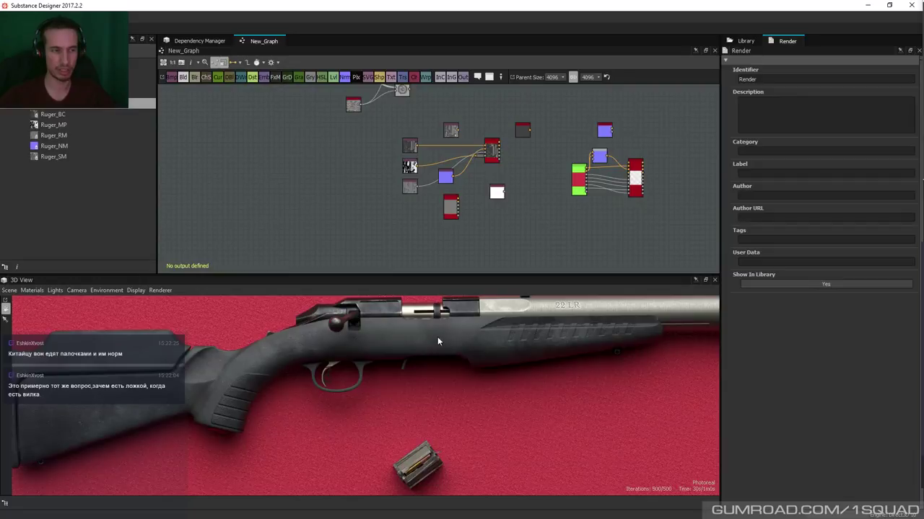
# Bring Marmoset Toolbag forward, open its Render settings, then minimize it
pyautogui.hotkey('alt', 'Tab')
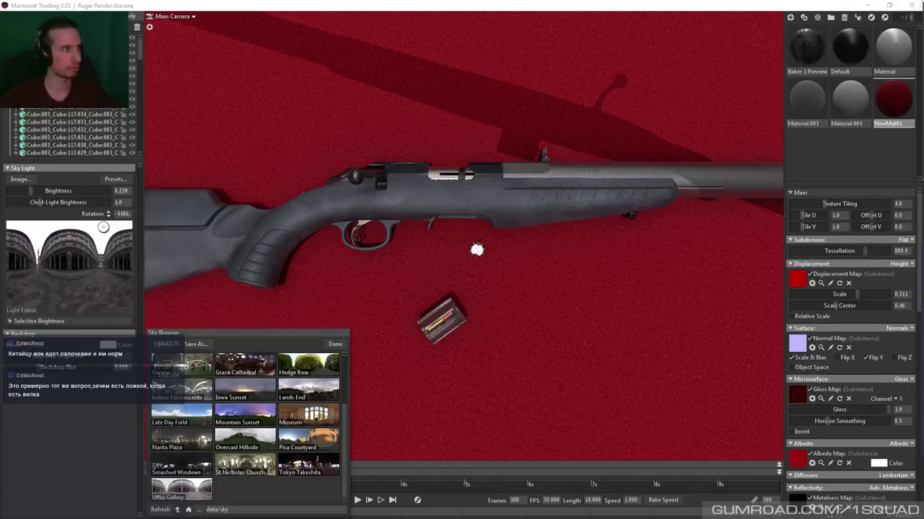
pyautogui.click(33, 60)
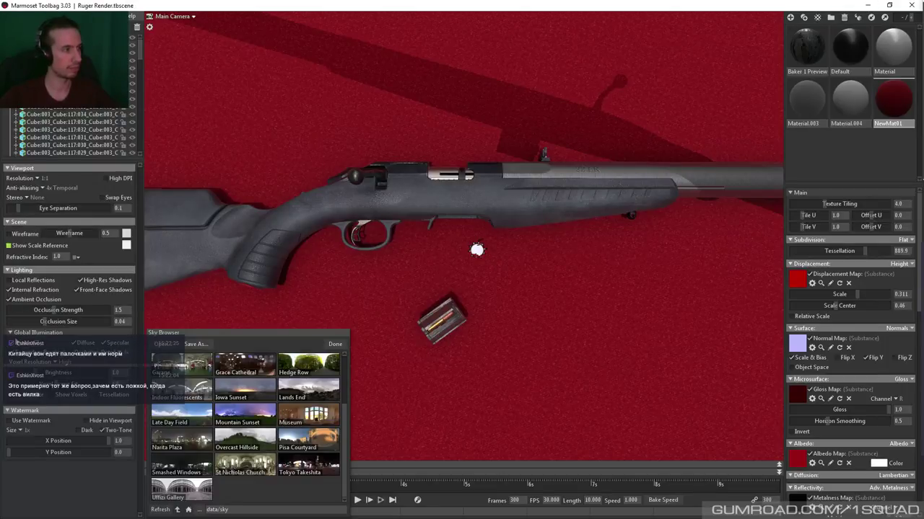
pyautogui.click(867, 5)
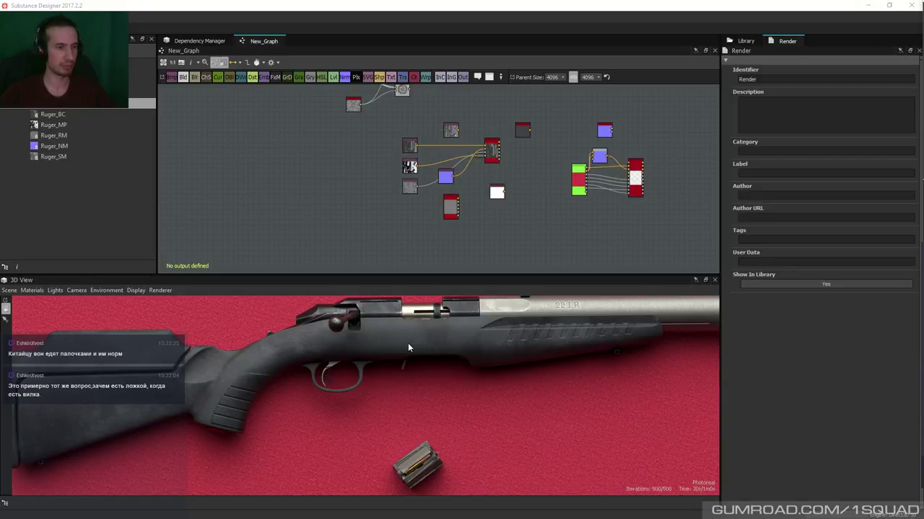
# Zoom the Iray 3D View on the rifle render and check the Renderer menu unchanged
pyautogui.scroll(-2, 409, 347)
pyautogui.scroll(4, 411, 347)
pyautogui.scroll(-3, 409, 347)
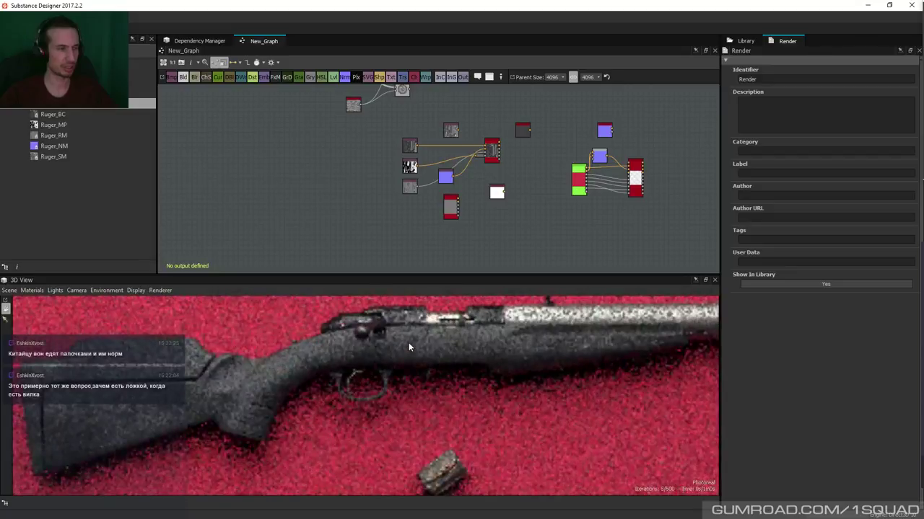
pyautogui.scroll(2, 397, 357)
pyautogui.scroll(-3, 386, 359)
pyautogui.scroll(3, 385, 367)
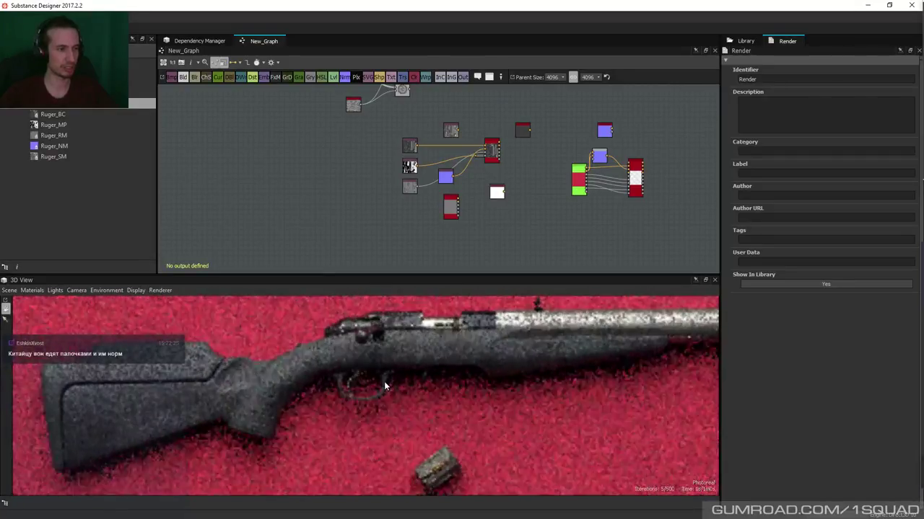
pyautogui.scroll(-2, 381, 382)
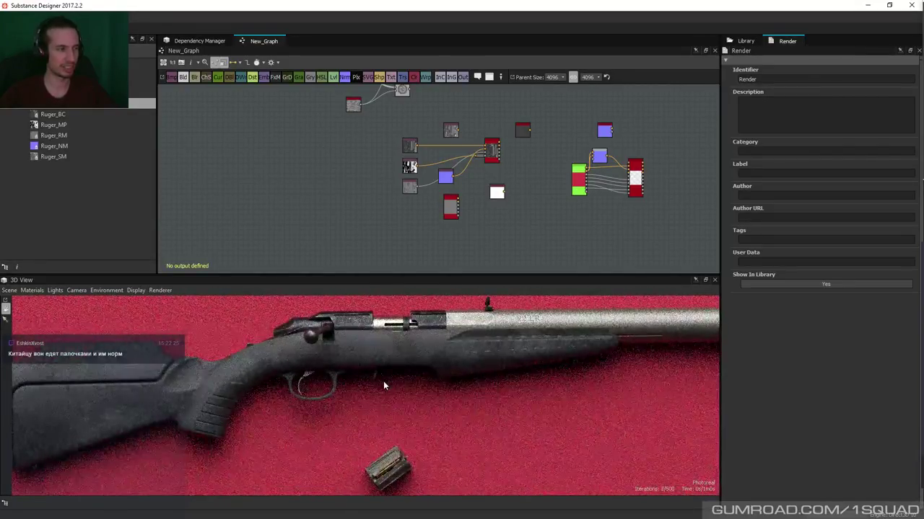
pyautogui.scroll(3, 385, 383)
pyautogui.scroll(-2, 385, 379)
pyautogui.scroll(3, 384, 380)
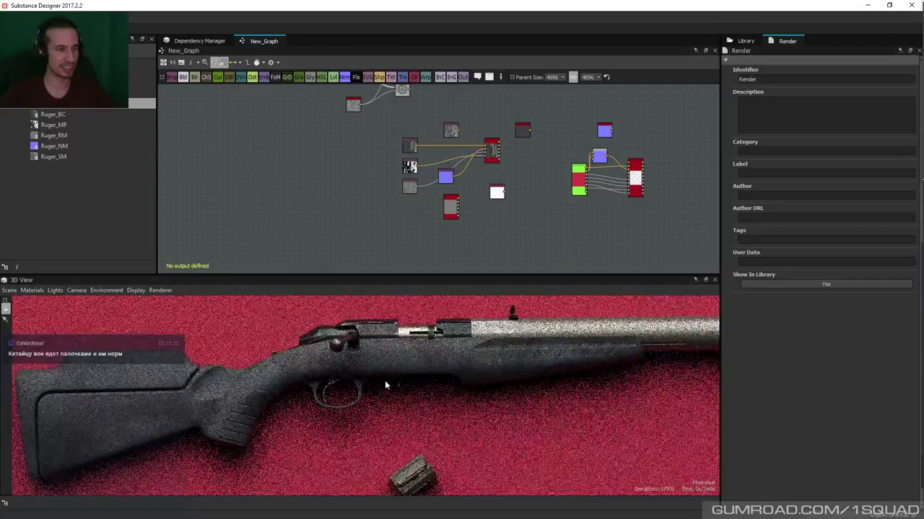
pyautogui.click(160, 290)
pyautogui.click(226, 372)
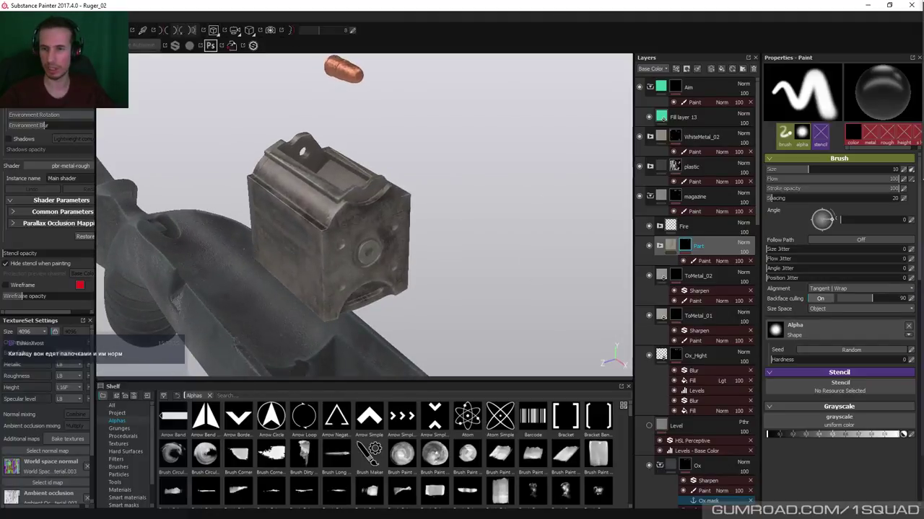
# Paste a copy of the Level layer above ToMetal_02 and adjust its blending
pyautogui.click(697, 276)
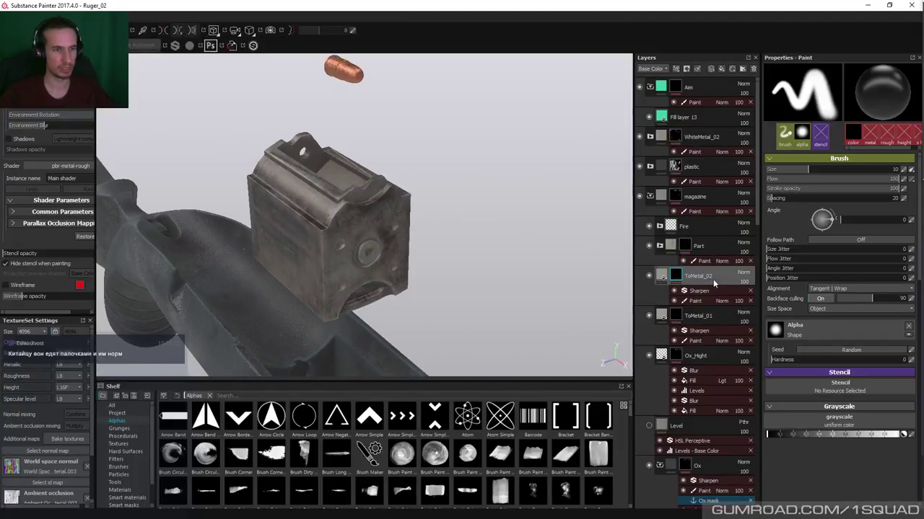
pyautogui.click(662, 427)
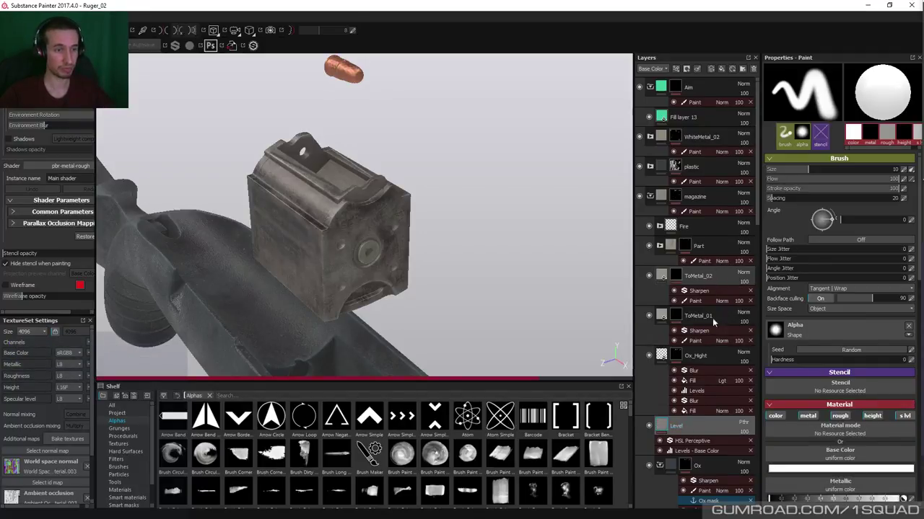
pyautogui.click(701, 277)
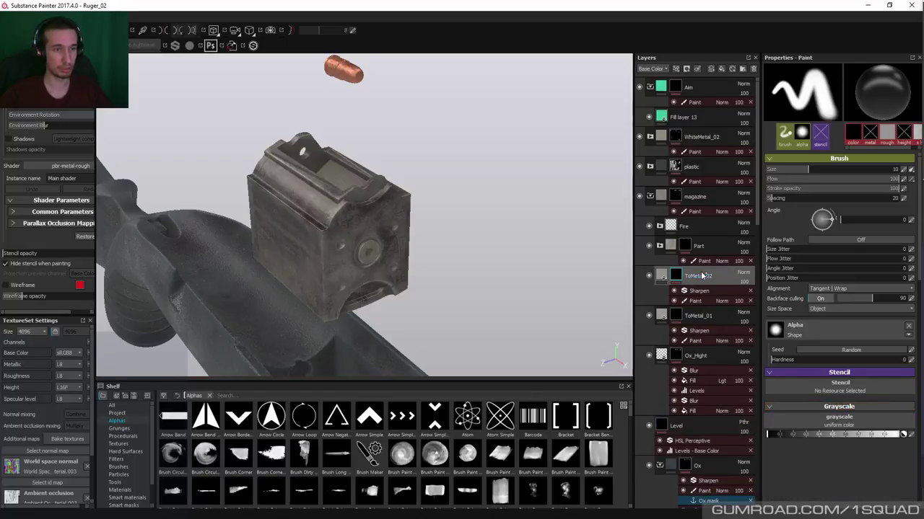
pyautogui.hotkey('ctrl', 'v')
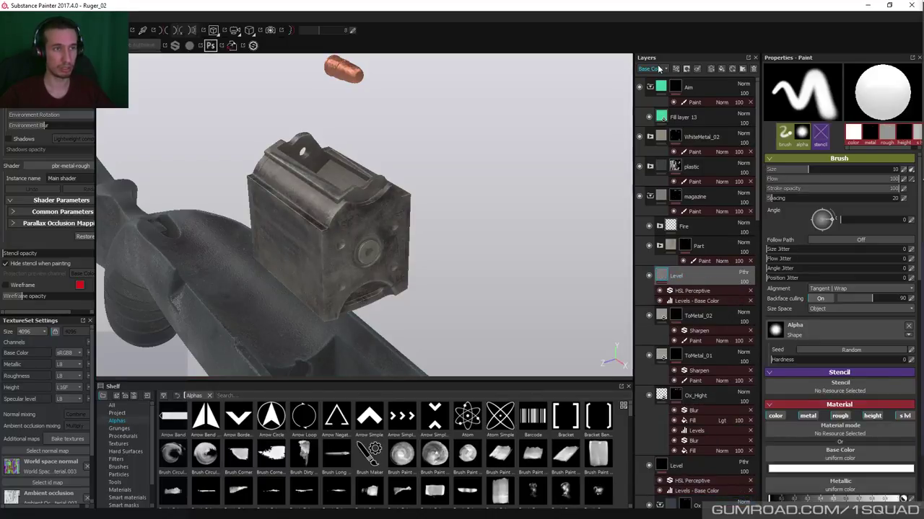
pyautogui.click(744, 276)
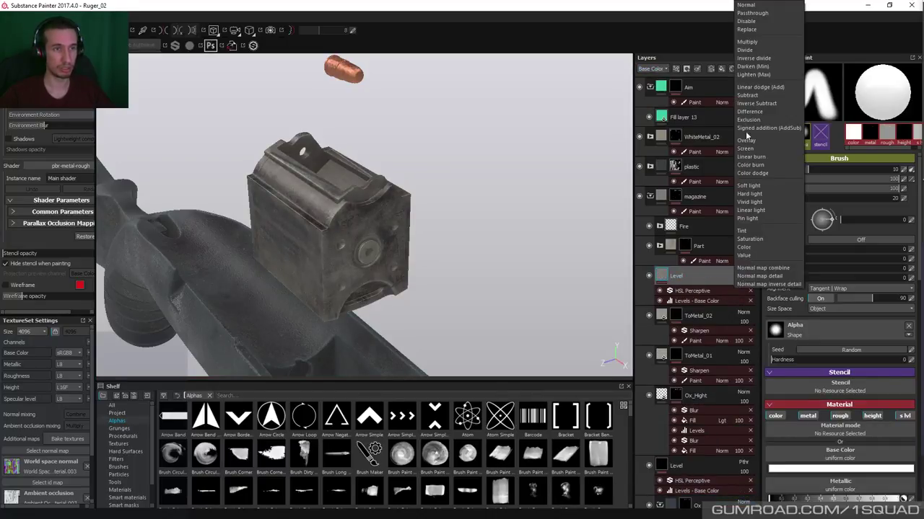
pyautogui.click(746, 21)
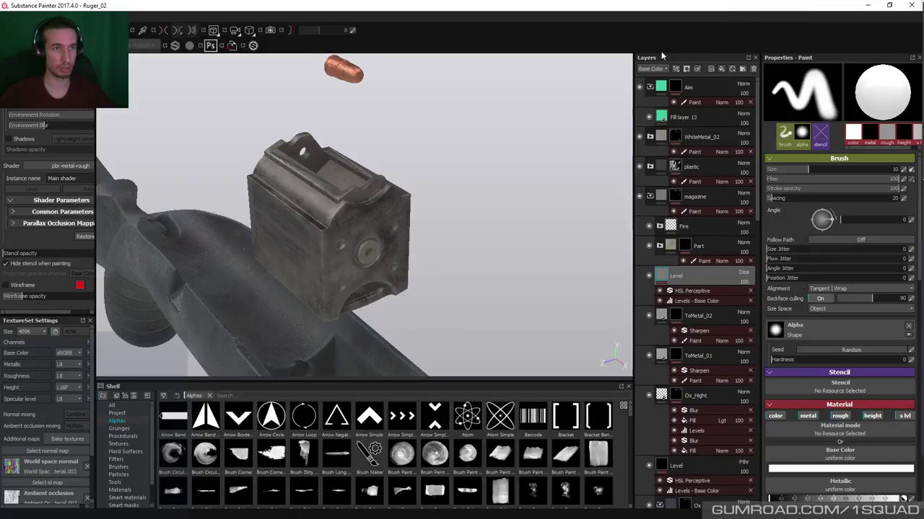
# Set the Level folder to Passthrough on Roughness and delete its HSL Perceptive filter
pyautogui.click(651, 68)
pyautogui.click(650, 89)
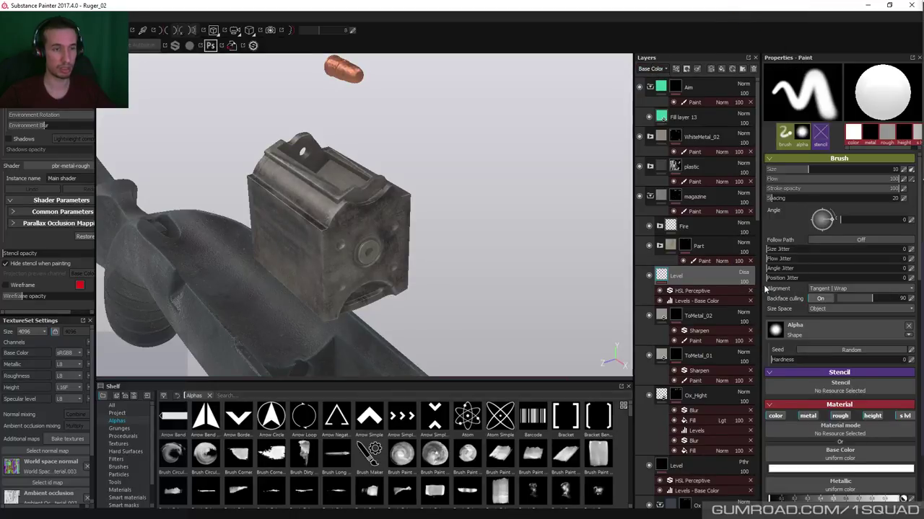
pyautogui.click(742, 275)
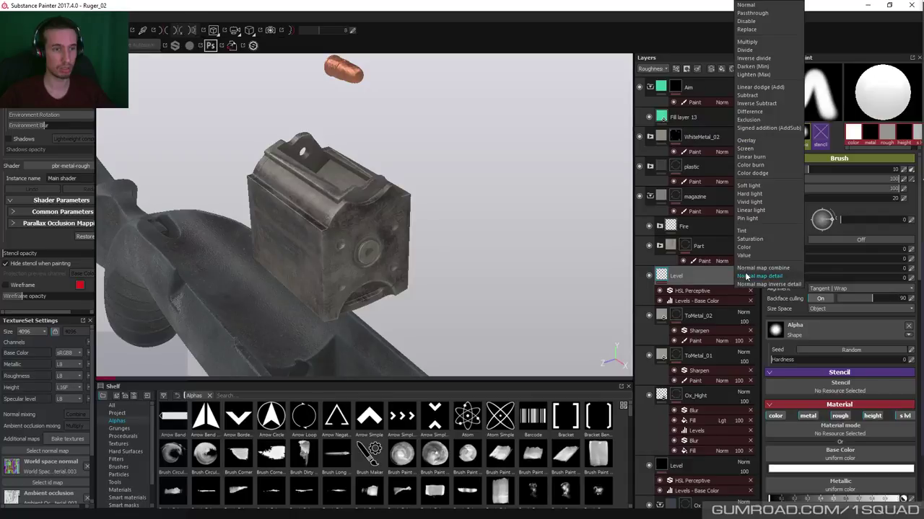
pyautogui.click(760, 14)
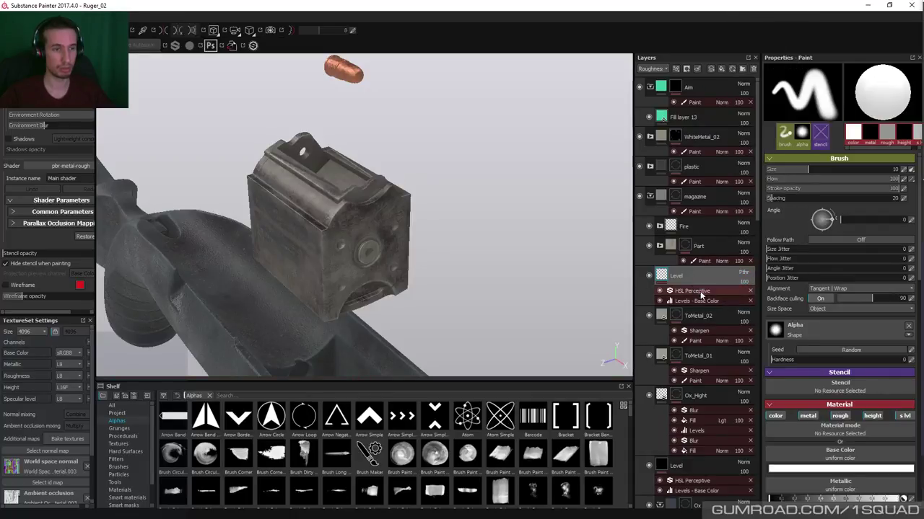
pyautogui.click(749, 291)
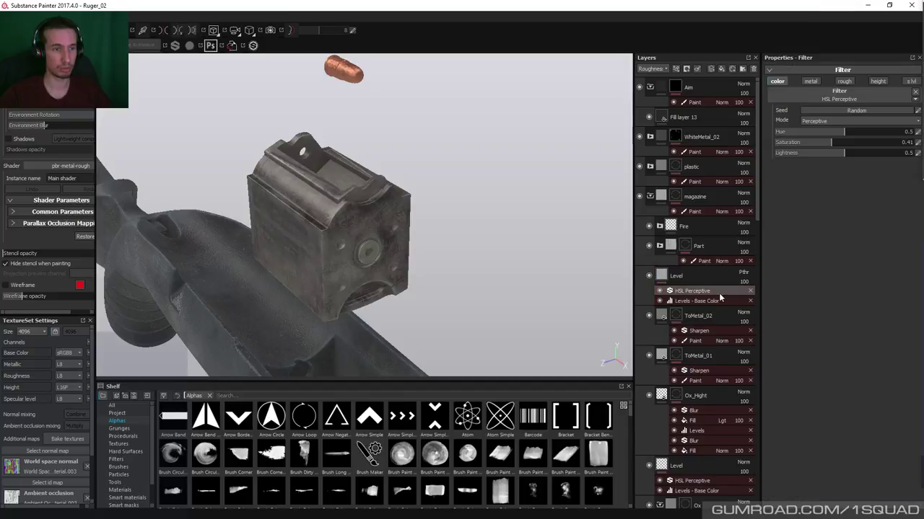
pyautogui.click(749, 292)
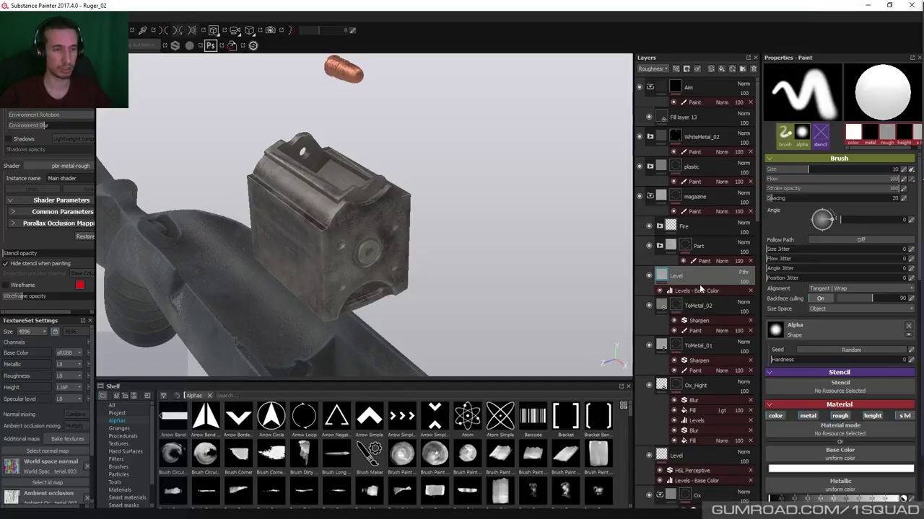
# Make the Levels effect affect Roughness with its black point at 0.055
pyautogui.click(698, 291)
pyautogui.click(844, 83)
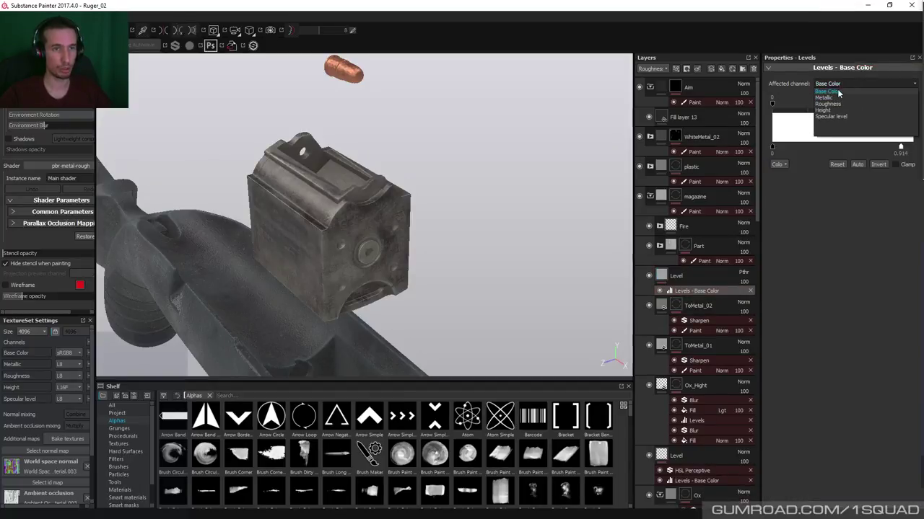
pyautogui.click(831, 104)
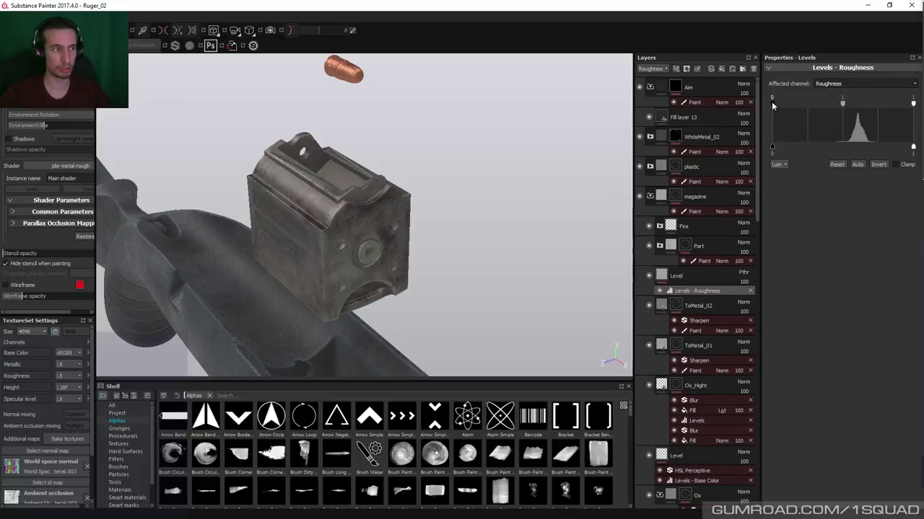
pyautogui.moveTo(783, 103); pyautogui.dragTo(785, 102)
pyautogui.keyDown('alt'); pyautogui.moveTo(412, 256); pyautogui.dragTo(375, 264); pyautogui.keyUp('alt')
pyautogui.moveTo(785, 104); pyautogui.dragTo(779, 103)
pyautogui.keyDown('alt'); pyautogui.moveTo(390, 230); pyautogui.dragTo(332, 267); pyautogui.keyUp('alt')
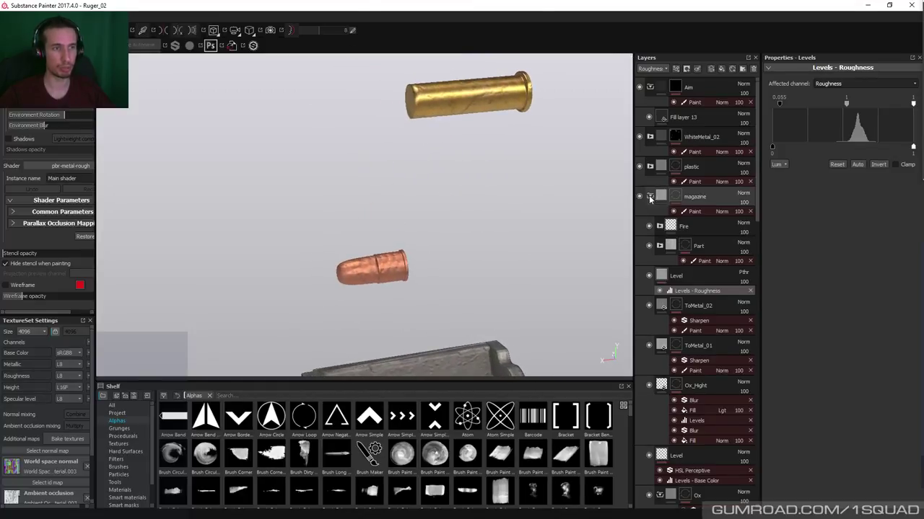
# Collapse the magazine folder, expand the Bulet folder, and collapse Folder 2
pyautogui.click(650, 195)
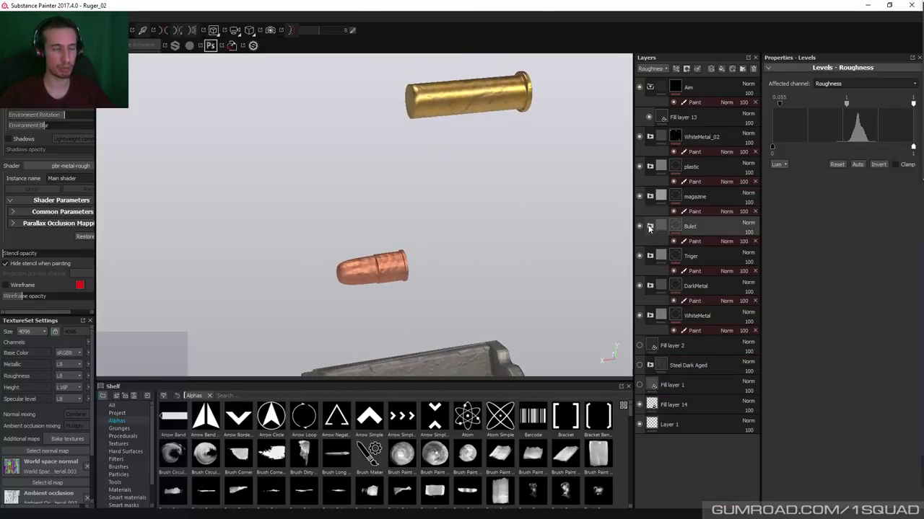
pyautogui.keyDown('alt'); pyautogui.moveTo(480, 310); pyautogui.dragTo(395, 226); pyautogui.keyUp('alt')
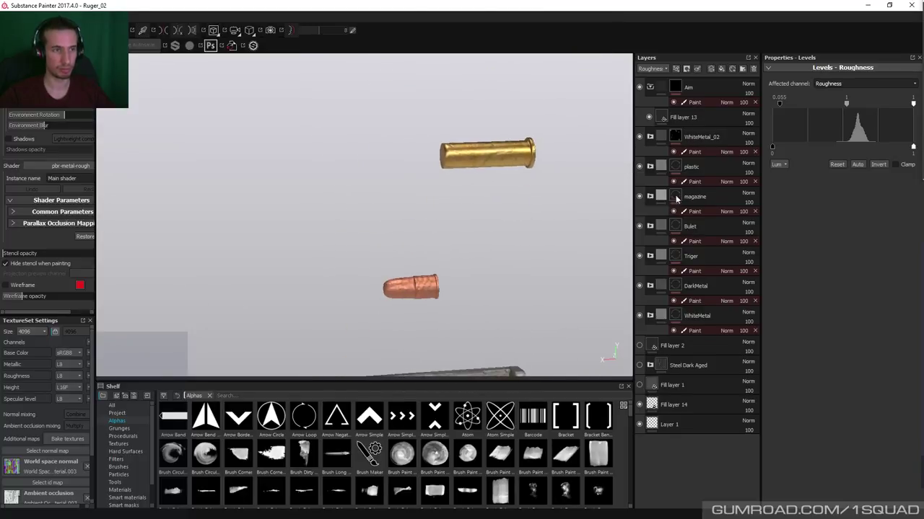
pyautogui.click(650, 167)
pyautogui.click(650, 167)
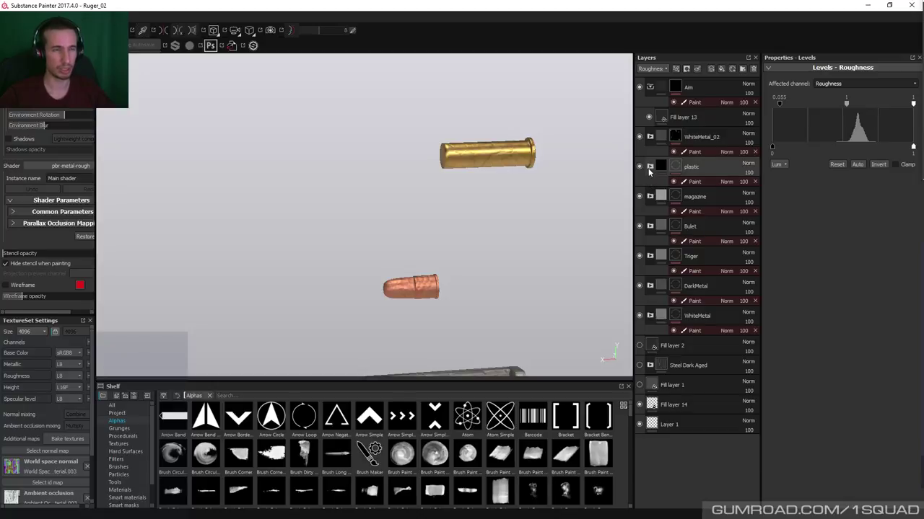
pyautogui.click(649, 226)
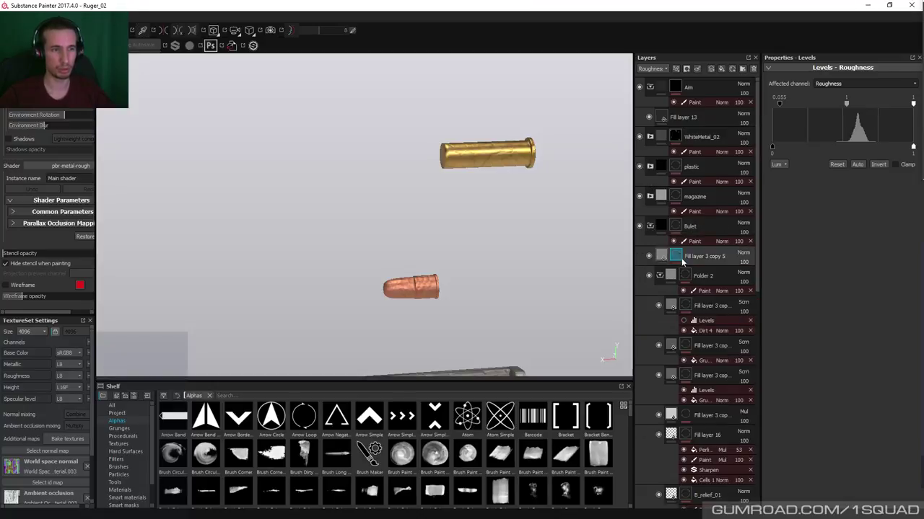
pyautogui.click(659, 276)
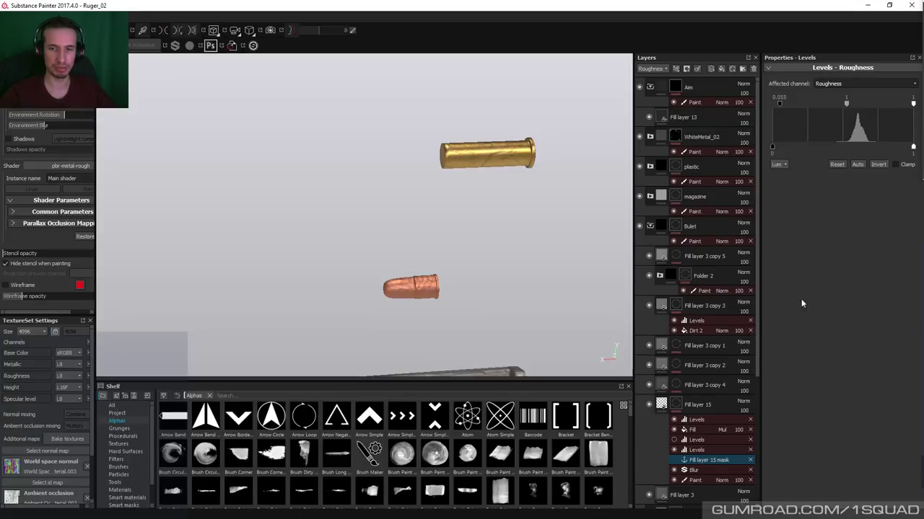
# Orbit the view and rotate the environment lighting around the casing and bullet
pyautogui.keyDown('alt'); pyautogui.moveTo(433, 225); pyautogui.dragTo(462, 262); pyautogui.keyUp('alt')
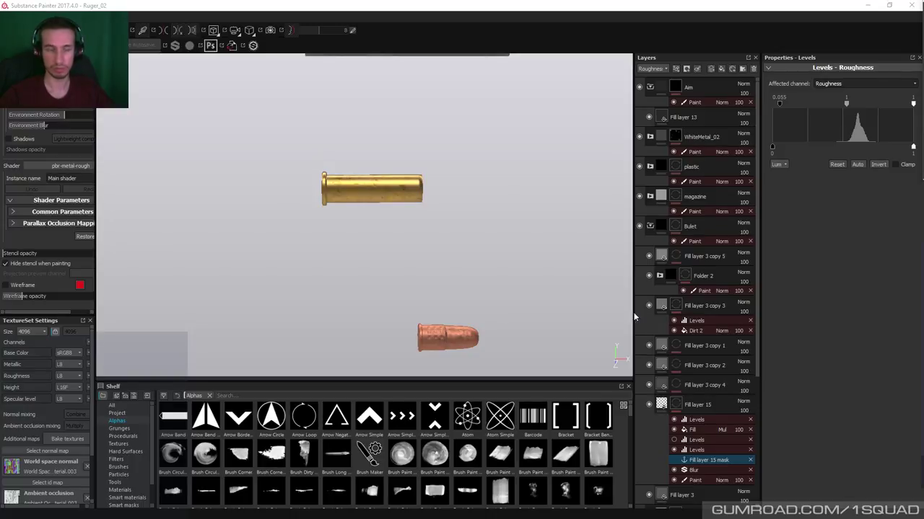
pyautogui.keyDown('alt'); pyautogui.moveTo(480, 293); pyautogui.dragTo(472, 328); pyautogui.keyUp('alt')
pyautogui.moveTo(466, 315)
pyautogui.keyDown('shift'); pyautogui.mouseDown(button='right')
pyautogui.moveTo(486, 329)
pyautogui.moveTo(433, 333)
pyautogui.mouseUp(button='right'); pyautogui.keyUp('shift')
pyautogui.moveTo(386, 242); pyautogui.dragTo(389, 255, button='middle')
pyautogui.keyDown('shift'); pyautogui.moveTo(390, 256); pyautogui.dragTo(370, 218, button='right'); pyautogui.keyUp('shift')
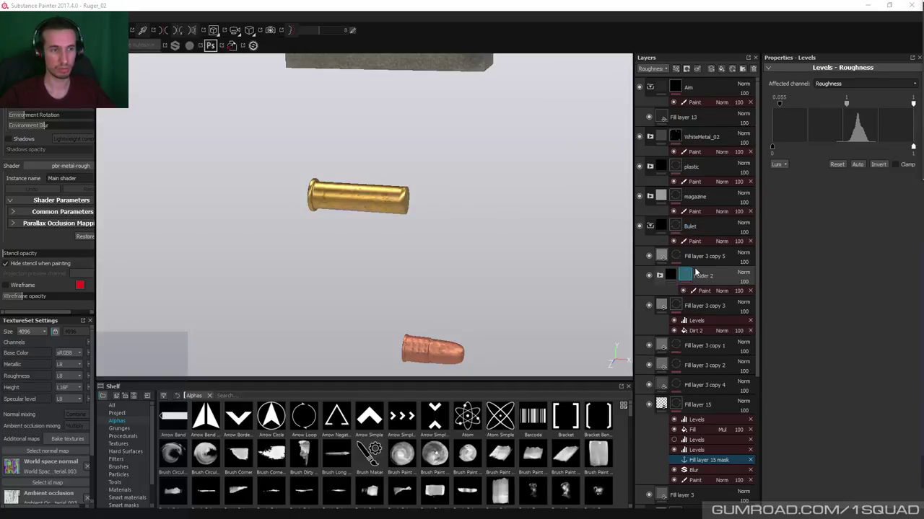
pyautogui.scroll(-3, 689, 325)
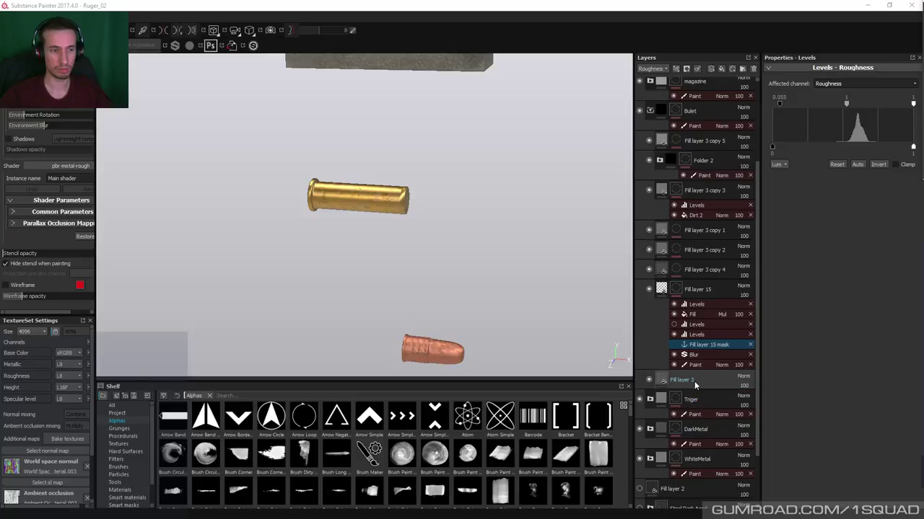
# Select Fill layer 3, view its base colour, and toggle its visibility to compare
pyautogui.click(693, 382)
pyautogui.click(859, 225)
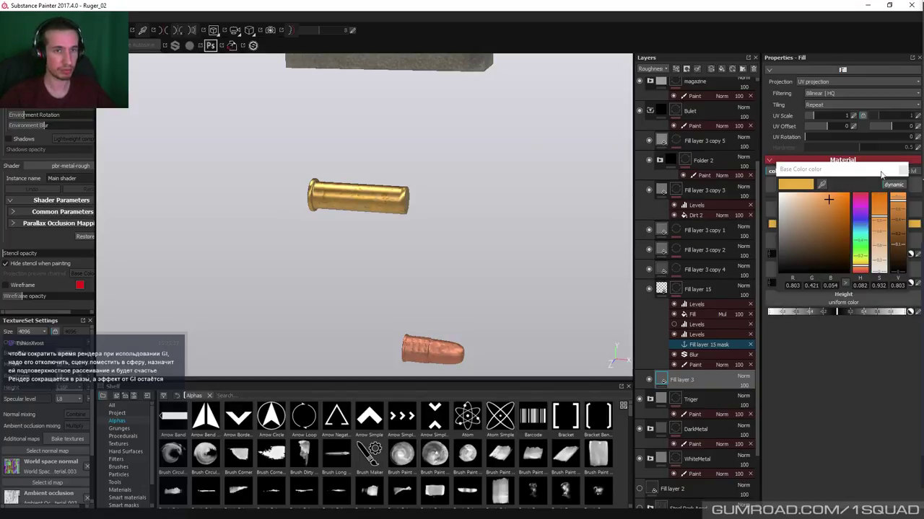
pyautogui.click(647, 380)
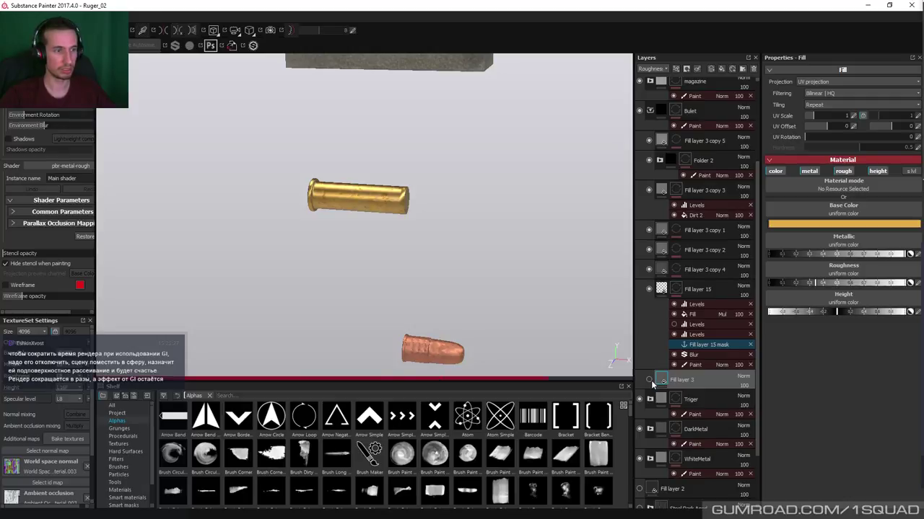
pyautogui.click(647, 380)
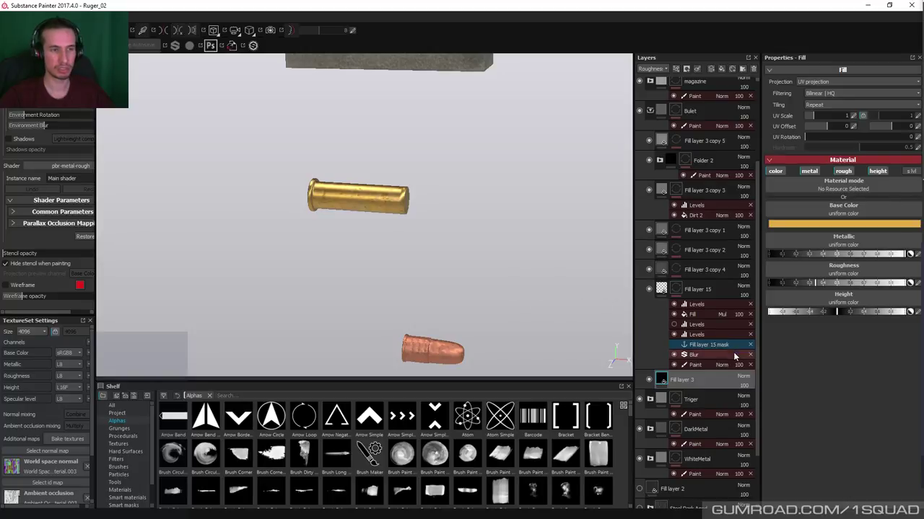
# Try a paler, less saturated base colour, then undo it back to saturated gold
pyautogui.click(865, 229)
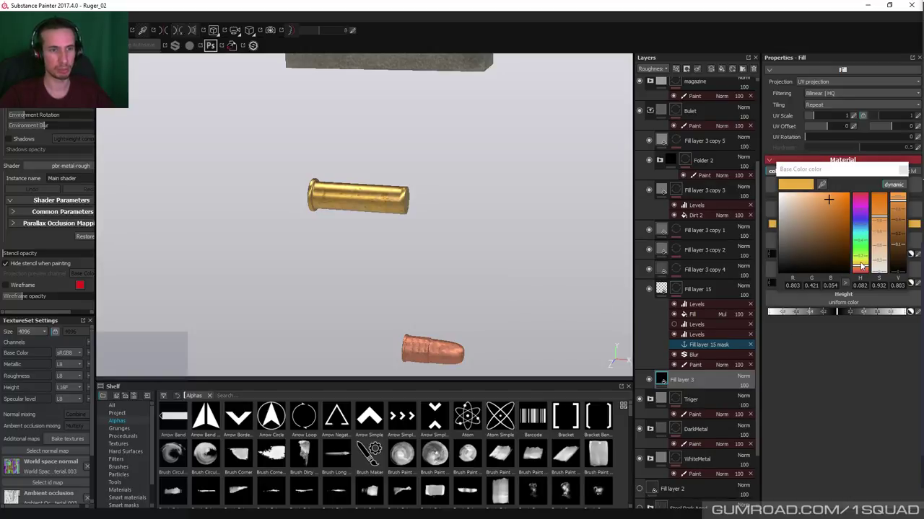
pyautogui.click(859, 269)
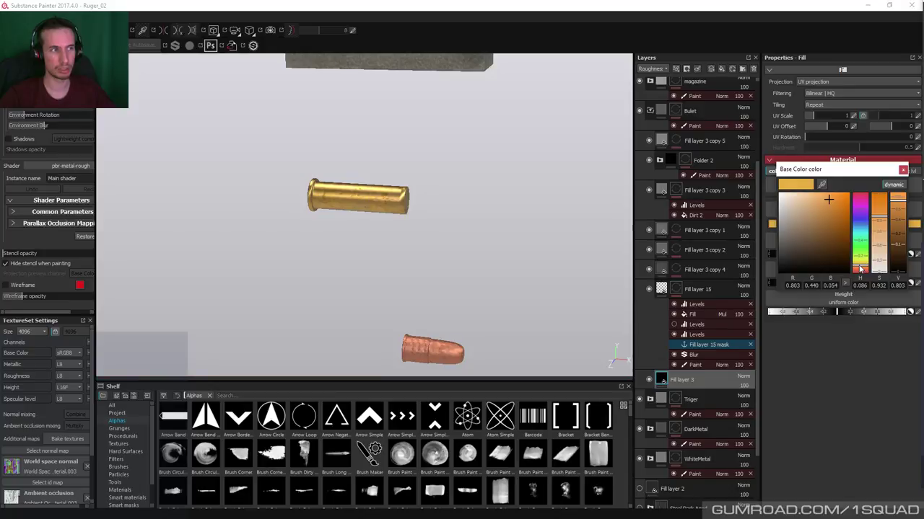
pyautogui.click(878, 225)
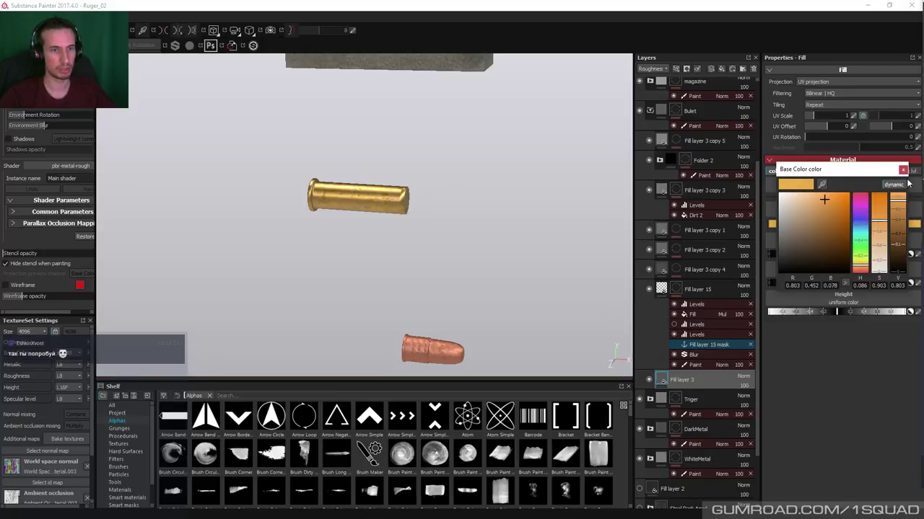
pyautogui.click(878, 246)
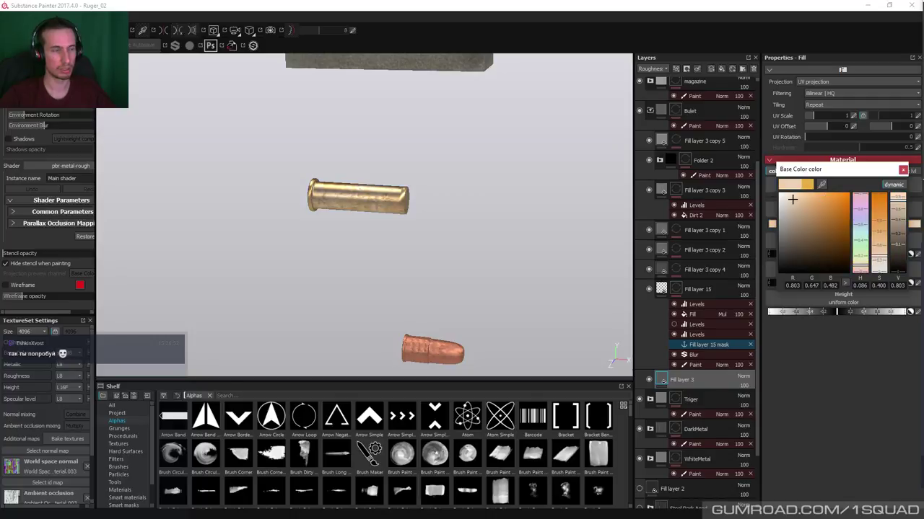
pyautogui.click(903, 169)
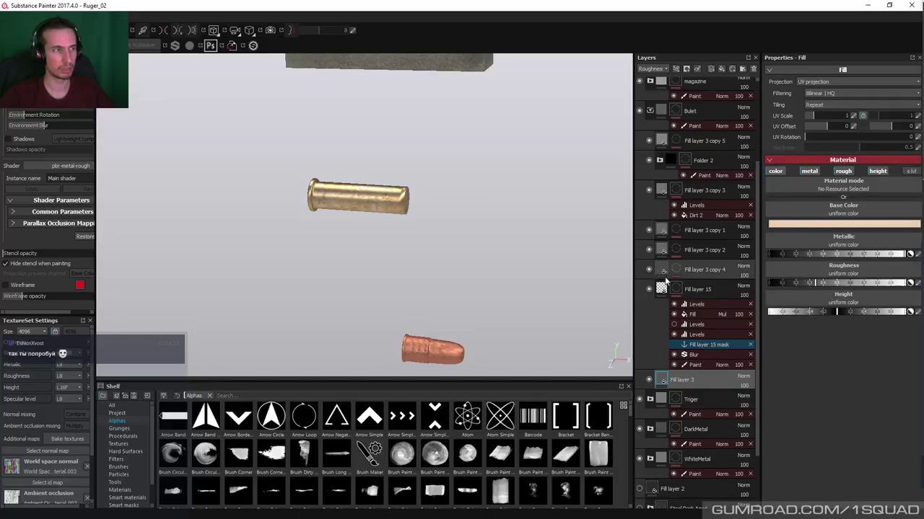
pyautogui.hotkey('ctrl', 'z')
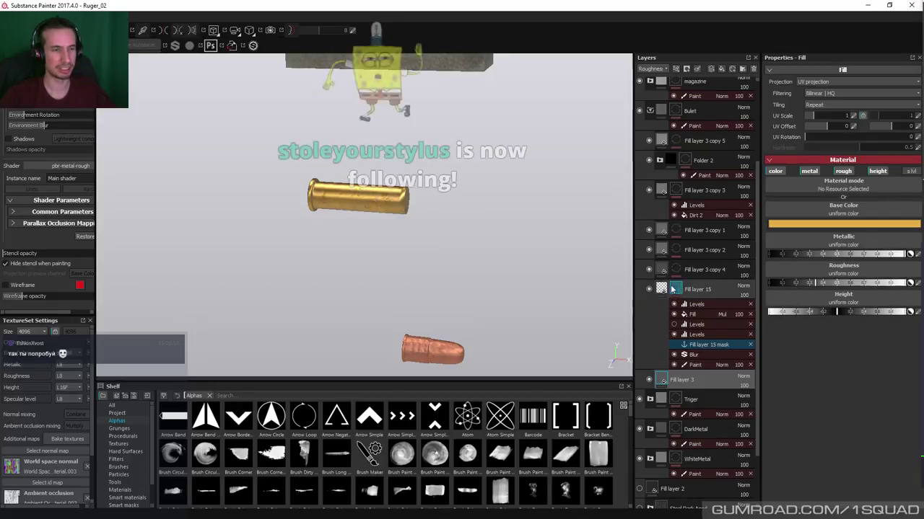
pyautogui.moveTo(662, 289)
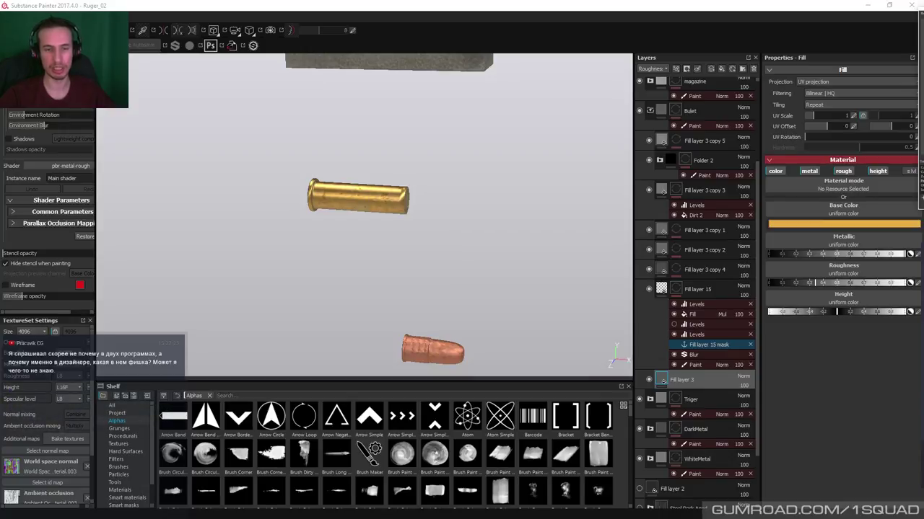
# Zoom in on the shell casing and slightly lower the base colour's saturation
pyautogui.keyDown('alt'); pyautogui.moveTo(396, 229); pyautogui.dragTo(383, 212, button='middle'); pyautogui.keyUp('alt')
pyautogui.scroll(2, 371, 224)
pyautogui.keyDown('alt'); pyautogui.moveTo(360, 243); pyautogui.dragTo(376, 336, button='right'); pyautogui.keyUp('alt')
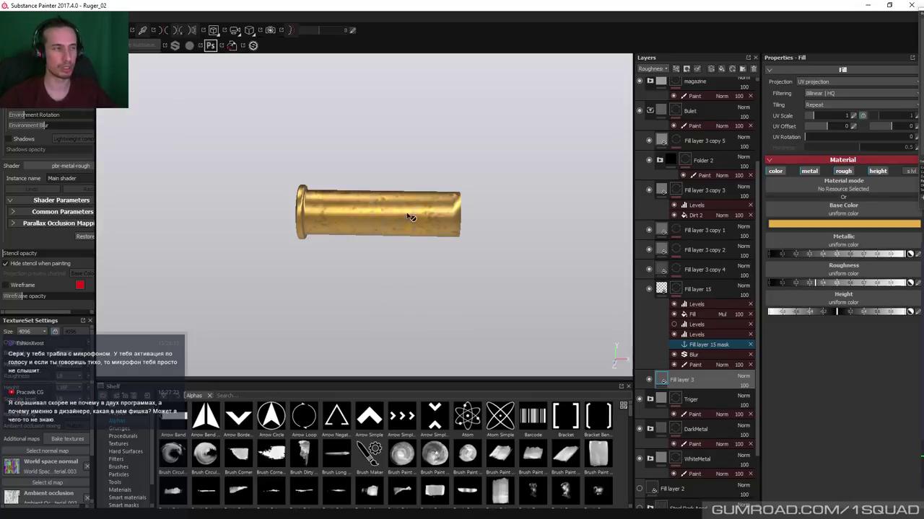
pyautogui.scroll(-5, 404, 211)
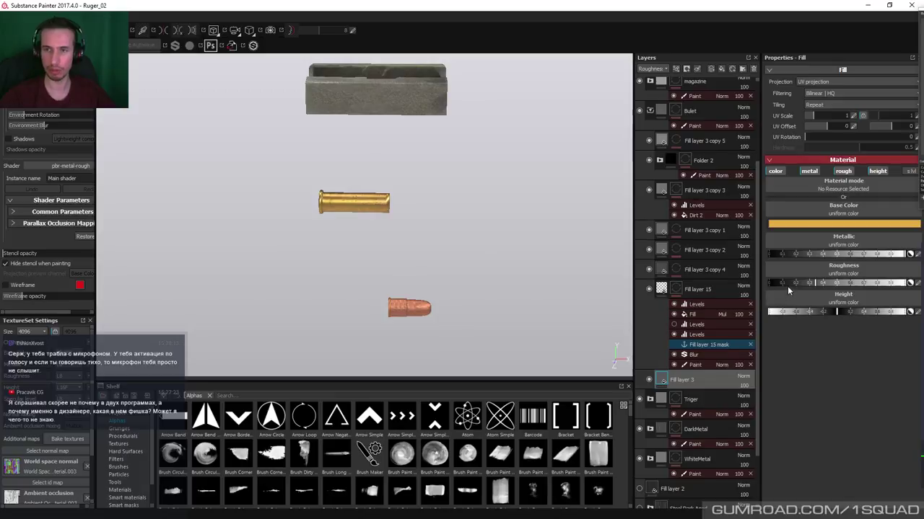
pyautogui.scroll(1, 328, 203)
pyautogui.scroll(3, 329, 203)
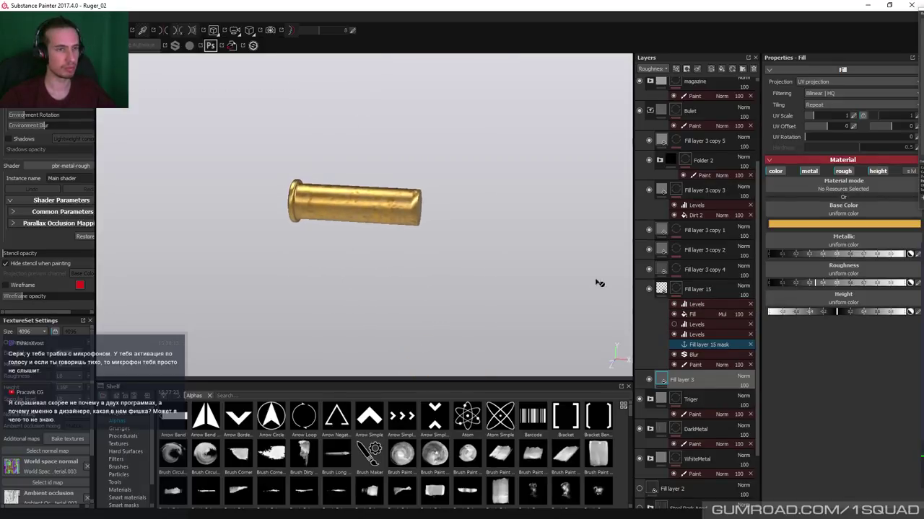
pyautogui.click(864, 224)
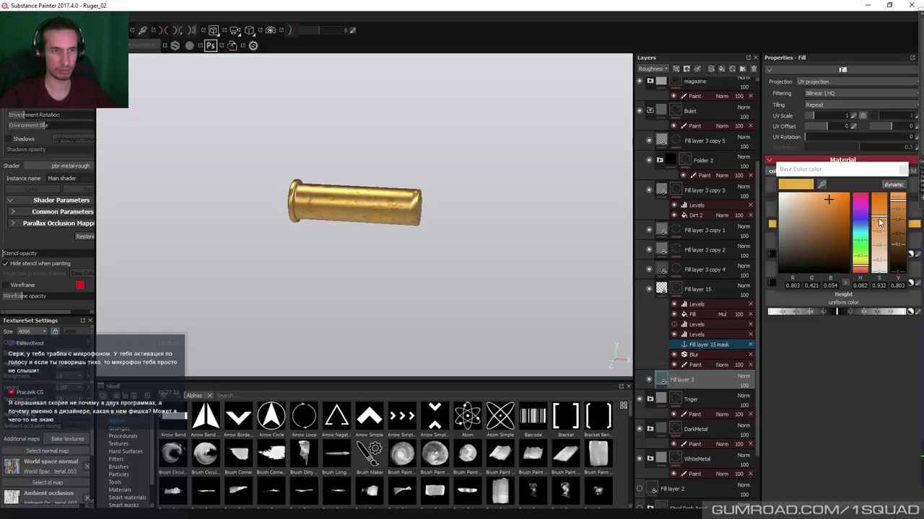
pyautogui.moveTo(880, 222); pyautogui.dragTo(879, 224)
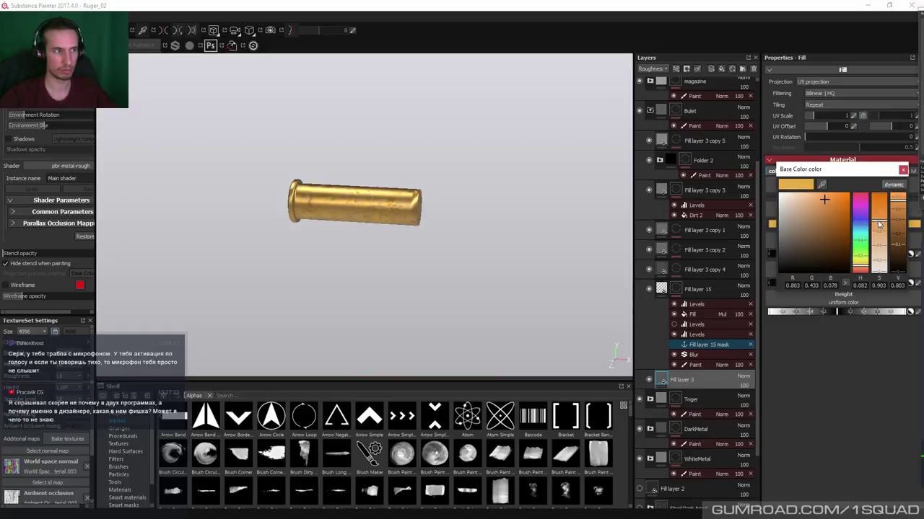
pyautogui.click(903, 169)
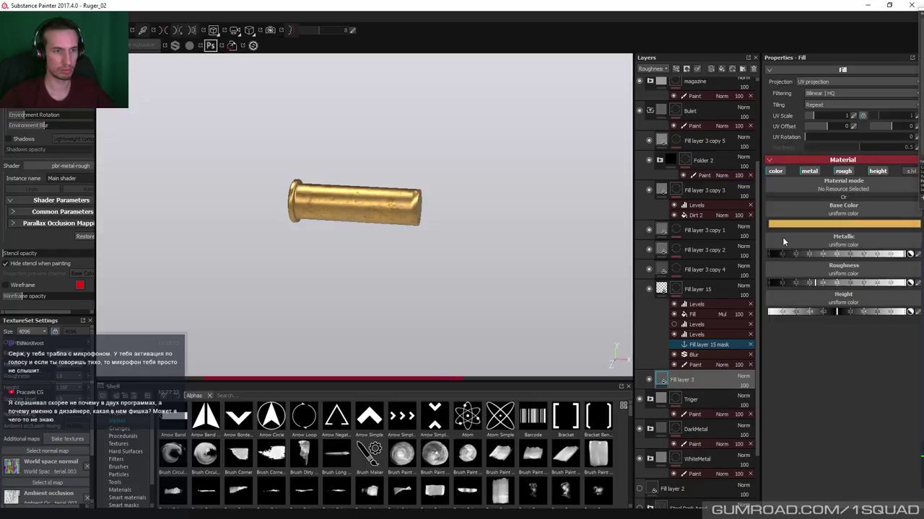
# Inspect Fill layer 15's mask and toggle Fill layer 3 copy 2's visibility to compare
pyautogui.click(649, 292)
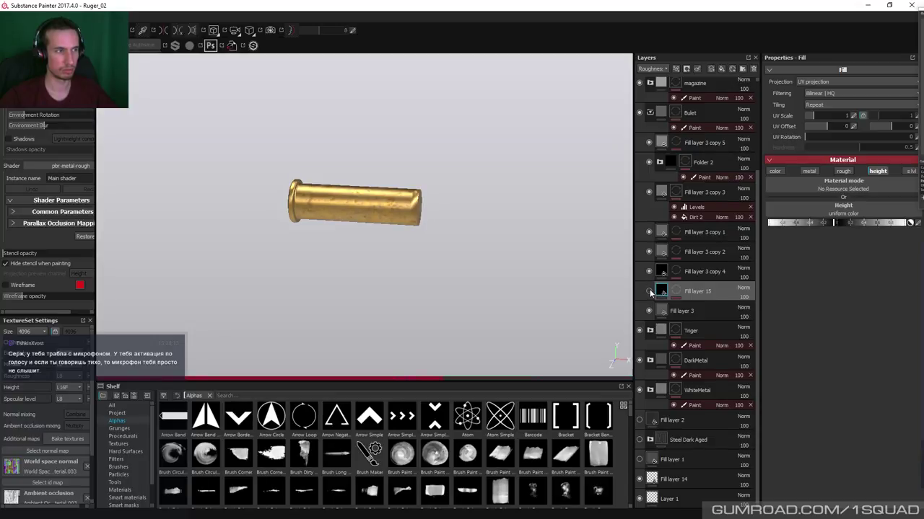
pyautogui.keyDown('alt'); pyautogui.click(677, 292); pyautogui.keyUp('alt')
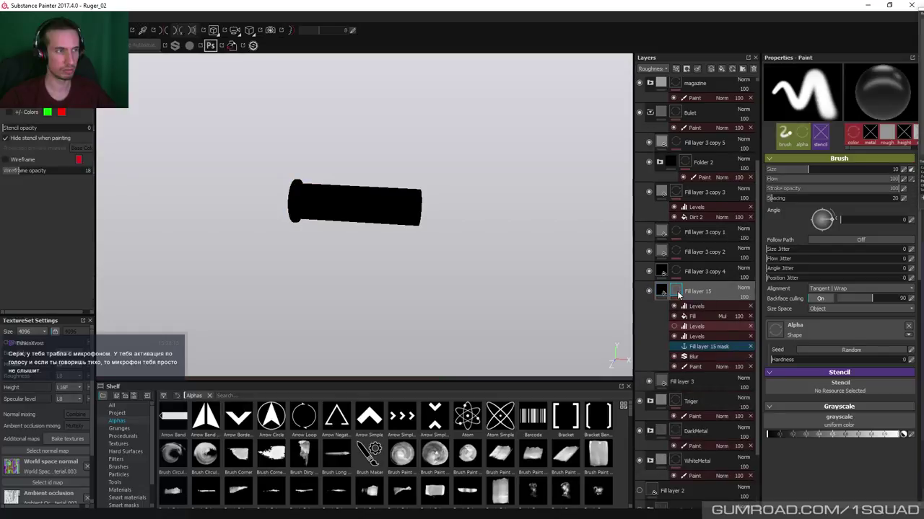
pyautogui.click(662, 271)
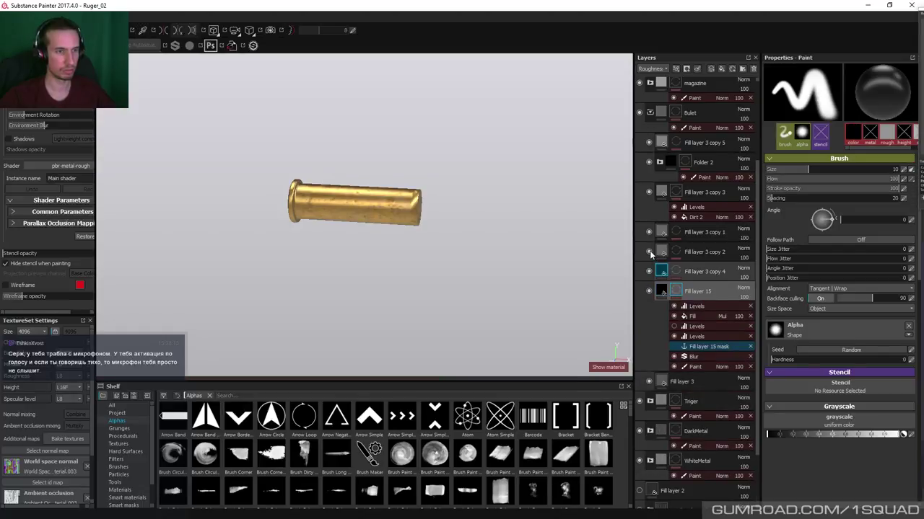
pyautogui.click(649, 252)
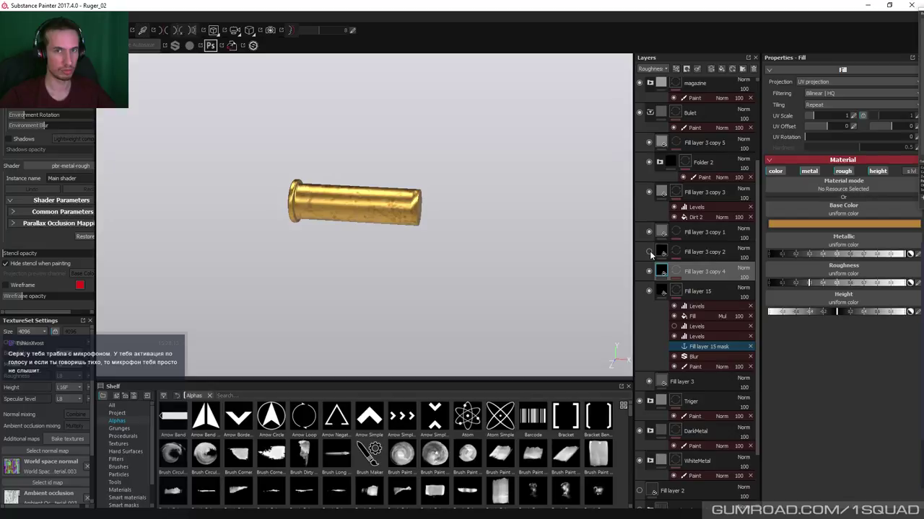
pyautogui.click(665, 382)
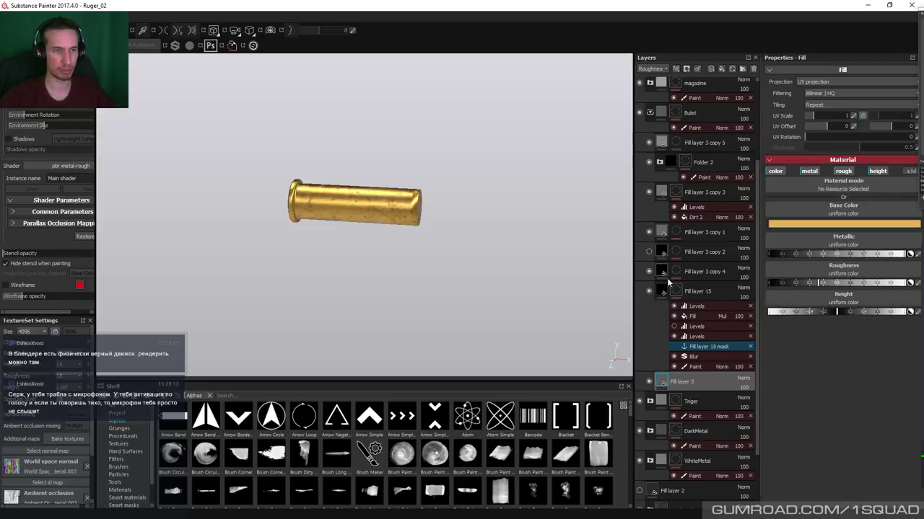
pyautogui.click(647, 253)
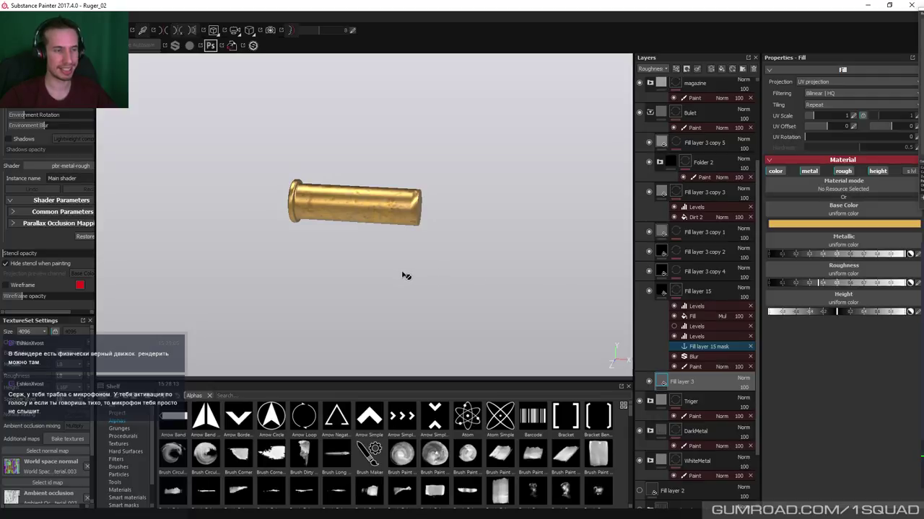
# Toggle Fill layer 3 copies 2, 3 and 5 to compare, leave them visible, then select Fill layer 3
pyautogui.click(662, 251)
pyautogui.click(656, 232)
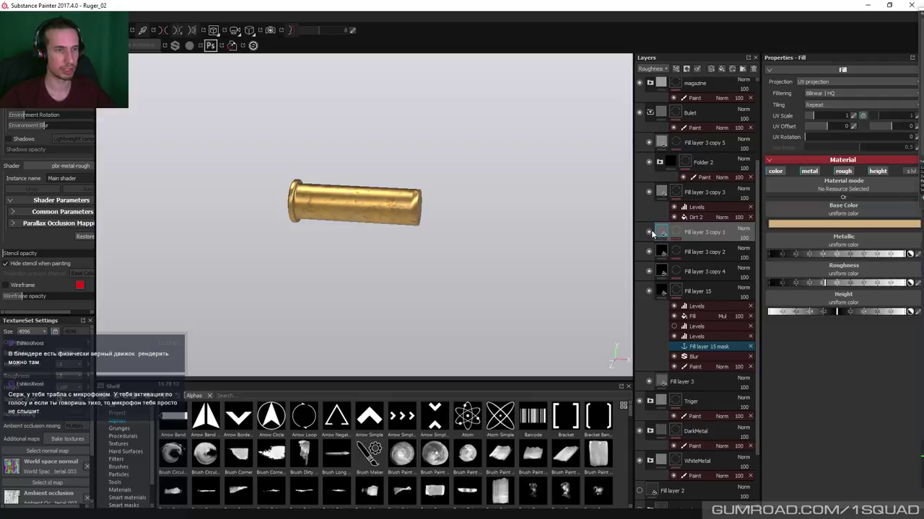
pyautogui.click(648, 193)
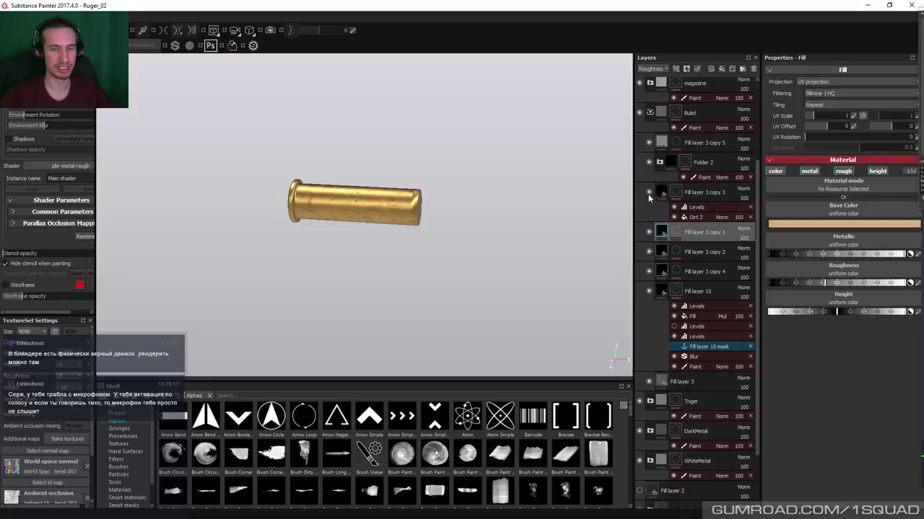
pyautogui.click(648, 165)
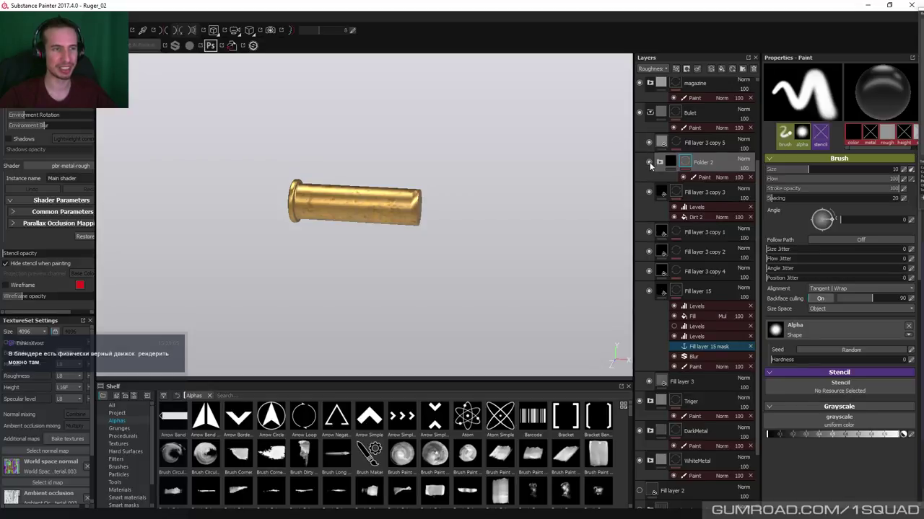
pyautogui.click(648, 252)
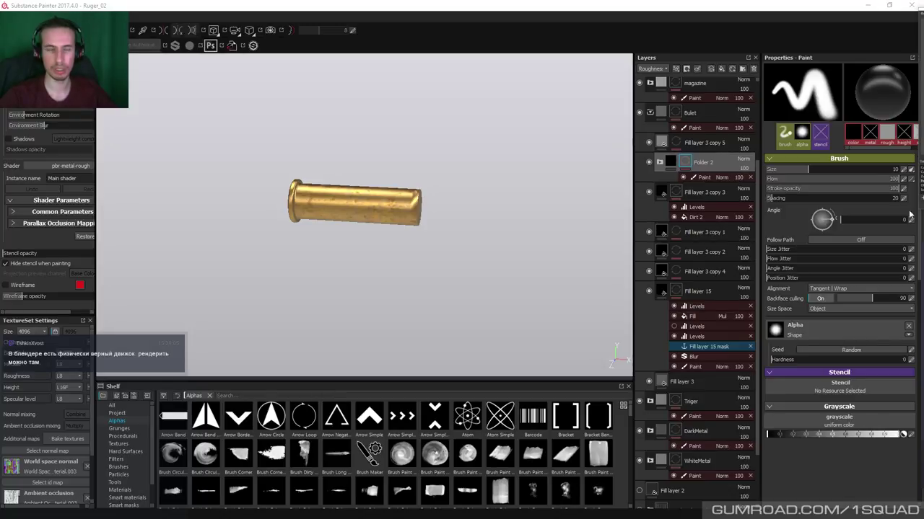
pyautogui.scroll(1, 693, 198)
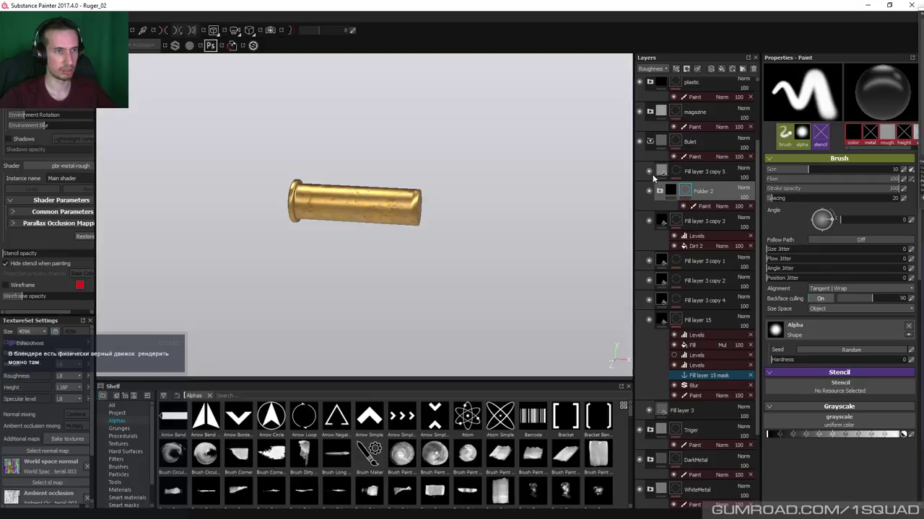
pyautogui.click(648, 172)
pyautogui.click(713, 173)
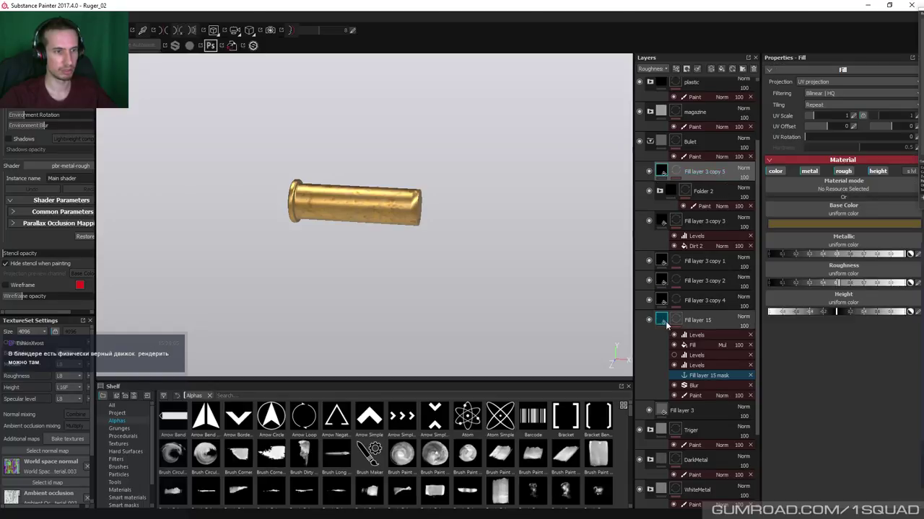
pyautogui.click(687, 409)
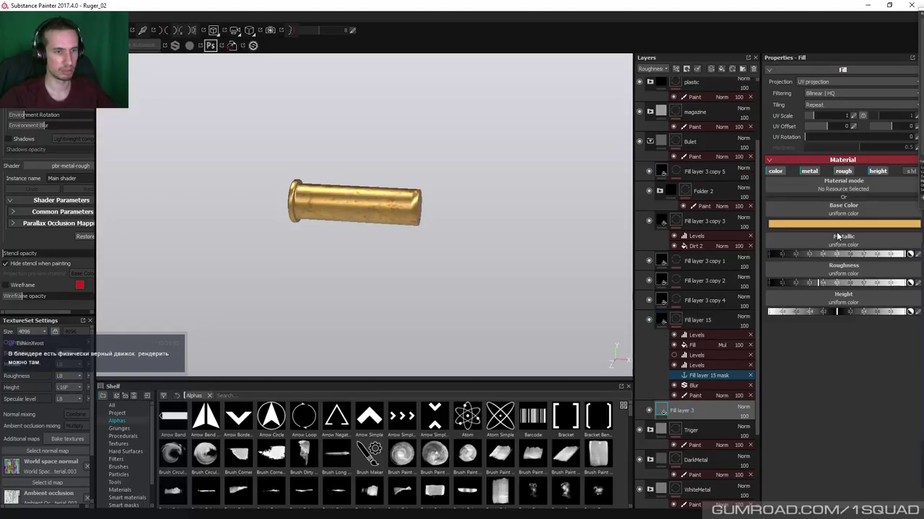
# Rename Fill layer 3 to BaseMat
pyautogui.doubleClick(682, 412)
pyautogui.write('vi')
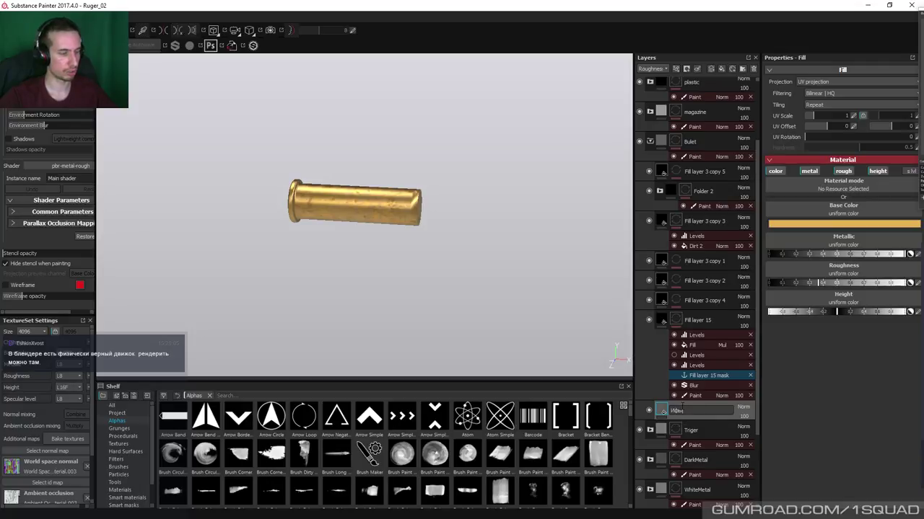
pyautogui.press('BackSpace')
pyautogui.press('BackSpace')
pyautogui.press('BackSpace')
pyautogui.press('BackSpace')
pyautogui.write('B')
pyautogui.press('Return')
# Check Fill layer 3 copy 2's grunge mask, then select Fill layer 3 copy 3
pyautogui.click(693, 323)
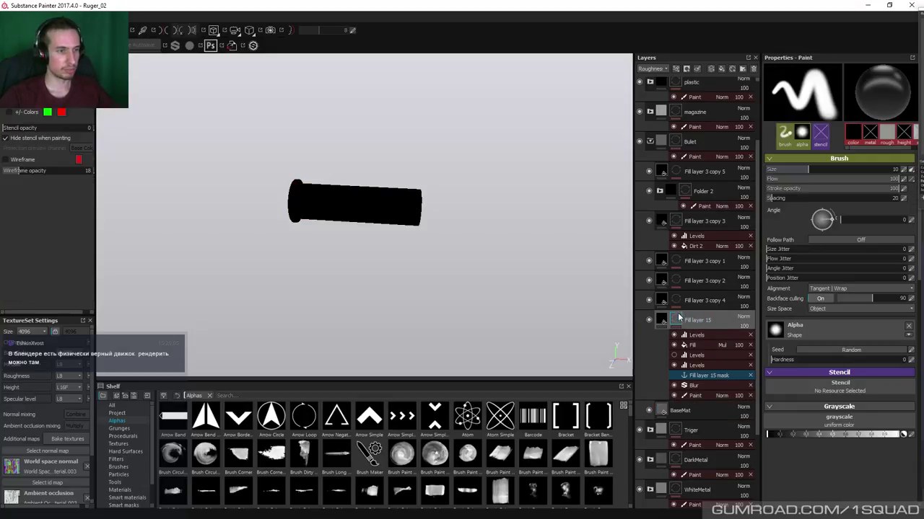
pyautogui.click(663, 281)
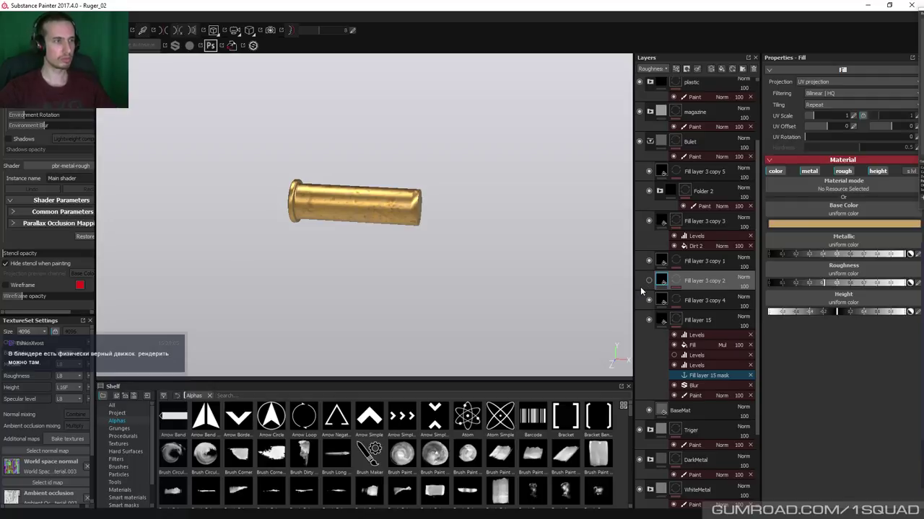
pyautogui.keyDown('alt'); pyautogui.click(677, 281); pyautogui.keyUp('alt')
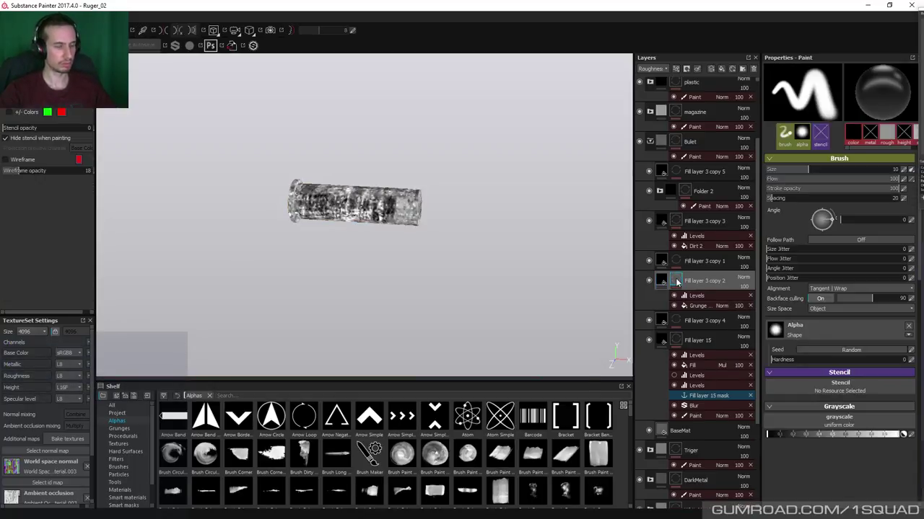
pyautogui.keyDown('alt'); pyautogui.click(677, 280); pyautogui.keyUp('alt')
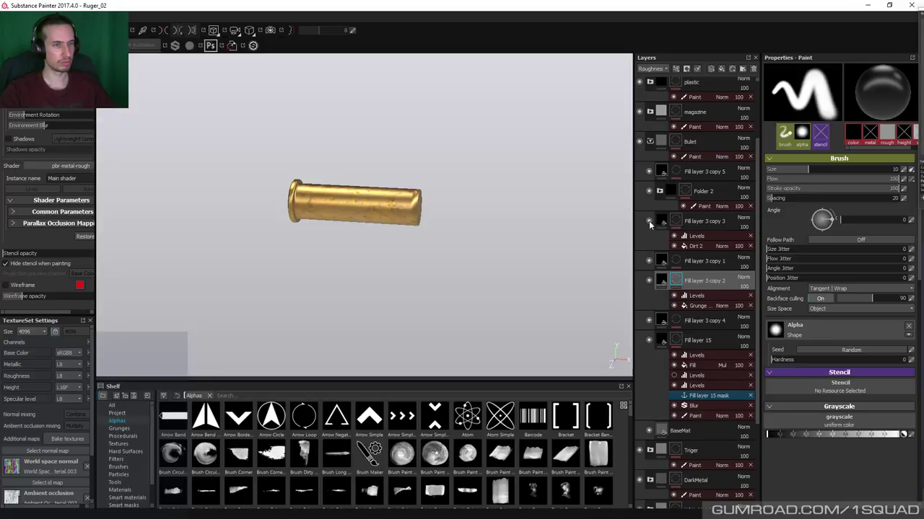
pyautogui.click(671, 222)
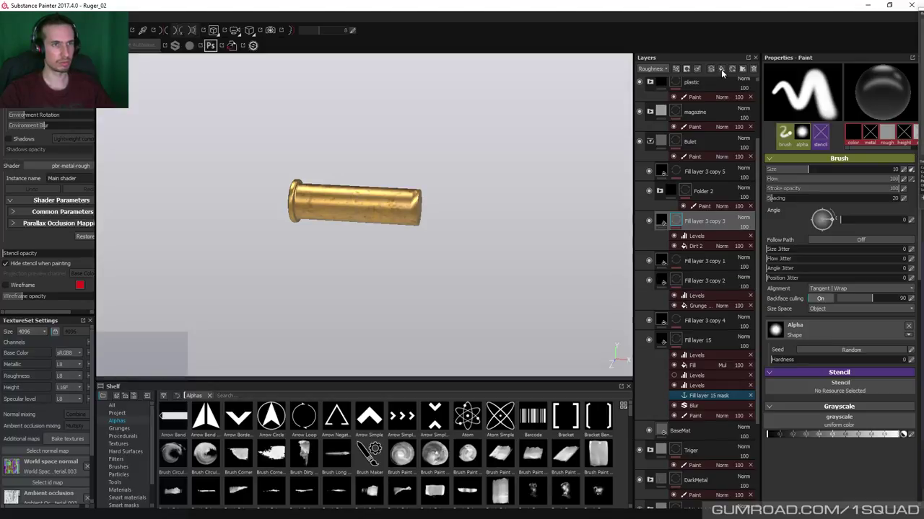
# Add a fill layer with Metallic 1 and the height and specular level channels disabled
pyautogui.click(721, 69)
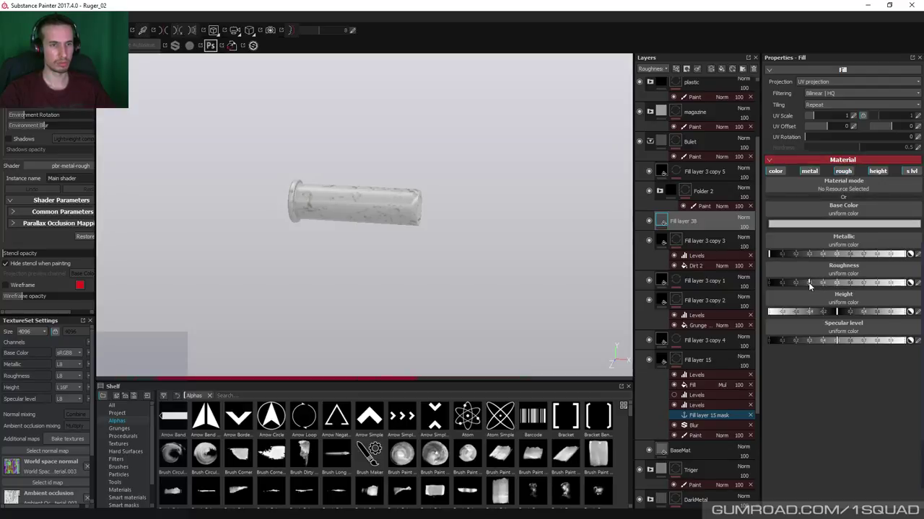
pyautogui.moveTo(848, 255); pyautogui.dragTo(918, 255)
pyautogui.click(876, 172)
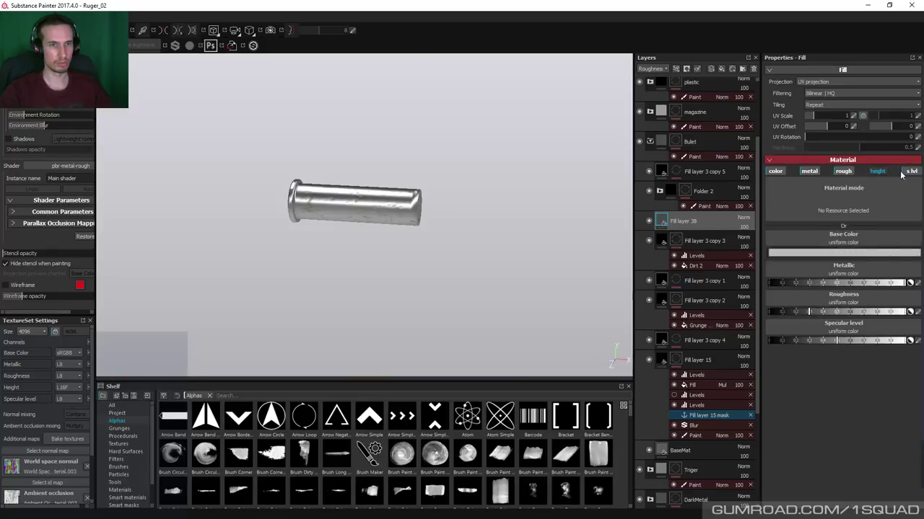
pyautogui.click(910, 172)
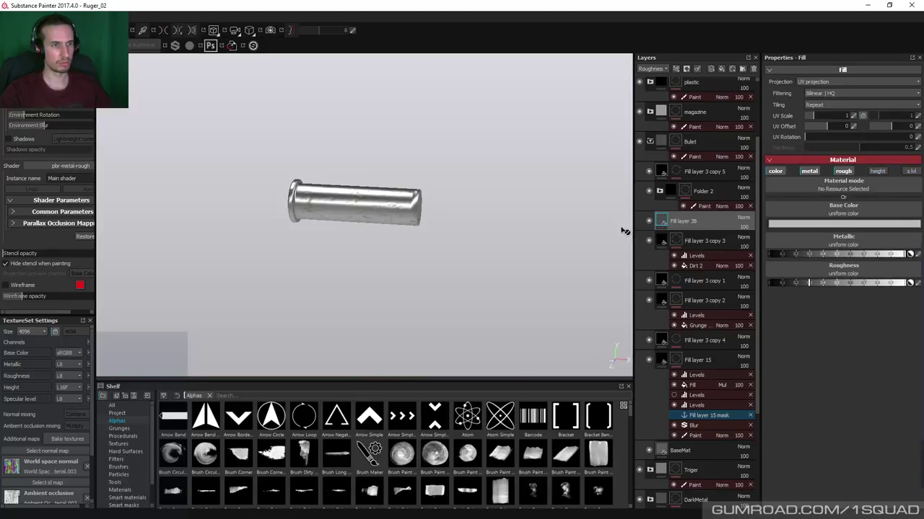
# Give Fill layer 38 a black mask containing a fill effect
pyautogui.rightClick(702, 222)
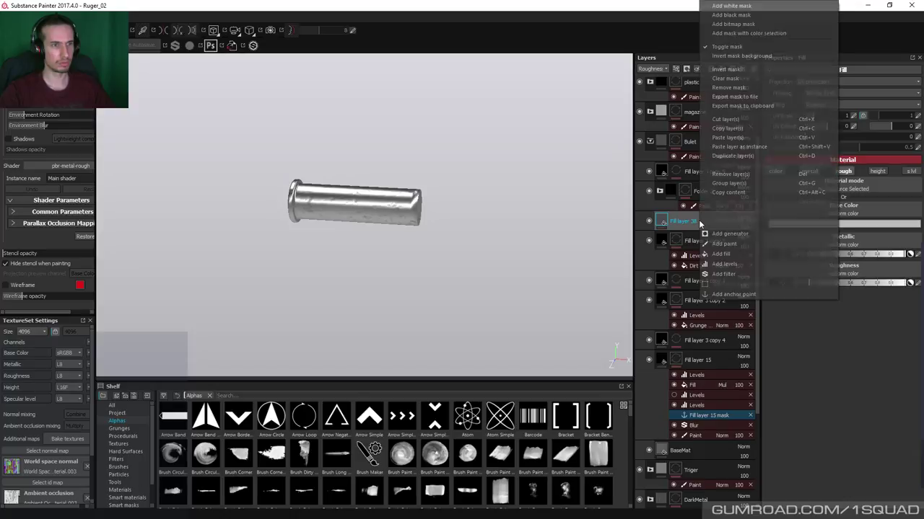
pyautogui.click(731, 15)
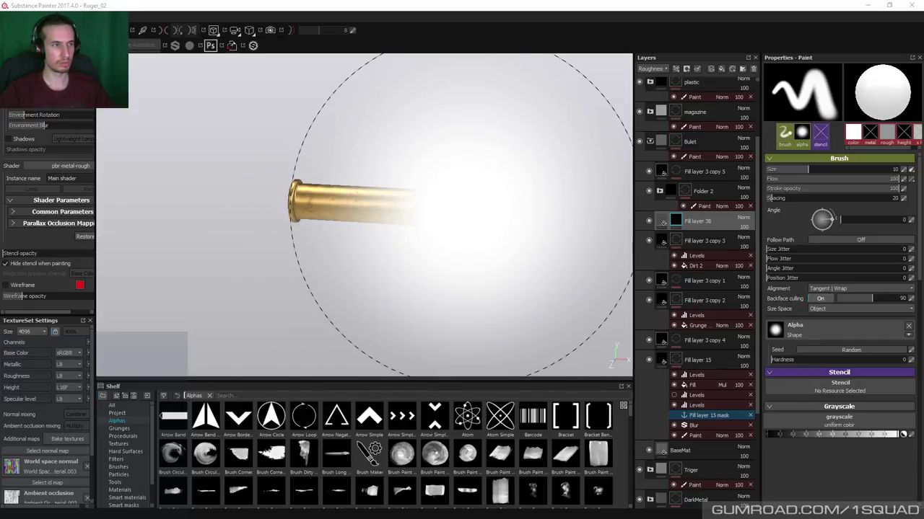
pyautogui.rightClick(675, 224)
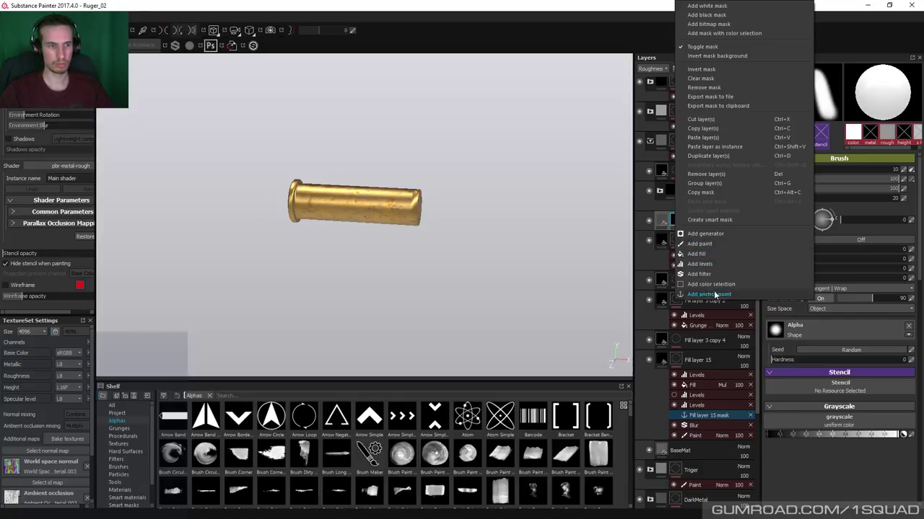
pyautogui.click(696, 254)
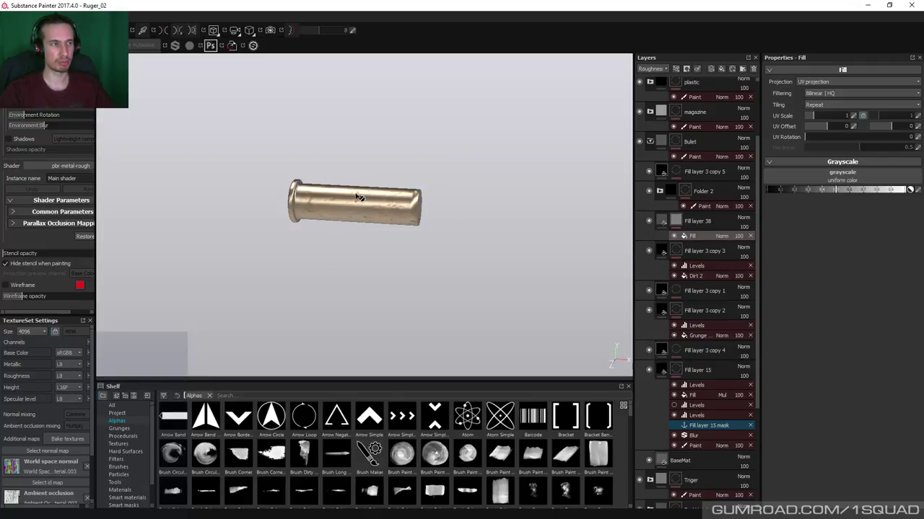
# Drag Anisotropic Noise from the Shelf's Procedurals into Fill layer 38's Grayscale slot
pyautogui.keyDown('alt'); pyautogui.moveTo(354, 208); pyautogui.dragTo(362, 223); pyautogui.keyUp('alt')
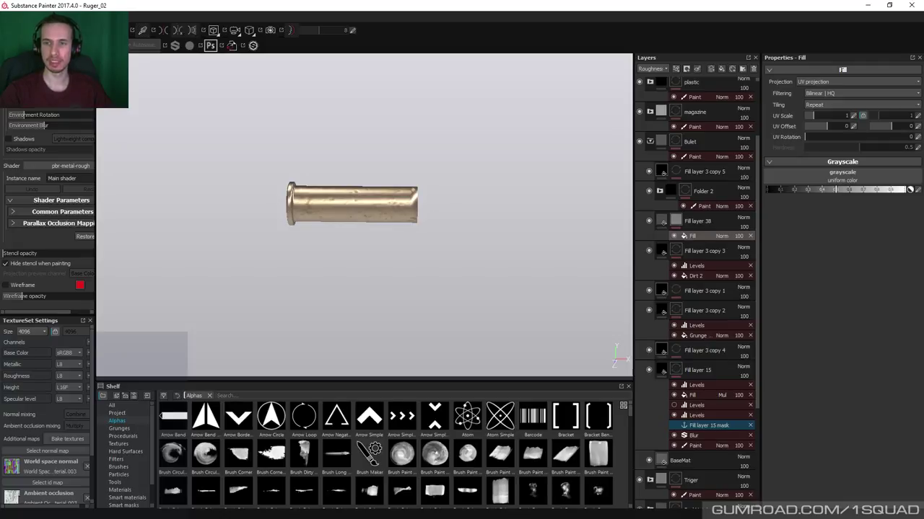
pyautogui.keyDown('alt'); pyautogui.moveTo(366, 241); pyautogui.dragTo(435, 247); pyautogui.keyUp('alt')
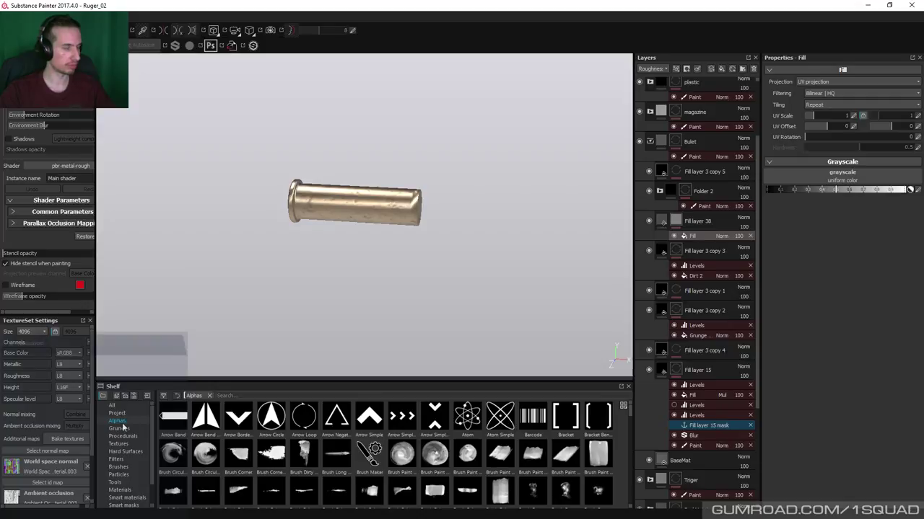
pyautogui.scroll(-1, 630, 409)
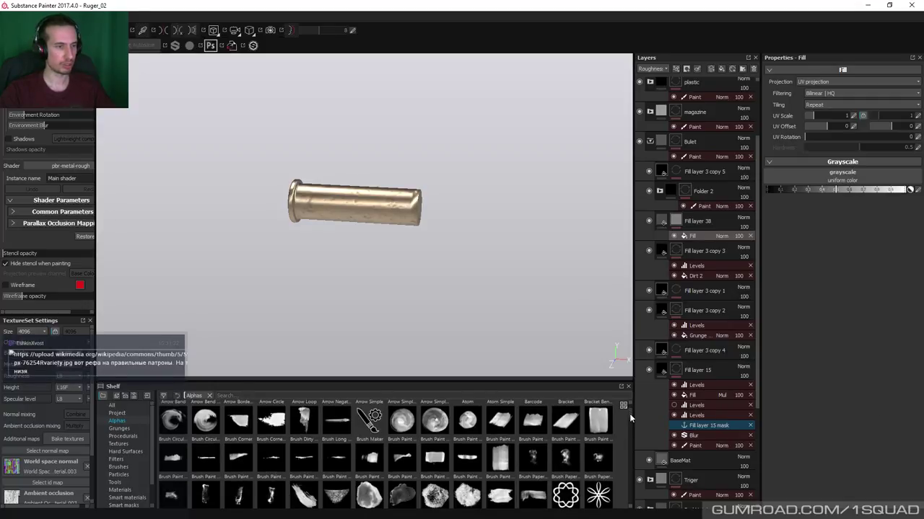
pyautogui.moveTo(630, 414)
pyautogui.mouseDown()
pyautogui.moveTo(627, 507)
pyautogui.moveTo(625, 408)
pyautogui.mouseUp()
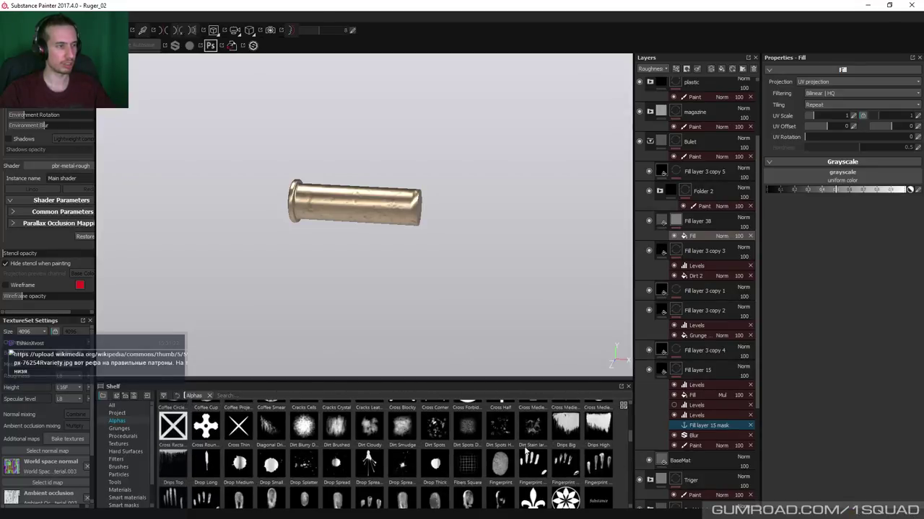
pyautogui.click(122, 437)
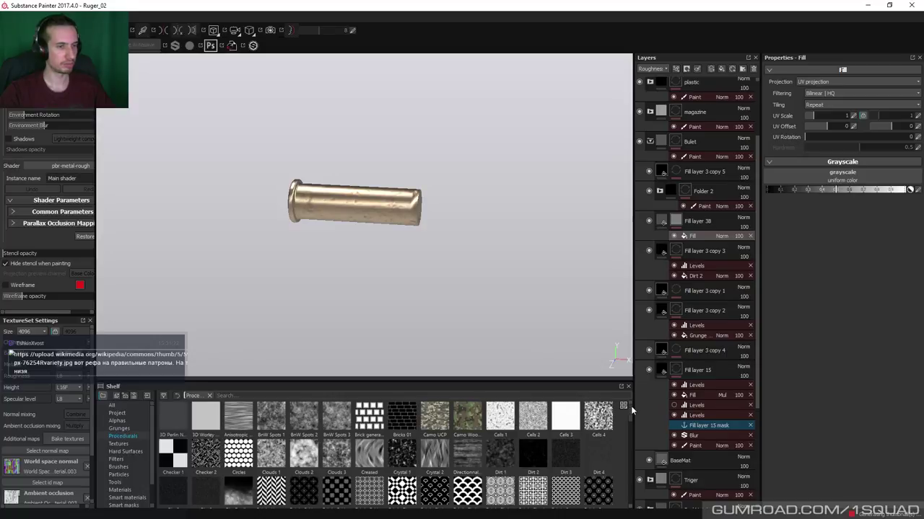
pyautogui.moveTo(629, 412); pyautogui.dragTo(610, 401)
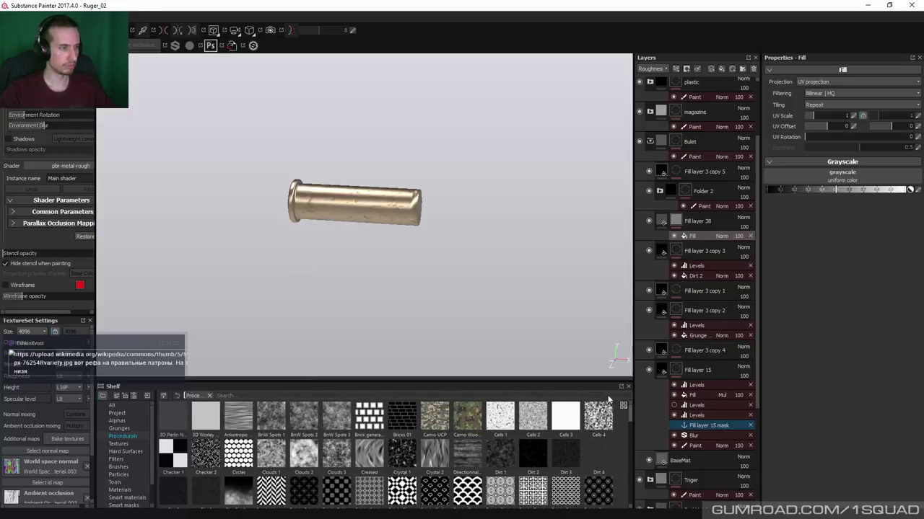
pyautogui.moveTo(239, 417); pyautogui.dragTo(814, 174)
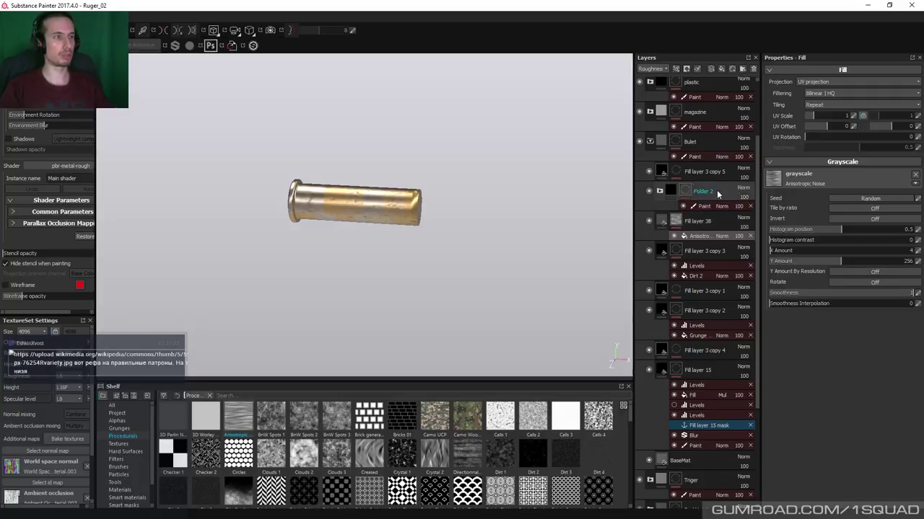
# Turn on Y Amount By Resolution and switch Fill layer 38's projection to Tri-planar
pyautogui.click(866, 273)
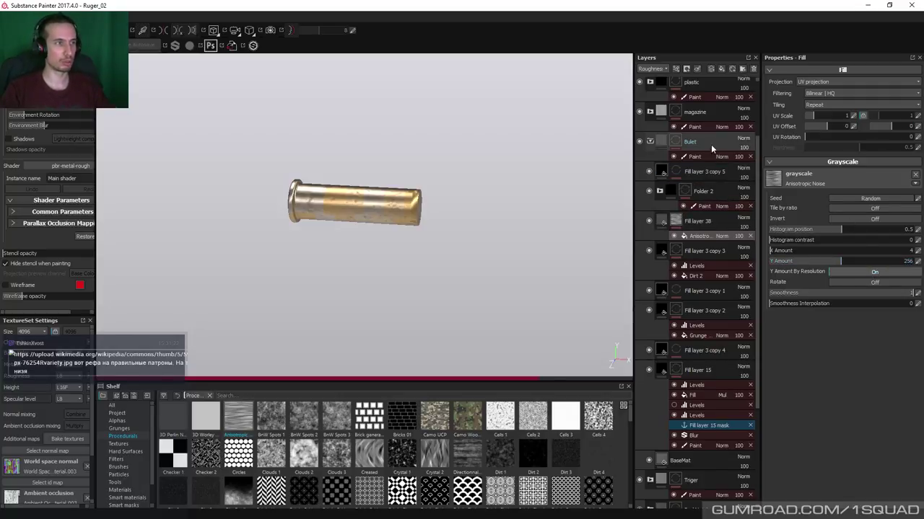
pyautogui.click(819, 82)
pyautogui.click(819, 93)
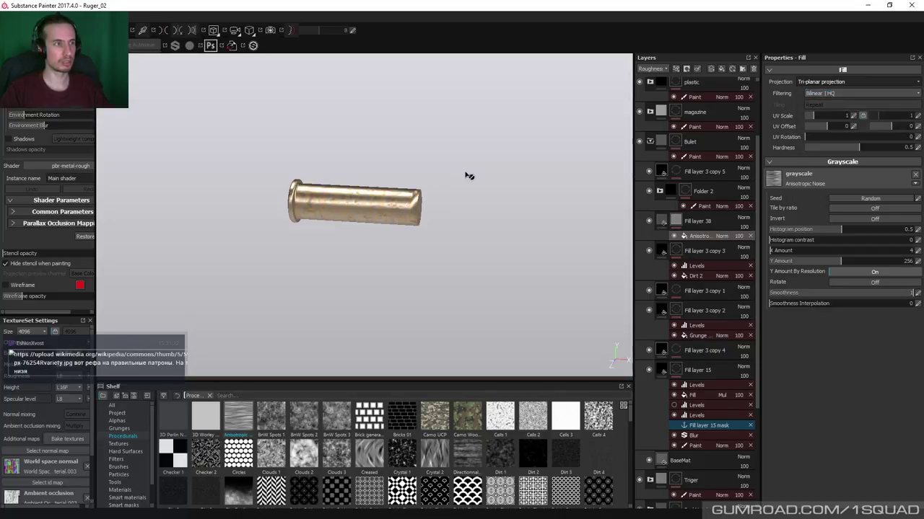
# Rotate the Anisotropic Noise 90 degrees, drop Smoothness to 0 and use Nearest filtering
pyautogui.keyDown('alt'); pyautogui.click(676, 220); pyautogui.keyUp('alt')
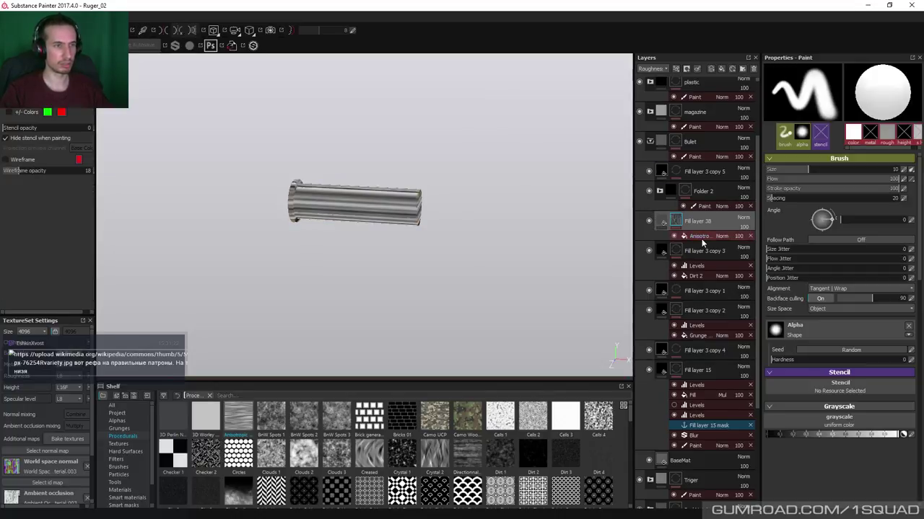
pyautogui.click(701, 236)
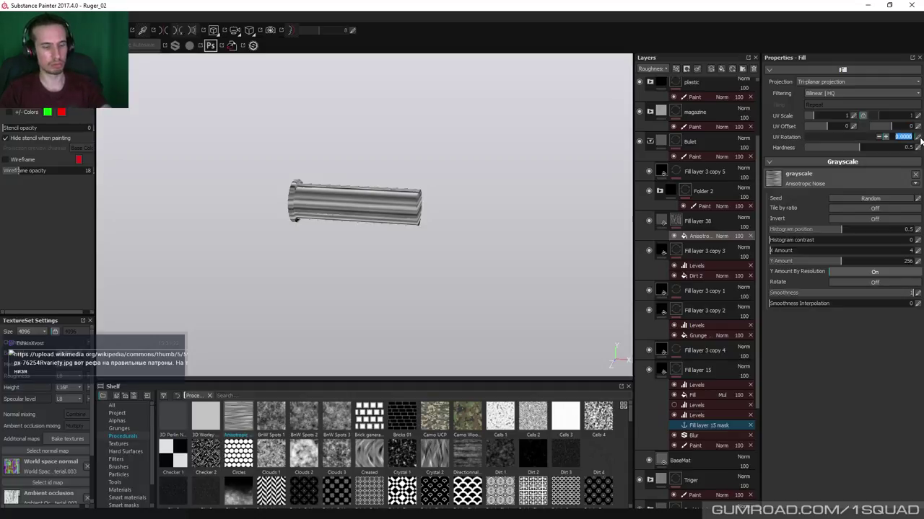
pyautogui.click(831, 136)
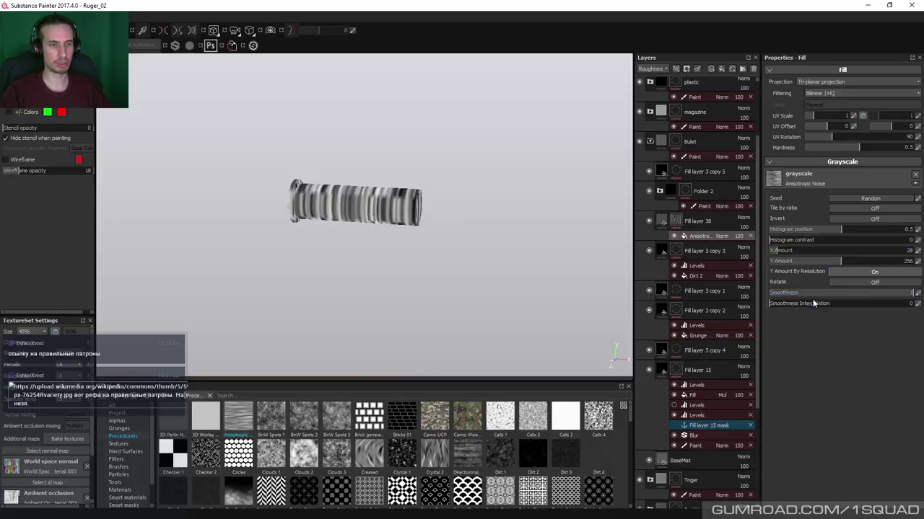
pyautogui.moveTo(901, 300); pyautogui.dragTo(783, 302)
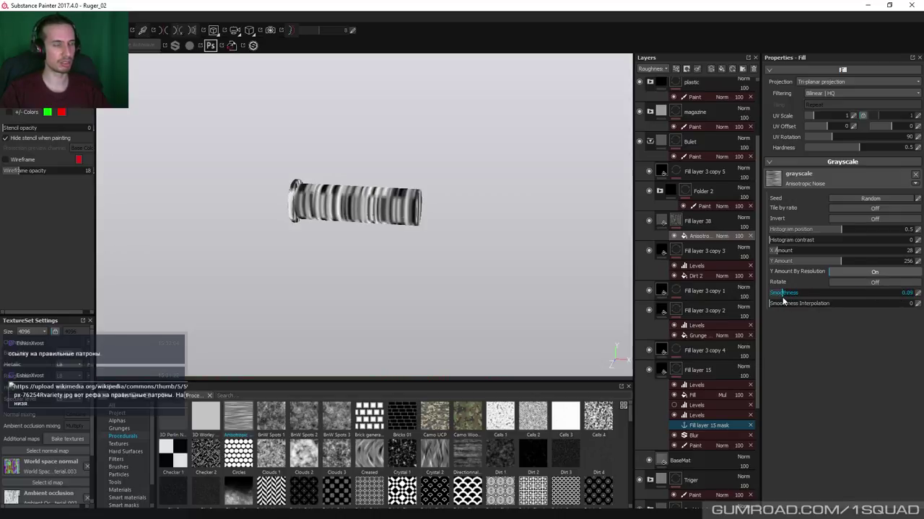
pyautogui.moveTo(779, 296); pyautogui.dragTo(776, 300)
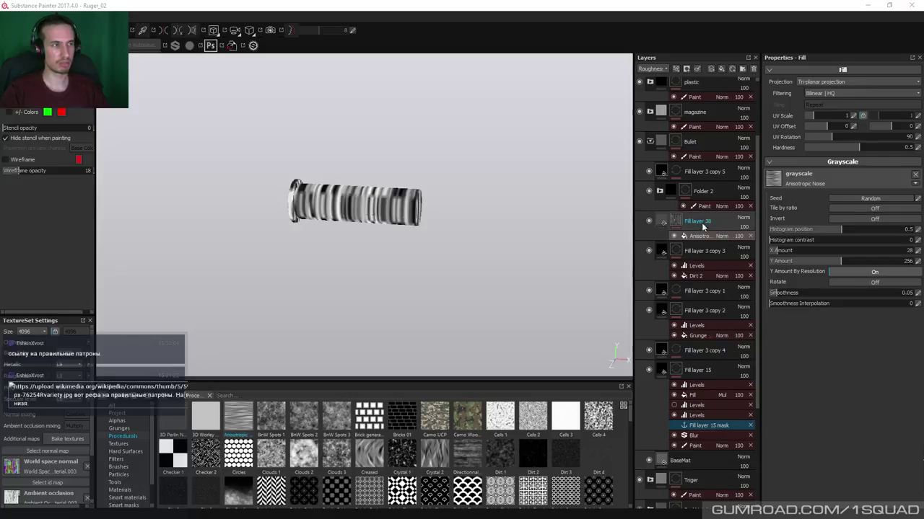
pyautogui.click(855, 95)
pyautogui.click(817, 112)
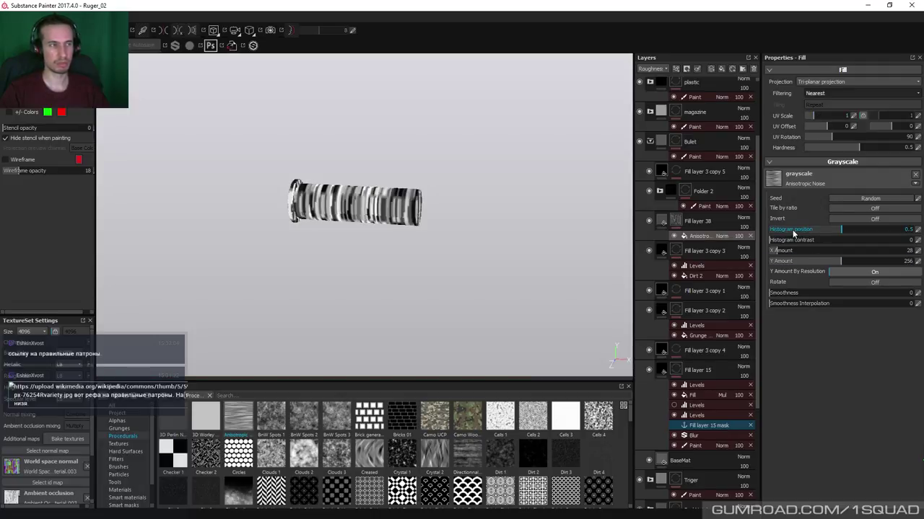
pyautogui.hotkey('alt', 'Tab')
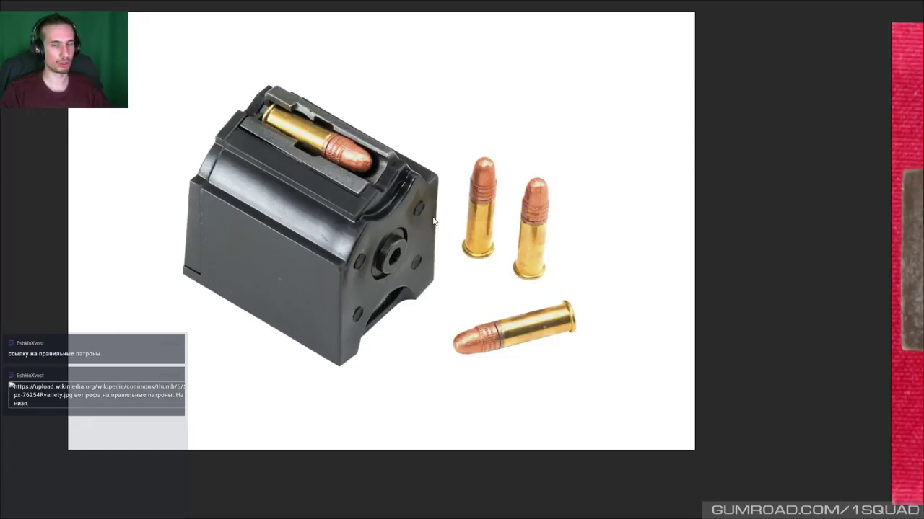
# Study the maximized PureRef photo of the magazine and three bullets, then return to Substance Painter
pyautogui.hotkey('alt', 'Tab')
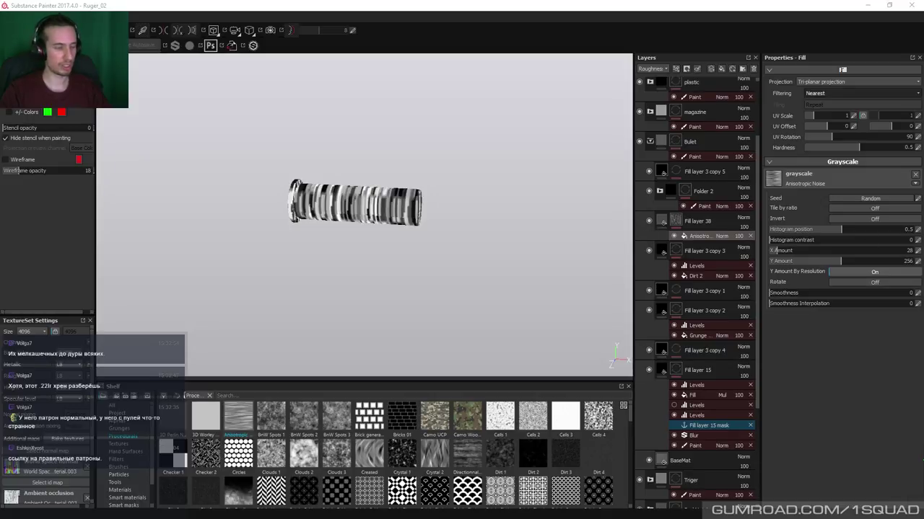
pyautogui.hotkey('alt', 'Tab')
pyautogui.press('super+Up')
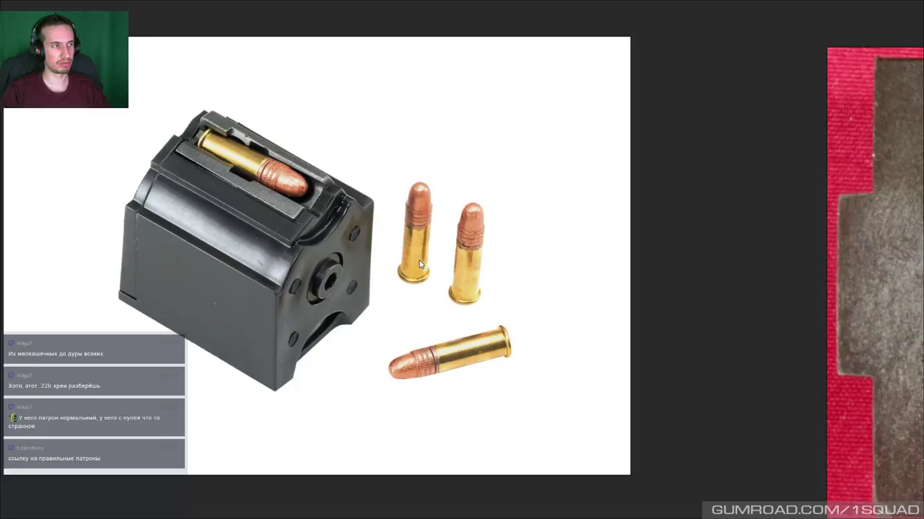
pyautogui.hotkey('alt', 'Tab')
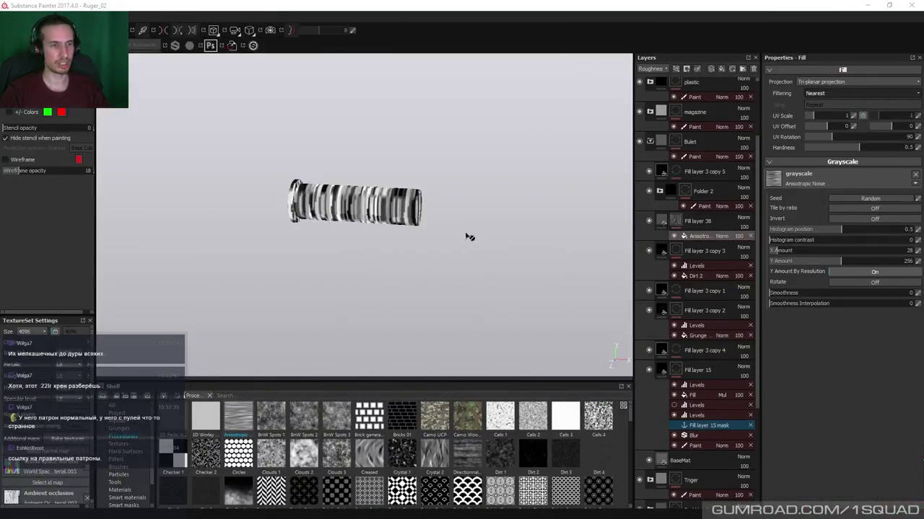
# Hide Fill layer 38 and inspect the masks of Fill layer 33 and Fill layer 32 copy 2
pyautogui.click(648, 221)
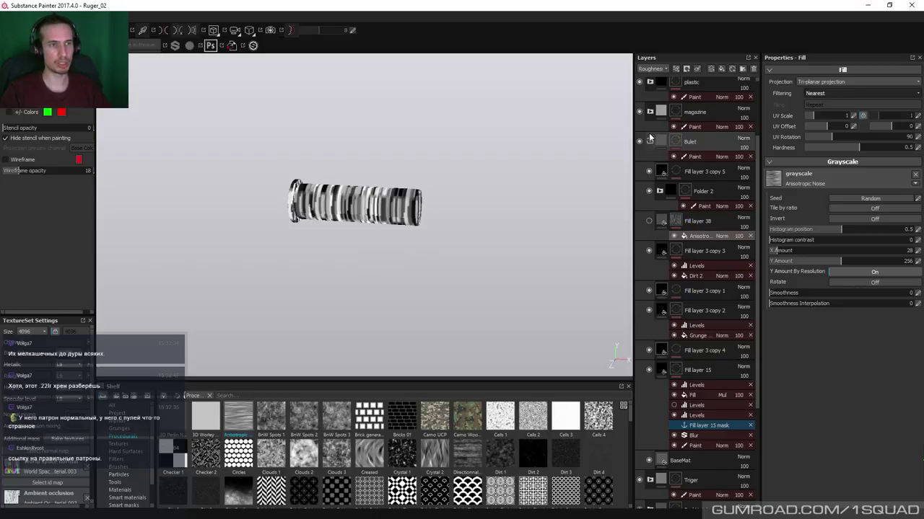
pyautogui.scroll(5, 657, 149)
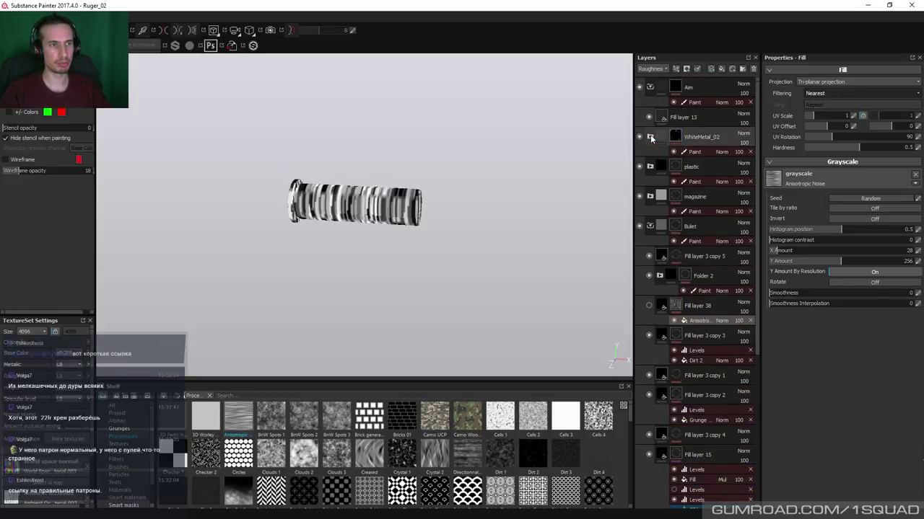
pyautogui.keyDown('alt'); pyautogui.click(675, 166); pyautogui.keyUp('alt')
pyautogui.press('p')
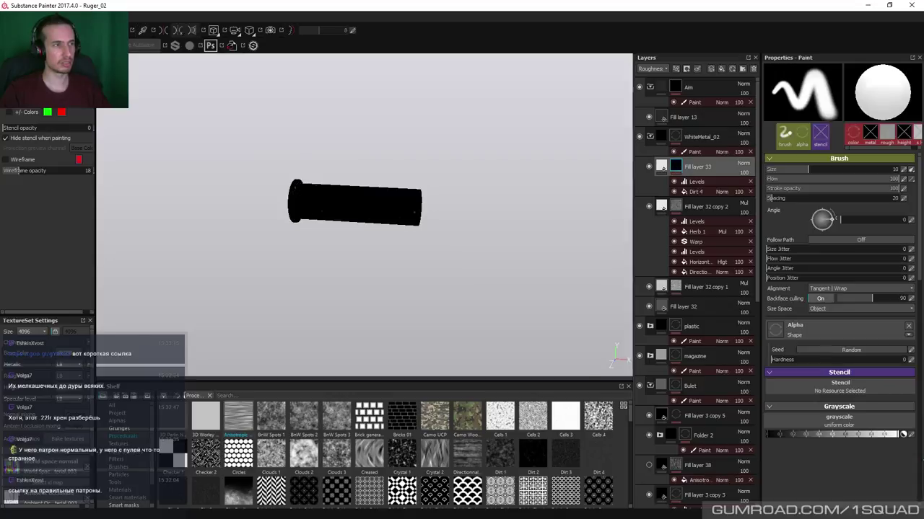
pyautogui.keyDown('alt'); pyautogui.click(676, 207); pyautogui.keyUp('alt')
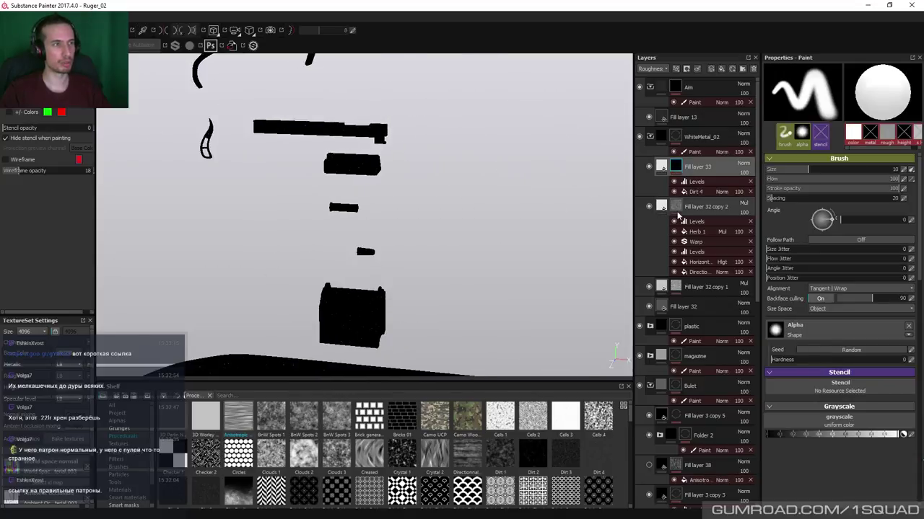
# Back in material view on the barrel, toggle Fill layer 32 copy 2 off and on to compare
pyautogui.scroll(5, 458, 330)
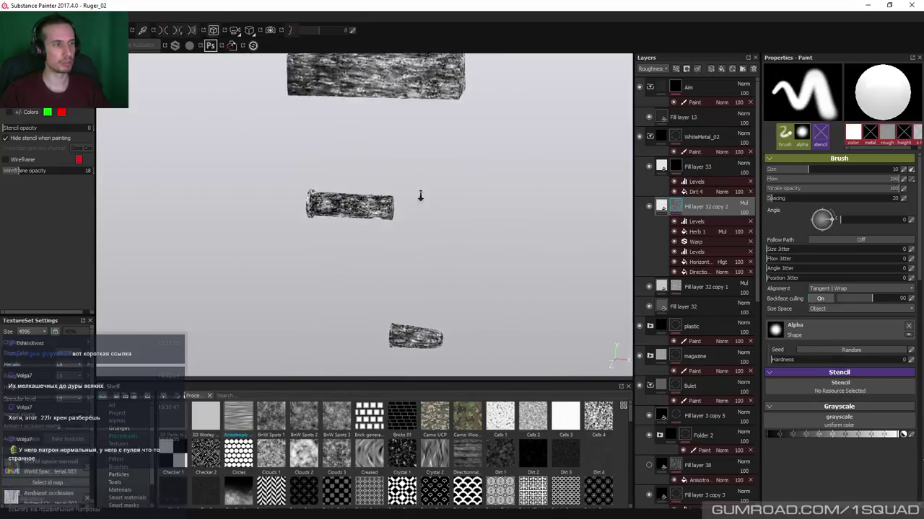
pyautogui.keyDown('alt'); pyautogui.moveTo(420, 195); pyautogui.dragTo(451, 305, button='right'); pyautogui.keyUp('alt')
pyautogui.keyDown('alt'); pyautogui.moveTo(452, 306); pyautogui.dragTo(403, 329, button='middle'); pyautogui.keyUp('alt')
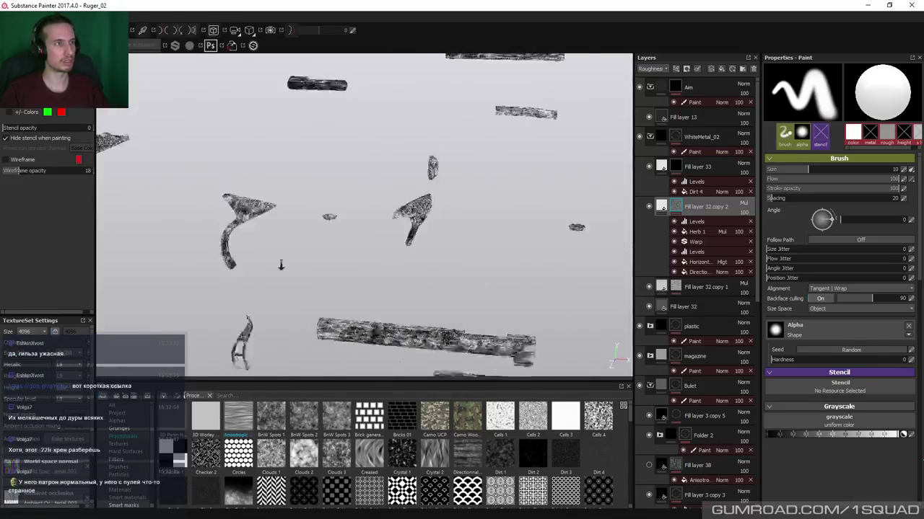
pyautogui.scroll(-5, 381, 238)
pyautogui.scroll(3, 320, 217)
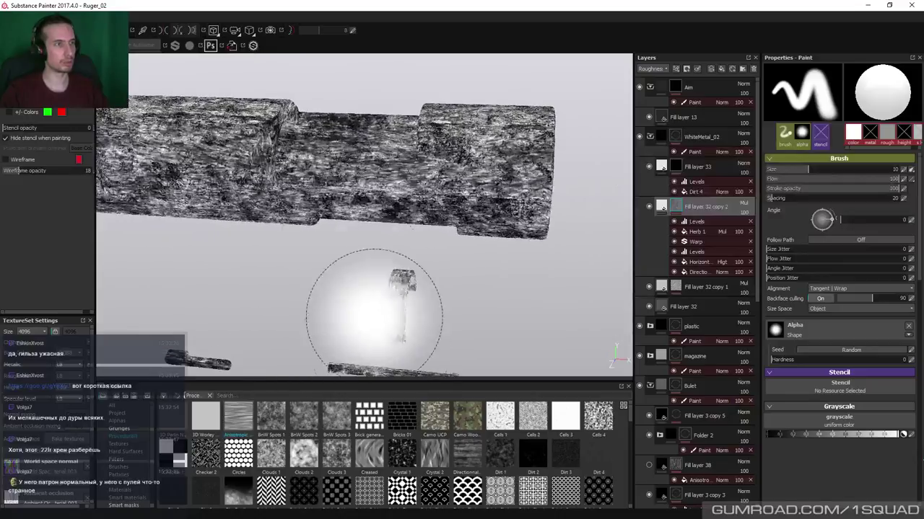
pyautogui.press('m')
pyautogui.keyDown('alt'); pyautogui.moveTo(329, 268); pyautogui.dragTo(336, 313); pyautogui.keyUp('alt')
pyautogui.keyDown('alt'); pyautogui.moveTo(336, 312); pyautogui.dragTo(339, 303, button='right'); pyautogui.keyUp('alt')
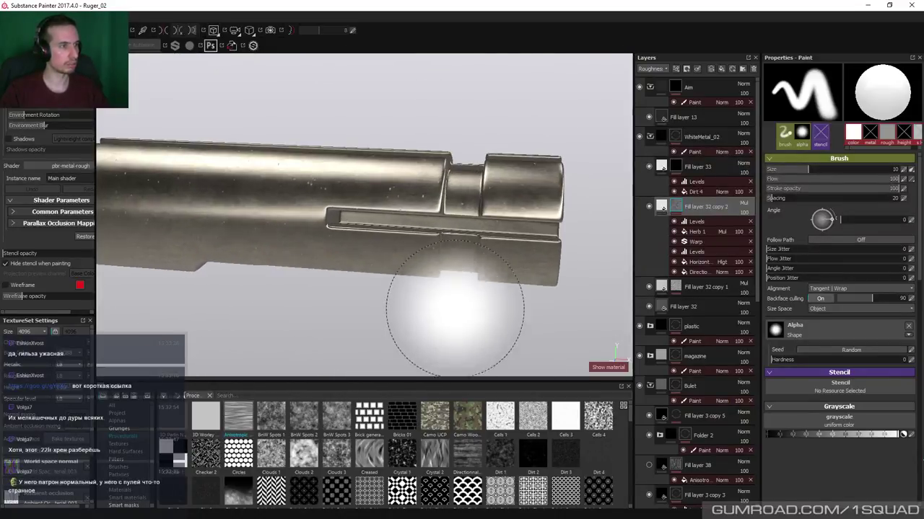
pyautogui.click(649, 207)
pyautogui.click(648, 207)
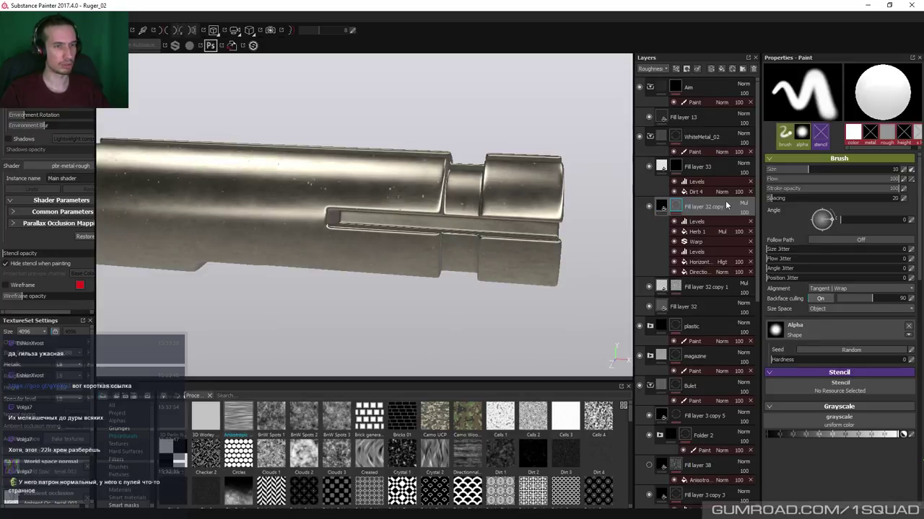
# Collapse the WhiteMetal_02 folder and bring the bullet back into view
pyautogui.click(650, 136)
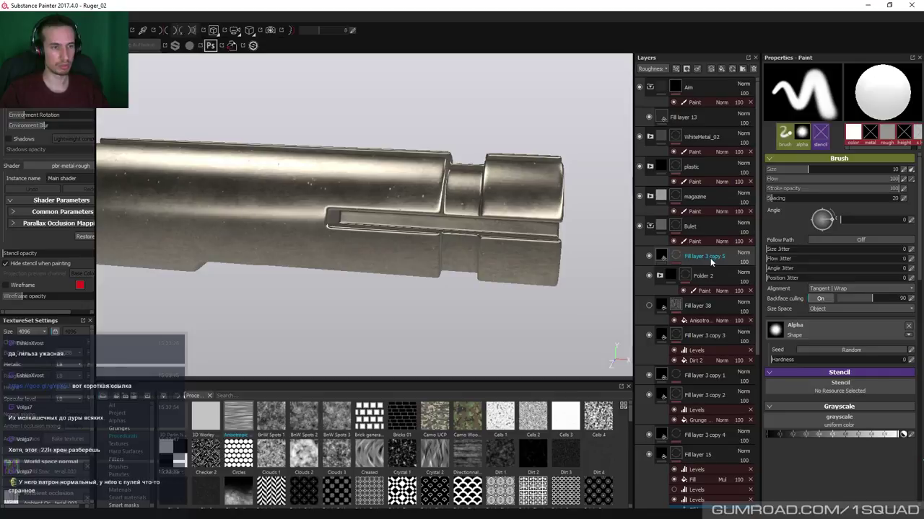
pyautogui.scroll(-2, 671, 287)
pyautogui.scroll(-2, 671, 287)
pyautogui.moveTo(464, 334)
pyautogui.keyDown('alt'); pyautogui.mouseDown()
pyautogui.moveTo(361, 180)
pyautogui.moveTo(326, 216)
pyautogui.moveTo(388, 329)
pyautogui.moveTo(469, 282)
pyautogui.moveTo(351, 231)
pyautogui.moveTo(398, 357)
pyautogui.moveTo(399, 153)
pyautogui.mouseUp(); pyautogui.keyUp('alt')
pyautogui.moveTo(399, 153)
pyautogui.keyDown('alt'); pyautogui.mouseDown(button='middle')
pyautogui.moveTo(340, 196)
pyautogui.moveTo(320, 226)
pyautogui.mouseUp(button='middle'); pyautogui.keyUp('alt')
pyautogui.moveTo(320, 227)
pyautogui.keyDown('ctrl'); pyautogui.mouseDown(button='right')
pyautogui.moveTo(309, 279)
pyautogui.moveTo(326, 273)
pyautogui.mouseUp(button='right'); pyautogui.keyUp('ctrl')
pyautogui.scroll(5, 326, 272)
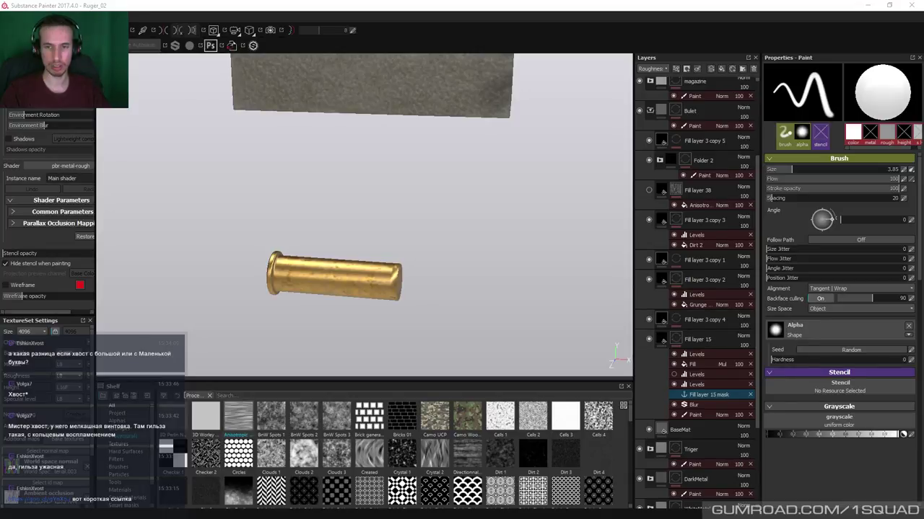
# Review the Fill layer 3 copy masks, duplicate the noise layer and delete Fill layer 38
pyautogui.keyDown('alt'); pyautogui.click(673, 324); pyautogui.keyUp('alt')
pyautogui.keyDown('alt'); pyautogui.click(675, 283); pyautogui.keyUp('alt')
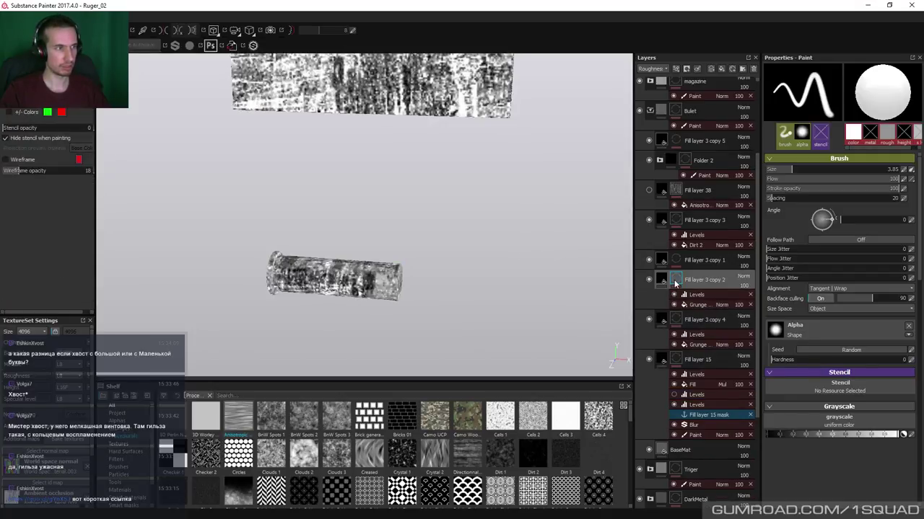
pyautogui.keyDown('alt'); pyautogui.click(675, 259); pyautogui.keyUp('alt')
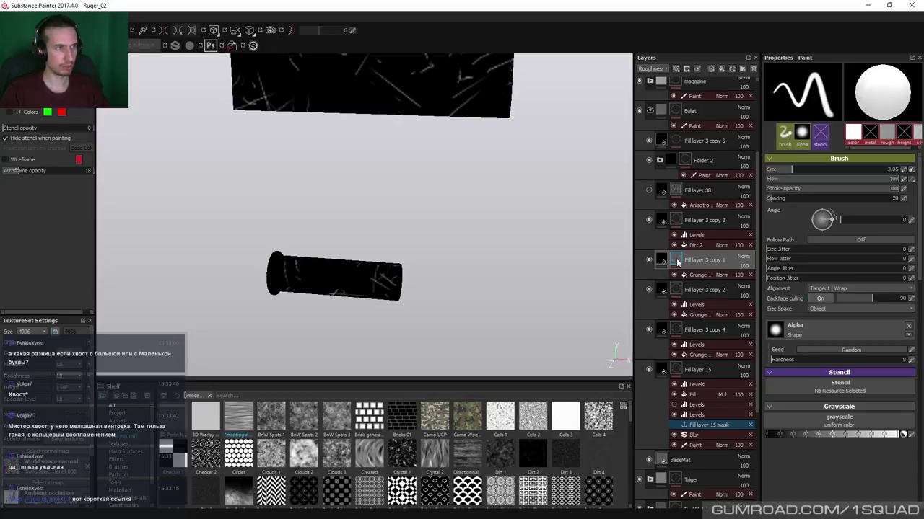
pyautogui.keyDown('alt'); pyautogui.click(674, 220); pyautogui.keyUp('alt')
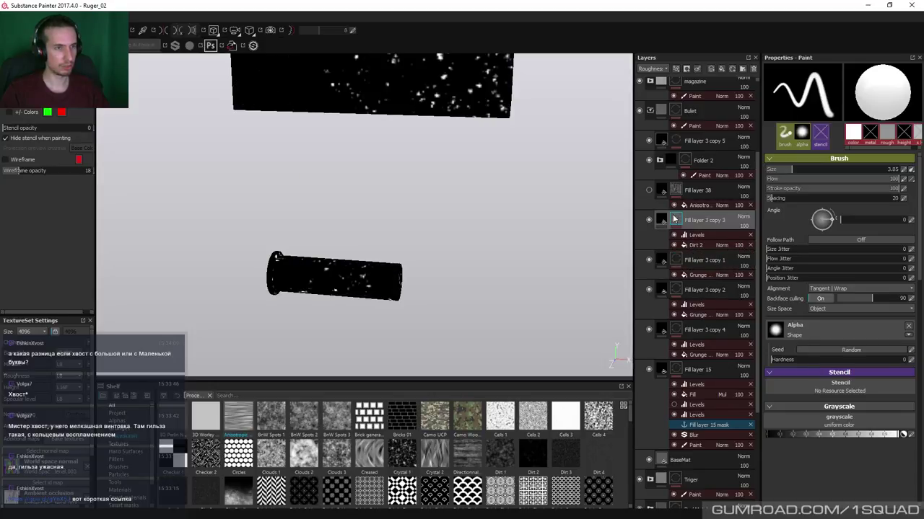
pyautogui.keyDown('alt'); pyautogui.click(674, 189); pyautogui.keyUp('alt')
pyautogui.hotkey('ctrl', 'v')
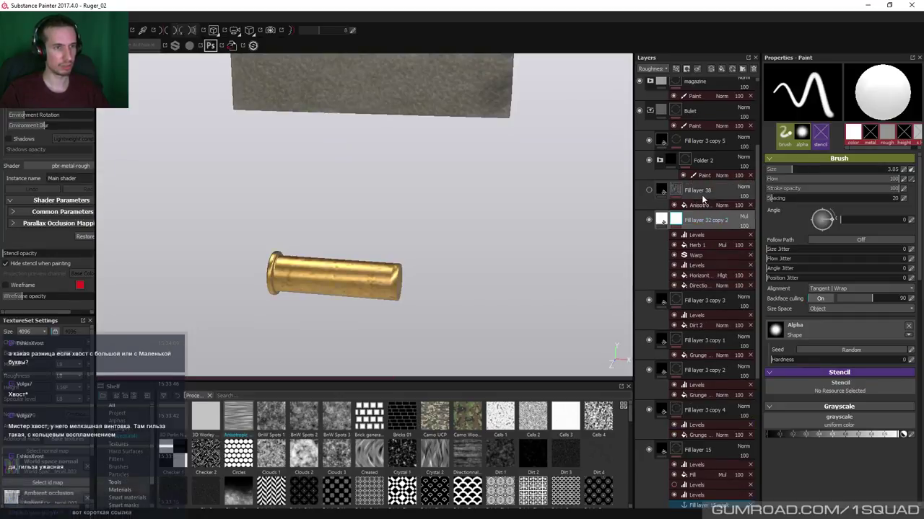
pyautogui.click(702, 195)
pyautogui.press('Delete')
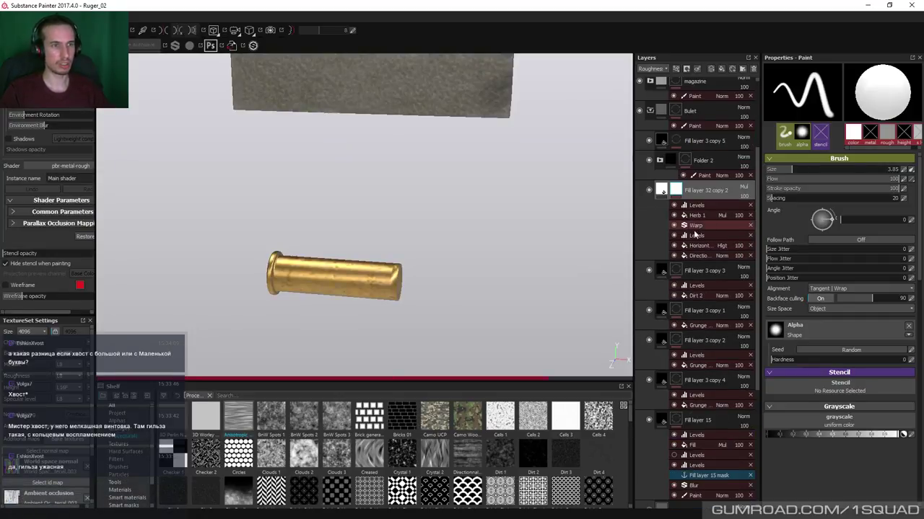
# Rename the duplicated layer to Noise_ToMetal and bring up the PureRef reference board
pyautogui.doubleClick(700, 189)
pyautogui.write('N')
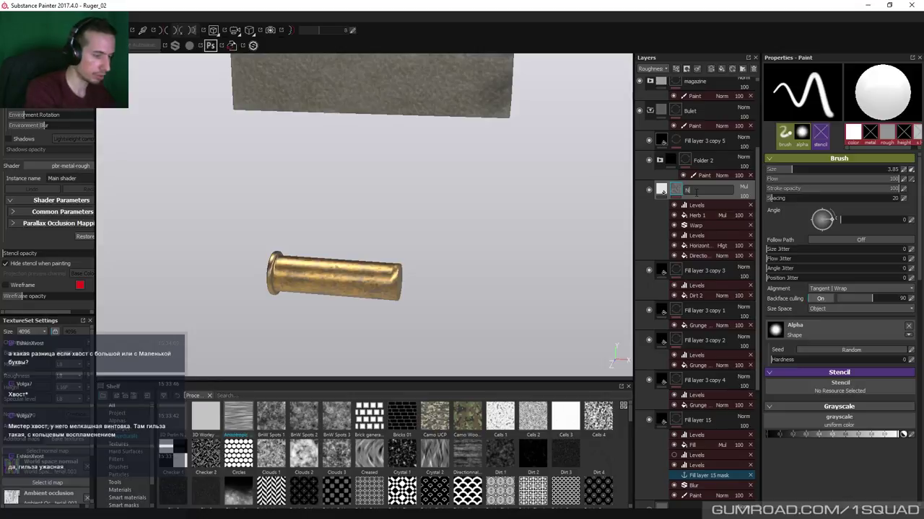
pyautogui.write('ois')
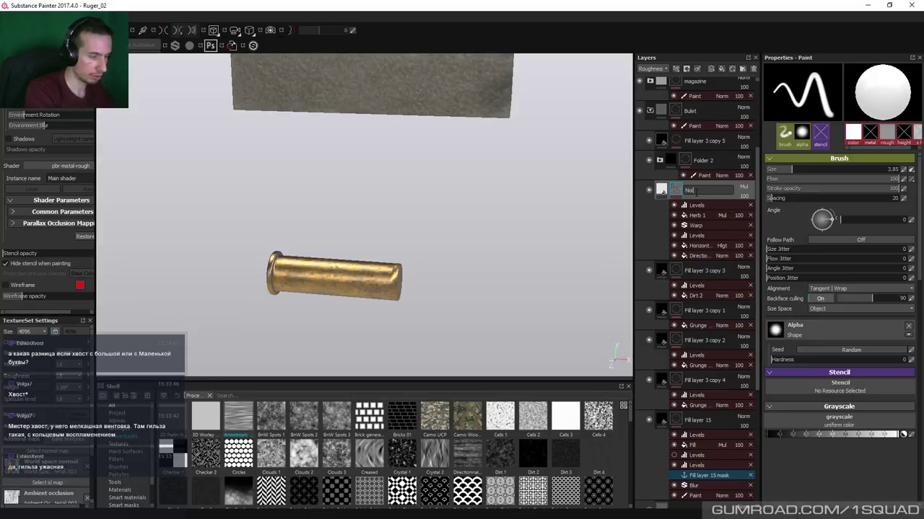
pyautogui.write('e_ToMetal')
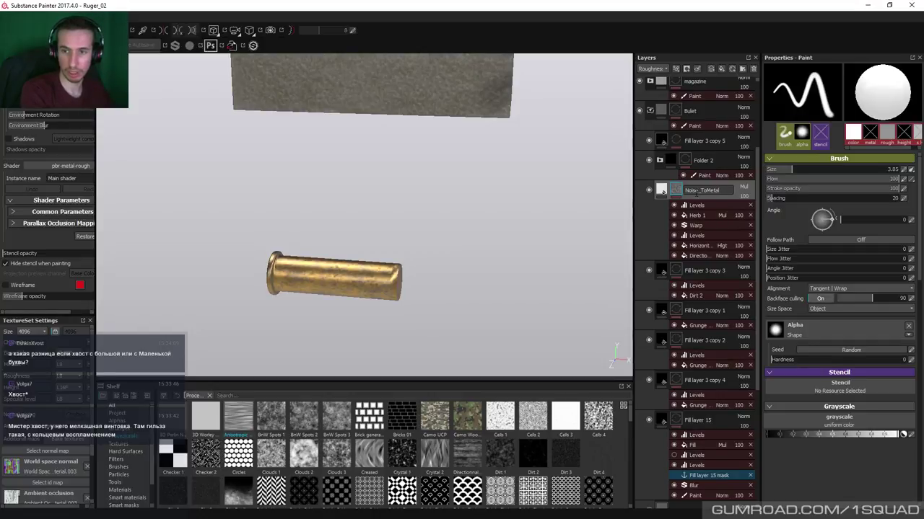
pyautogui.press('Return')
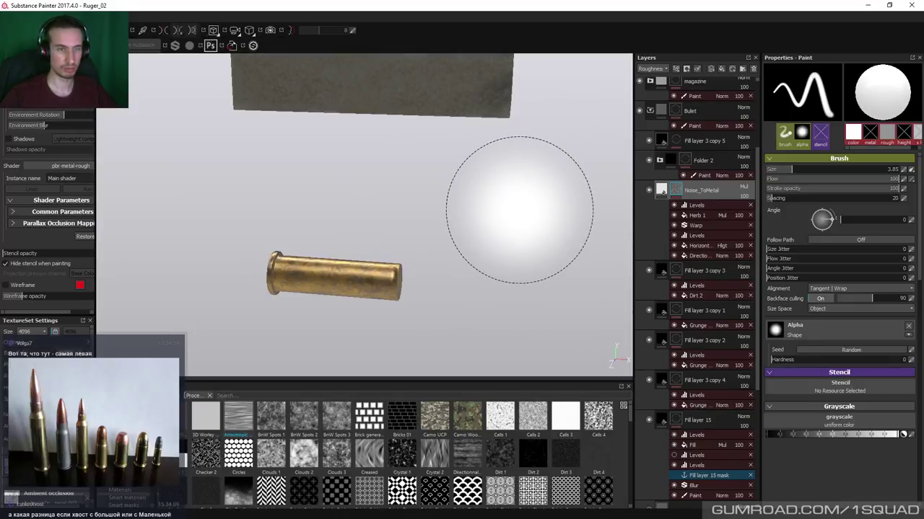
pyautogui.click(658, 192)
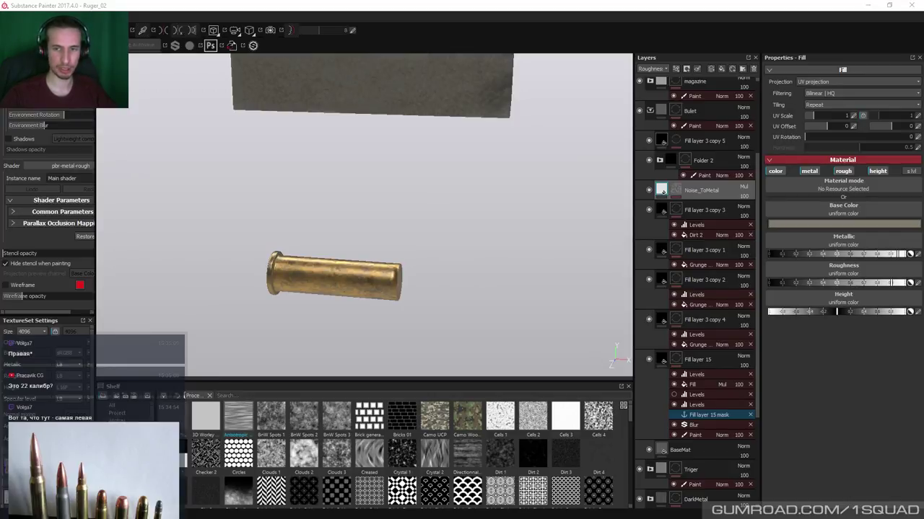
pyautogui.hotkey('alt', 'Tab')
pyautogui.scroll(-10, 577, 343)
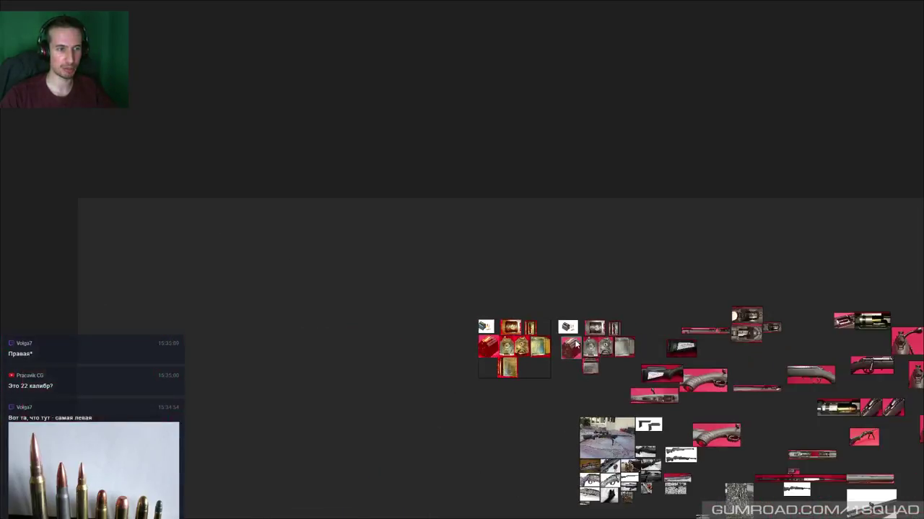
# Pan and zoom across the rifle reference board to centre the Ruger rifle image
pyautogui.moveTo(575, 345); pyautogui.dragTo(500, 236, button='middle')
pyautogui.scroll(5, 557, 334)
pyautogui.scroll(-4, 572, 323)
pyautogui.scroll(5, 519, 262)
pyautogui.scroll(-3, 545, 269)
pyautogui.moveTo(668, 453); pyautogui.dragTo(596, 316, button='middle')
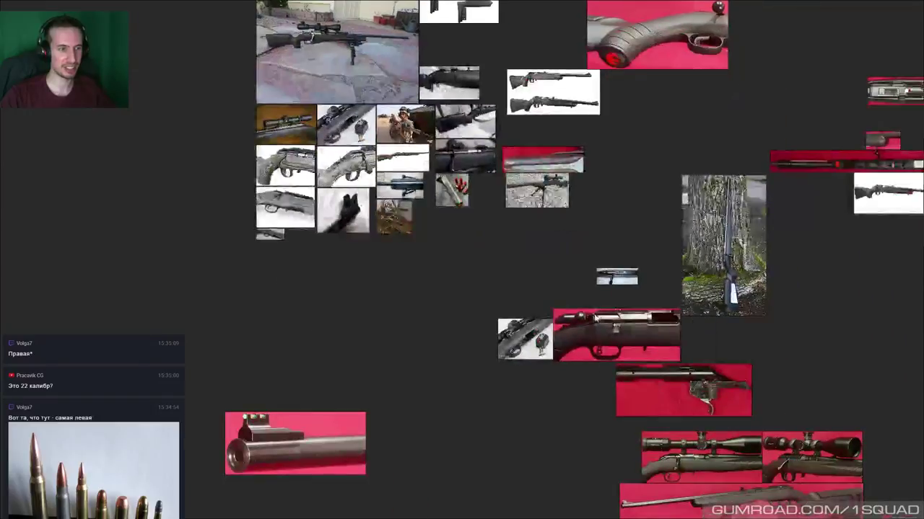
pyautogui.moveTo(431, 327); pyautogui.dragTo(421, 313, button='middle')
pyautogui.moveTo(414, 192); pyautogui.dragTo(384, 205, button='middle')
pyautogui.scroll(2, 469, 182)
pyautogui.moveTo(491, 237); pyautogui.dragTo(389, 221, button='middle')
pyautogui.scroll(-2, 505, 324)
pyautogui.moveTo(441, 183); pyautogui.dragTo(456, 272, button='middle')
pyautogui.scroll(5, 455, 272)
pyautogui.moveTo(462, 232); pyautogui.dragTo(461, 282, button='middle')
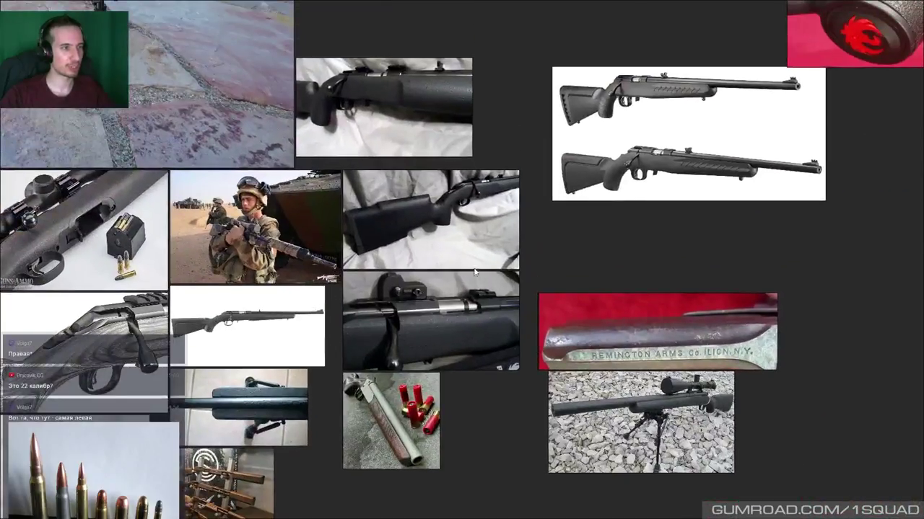
pyautogui.moveTo(629, 202); pyautogui.dragTo(326, 294, button='middle')
pyautogui.scroll(1, 325, 294)
pyautogui.scroll(-3, 325, 295)
pyautogui.scroll(4, 462, 183)
pyautogui.moveTo(462, 183); pyautogui.dragTo(475, 175, button='middle')
pyautogui.scroll(2, 475, 176)
# Nudge the Ruger product photo left and down, then select the bipod rifle photo
pyautogui.click(445, 270)
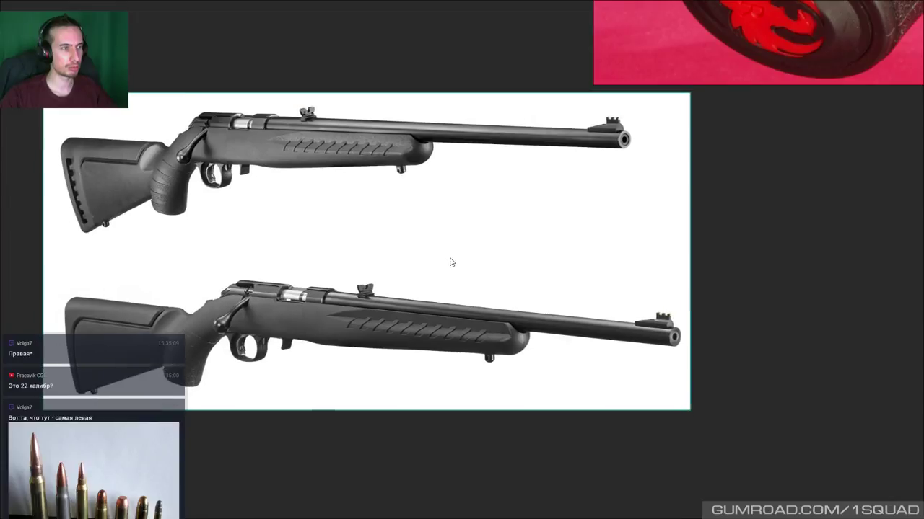
pyautogui.moveTo(447, 261); pyautogui.dragTo(389, 279)
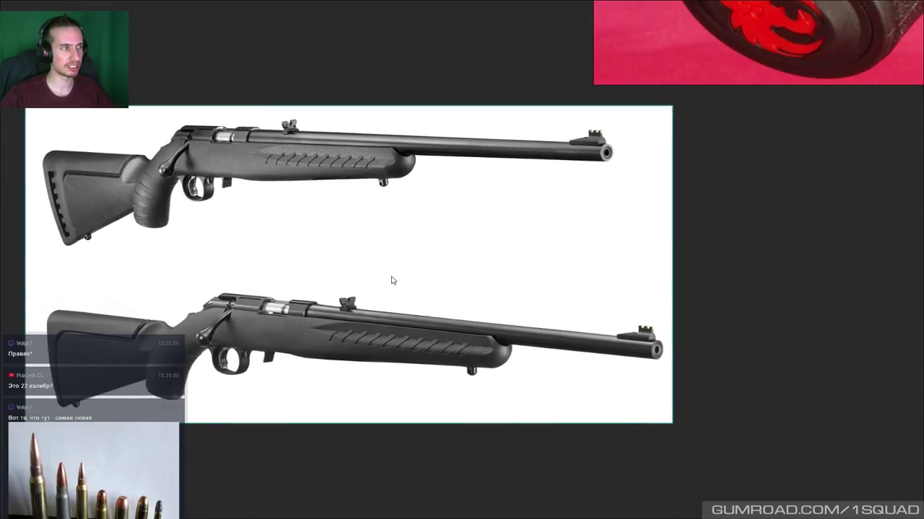
pyautogui.scroll(-6, 390, 275)
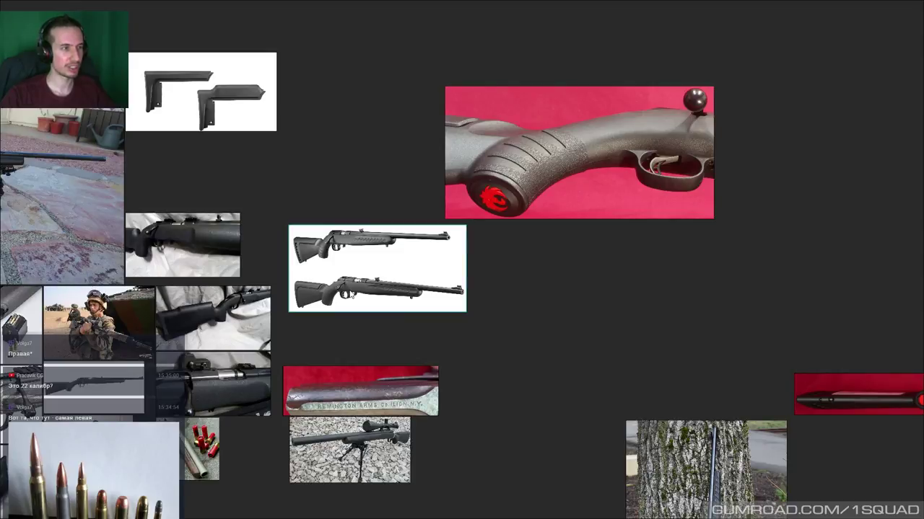
pyautogui.scroll(-2, 451, 148)
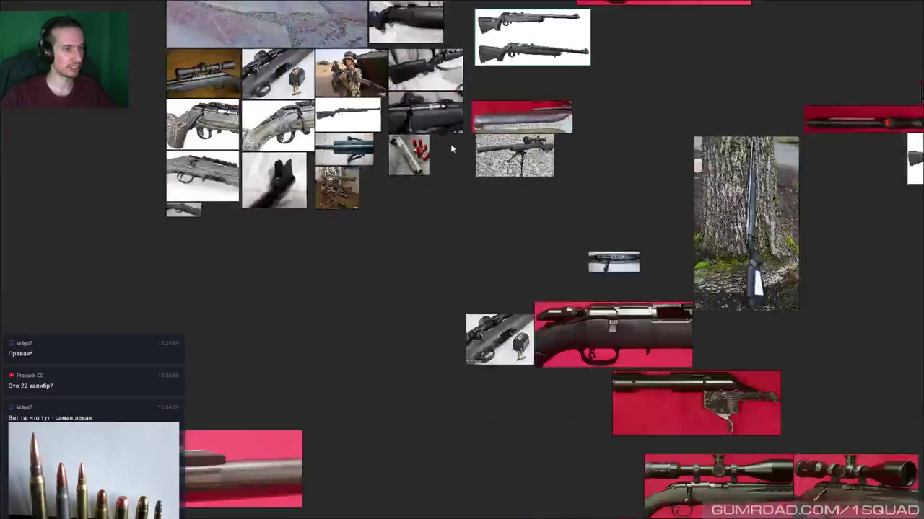
pyautogui.scroll(5, 450, 147)
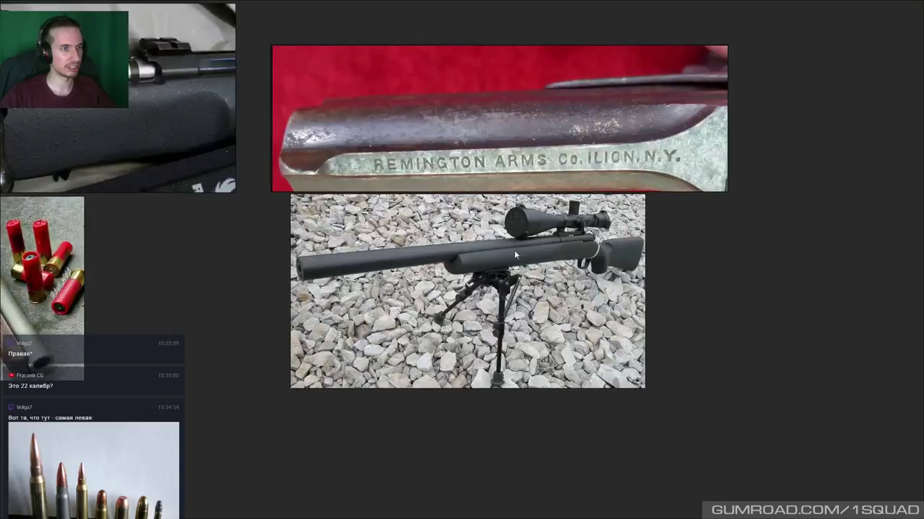
pyautogui.click(519, 267)
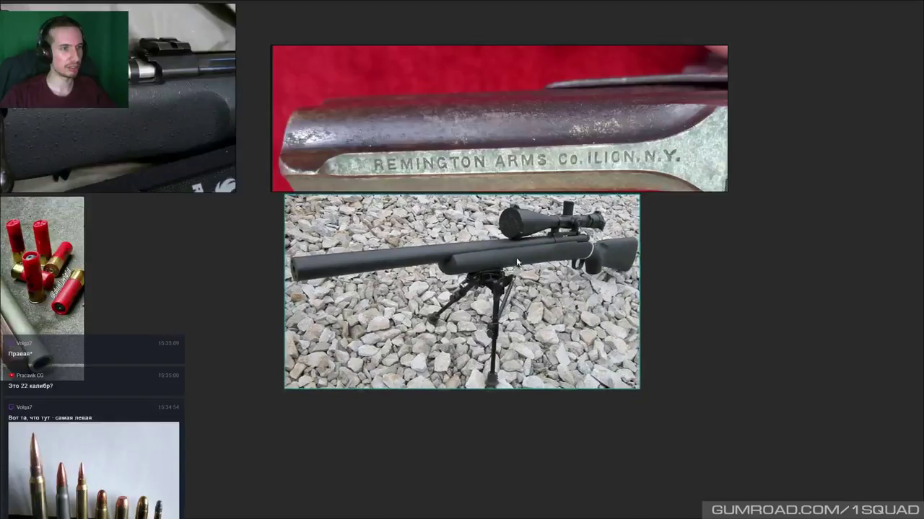
pyautogui.scroll(2, 312, 272)
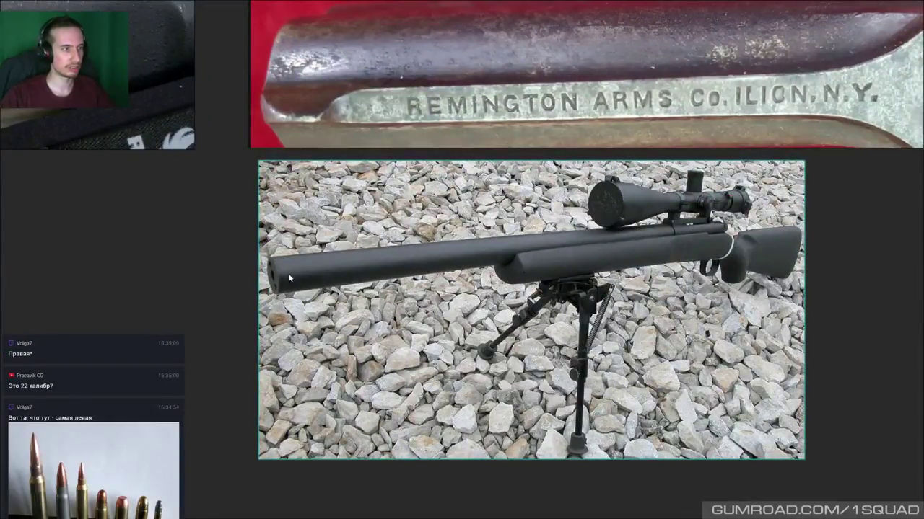
pyautogui.scroll(-5, 280, 287)
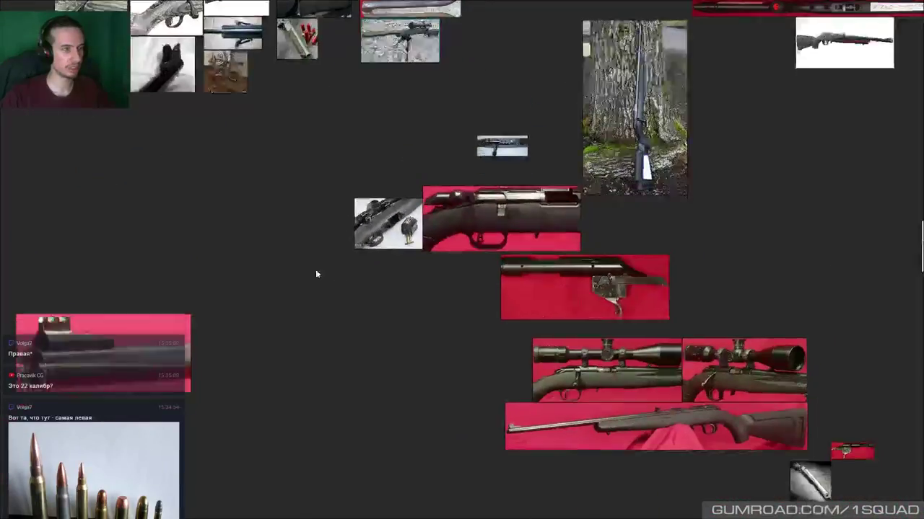
pyautogui.moveTo(499, 427); pyautogui.dragTo(337, 206, button='middle')
pyautogui.moveTo(571, 223); pyautogui.dragTo(426, 385, button='middle')
# Move the small grey rifle photo beside the bolt thumbnail and fit it to the view
pyautogui.moveTo(321, 248); pyautogui.dragTo(403, 181, button='middle')
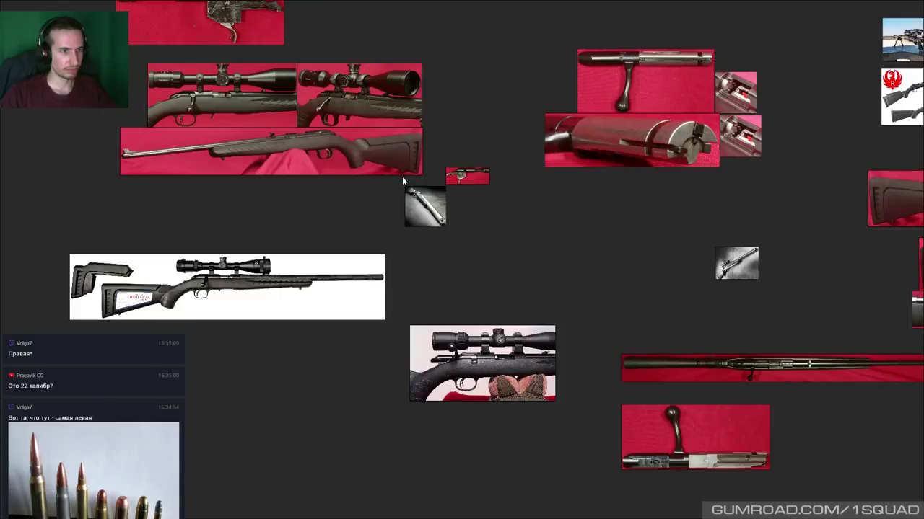
pyautogui.moveTo(403, 177); pyautogui.dragTo(457, 233, button='middle')
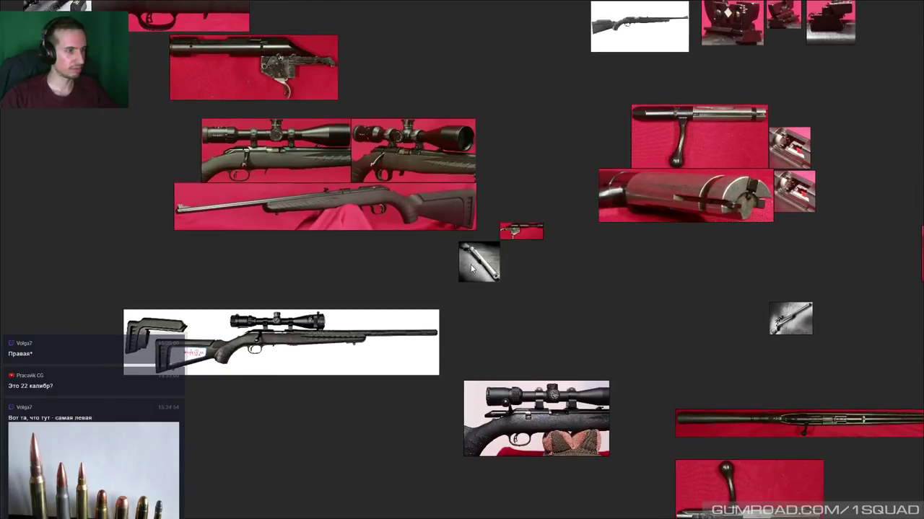
pyautogui.moveTo(713, 293); pyautogui.dragTo(564, 264, button='middle')
pyautogui.moveTo(621, 288); pyautogui.dragTo(362, 231)
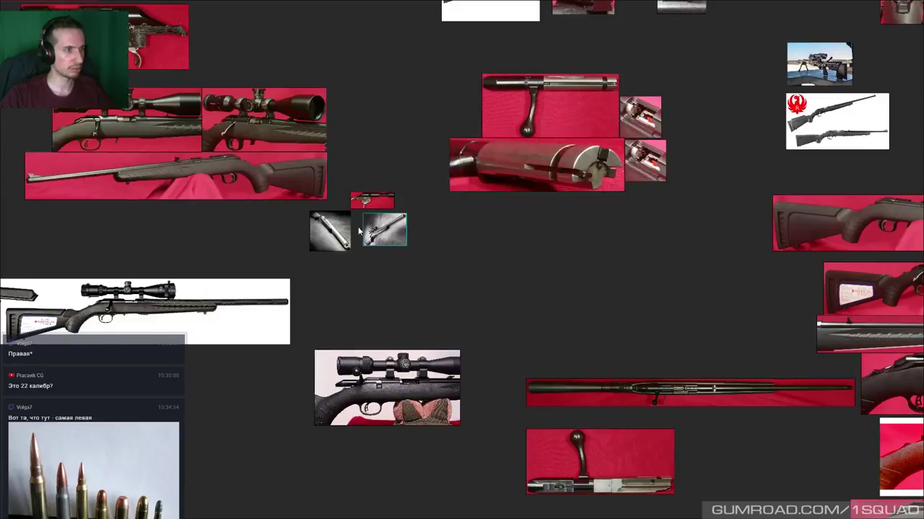
pyautogui.doubleClick(363, 231)
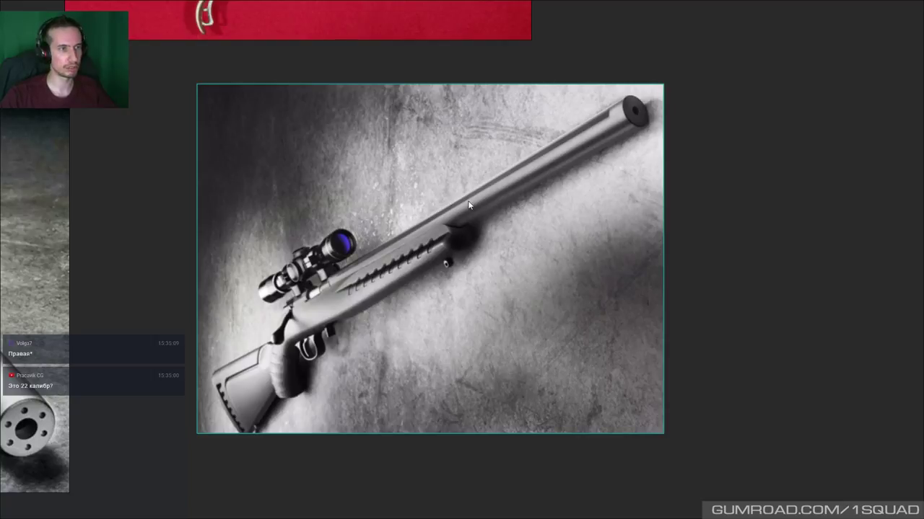
# Zoom over the enlarged rifle photo, then return to Substance Painter
pyautogui.scroll(-3, 465, 202)
pyautogui.scroll(-5, 462, 220)
pyautogui.scroll(5, 438, 207)
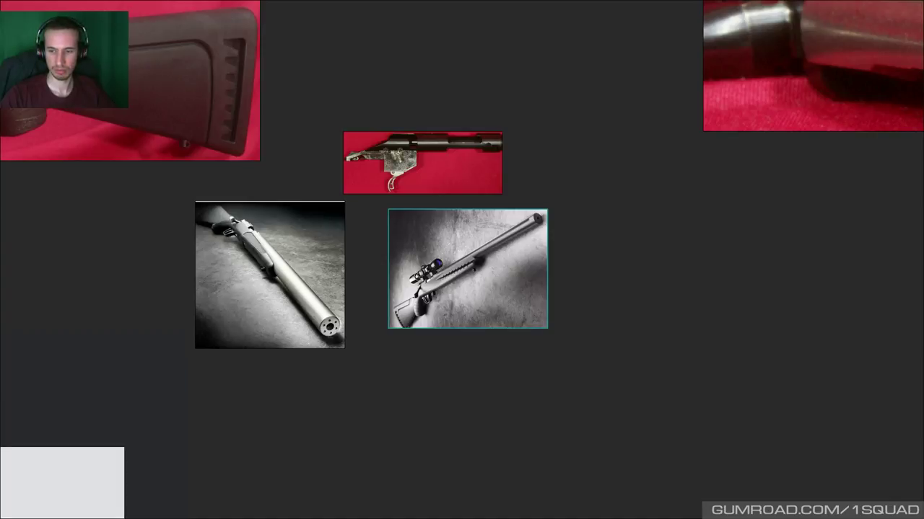
pyautogui.hotkey('alt', 'Tab')
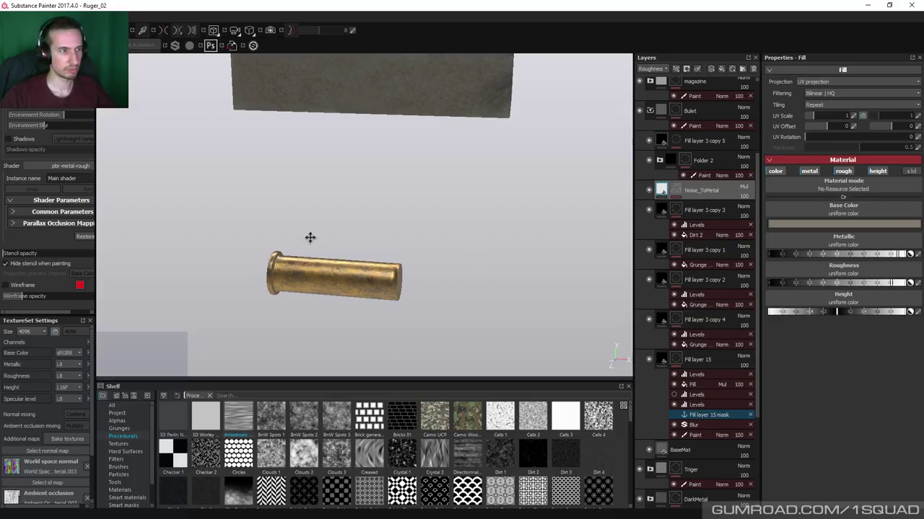
# Show Noise_ToMetal's mask and hide its Herb 1, Levels and Horizontal Lines effects
pyautogui.scroll(3, 322, 200)
pyautogui.click(676, 190)
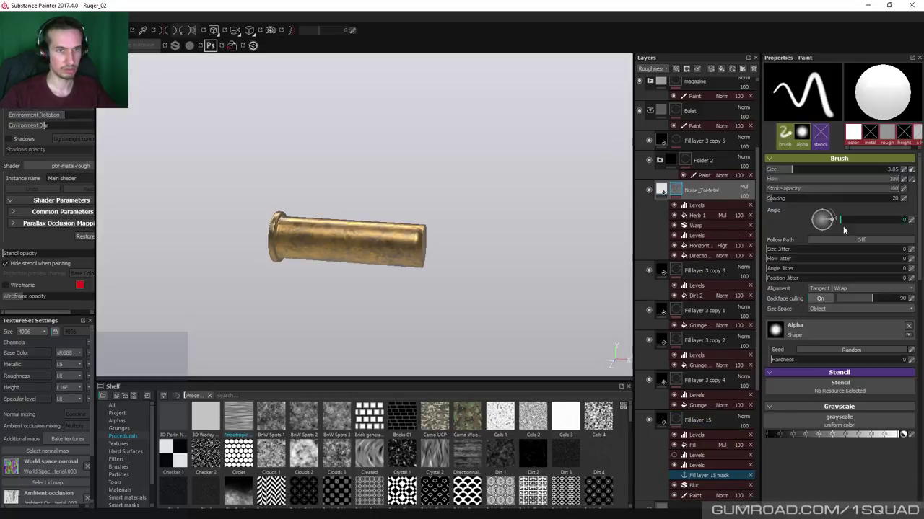
pyautogui.click(661, 190)
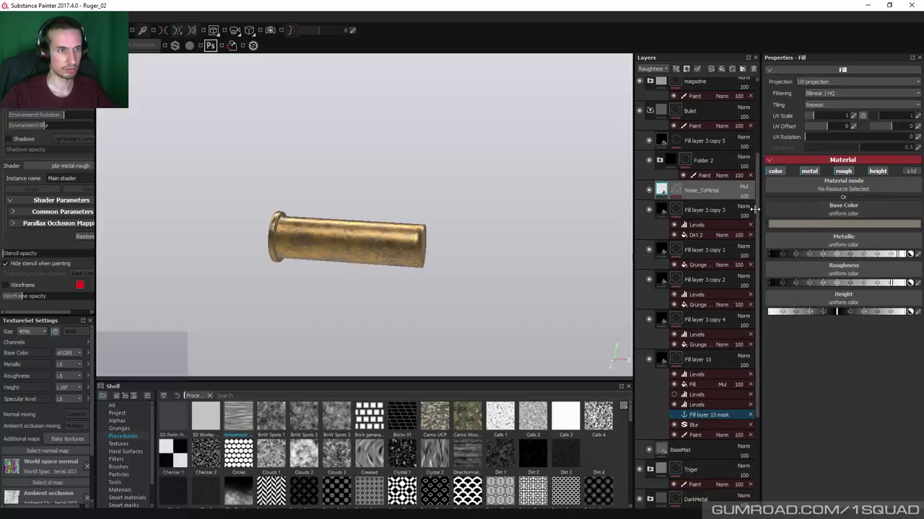
pyautogui.click(675, 190)
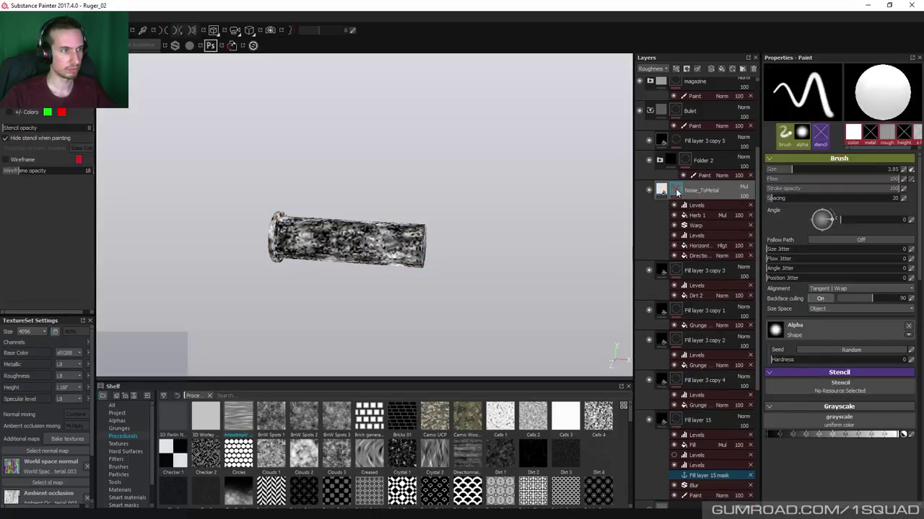
pyautogui.click(673, 225)
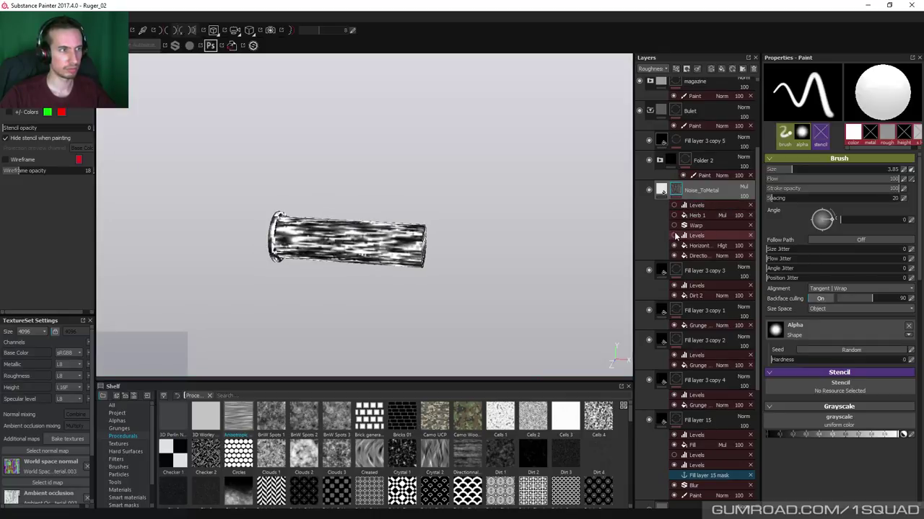
pyautogui.click(674, 236)
pyautogui.click(674, 247)
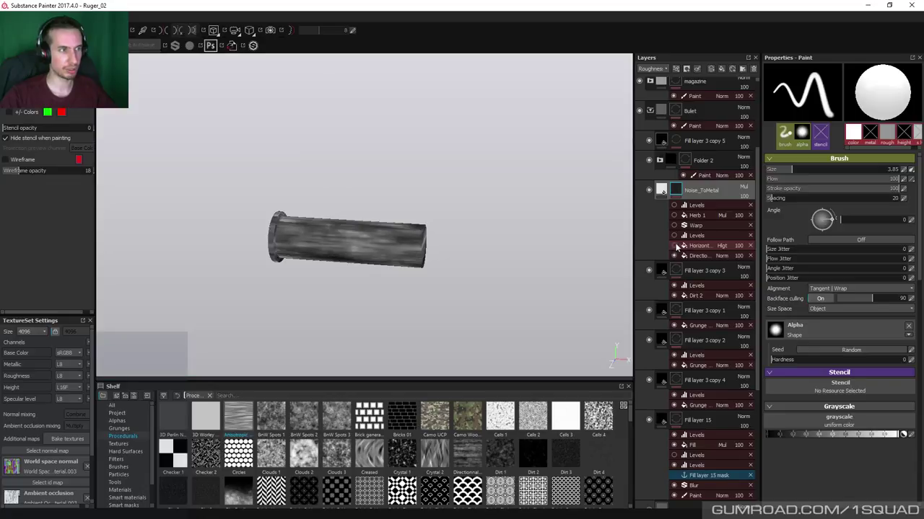
# Rotate the Directional noise 90 degrees and set the re-enabled Horizontal Lines' UV rotation to 0
pyautogui.click(696, 256)
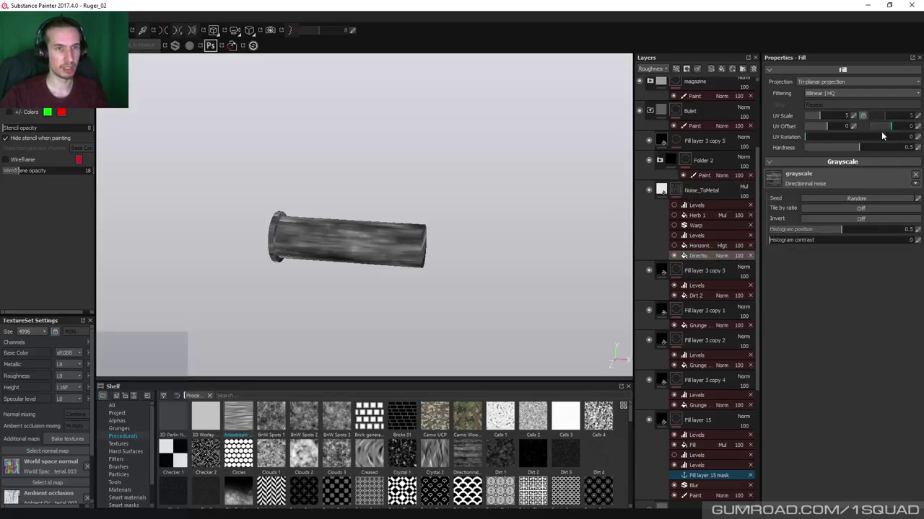
pyautogui.click(915, 137)
pyautogui.write('90')
pyautogui.press('Return')
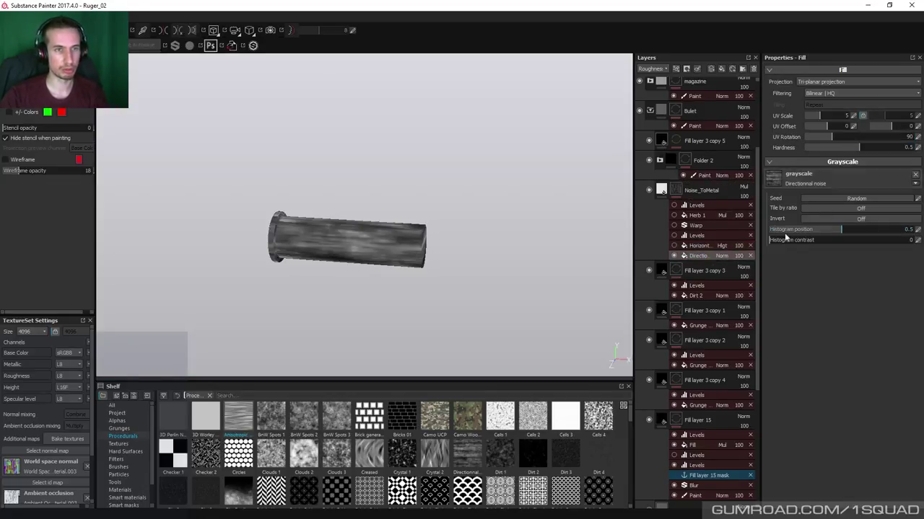
pyautogui.click(674, 246)
pyautogui.click(699, 246)
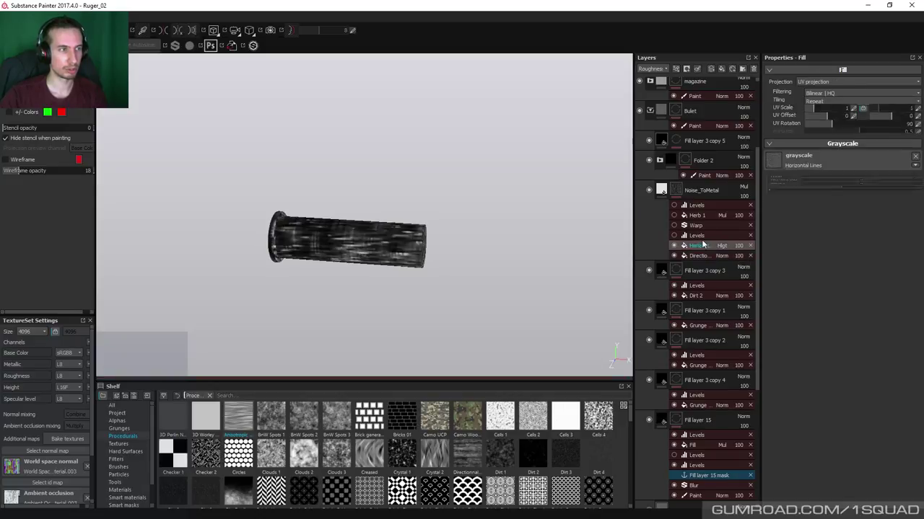
pyautogui.click(916, 137)
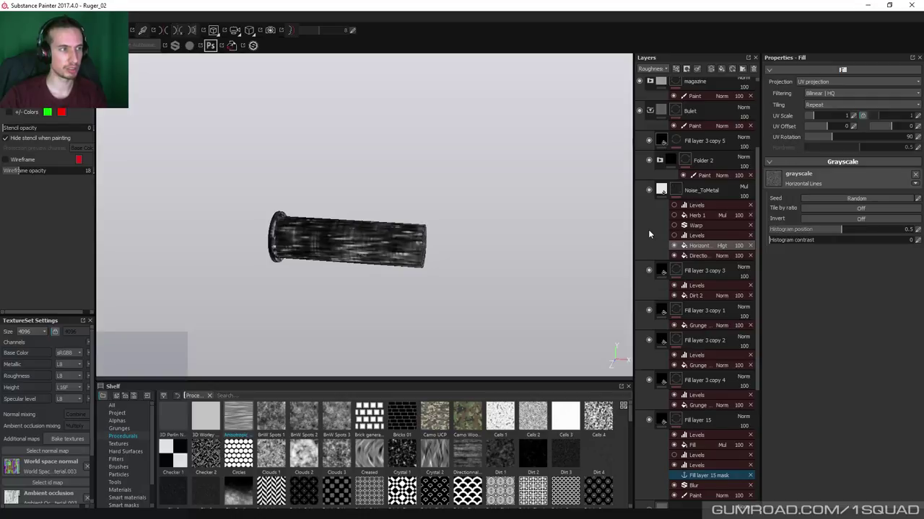
pyautogui.moveTo(831, 137); pyautogui.dragTo(802, 137)
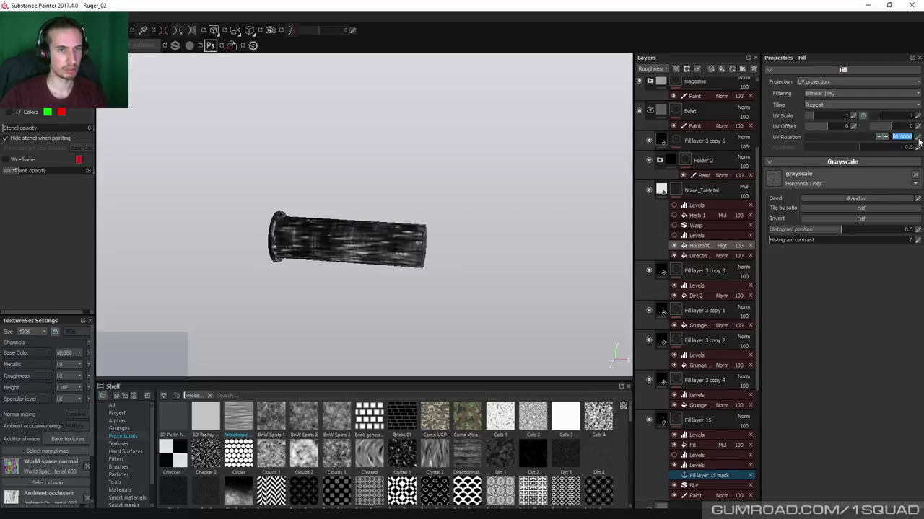
# Compare the Levels adjustment on and off, then set Herb 1 fill opacity to 64
pyautogui.click(677, 238)
pyautogui.click(675, 237)
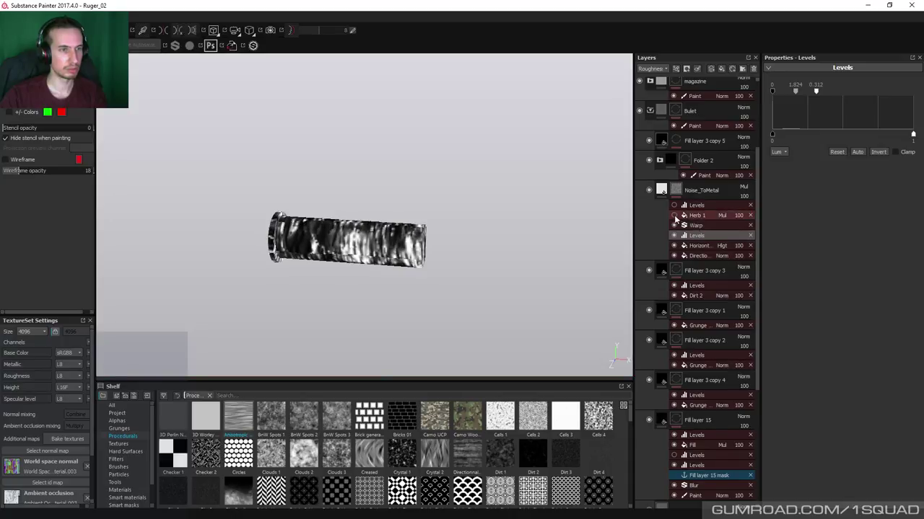
pyautogui.click(674, 216)
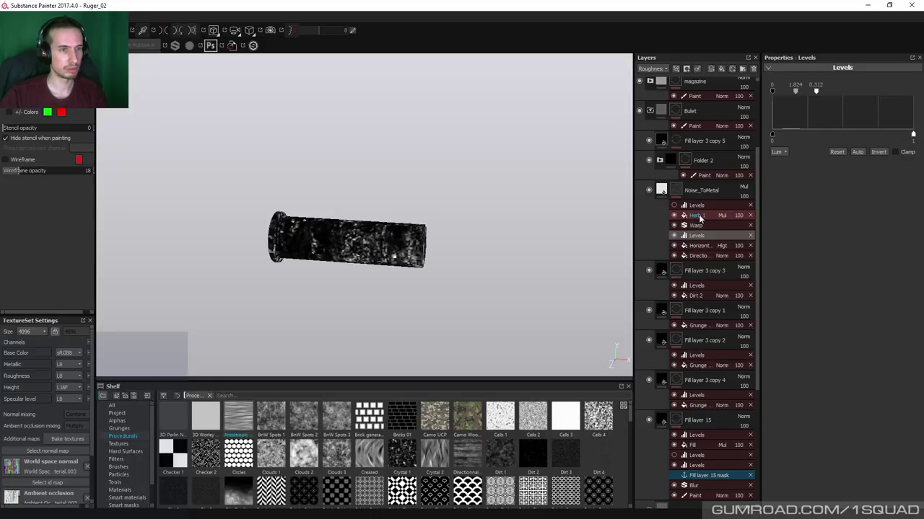
pyautogui.click(697, 216)
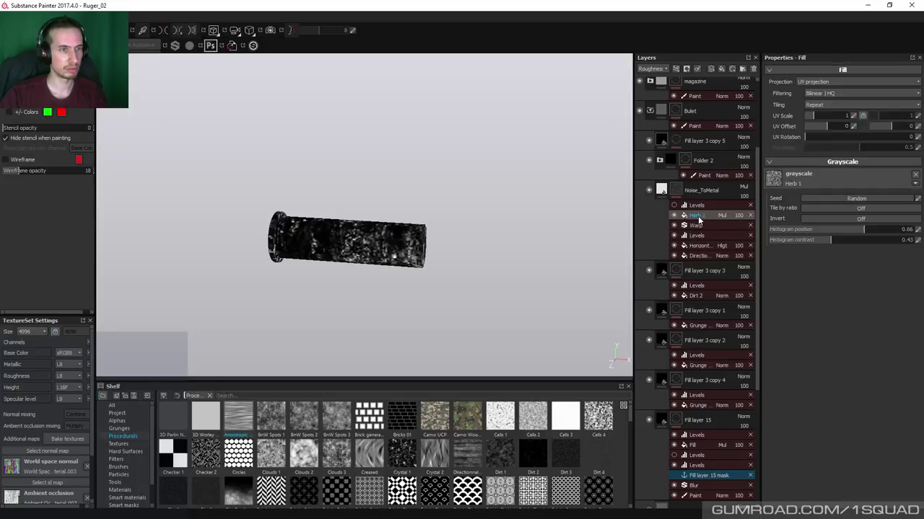
pyautogui.click(739, 215)
pyautogui.moveTo(759, 226); pyautogui.dragTo(746, 228)
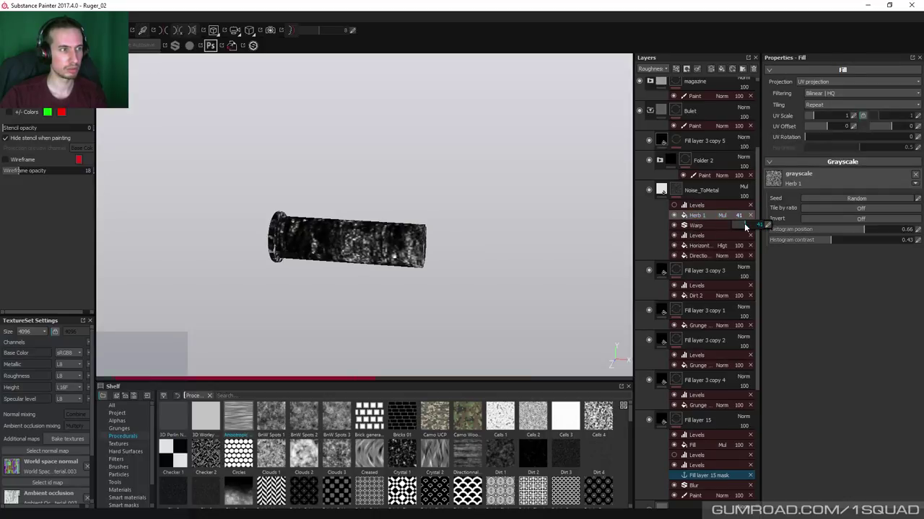
pyautogui.moveTo(748, 223); pyautogui.dragTo(752, 225)
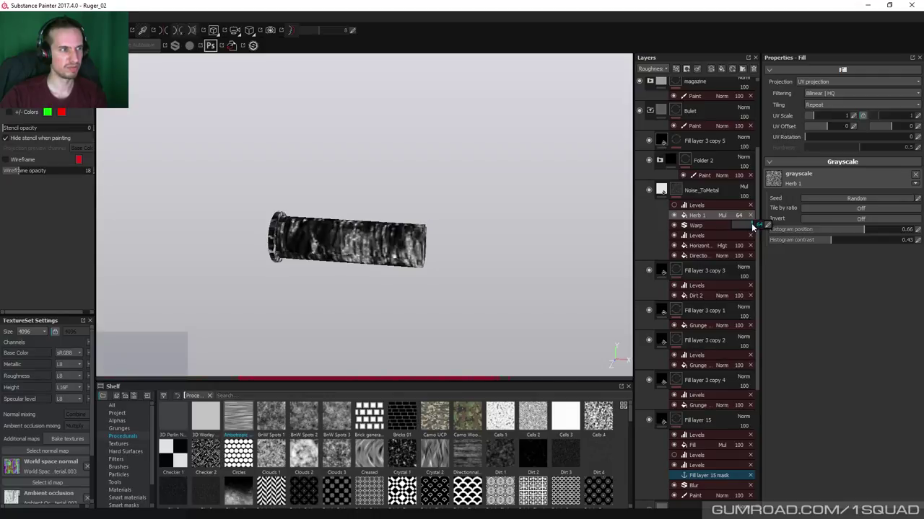
pyautogui.click(675, 206)
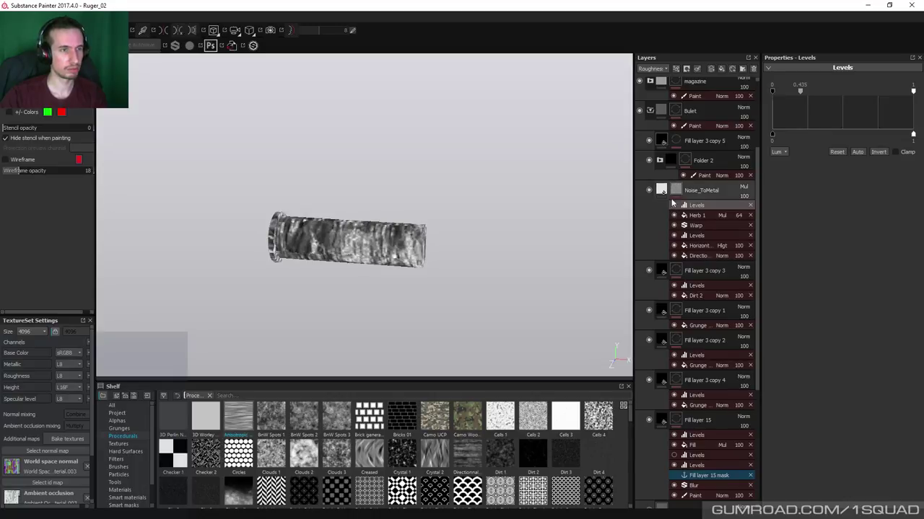
pyautogui.click(663, 193)
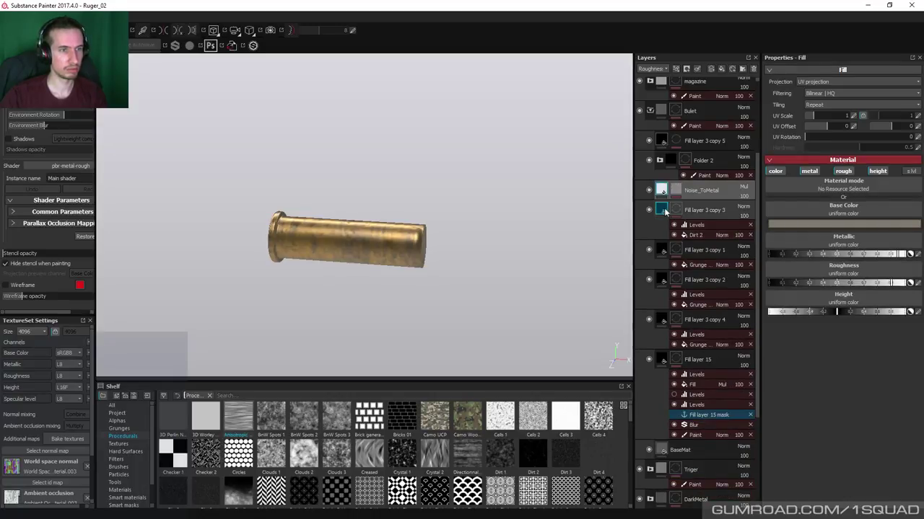
# Lighten the casing's base colour to warm grey (0.421, 0.382, 0.333), checking the PureRef references
pyautogui.click(849, 224)
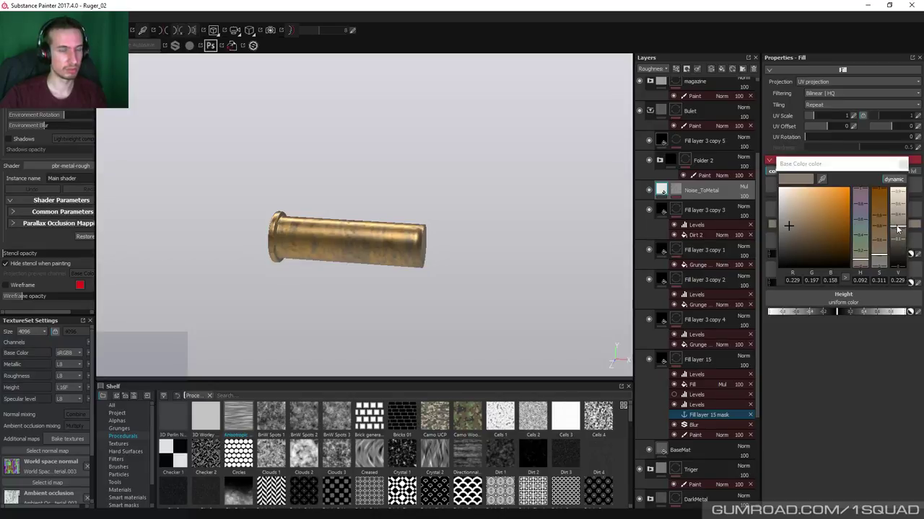
pyautogui.moveTo(896, 234); pyautogui.dragTo(896, 216)
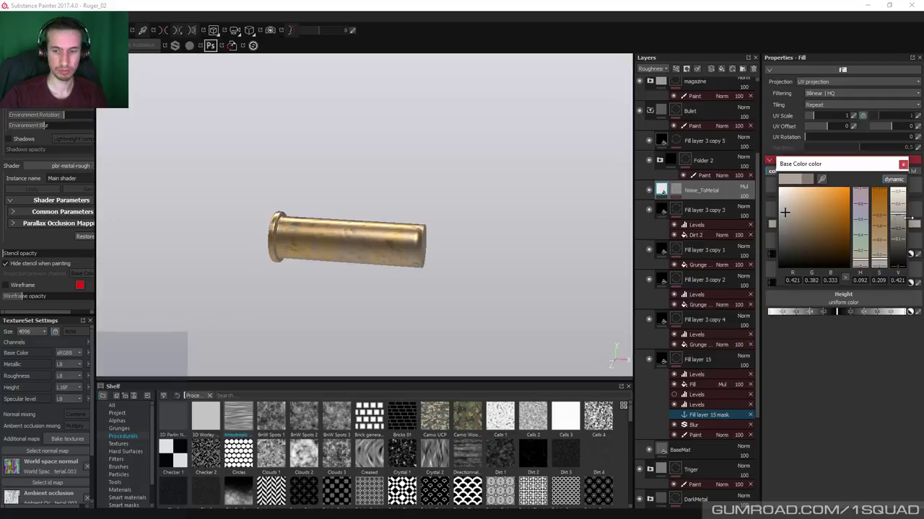
pyautogui.hotkey('alt', 'Tab')
pyautogui.moveTo(529, 211); pyautogui.dragTo(556, 267, button='middle')
pyautogui.hotkey('alt', 'Tab')
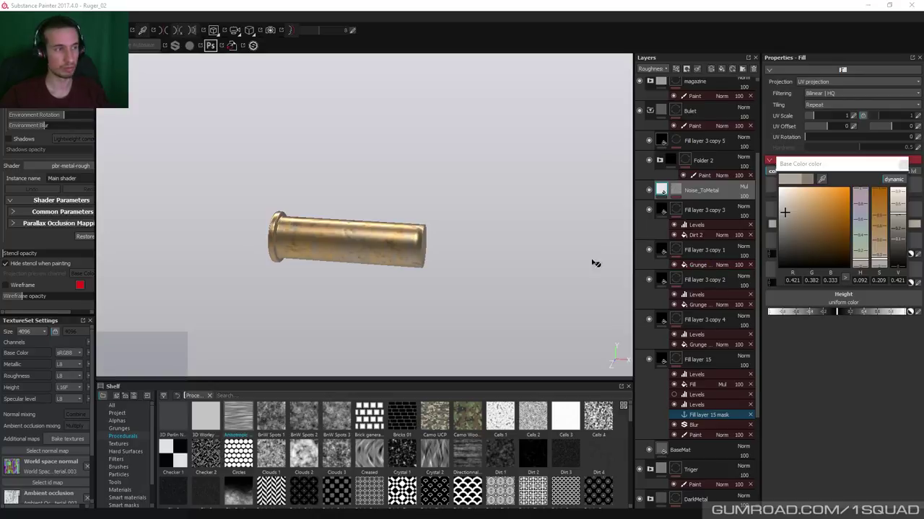
pyautogui.click(905, 166)
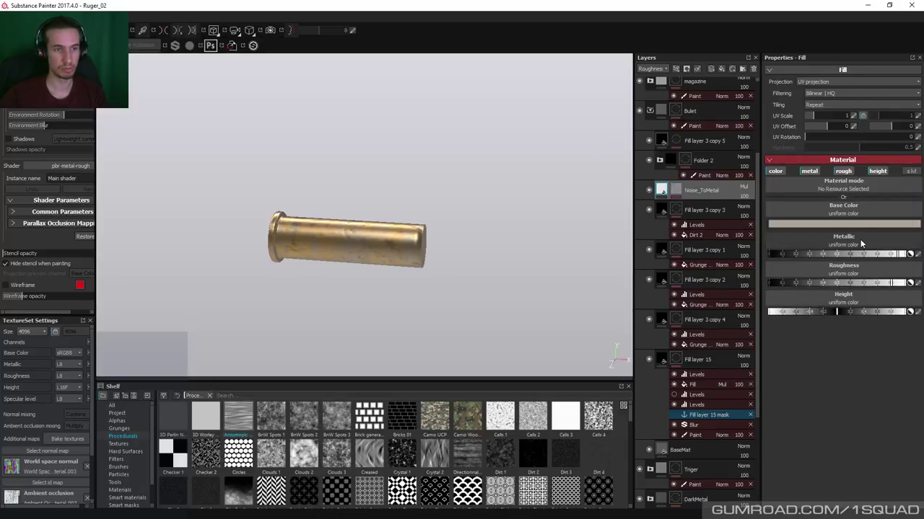
# Lower the casing's Roughness slider
pyautogui.moveTo(902, 283); pyautogui.dragTo(889, 284)
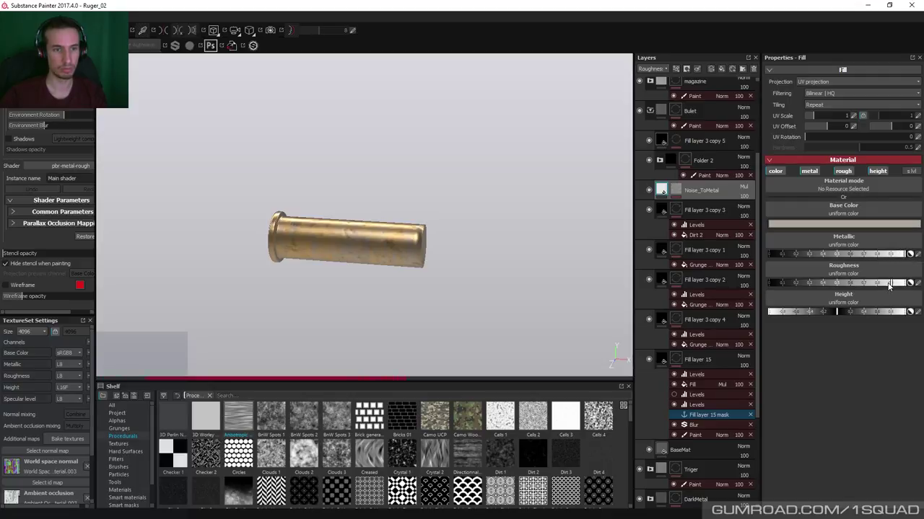
pyautogui.click(805, 284)
pyautogui.moveTo(802, 283); pyautogui.dragTo(888, 283)
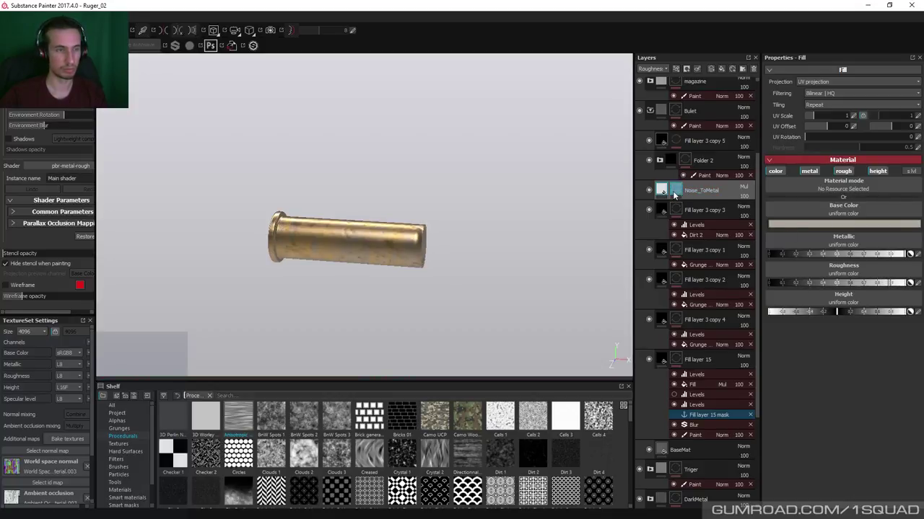
# Expand the Noise_ToMetal mask's effect stack and hide the Herb 1 fill
pyautogui.keyDown('alt'); pyautogui.click(677, 191); pyautogui.keyUp('alt')
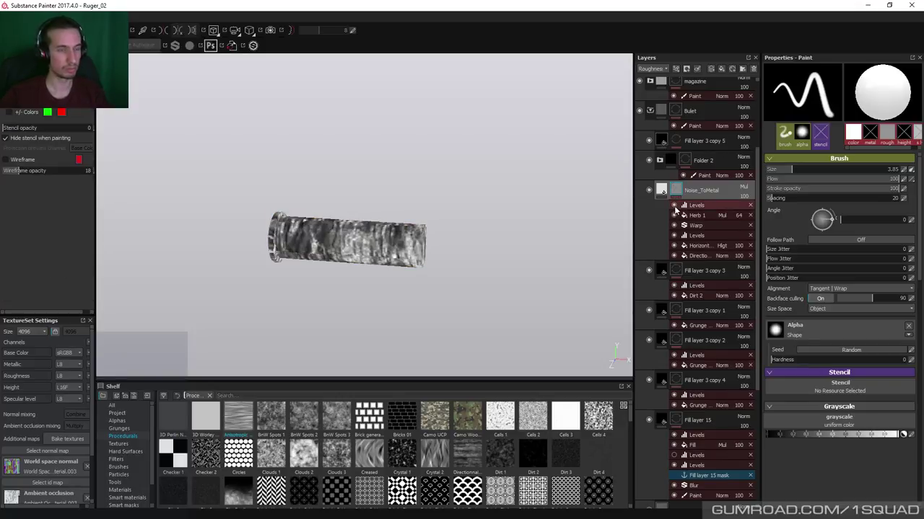
pyautogui.click(674, 205)
pyautogui.click(674, 215)
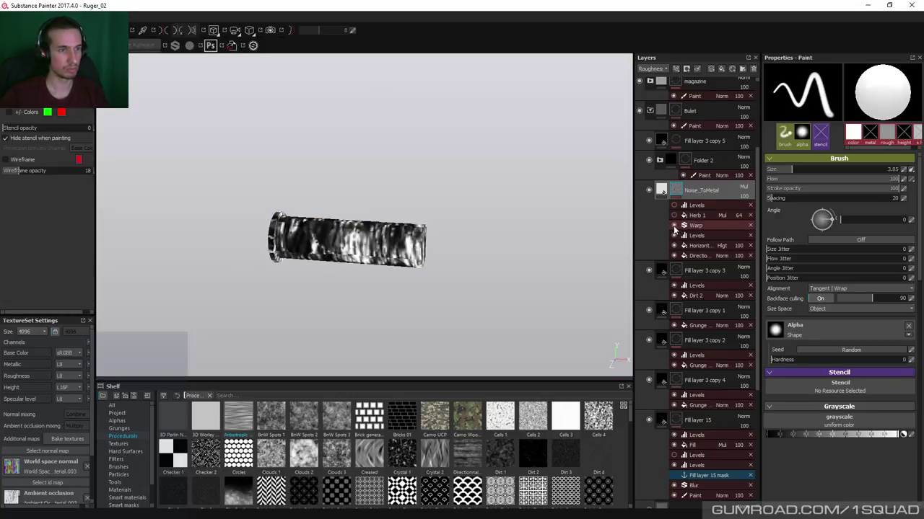
pyautogui.click(674, 236)
pyautogui.click(674, 245)
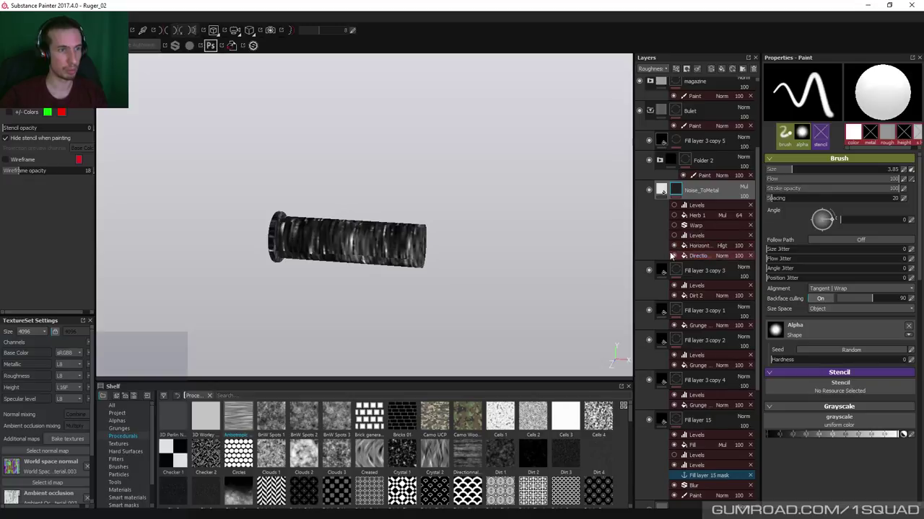
# Compare the mask with the horizontal lines fill and second Levels toggled, leaving both on
pyautogui.click(674, 246)
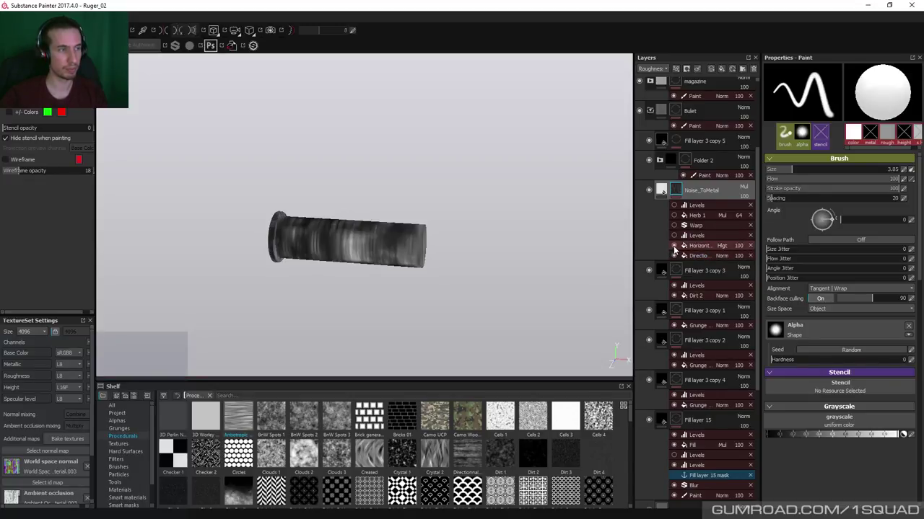
pyautogui.click(673, 246)
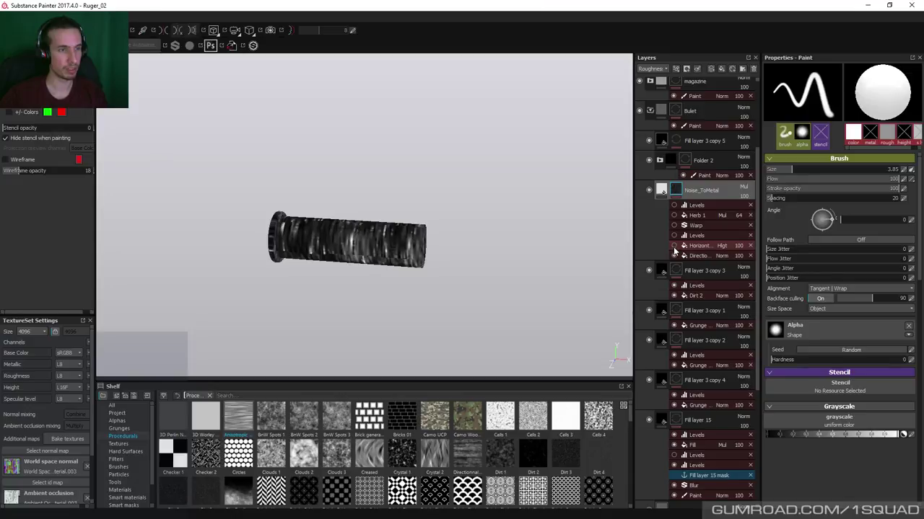
pyautogui.click(673, 246)
pyautogui.click(673, 247)
pyautogui.click(674, 246)
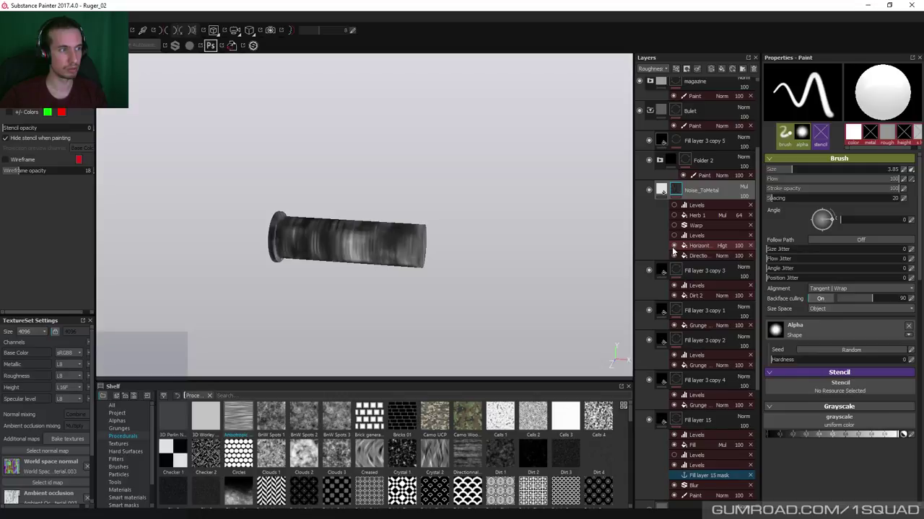
pyautogui.click(674, 246)
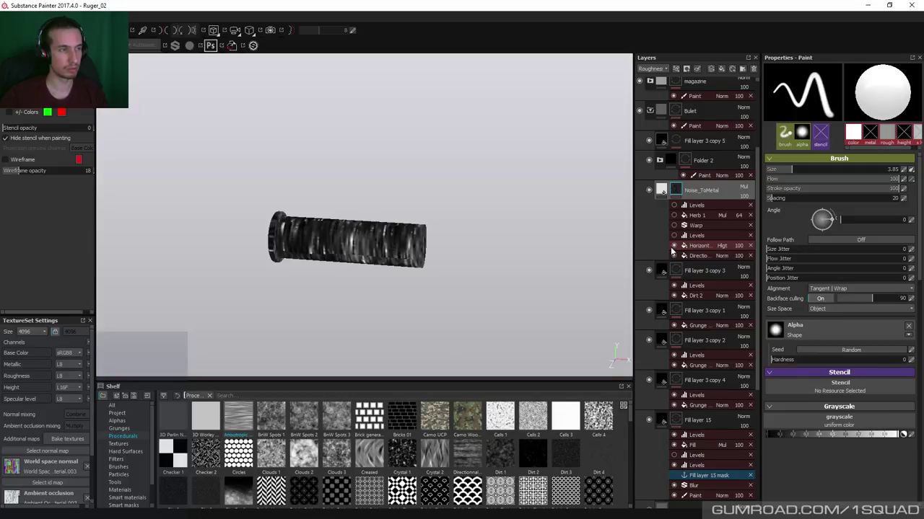
pyautogui.click(674, 236)
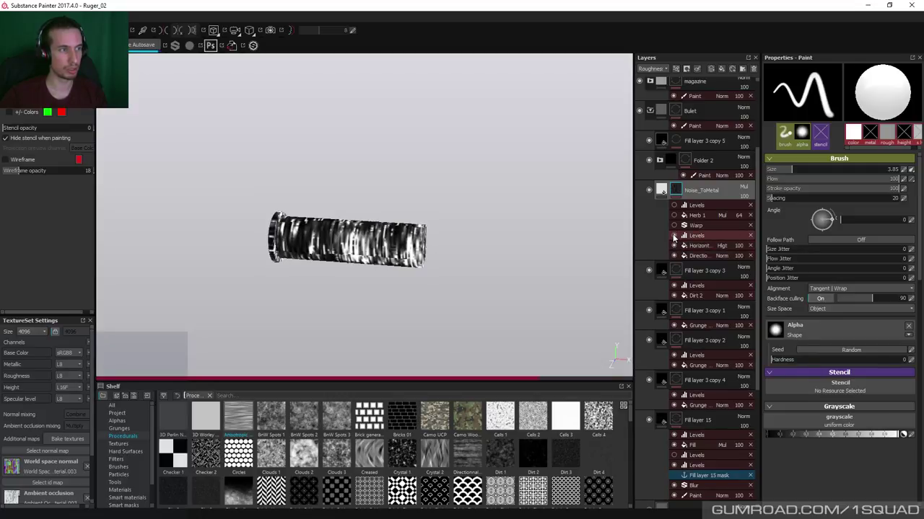
pyautogui.click(674, 236)
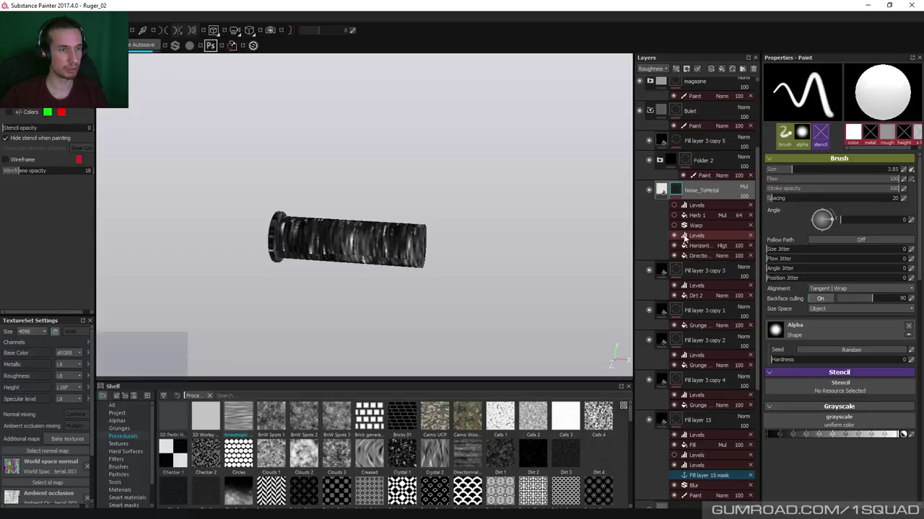
# Set the second Levels adjustment's highlight to 0.485 and midtone to 1.106
pyautogui.click(674, 236)
pyautogui.click(714, 235)
pyautogui.moveTo(811, 89); pyautogui.dragTo(840, 93)
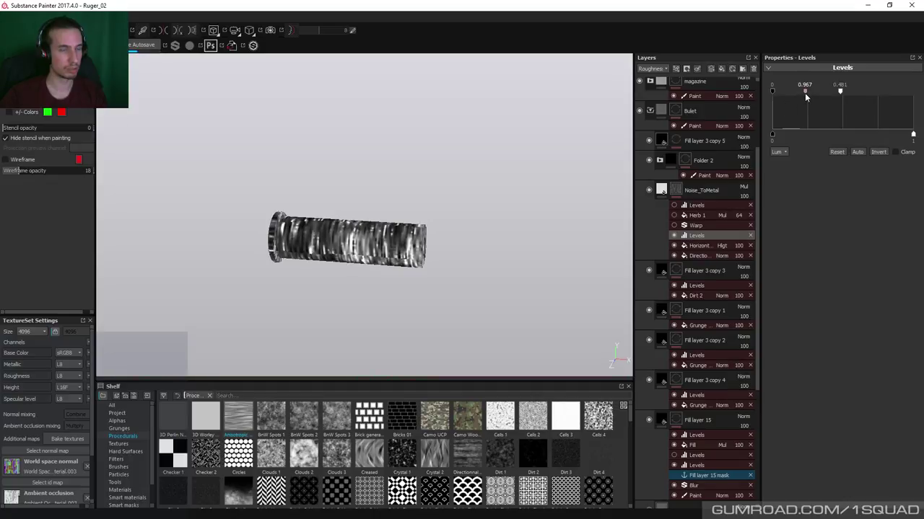
pyautogui.moveTo(806, 96); pyautogui.dragTo(806, 92)
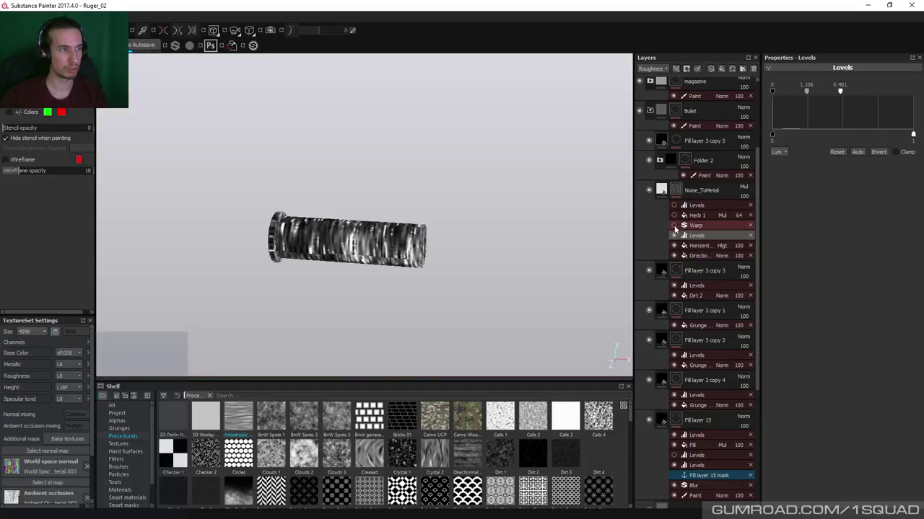
# Set the Warp filter's source tiling to 2 and its intensity to 0
pyautogui.click(712, 224)
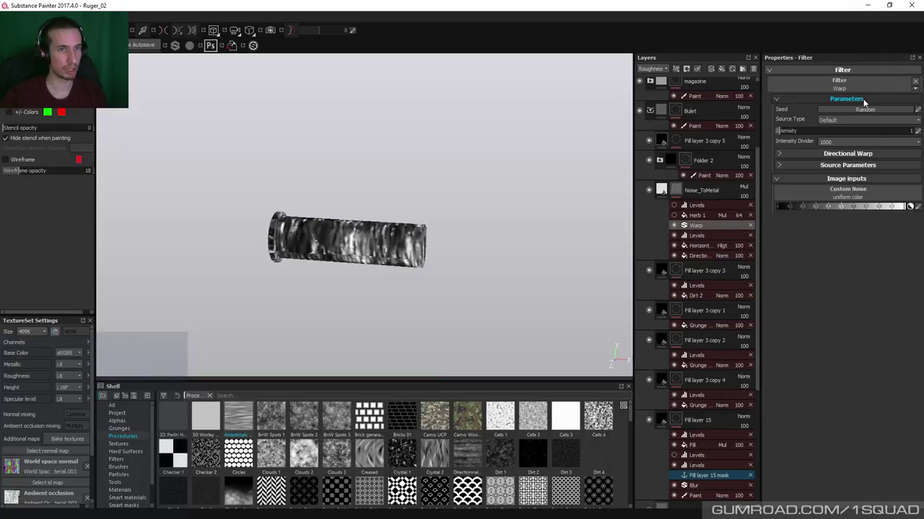
pyautogui.click(792, 166)
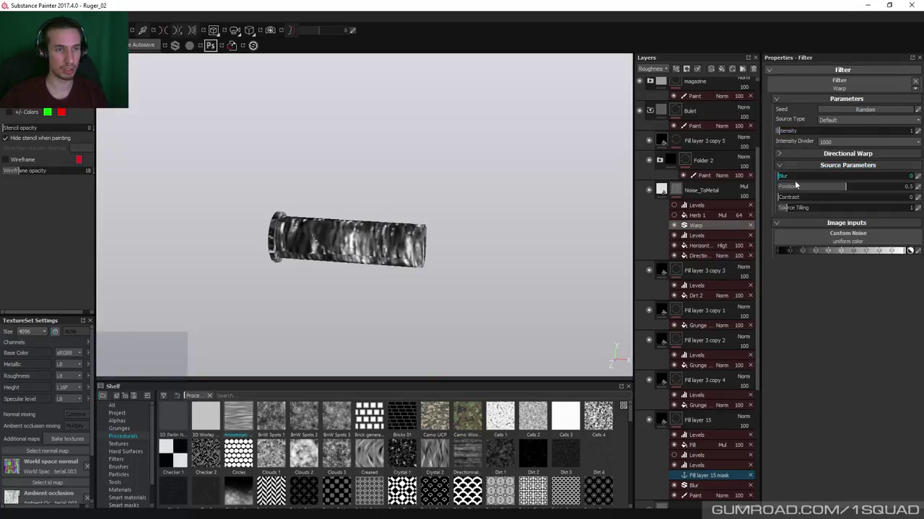
pyautogui.moveTo(863, 208)
pyautogui.mouseDown()
pyautogui.moveTo(888, 207)
pyautogui.moveTo(866, 207)
pyautogui.mouseUp()
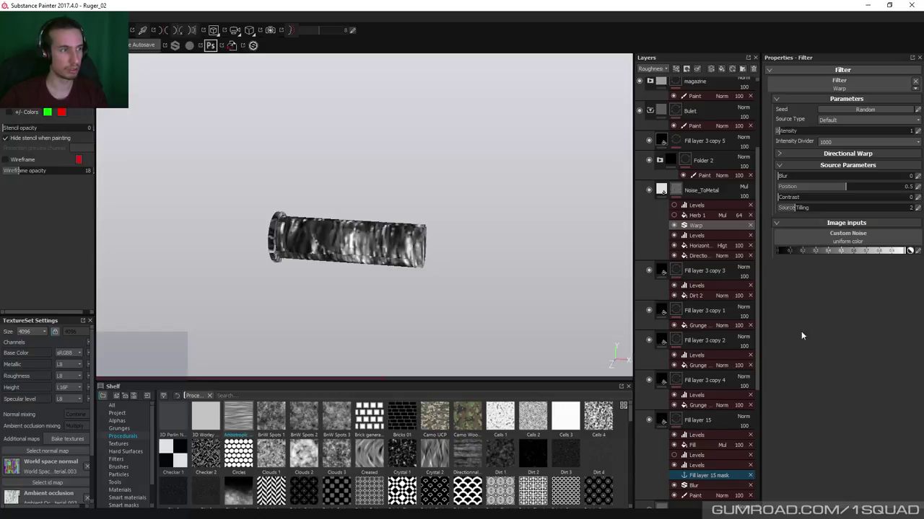
pyautogui.click(912, 130)
pyautogui.write('0')
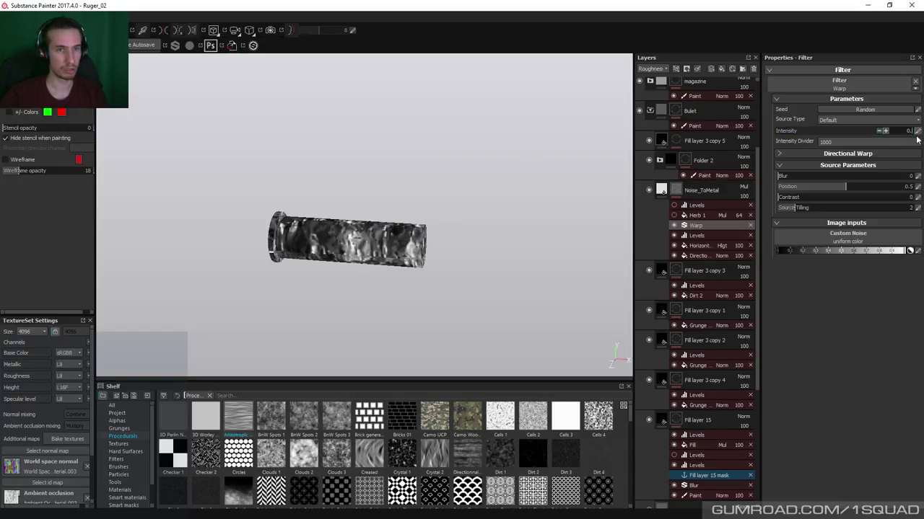
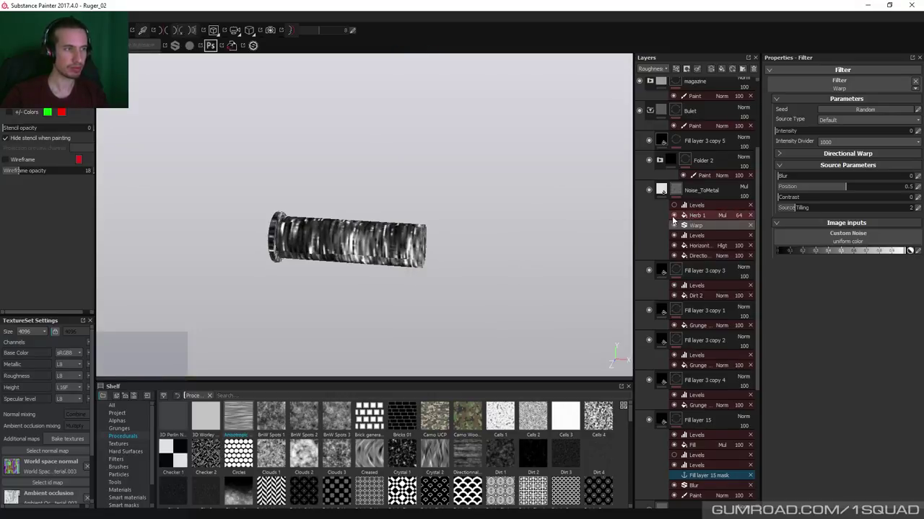
# Raise the top Levels midtone on the Noise_ToMetal mask to about 0.50
pyautogui.click(695, 215)
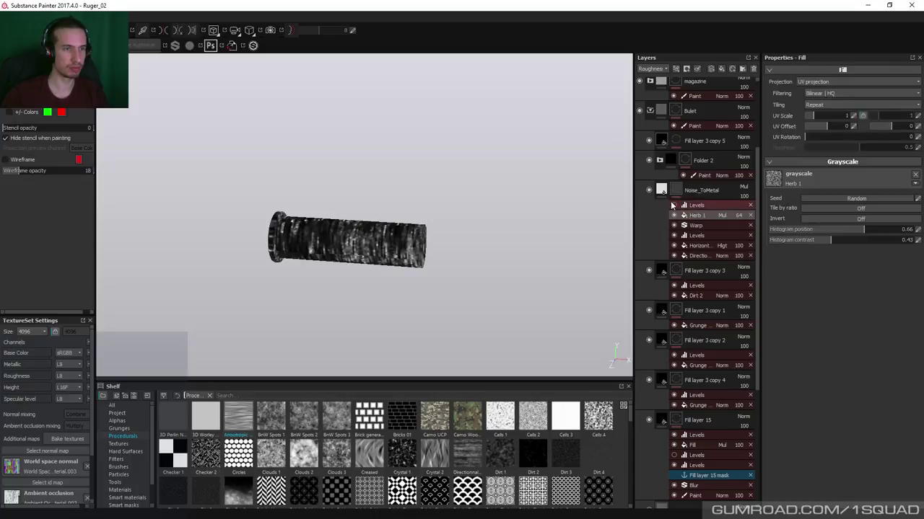
pyautogui.click(673, 190)
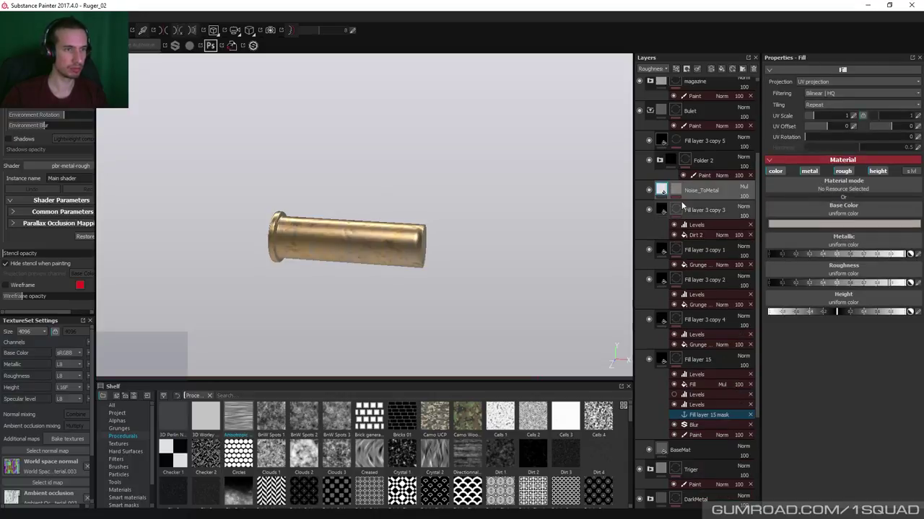
pyautogui.click(673, 190)
pyautogui.click(696, 205)
pyautogui.moveTo(801, 87); pyautogui.dragTo(805, 95)
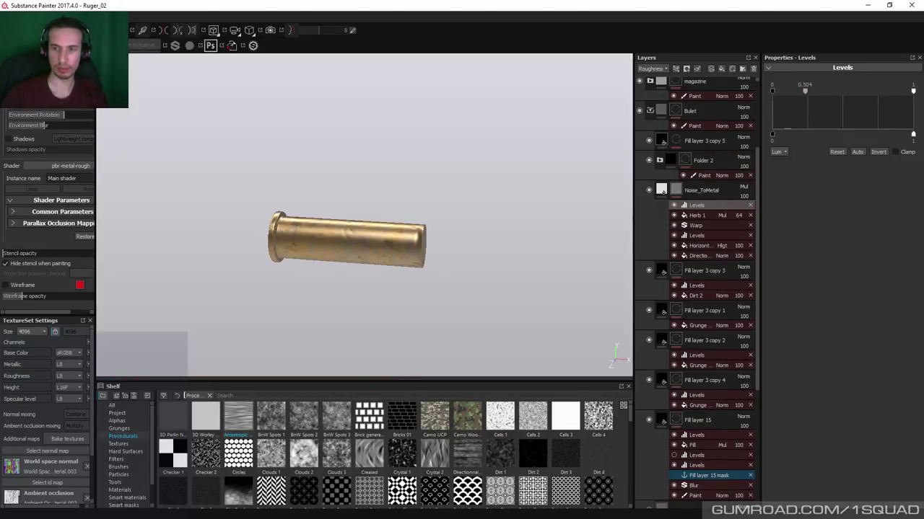
# Brighten and saturate Noise_ToMetal's base colour while viewing the base colour channel alone
pyautogui.click(665, 196)
pyautogui.click(840, 224)
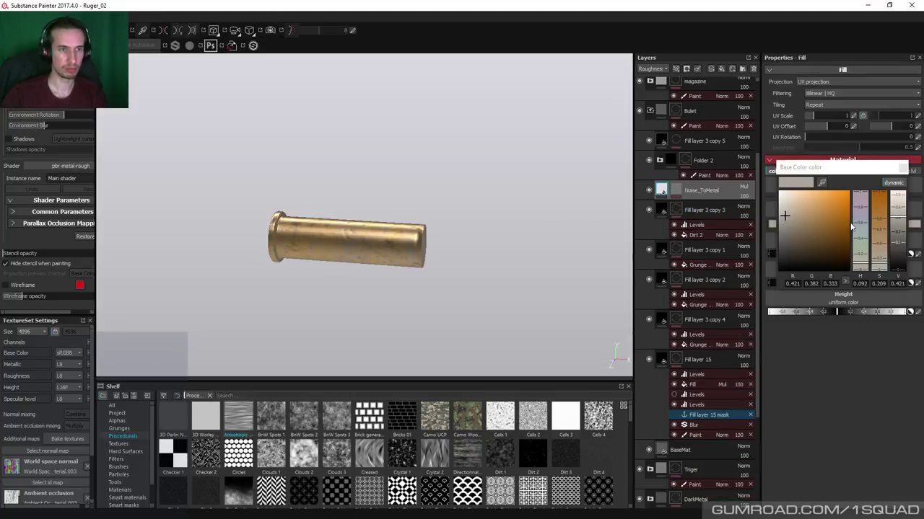
pyautogui.press('c')
pyautogui.press('c')
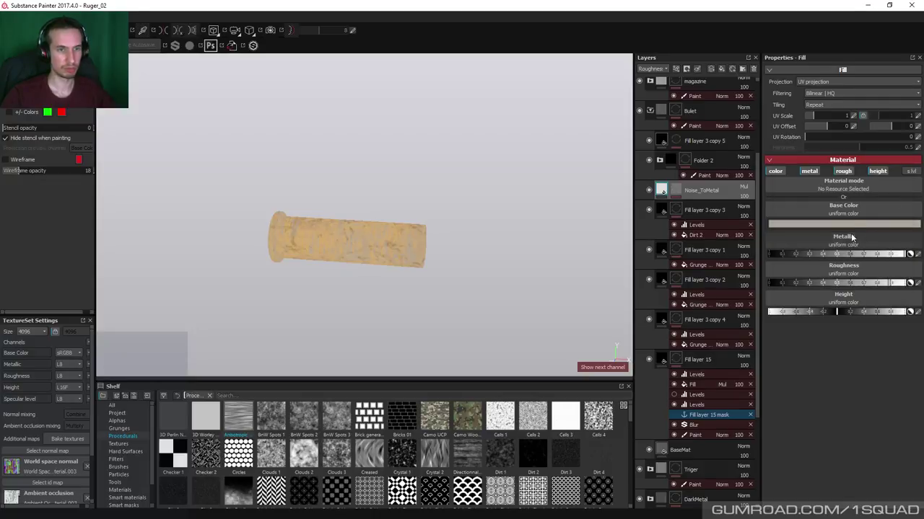
pyautogui.click(852, 225)
pyautogui.click(898, 212)
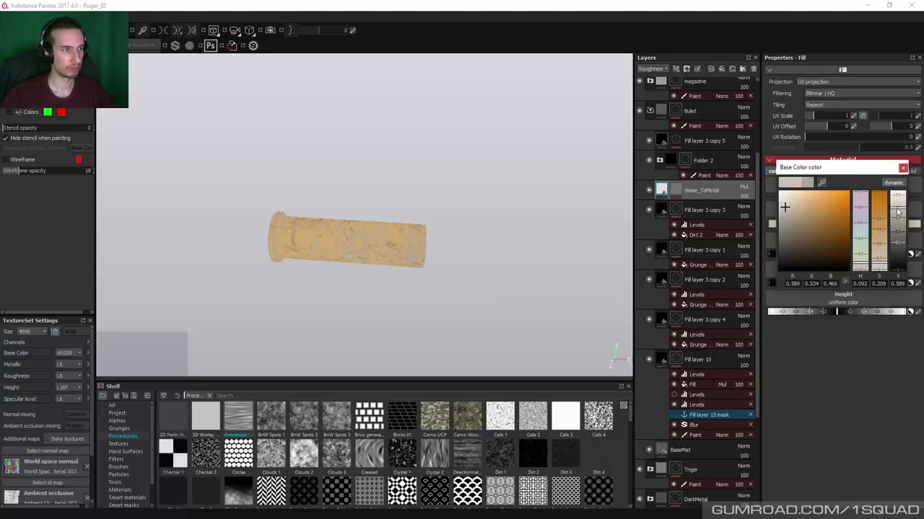
pyautogui.moveTo(898, 210); pyautogui.dragTo(899, 213)
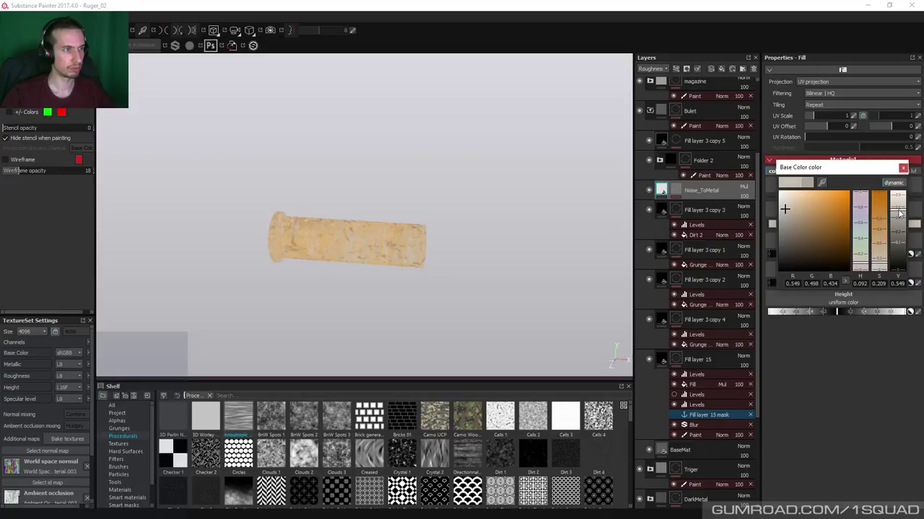
pyautogui.click(879, 264)
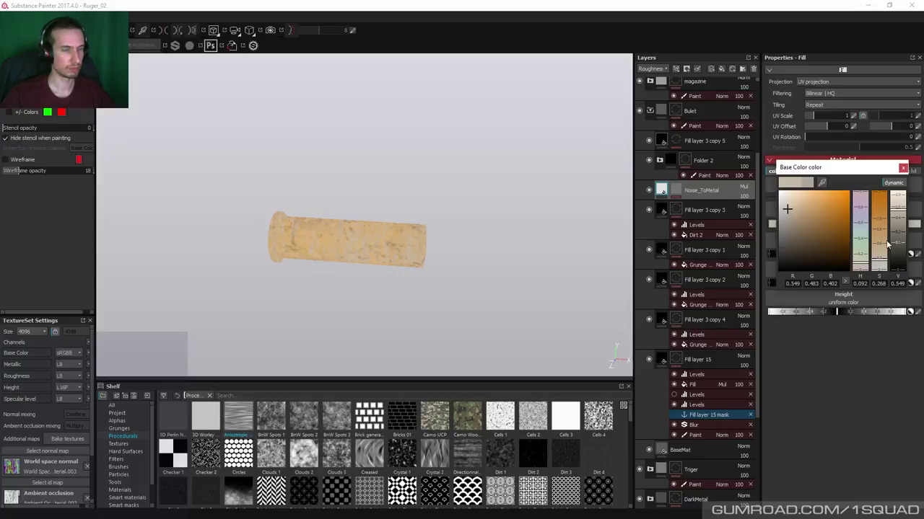
pyautogui.click(899, 210)
# Finish the beige base colour at 0.631/0.507/0.353 and lower the fill's roughness
pyautogui.click(877, 265)
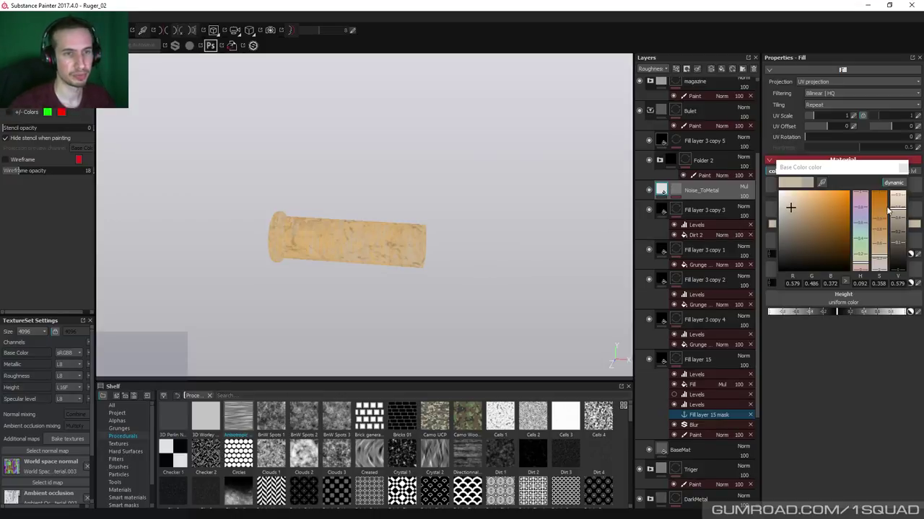
pyautogui.click(878, 256)
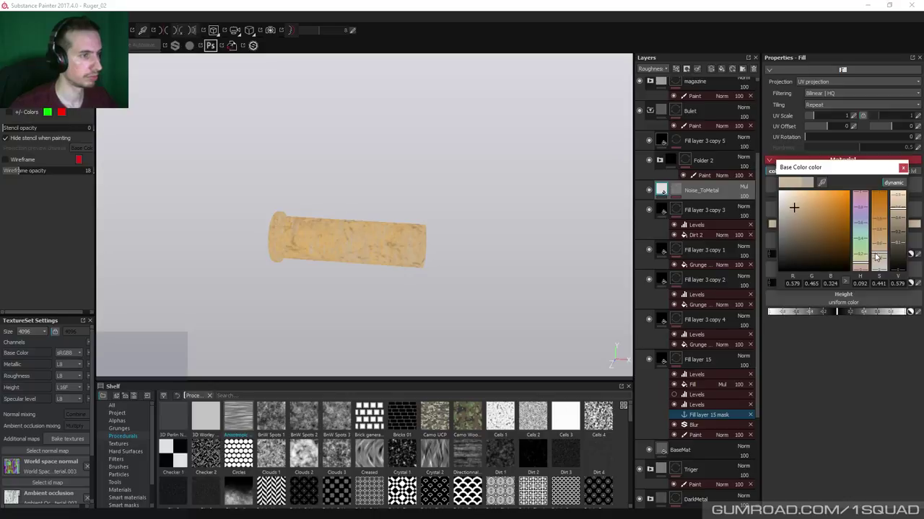
pyautogui.click(895, 210)
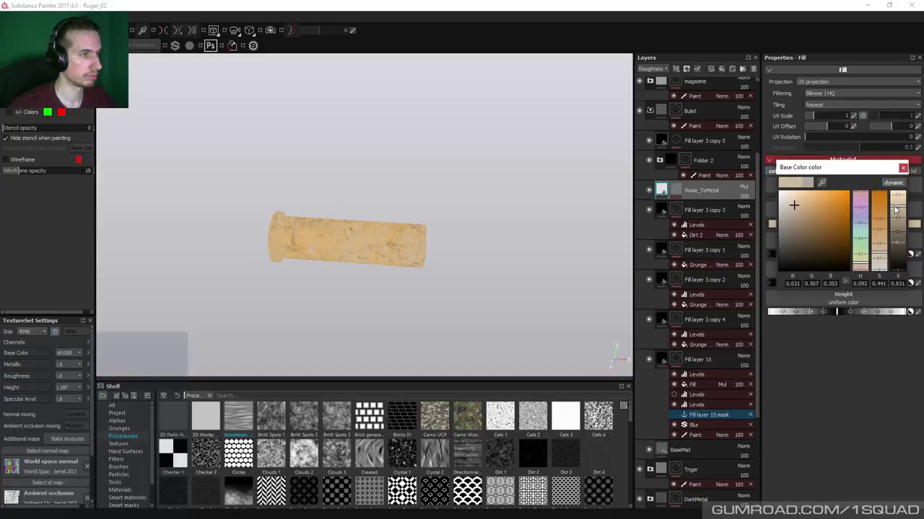
pyautogui.click(903, 169)
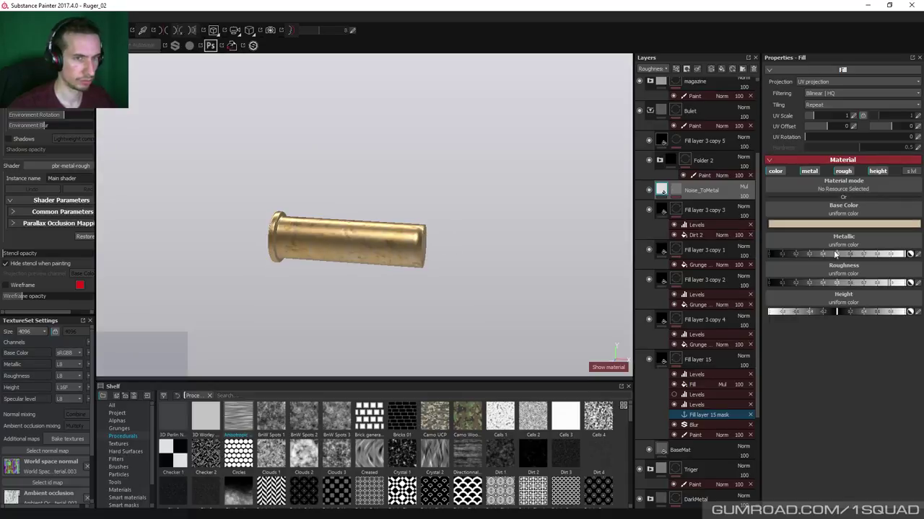
pyautogui.moveTo(895, 283); pyautogui.dragTo(877, 285)
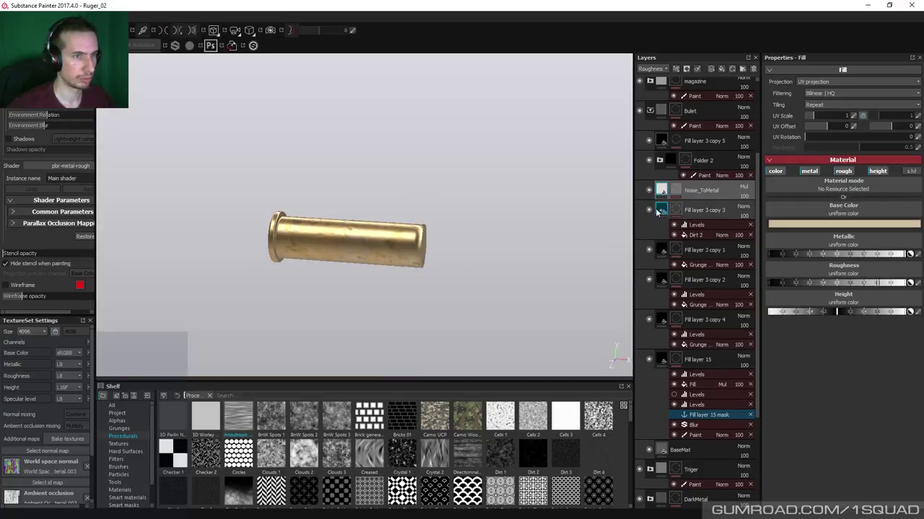
# Turn on Fill layer 3 copy 5 and enter a new Height value
pyautogui.click(648, 141)
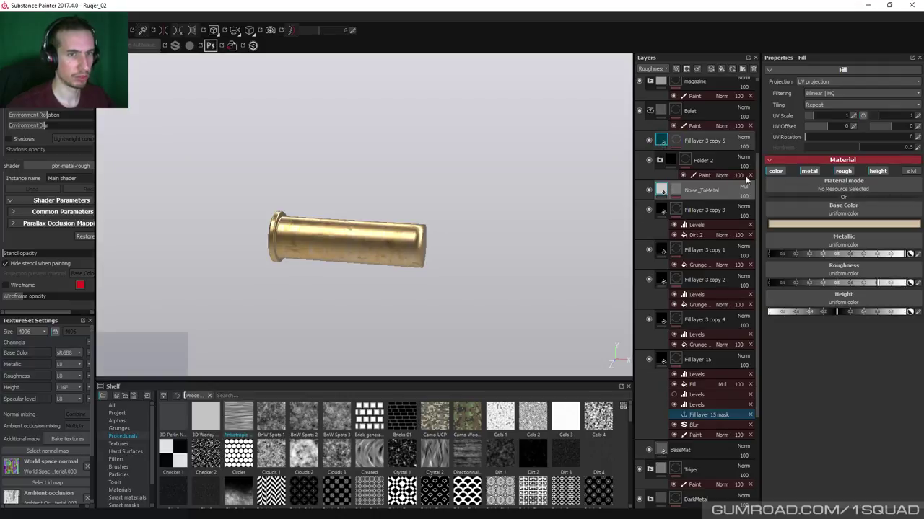
pyautogui.click(704, 141)
pyautogui.click(917, 312)
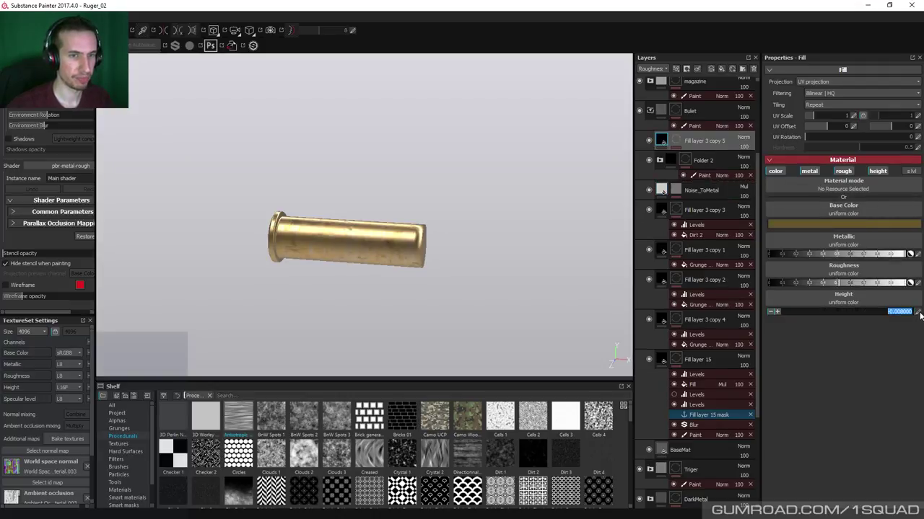
pyautogui.click(900, 311)
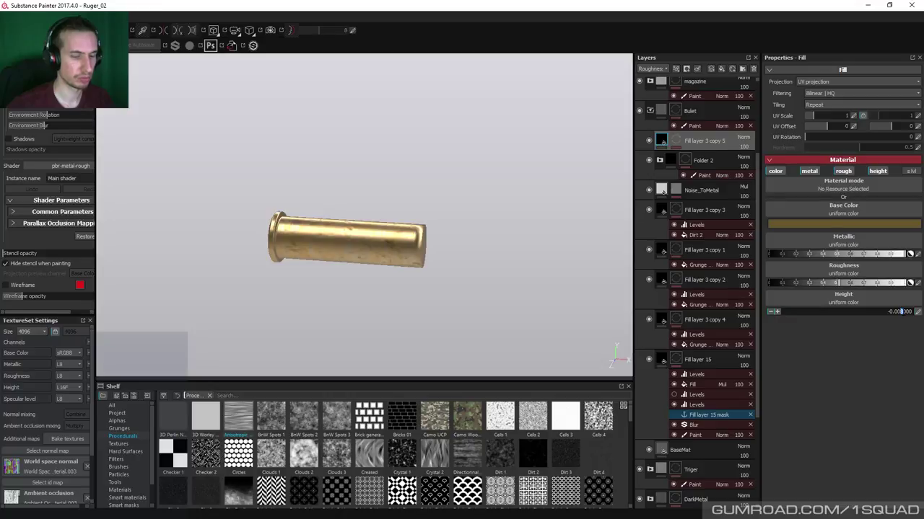
pyautogui.press('Return')
# Hide the Noise_ToMetal layer to compare the casing
pyautogui.moveTo(692, 144); pyautogui.dragTo(668, 194)
pyautogui.click(660, 192)
pyautogui.click(647, 191)
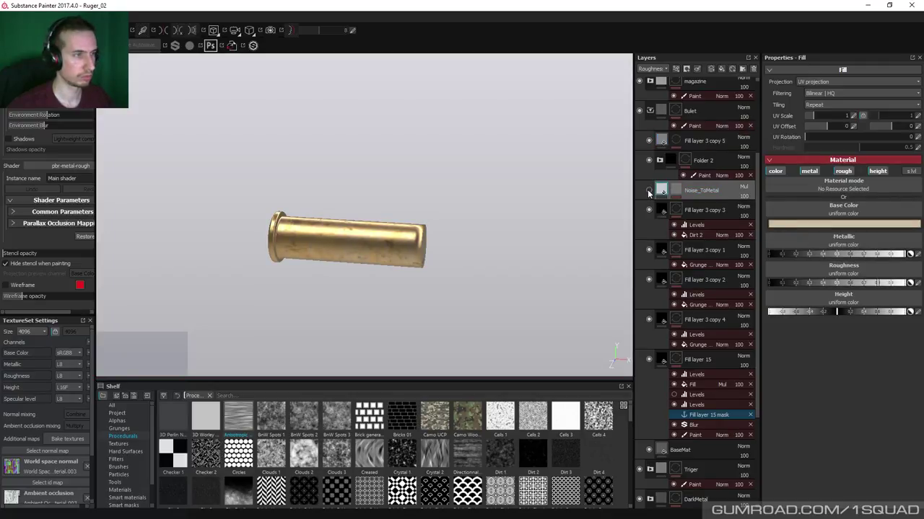
# Add a Sharpen filter to the Noise_ToMetal mask with intensity lowered to about 0.22
pyautogui.rightClick(682, 191)
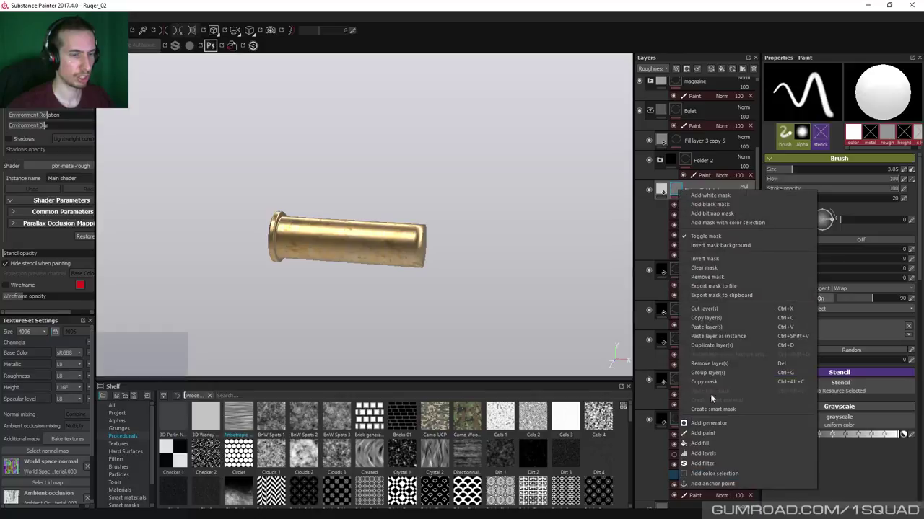
pyautogui.click(713, 443)
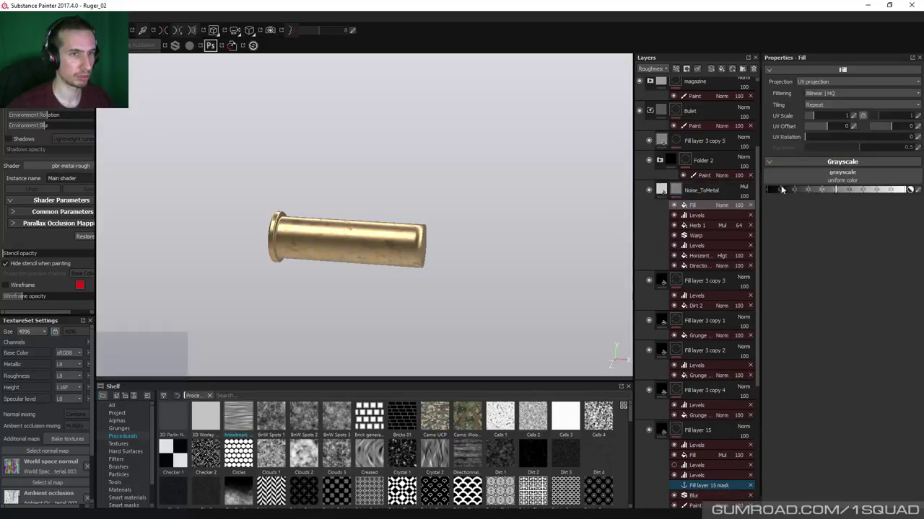
pyautogui.click(681, 194)
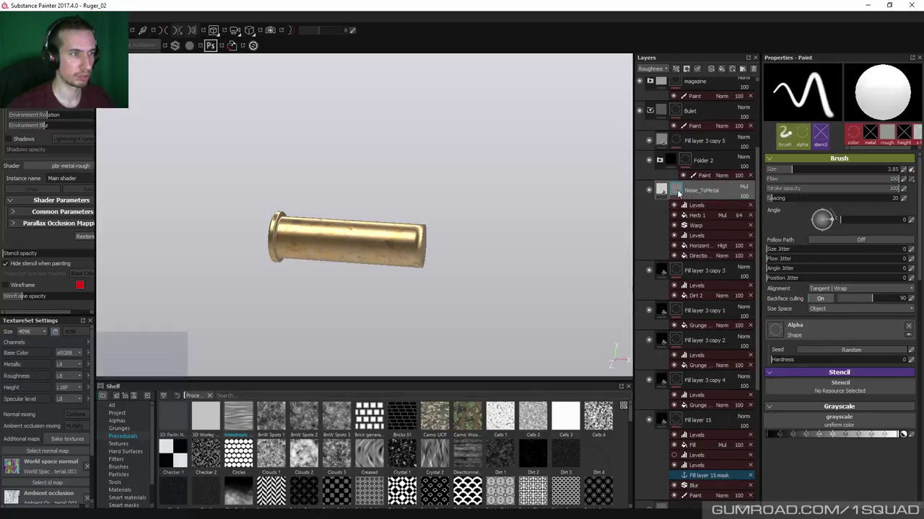
pyautogui.rightClick(681, 194)
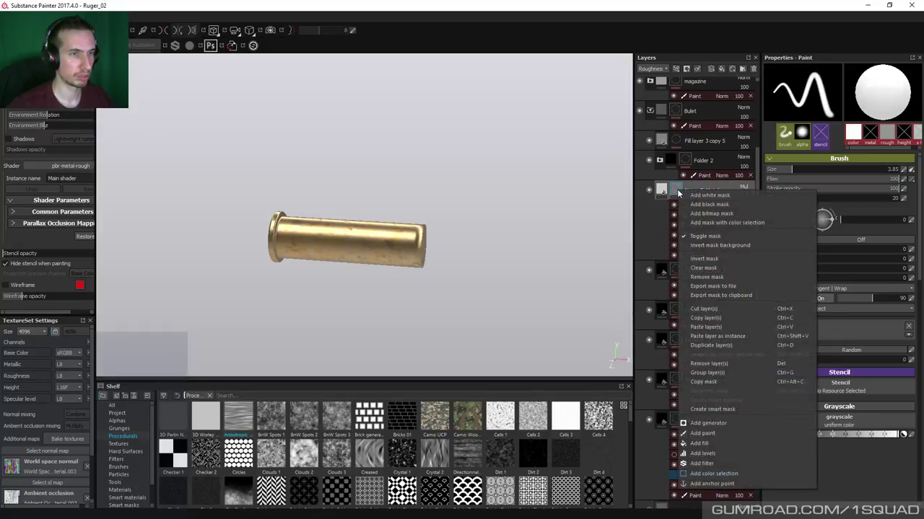
pyautogui.click(713, 464)
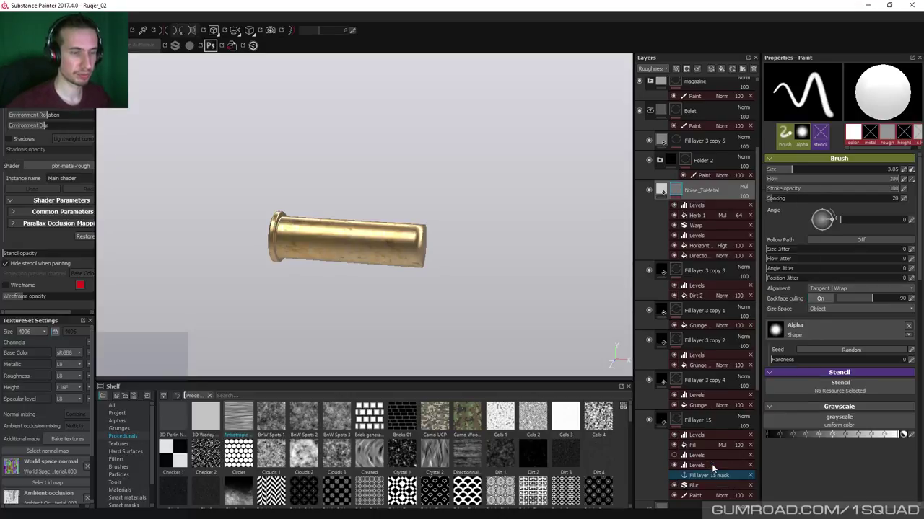
pyautogui.click(821, 79)
pyautogui.scroll(-5, 853, 134)
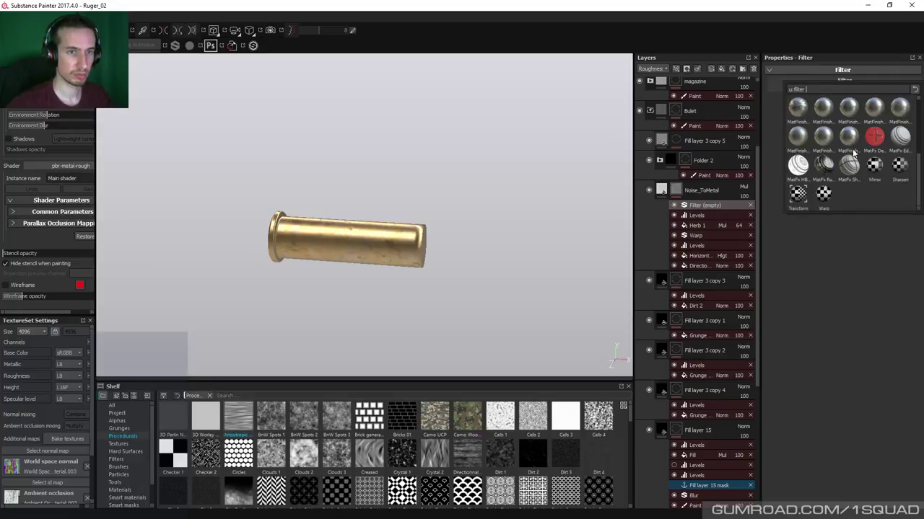
pyautogui.click(907, 163)
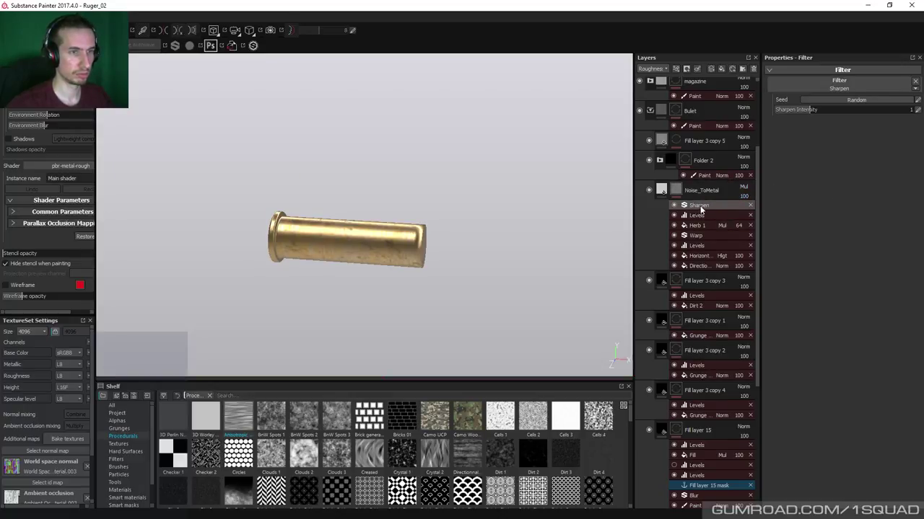
pyautogui.moveTo(796, 110); pyautogui.dragTo(782, 112)
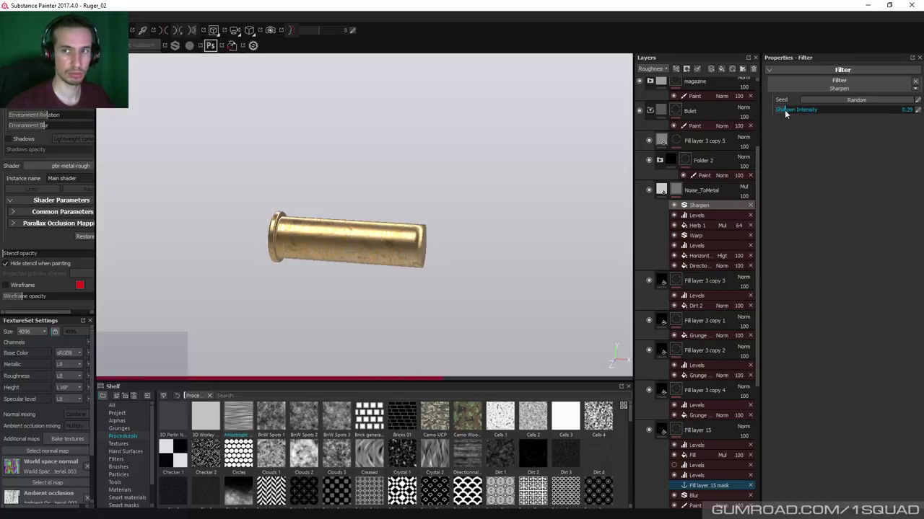
# Boost Noise_ToMetal's base colour saturation and view the base colour channel alone
pyautogui.click(661, 190)
pyautogui.click(817, 223)
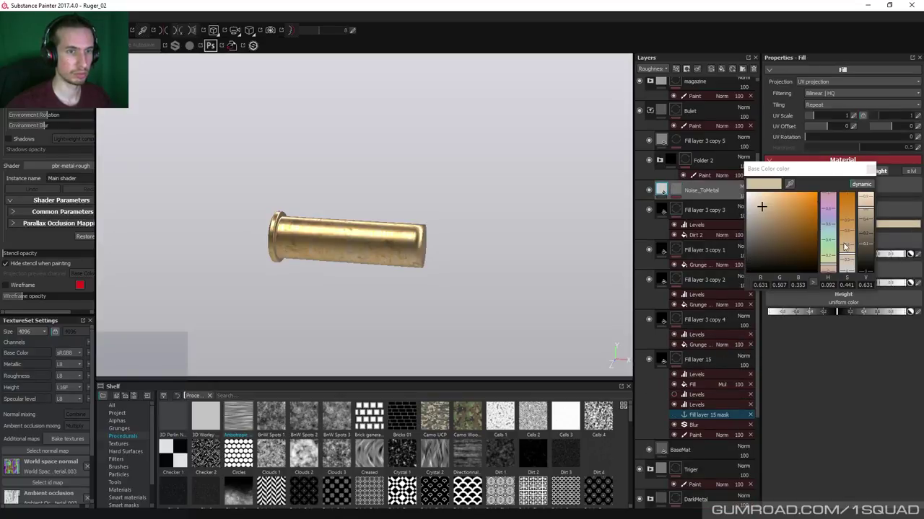
pyautogui.moveTo(844, 242); pyautogui.dragTo(847, 248)
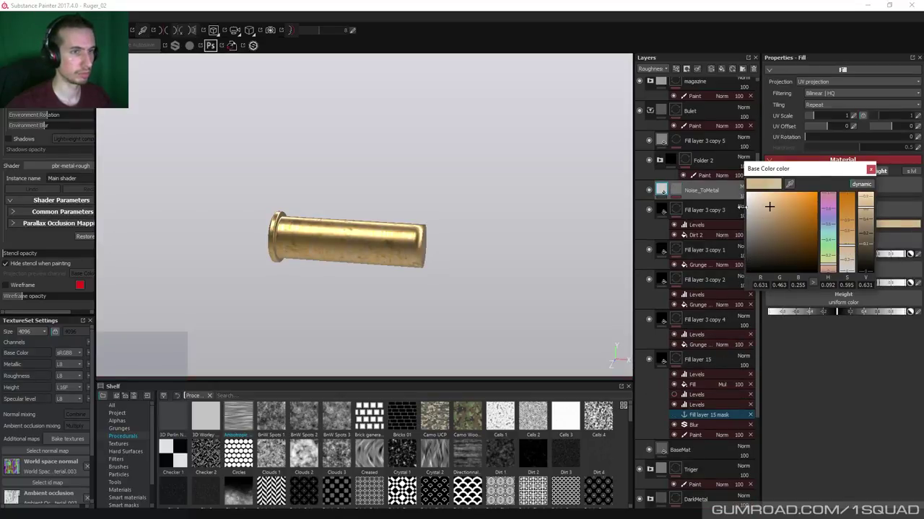
pyautogui.click(871, 169)
pyautogui.press('c')
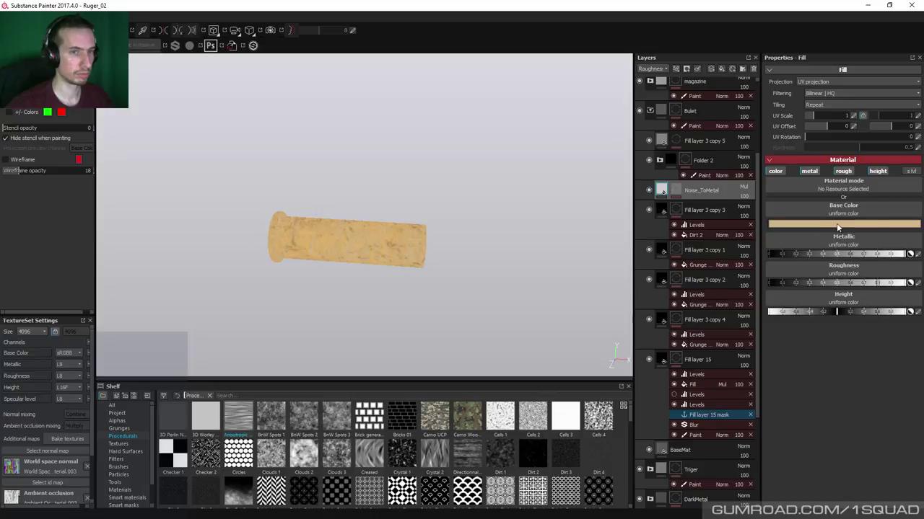
# Raise the base colour's saturation further and brighten it to value 0.791
pyautogui.click(843, 224)
pyautogui.click(851, 242)
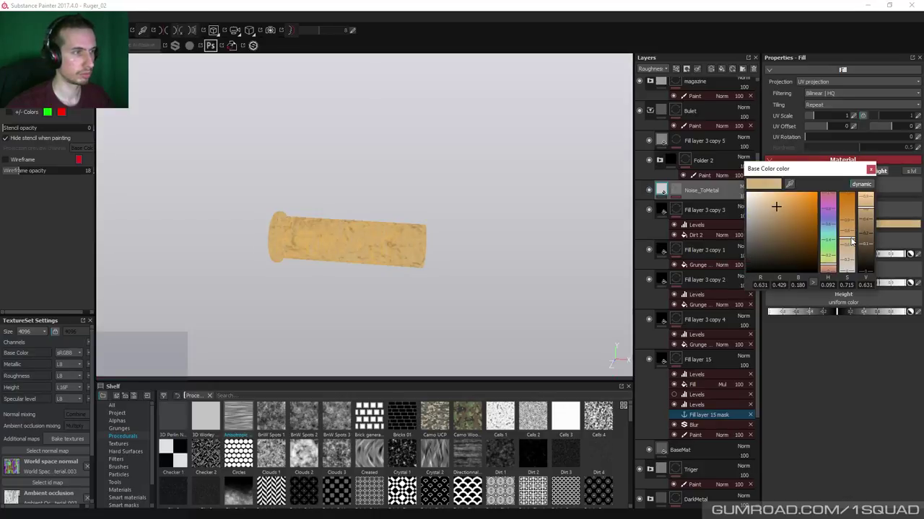
pyautogui.click(867, 208)
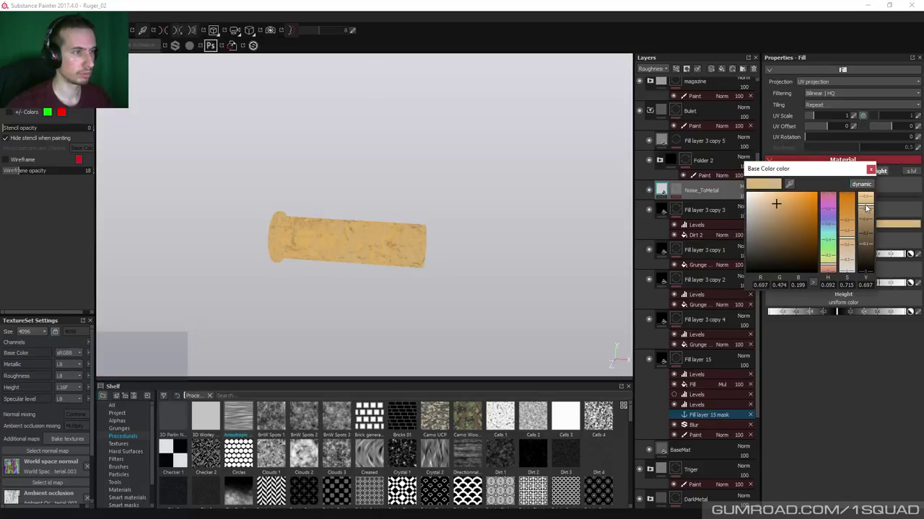
pyautogui.click(866, 207)
pyautogui.press('m')
pyautogui.moveTo(433, 264)
pyautogui.keyDown('alt'); pyautogui.mouseDown(button='right')
pyautogui.moveTo(392, 167)
pyautogui.moveTo(426, 262)
pyautogui.mouseUp(button='right'); pyautogui.keyUp('alt')
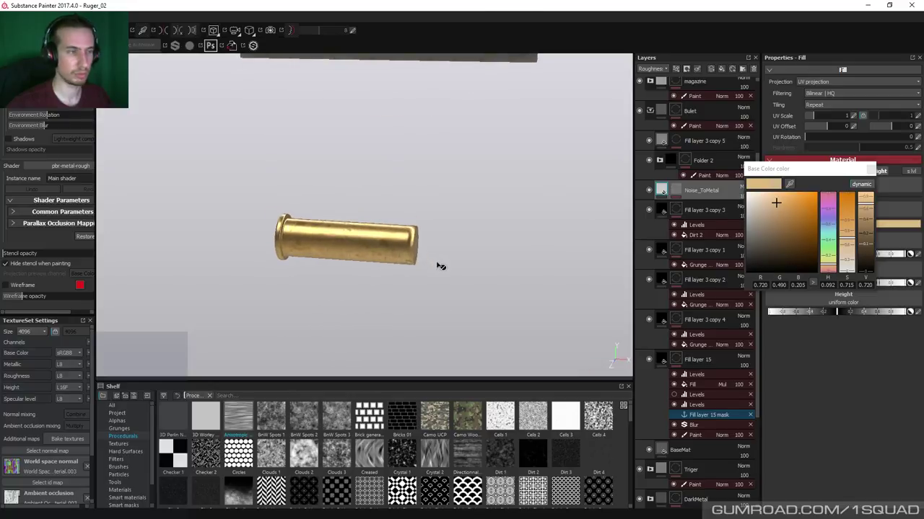
pyautogui.click(866, 203)
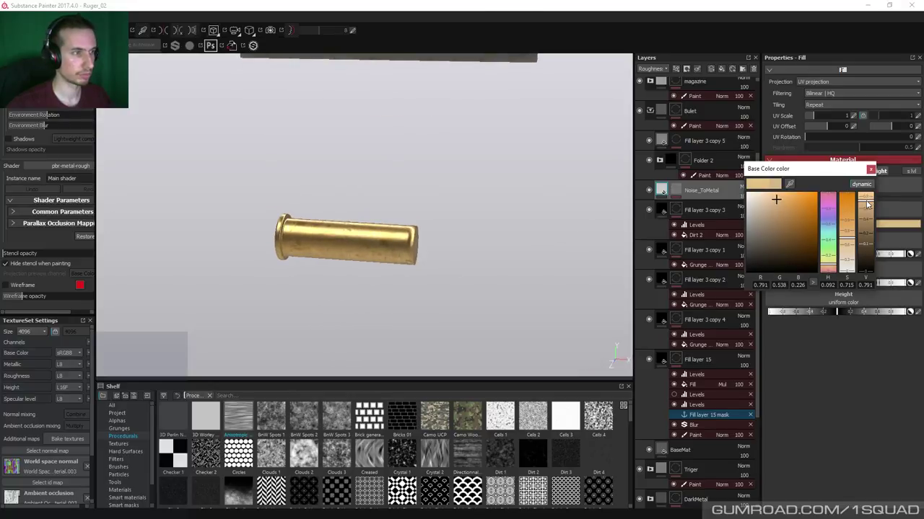
pyautogui.keyDown('alt'); pyautogui.moveTo(413, 208); pyautogui.dragTo(413, 227); pyautogui.keyUp('alt')
pyautogui.press('c')
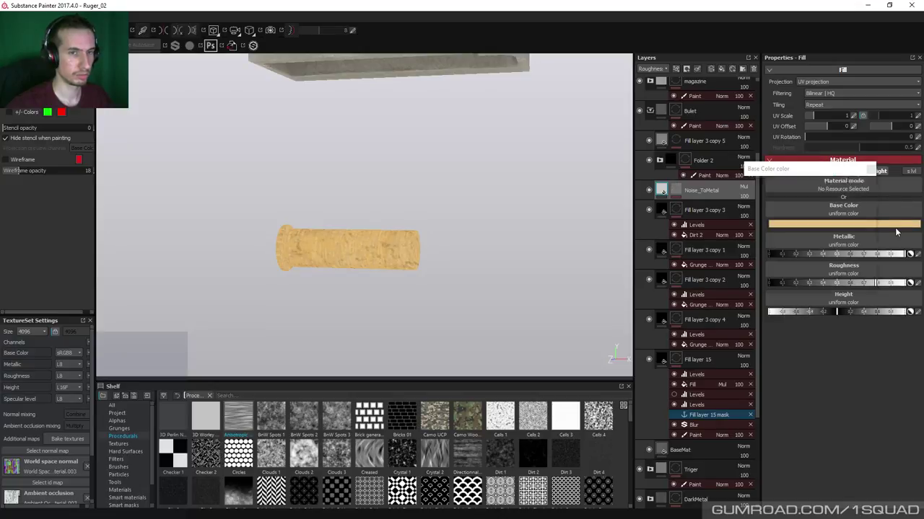
# Lower the base colour's saturation slightly to 0.694 and show the mask's effects
pyautogui.click(877, 224)
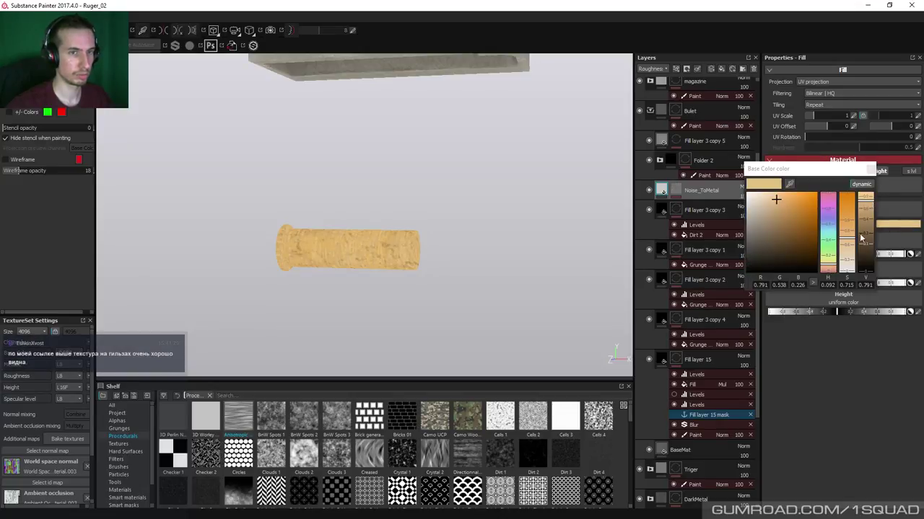
pyautogui.moveTo(847, 240); pyautogui.dragTo(846, 243)
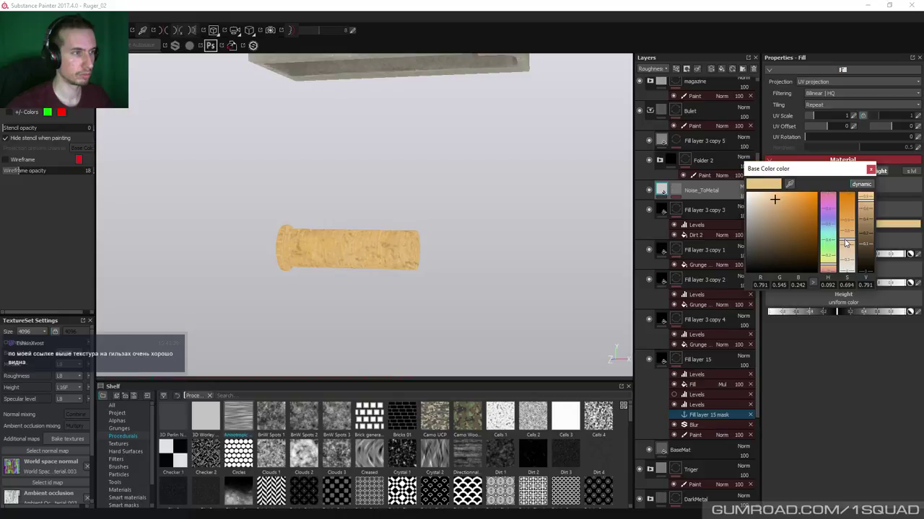
pyautogui.click(870, 169)
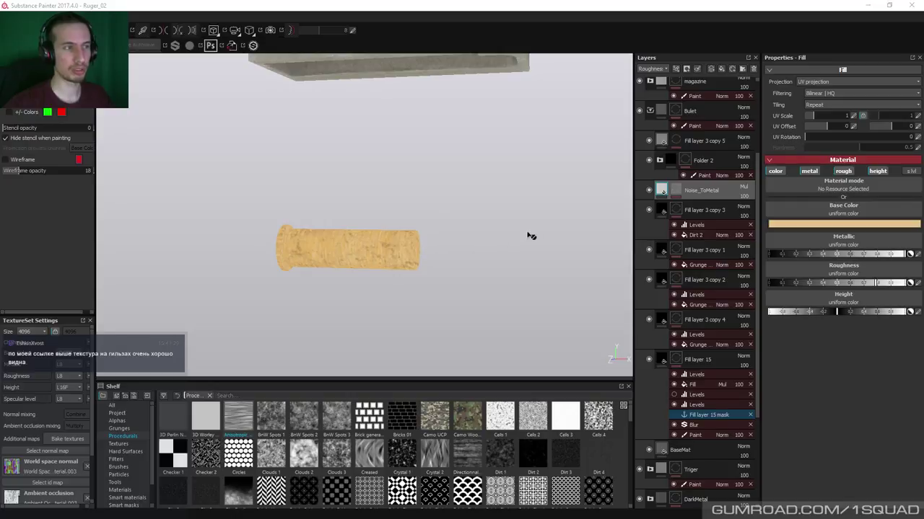
pyautogui.click(672, 194)
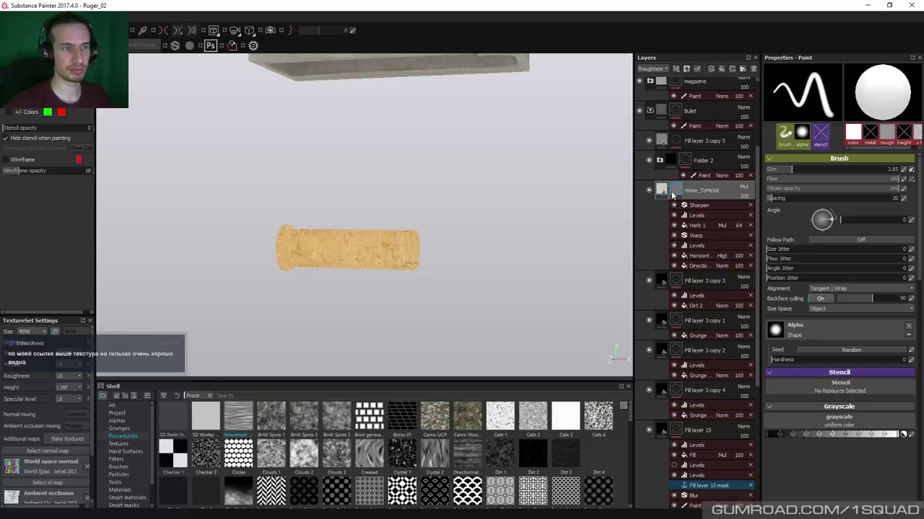
# Open the mask's Levels settings, show the full material and rotate the environment light around the casing
pyautogui.click(706, 215)
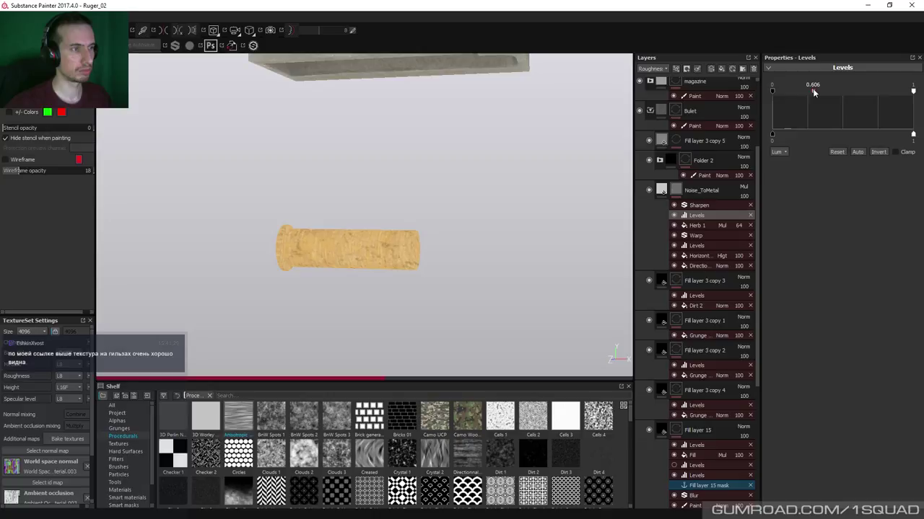
pyautogui.keyDown('alt'); pyautogui.moveTo(435, 200); pyautogui.dragTo(431, 219); pyautogui.keyUp('alt')
pyautogui.press('m')
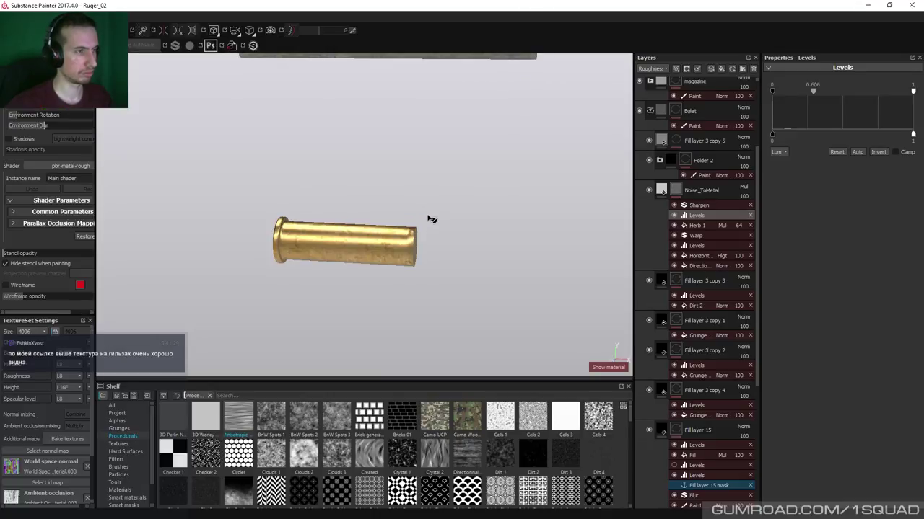
pyautogui.keyDown('alt'); pyautogui.moveTo(379, 240); pyautogui.dragTo(396, 231); pyautogui.keyUp('alt')
pyautogui.keyDown('shift'); pyautogui.moveTo(395, 231); pyautogui.dragTo(403, 231, button='right'); pyautogui.keyUp('shift')
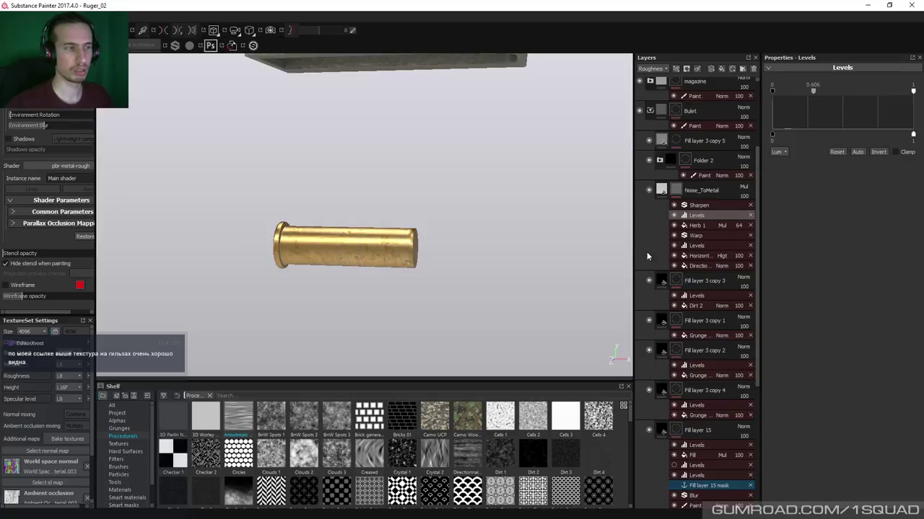
pyautogui.keyDown('alt'); pyautogui.moveTo(390, 234); pyautogui.dragTo(464, 257); pyautogui.keyUp('alt')
pyautogui.moveTo(440, 249)
pyautogui.keyDown('shift'); pyautogui.mouseDown(button='right')
pyautogui.moveTo(418, 250)
pyautogui.moveTo(456, 255)
pyautogui.moveTo(439, 255)
pyautogui.mouseUp(button='right'); pyautogui.keyUp('shift')
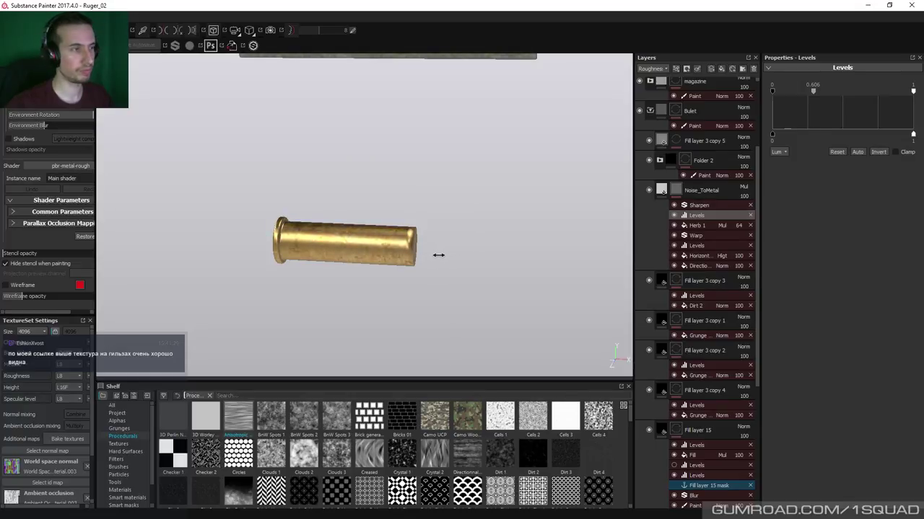
# Add a paint effect to the Noise_ToMetal mask and shrink the brush to 0.1
pyautogui.click(675, 189)
pyautogui.rightClick(676, 190)
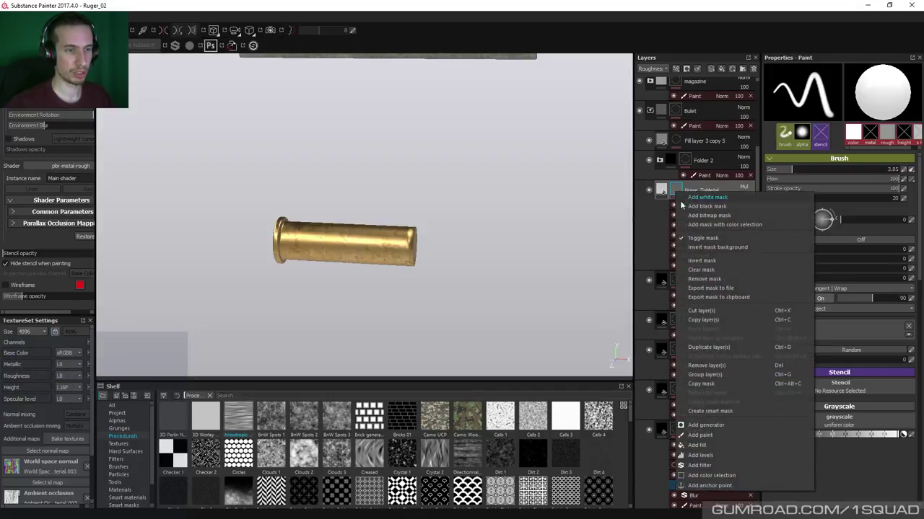
pyautogui.click(709, 433)
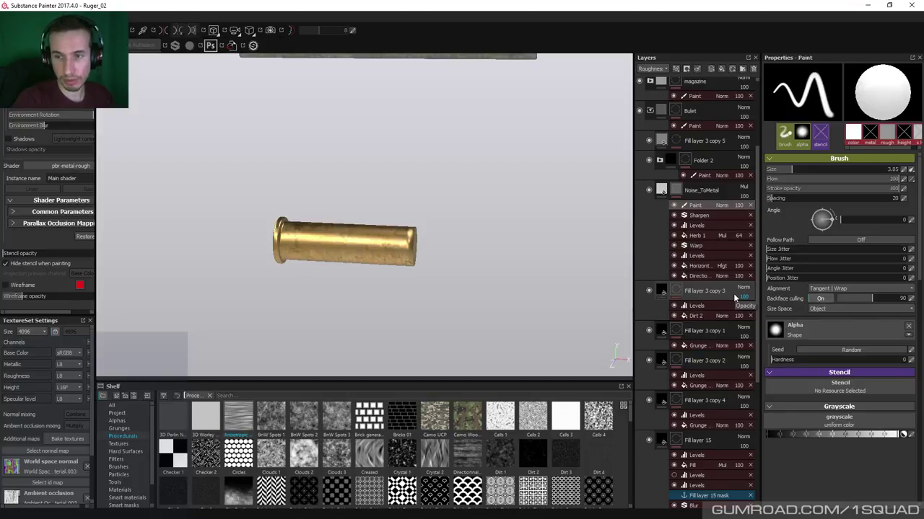
pyautogui.moveTo(401, 249)
pyautogui.keyDown('ctrl'); pyautogui.mouseDown(button='right')
pyautogui.moveTo(382, 251)
pyautogui.moveTo(393, 254)
pyautogui.mouseUp(button='right'); pyautogui.keyUp('ctrl')
pyautogui.moveTo(394, 254)
pyautogui.keyDown('alt'); pyautogui.mouseDown()
pyautogui.moveTo(404, 289)
pyautogui.moveTo(324, 346)
pyautogui.mouseUp(); pyautogui.keyUp('alt')
pyautogui.keyDown('alt'); pyautogui.moveTo(324, 346); pyautogui.dragTo(334, 309, button='right'); pyautogui.keyUp('alt')
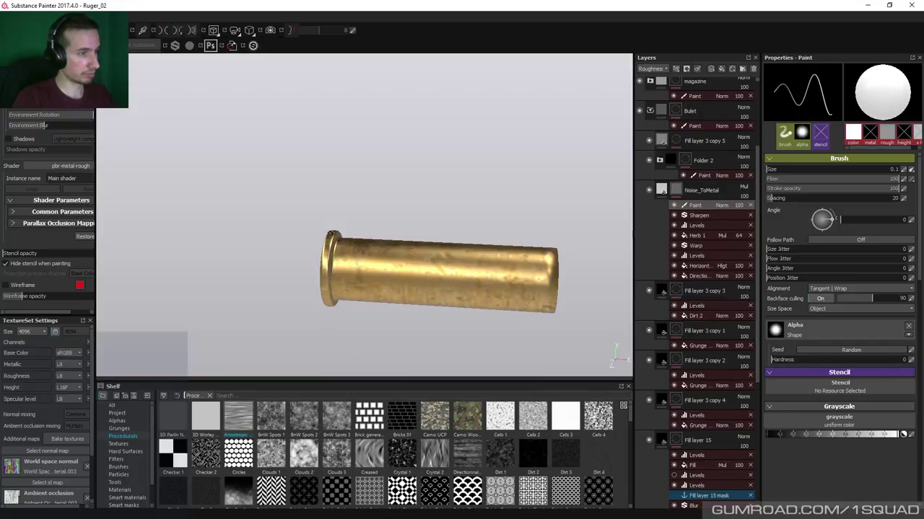
# Set the brush Size Space to Viewport while viewing the casing's base and primer
pyautogui.keyDown('alt'); pyautogui.moveTo(330, 238); pyautogui.dragTo(431, 253); pyautogui.keyUp('alt')
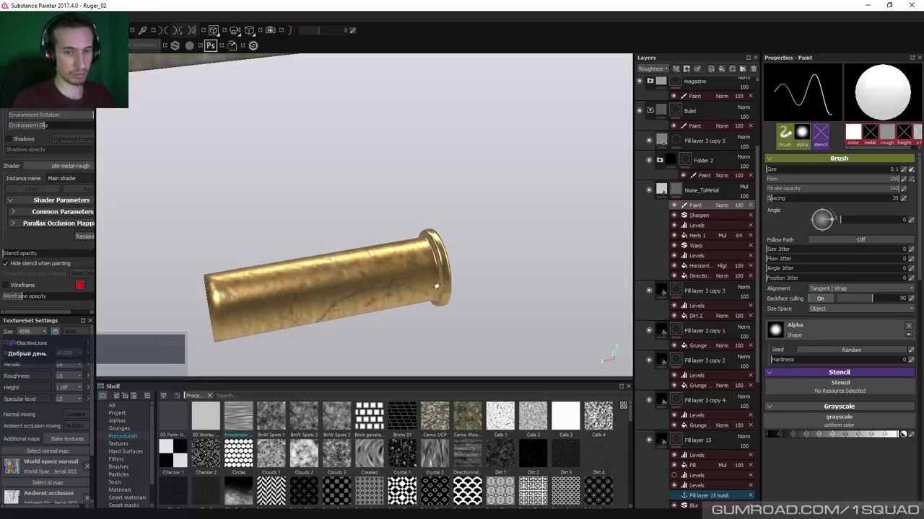
pyautogui.keyDown('alt'); pyautogui.moveTo(437, 285); pyautogui.dragTo(412, 245); pyautogui.keyUp('alt')
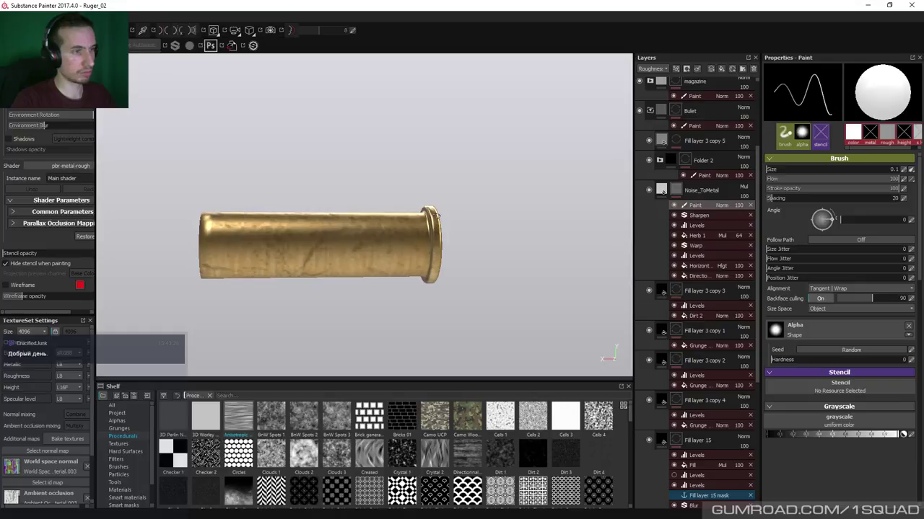
pyautogui.keyDown('alt'); pyautogui.moveTo(433, 277); pyautogui.dragTo(408, 246); pyautogui.keyUp('alt')
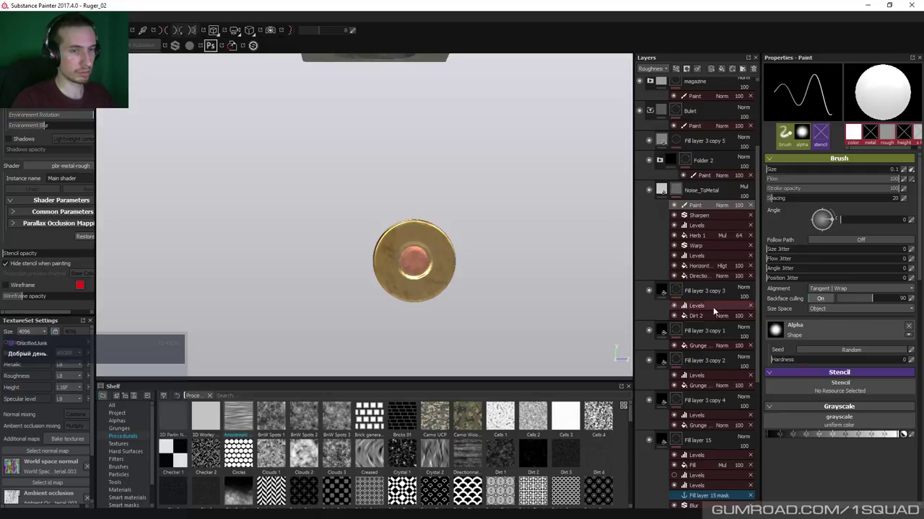
pyautogui.click(827, 309)
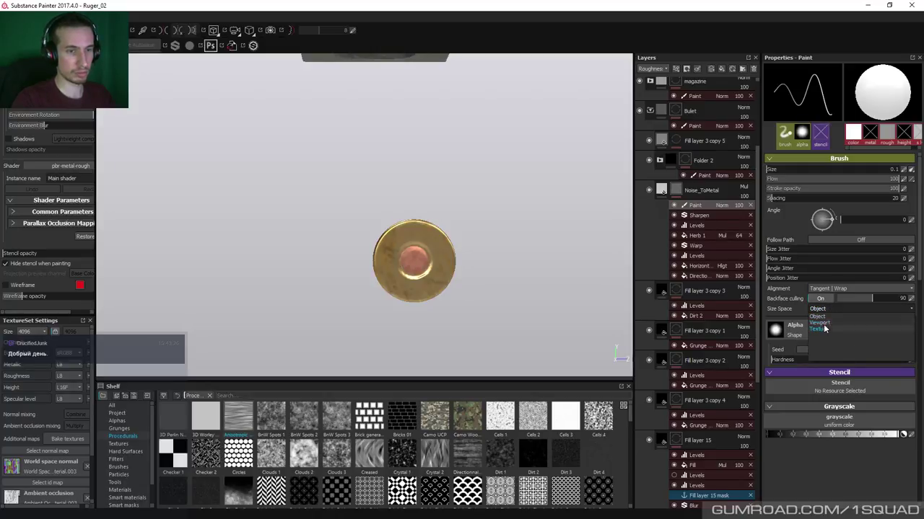
pyautogui.click(823, 323)
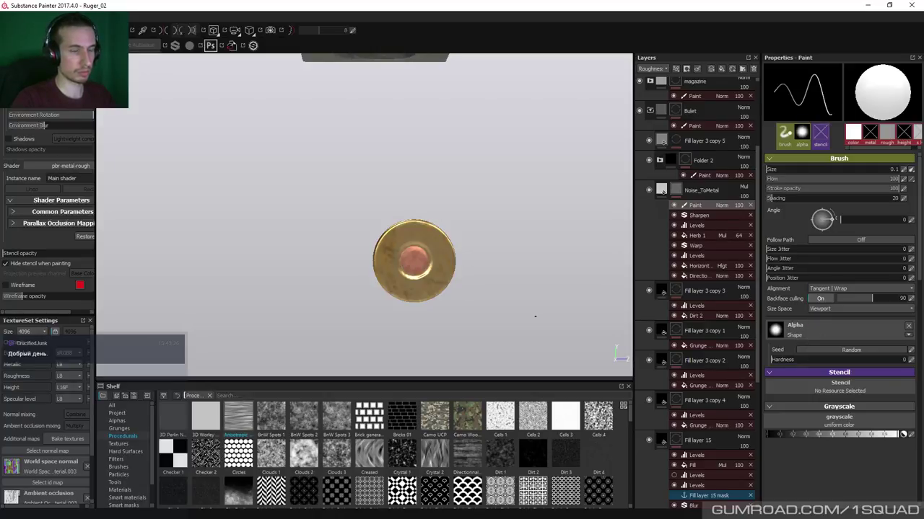
# Adjust the brush size with the bracket keys while orbiting around the casing's side and end
pyautogui.press(']')
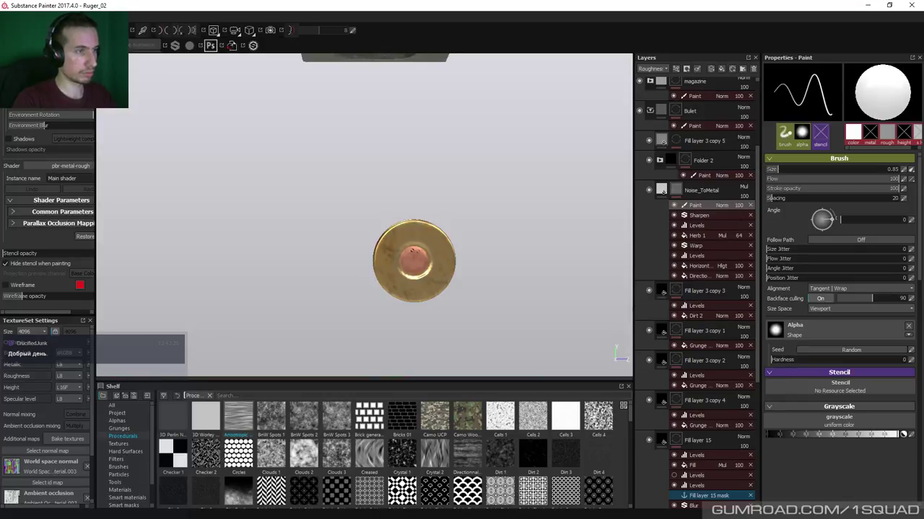
pyautogui.press(']')
pyautogui.press(']')
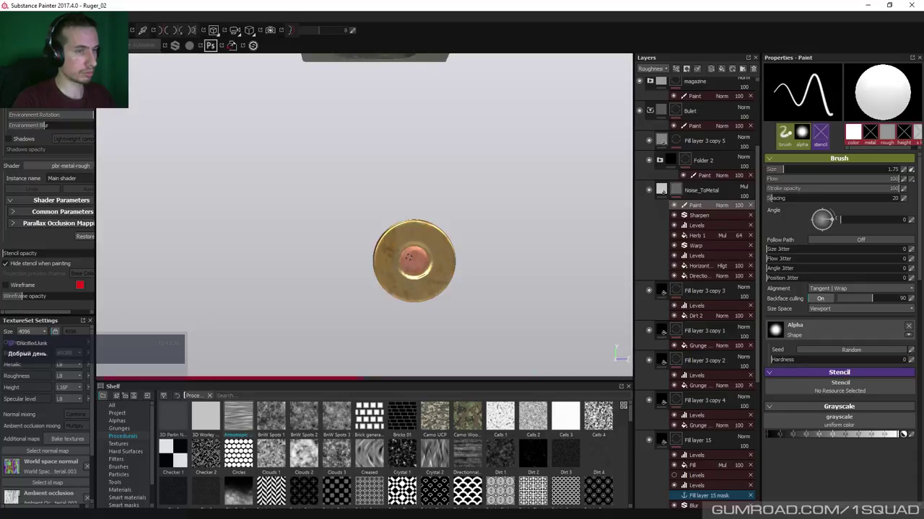
pyautogui.keyDown('alt'); pyautogui.moveTo(414, 261); pyautogui.dragTo(262, 259); pyautogui.keyUp('alt')
pyautogui.scroll(5, 407, 296)
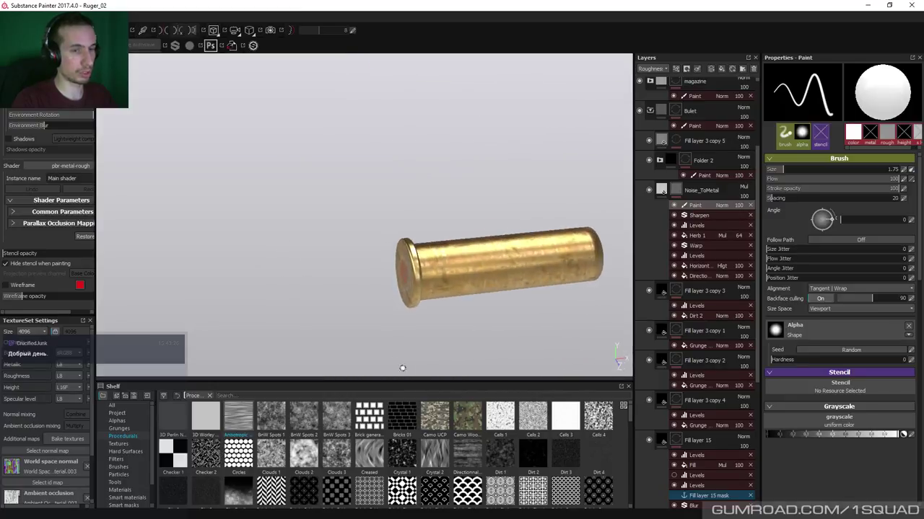
pyautogui.keyDown('alt'); pyautogui.moveTo(406, 296); pyautogui.dragTo(419, 319); pyautogui.keyUp('alt')
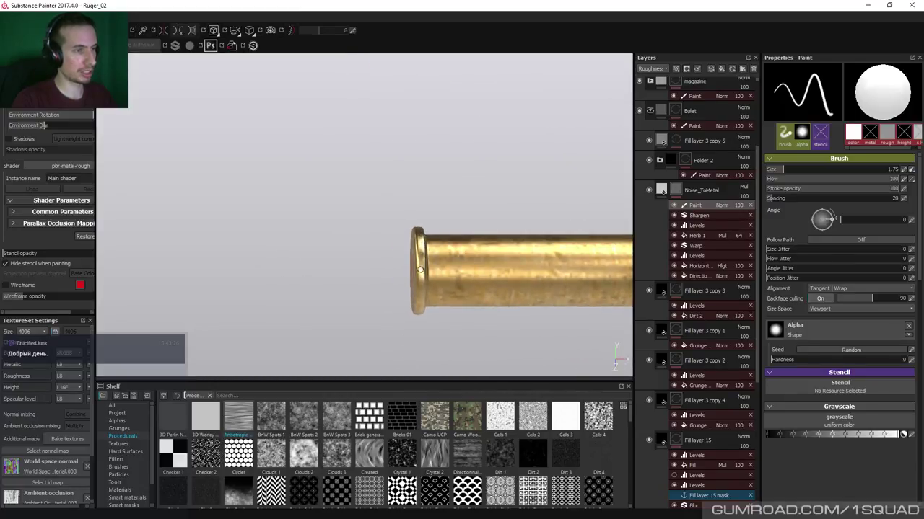
pyautogui.scroll(-5, 394, 260)
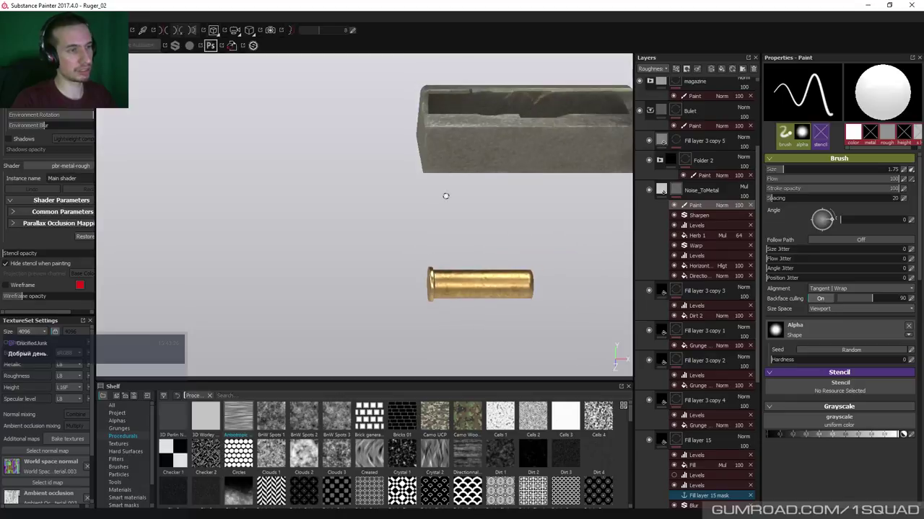
pyautogui.keyDown('alt'); pyautogui.moveTo(394, 260); pyautogui.dragTo(449, 264); pyautogui.keyUp('alt')
pyautogui.scroll(3, 430, 344)
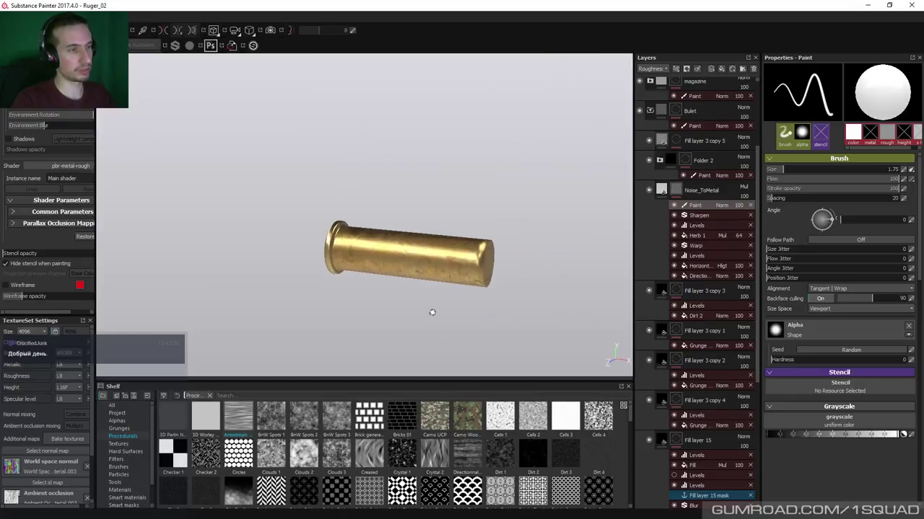
pyautogui.keyDown('alt'); pyautogui.moveTo(431, 344); pyautogui.dragTo(483, 265); pyautogui.keyUp('alt')
pyautogui.press('[')
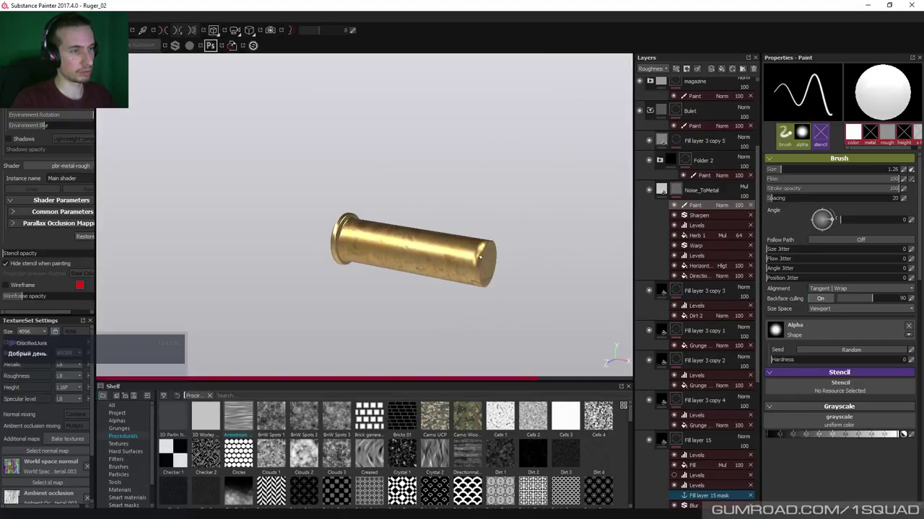
pyautogui.moveTo(494, 235)
pyautogui.keyDown('alt'); pyautogui.mouseDown()
pyautogui.moveTo(469, 278)
pyautogui.moveTo(532, 268)
pyautogui.moveTo(483, 263)
pyautogui.moveTo(499, 220)
pyautogui.moveTo(484, 286)
pyautogui.moveTo(407, 298)
pyautogui.mouseUp(); pyautogui.keyUp('alt')
pyautogui.press(']')
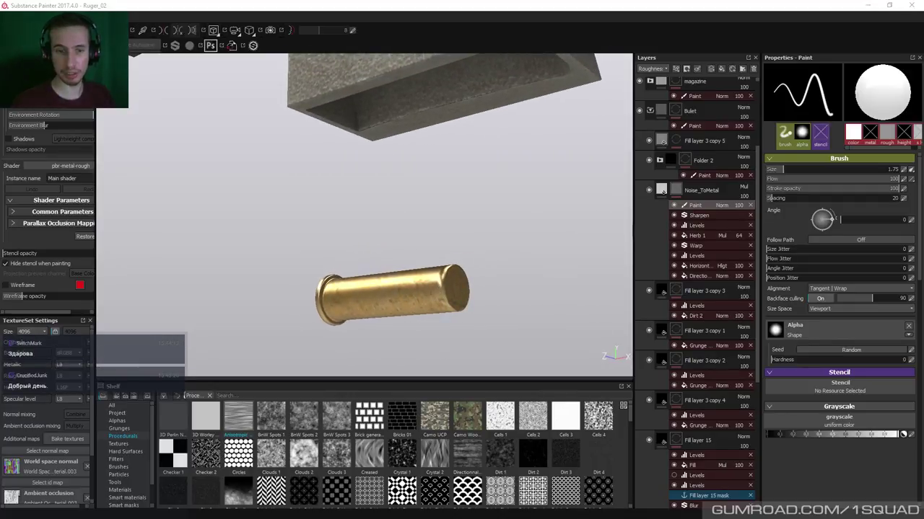
pyautogui.keyDown('alt'); pyautogui.moveTo(419, 241); pyautogui.dragTo(436, 268); pyautogui.keyUp('alt')
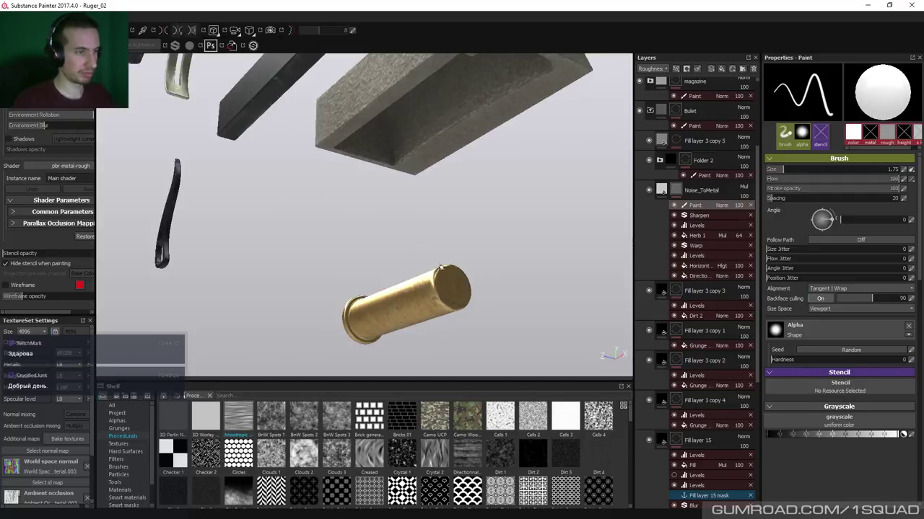
pyautogui.keyDown('alt'); pyautogui.moveTo(474, 301); pyautogui.dragTo(322, 267); pyautogui.keyUp('alt')
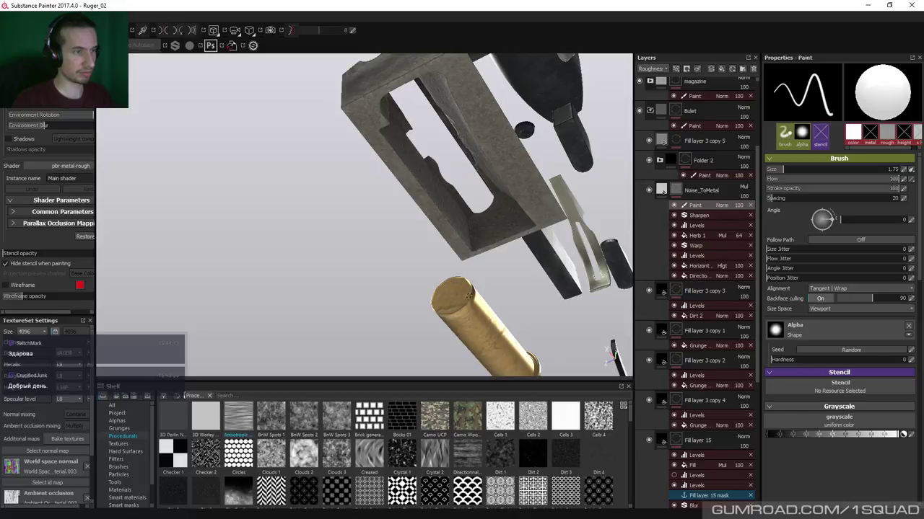
pyautogui.keyDown('alt'); pyautogui.moveTo(470, 295); pyautogui.dragTo(489, 272); pyautogui.keyUp('alt')
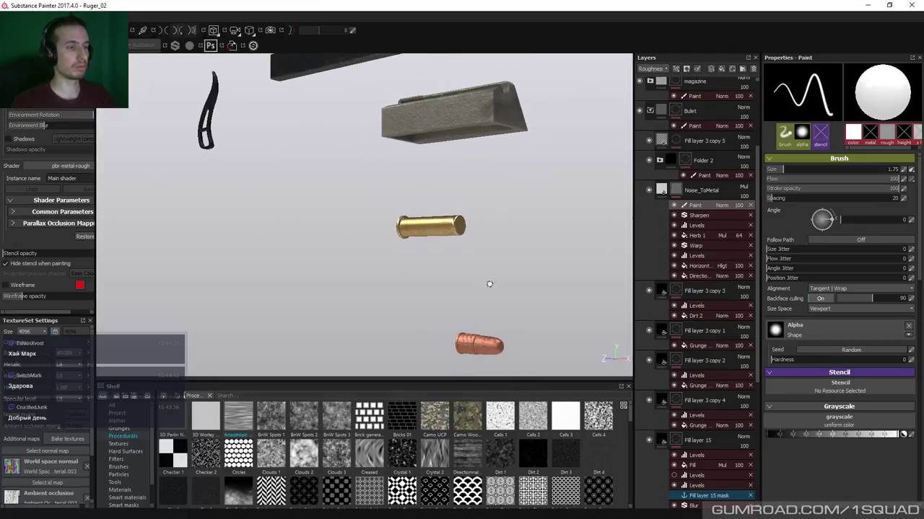
pyautogui.keyDown('alt'); pyautogui.moveTo(489, 271); pyautogui.dragTo(490, 180, button='middle'); pyautogui.keyUp('alt')
pyautogui.scroll(5, 495, 327)
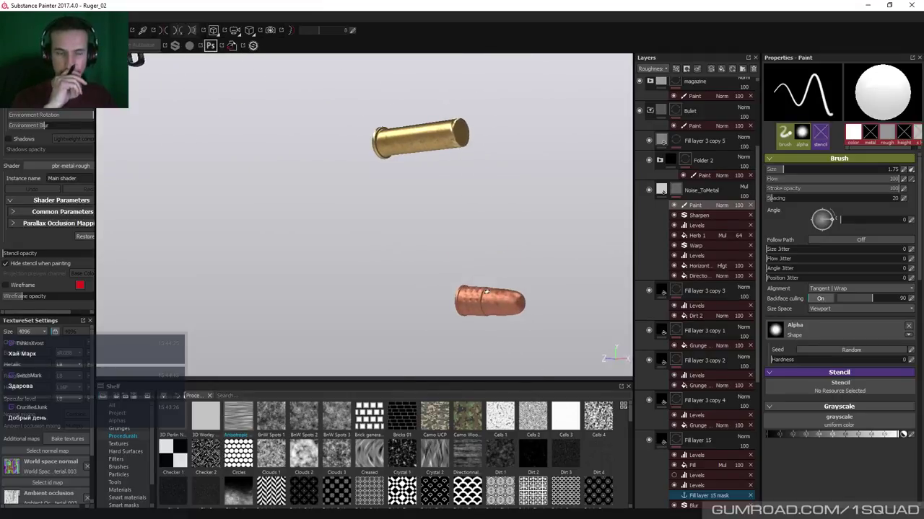
# Set Noise_ToMetal's base colour value to 0.879 after trying 0.932, then close the picker
pyautogui.click(661, 189)
pyautogui.click(871, 225)
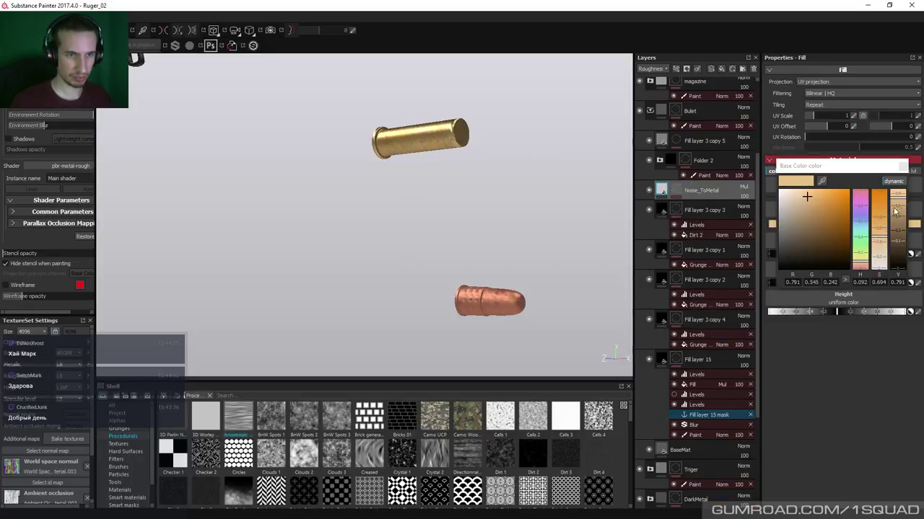
pyautogui.moveTo(899, 200); pyautogui.dragTo(897, 193)
pyautogui.keyDown('alt'); pyautogui.moveTo(483, 180); pyautogui.dragTo(451, 259); pyautogui.keyUp('alt')
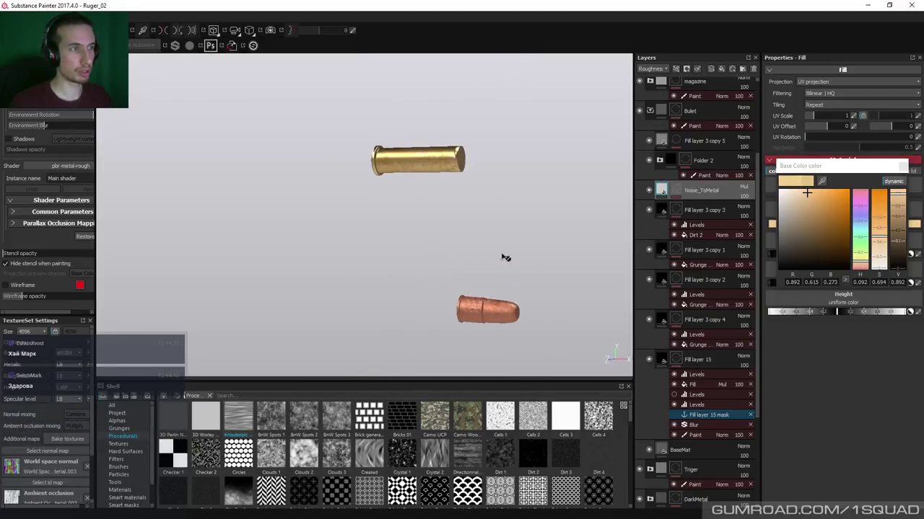
pyautogui.click(898, 195)
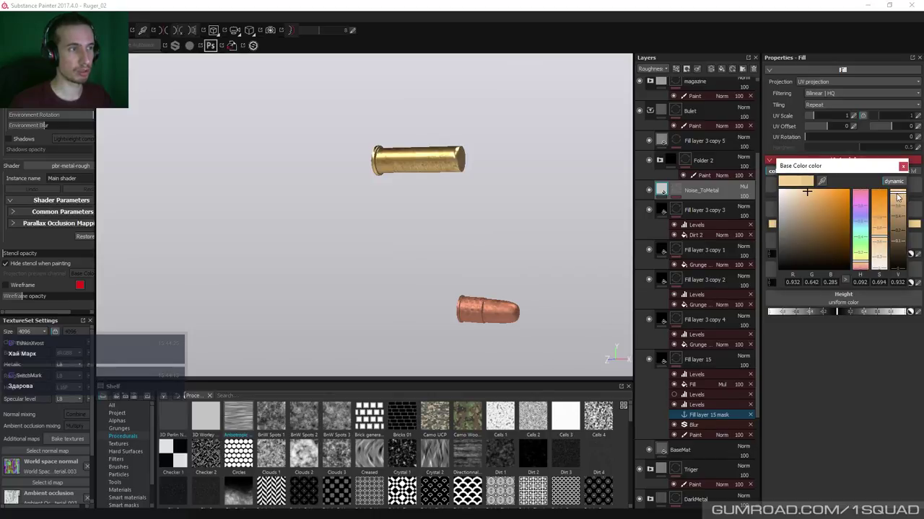
pyautogui.keyDown('alt'); pyautogui.moveTo(452, 247); pyautogui.dragTo(486, 246); pyautogui.keyUp('alt')
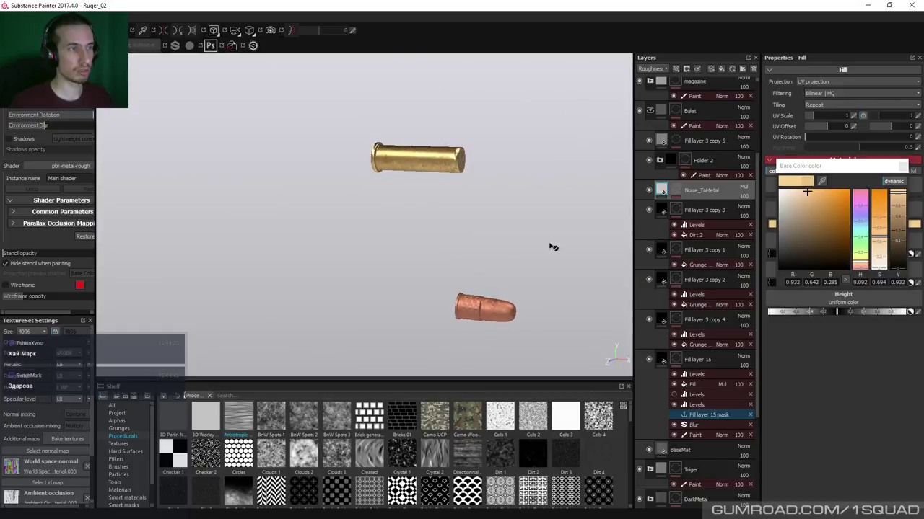
pyautogui.click(898, 197)
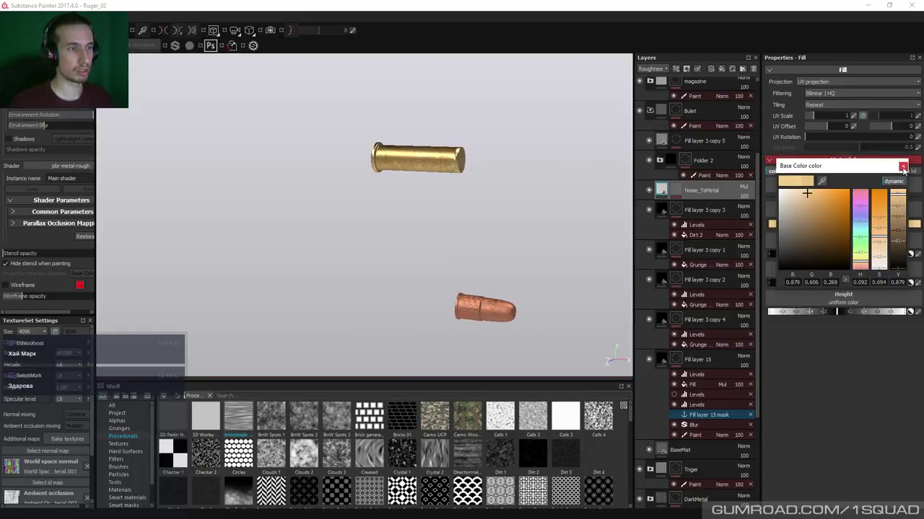
pyautogui.click(903, 166)
pyautogui.keyDown('alt'); pyautogui.moveTo(351, 223); pyautogui.dragTo(334, 206); pyautogui.keyUp('alt')
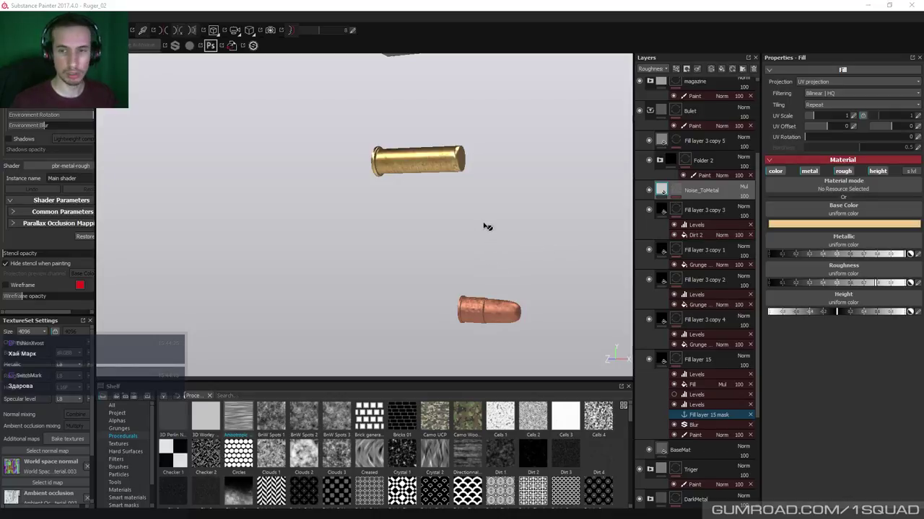
# Isolate the bullet, make Folder 2 visible and rename it to 'Part'
pyautogui.keyDown('alt'); pyautogui.moveTo(521, 214); pyautogui.dragTo(498, 255); pyautogui.keyUp('alt')
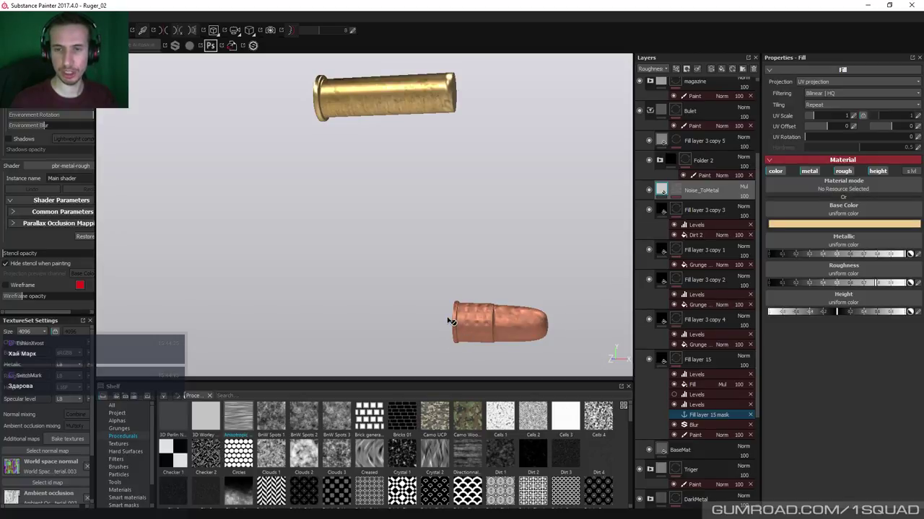
pyautogui.hotkey('alt', 'q')
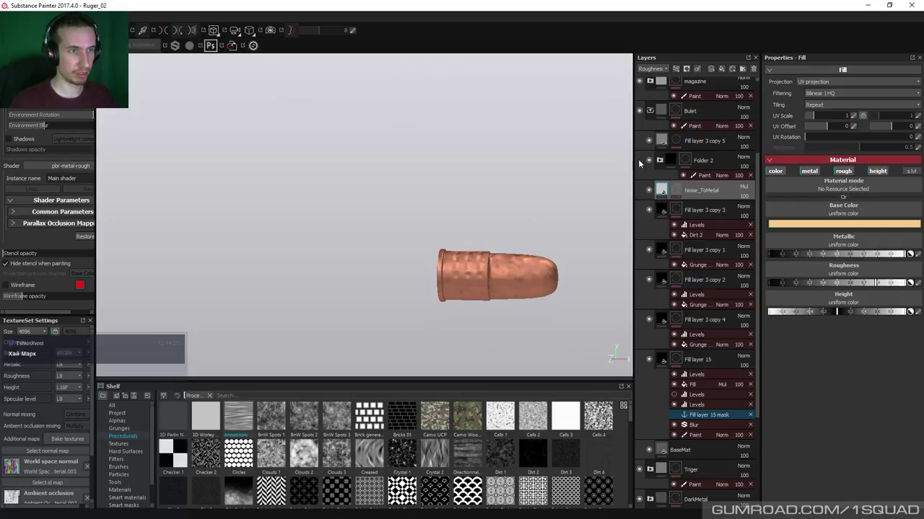
pyautogui.click(651, 160)
pyautogui.doubleClick(704, 160)
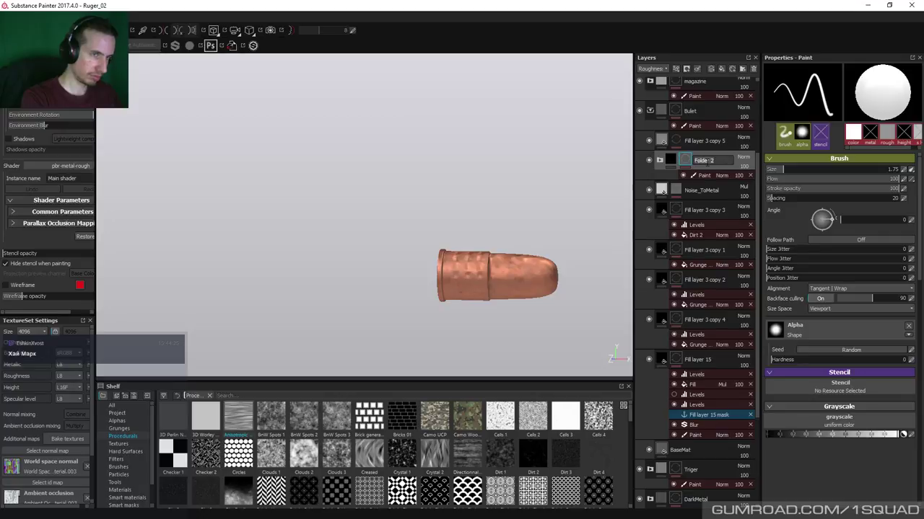
pyautogui.write('B')
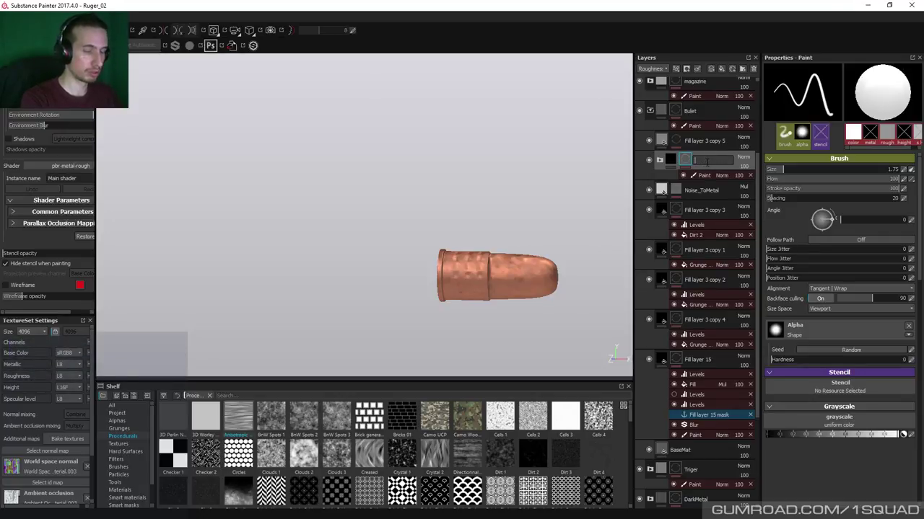
pyautogui.write('art')
pyautogui.press('Return')
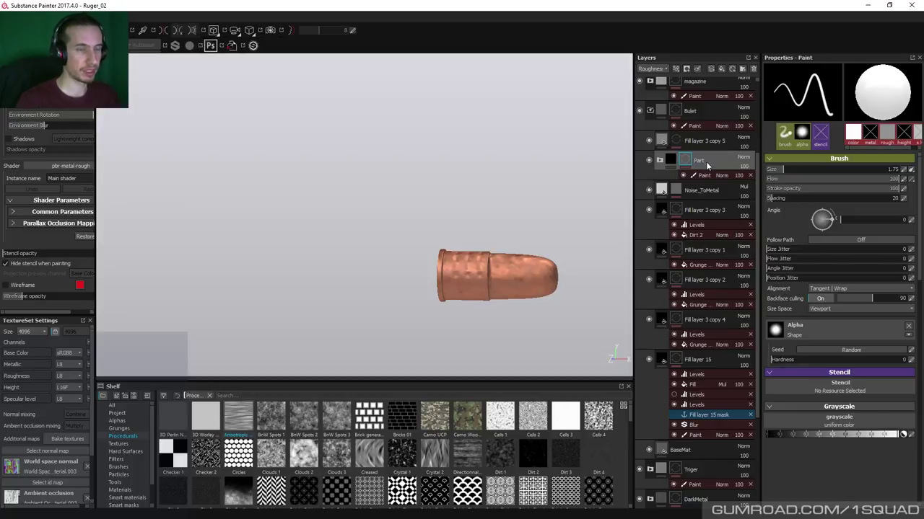
# Paste a copy of the Noise_ToMetal layer into the Part folder above Fill layer 3 copy
pyautogui.click(659, 163)
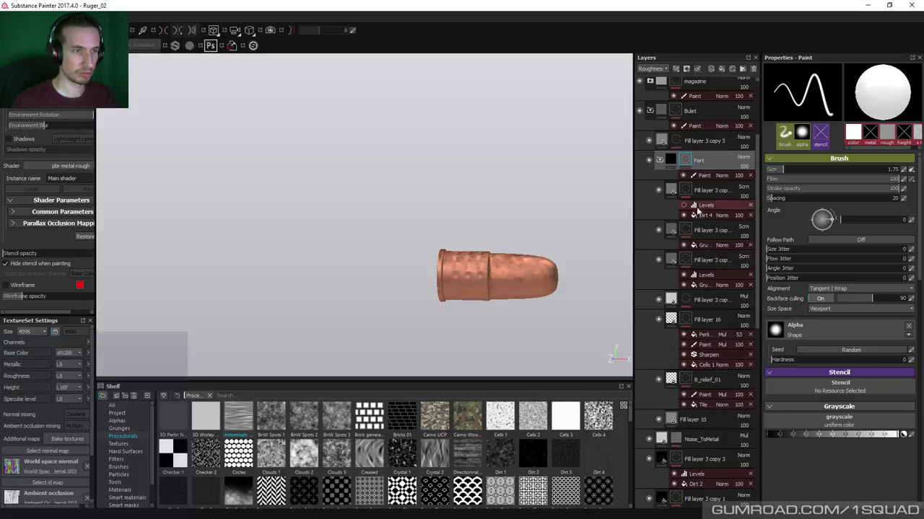
pyautogui.keyDown('alt'); pyautogui.click(685, 191); pyautogui.keyUp('alt')
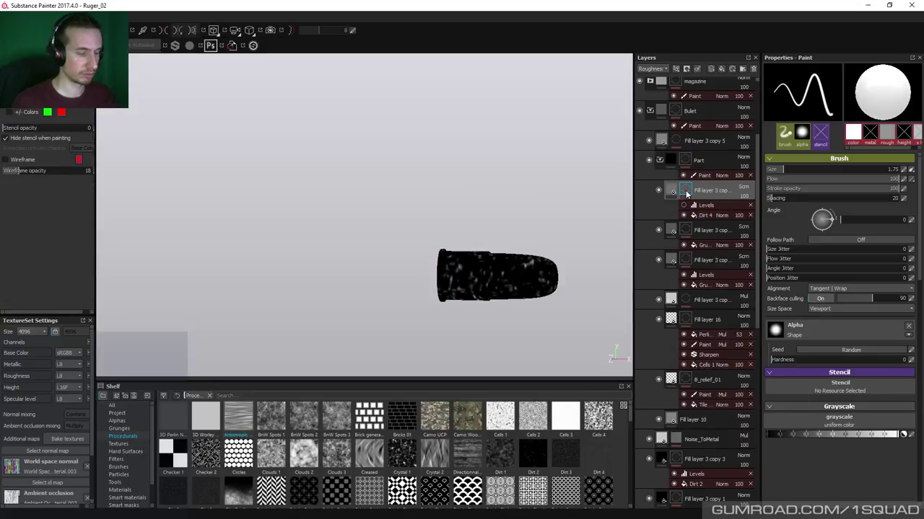
pyautogui.keyDown('alt'); pyautogui.click(686, 192); pyautogui.keyUp('alt')
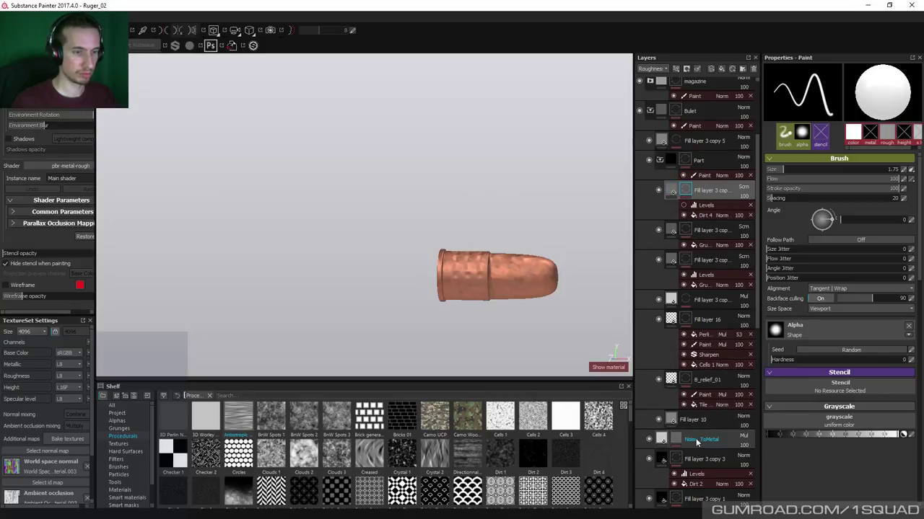
pyautogui.click(696, 438)
pyautogui.click(703, 200)
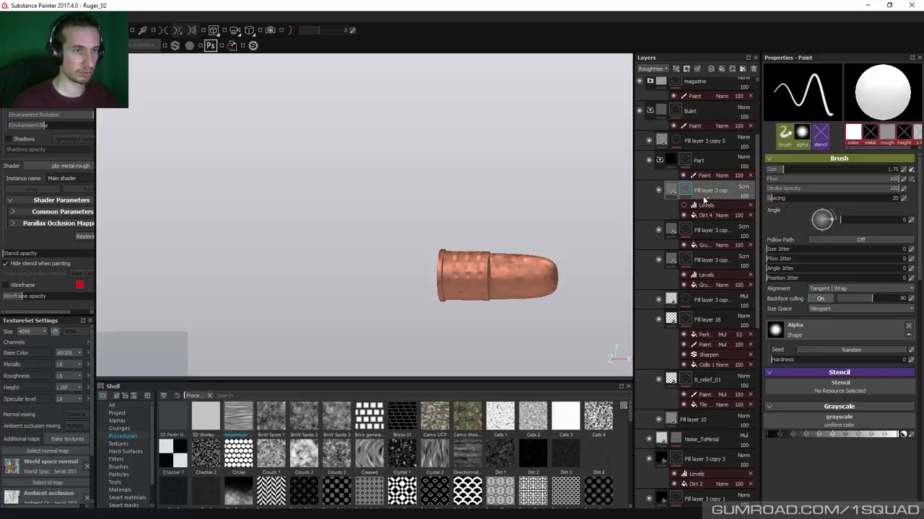
pyautogui.hotkey('ctrl', 'v')
# Rename the copied layer to 'ToMetal' and fill its mask with black
pyautogui.doubleClick(704, 191)
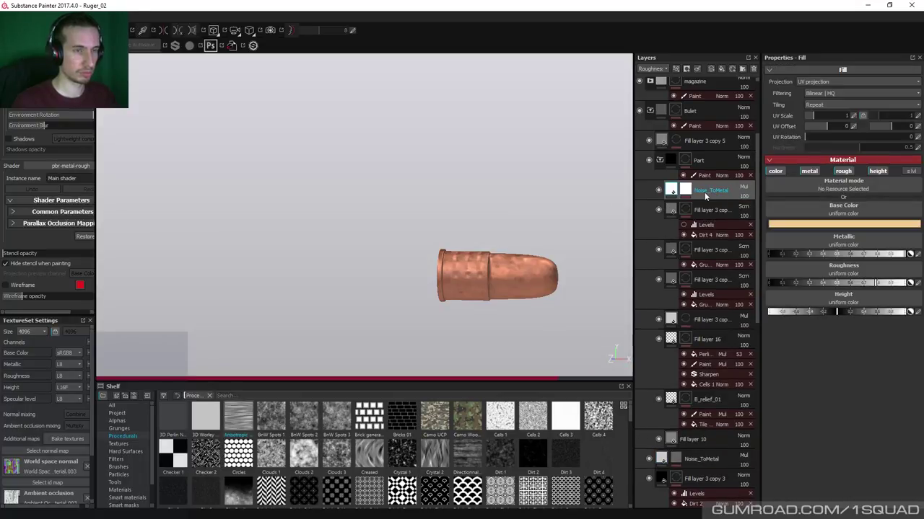
pyautogui.press('Return')
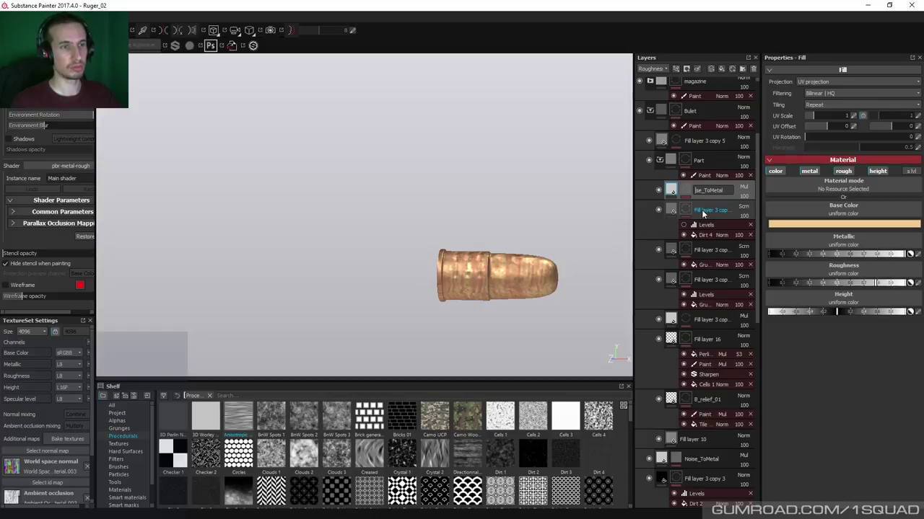
pyautogui.click(688, 192)
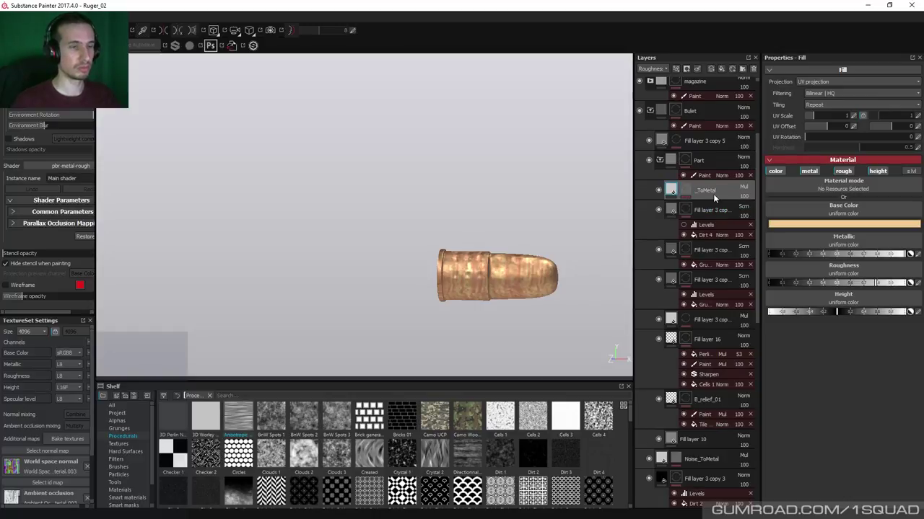
pyautogui.doubleClick(711, 192)
pyautogui.press('Return')
pyautogui.click(686, 190)
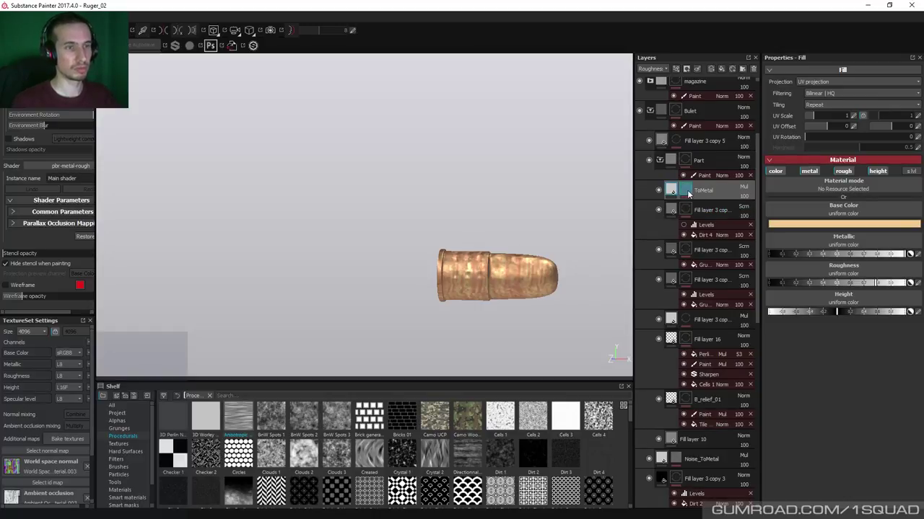
pyautogui.rightClick(683, 192)
pyautogui.click(705, 209)
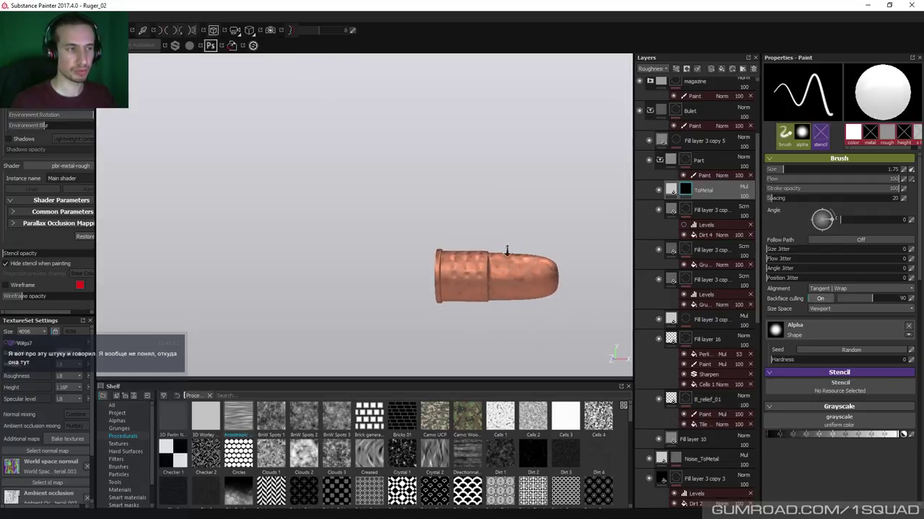
# Orbit around the bullet to check the result and collapse the Part folder
pyautogui.scroll(2, 501, 284)
pyautogui.keyDown('alt'); pyautogui.moveTo(526, 301); pyautogui.dragTo(424, 270); pyautogui.keyUp('alt')
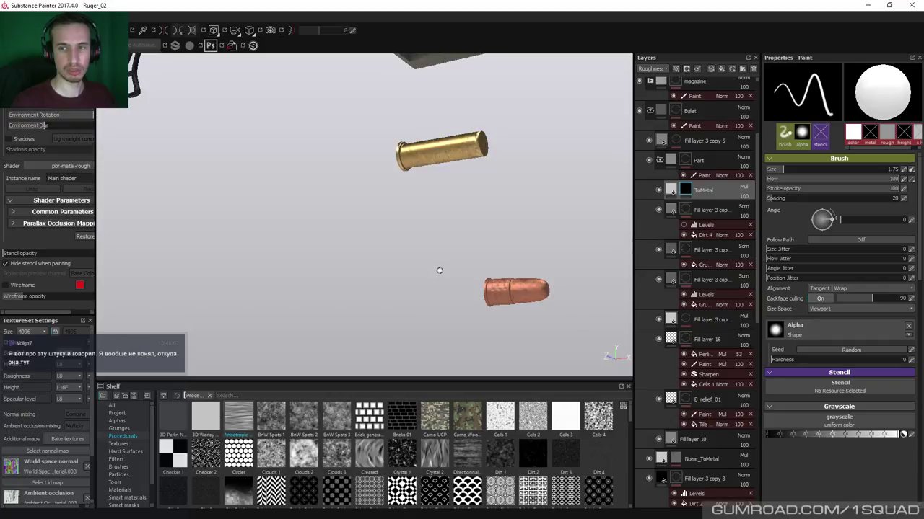
pyautogui.keyDown('alt'); pyautogui.moveTo(583, 267); pyautogui.dragTo(527, 265); pyautogui.keyUp('alt')
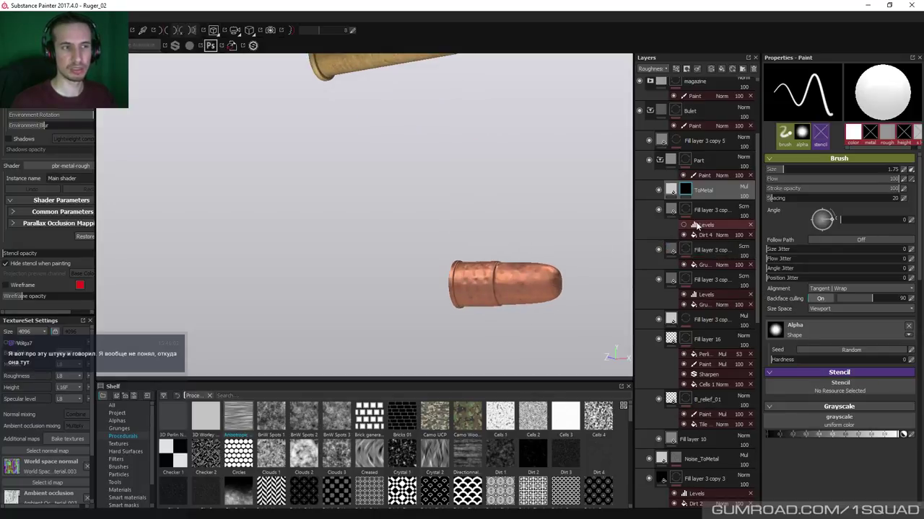
pyautogui.moveTo(684, 198); pyautogui.dragTo(707, 216)
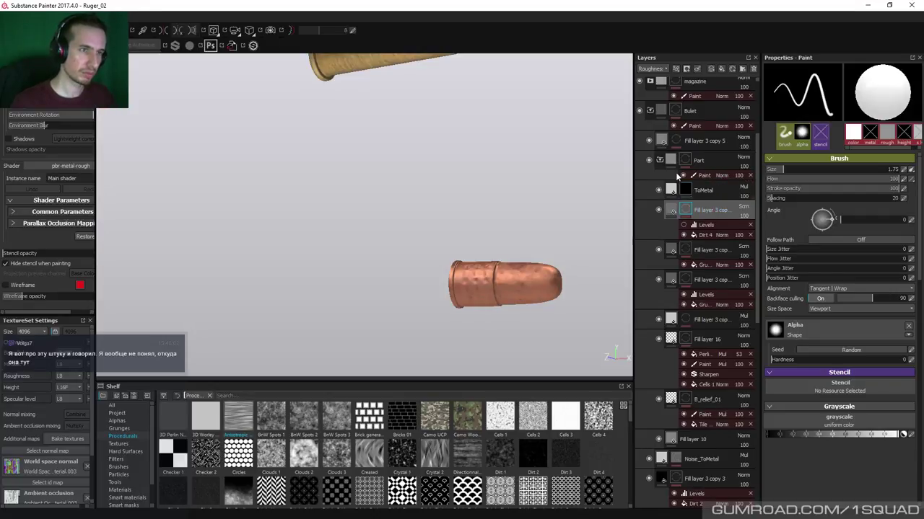
pyautogui.click(658, 160)
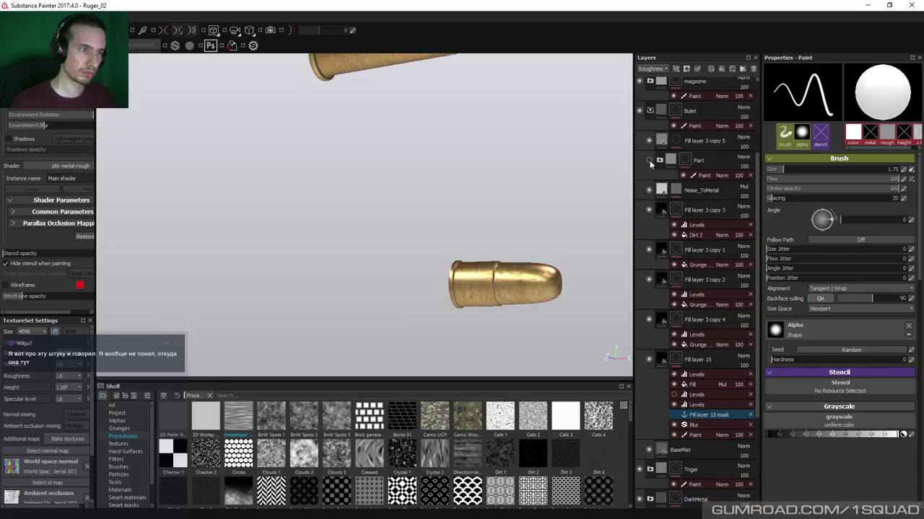
# Re-expand the Part folder and create an empty paint layer, Layer 2, directly beneath ToMetal
pyautogui.click(658, 161)
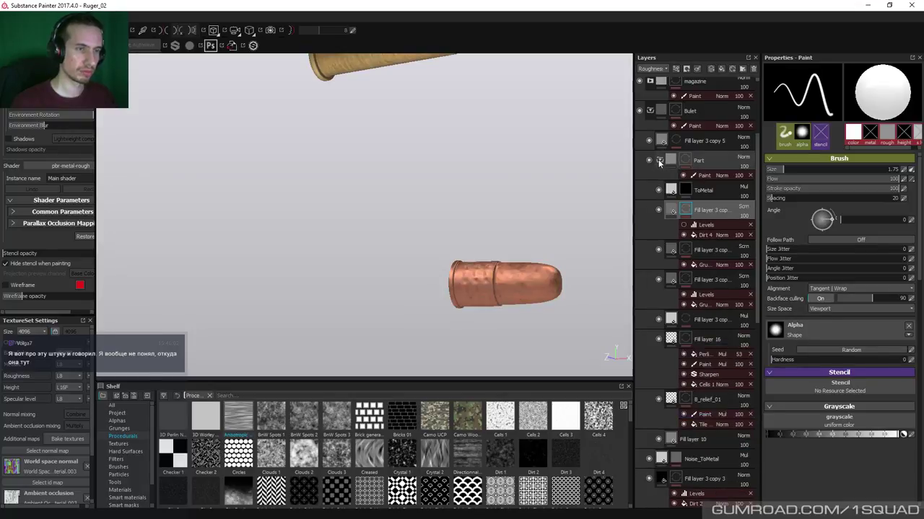
pyautogui.click(693, 440)
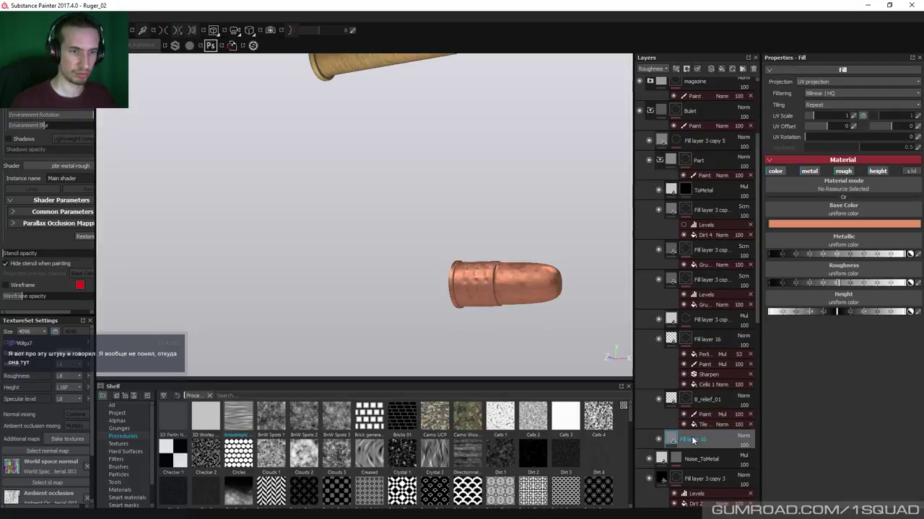
pyautogui.click(703, 191)
pyautogui.click(703, 209)
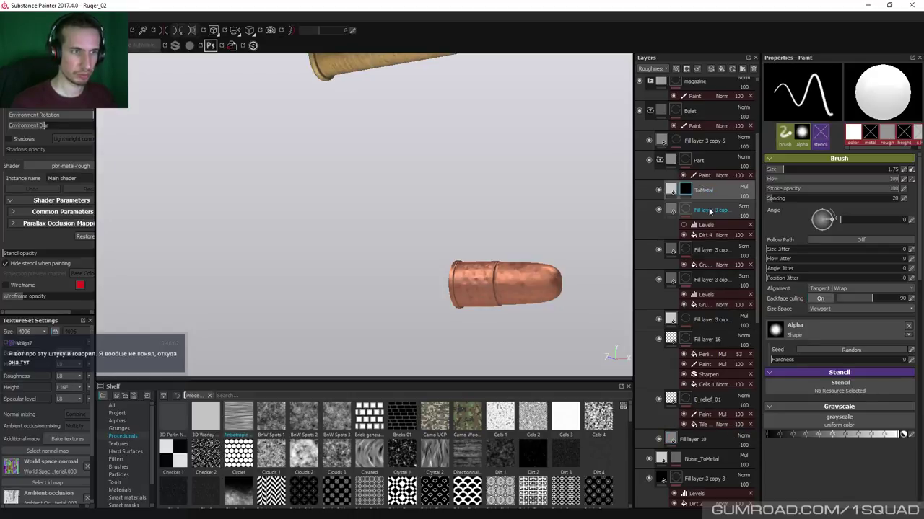
pyautogui.click(712, 70)
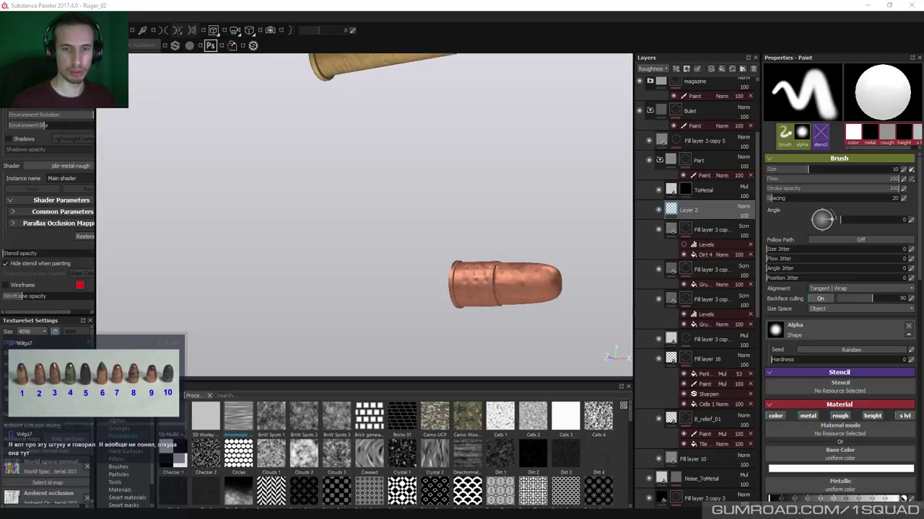
pyautogui.press('Print')
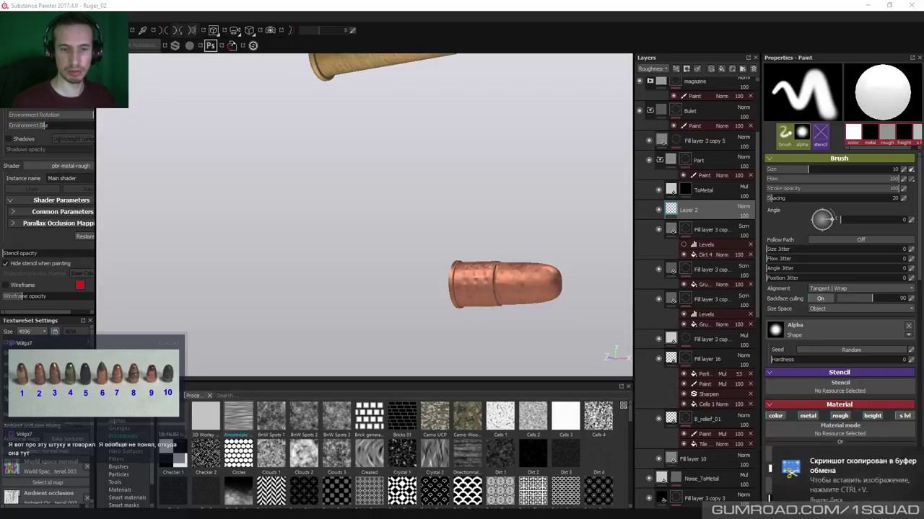
pyautogui.click(672, 460)
# Darken Fill layer 10's copper base colour to RGB 0.642 / 0.225 / 0.115
pyautogui.click(809, 222)
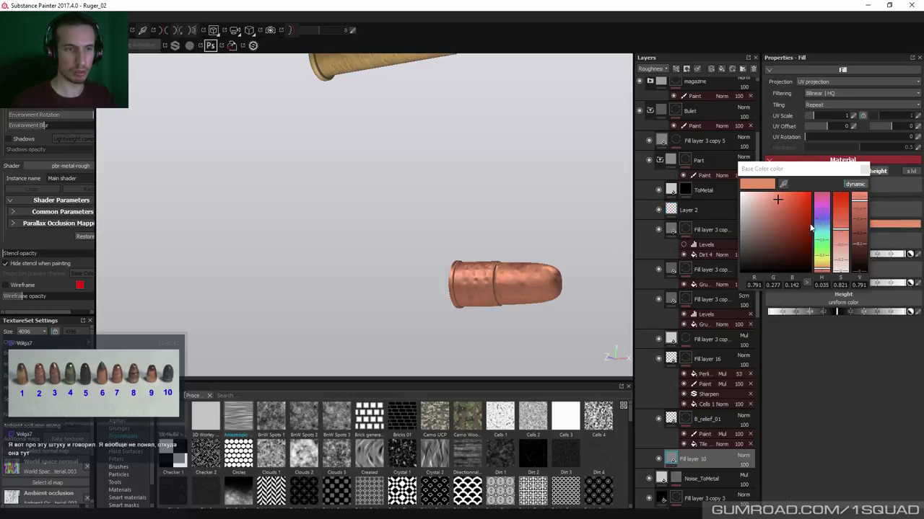
pyautogui.moveTo(768, 226); pyautogui.dragTo(765, 232)
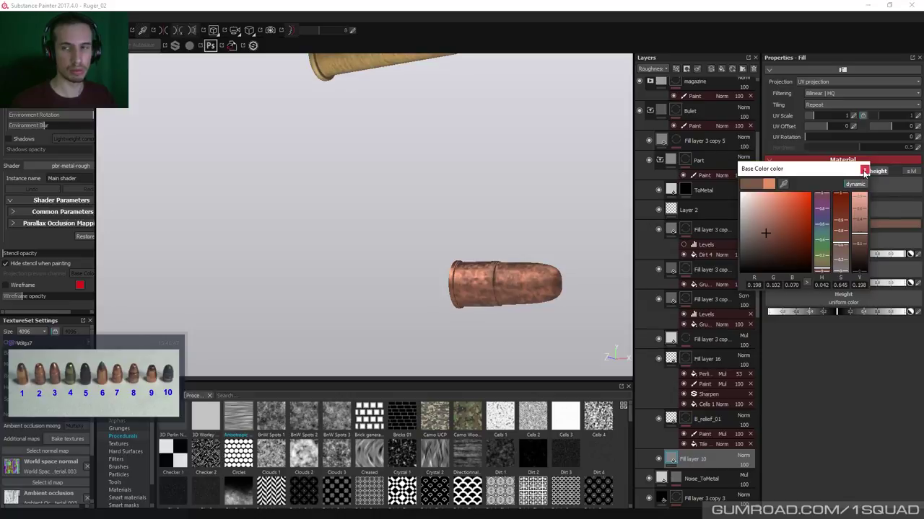
pyautogui.click(864, 170)
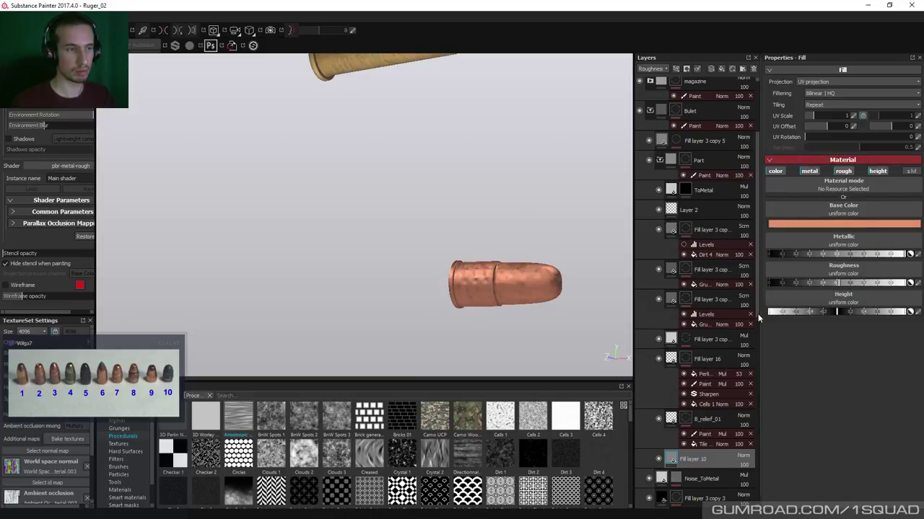
pyautogui.click(815, 224)
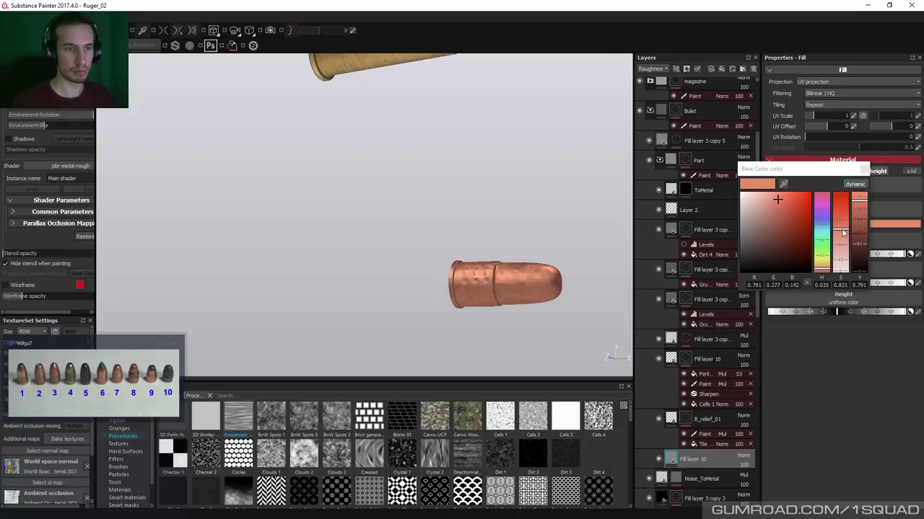
pyautogui.moveTo(857, 213); pyautogui.dragTo(861, 210)
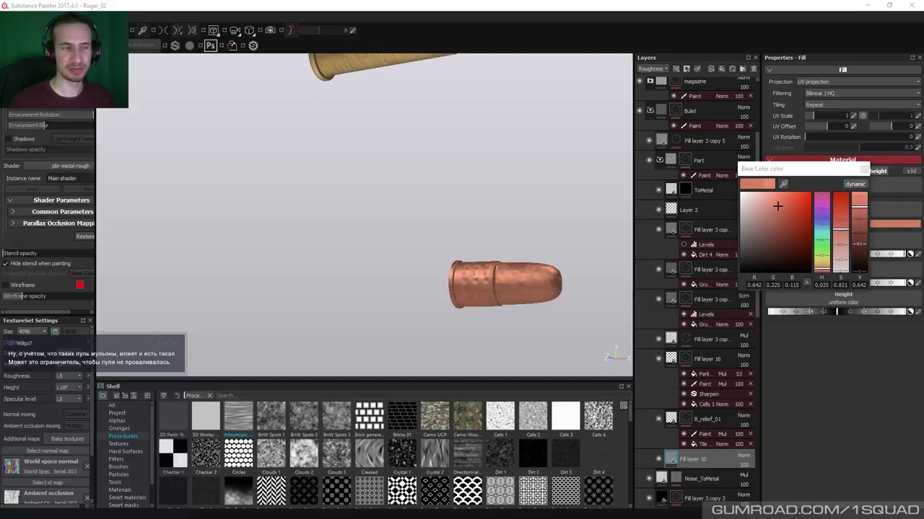
pyautogui.click(866, 170)
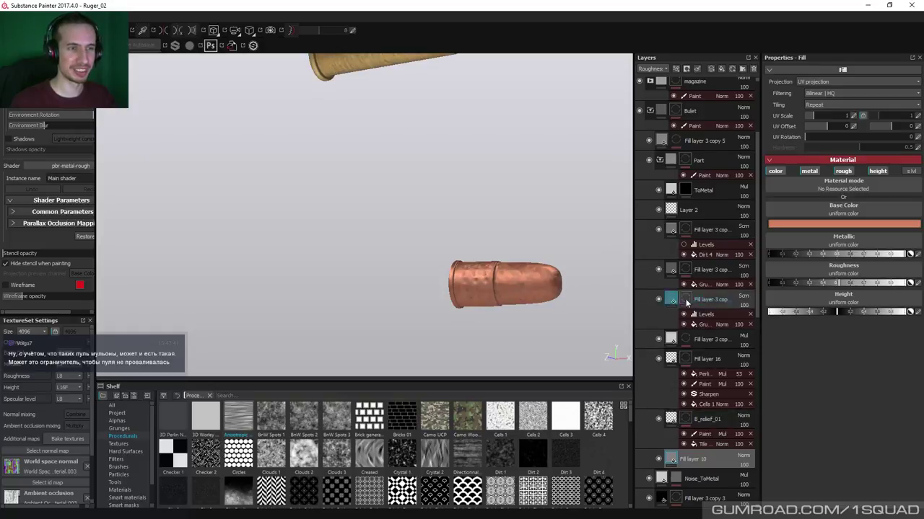
pyautogui.click(699, 210)
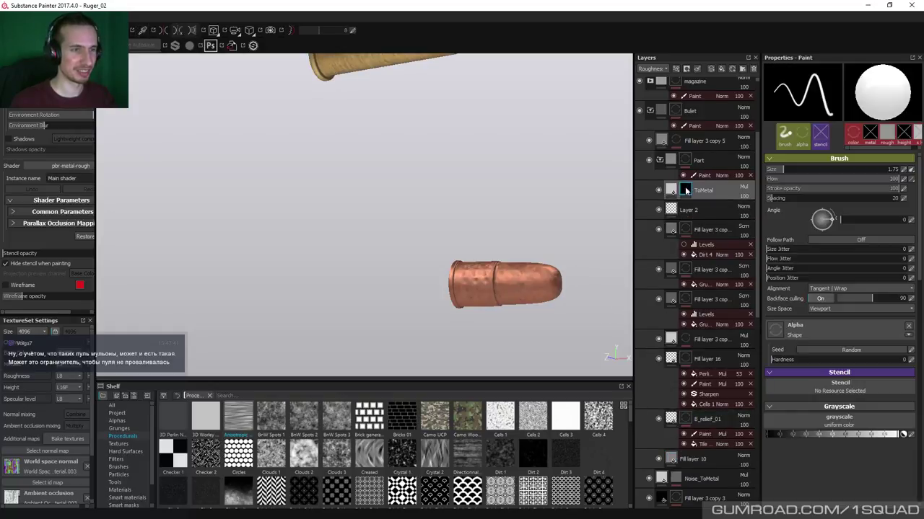
# Rename Layer 2 to SaveHM and add an anchor point to it
pyautogui.doubleClick(689, 210)
pyautogui.write('SaveHP')
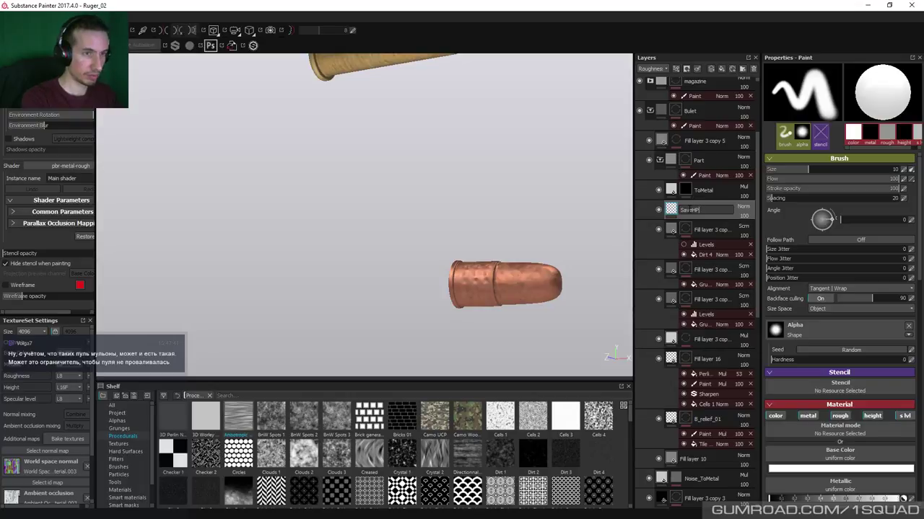
pyautogui.press('BackSpace')
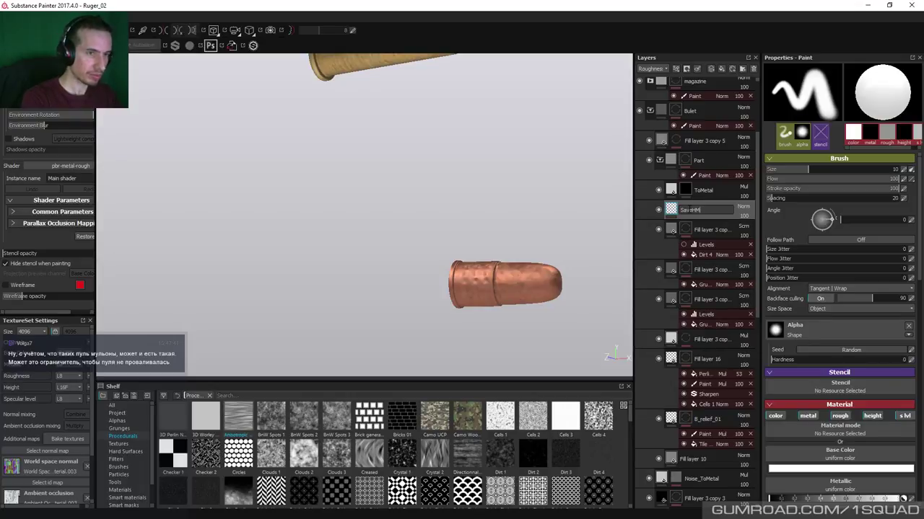
pyautogui.press('Return')
pyautogui.rightClick(687, 209)
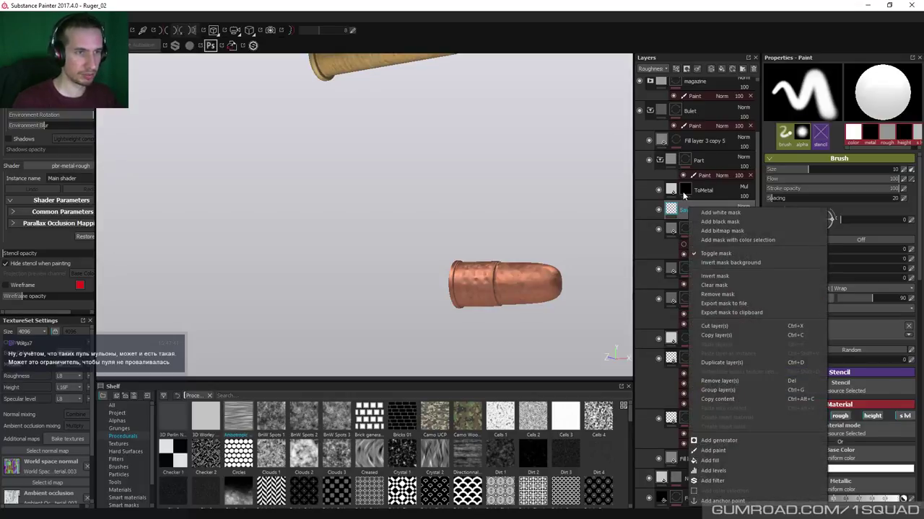
pyautogui.click(683, 192)
pyautogui.rightClick(674, 206)
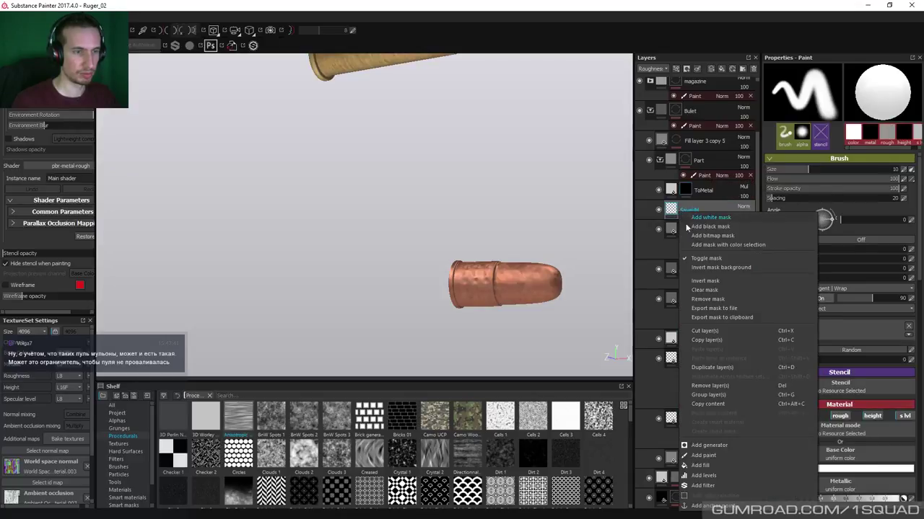
pyautogui.click(704, 503)
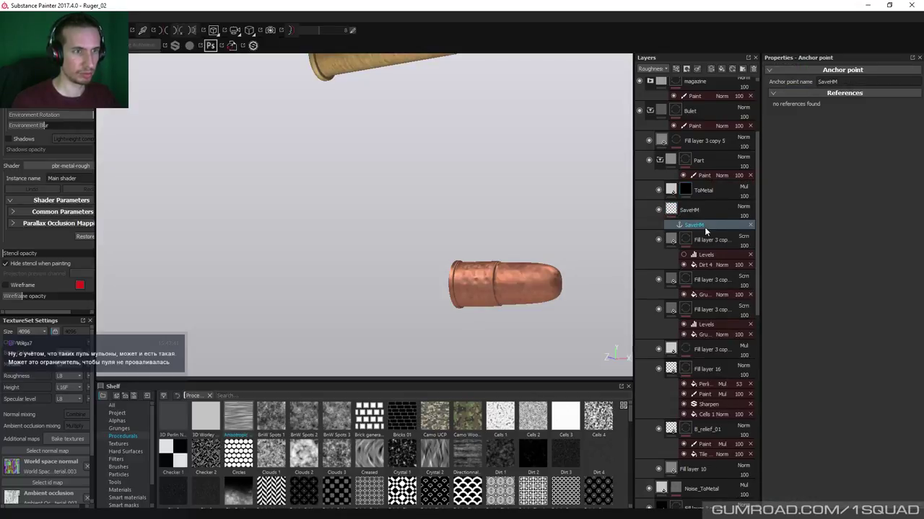
# In the Height channel, set SaveHM's blend mode to Passthrough
pyautogui.click(701, 211)
pyautogui.click(659, 70)
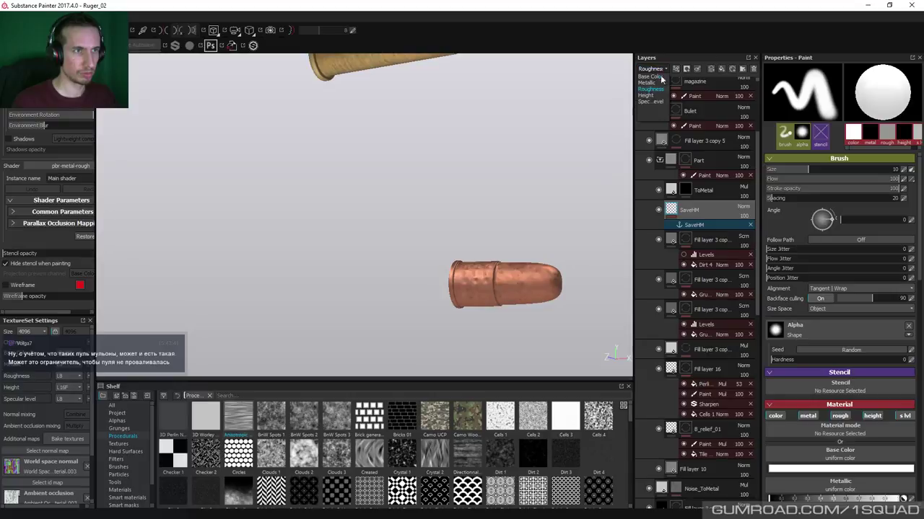
pyautogui.click(644, 95)
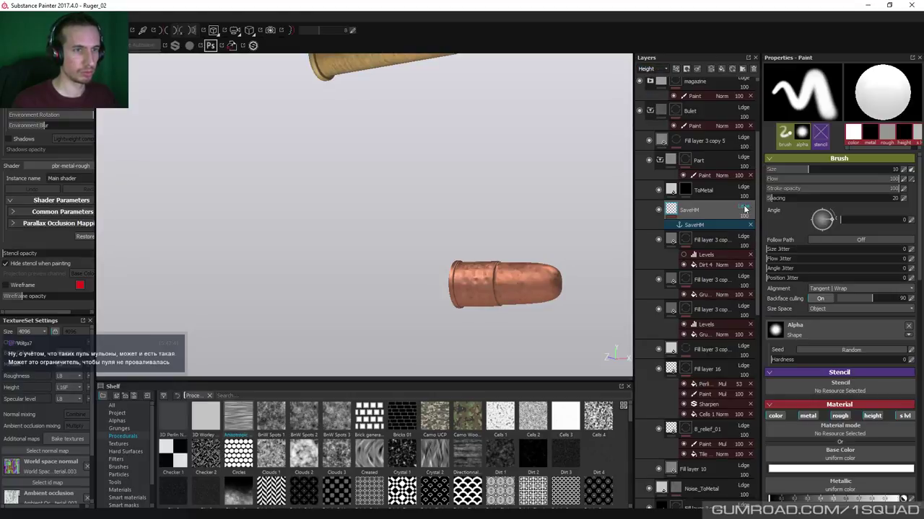
pyautogui.click(744, 208)
pyautogui.click(754, 225)
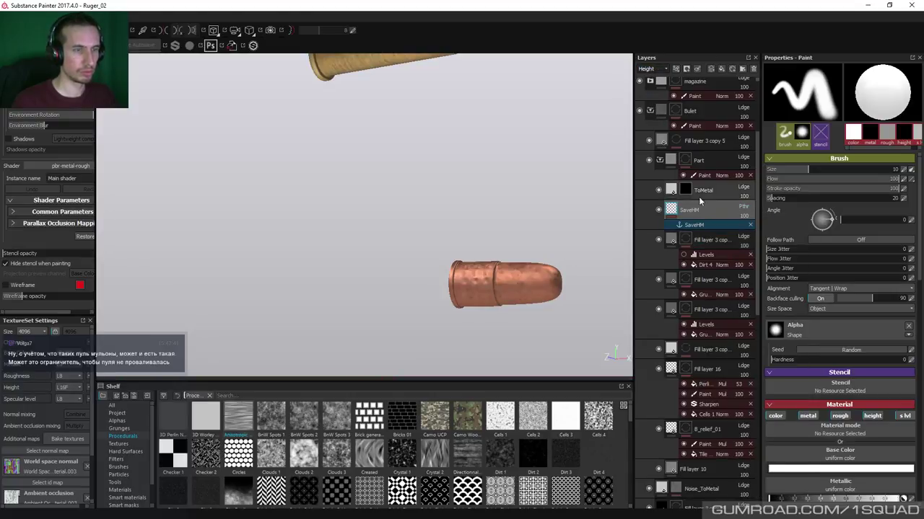
# Add a fill effect to ToMetal's mask
pyautogui.rightClick(687, 190)
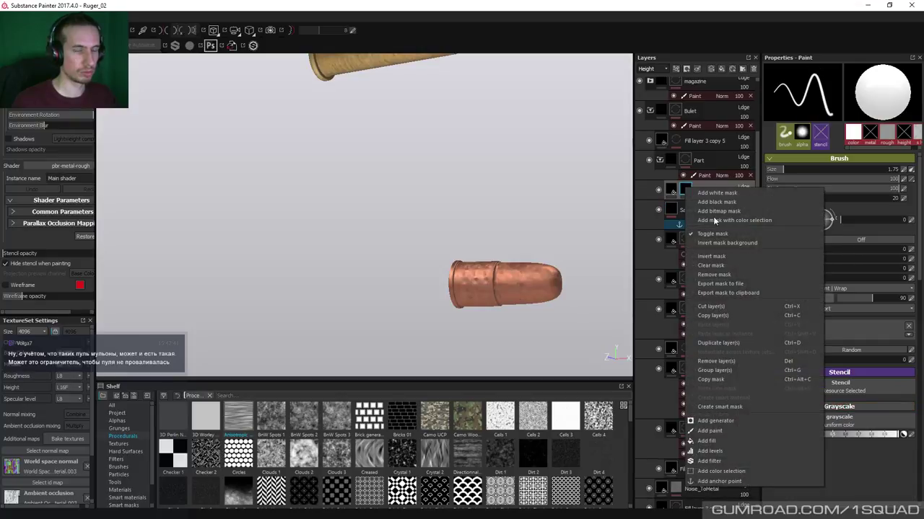
pyautogui.click(709, 441)
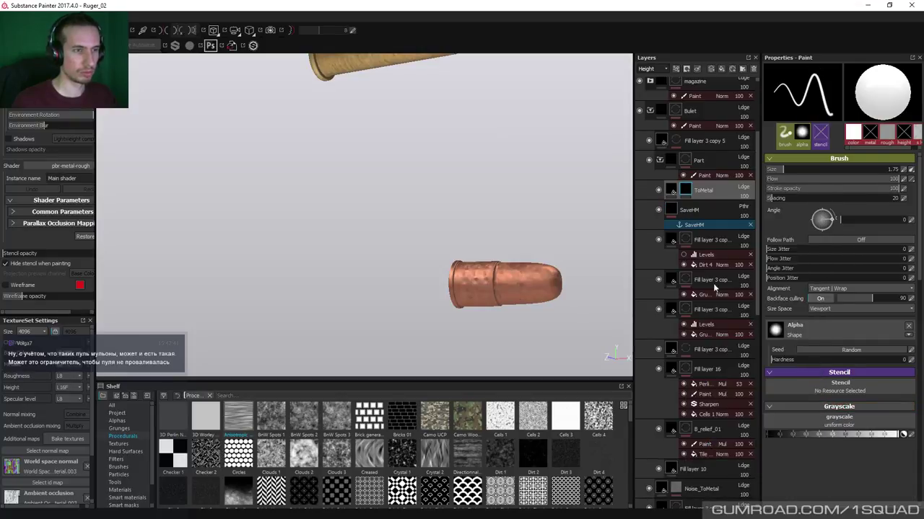
pyautogui.click(819, 179)
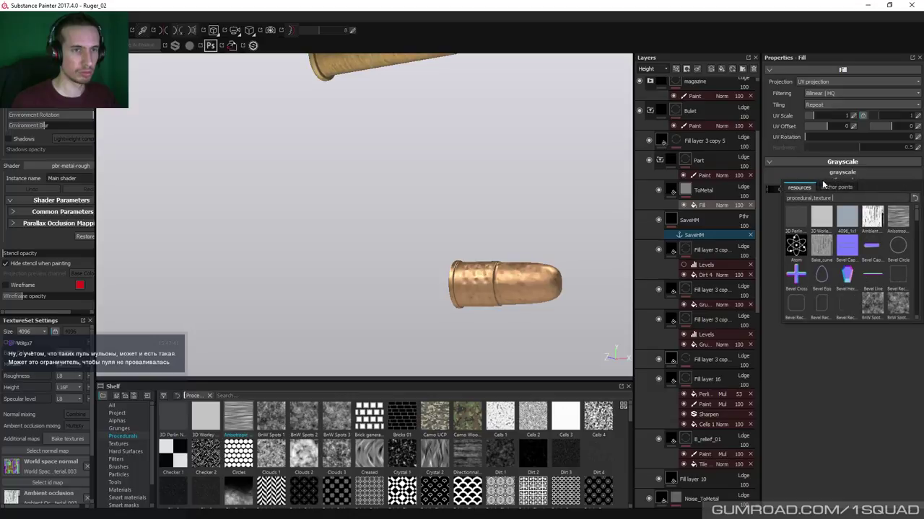
# Add an MG Mask Editor generator to ToMetal's mask
pyautogui.click(837, 188)
pyautogui.click(798, 188)
pyautogui.click(686, 193)
pyautogui.rightClick(686, 192)
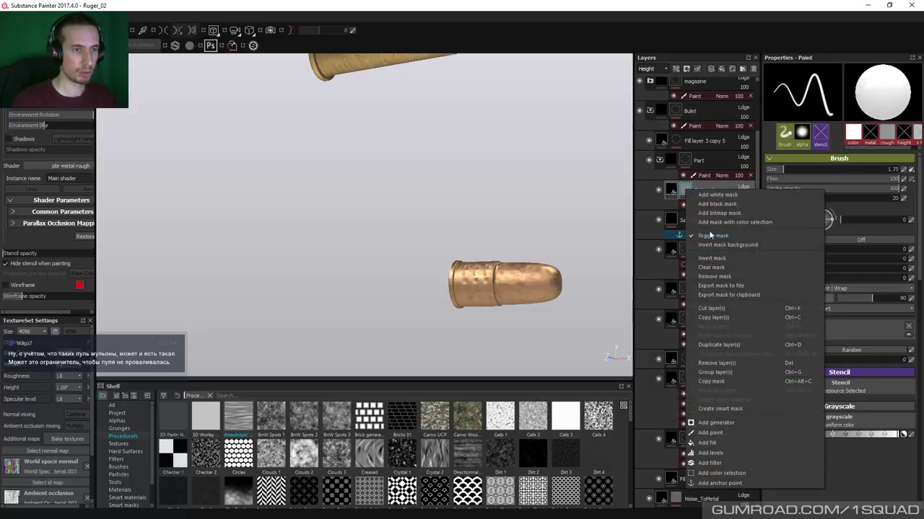
pyautogui.click(719, 422)
pyautogui.click(837, 88)
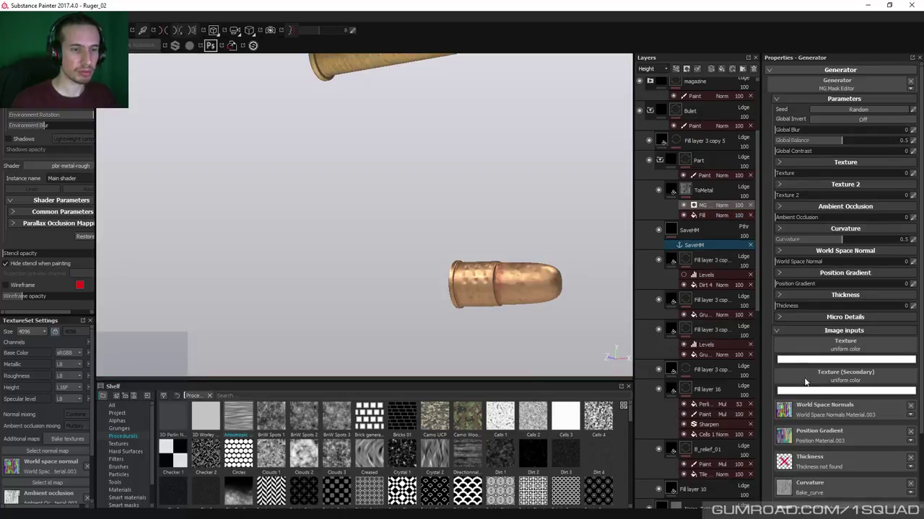
pyautogui.scroll(-3, 813, 409)
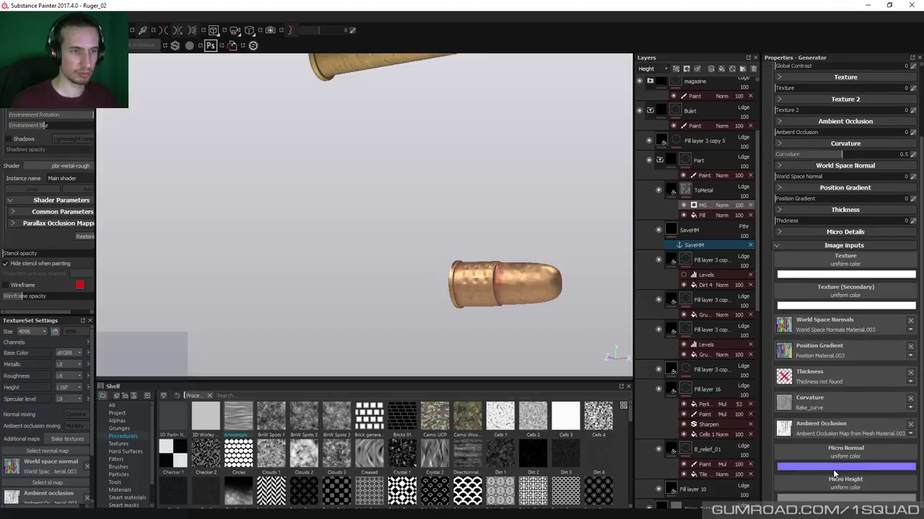
# Drive the generator's Micro Height from the SaveHM anchor's Height channel, with default background alpha
pyautogui.click(861, 462)
pyautogui.click(839, 342)
pyautogui.scroll(-1, 835, 401)
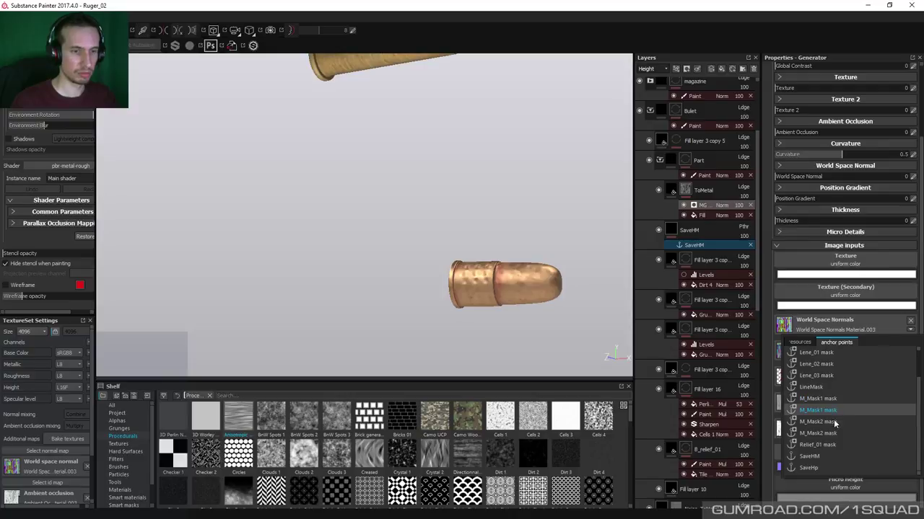
pyautogui.click(811, 459)
pyautogui.click(873, 505)
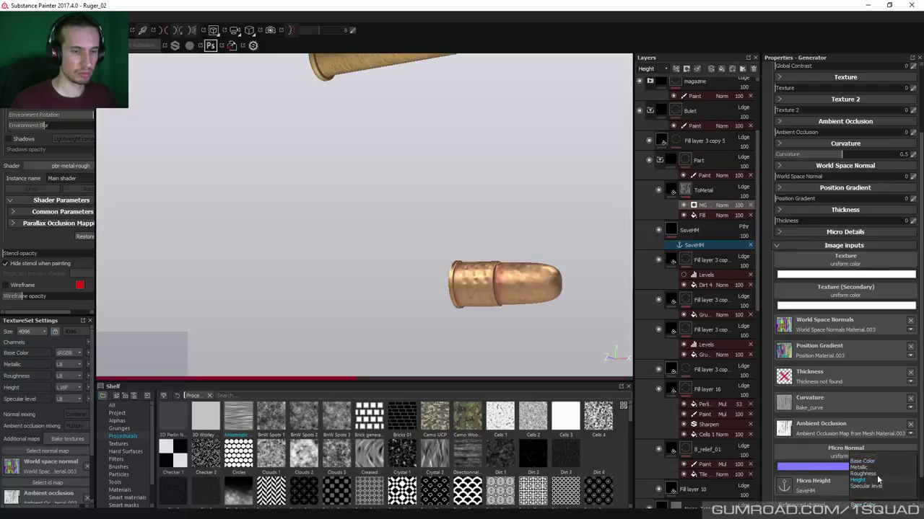
pyautogui.click(863, 481)
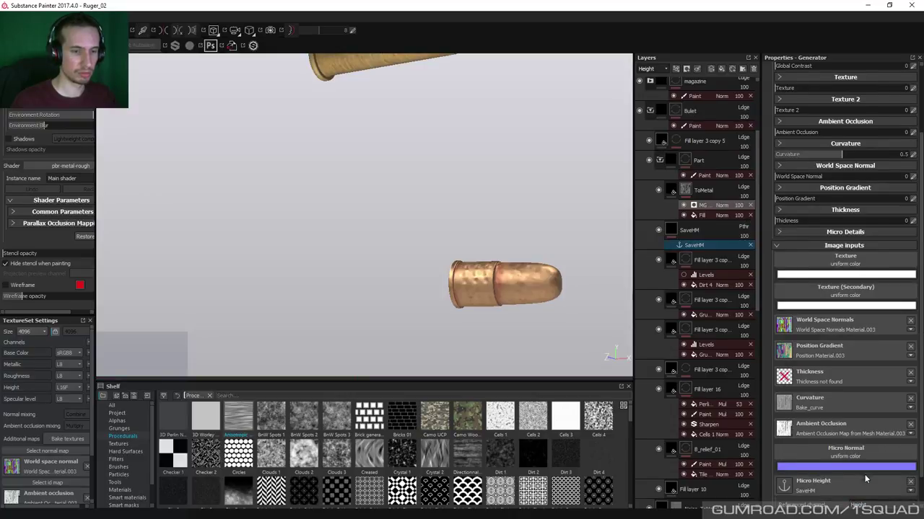
pyautogui.scroll(-1, 863, 471)
pyautogui.click(870, 483)
pyautogui.click(870, 447)
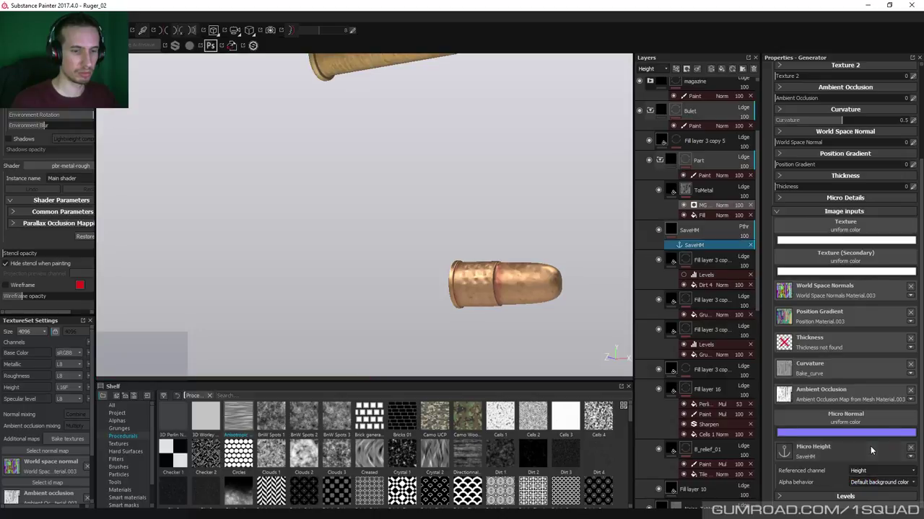
# In Micro Details, set curvature to full and zero the Fine through Huge levels
pyautogui.click(822, 202)
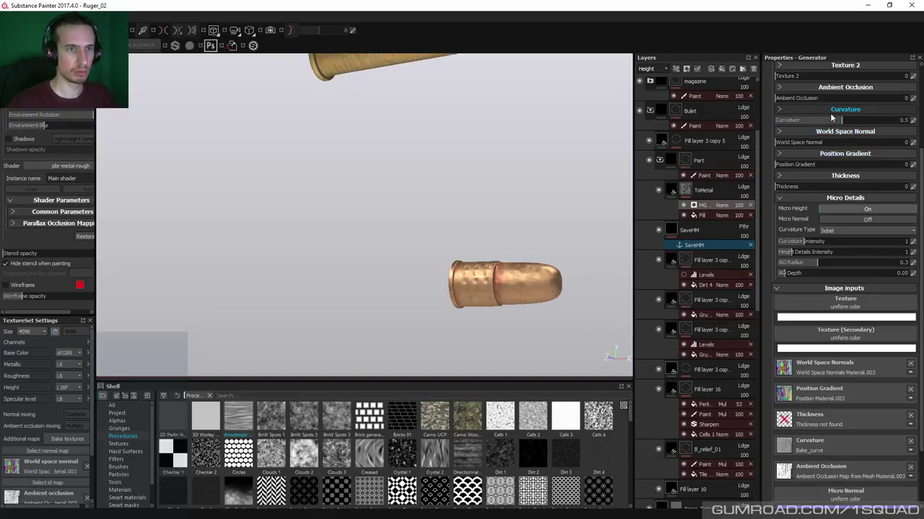
pyautogui.moveTo(830, 119); pyautogui.dragTo(913, 120)
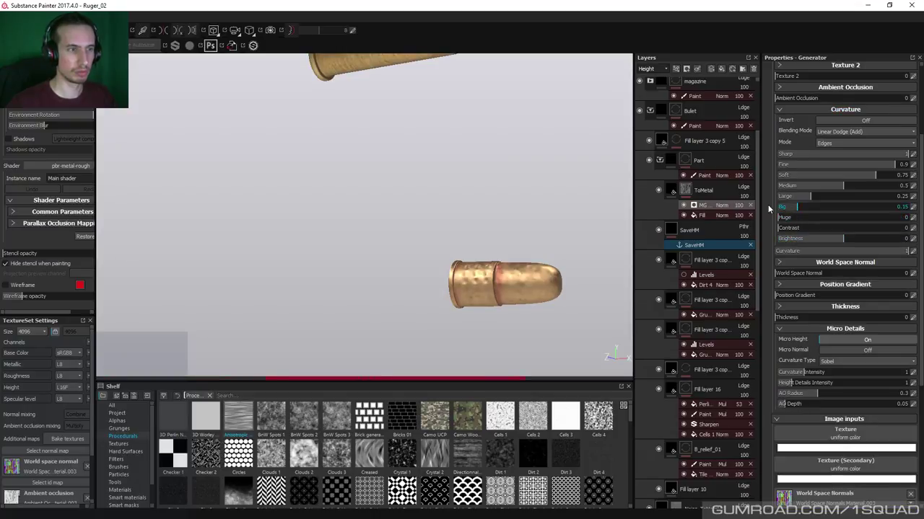
pyautogui.moveTo(775, 208); pyautogui.dragTo(773, 209)
pyautogui.click(775, 186)
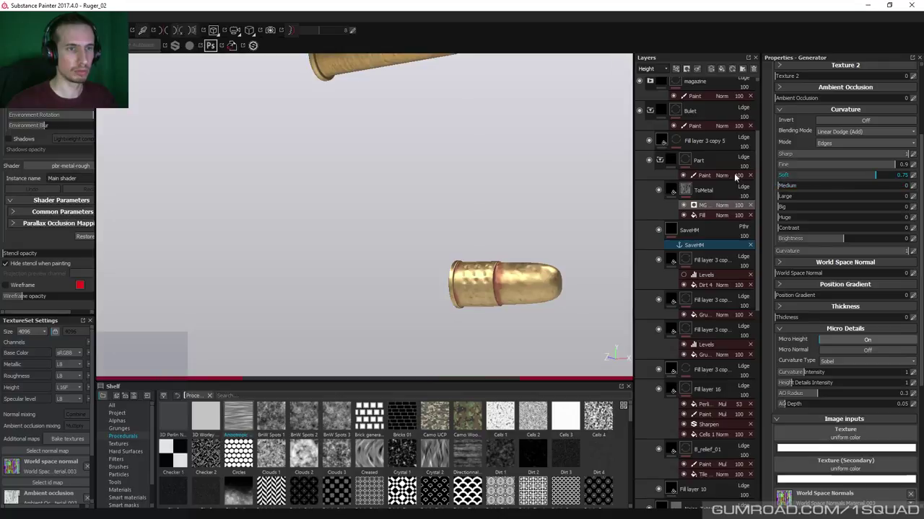
pyautogui.moveTo(857, 164); pyautogui.dragTo(776, 165)
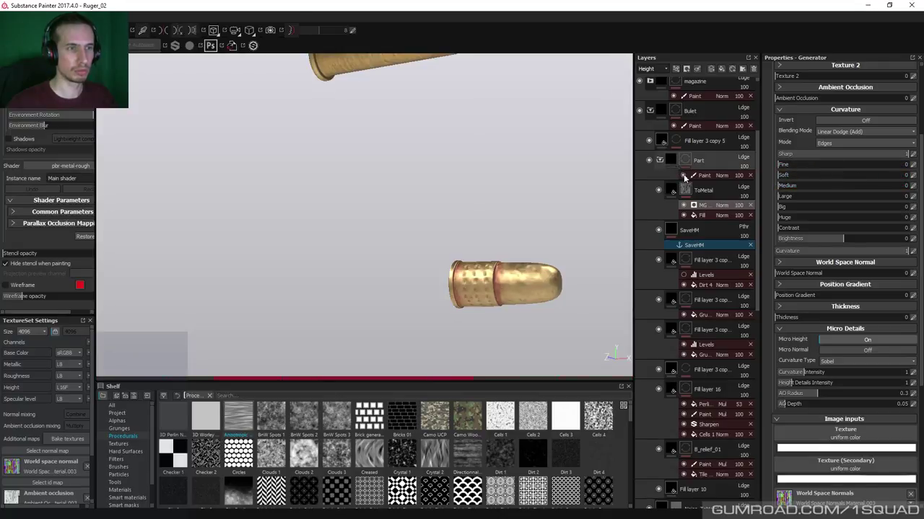
pyautogui.keyDown('alt'); pyautogui.click(686, 190); pyautogui.keyUp('alt')
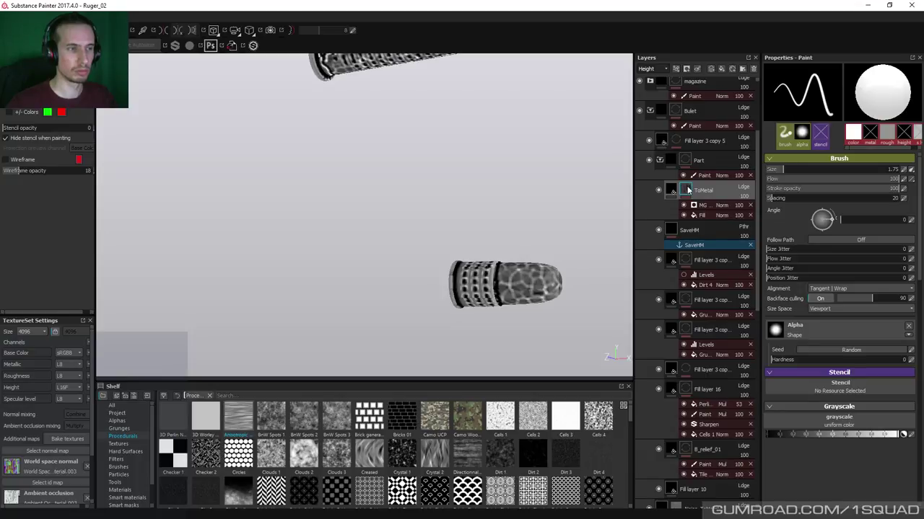
# Add a Levels effect to ToMetal's mask with low input about 0.389, plus another fill above
pyautogui.doubleClick(698, 191)
pyautogui.click(668, 237)
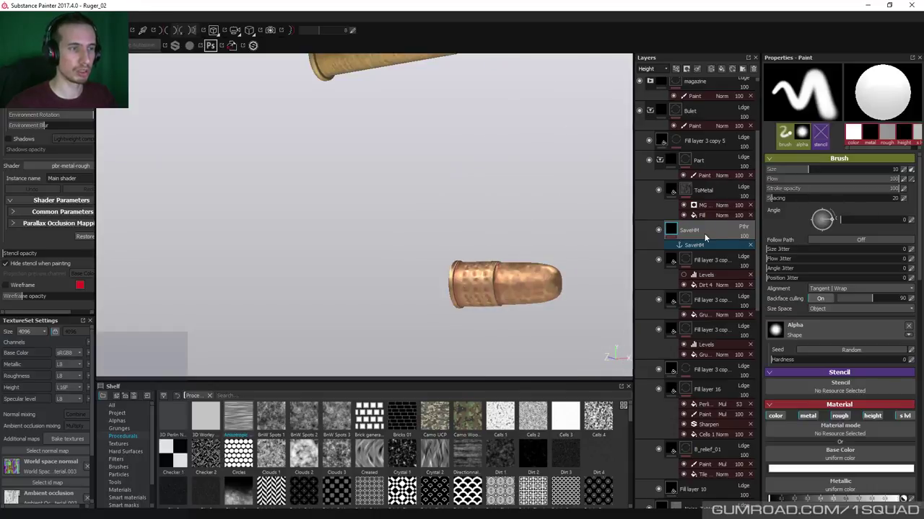
pyautogui.click(686, 190)
pyautogui.rightClick(687, 189)
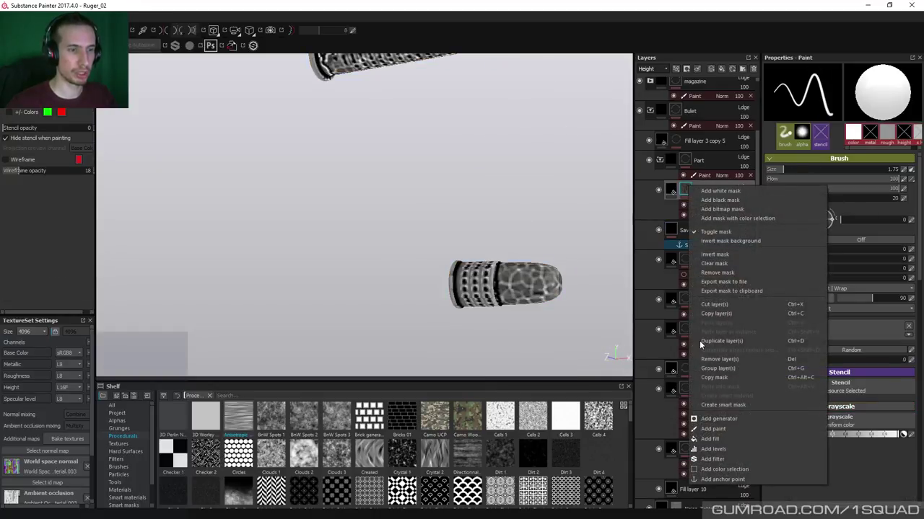
pyautogui.click(725, 448)
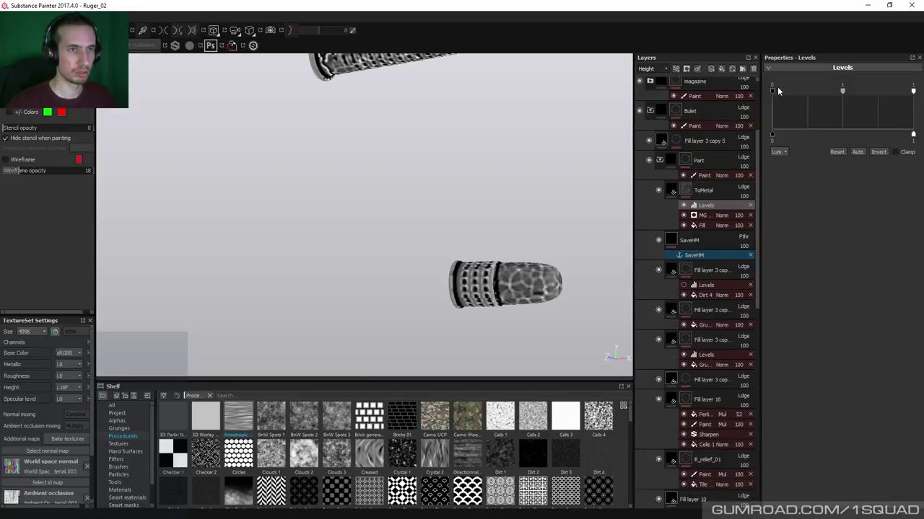
pyautogui.moveTo(772, 91); pyautogui.dragTo(826, 101)
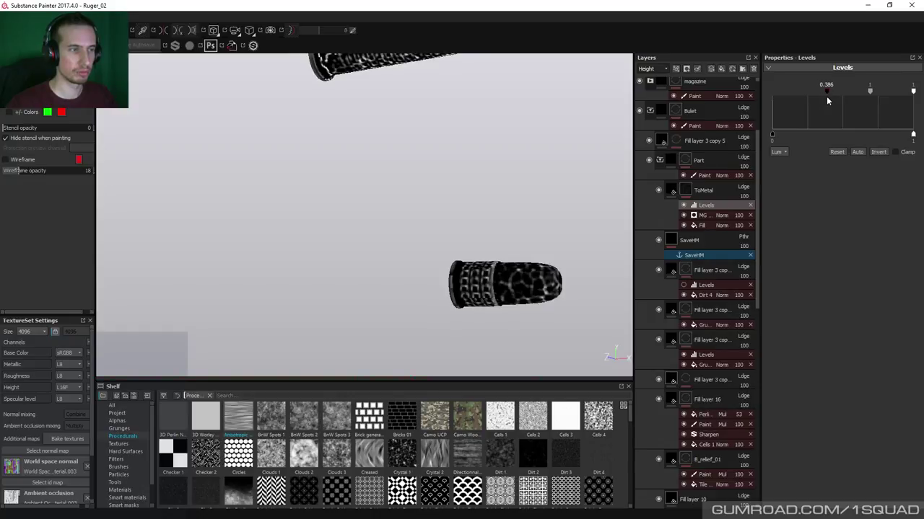
pyautogui.moveTo(827, 101); pyautogui.dragTo(827, 91)
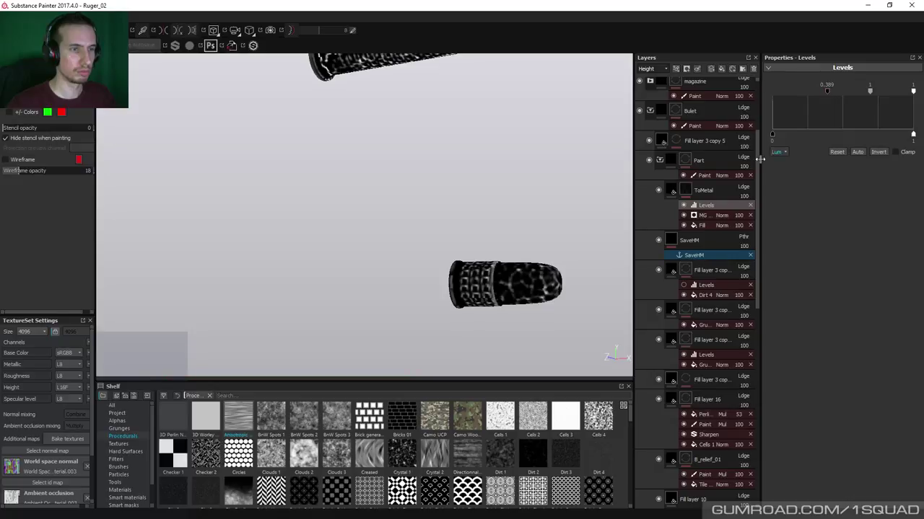
pyautogui.rightClick(689, 192)
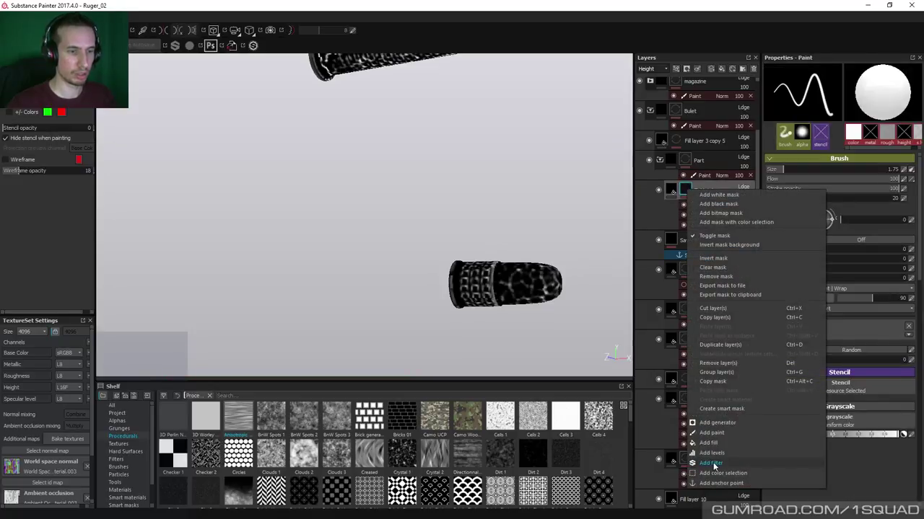
pyautogui.click(709, 443)
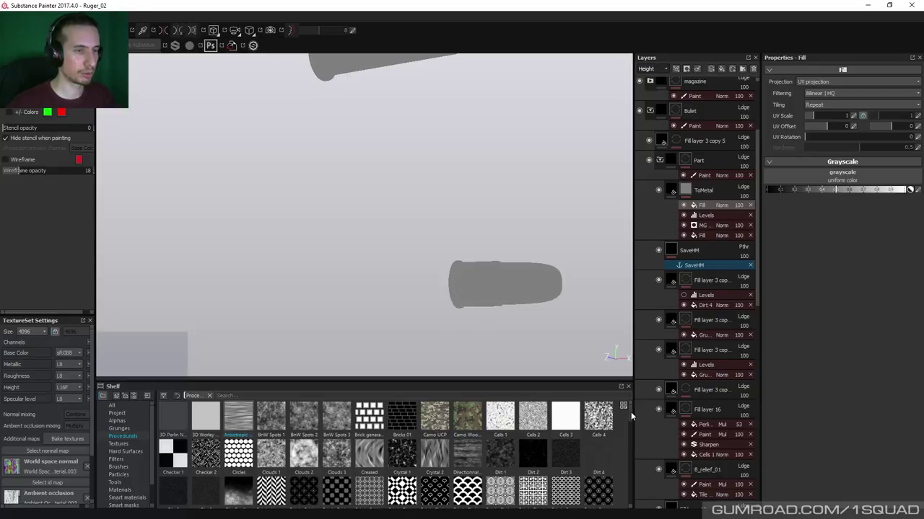
# Fill the new effect with White Noise, size offset -1, Multiply blend at 67 opacity
pyautogui.moveTo(628, 410); pyautogui.dragTo(627, 509)
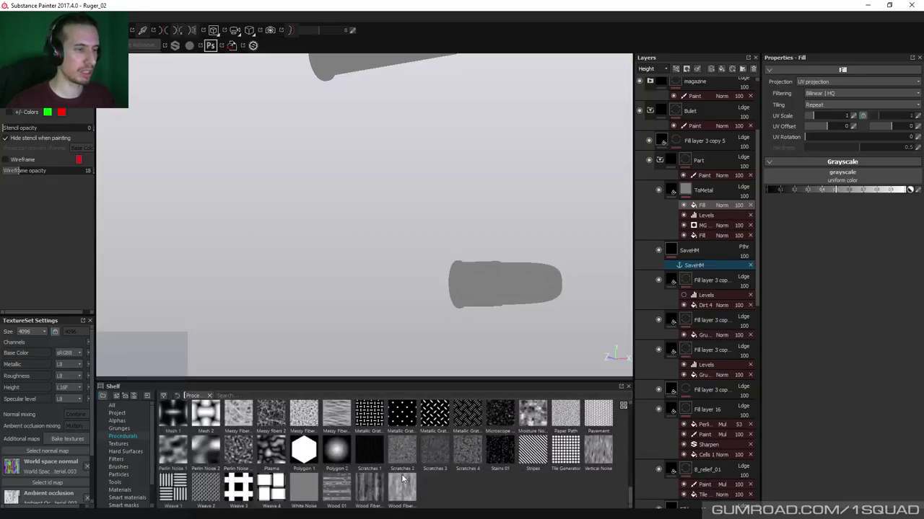
pyautogui.moveTo(318, 493); pyautogui.dragTo(837, 174)
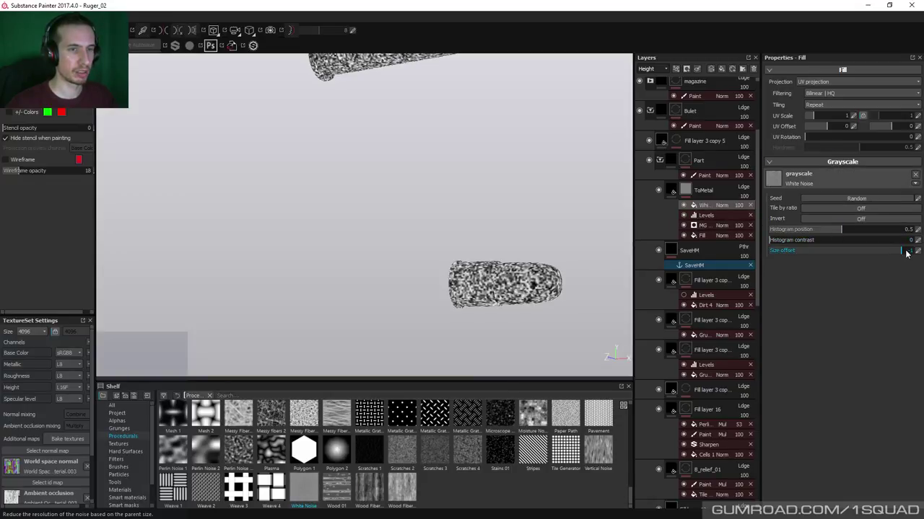
pyautogui.click(906, 254)
pyautogui.click(721, 207)
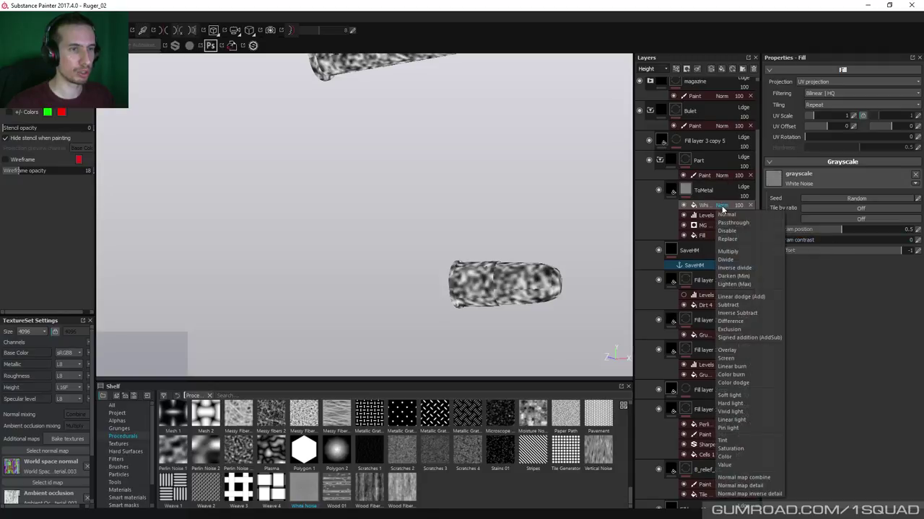
pyautogui.click(731, 250)
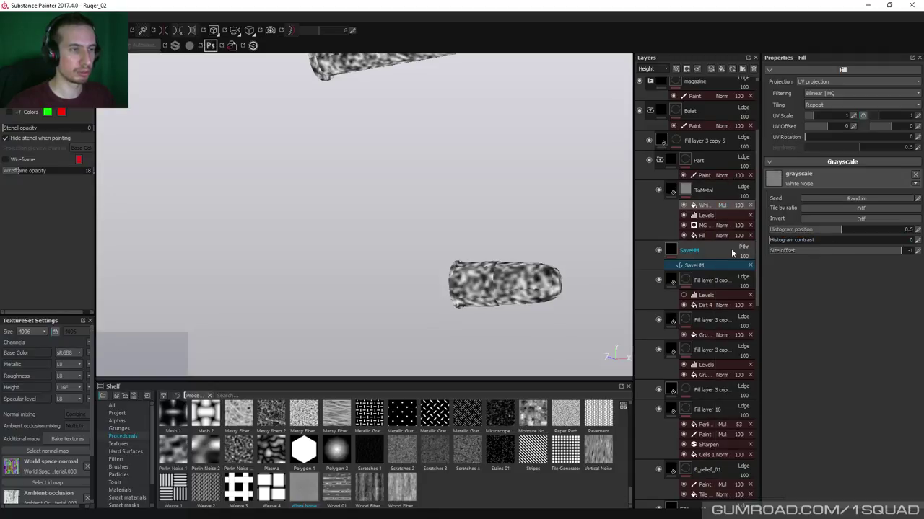
pyautogui.click(737, 206)
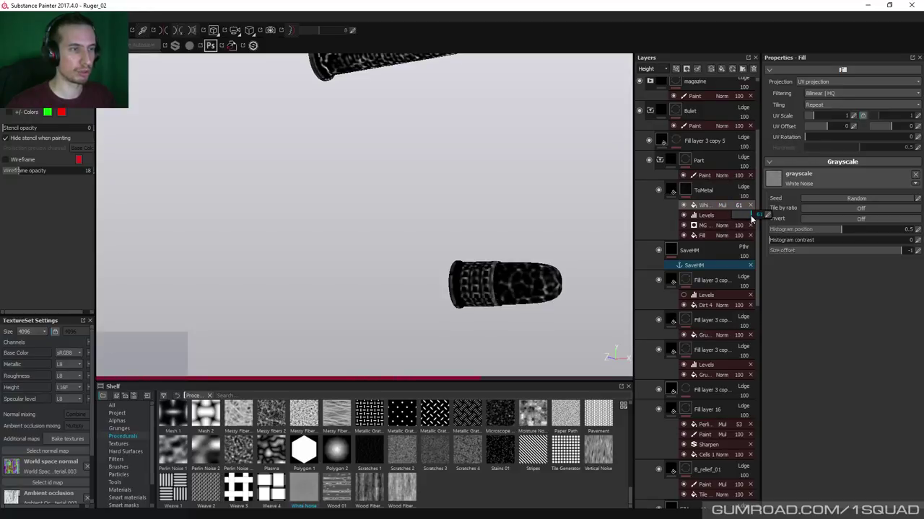
pyautogui.moveTo(751, 215); pyautogui.dragTo(751, 214)
pyautogui.click(685, 191)
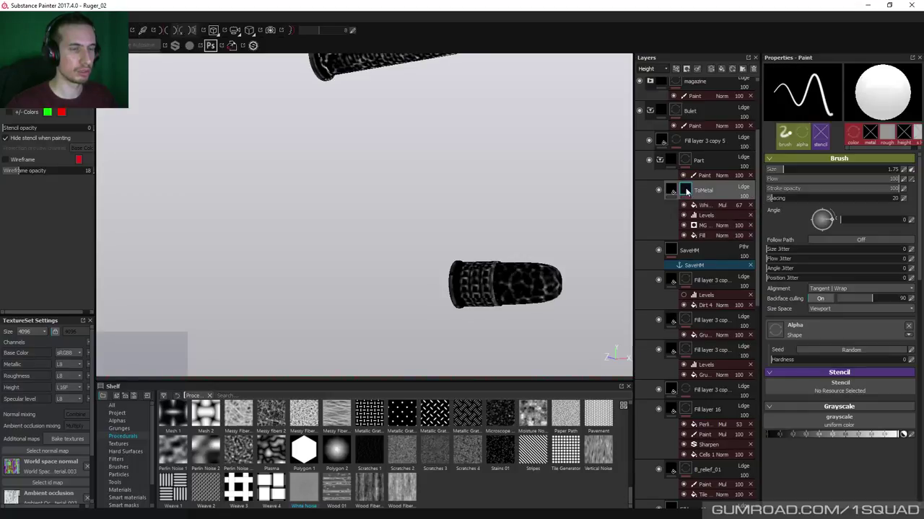
# Lower the mask Levels white point to 0.877 and show the full material view
pyautogui.click(712, 216)
pyautogui.moveTo(911, 93); pyautogui.dragTo(896, 92)
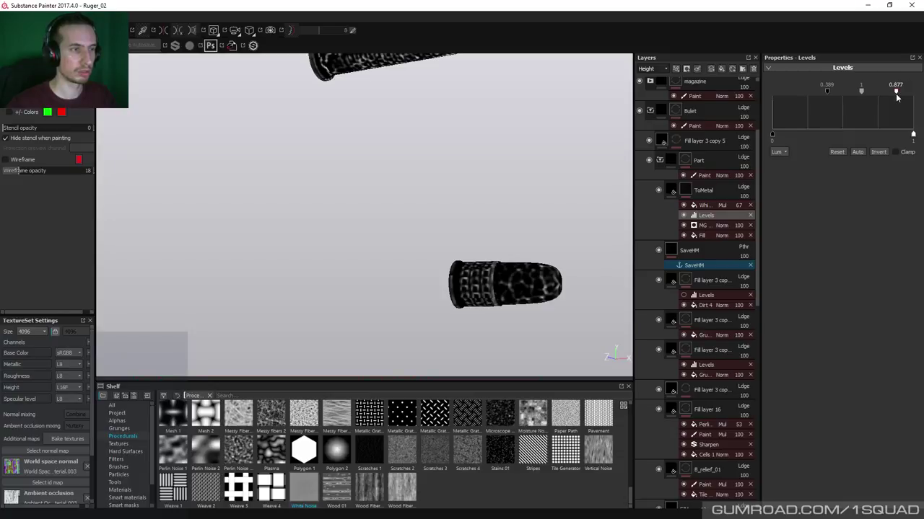
pyautogui.press('m')
pyautogui.keyDown('alt'); pyautogui.moveTo(581, 207); pyautogui.dragTo(519, 210, button='middle'); pyautogui.keyUp('alt')
pyautogui.keyDown('alt'); pyautogui.moveTo(519, 210); pyautogui.dragTo(383, 236, button='right'); pyautogui.keyUp('alt')
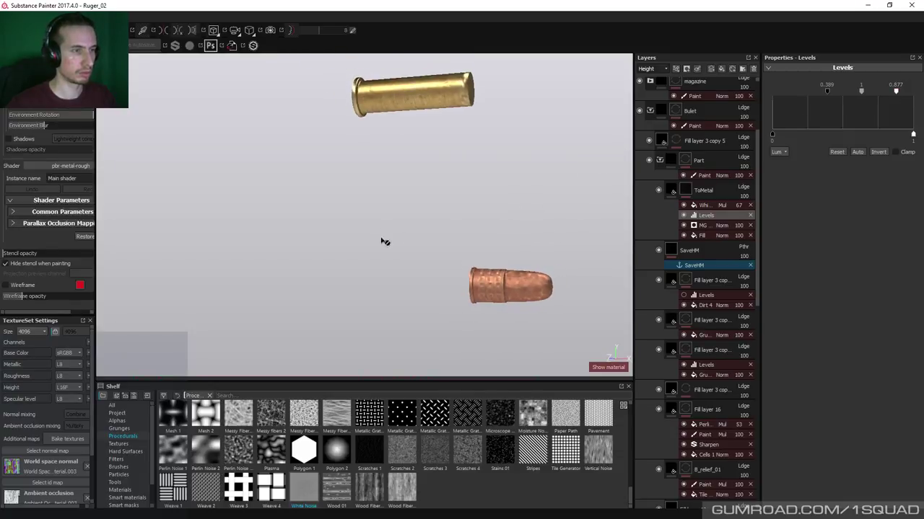
pyautogui.keyDown('alt'); pyautogui.moveTo(521, 212); pyautogui.dragTo(613, 231, button='right'); pyautogui.keyUp('alt')
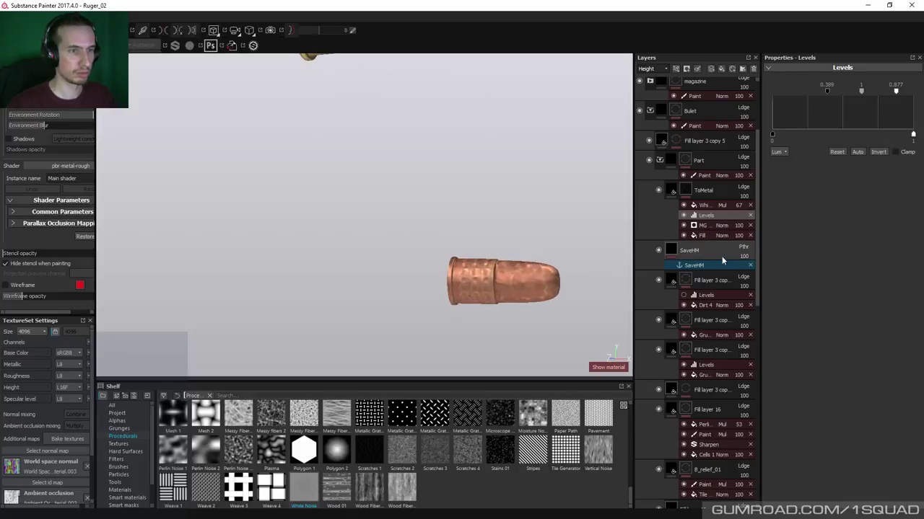
# Eyedrop the bullet's copper into ToMetal's base colour, then set value 0.841 and saturation 0.627
pyautogui.click(671, 189)
pyautogui.click(815, 225)
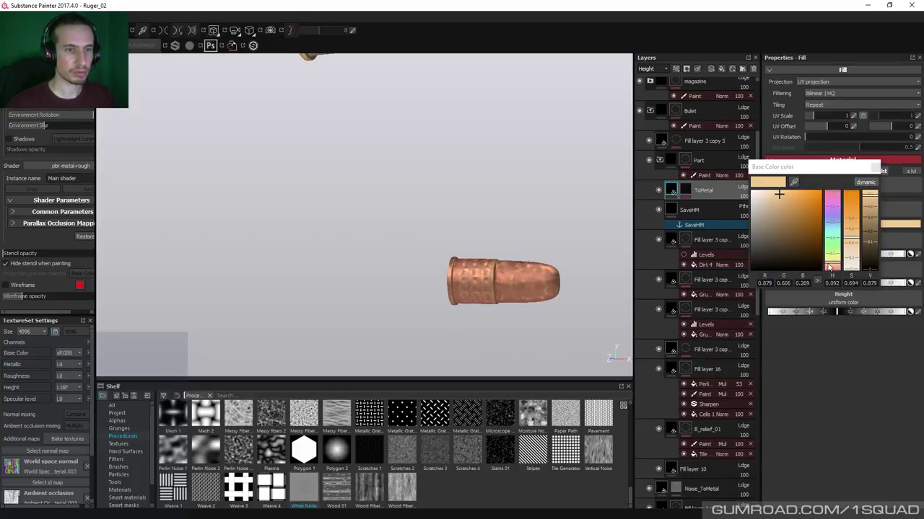
pyautogui.click(850, 270)
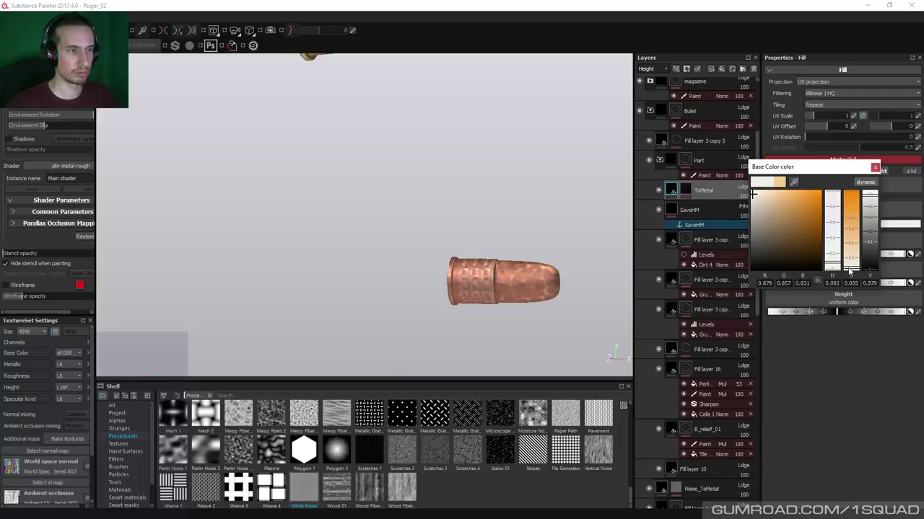
pyautogui.click(850, 267)
pyautogui.click(849, 269)
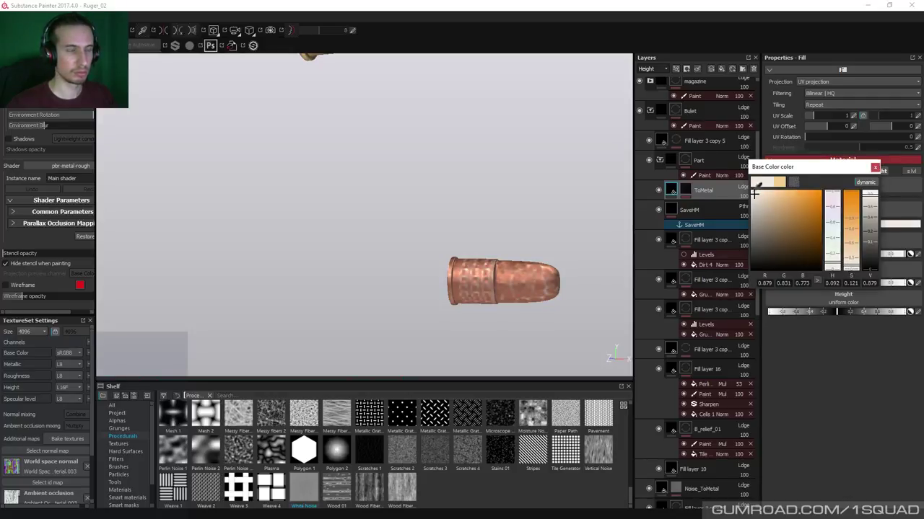
pyautogui.click(505, 278)
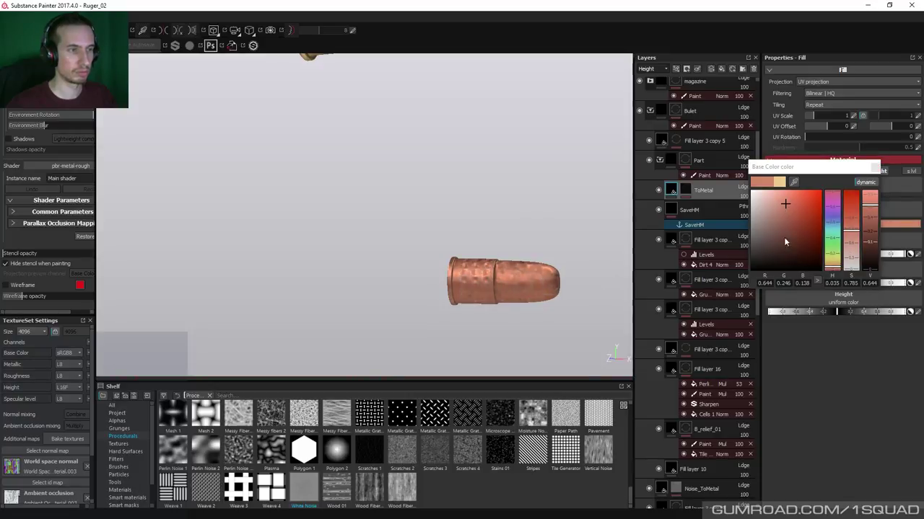
pyautogui.click(870, 204)
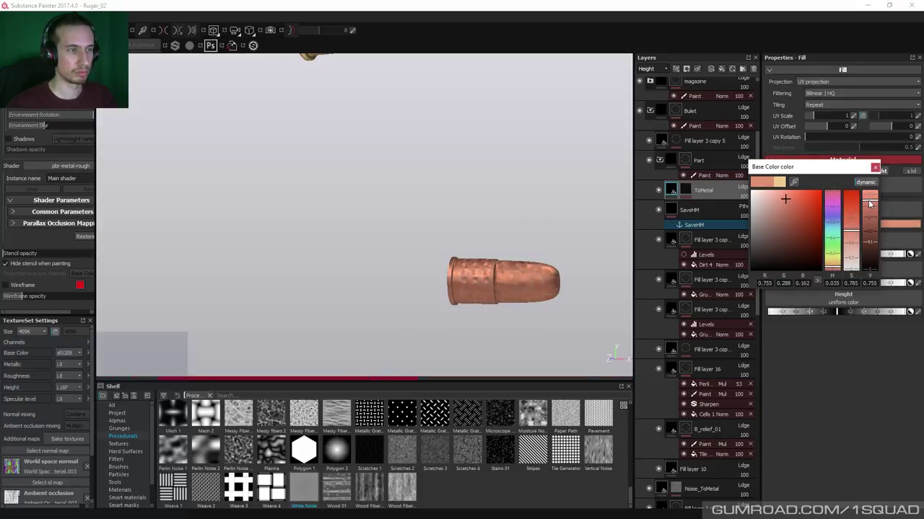
pyautogui.moveTo(870, 204); pyautogui.dragTo(870, 201)
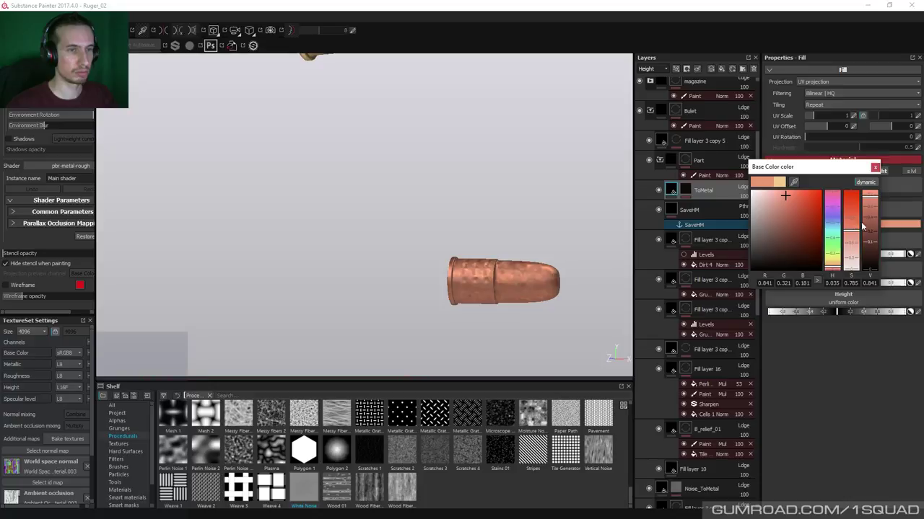
pyautogui.moveTo(851, 235); pyautogui.dragTo(854, 255)
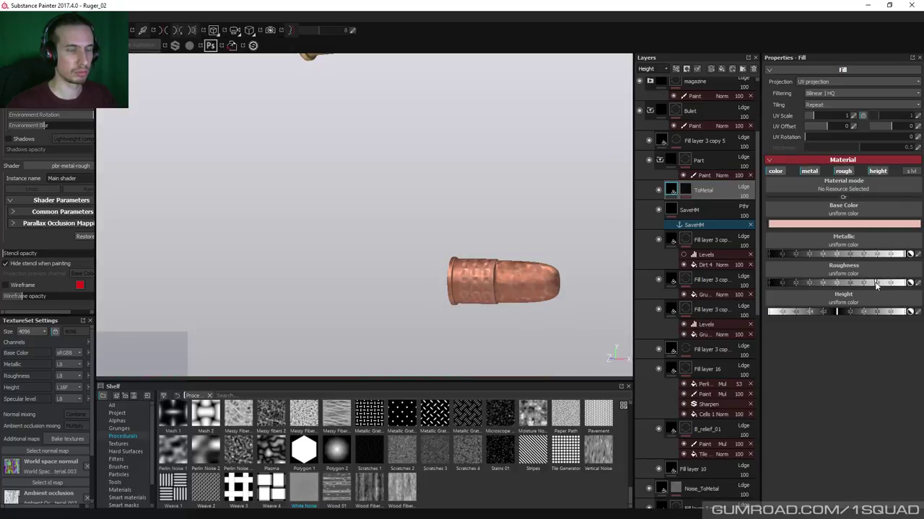
pyautogui.keyDown('alt'); pyautogui.moveTo(563, 238); pyautogui.dragTo(476, 274); pyautogui.keyUp('alt')
# Coarsen ToMetal's White Noise to size offset -2 at 47 opacity
pyautogui.click(684, 190)
pyautogui.click(706, 207)
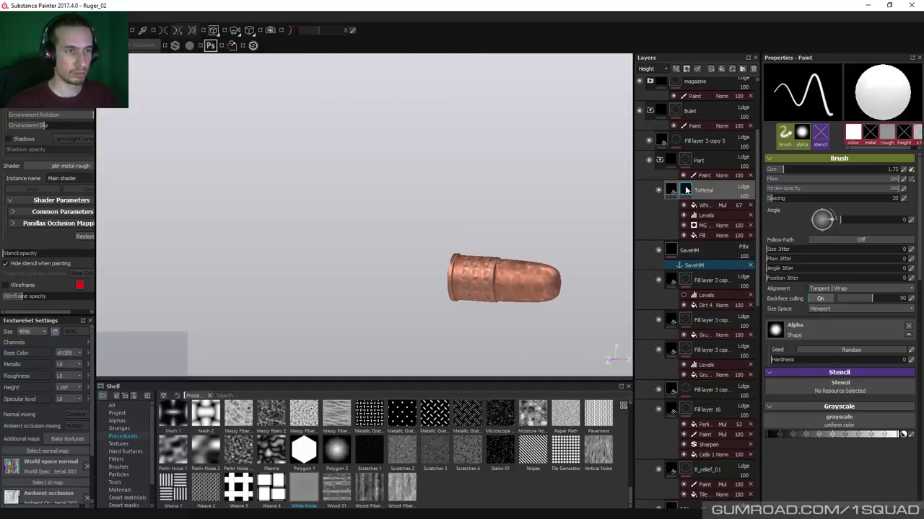
pyautogui.click(705, 207)
pyautogui.moveTo(895, 253); pyautogui.dragTo(889, 254)
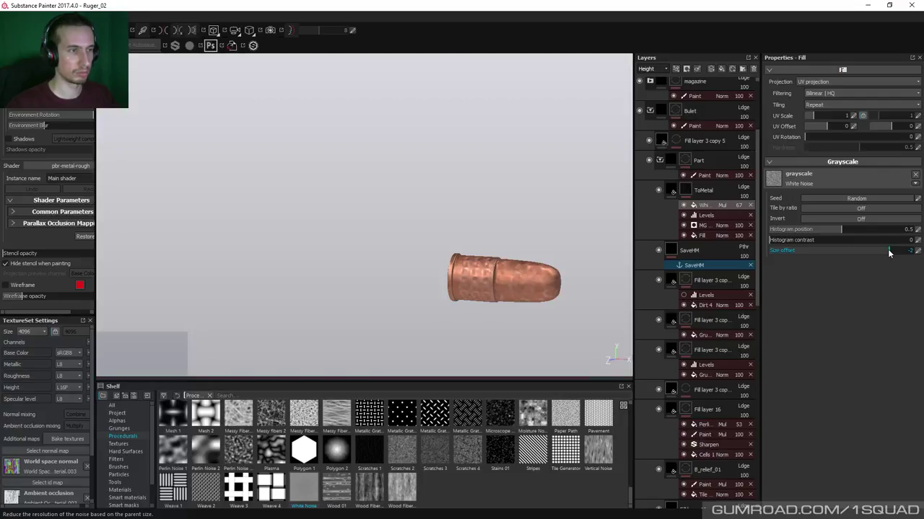
# Add a Sharpen filter to ToMetal's mask with intensity 0.25
pyautogui.moveTo(749, 215)
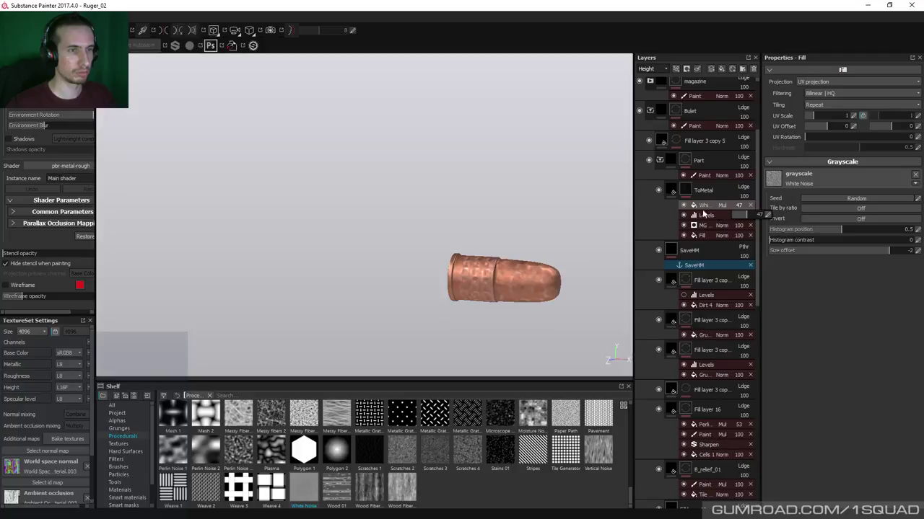
pyautogui.rightClick(685, 189)
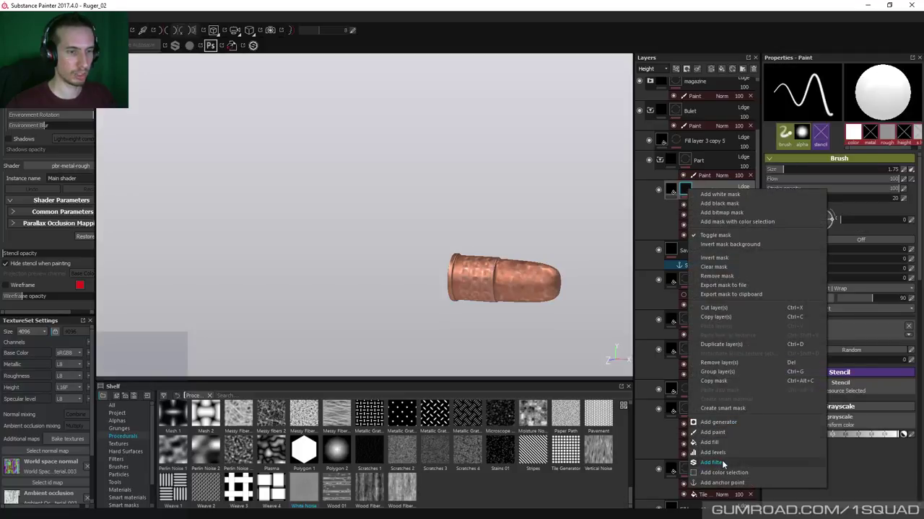
pyautogui.click(715, 462)
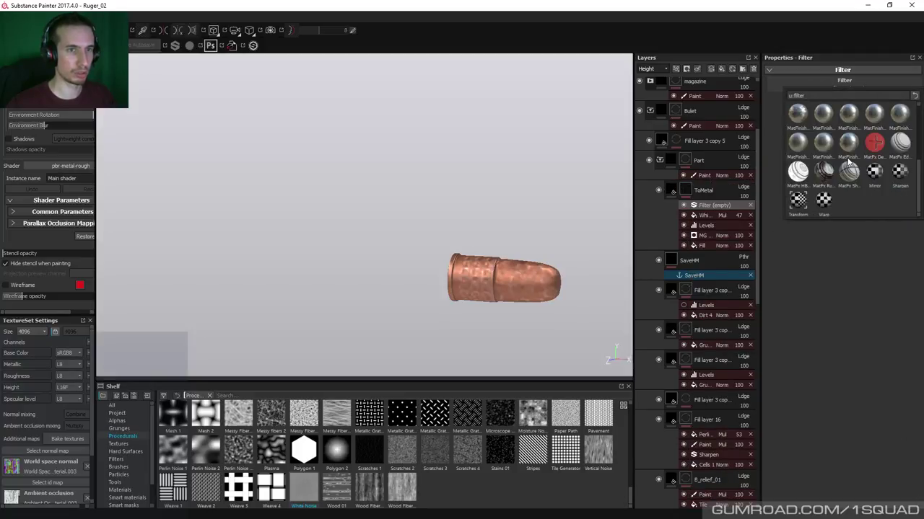
pyautogui.click(898, 173)
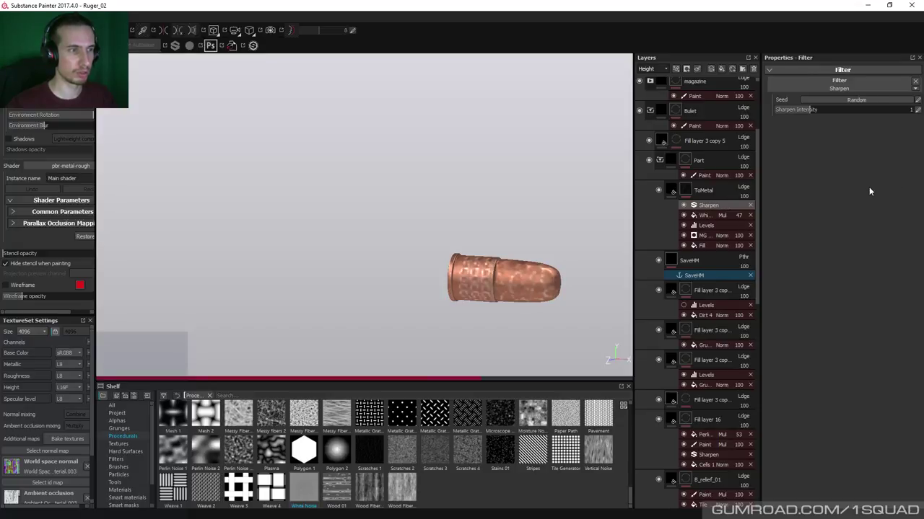
pyautogui.moveTo(815, 111); pyautogui.dragTo(783, 111)
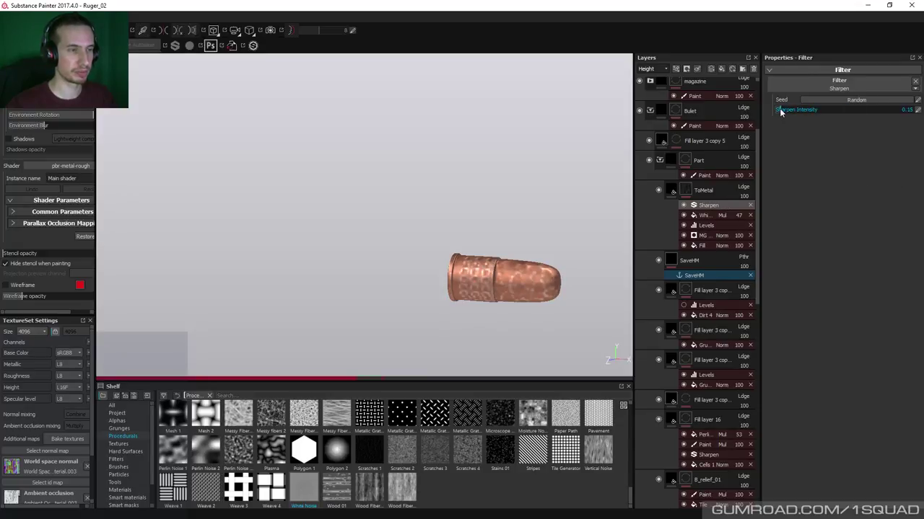
pyautogui.moveTo(552, 246)
pyautogui.keyDown('alt'); pyautogui.mouseDown()
pyautogui.moveTo(537, 228)
pyautogui.moveTo(552, 234)
pyautogui.mouseUp(); pyautogui.keyUp('alt')
pyautogui.click(685, 190)
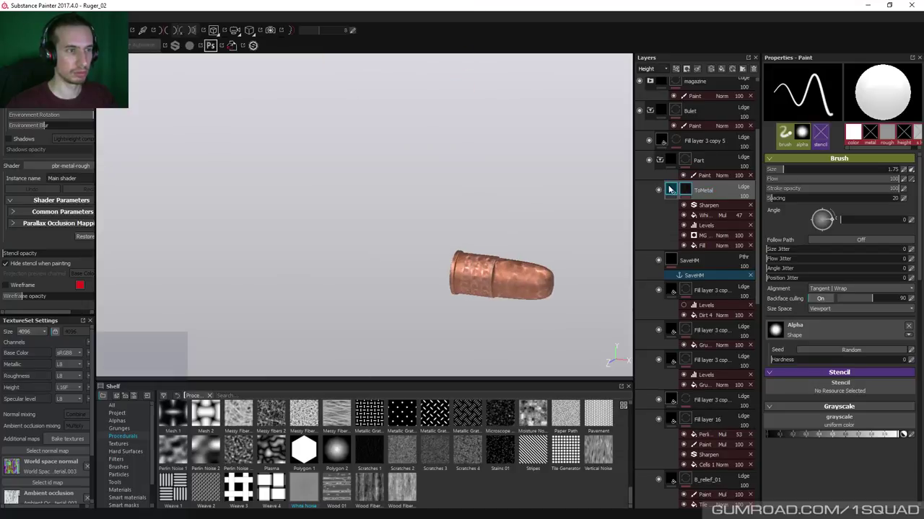
# Brighten ToMetal's base colour to saturation 0.612, value 0.918 (RGB 0.918, 0.476, 0.357)
pyautogui.click(872, 216)
pyautogui.click(879, 250)
pyautogui.click(879, 247)
pyautogui.click(897, 200)
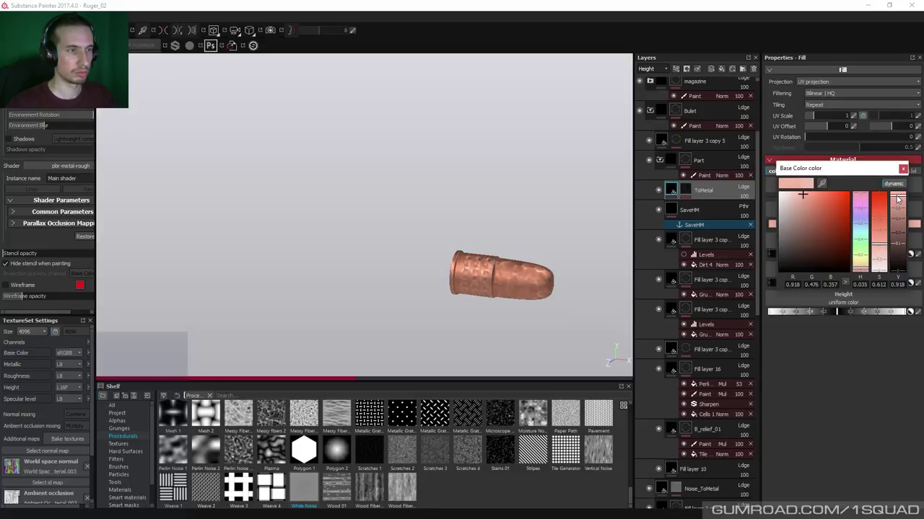
pyautogui.keyDown('alt'); pyautogui.moveTo(475, 145); pyautogui.dragTo(491, 209, button='right'); pyautogui.keyUp('alt')
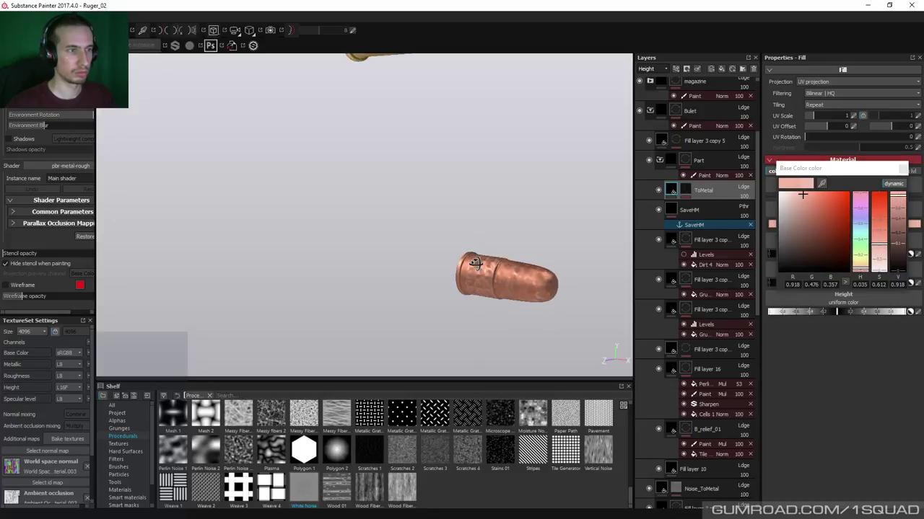
pyautogui.click(902, 169)
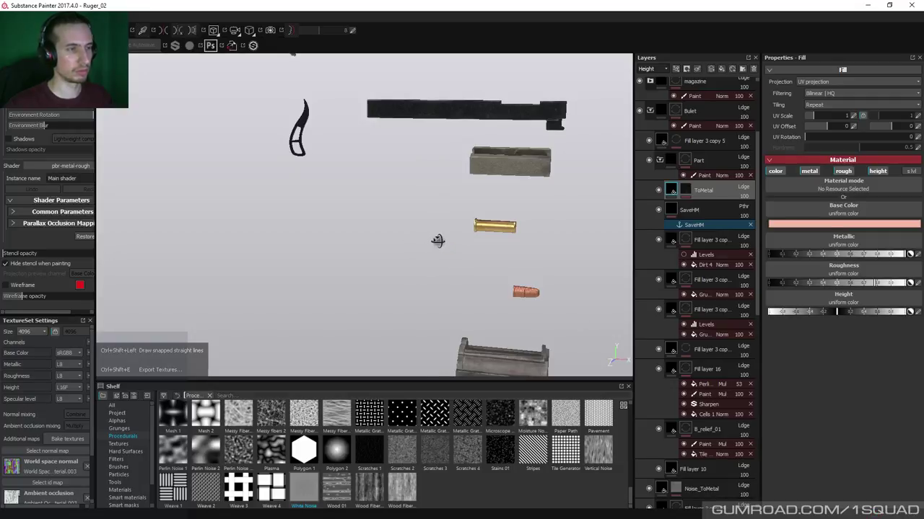
# Export Material.003 as 4096 PNG maps via Ctrl+Shift+E and dismiss the success message
pyautogui.hotkey('ctrl', 'shift', 'e')
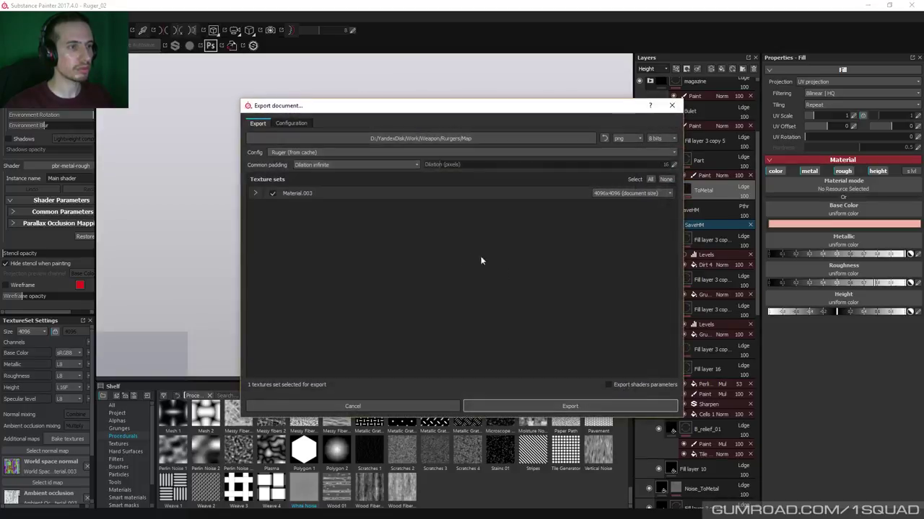
pyautogui.click(599, 408)
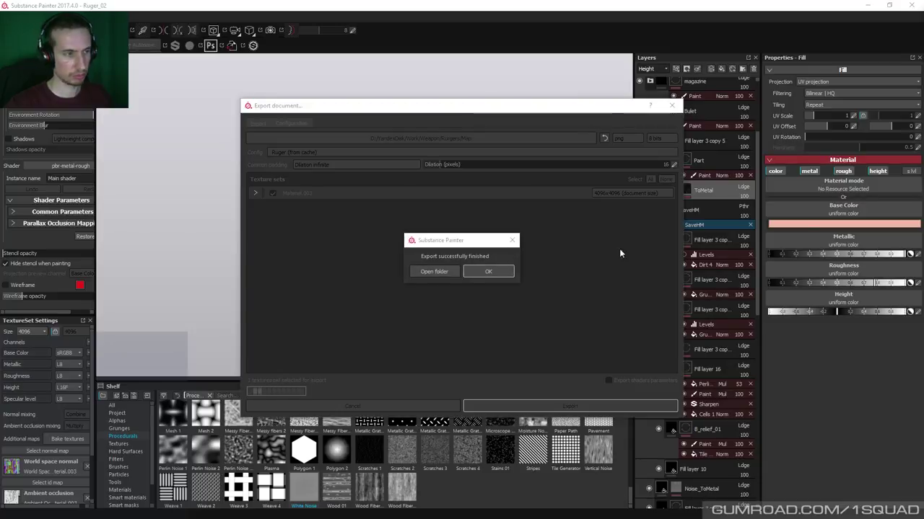
pyautogui.click(485, 271)
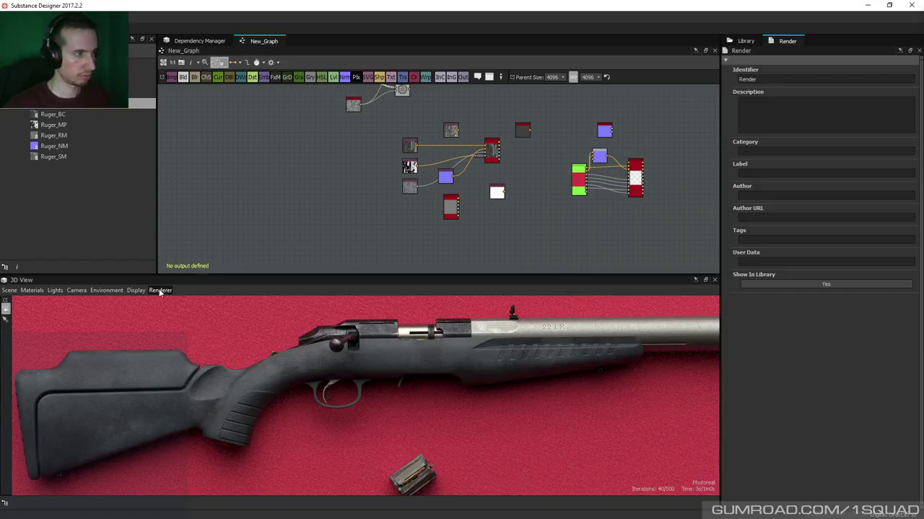
# Check the renderer options and orbit the photoreal render around the rifle and magazine
pyautogui.click(159, 291)
pyautogui.click(176, 364)
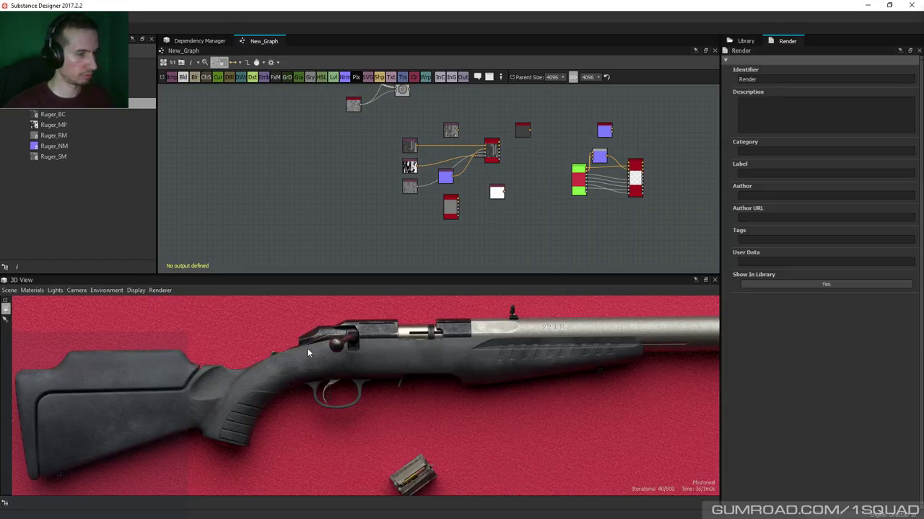
pyautogui.moveTo(359, 377); pyautogui.dragTo(661, 394)
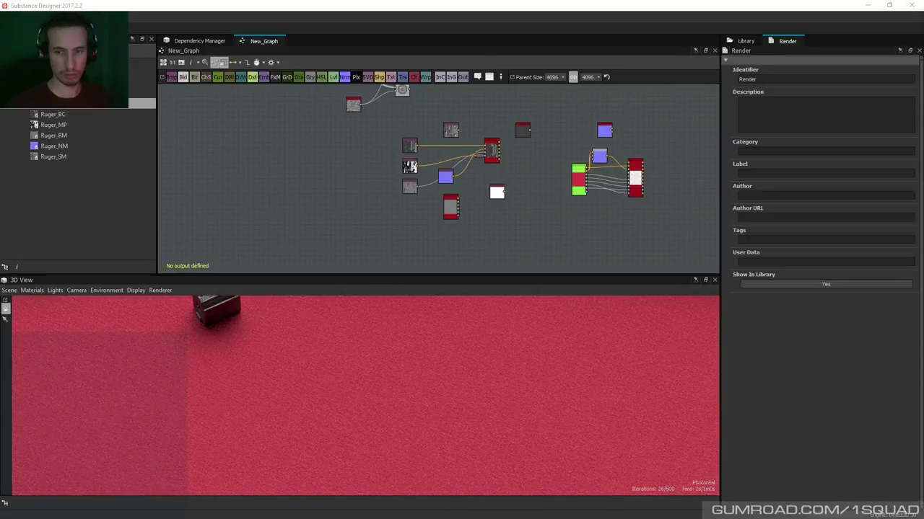
pyautogui.moveTo(274, 352); pyautogui.dragTo(243, 385)
pyautogui.moveTo(437, 379); pyautogui.dragTo(316, 386)
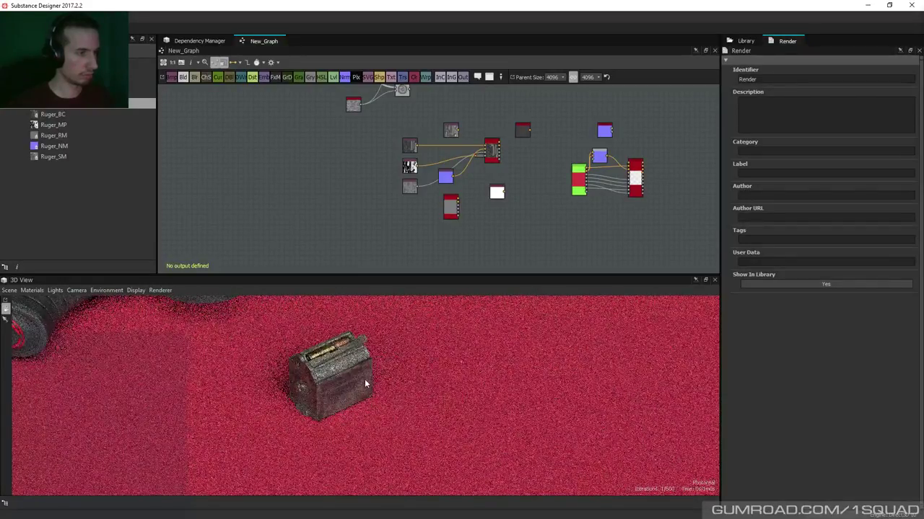
pyautogui.moveTo(321, 377); pyautogui.dragTo(329, 374)
# Zoom in close on the magazine, then return to Substance Painter
pyautogui.scroll(3, 334, 375)
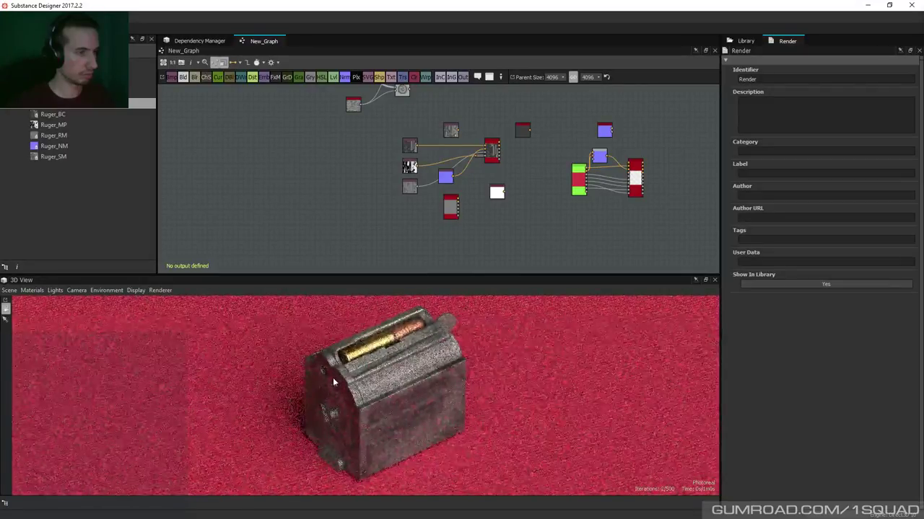
pyautogui.moveTo(339, 374); pyautogui.dragTo(339, 373)
pyautogui.scroll(3, 339, 372)
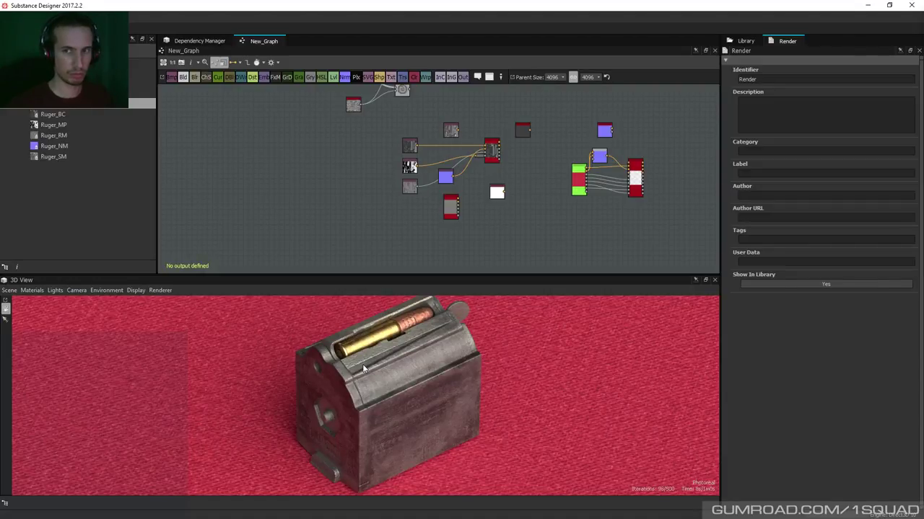
pyautogui.hotkey('alt', 'Tab')
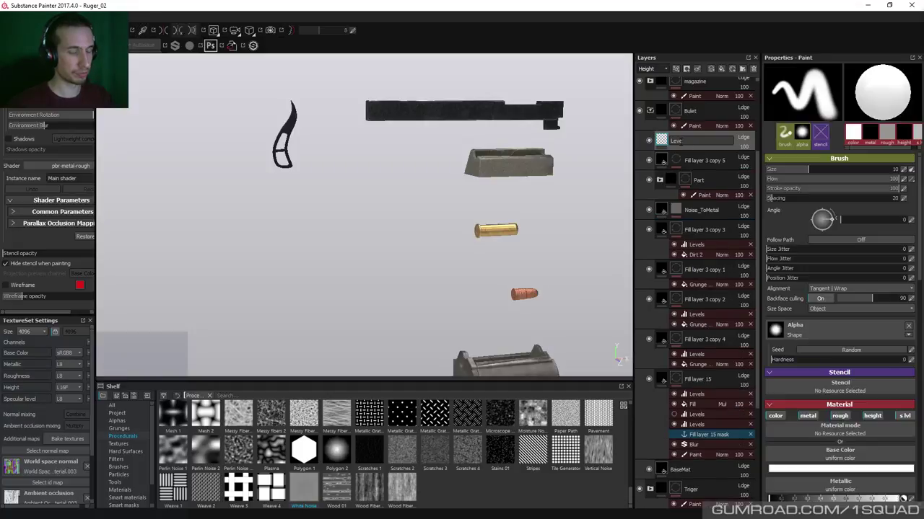
# Add a Levels effect to the Leve layer and set its blend mode to Passthrough
pyautogui.rightClick(670, 143)
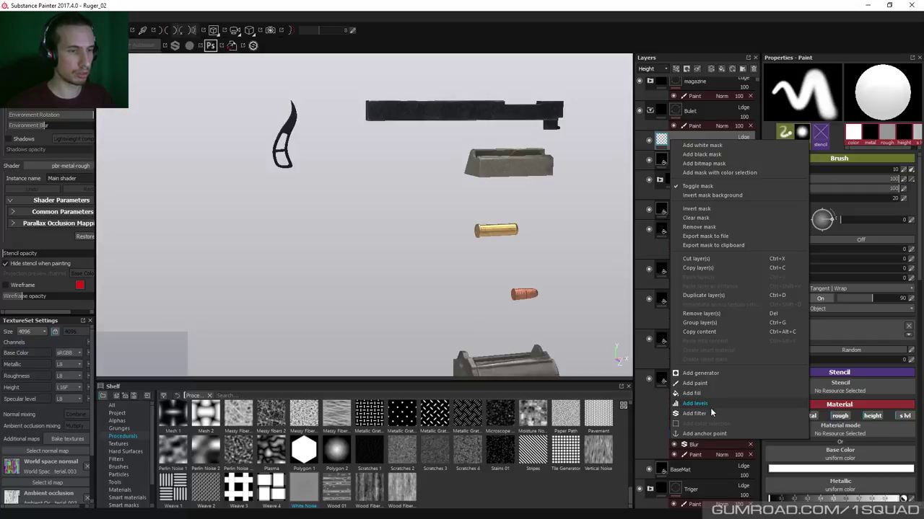
pyautogui.click(696, 404)
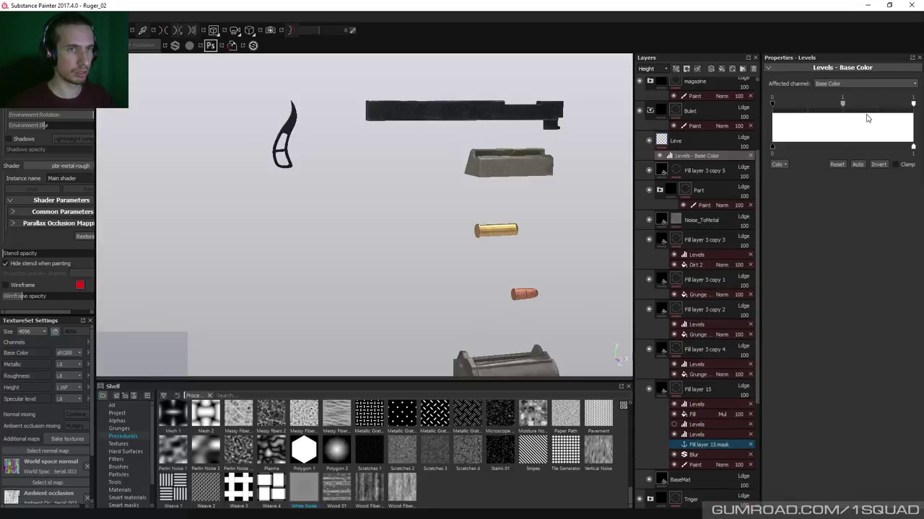
pyautogui.moveTo(919, 107); pyautogui.dragTo(919, 108)
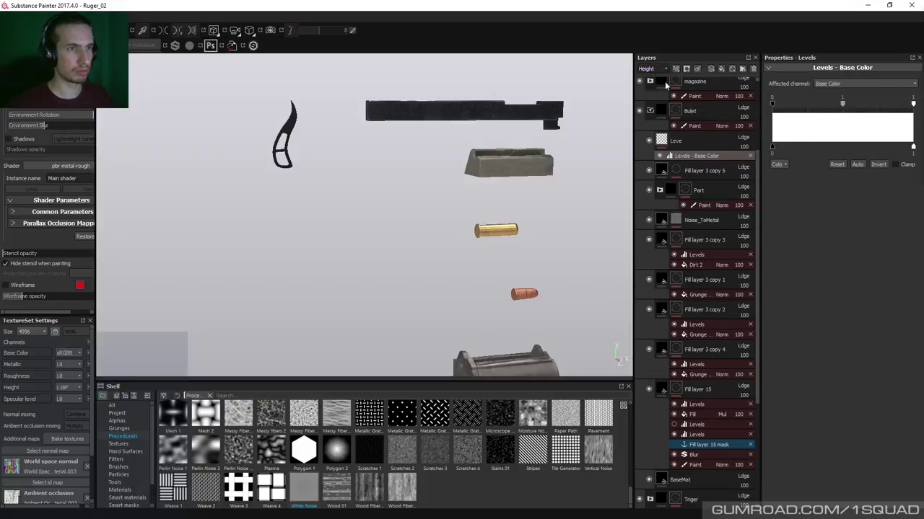
pyautogui.click(743, 138)
pyautogui.click(750, 155)
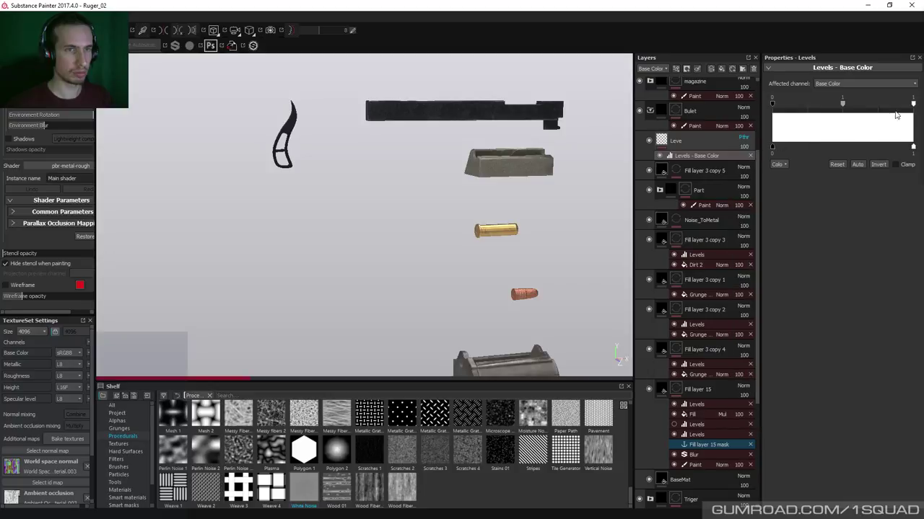
# Clamp the Base Color Levels outputs to 0.061 and 0.925 and check the colours
pyautogui.moveTo(913, 106); pyautogui.dragTo(904, 107)
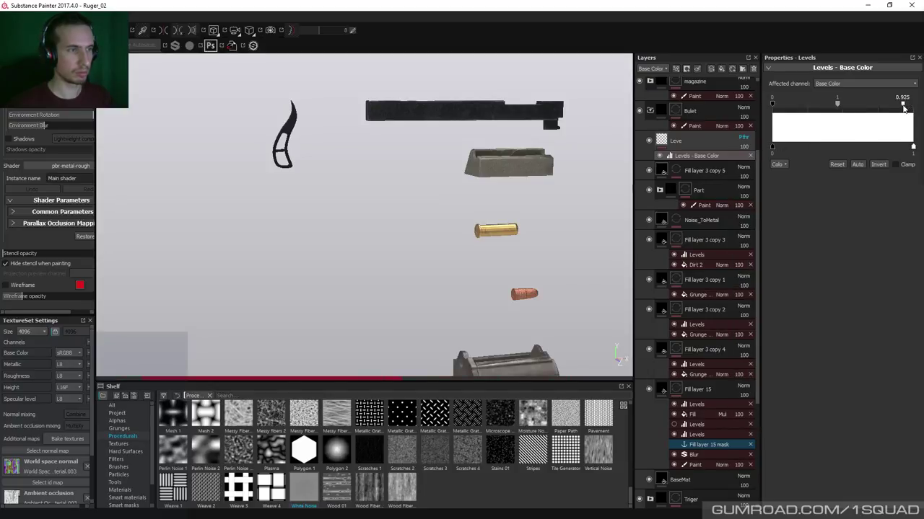
pyautogui.moveTo(772, 147); pyautogui.dragTo(781, 149)
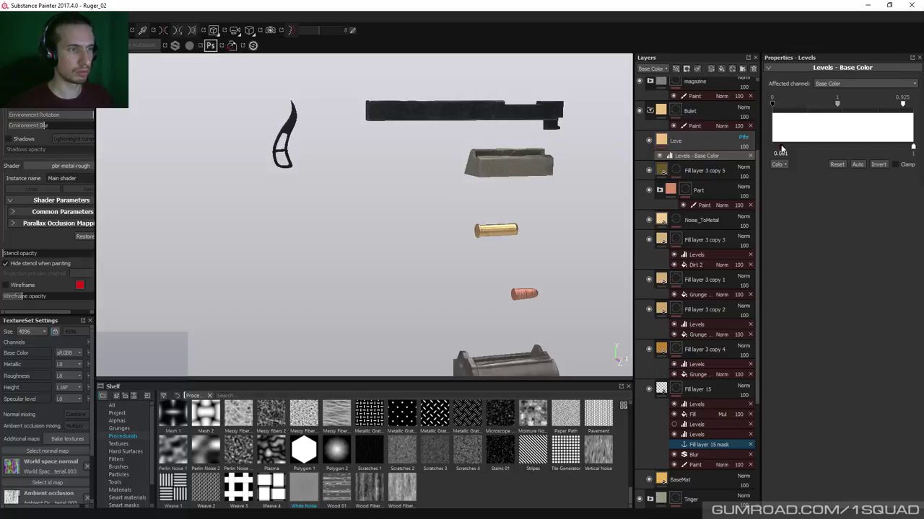
pyautogui.moveTo(548, 204)
pyautogui.keyDown('alt'); pyautogui.mouseDown()
pyautogui.moveTo(541, 239)
pyautogui.moveTo(433, 264)
pyautogui.moveTo(543, 207)
pyautogui.mouseUp(); pyautogui.keyUp('alt')
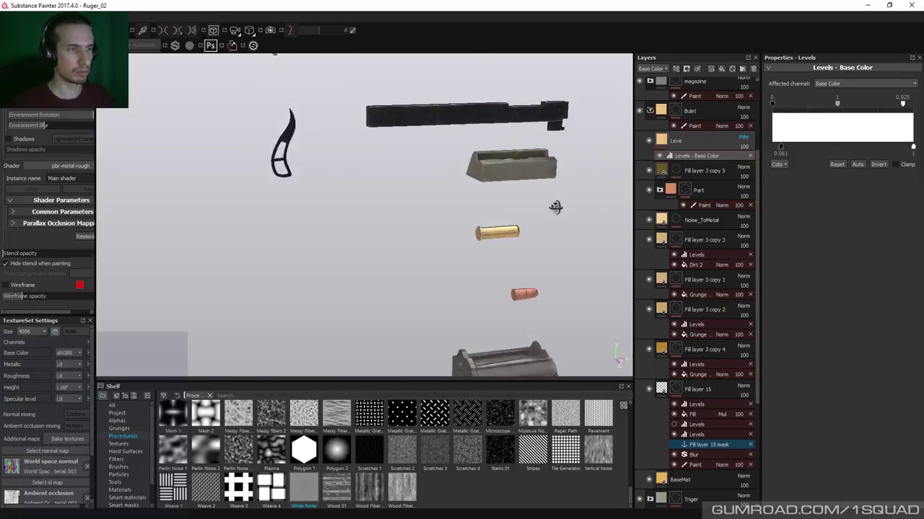
pyautogui.hotkey('ctrl', 'shift', 'e')
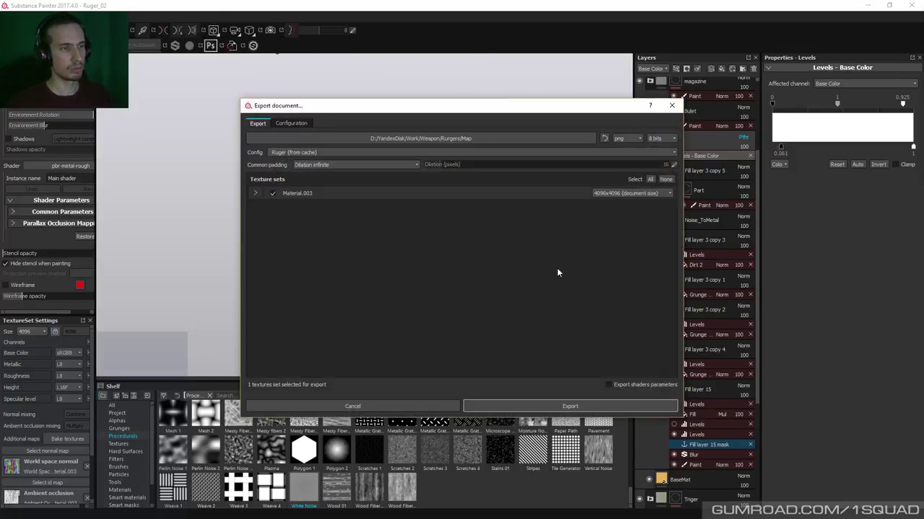
# Export Material.003 as 4096×4096 8-bit PNG maps and dismiss the finished message
pyautogui.click(558, 406)
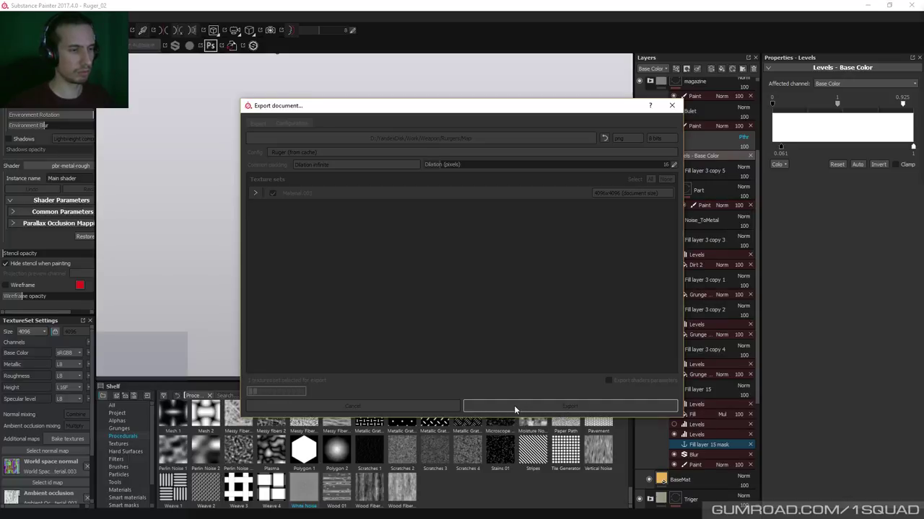
pyautogui.click(498, 273)
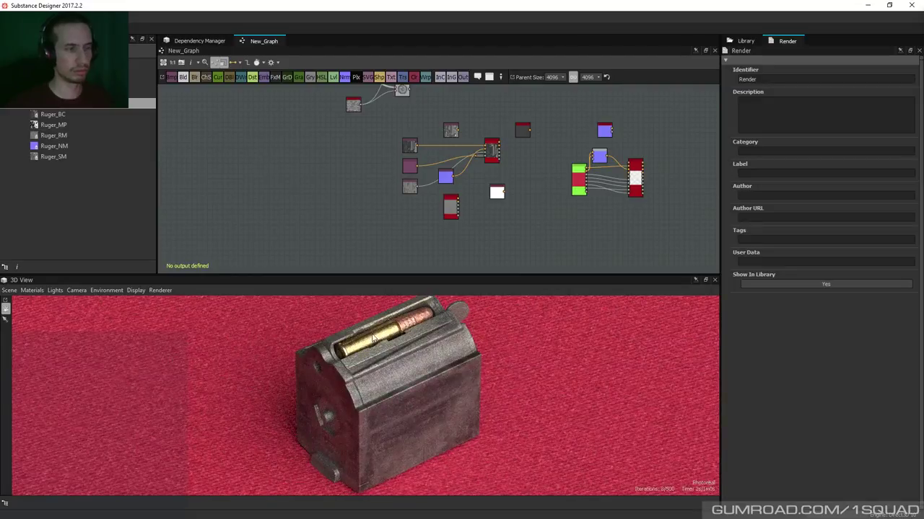
# Orbit the 3D View camera around the magazine render
pyautogui.moveTo(374, 339); pyautogui.dragTo(410, 372)
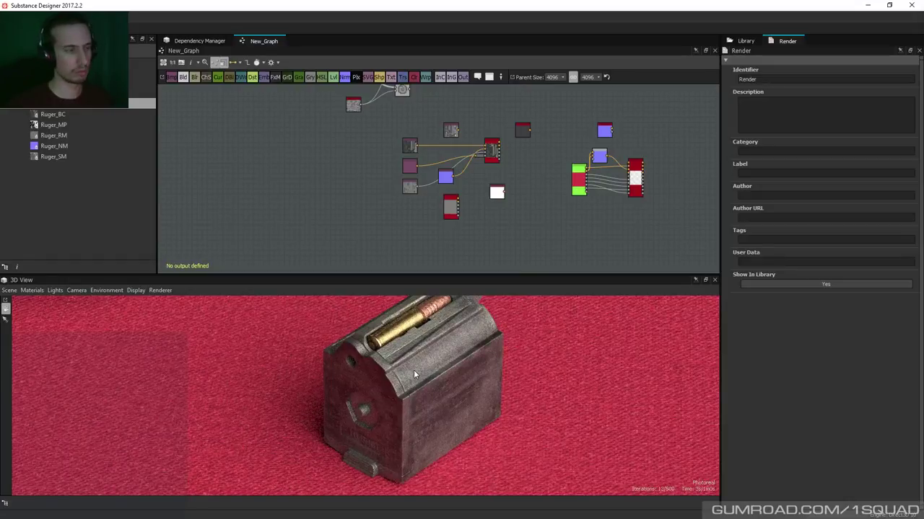
pyautogui.scroll(5, 415, 371)
pyautogui.scroll(-5, 413, 376)
pyautogui.moveTo(413, 371); pyautogui.dragTo(346, 368)
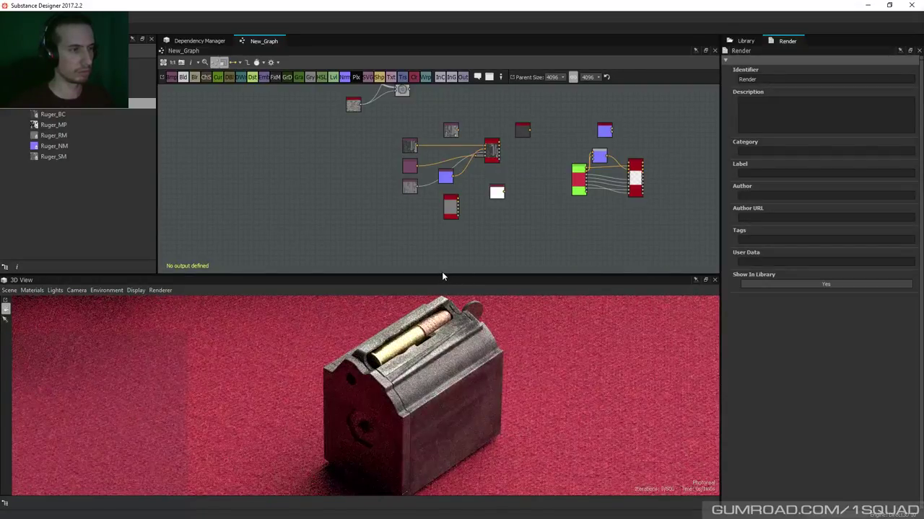
# Enlarge the 3D View with the splitter and recheck the magazine's refreshed textures
pyautogui.moveTo(441, 275); pyautogui.dragTo(447, 179)
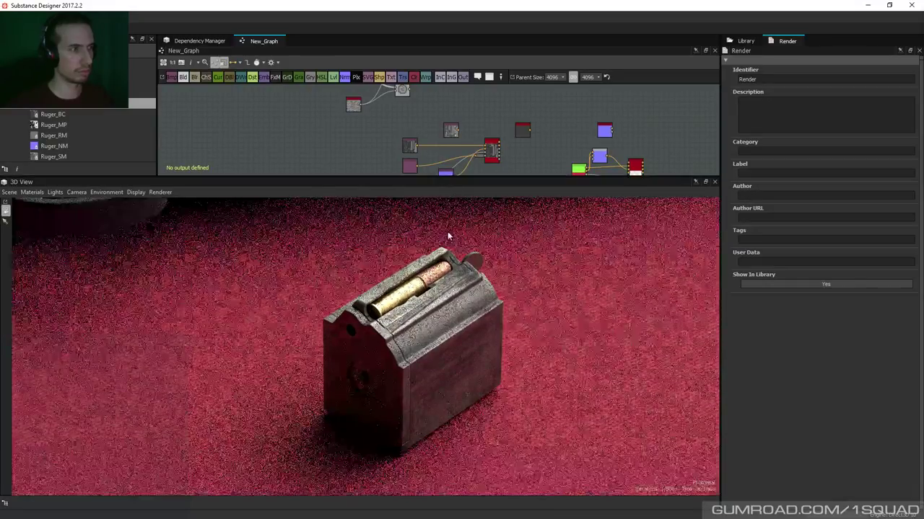
pyautogui.moveTo(447, 234)
pyautogui.mouseDown()
pyautogui.moveTo(483, 314)
pyautogui.moveTo(507, 341)
pyautogui.moveTo(434, 340)
pyautogui.moveTo(468, 338)
pyautogui.mouseUp()
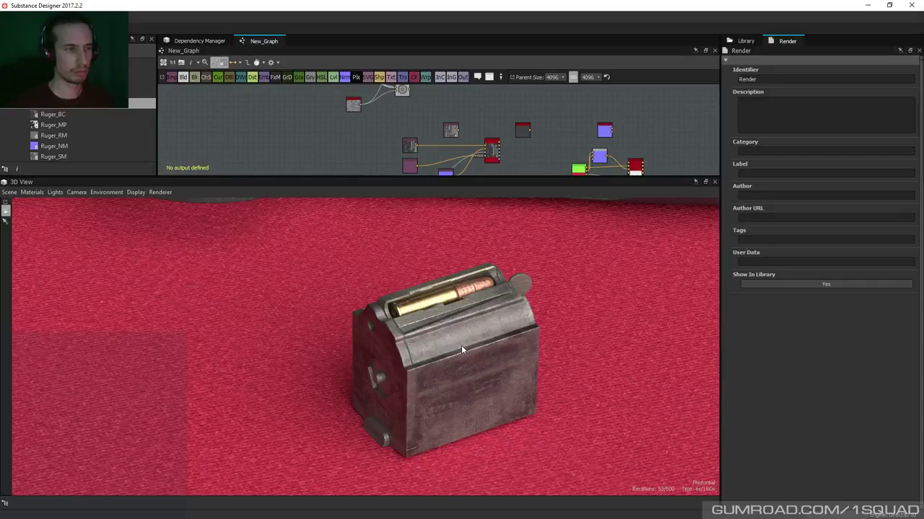
pyautogui.moveTo(460, 349); pyautogui.dragTo(466, 352)
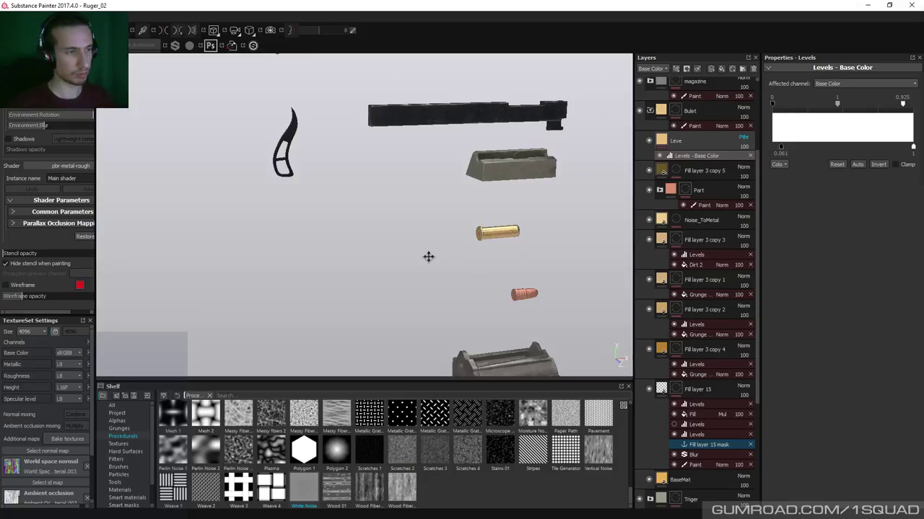
pyautogui.scroll(3, 428, 257)
pyautogui.scroll(3, 418, 245)
# Inspect the casing's texture channels, select Noise_ToMetal, return to material view and re-export
pyautogui.press('c')
pyautogui.press('c')
pyautogui.press('c')
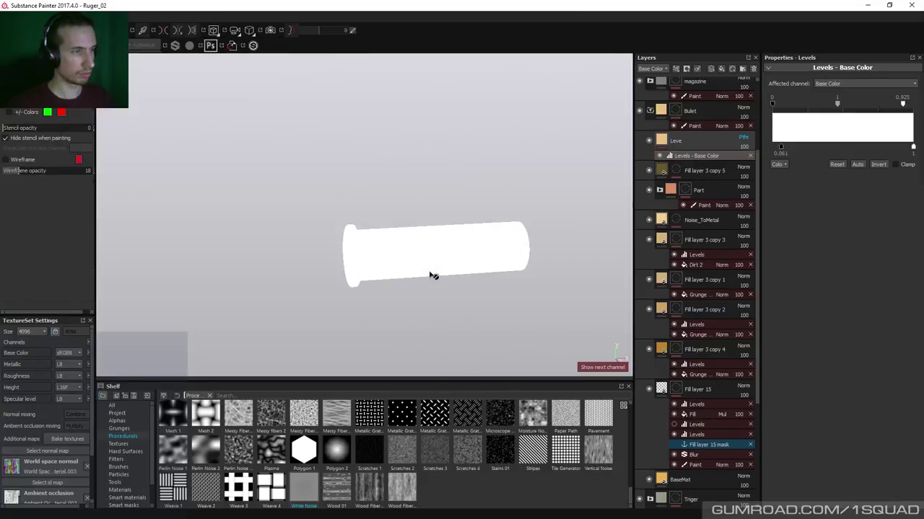
pyautogui.keyDown('alt'); pyautogui.moveTo(433, 276); pyautogui.dragTo(415, 261); pyautogui.keyUp('alt')
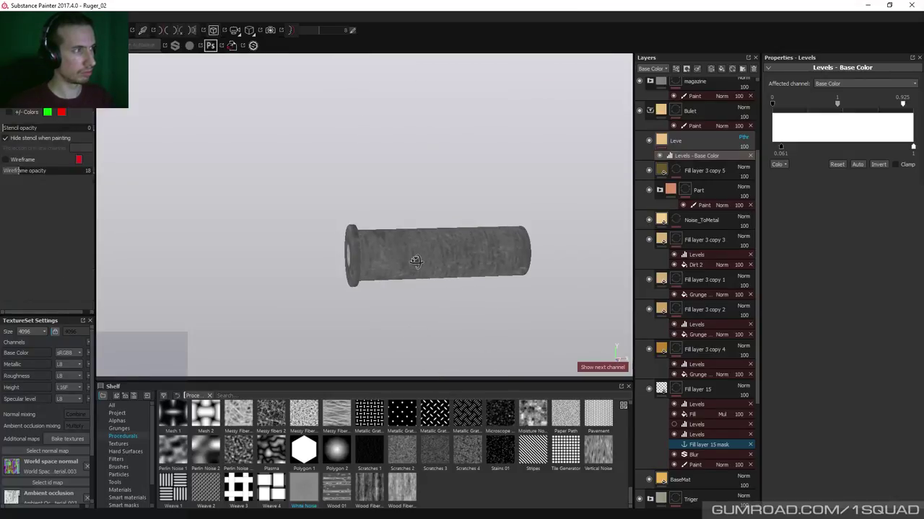
pyautogui.keyDown('alt'); pyautogui.moveTo(416, 261); pyautogui.dragTo(197, 139, button='middle'); pyautogui.keyUp('alt')
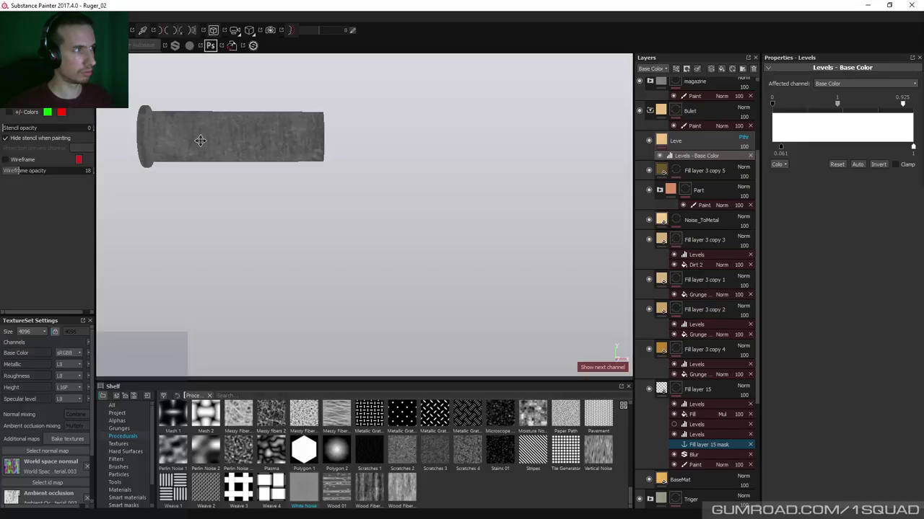
pyautogui.moveTo(200, 141); pyautogui.dragTo(251, 108, button='middle')
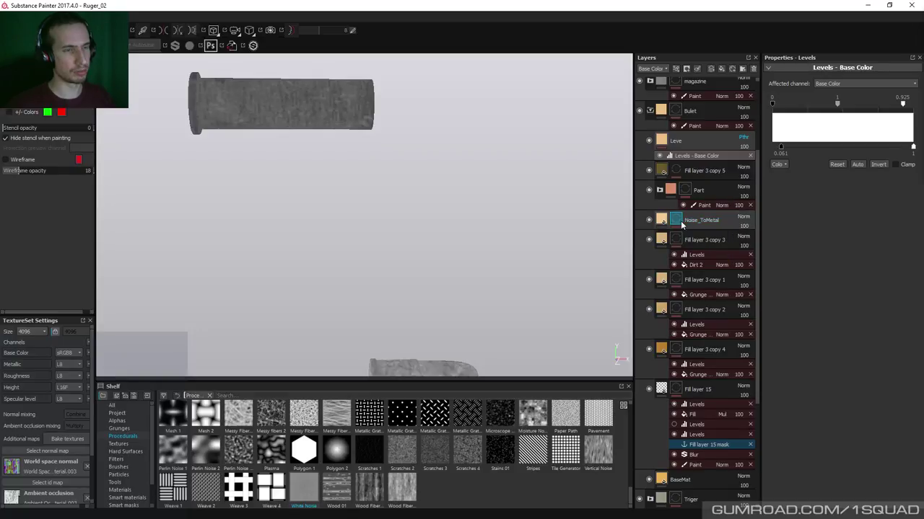
pyautogui.click(681, 223)
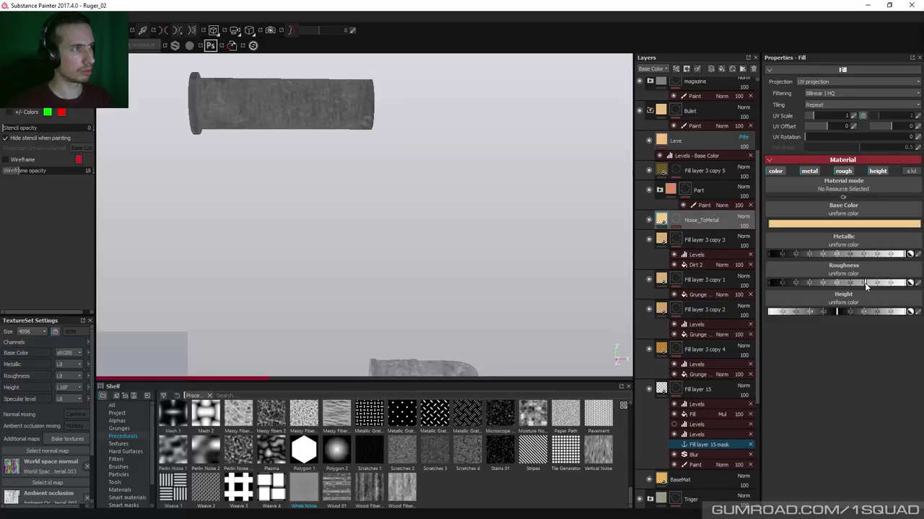
pyautogui.press('m')
pyautogui.hotkey('ctrl', 'shift', 'e')
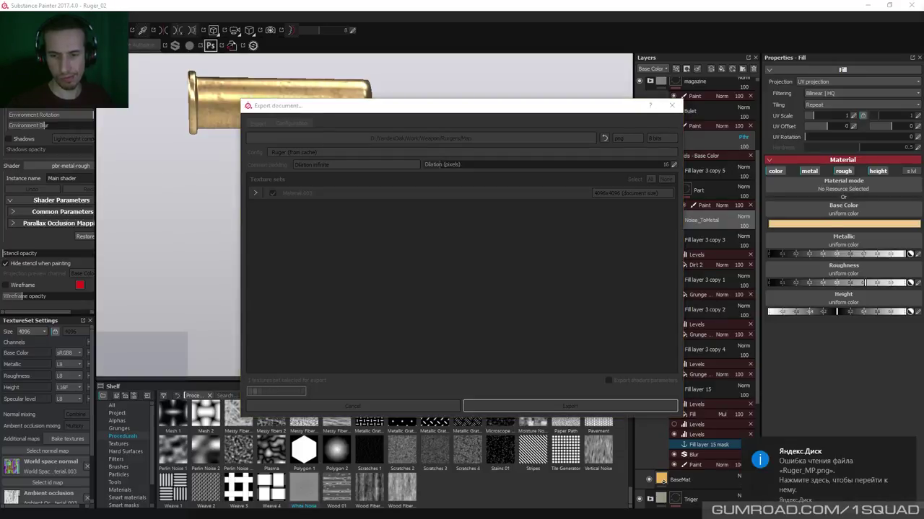
# In Substance Designer, orbit the render from the magazine toward the rifle's bolt handle
pyautogui.hotkey('alt', 'Tab')
pyautogui.moveTo(596, 354); pyautogui.dragTo(440, 364)
pyautogui.keyDown('alt'); pyautogui.moveTo(473, 355); pyautogui.dragTo(503, 314); pyautogui.keyUp('alt')
pyautogui.keyDown('alt'); pyautogui.moveTo(410, 343); pyautogui.dragTo(348, 345); pyautogui.keyUp('alt')
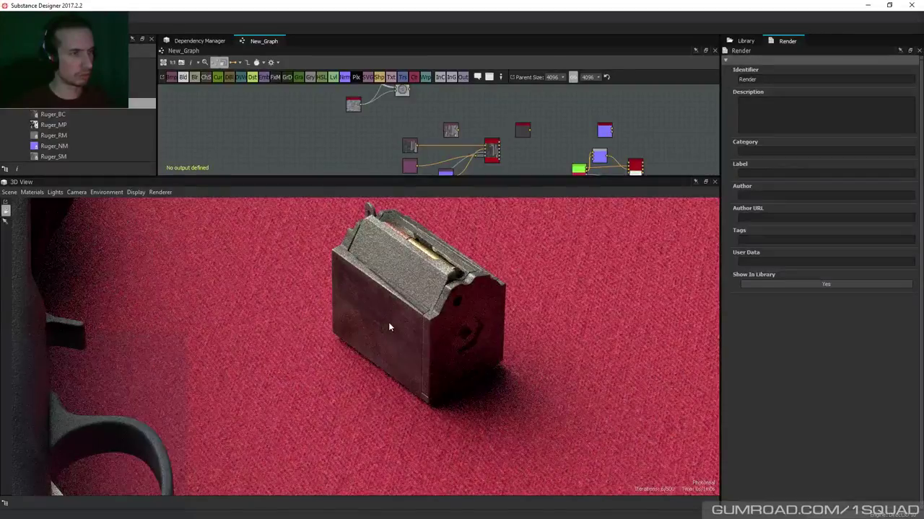
pyautogui.keyDown('alt'); pyautogui.moveTo(430, 336); pyautogui.dragTo(348, 339); pyautogui.keyUp('alt')
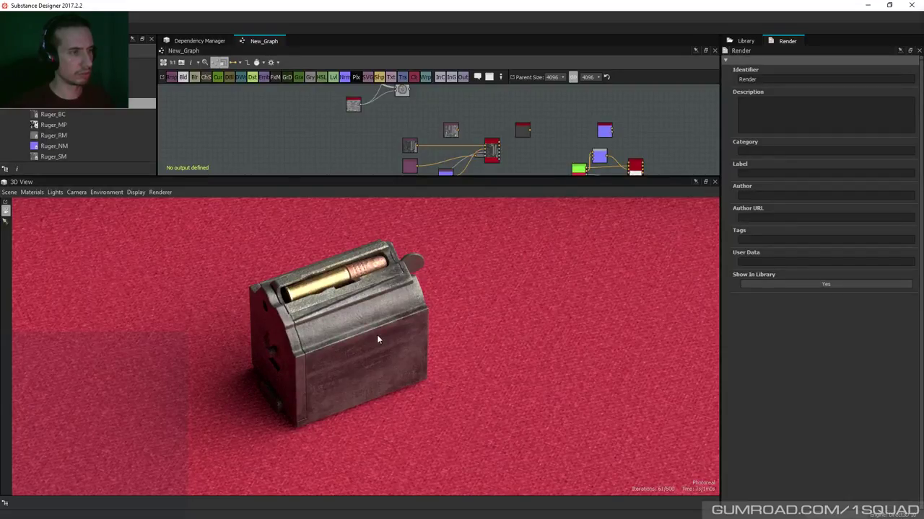
pyautogui.moveTo(403, 365); pyautogui.dragTo(385, 325)
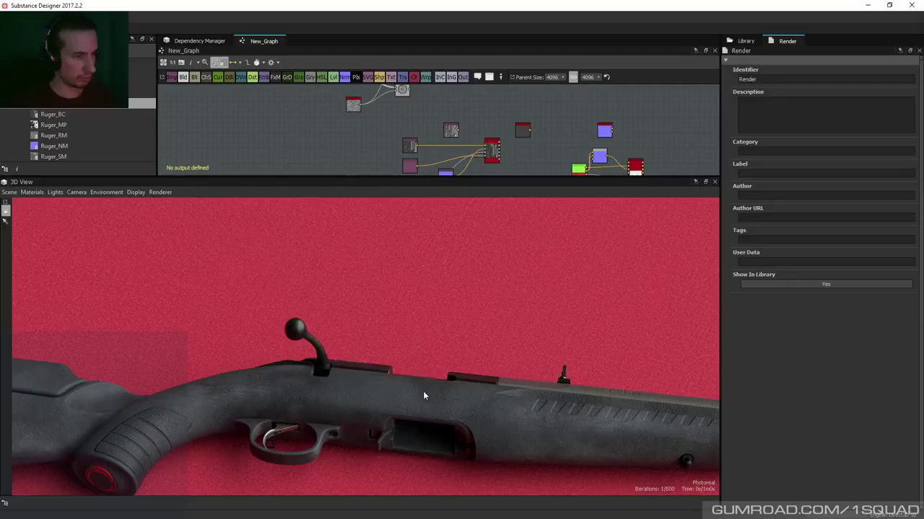
pyautogui.moveTo(425, 392); pyautogui.dragTo(432, 441)
pyautogui.scroll(3, 433, 447)
pyautogui.scroll(4, 427, 264)
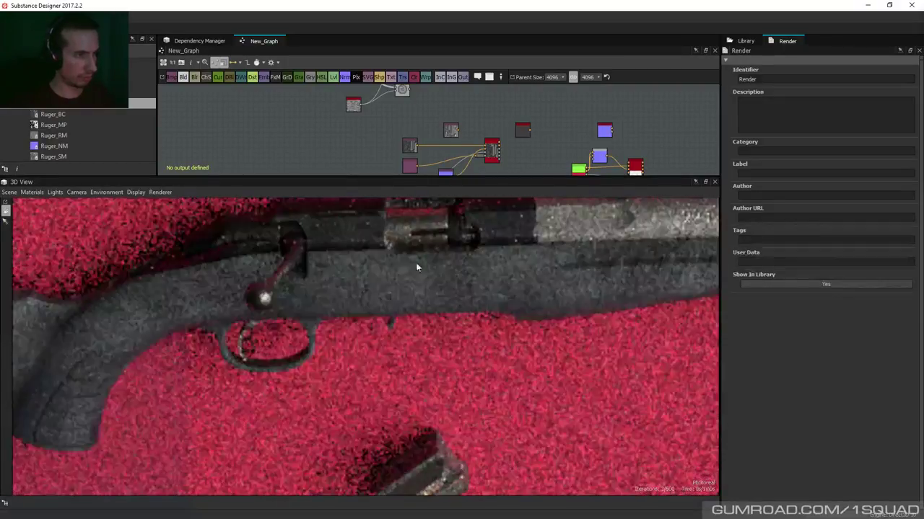
pyautogui.moveTo(464, 249); pyautogui.dragTo(308, 337)
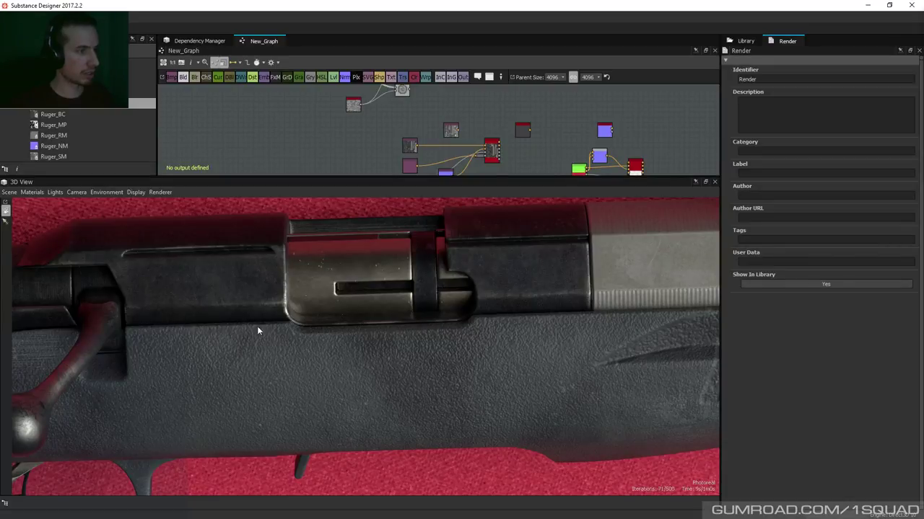
pyautogui.keyDown('alt'); pyautogui.moveTo(257, 359); pyautogui.dragTo(270, 357); pyautogui.keyUp('alt')
pyautogui.keyDown('alt'); pyautogui.moveTo(444, 364); pyautogui.dragTo(435, 359); pyautogui.keyUp('alt')
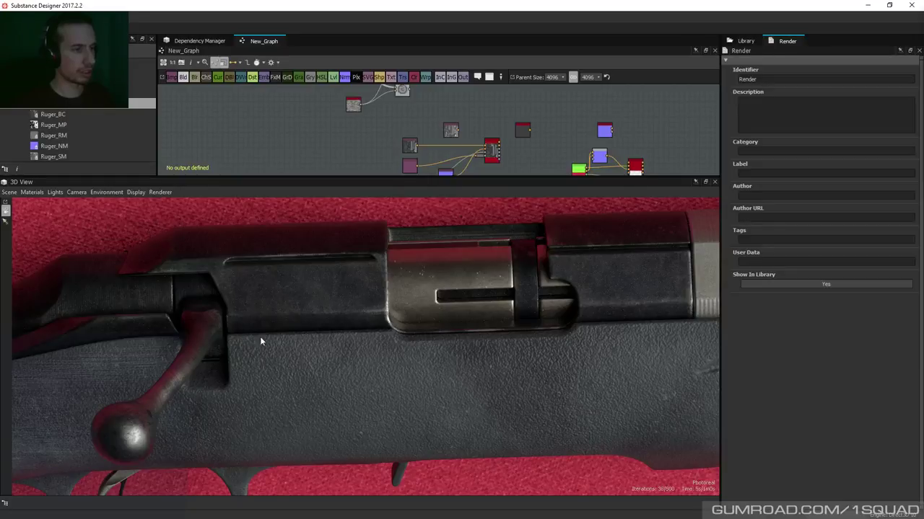
pyautogui.keyDown('alt'); pyautogui.moveTo(600, 342); pyautogui.dragTo(481, 342); pyautogui.keyUp('alt')
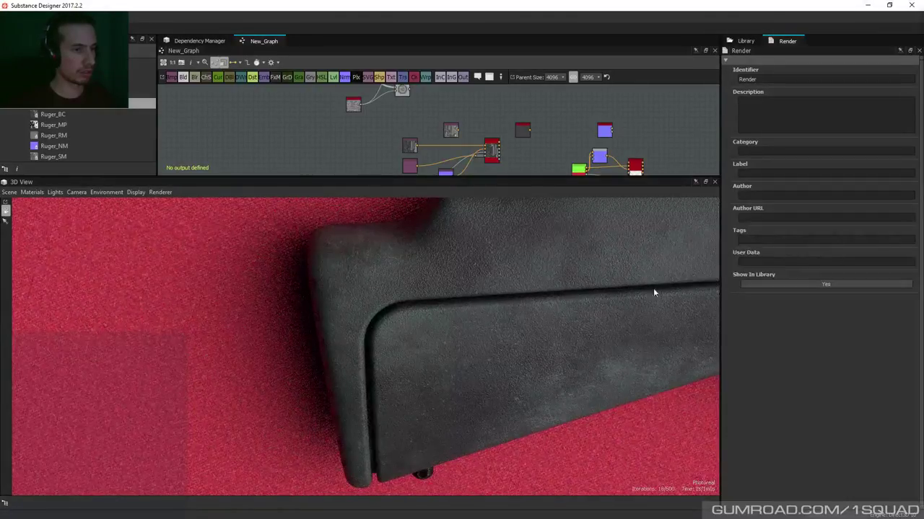
pyautogui.scroll(-5, 555, 310)
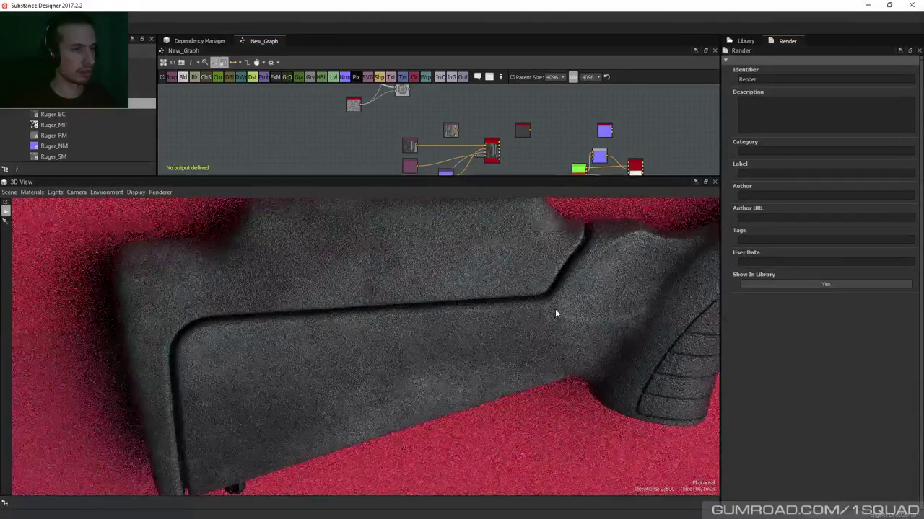
pyautogui.keyDown('alt'); pyautogui.moveTo(563, 312); pyautogui.dragTo(429, 321); pyautogui.keyUp('alt')
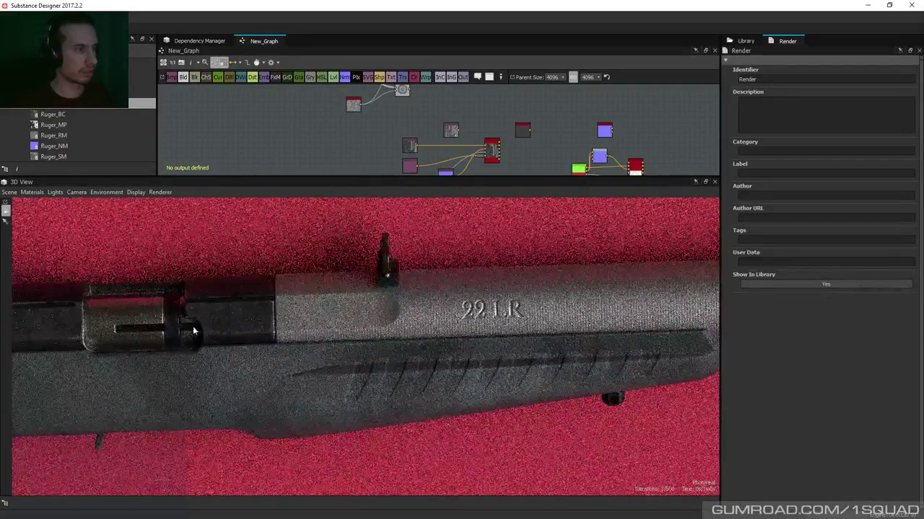
pyautogui.keyDown('alt'); pyautogui.moveTo(284, 331); pyautogui.dragTo(375, 319); pyautogui.keyUp('alt')
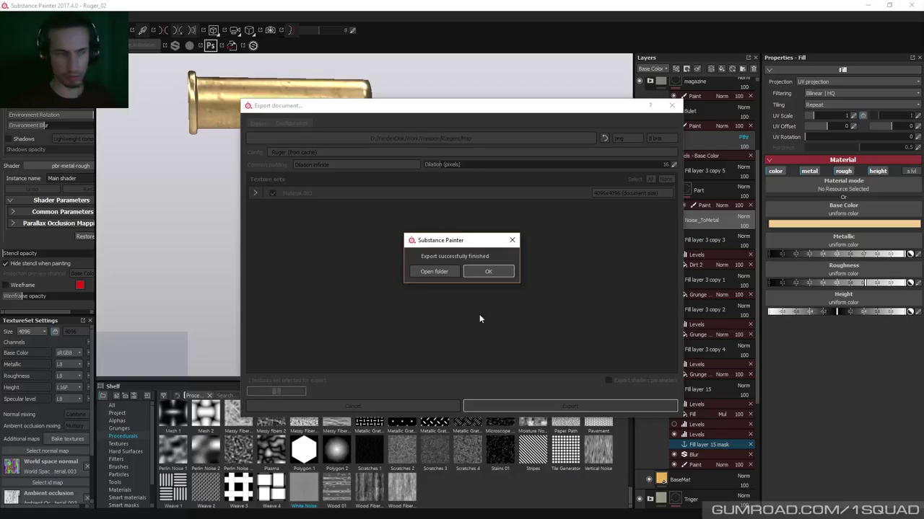
# Dismiss the export-finished message and select the Oil layer's paint
pyautogui.click(498, 270)
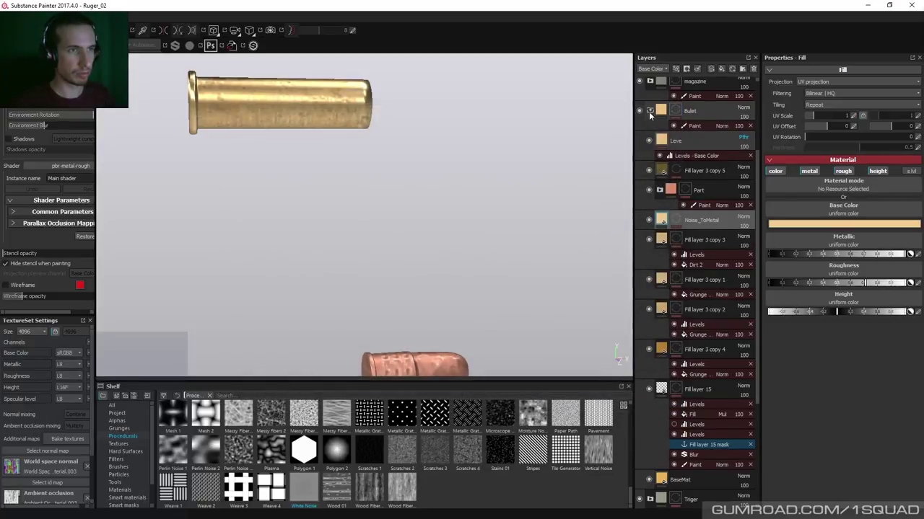
pyautogui.scroll(-5, 650, 116)
pyautogui.scroll(-5, 653, 170)
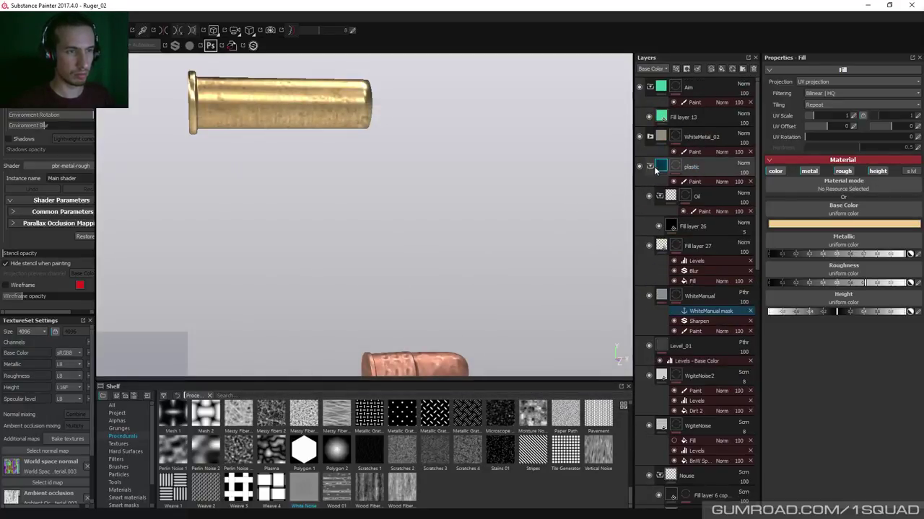
pyautogui.click(698, 211)
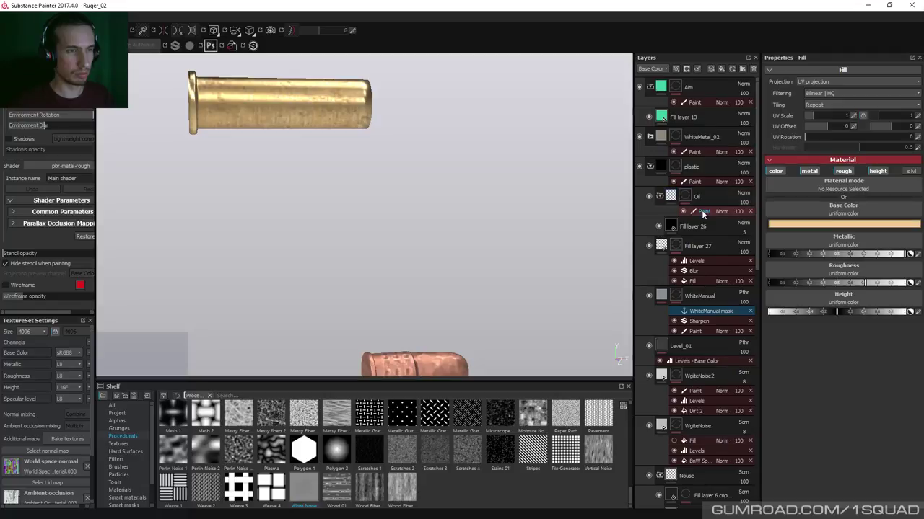
pyautogui.scroll(-6, 369, 280)
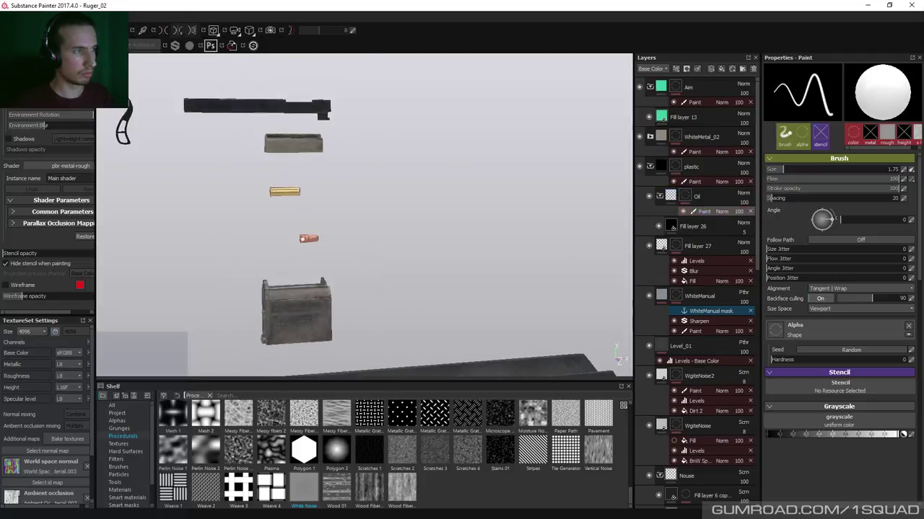
pyautogui.scroll(3, 329, 332)
pyautogui.scroll(6, 357, 212)
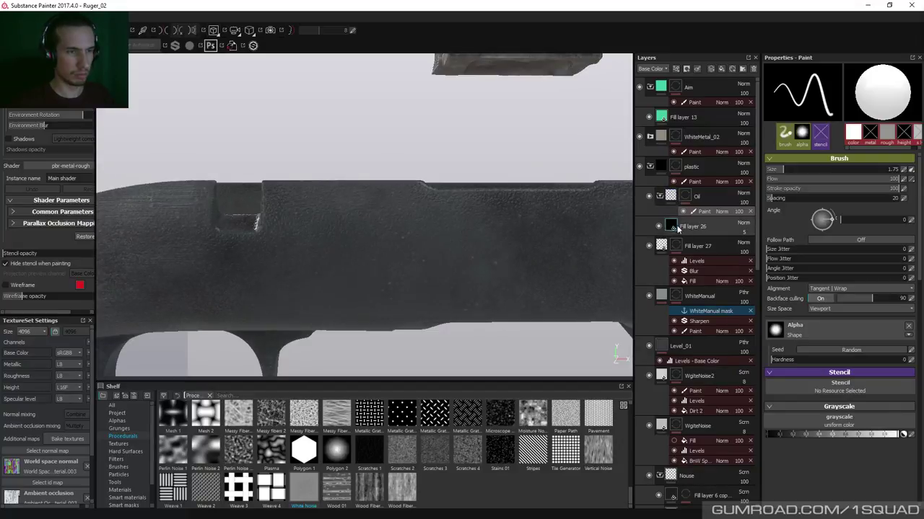
# Set the opacity of Fill layer 26 over the stock to 15
pyautogui.click(676, 231)
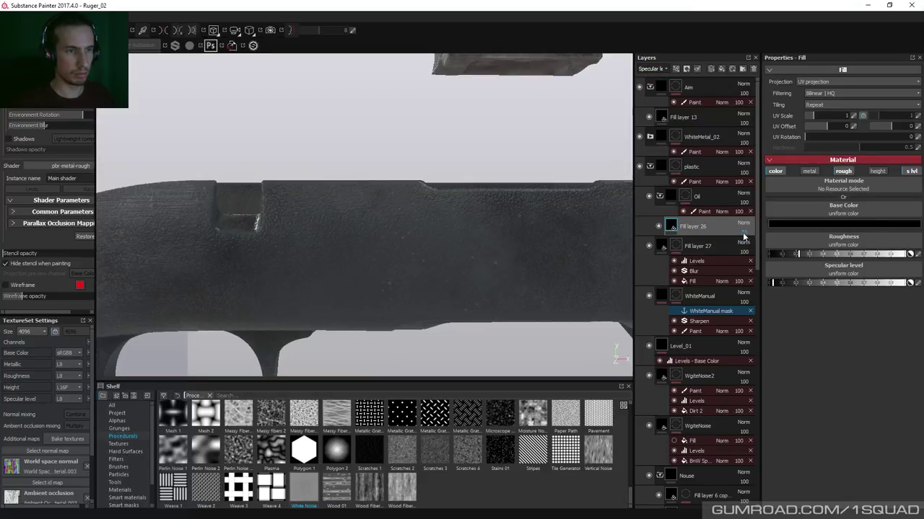
pyautogui.click(743, 236)
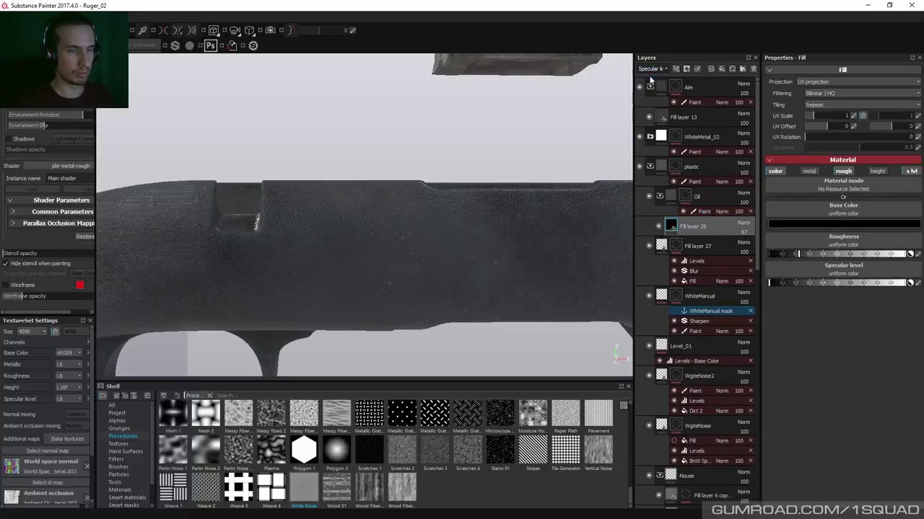
pyautogui.click(748, 245)
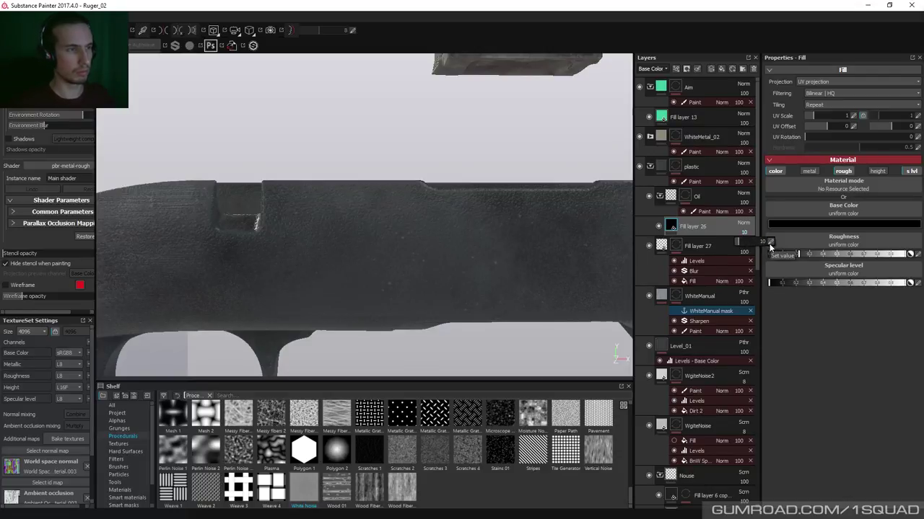
pyautogui.keyDown('alt'); pyautogui.moveTo(423, 269); pyautogui.dragTo(404, 223); pyautogui.keyUp('alt')
pyautogui.keyDown('shift'); pyautogui.moveTo(404, 223); pyautogui.dragTo(430, 249, button='right'); pyautogui.keyUp('shift')
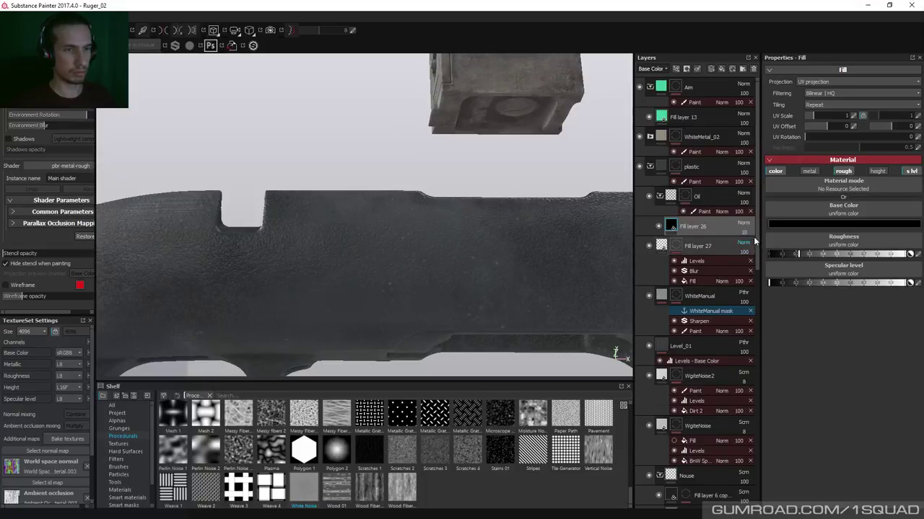
pyautogui.moveTo(745, 233); pyautogui.dragTo(773, 245)
# Preview single channels on the trigger guard, then toggle Fill layer 26's s lvl channel off and on
pyautogui.press('c')
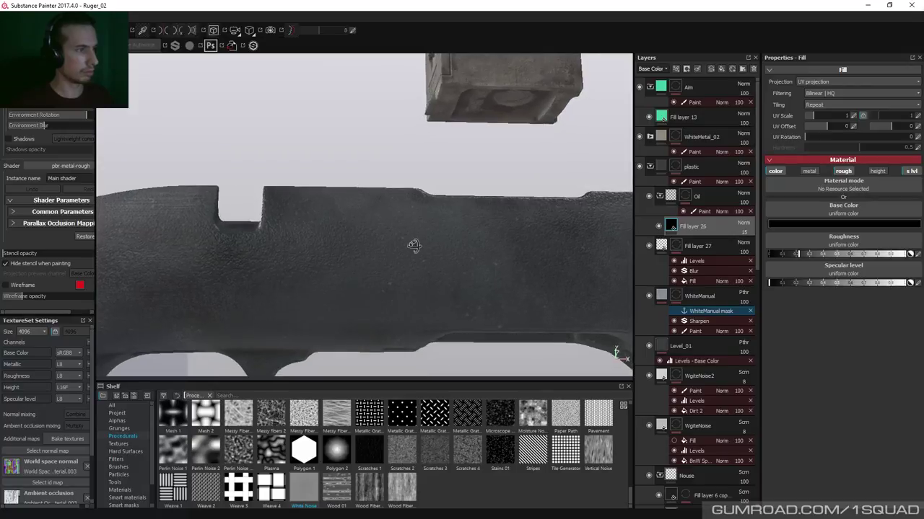
pyautogui.scroll(3, 423, 303)
pyautogui.moveTo(375, 115); pyautogui.dragTo(417, 235, button='middle')
pyautogui.press('c')
pyautogui.press('c')
pyautogui.press('m')
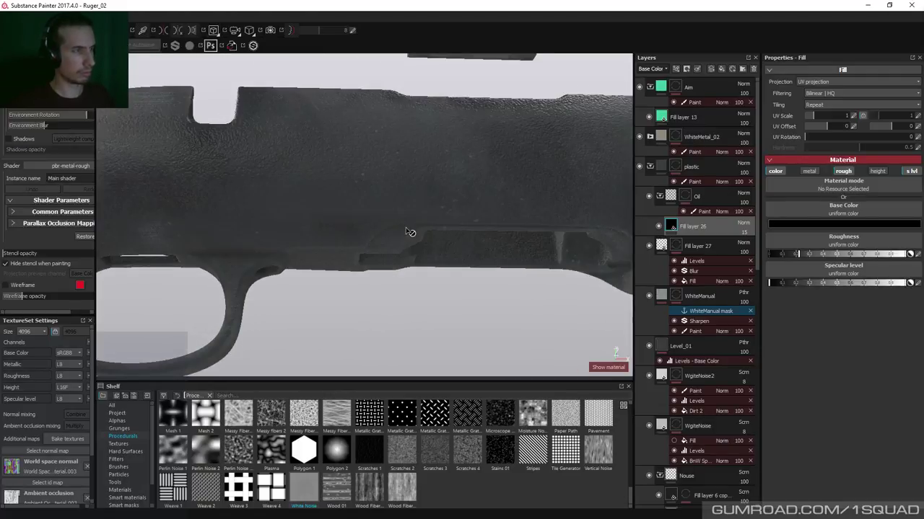
pyautogui.click(910, 171)
pyautogui.click(910, 171)
pyautogui.moveTo(423, 170); pyautogui.dragTo(451, 214, button='middle')
pyautogui.moveTo(451, 213)
pyautogui.keyDown('shift'); pyautogui.mouseDown(button='right')
pyautogui.moveTo(471, 216)
pyautogui.moveTo(452, 226)
pyautogui.mouseUp(button='right'); pyautogui.keyUp('shift')
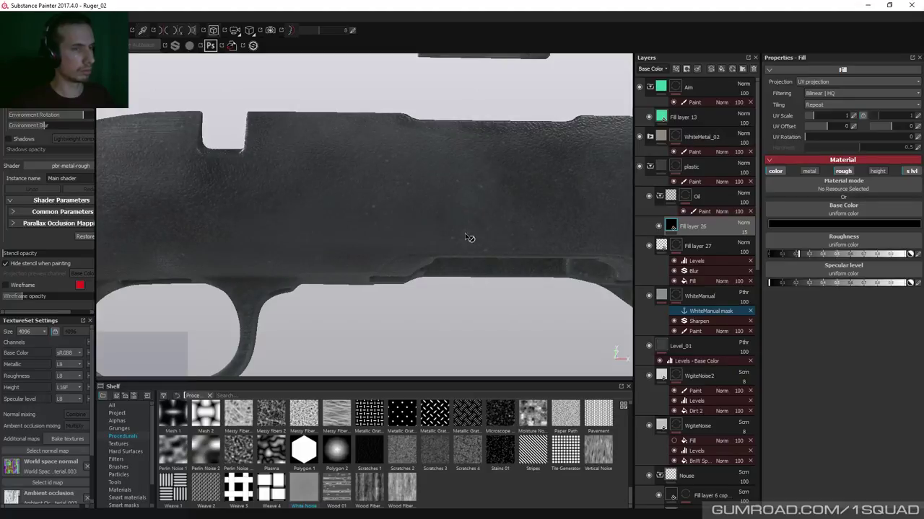
# Select the Oil paint and raise the brush hardness to 0.95
pyautogui.keyDown('alt'); pyautogui.click(687, 196); pyautogui.keyUp('alt')
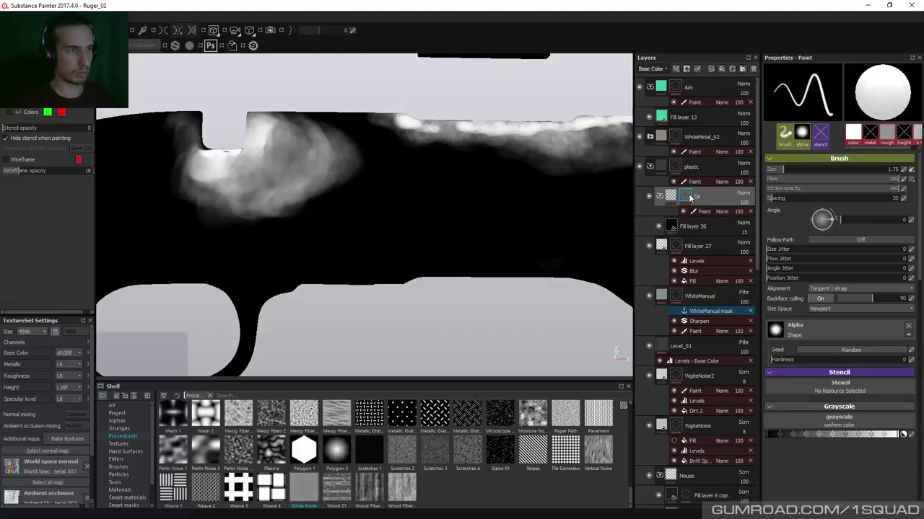
pyautogui.click(683, 214)
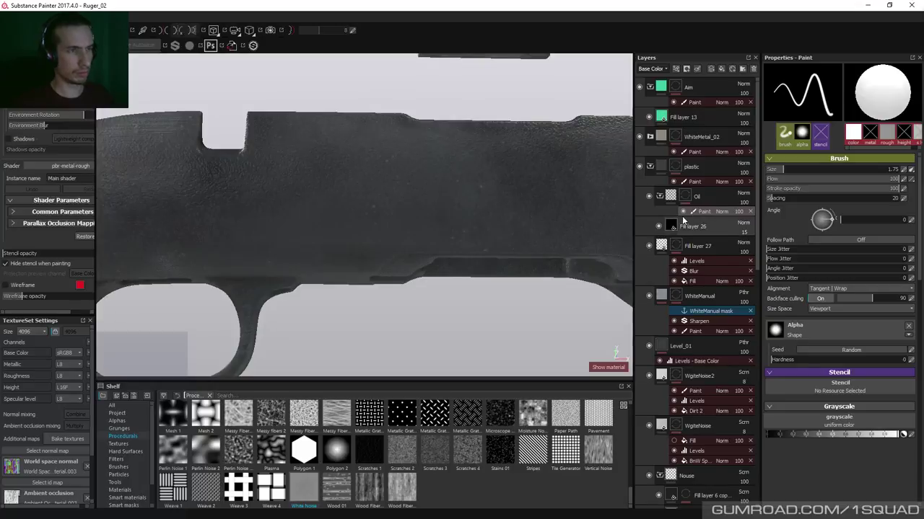
pyautogui.keyDown('alt'); pyautogui.moveTo(433, 278); pyautogui.dragTo(462, 177); pyautogui.keyUp('alt')
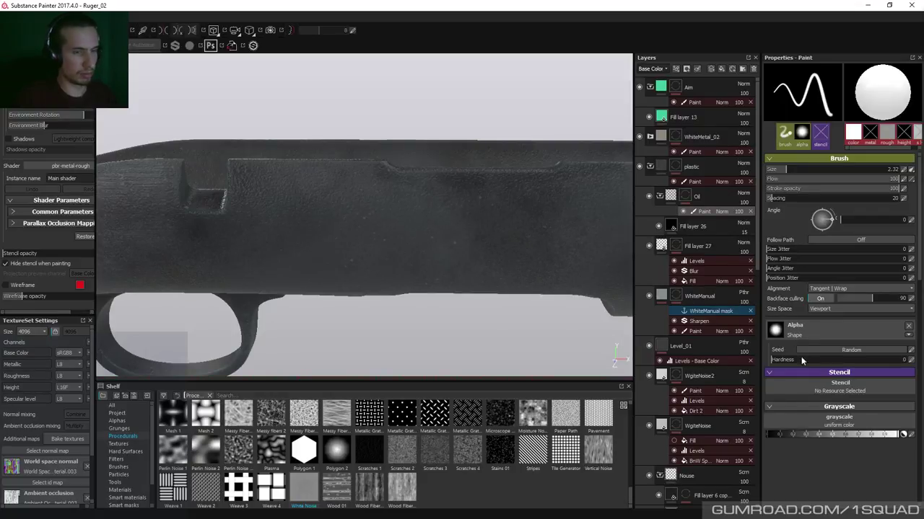
pyautogui.moveTo(894, 361); pyautogui.dragTo(899, 361)
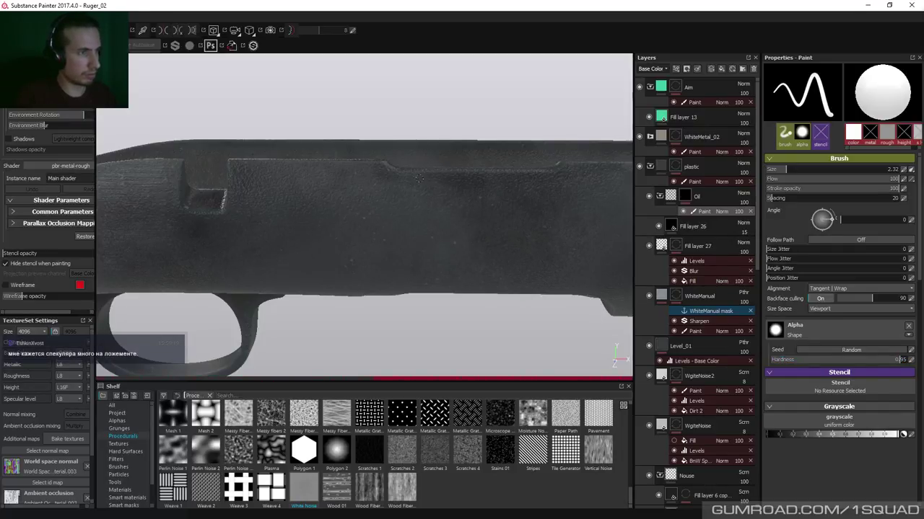
pyautogui.moveTo(406, 181)
pyautogui.keyDown('alt'); pyautogui.mouseDown()
pyautogui.moveTo(455, 196)
pyautogui.moveTo(453, 229)
pyautogui.moveTo(408, 182)
pyautogui.moveTo(431, 180)
pyautogui.mouseUp(); pyautogui.keyUp('alt')
# Cycle through the channel previews on the rifle stock
pyautogui.press('c')
pyautogui.press('c')
pyautogui.keyDown('alt'); pyautogui.moveTo(449, 219); pyautogui.dragTo(450, 199); pyautogui.keyUp('alt')
pyautogui.press('c')
pyautogui.press('c')
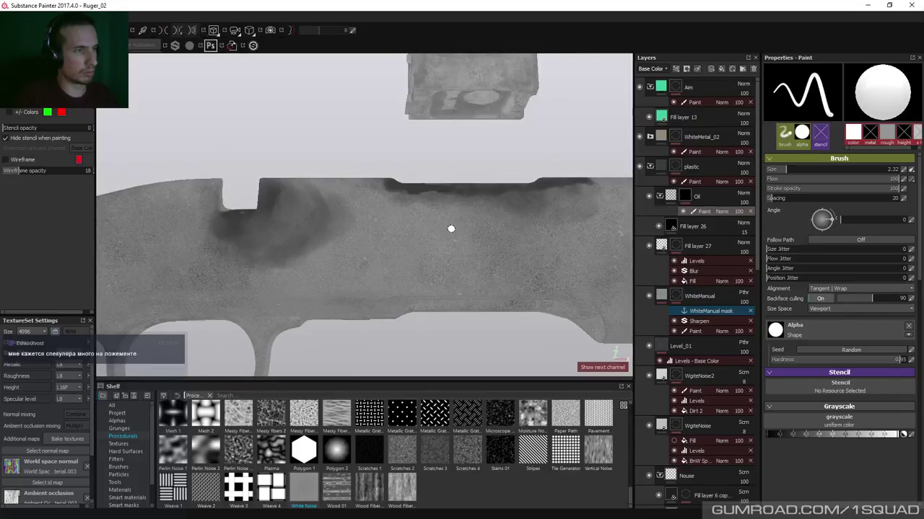
pyautogui.keyDown('alt'); pyautogui.moveTo(451, 232); pyautogui.dragTo(422, 225); pyautogui.keyUp('alt')
pyautogui.press('c')
pyautogui.press('c')
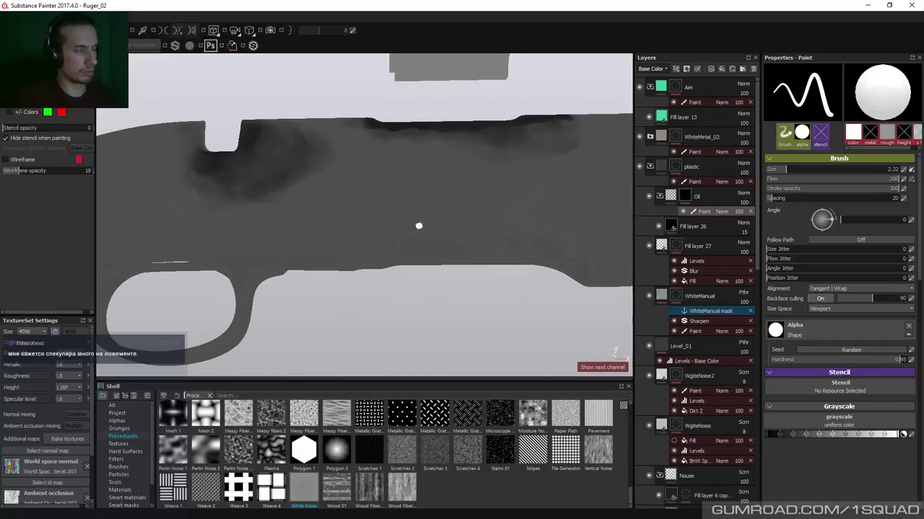
pyautogui.scroll(-6, 691, 379)
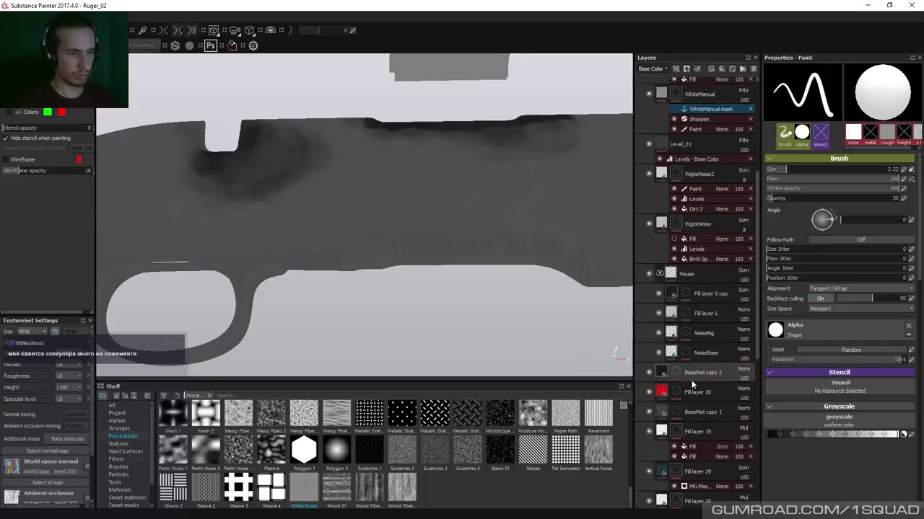
pyautogui.scroll(-6, 694, 422)
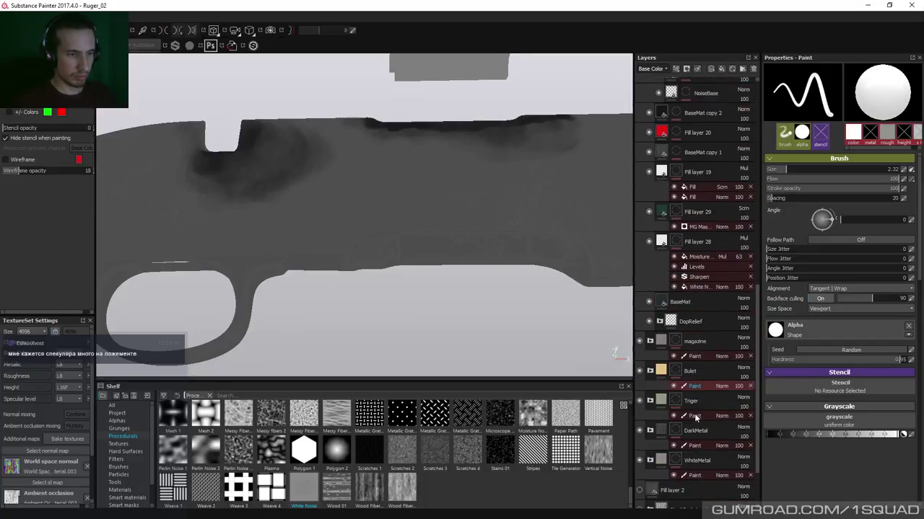
# Select the BaseMat layer and compare material and channel previews up close
pyautogui.click(686, 306)
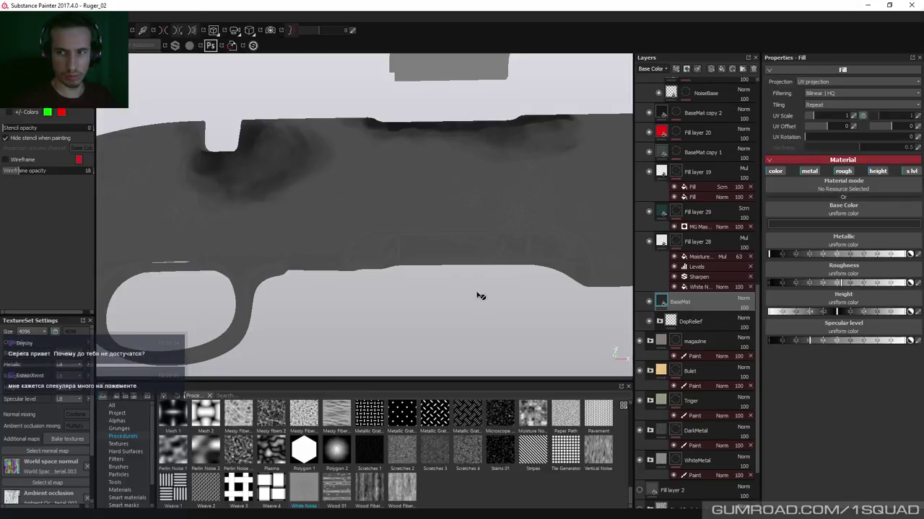
pyautogui.press('m')
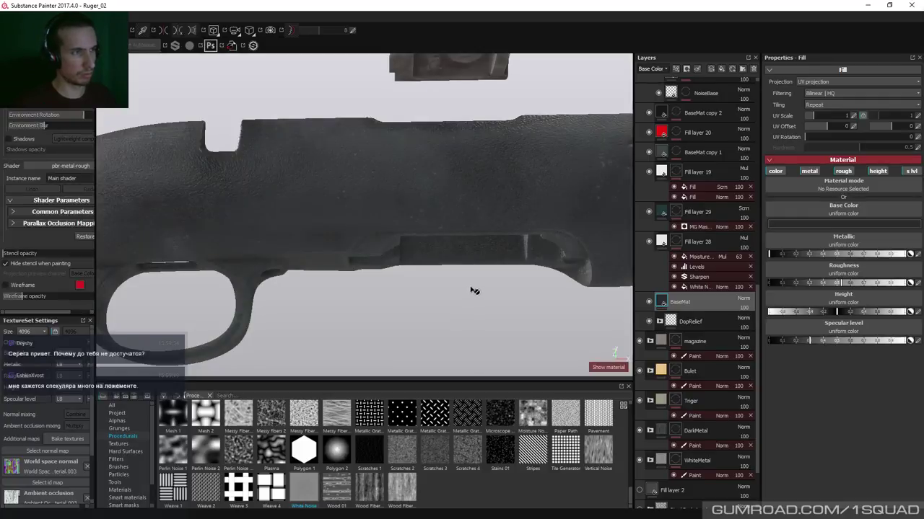
pyautogui.press('c')
pyautogui.keyDown('alt'); pyautogui.moveTo(425, 224); pyautogui.dragTo(433, 270, button='middle'); pyautogui.keyUp('alt')
pyautogui.scroll(2, 441, 268)
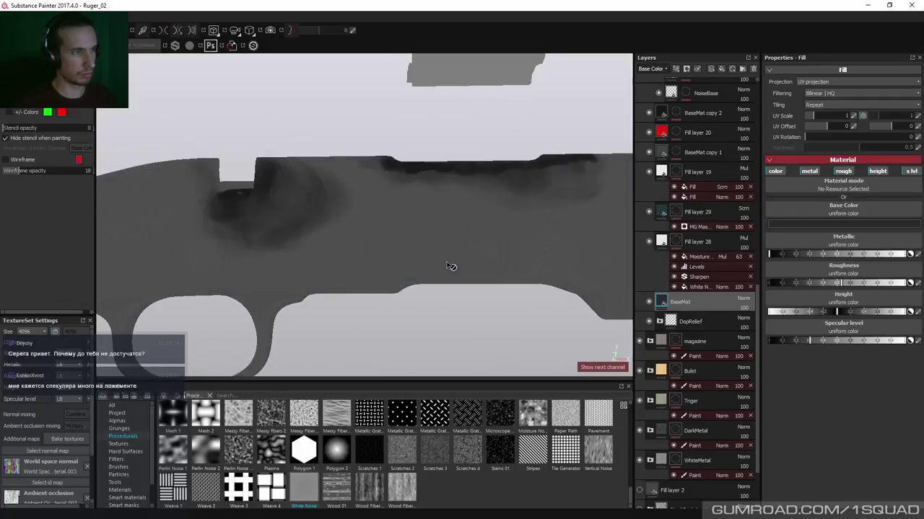
pyautogui.press('c')
pyautogui.press('c')
pyautogui.keyDown('alt'); pyautogui.moveTo(450, 266); pyautogui.dragTo(442, 259); pyautogui.keyUp('alt')
pyautogui.scroll(5, 692, 200)
pyautogui.scroll(10, 700, 218)
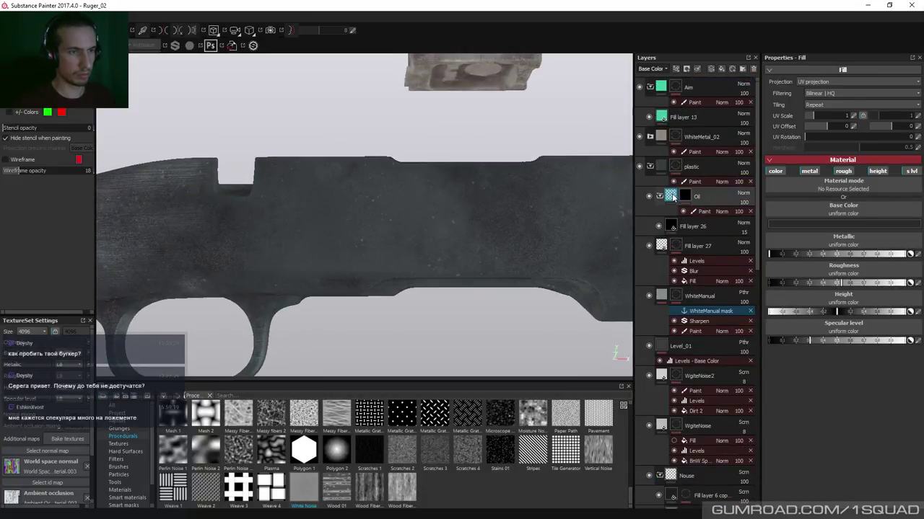
# Set Fill layer 26's opacity to 25 and reselect the Oil mask
pyautogui.click(672, 196)
pyautogui.click(671, 215)
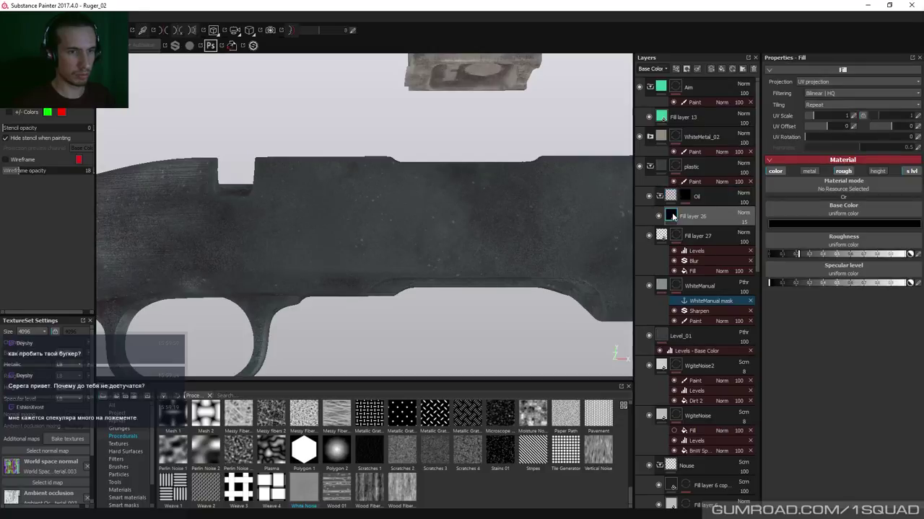
pyautogui.click(744, 222)
pyautogui.write('20')
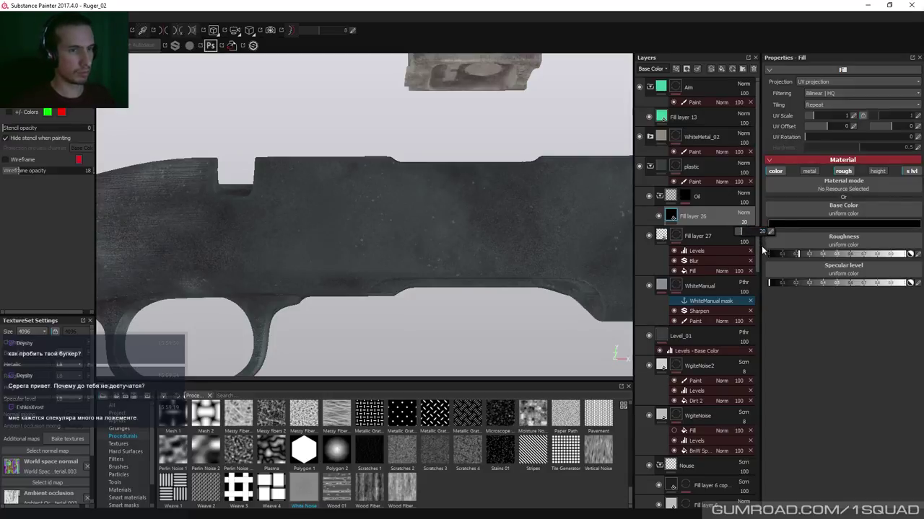
pyautogui.click(658, 219)
pyautogui.click(743, 222)
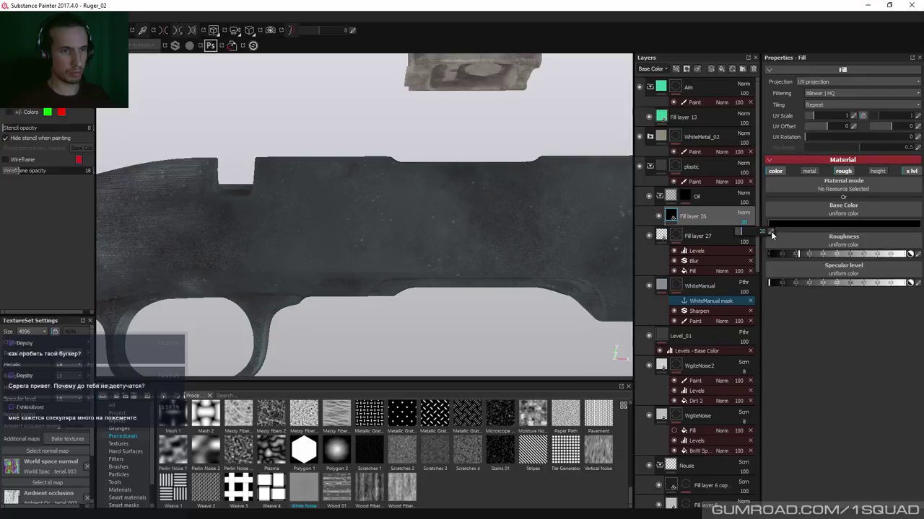
pyautogui.write('25')
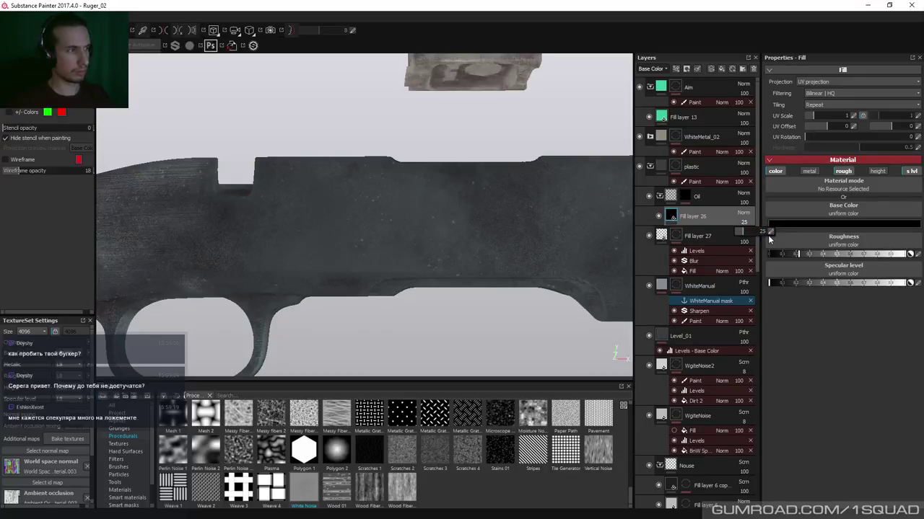
pyautogui.click(687, 198)
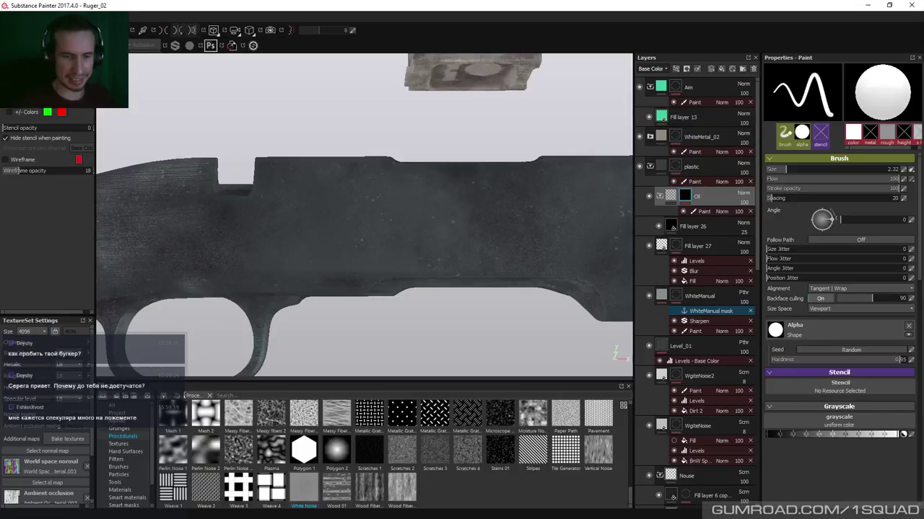
# View the stock from a low angle and export the textures
pyautogui.keyDown('alt'); pyautogui.moveTo(412, 264); pyautogui.dragTo(389, 252); pyautogui.keyUp('alt')
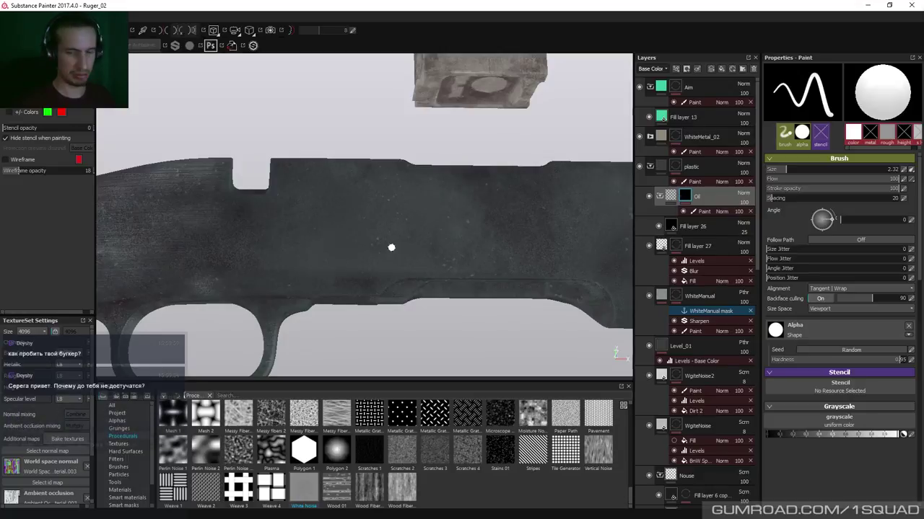
pyautogui.keyDown('alt'); pyautogui.moveTo(470, 248); pyautogui.dragTo(483, 357); pyautogui.keyUp('alt')
pyautogui.moveTo(265, 189)
pyautogui.keyDown('alt'); pyautogui.mouseDown()
pyautogui.moveTo(425, 248)
pyautogui.moveTo(398, 245)
pyautogui.moveTo(314, 207)
pyautogui.moveTo(468, 243)
pyautogui.moveTo(413, 248)
pyautogui.moveTo(426, 194)
pyautogui.moveTo(448, 268)
pyautogui.moveTo(316, 237)
pyautogui.moveTo(439, 277)
pyautogui.moveTo(456, 255)
pyautogui.moveTo(425, 265)
pyautogui.mouseUp(); pyautogui.keyUp('alt')
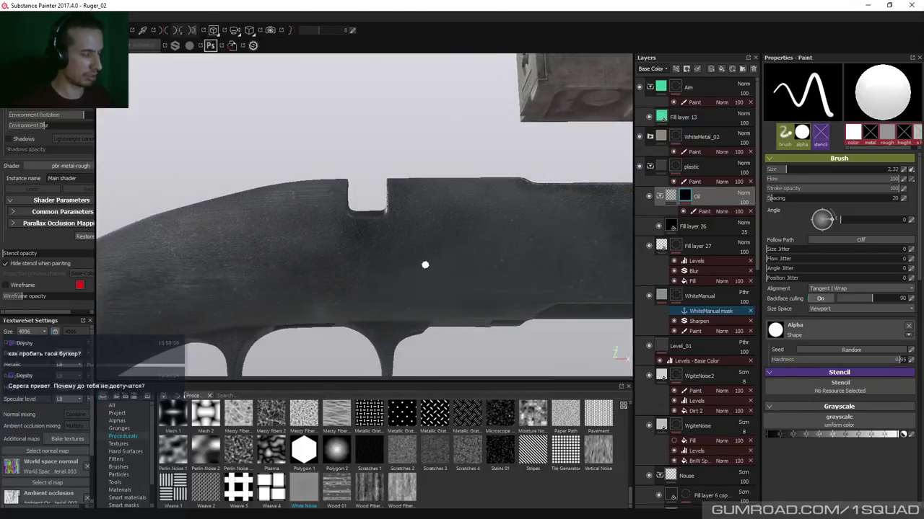
pyautogui.hotkey('ctrl', 'shift', 'e')
pyautogui.click(604, 405)
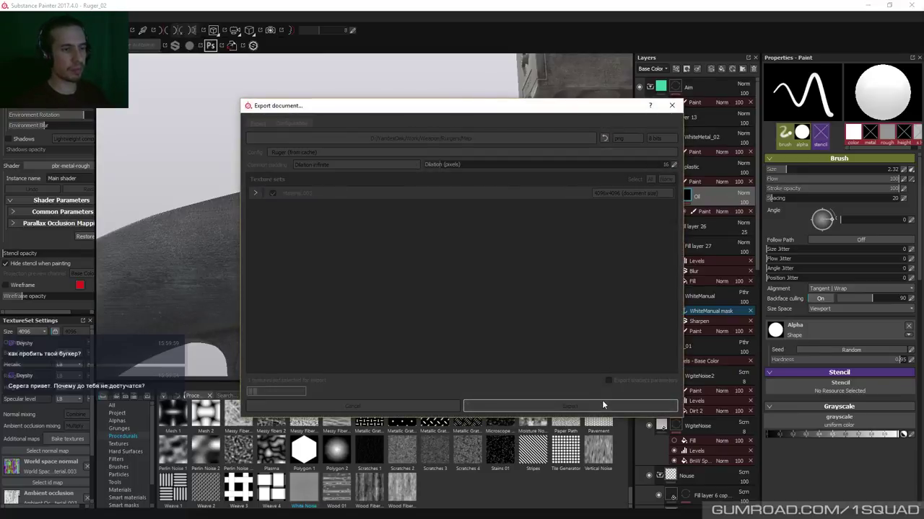
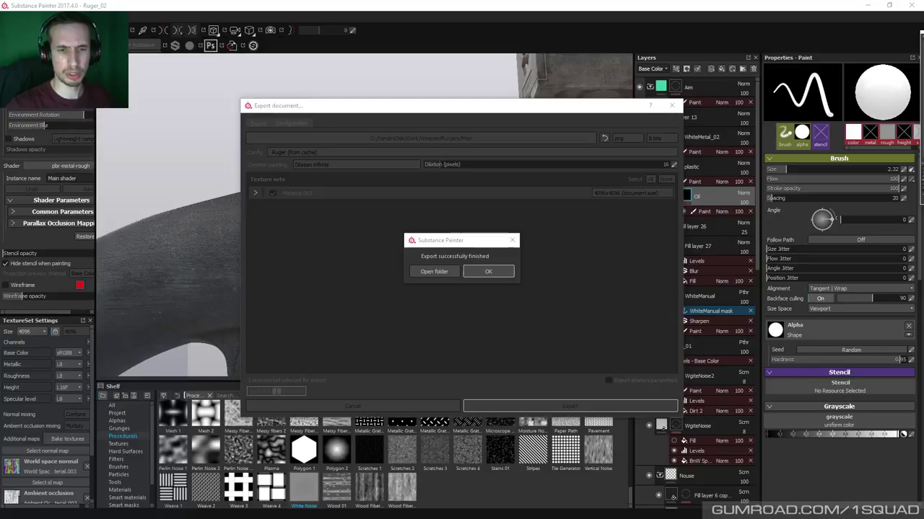
# Dismiss the 'Export successfully finished' message and frame the rifle receiver in the viewport
pyautogui.click(491, 270)
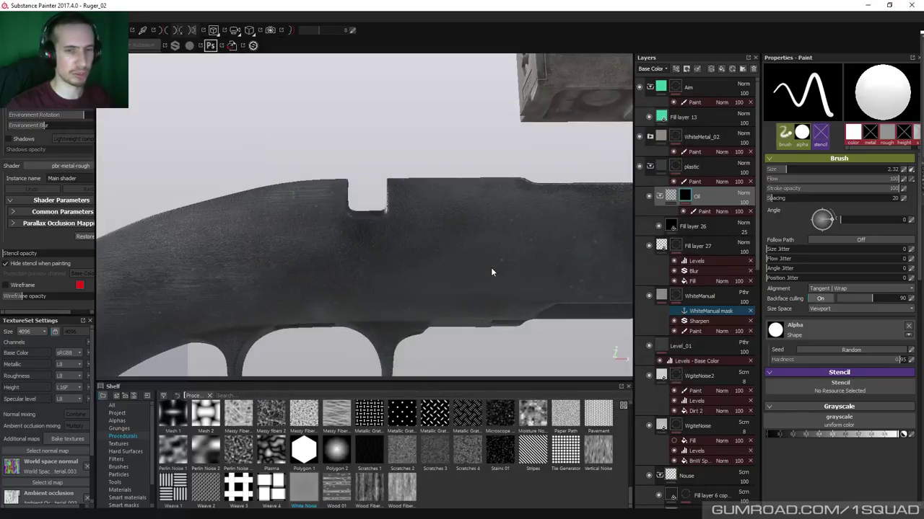
pyautogui.keyDown('alt'); pyautogui.moveTo(444, 303); pyautogui.dragTo(426, 213); pyautogui.keyUp('alt')
pyautogui.keyDown('alt'); pyautogui.moveTo(460, 276); pyautogui.dragTo(474, 270, button='right'); pyautogui.keyUp('alt')
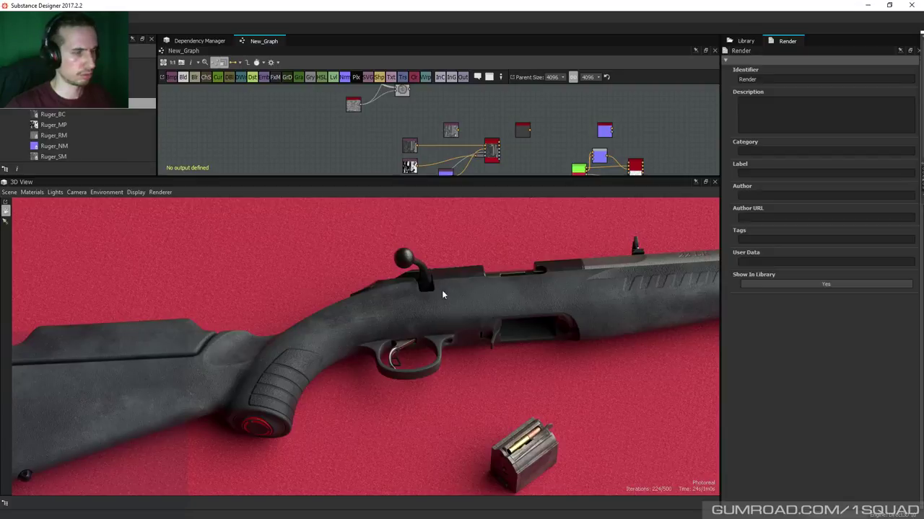
# Pick options from the 3D View Renderer menu and orbit the render around the trigger guard, barrel and action
pyautogui.click(162, 193)
pyautogui.click(175, 261)
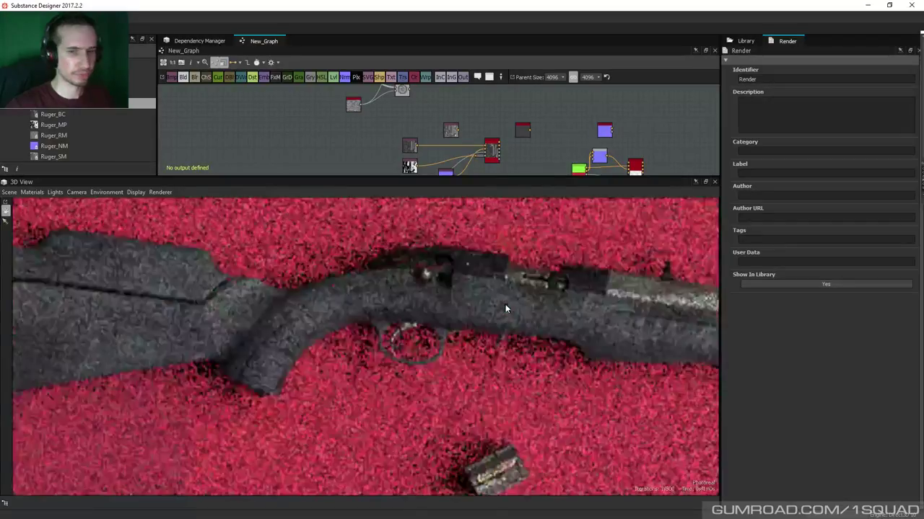
pyautogui.moveTo(505, 304)
pyautogui.keyDown('alt'); pyautogui.mouseDown()
pyautogui.moveTo(513, 249)
pyautogui.moveTo(510, 262)
pyautogui.moveTo(503, 233)
pyautogui.moveTo(487, 287)
pyautogui.moveTo(530, 300)
pyautogui.moveTo(519, 298)
pyautogui.mouseUp(); pyautogui.keyUp('alt')
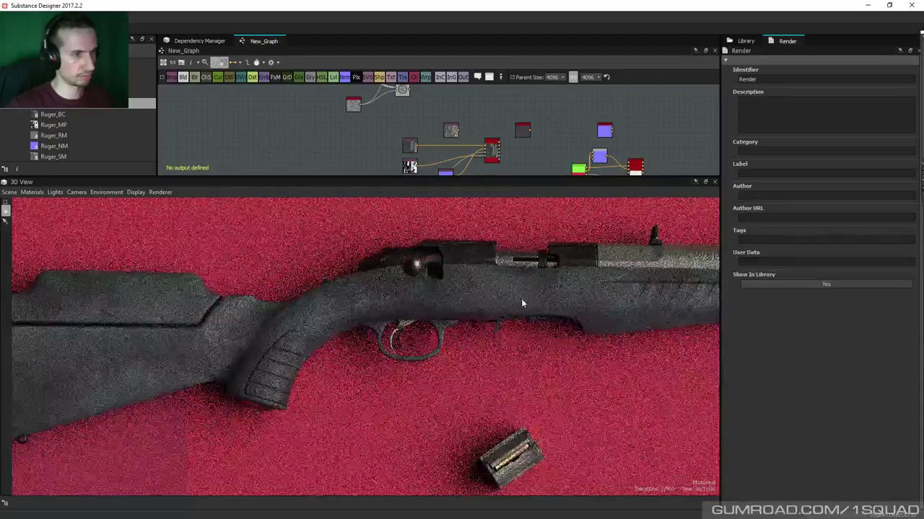
pyautogui.moveTo(501, 288)
pyautogui.keyDown('alt'); pyautogui.mouseDown(button='right')
pyautogui.moveTo(510, 351)
pyautogui.moveTo(447, 85)
pyautogui.moveTo(499, 286)
pyautogui.mouseUp(button='right'); pyautogui.keyUp('alt')
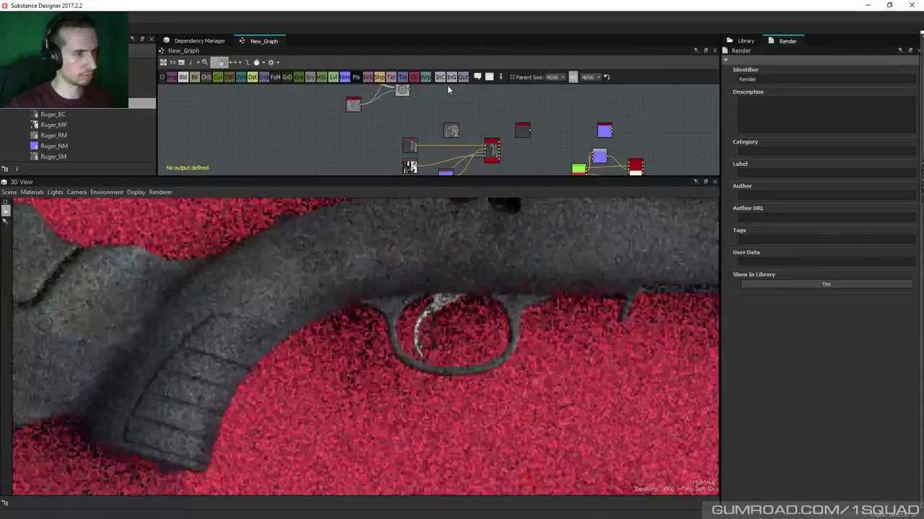
pyautogui.moveTo(499, 291)
pyautogui.keyDown('alt'); pyautogui.mouseDown()
pyautogui.moveTo(481, 305)
pyautogui.moveTo(484, 295)
pyautogui.mouseUp(); pyautogui.keyUp('alt')
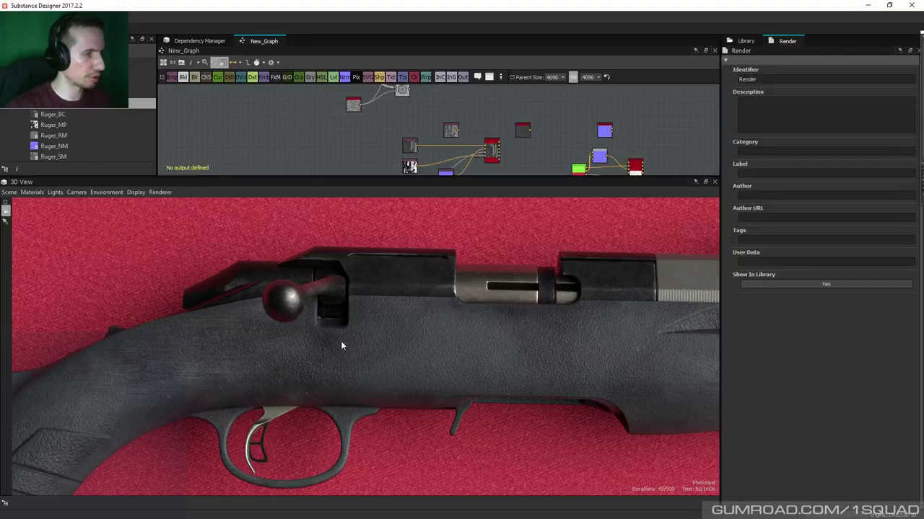
pyautogui.moveTo(363, 312); pyautogui.dragTo(359, 353)
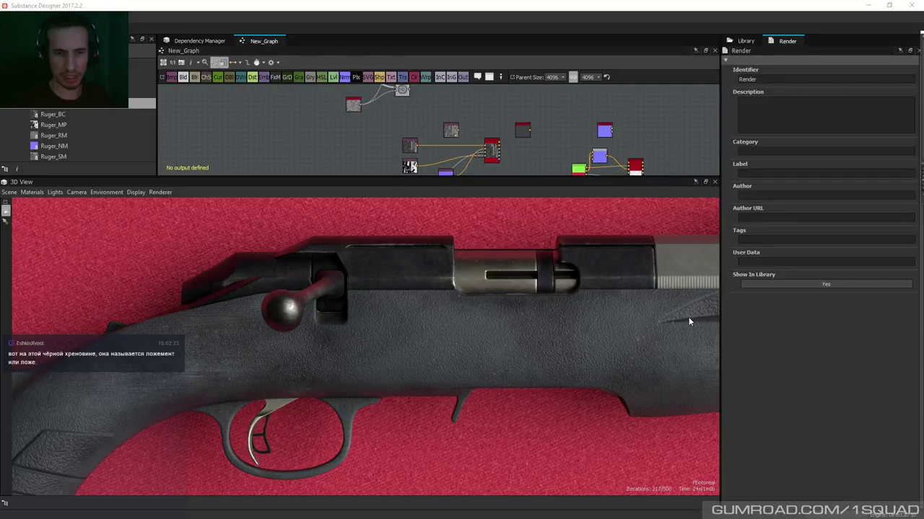
pyautogui.keyDown('alt'); pyautogui.moveTo(688, 317); pyautogui.dragTo(523, 299); pyautogui.keyUp('alt')
pyautogui.moveTo(524, 299); pyautogui.dragTo(363, 345)
pyautogui.scroll(-3, 457, 345)
pyautogui.scroll(4, 451, 351)
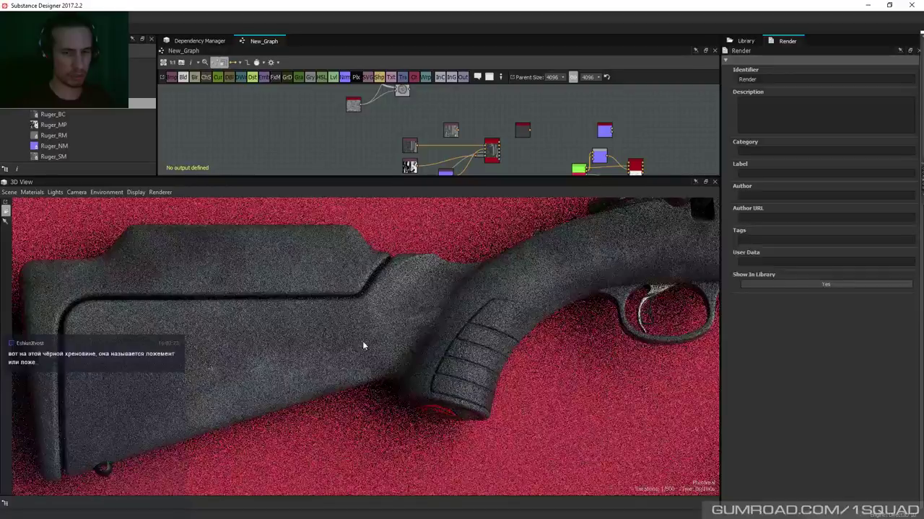
pyautogui.moveTo(438, 336); pyautogui.dragTo(401, 307)
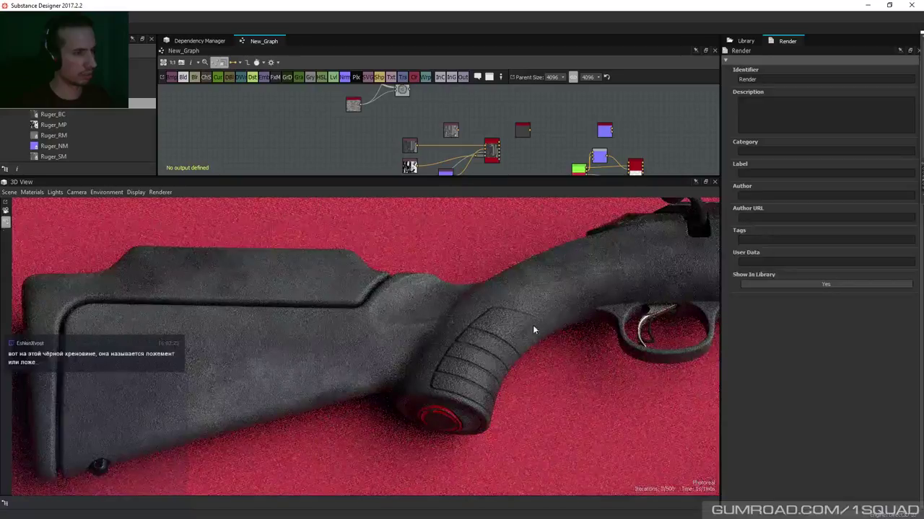
pyautogui.moveTo(515, 325); pyautogui.dragTo(525, 351)
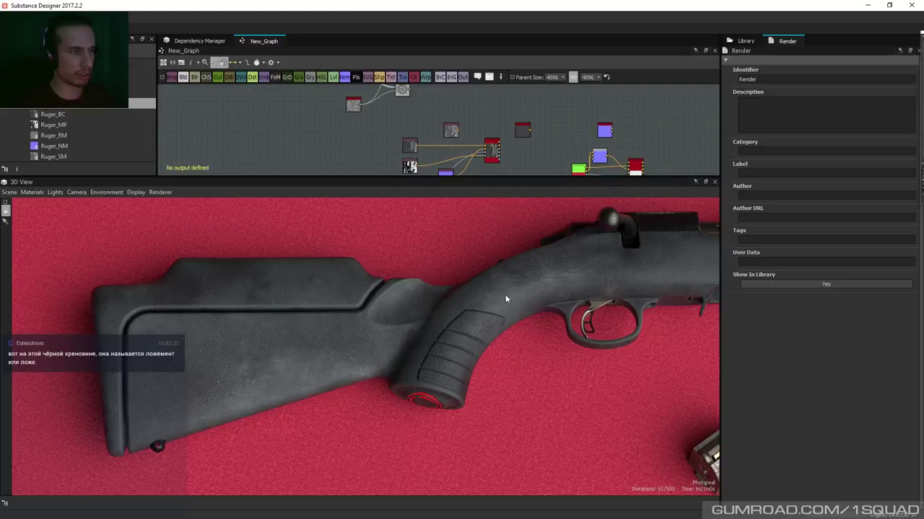
pyautogui.moveTo(455, 321); pyautogui.dragTo(458, 223)
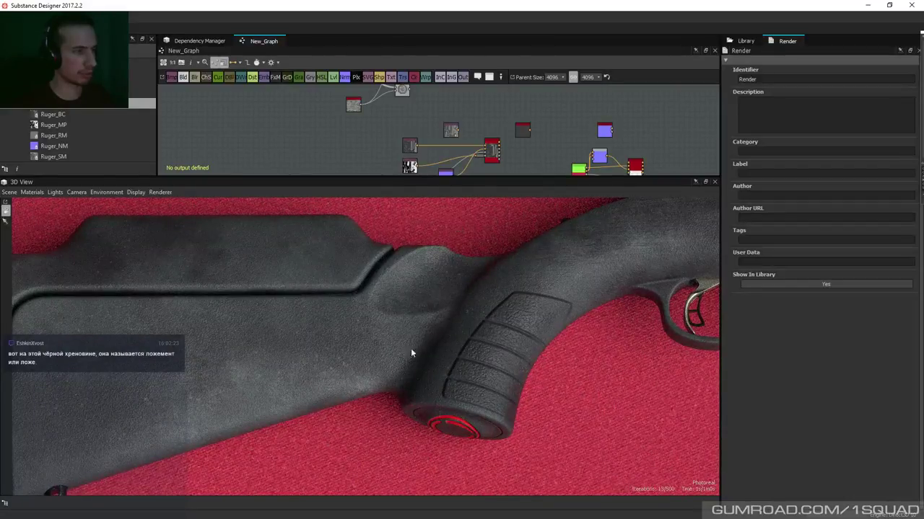
pyautogui.moveTo(458, 366); pyautogui.dragTo(442, 303)
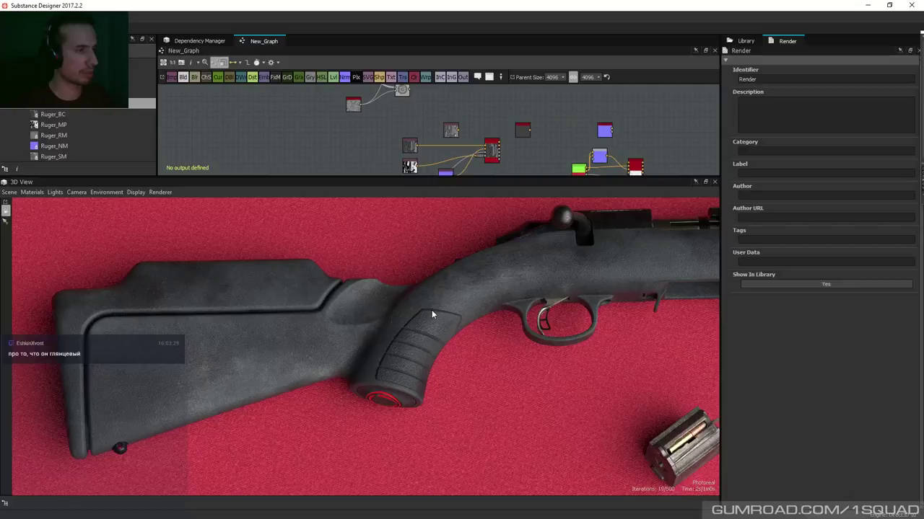
pyautogui.moveTo(418, 330); pyautogui.dragTo(417, 337)
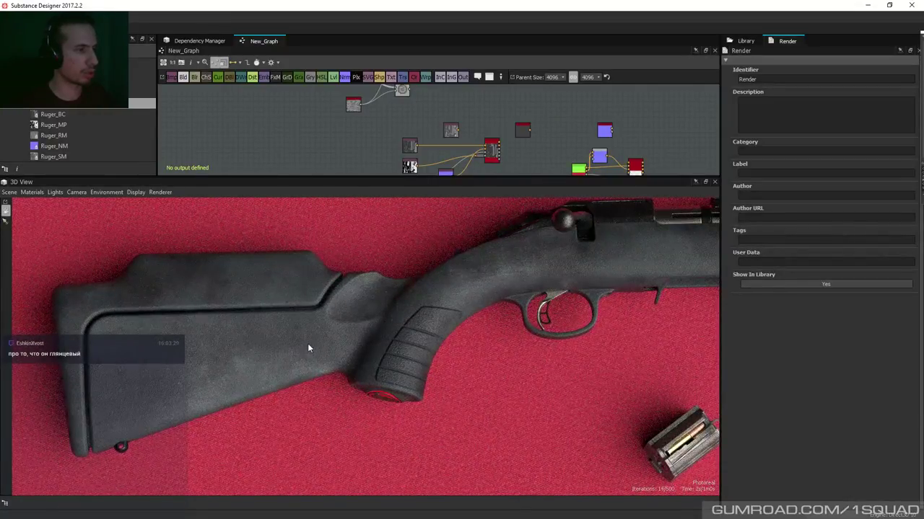
pyautogui.moveTo(422, 335); pyautogui.dragTo(422, 310)
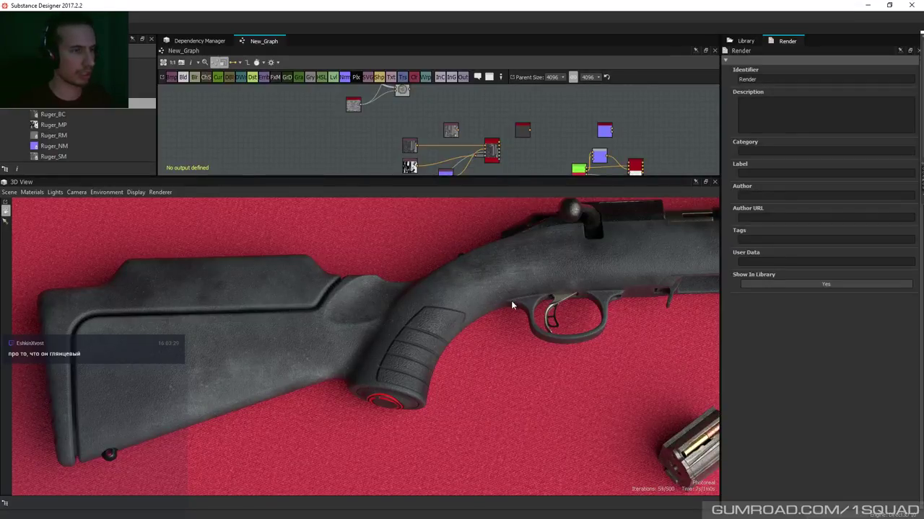
pyautogui.scroll(-2, 509, 302)
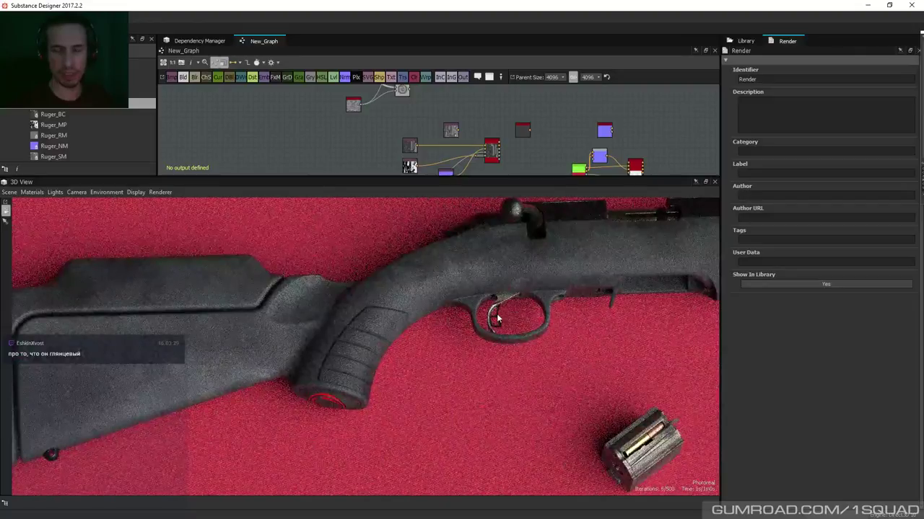
pyautogui.keyDown('alt'); pyautogui.moveTo(505, 310); pyautogui.dragTo(495, 321); pyautogui.keyUp('alt')
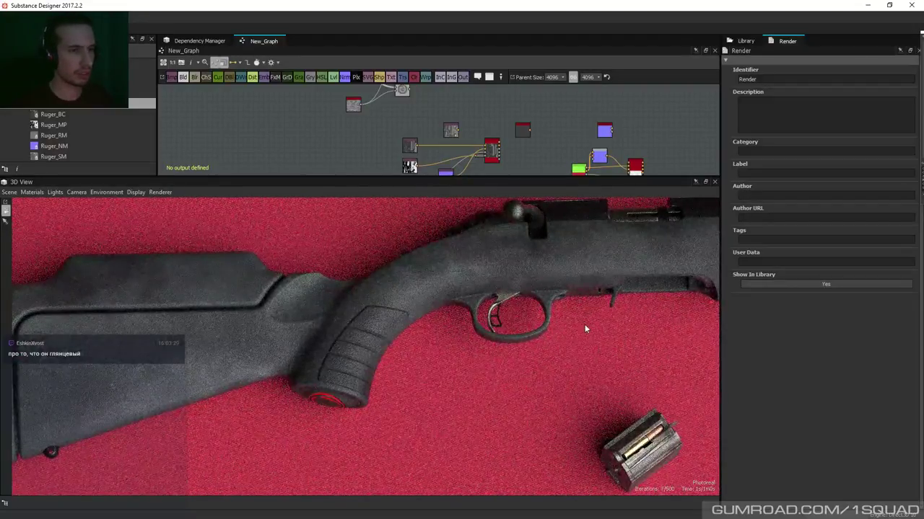
pyautogui.keyDown('alt'); pyautogui.moveTo(521, 315); pyautogui.dragTo(522, 328); pyautogui.keyUp('alt')
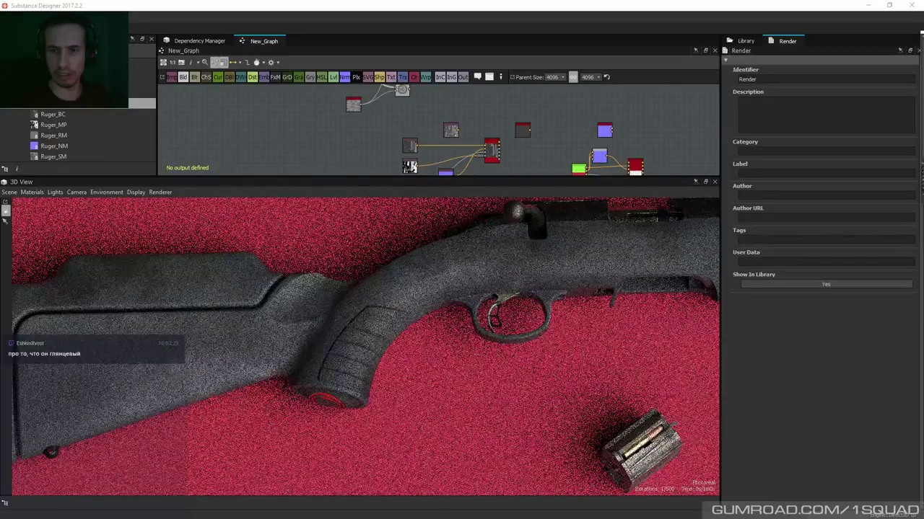
pyautogui.moveTo(544, 321); pyautogui.dragTo(543, 331)
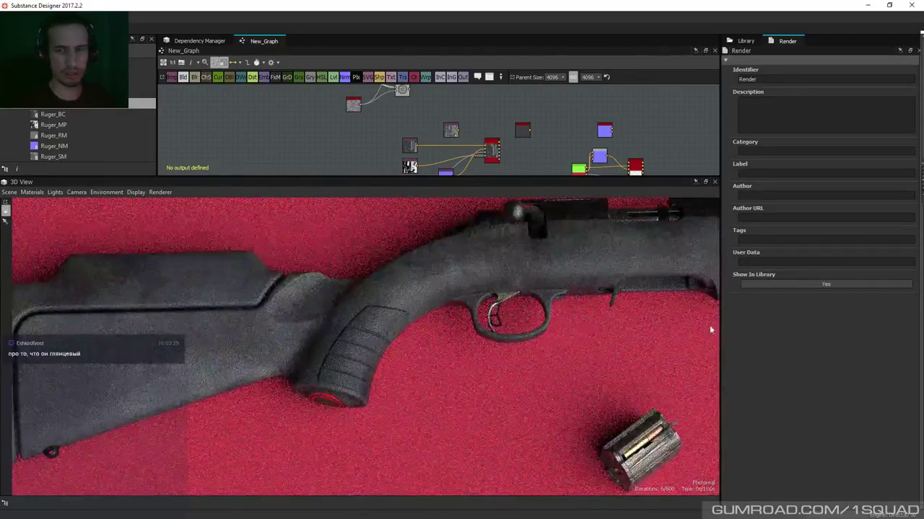
pyautogui.moveTo(534, 316)
pyautogui.mouseDown()
pyautogui.moveTo(542, 311)
pyautogui.moveTo(523, 315)
pyautogui.moveTo(541, 315)
pyautogui.mouseUp()
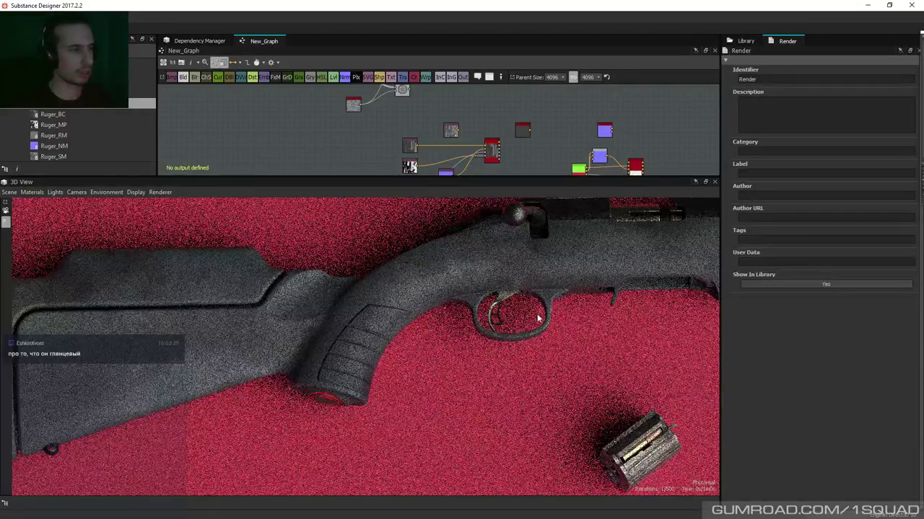
pyautogui.moveTo(528, 308); pyautogui.dragTo(519, 312)
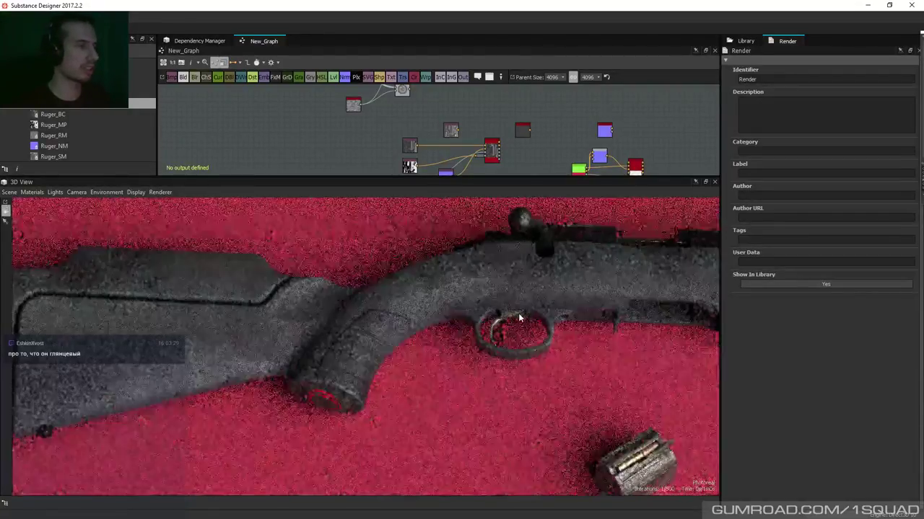
pyautogui.moveTo(522, 317); pyautogui.dragTo(465, 354)
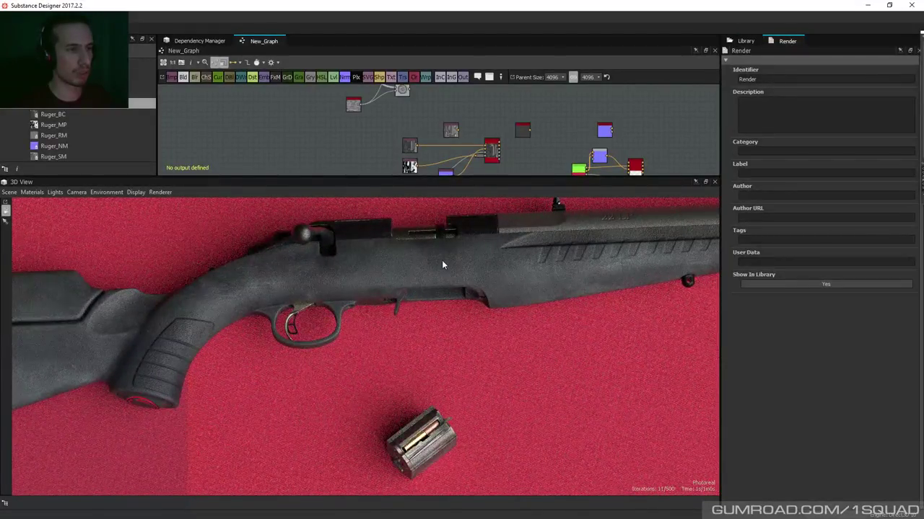
# Orbit the 3D View from the receiver to a top-down view around the rifle stock
pyautogui.moveTo(442, 265); pyautogui.dragTo(439, 264)
pyautogui.moveTo(373, 290); pyautogui.dragTo(369, 295)
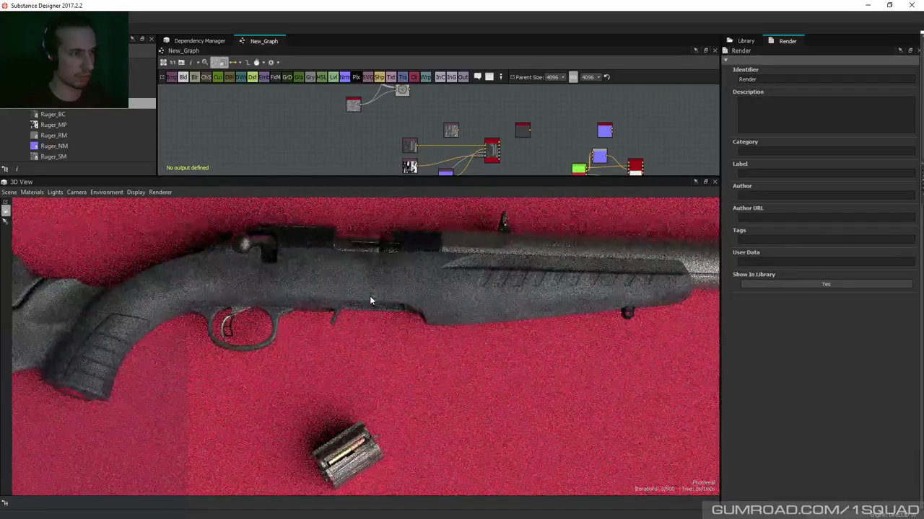
pyautogui.moveTo(370, 295); pyautogui.dragTo(418, 308)
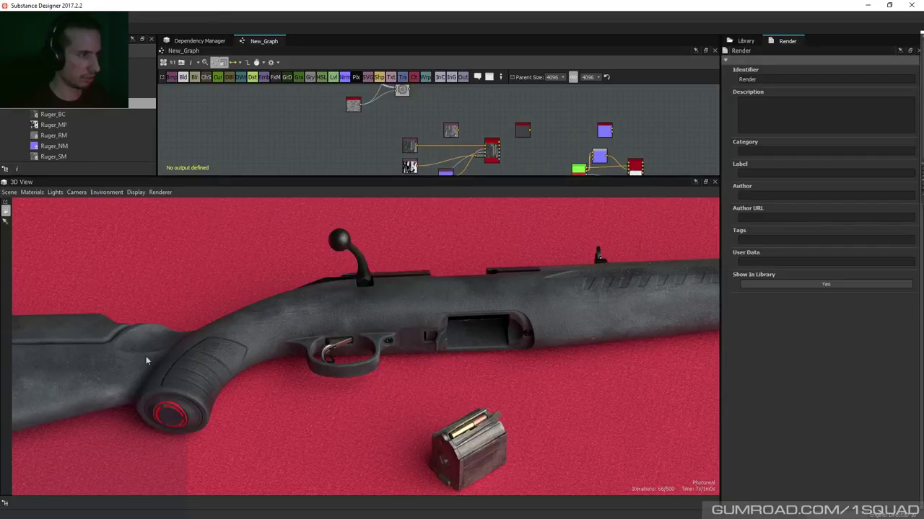
pyautogui.moveTo(418, 326); pyautogui.dragTo(415, 355)
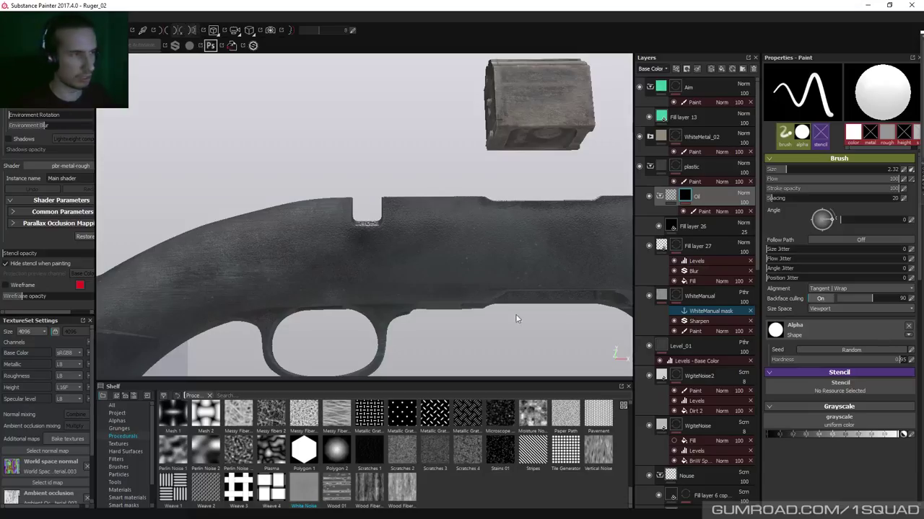
pyautogui.moveTo(515, 320)
pyautogui.keyDown('alt'); pyautogui.mouseDown()
pyautogui.moveTo(449, 210)
pyautogui.moveTo(603, 221)
pyautogui.mouseUp(); pyautogui.keyUp('alt')
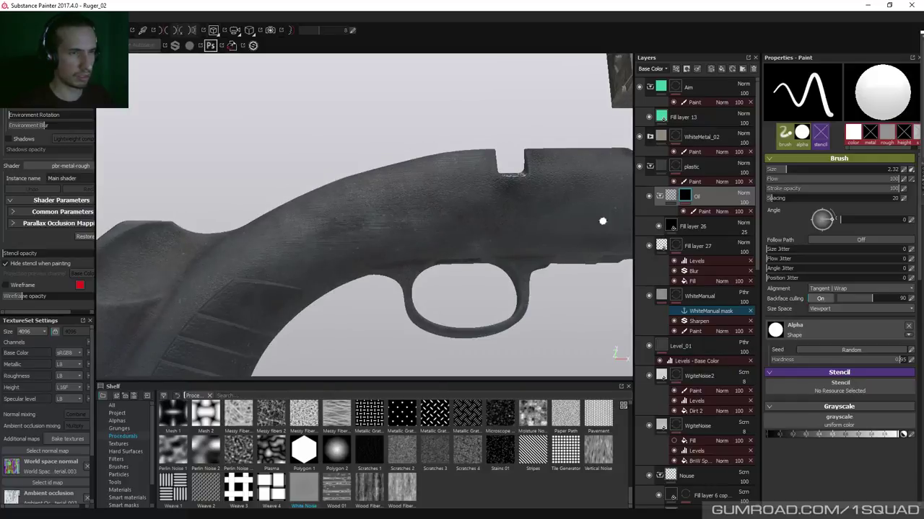
pyautogui.keyDown('alt'); pyautogui.click(679, 246); pyautogui.keyUp('alt')
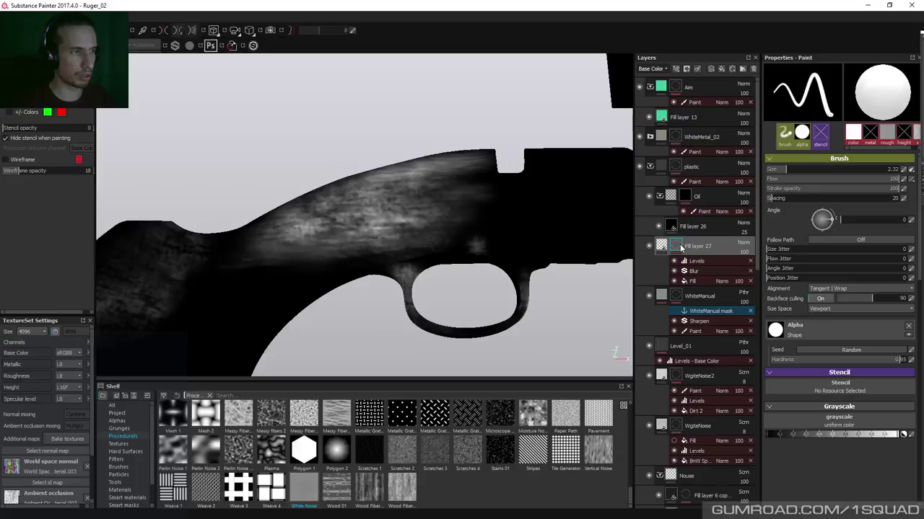
pyautogui.keyDown('alt'); pyautogui.click(682, 298); pyautogui.keyUp('alt')
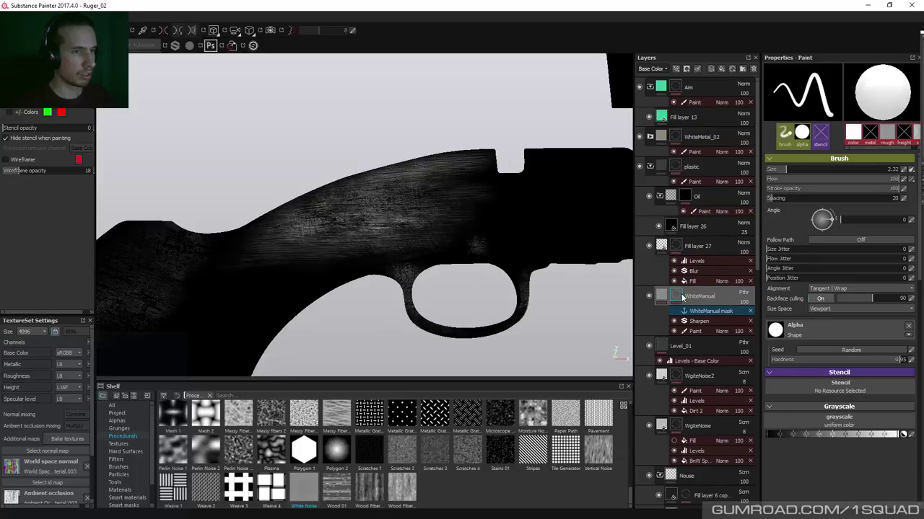
pyautogui.scroll(-2, 679, 307)
pyautogui.keyDown('alt'); pyautogui.click(677, 319); pyautogui.keyUp('alt')
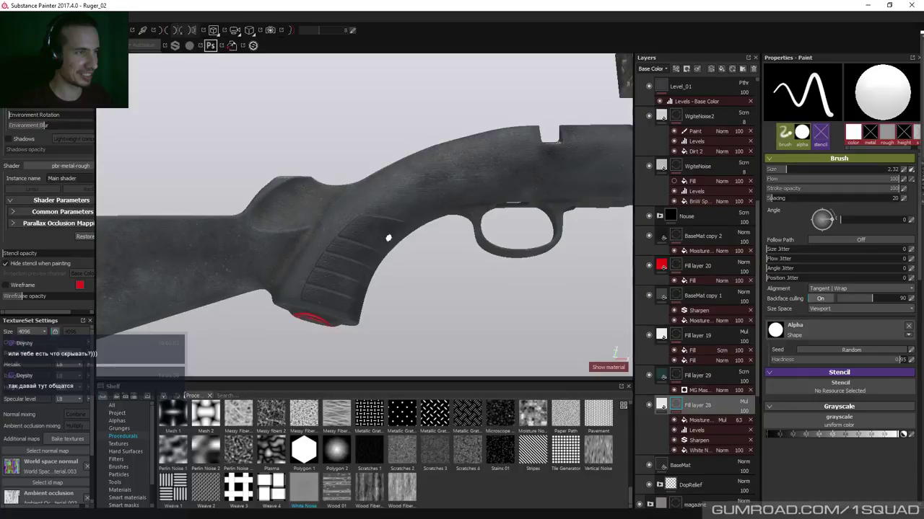
# Orbit in on the stock and trigger guard, then display Fill layer 29's mask in the viewport
pyautogui.keyDown('alt'); pyautogui.moveTo(388, 238); pyautogui.dragTo(589, 303, button='middle'); pyautogui.keyUp('alt')
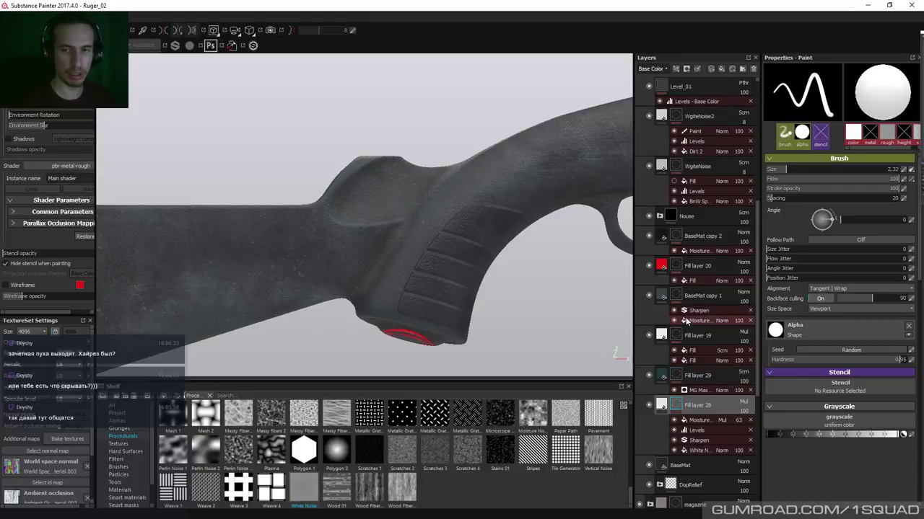
pyautogui.keyDown('alt'); pyautogui.moveTo(519, 260); pyautogui.dragTo(332, 215); pyautogui.keyUp('alt')
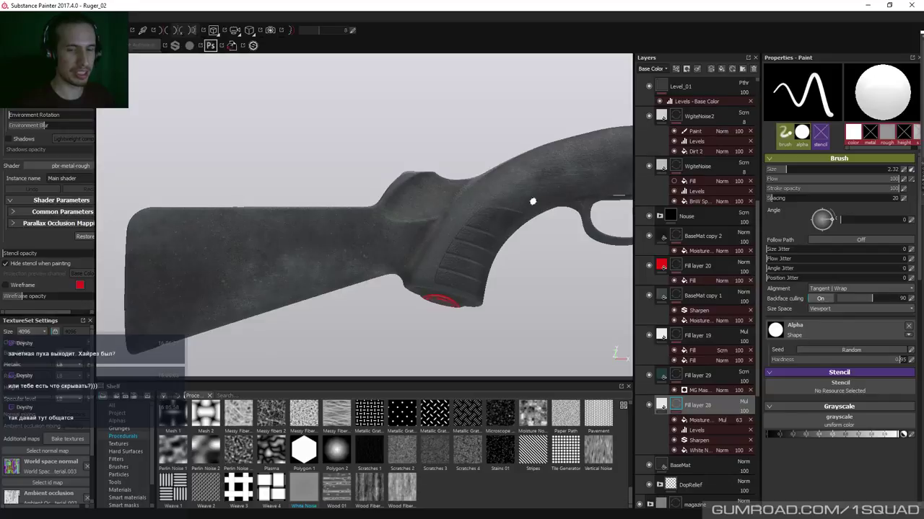
pyautogui.keyDown('alt'); pyautogui.moveTo(528, 199); pyautogui.dragTo(486, 200); pyautogui.keyUp('alt')
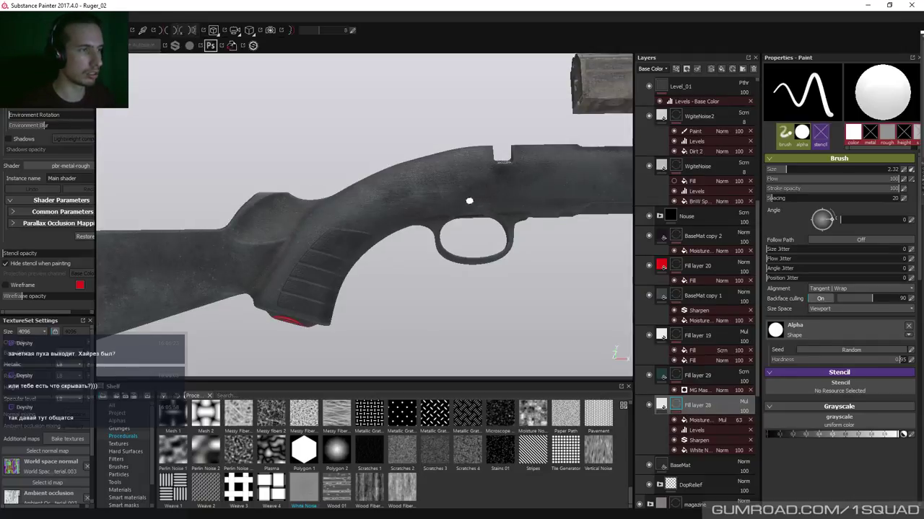
pyautogui.keyDown('alt'); pyautogui.moveTo(416, 207); pyautogui.dragTo(336, 179); pyautogui.keyUp('alt')
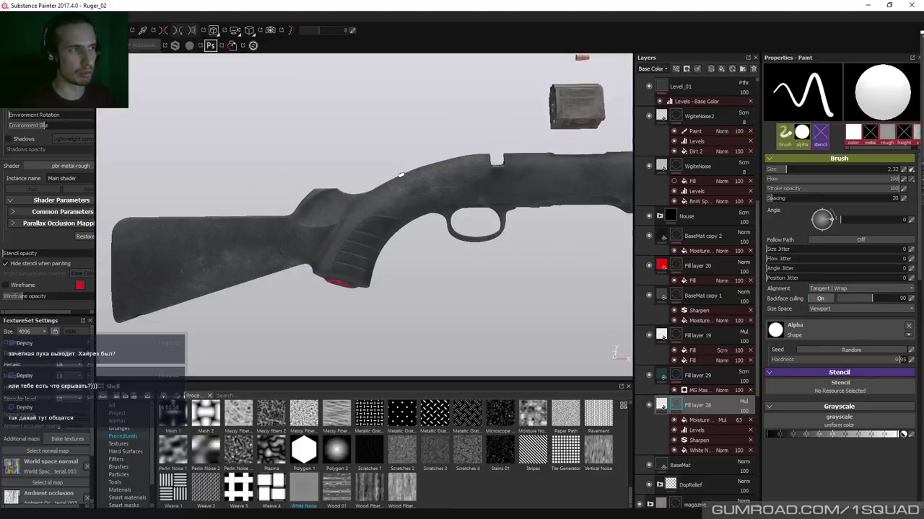
pyautogui.moveTo(397, 176)
pyautogui.keyDown('alt'); pyautogui.mouseDown()
pyautogui.moveTo(432, 298)
pyautogui.moveTo(426, 206)
pyautogui.moveTo(439, 217)
pyautogui.moveTo(448, 252)
pyautogui.mouseUp(); pyautogui.keyUp('alt')
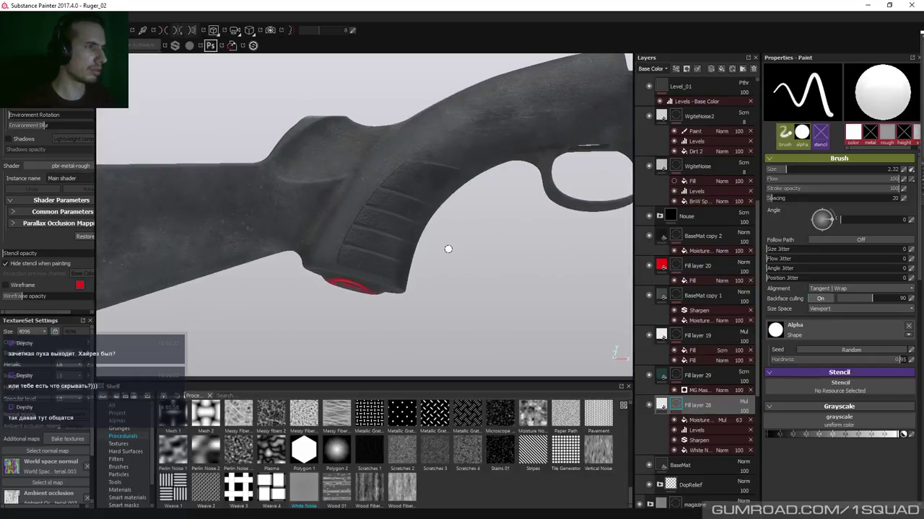
pyautogui.keyDown('alt'); pyautogui.click(676, 405); pyautogui.keyUp('alt')
pyautogui.click(676, 376)
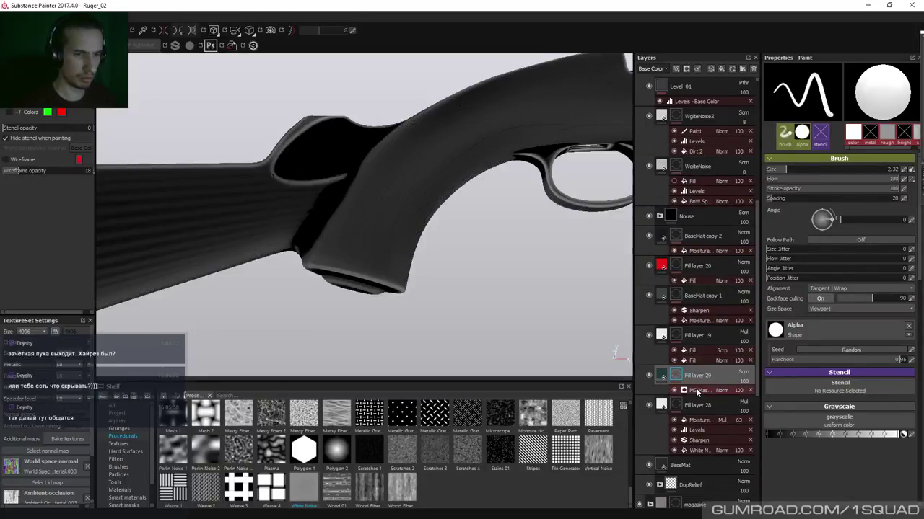
# Open Fill layer 29's mask generator settings and inspect the stock's hole from several angles
pyautogui.click(684, 391)
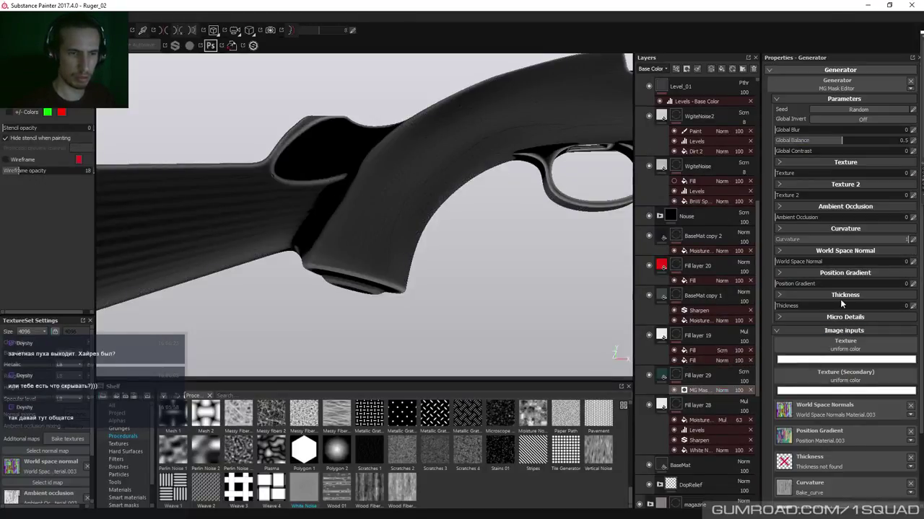
pyautogui.scroll(-2, 837, 301)
pyautogui.scroll(-1, 833, 306)
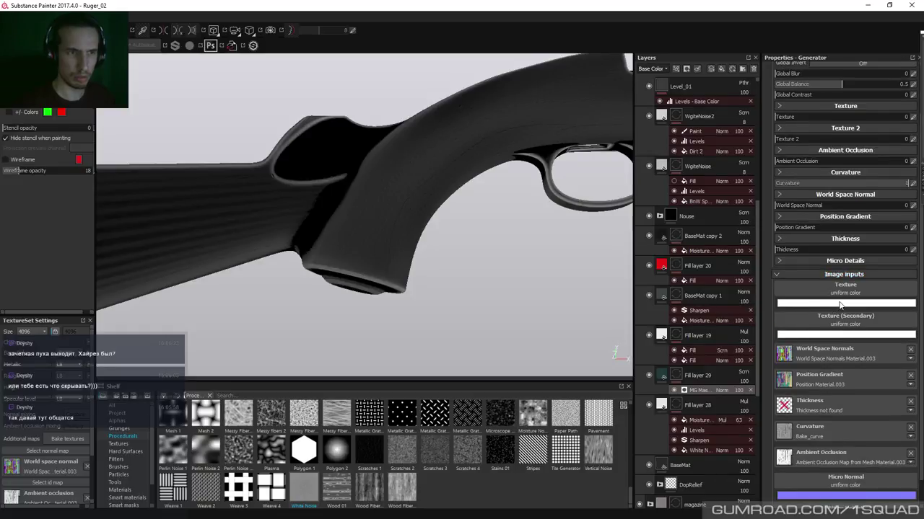
pyautogui.scroll(1, 814, 287)
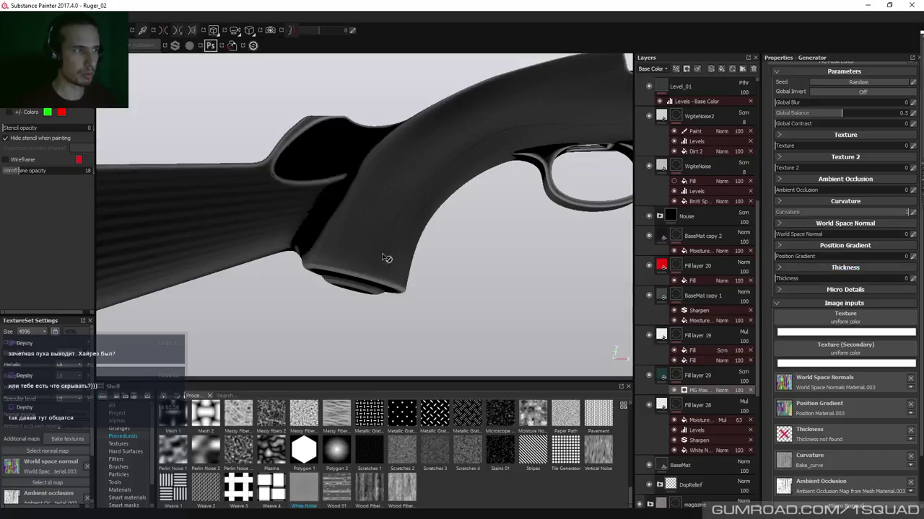
pyautogui.keyDown('alt'); pyautogui.moveTo(337, 229); pyautogui.dragTo(409, 231); pyautogui.keyUp('alt')
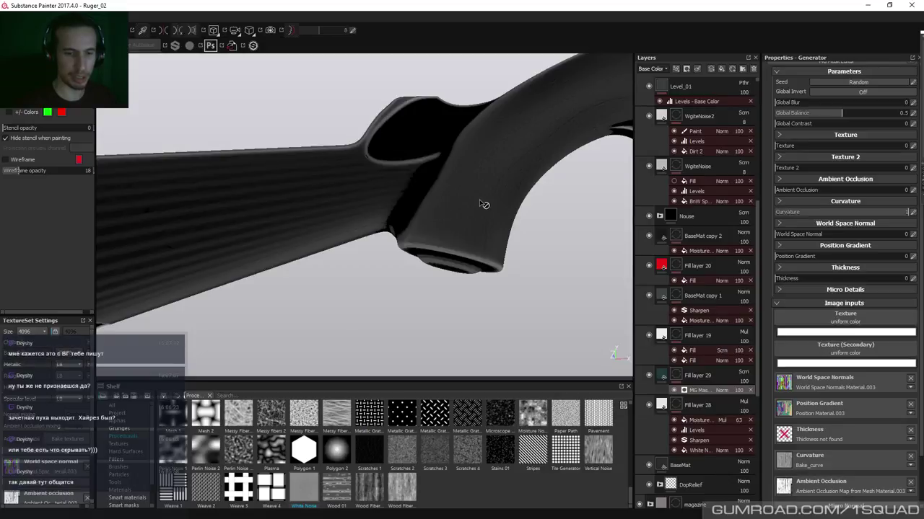
pyautogui.moveTo(542, 210)
pyautogui.keyDown('alt'); pyautogui.mouseDown()
pyautogui.moveTo(438, 185)
pyautogui.moveTo(450, 251)
pyautogui.moveTo(449, 199)
pyautogui.moveTo(431, 157)
pyautogui.mouseUp(); pyautogui.keyUp('alt')
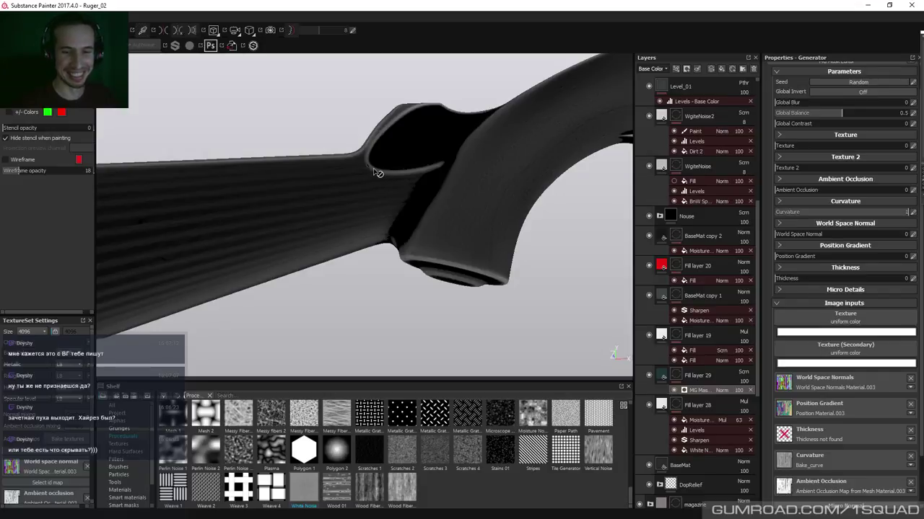
pyautogui.keyDown('alt'); pyautogui.moveTo(497, 196); pyautogui.dragTo(508, 217); pyautogui.keyUp('alt')
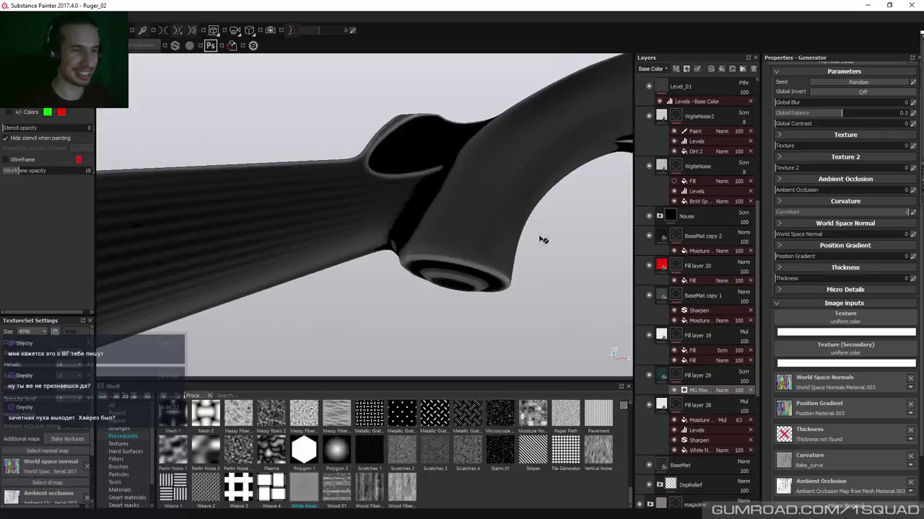
# Reopen Fill layer 29's MG Mask generator and expand its Curvature settings
pyautogui.click(662, 377)
pyautogui.click(677, 376)
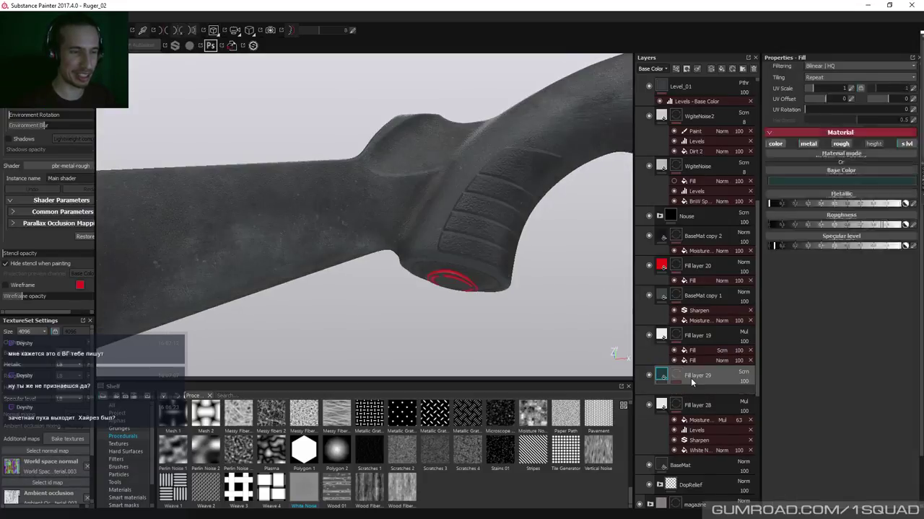
pyautogui.click(677, 375)
pyautogui.click(698, 391)
pyautogui.scroll(-2, 827, 339)
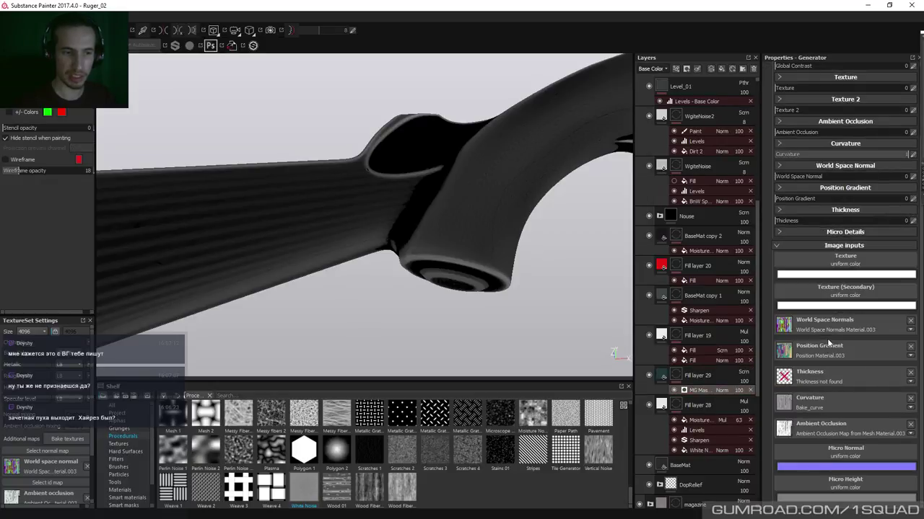
pyautogui.scroll(2, 827, 338)
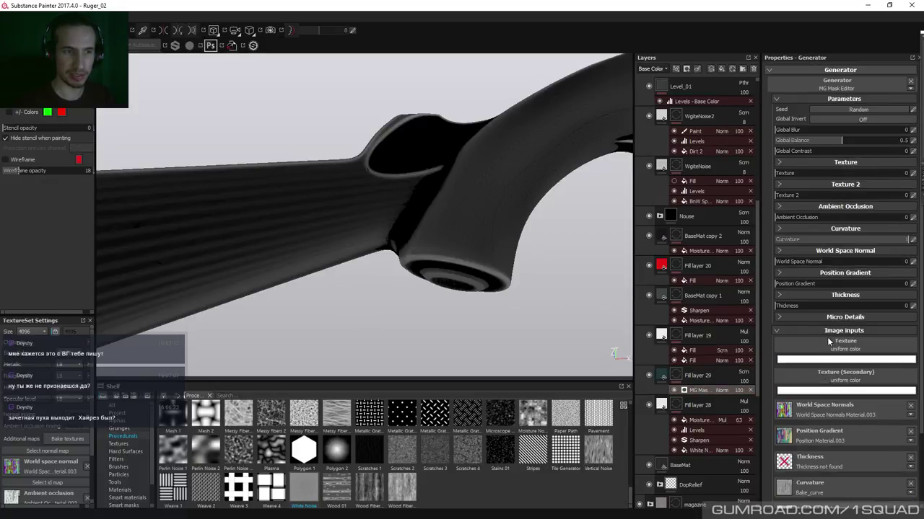
pyautogui.click(824, 228)
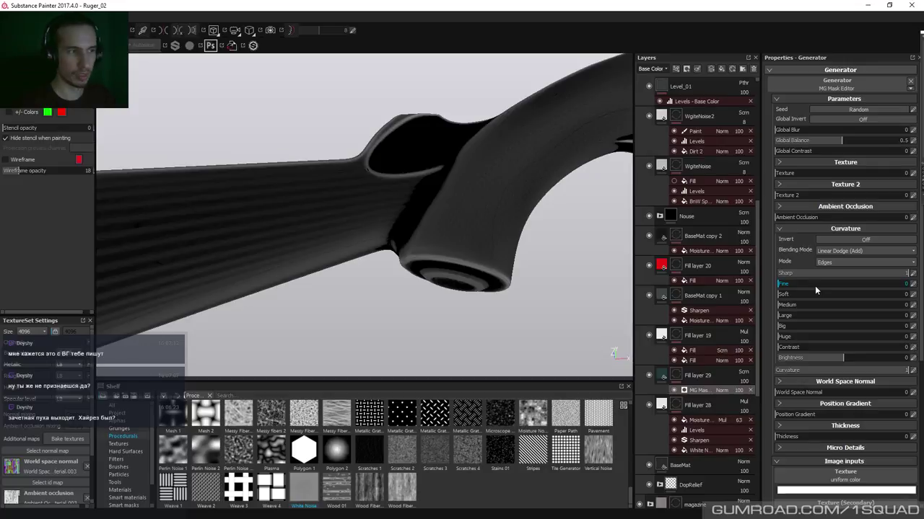
# Toggle material view with M, then show Fill layer 29's mask on its own
pyautogui.keyDown('alt'); pyautogui.moveTo(540, 193); pyautogui.dragTo(504, 218); pyautogui.keyUp('alt')
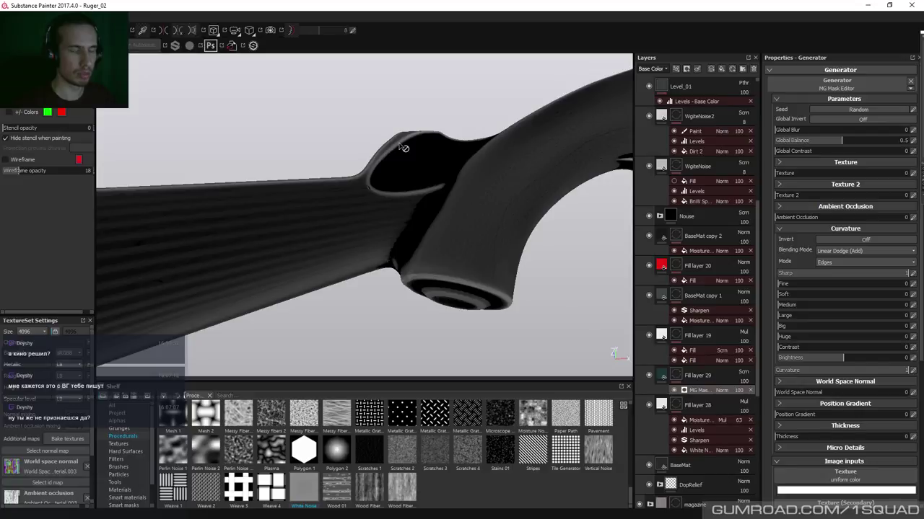
pyautogui.press('m')
pyautogui.scroll(5, 433, 209)
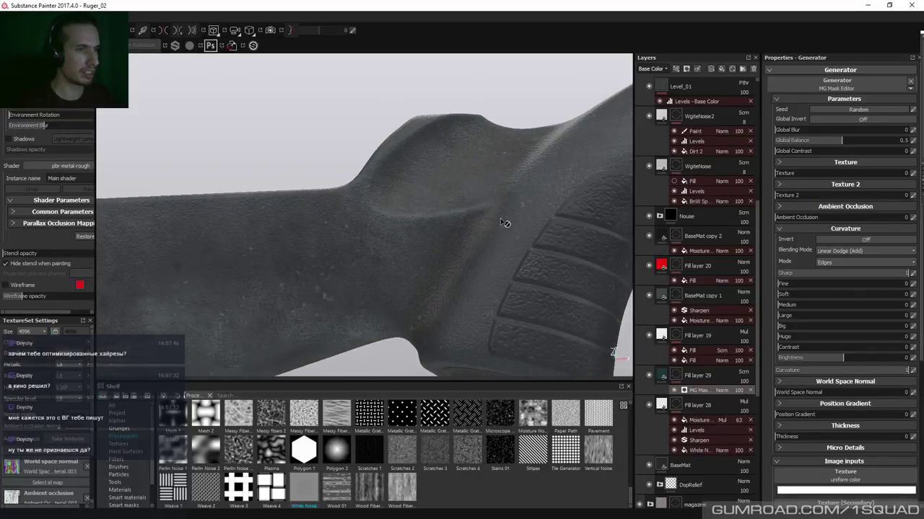
pyautogui.keyDown('alt'); pyautogui.click(676, 375); pyautogui.keyUp('alt')
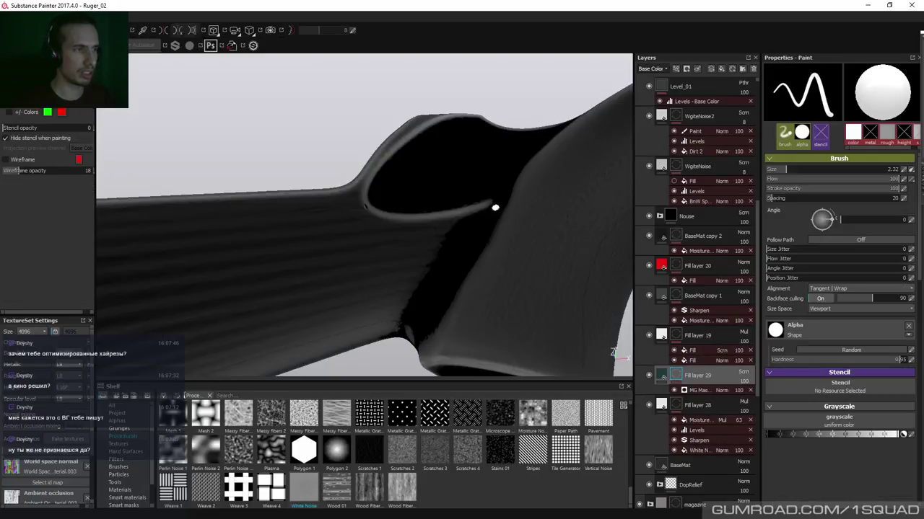
# Return to material view, make Fill layer 29 visible, and inspect the stock and trigger guard from several angles
pyautogui.press('m')
pyautogui.moveTo(480, 214)
pyautogui.keyDown('alt'); pyautogui.mouseDown()
pyautogui.moveTo(392, 252)
pyautogui.moveTo(286, 250)
pyautogui.moveTo(462, 238)
pyautogui.moveTo(479, 247)
pyautogui.moveTo(415, 225)
pyautogui.mouseUp(); pyautogui.keyUp('alt')
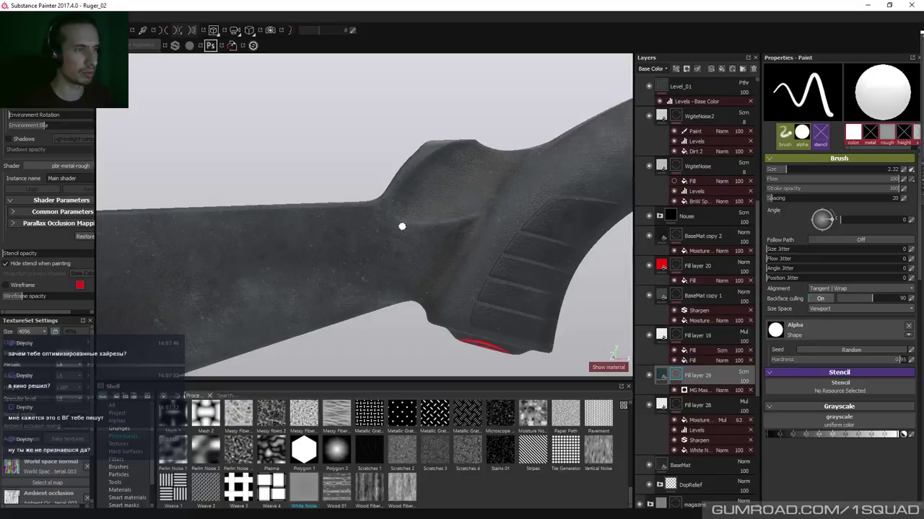
pyautogui.click(647, 376)
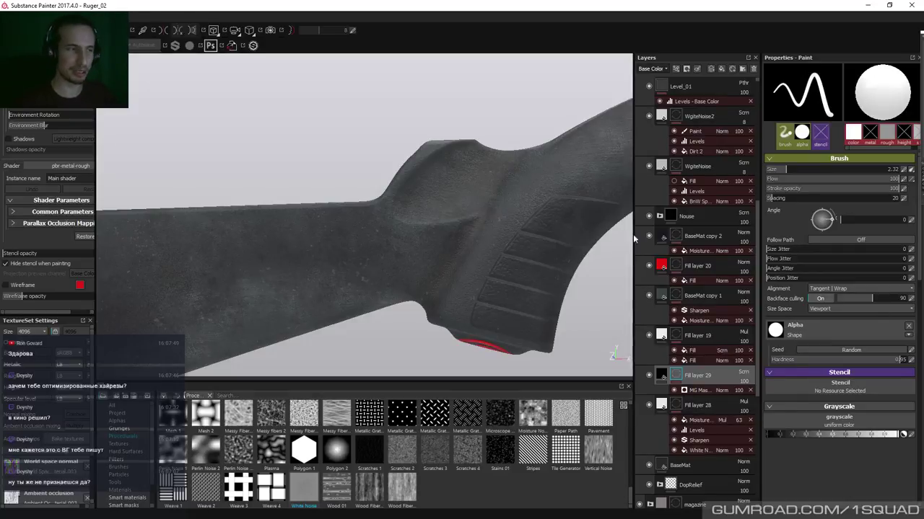
pyautogui.keyDown('alt'); pyautogui.moveTo(547, 206); pyautogui.dragTo(406, 219); pyautogui.keyUp('alt')
pyautogui.moveTo(530, 225)
pyautogui.keyDown('alt'); pyautogui.mouseDown()
pyautogui.moveTo(482, 267)
pyautogui.moveTo(466, 196)
pyautogui.moveTo(420, 219)
pyautogui.moveTo(490, 227)
pyautogui.moveTo(404, 223)
pyautogui.moveTo(447, 217)
pyautogui.moveTo(438, 215)
pyautogui.moveTo(337, 219)
pyautogui.moveTo(329, 239)
pyautogui.moveTo(329, 221)
pyautogui.mouseUp(); pyautogui.keyUp('alt')
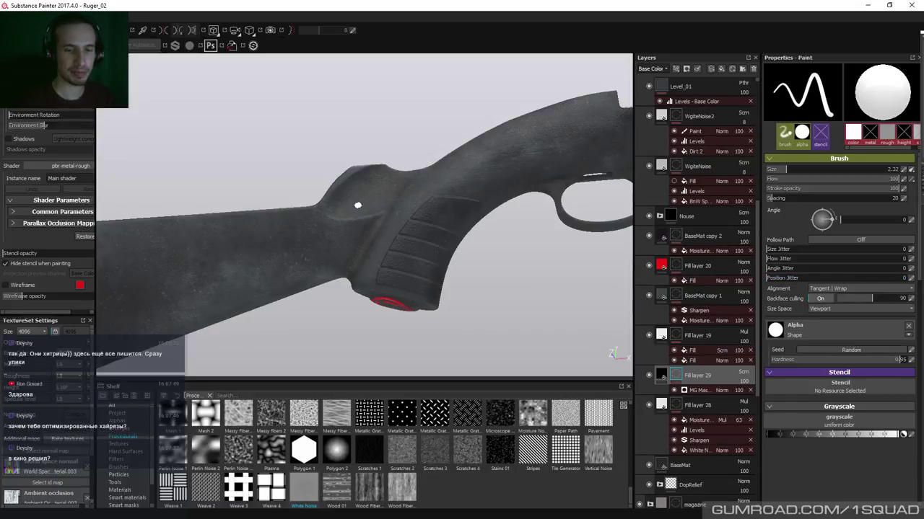
pyautogui.keyDown('alt'); pyautogui.moveTo(388, 209); pyautogui.dragTo(423, 299, button='right'); pyautogui.keyUp('alt')
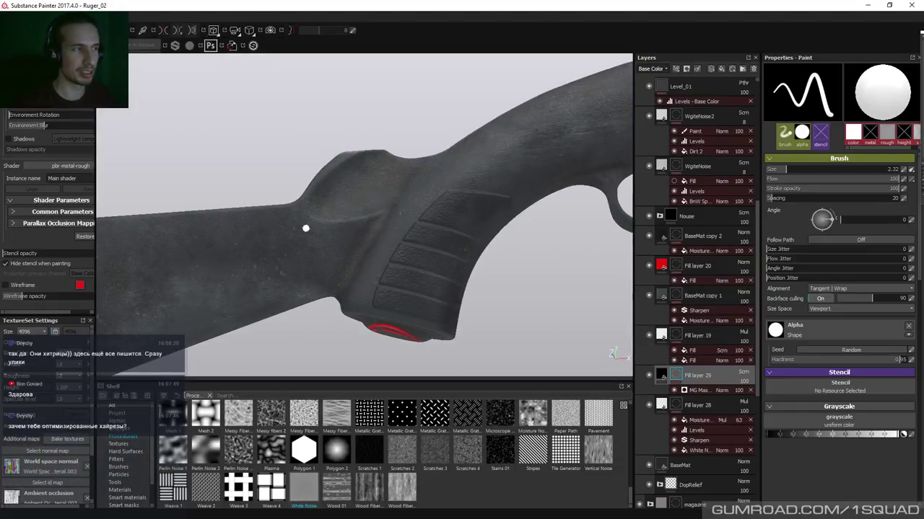
pyautogui.keyDown('alt'); pyautogui.moveTo(306, 228); pyautogui.dragTo(316, 229, button='middle'); pyautogui.keyUp('alt')
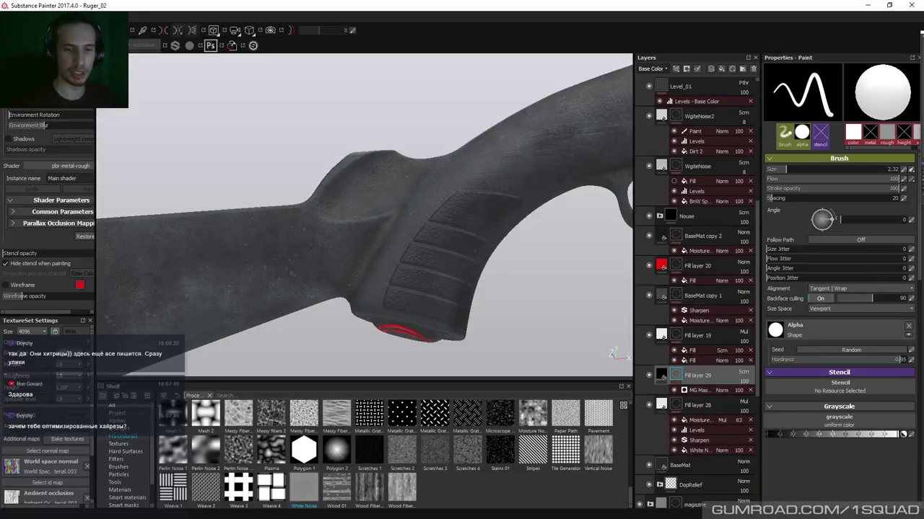
pyautogui.keyDown('alt'); pyautogui.moveTo(524, 250); pyautogui.dragTo(332, 209); pyautogui.keyUp('alt')
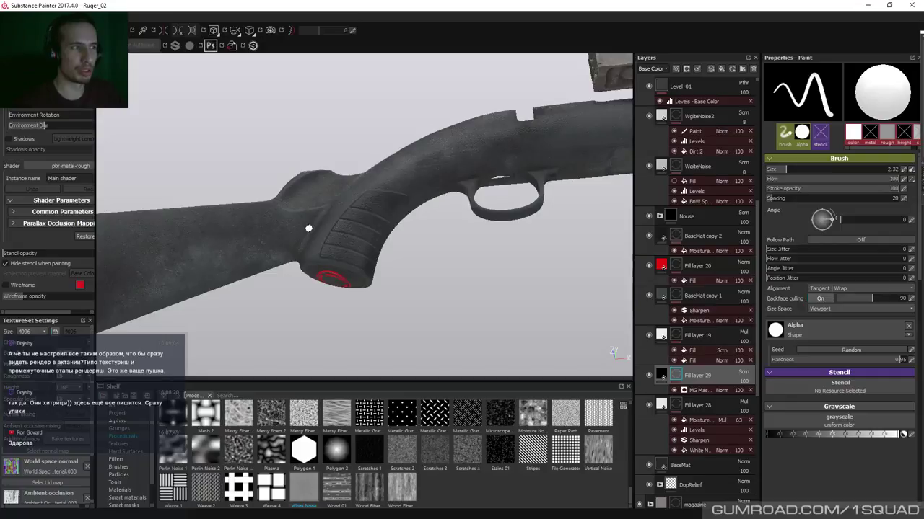
pyautogui.moveTo(302, 226)
pyautogui.keyDown('alt'); pyautogui.mouseDown()
pyautogui.moveTo(287, 223)
pyautogui.moveTo(298, 231)
pyautogui.mouseUp(); pyautogui.keyUp('alt')
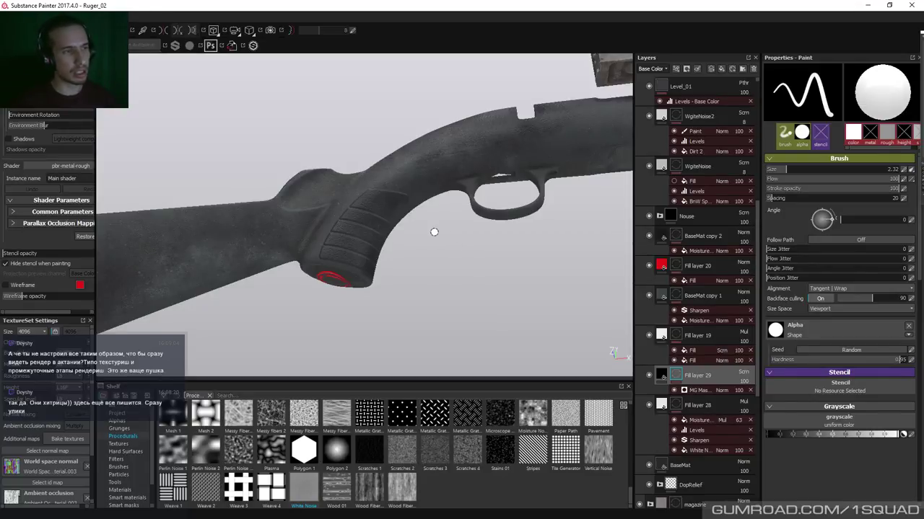
pyautogui.keyDown('alt'); pyautogui.moveTo(419, 231); pyautogui.dragTo(437, 217); pyautogui.keyUp('alt')
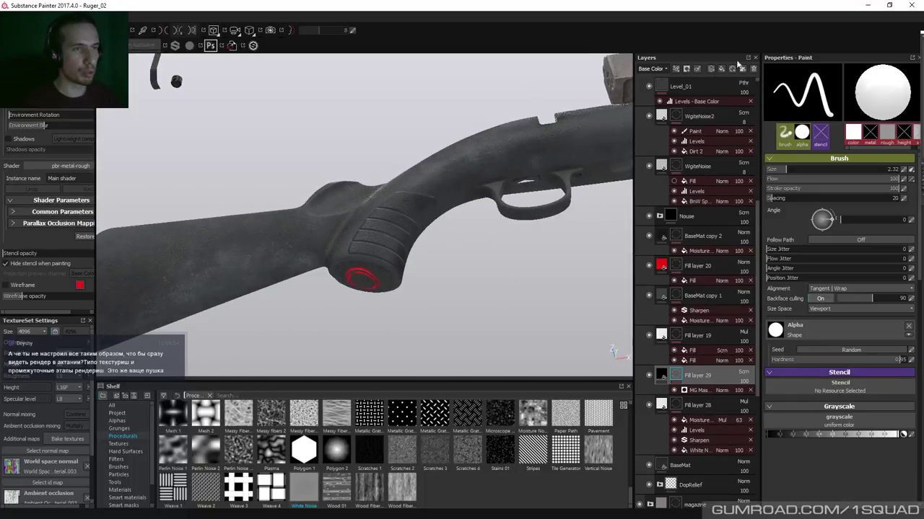
pyautogui.scroll(5, 711, 166)
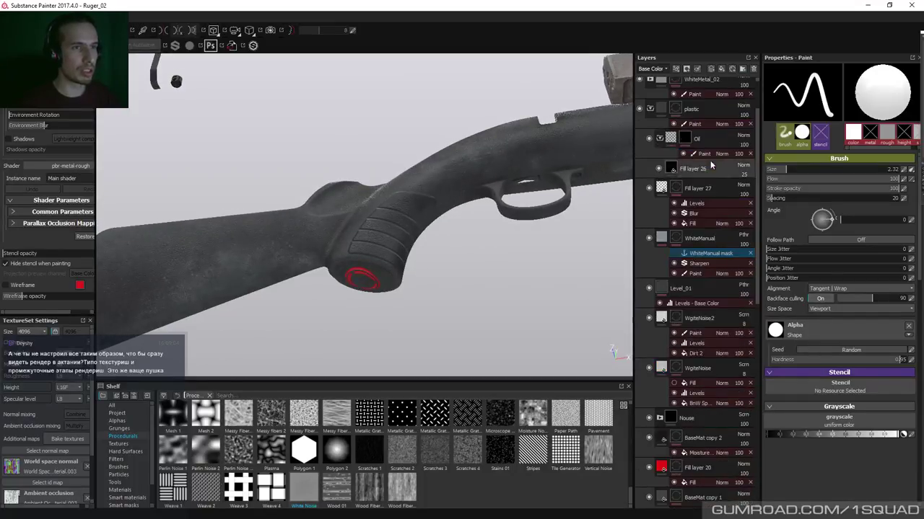
pyautogui.scroll(2, 710, 167)
pyautogui.keyDown('alt'); pyautogui.moveTo(304, 205); pyautogui.dragTo(319, 238); pyautogui.keyUp('alt')
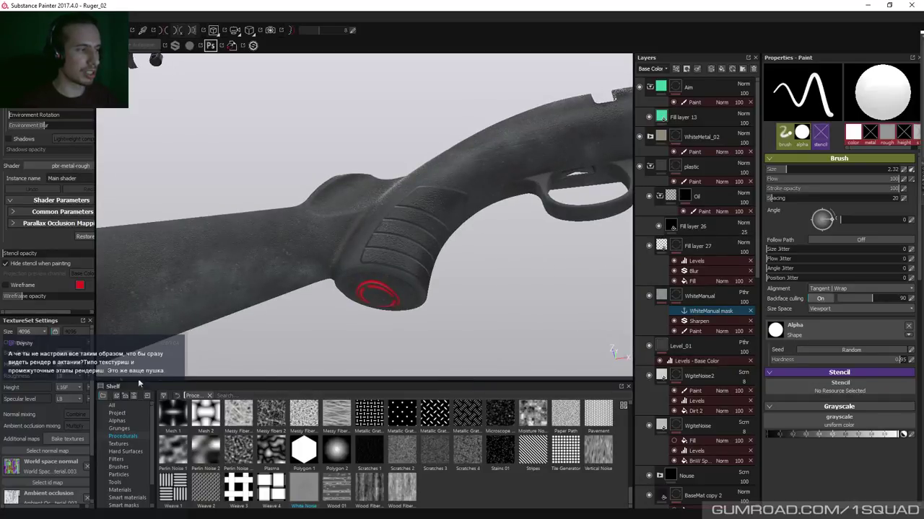
pyautogui.keyDown('alt'); pyautogui.moveTo(558, 241); pyautogui.dragTo(556, 295); pyautogui.keyUp('alt')
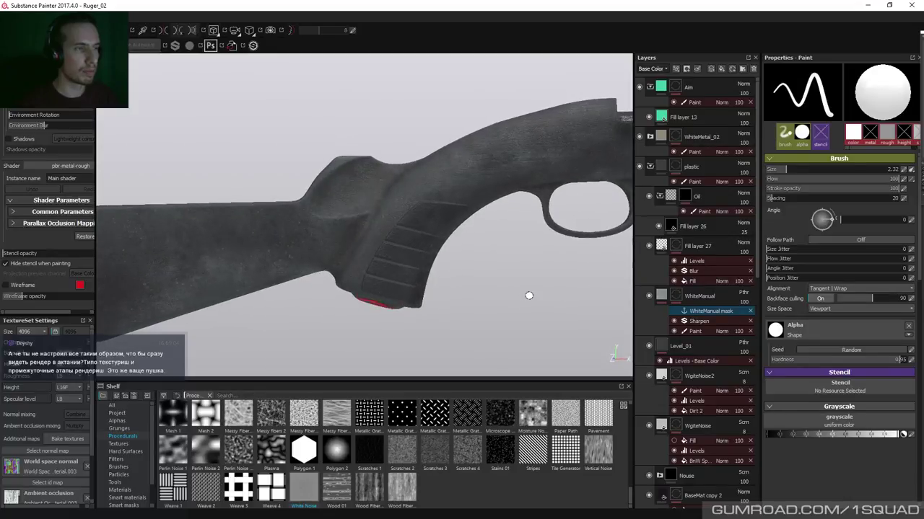
pyautogui.keyDown('alt'); pyautogui.moveTo(481, 268); pyautogui.dragTo(430, 283); pyautogui.keyUp('alt')
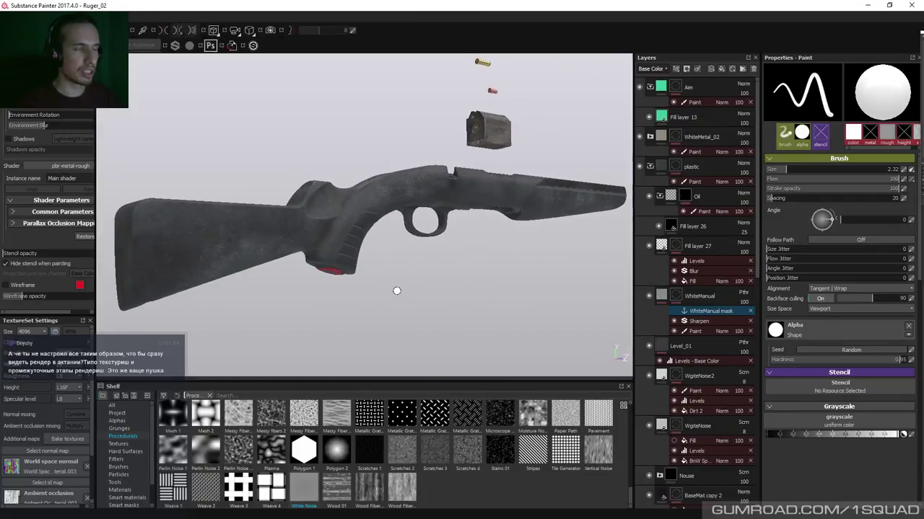
pyautogui.keyDown('alt'); pyautogui.moveTo(463, 141); pyautogui.dragTo(407, 184); pyautogui.keyUp('alt')
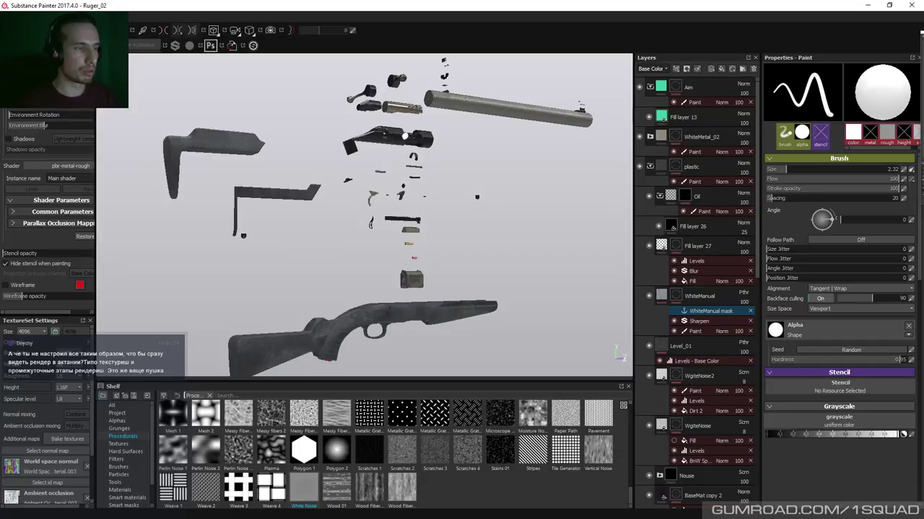
pyautogui.keyDown('alt'); pyautogui.moveTo(493, 189); pyautogui.dragTo(477, 191); pyautogui.keyUp('alt')
pyautogui.keyDown('alt'); pyautogui.moveTo(412, 160); pyautogui.dragTo(448, 178); pyautogui.keyUp('alt')
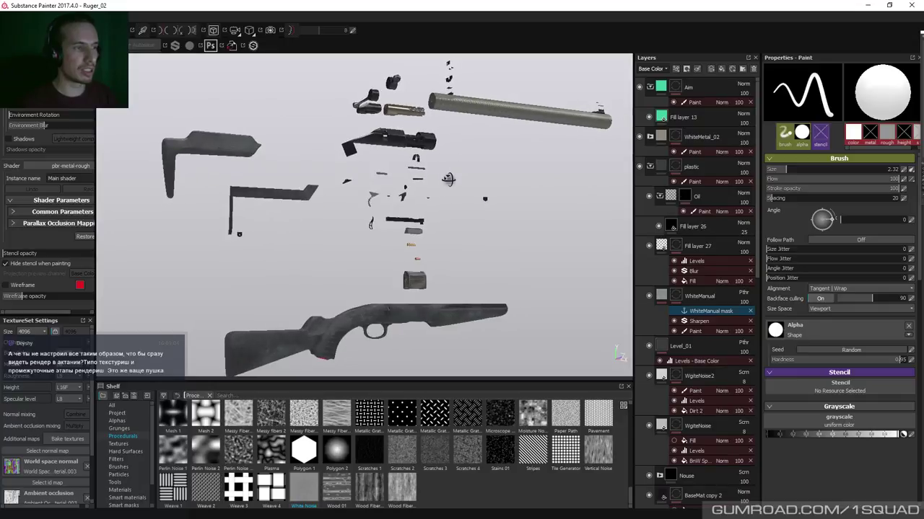
pyautogui.scroll(5, 411, 258)
pyautogui.keyDown('alt'); pyautogui.moveTo(411, 258); pyautogui.dragTo(354, 221, button='middle'); pyautogui.keyUp('alt')
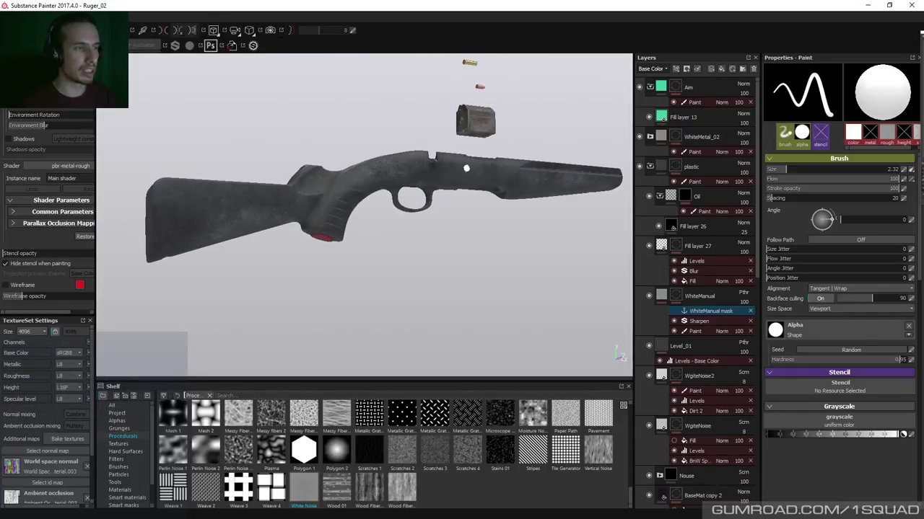
pyautogui.moveTo(402, 211)
pyautogui.keyDown('alt'); pyautogui.mouseDown()
pyautogui.moveTo(393, 189)
pyautogui.moveTo(386, 206)
pyautogui.moveTo(406, 207)
pyautogui.mouseUp(); pyautogui.keyUp('alt')
pyautogui.scroll(-3, 409, 160)
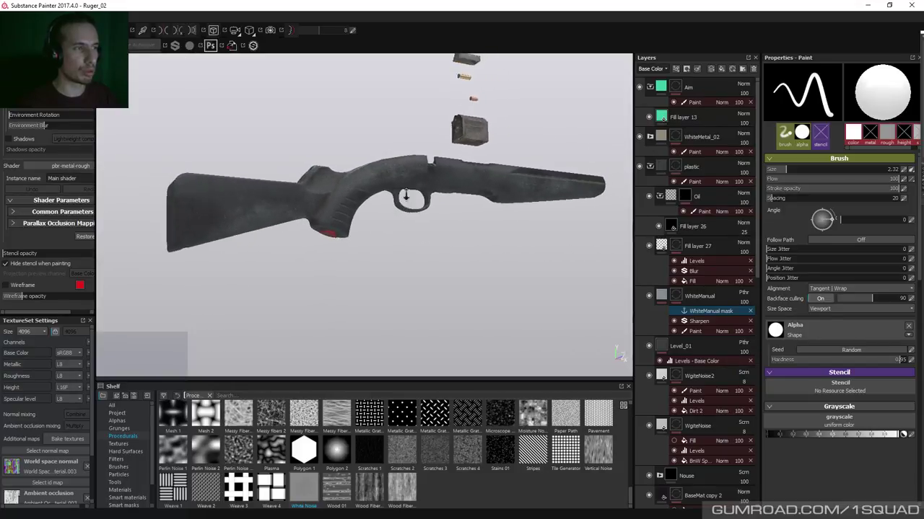
pyautogui.keyDown('alt'); pyautogui.moveTo(409, 159); pyautogui.dragTo(416, 219, button='middle'); pyautogui.keyUp('alt')
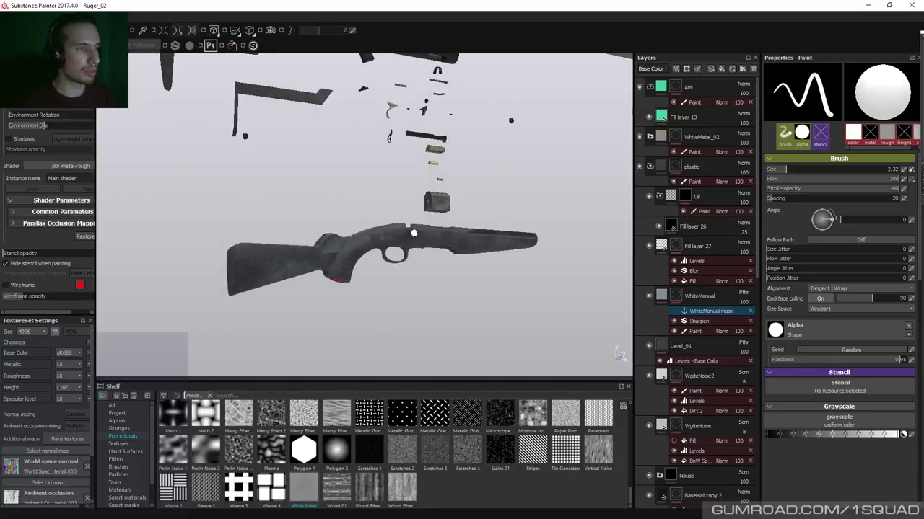
pyautogui.keyDown('alt'); pyautogui.moveTo(417, 218); pyautogui.dragTo(437, 301, button='right'); pyautogui.keyUp('alt')
pyautogui.keyDown('alt'); pyautogui.moveTo(441, 207); pyautogui.dragTo(443, 191, button='middle'); pyautogui.keyUp('alt')
pyautogui.keyDown('alt'); pyautogui.moveTo(443, 191); pyautogui.dragTo(445, 201); pyautogui.keyUp('alt')
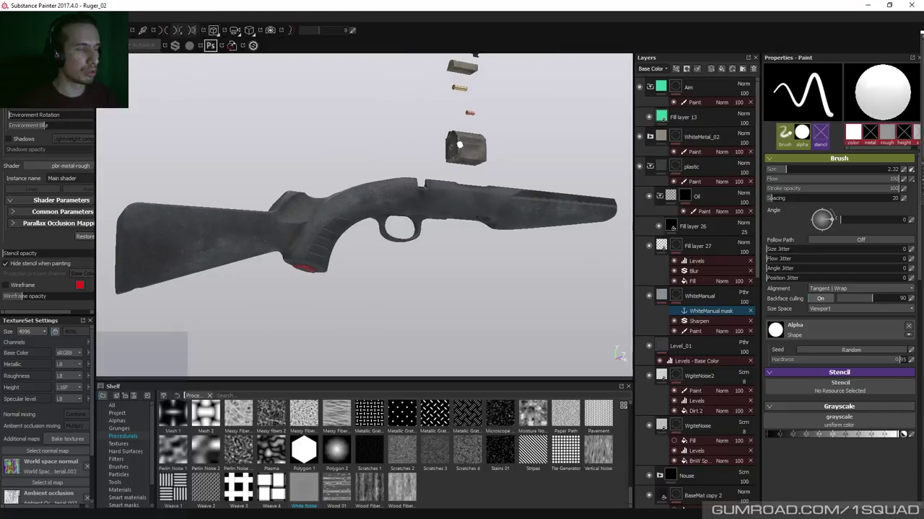
pyautogui.keyDown('alt'); pyautogui.moveTo(438, 163); pyautogui.dragTo(424, 214, button='middle'); pyautogui.keyUp('alt')
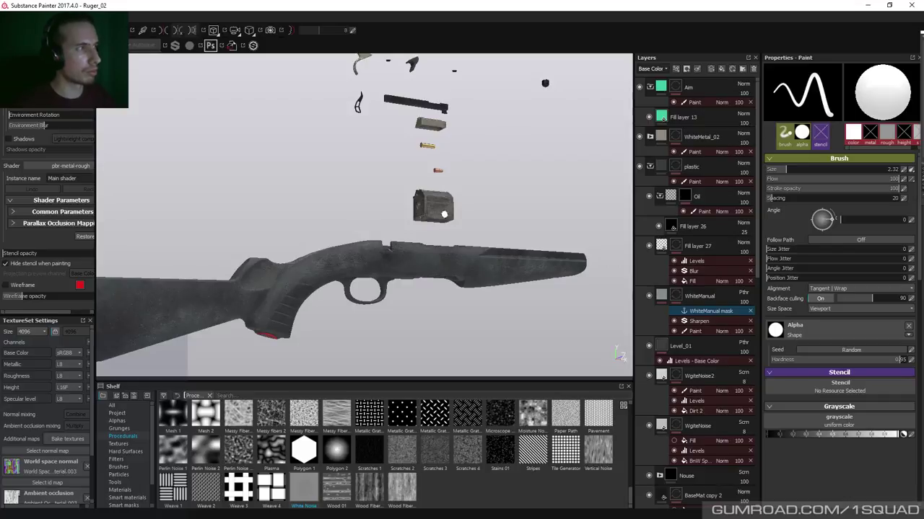
pyautogui.keyDown('alt'); pyautogui.moveTo(392, 227); pyautogui.dragTo(418, 195, button='middle'); pyautogui.keyUp('alt')
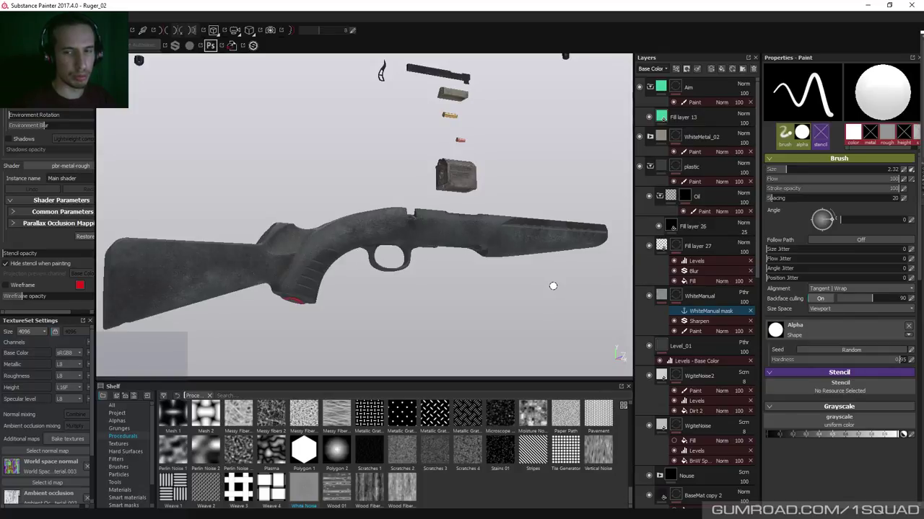
pyautogui.keyDown('alt'); pyautogui.moveTo(423, 305); pyautogui.dragTo(414, 270); pyautogui.keyUp('alt')
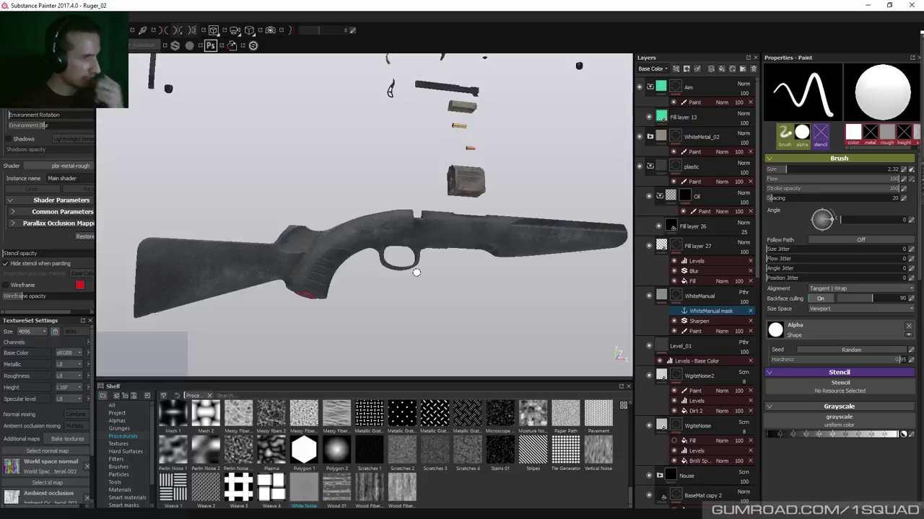
pyautogui.keyDown('alt'); pyautogui.moveTo(402, 289); pyautogui.dragTo(472, 311); pyautogui.keyUp('alt')
pyautogui.keyDown('alt'); pyautogui.moveTo(472, 311); pyautogui.dragTo(471, 294, button='middle'); pyautogui.keyUp('alt')
pyautogui.keyDown('alt'); pyautogui.moveTo(471, 294); pyautogui.dragTo(449, 299); pyautogui.keyUp('alt')
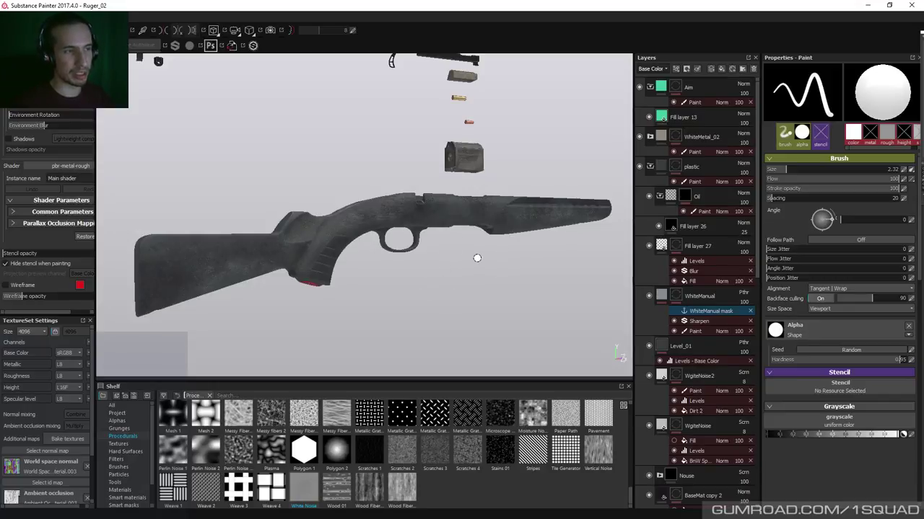
pyautogui.scroll(1, 469, 245)
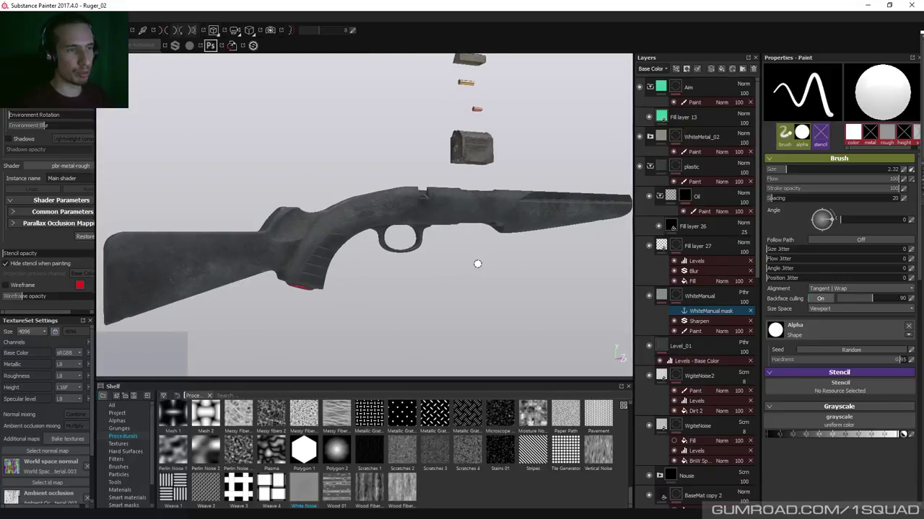
pyautogui.moveTo(466, 243)
pyautogui.keyDown('alt'); pyautogui.mouseDown()
pyautogui.moveTo(470, 274)
pyautogui.moveTo(439, 275)
pyautogui.moveTo(474, 274)
pyautogui.moveTo(442, 280)
pyautogui.moveTo(419, 196)
pyautogui.moveTo(433, 250)
pyautogui.moveTo(561, 253)
pyautogui.moveTo(425, 221)
pyautogui.moveTo(429, 293)
pyautogui.moveTo(429, 236)
pyautogui.moveTo(411, 173)
pyautogui.moveTo(331, 185)
pyautogui.moveTo(346, 193)
pyautogui.mouseUp(); pyautogui.keyUp('alt')
pyautogui.scroll(3, 433, 188)
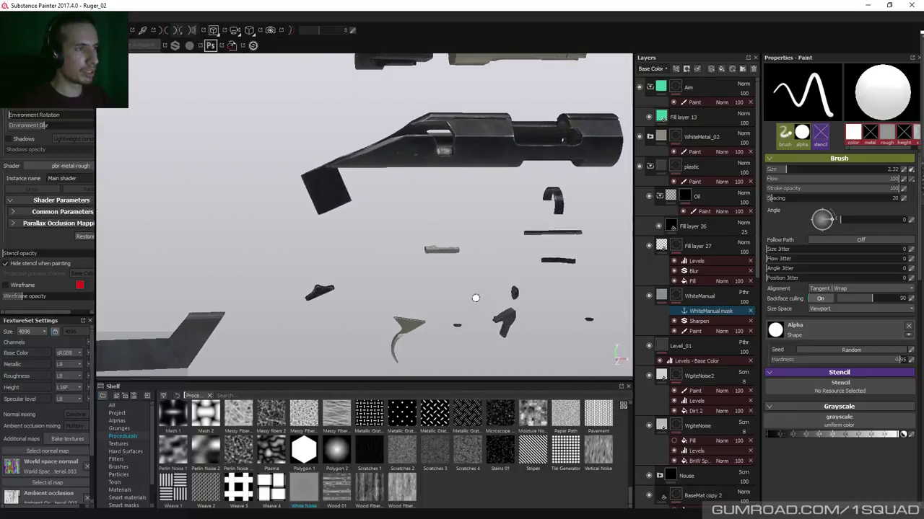
# Zoom in on the receiver and stock, then widen the left settings panel
pyautogui.keyDown('alt'); pyautogui.moveTo(460, 176); pyautogui.dragTo(381, 249, button='middle'); pyautogui.keyUp('alt')
pyautogui.scroll(5, 397, 274)
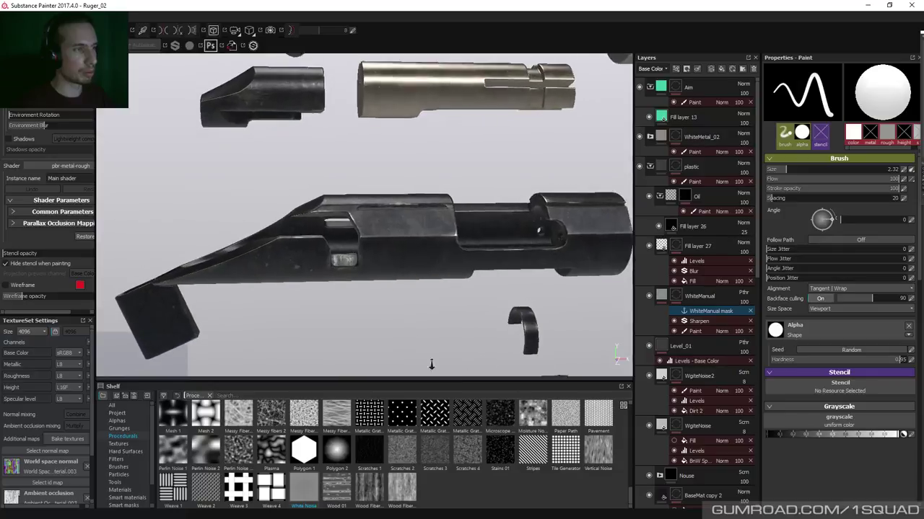
pyautogui.scroll(-6, 404, 298)
pyautogui.scroll(-2, 303, 231)
pyautogui.scroll(4, 370, 213)
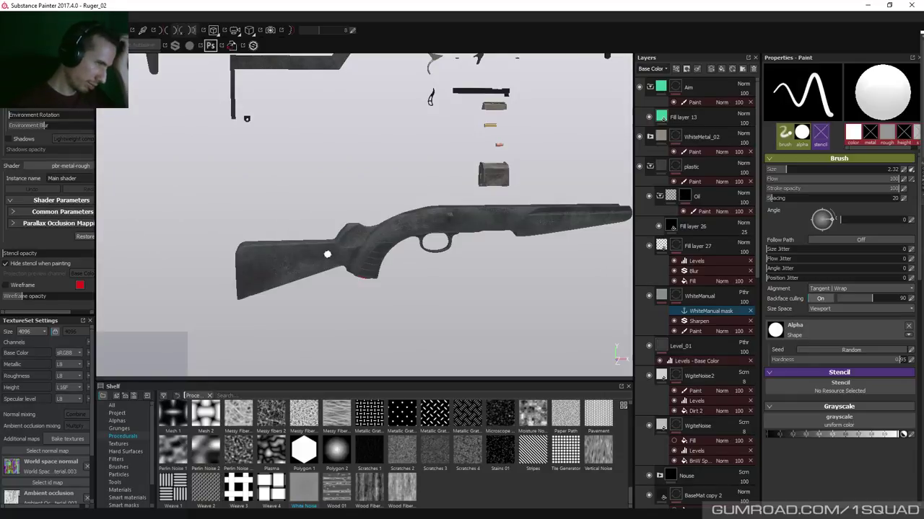
pyautogui.scroll(5, 357, 241)
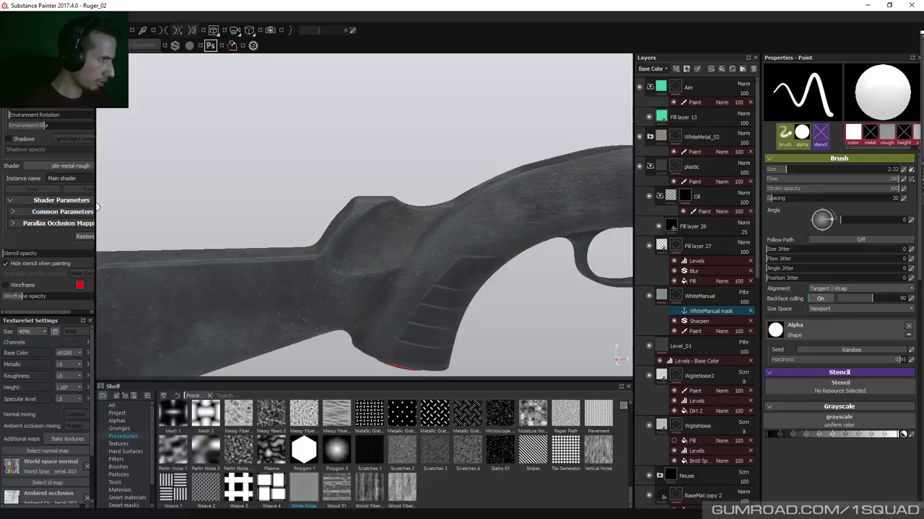
pyautogui.moveTo(96, 207); pyautogui.dragTo(141, 209)
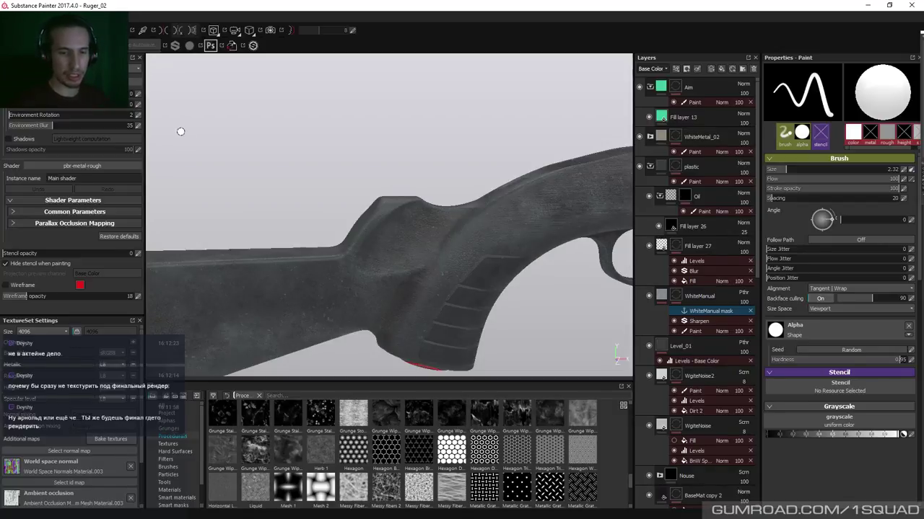
# Orbit around the rifle to inspect the receiver, magazine side, trigger guard and grip
pyautogui.keyDown('alt'); pyautogui.moveTo(365, 201); pyautogui.dragTo(411, 220); pyautogui.keyUp('alt')
pyautogui.keyDown('alt'); pyautogui.moveTo(312, 293); pyautogui.dragTo(420, 300); pyautogui.keyUp('alt')
pyautogui.moveTo(392, 302)
pyautogui.keyDown('alt'); pyautogui.mouseDown()
pyautogui.moveTo(318, 272)
pyautogui.moveTo(354, 272)
pyautogui.moveTo(322, 274)
pyautogui.mouseUp(); pyautogui.keyUp('alt')
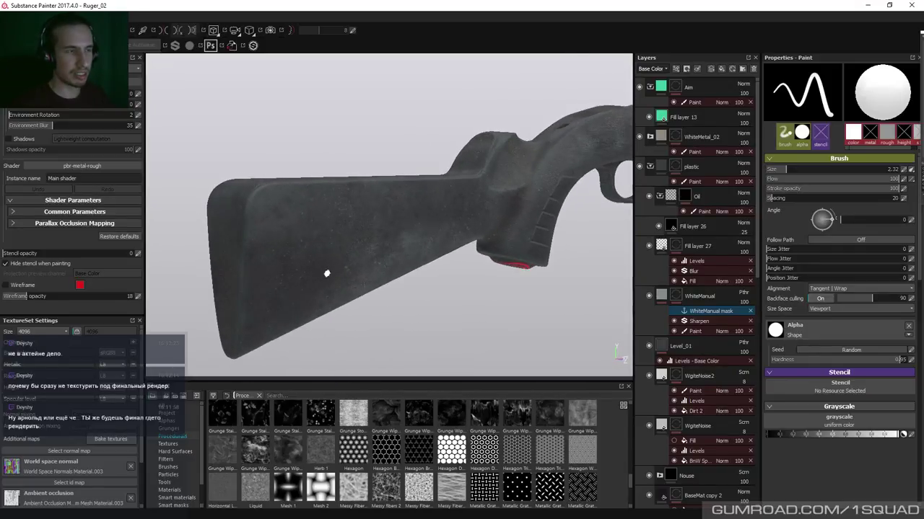
pyautogui.moveTo(324, 269)
pyautogui.keyDown('alt'); pyautogui.mouseDown()
pyautogui.moveTo(341, 264)
pyautogui.moveTo(274, 259)
pyautogui.mouseUp(); pyautogui.keyUp('alt')
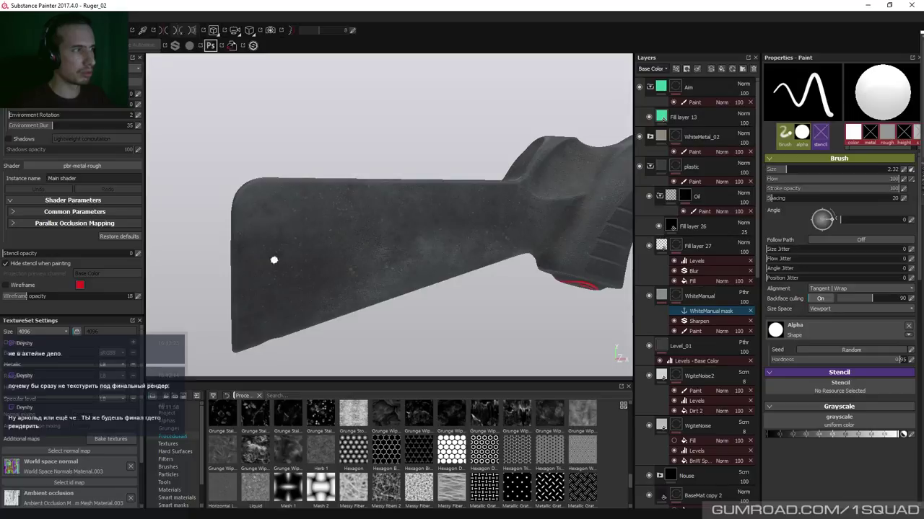
pyautogui.scroll(-2, 143, 352)
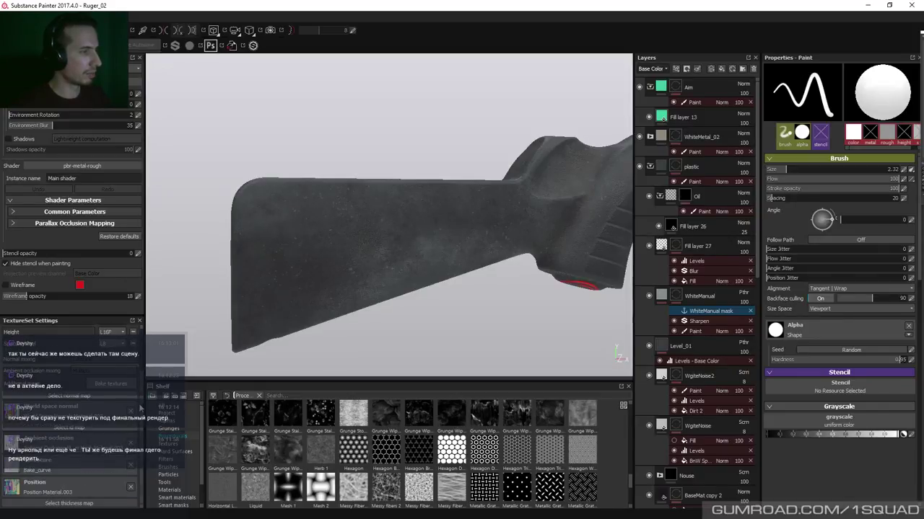
pyautogui.keyDown('alt'); pyautogui.moveTo(319, 231); pyautogui.dragTo(405, 229); pyautogui.keyUp('alt')
pyautogui.keyDown('alt'); pyautogui.moveTo(382, 216); pyautogui.dragTo(386, 238, button='right'); pyautogui.keyUp('alt')
pyautogui.moveTo(386, 238)
pyautogui.keyDown('alt'); pyautogui.mouseDown()
pyautogui.moveTo(364, 233)
pyautogui.moveTo(401, 245)
pyautogui.mouseUp(); pyautogui.keyUp('alt')
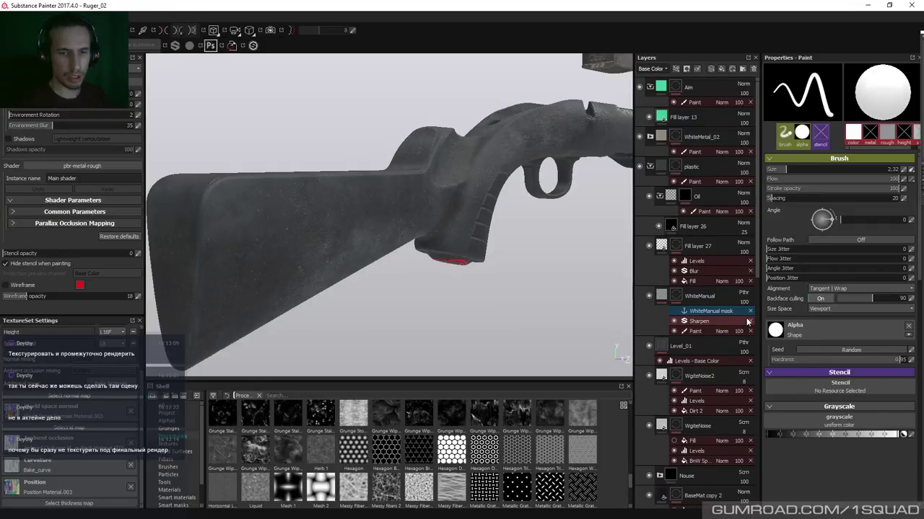
pyautogui.keyDown('alt'); pyautogui.moveTo(507, 262); pyautogui.dragTo(473, 200); pyautogui.keyUp('alt')
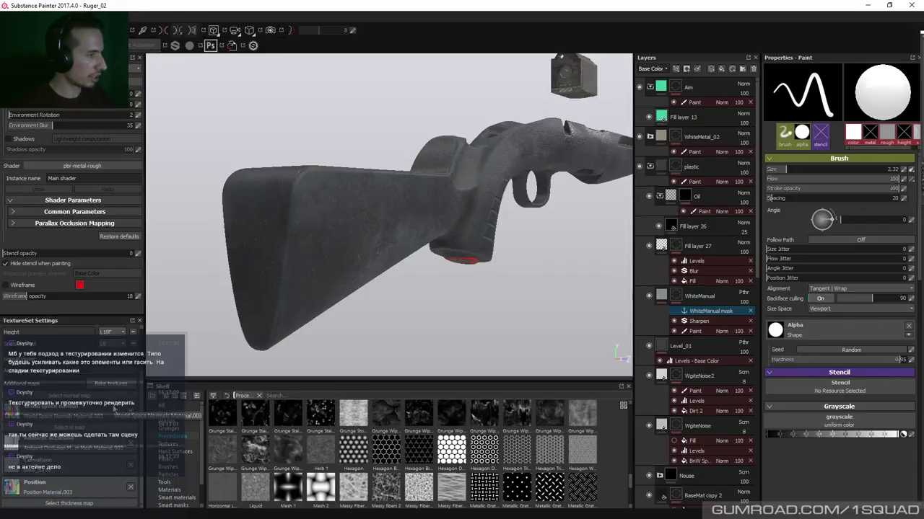
# Preview a single channel in greyscale with C and filter the shelf to Grunges, then Textures
pyautogui.press('c')
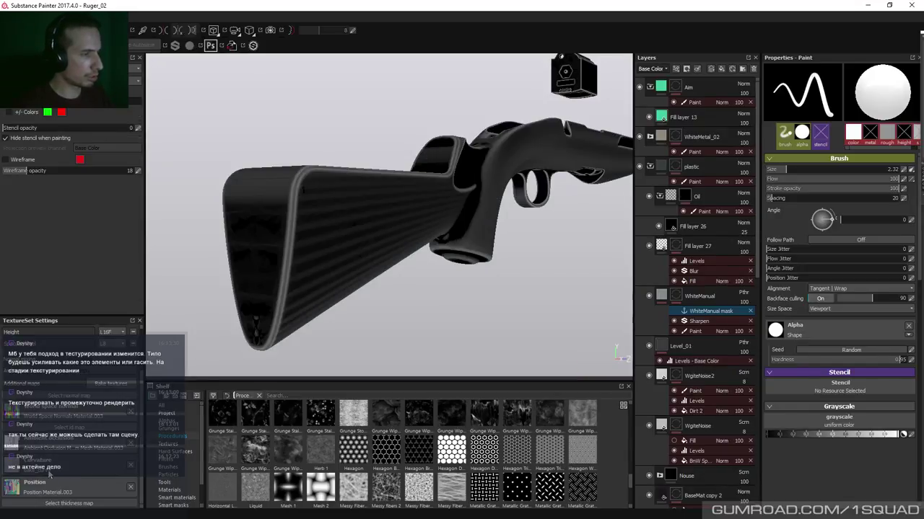
pyautogui.click(168, 428)
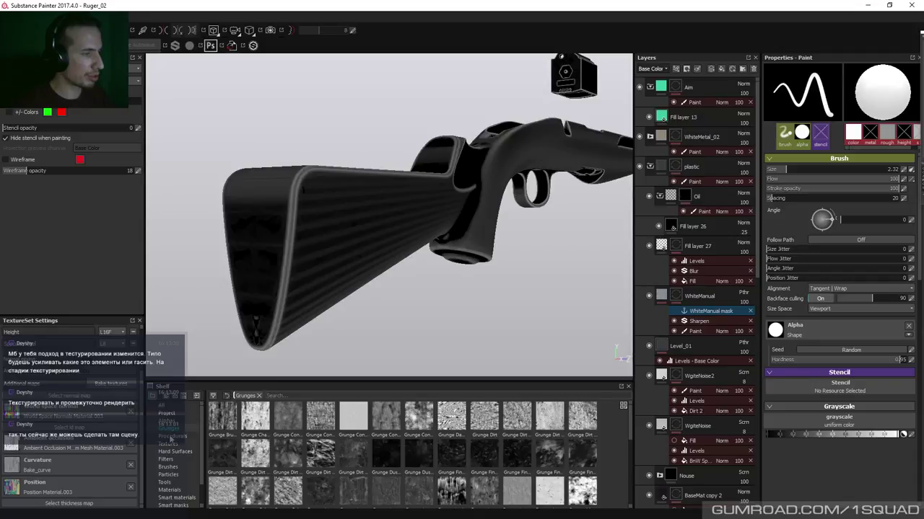
pyautogui.click(171, 445)
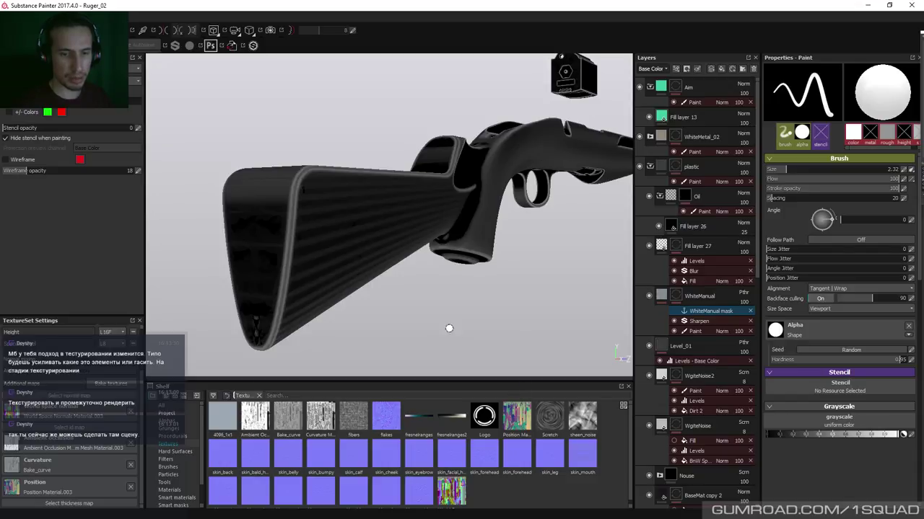
pyautogui.keyDown('alt'); pyautogui.moveTo(303, 190); pyautogui.dragTo(380, 194); pyautogui.keyUp('alt')
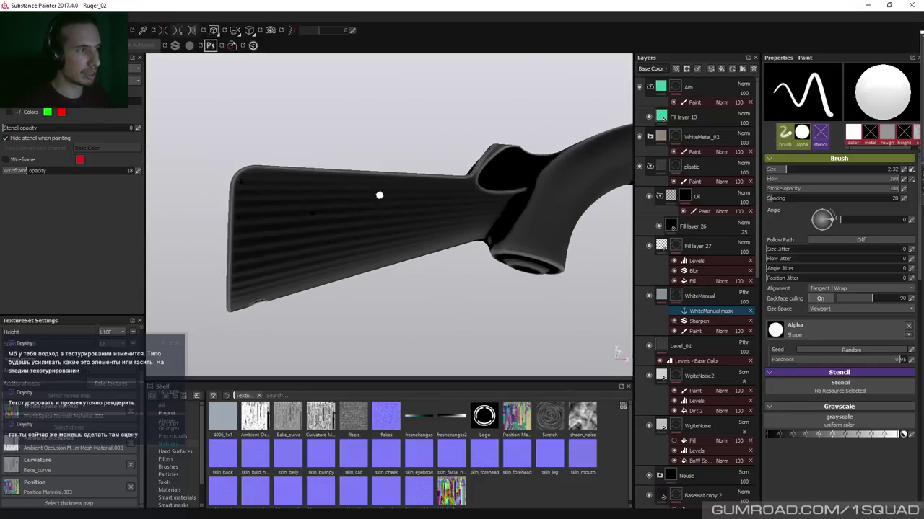
pyautogui.moveTo(332, 245)
pyautogui.keyDown('alt'); pyautogui.mouseDown()
pyautogui.moveTo(309, 248)
pyautogui.moveTo(349, 261)
pyautogui.moveTo(344, 249)
pyautogui.moveTo(314, 276)
pyautogui.moveTo(315, 206)
pyautogui.moveTo(310, 243)
pyautogui.mouseUp(); pyautogui.keyUp('alt')
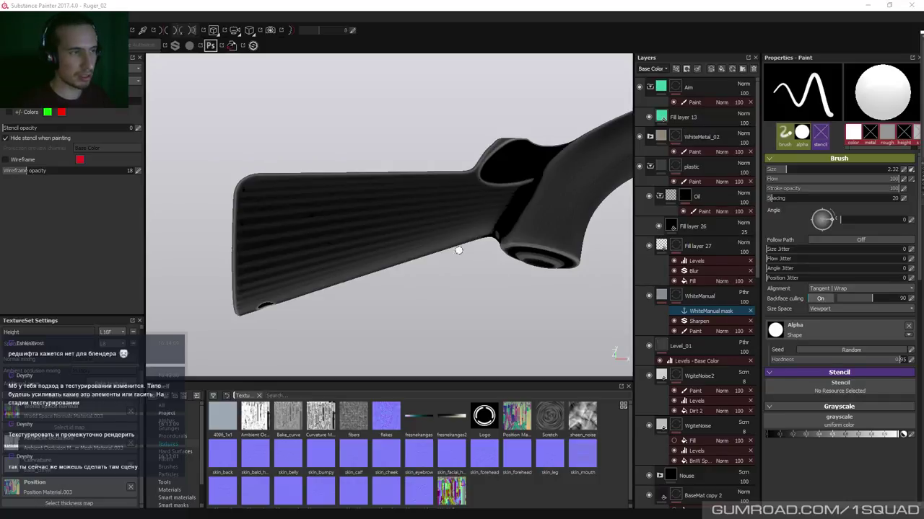
pyautogui.moveTo(438, 214)
pyautogui.keyDown('alt'); pyautogui.mouseDown()
pyautogui.moveTo(381, 229)
pyautogui.moveTo(408, 220)
pyautogui.moveTo(371, 165)
pyautogui.moveTo(379, 202)
pyautogui.moveTo(367, 243)
pyautogui.moveTo(366, 226)
pyautogui.moveTo(368, 267)
pyautogui.mouseUp(); pyautogui.keyUp('alt')
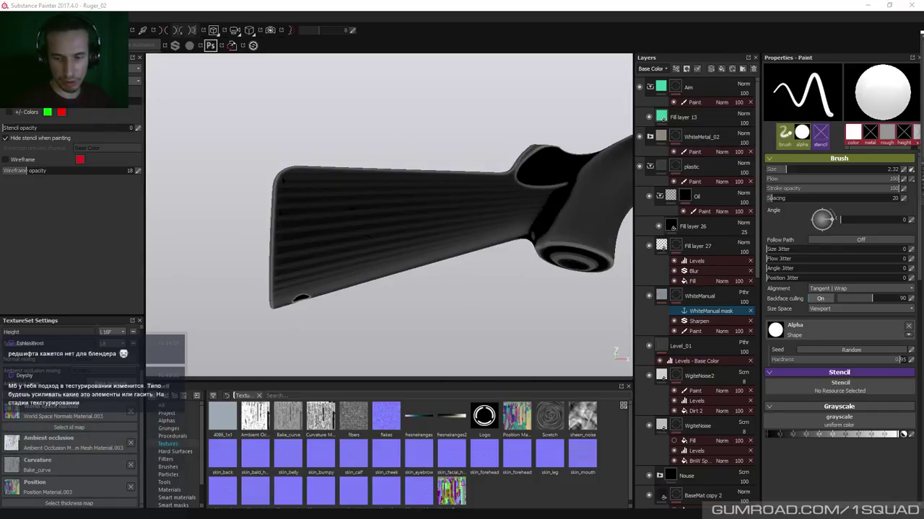
# Switch to Substance Designer and orbit the rendered rifle to a new angle
pyautogui.hotkey('alt', 'Tab')
pyautogui.moveTo(448, 323)
pyautogui.mouseDown()
pyautogui.moveTo(422, 383)
pyautogui.moveTo(418, 368)
pyautogui.moveTo(417, 398)
pyautogui.moveTo(455, 334)
pyautogui.moveTo(440, 337)
pyautogui.moveTo(446, 327)
pyautogui.moveTo(438, 325)
pyautogui.mouseUp()
pyautogui.scroll(5, 437, 373)
pyautogui.scroll(-5, 439, 373)
pyautogui.scroll(3, 425, 334)
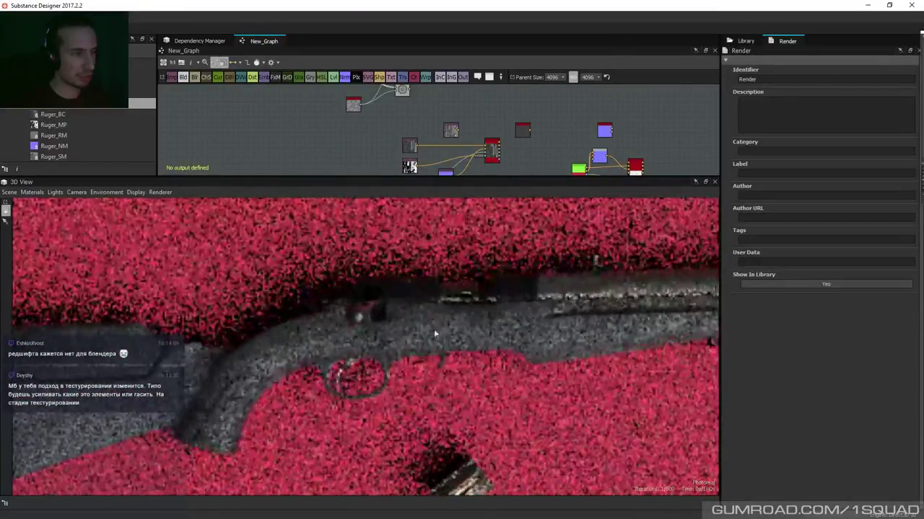
pyautogui.scroll(-5, 445, 383)
pyautogui.scroll(4, 452, 374)
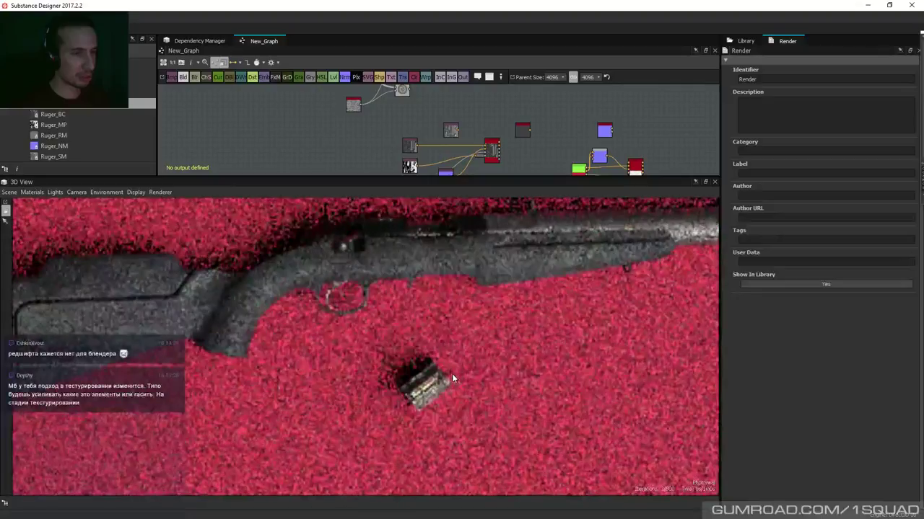
pyautogui.moveTo(452, 373); pyautogui.dragTo(452, 375)
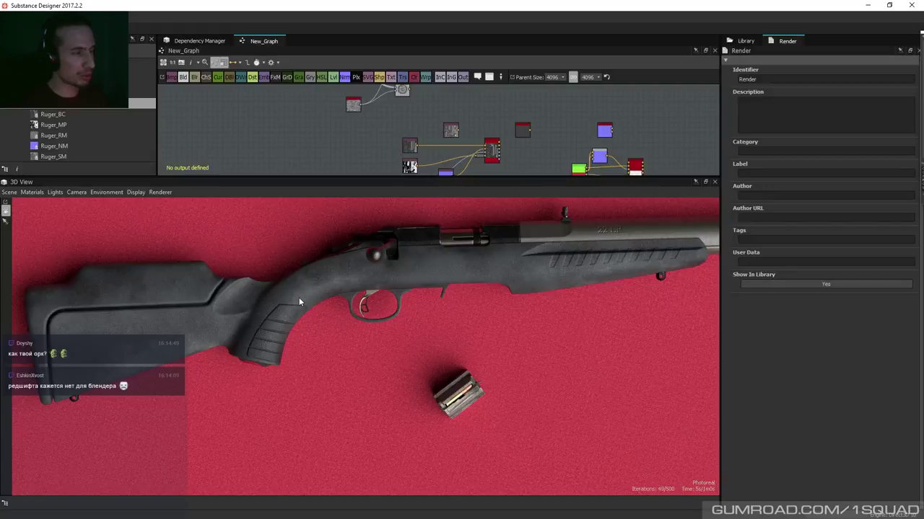
pyautogui.moveTo(304, 325); pyautogui.dragTo(201, 315)
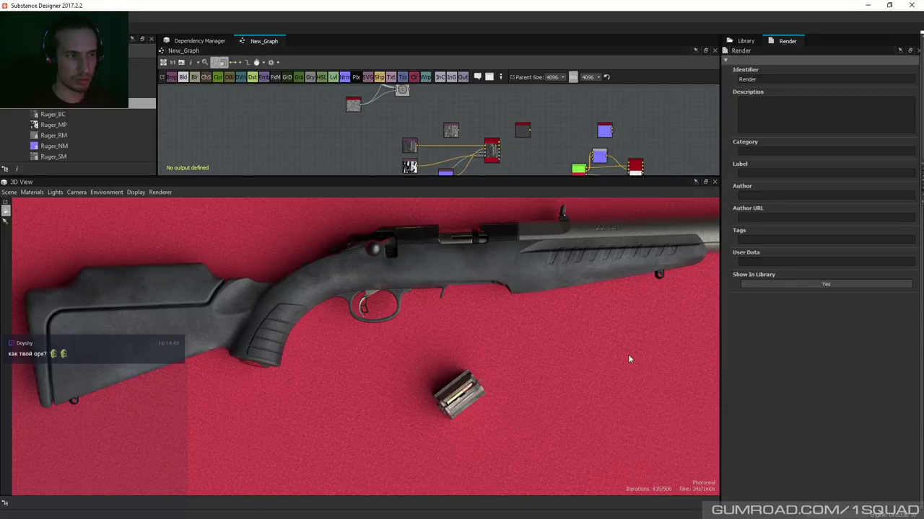
pyautogui.keyDown('alt'); pyautogui.moveTo(627, 355); pyautogui.dragTo(503, 326); pyautogui.keyUp('alt')
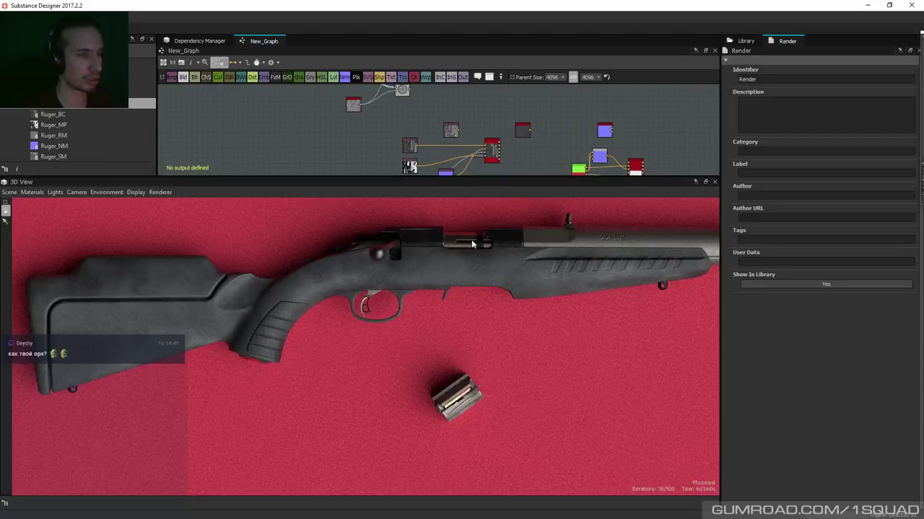
pyautogui.keyDown('alt'); pyautogui.moveTo(459, 270); pyautogui.dragTo(456, 247); pyautogui.keyUp('alt')
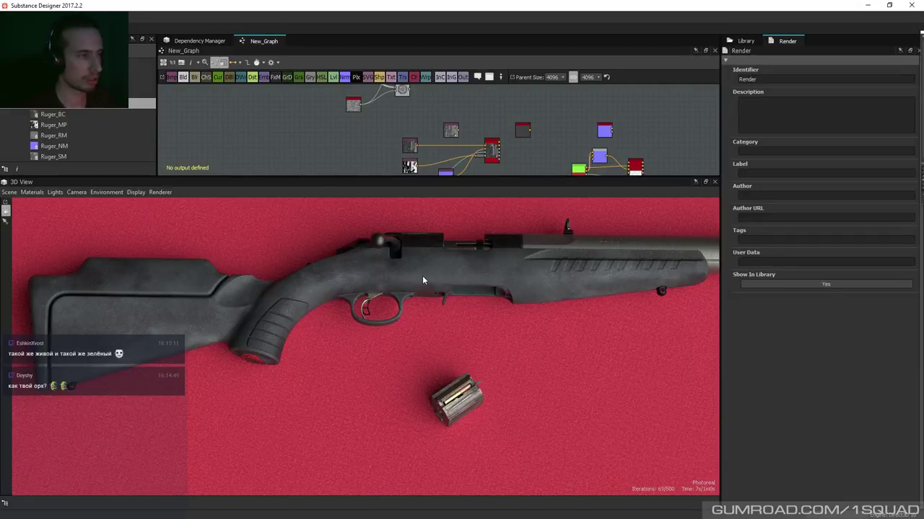
# Orbit the render to a low, level side-on view of the rifle, then return to Substance Painter
pyautogui.scroll(3, 423, 278)
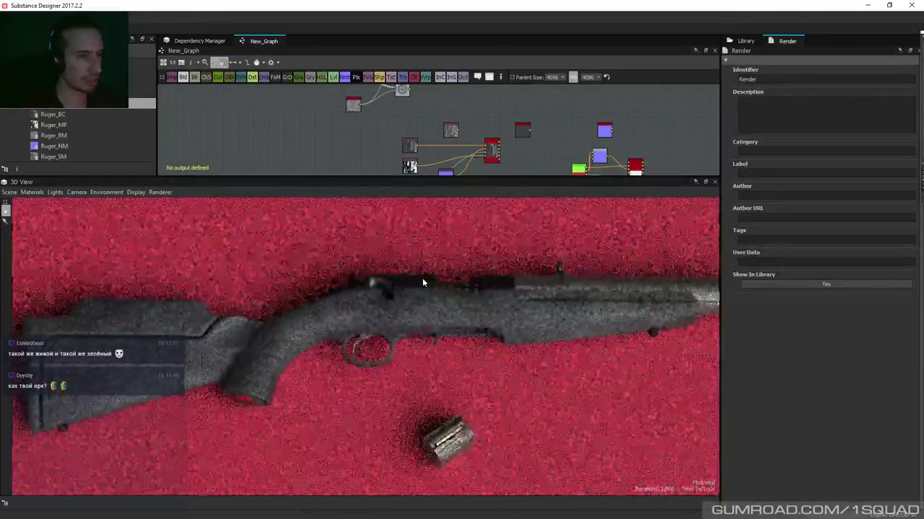
pyautogui.scroll(2, 422, 279)
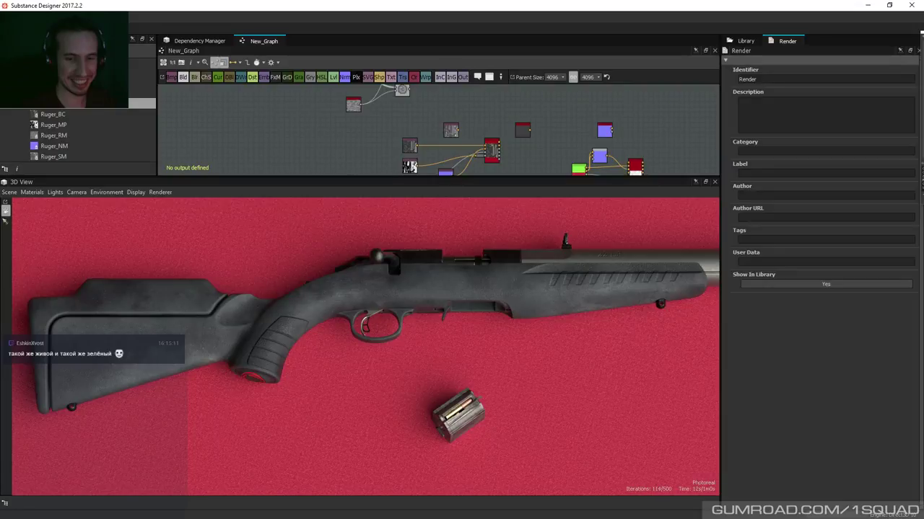
pyautogui.moveTo(422, 296); pyautogui.dragTo(424, 316)
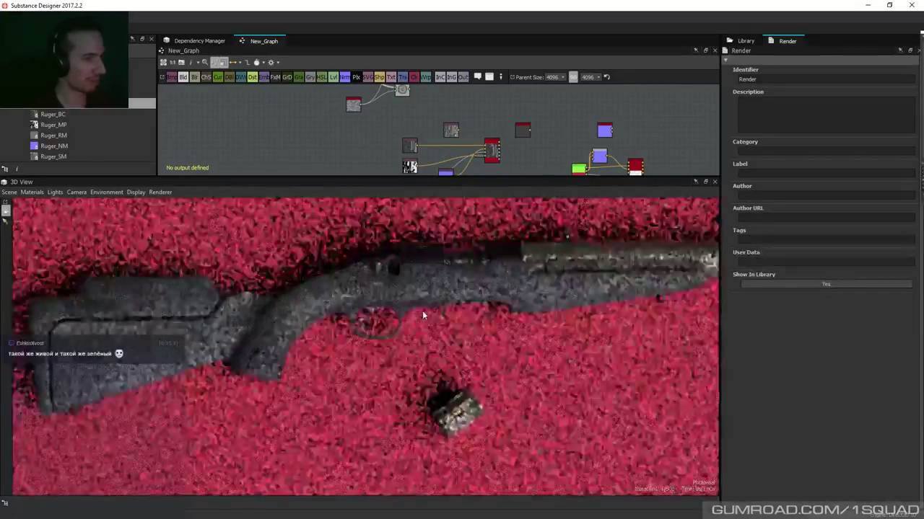
pyautogui.moveTo(457, 330); pyautogui.dragTo(489, 334)
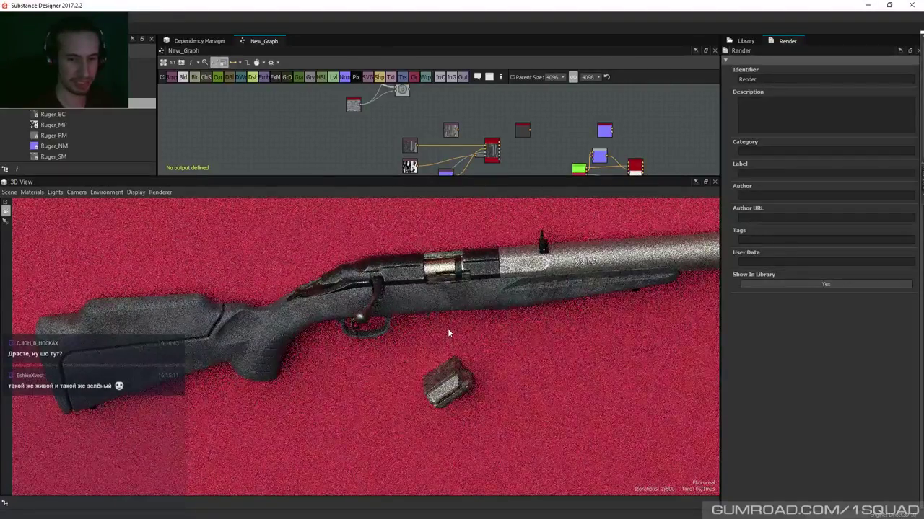
pyautogui.moveTo(376, 305); pyautogui.dragTo(370, 265)
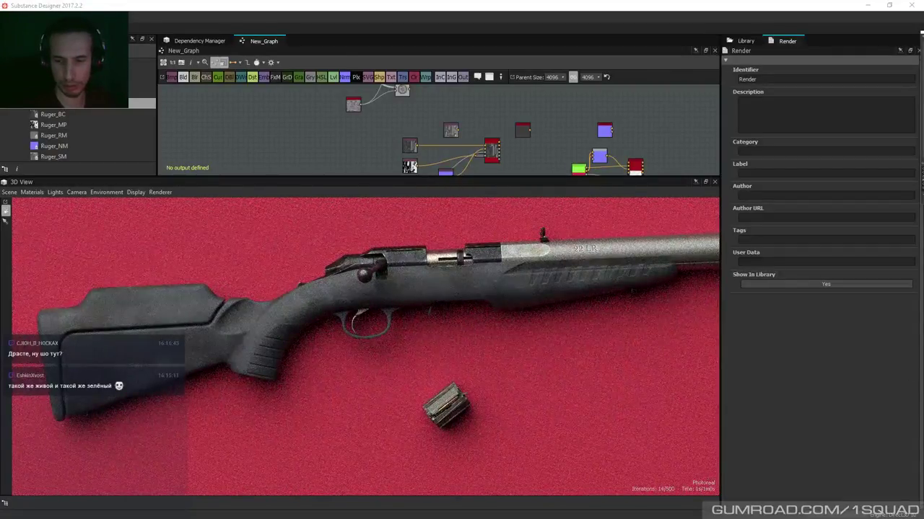
pyautogui.hotkey('alt', 'Tab')
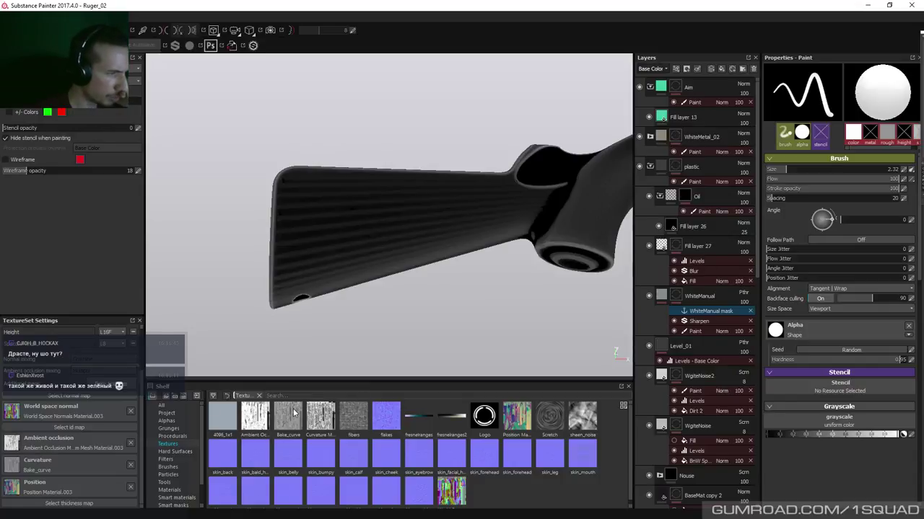
# Add Fill layer 38 at the top of the stack using the shelf's Curvature map
pyautogui.moveTo(320, 419)
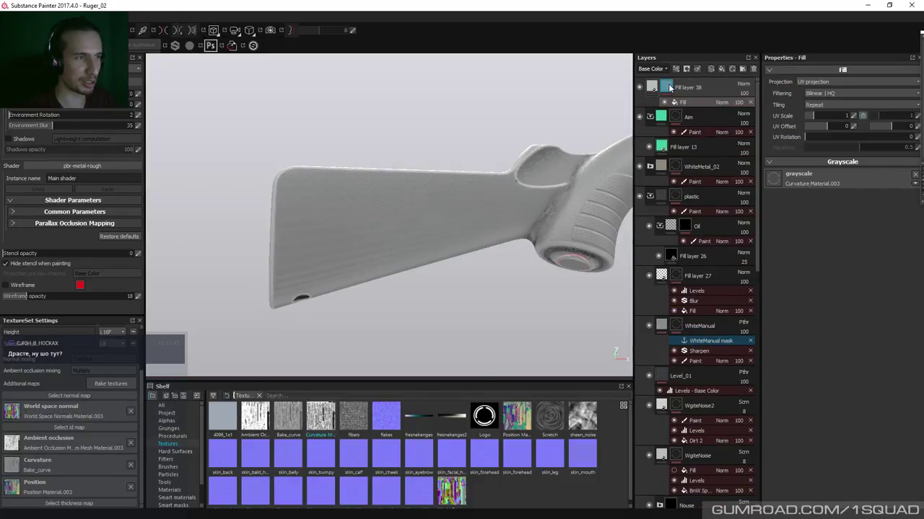
pyautogui.click(670, 87)
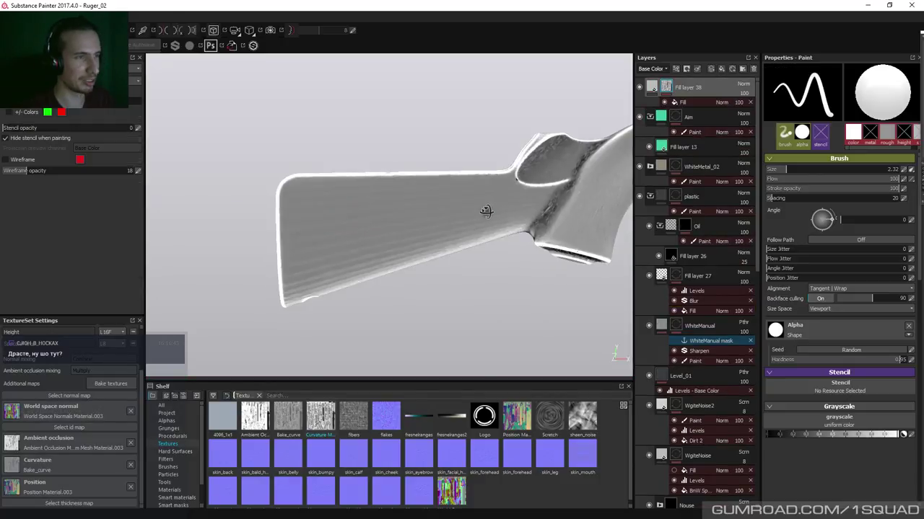
# Inspect the stock, grip and trigger guard from several angles, then open Material.003's texture baking settings
pyautogui.keyDown('alt'); pyautogui.moveTo(484, 211); pyautogui.dragTo(555, 210); pyautogui.keyUp('alt')
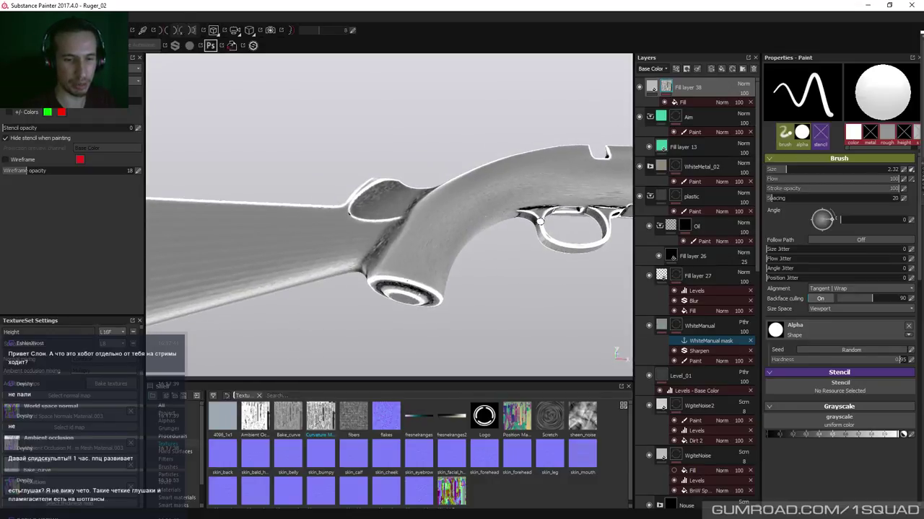
pyautogui.keyDown('alt'); pyautogui.moveTo(455, 222); pyautogui.dragTo(376, 252); pyautogui.keyUp('alt')
pyautogui.keyDown('alt'); pyautogui.moveTo(376, 253); pyautogui.dragTo(404, 247, button='middle'); pyautogui.keyUp('alt')
pyautogui.keyDown('alt'); pyautogui.moveTo(404, 247); pyautogui.dragTo(500, 177); pyautogui.keyUp('alt')
pyautogui.keyDown('alt'); pyautogui.moveTo(402, 239); pyautogui.dragTo(447, 262); pyautogui.keyUp('alt')
pyautogui.keyDown('alt'); pyautogui.moveTo(284, 221); pyautogui.dragTo(438, 211); pyautogui.keyUp('alt')
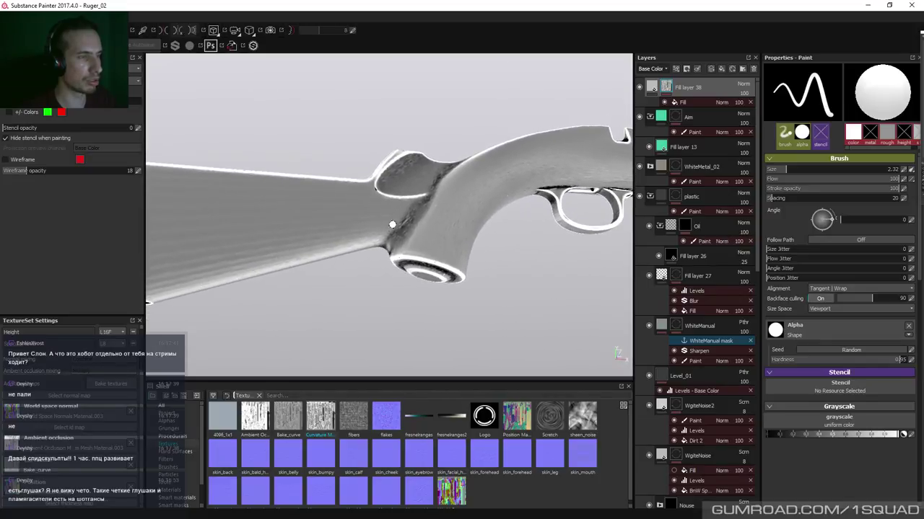
pyautogui.moveTo(433, 249)
pyautogui.keyDown('alt'); pyautogui.mouseDown()
pyautogui.moveTo(462, 270)
pyautogui.moveTo(513, 278)
pyautogui.moveTo(495, 324)
pyautogui.moveTo(420, 260)
pyautogui.moveTo(404, 311)
pyautogui.moveTo(399, 267)
pyautogui.moveTo(363, 210)
pyautogui.moveTo(355, 223)
pyautogui.moveTo(375, 230)
pyautogui.mouseUp(); pyautogui.keyUp('alt')
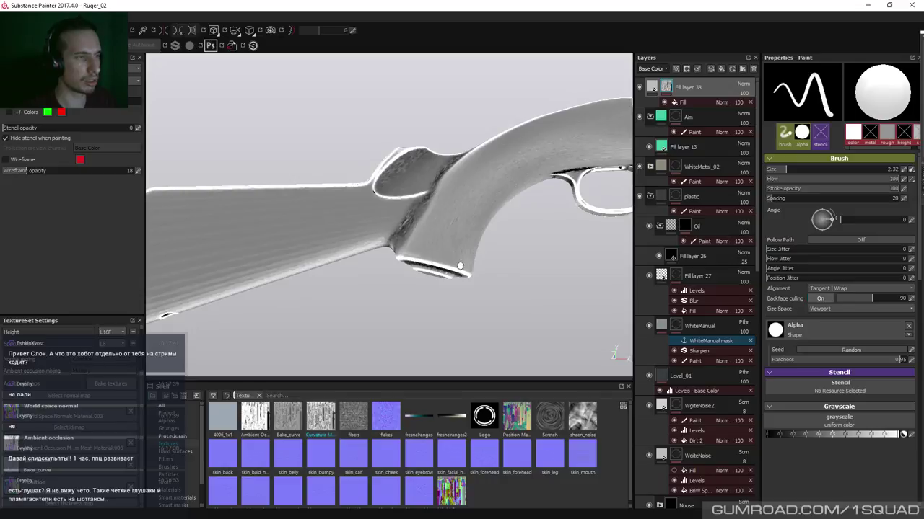
pyautogui.keyDown('alt'); pyautogui.moveTo(455, 229); pyautogui.dragTo(436, 182); pyautogui.keyUp('alt')
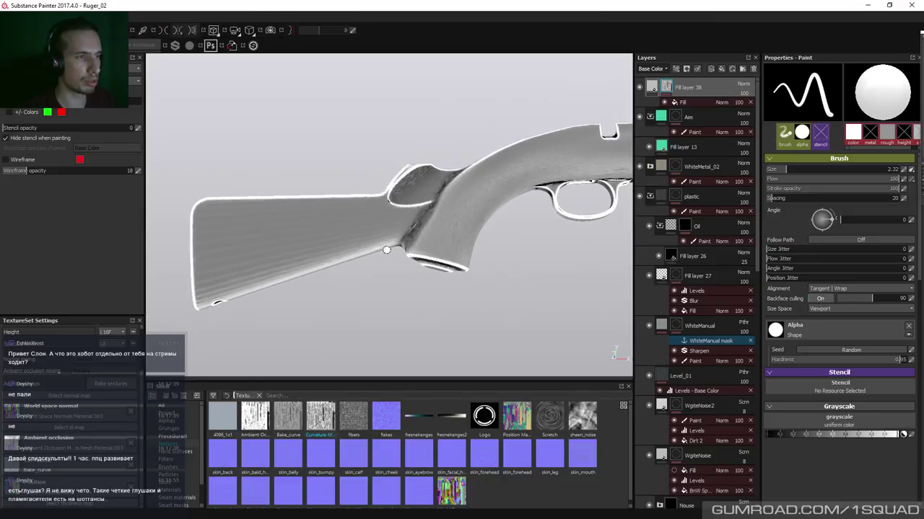
pyautogui.keyDown('alt'); pyautogui.moveTo(431, 224); pyautogui.dragTo(395, 235); pyautogui.keyUp('alt')
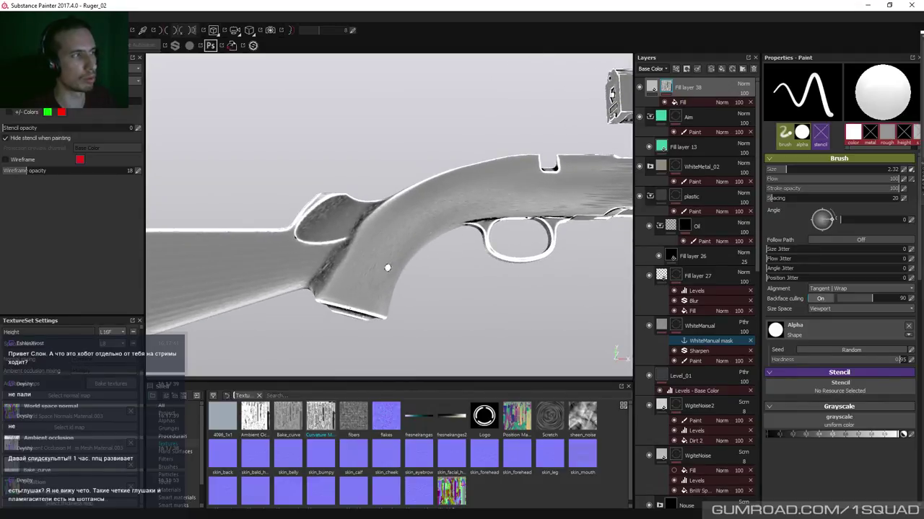
pyautogui.click(109, 385)
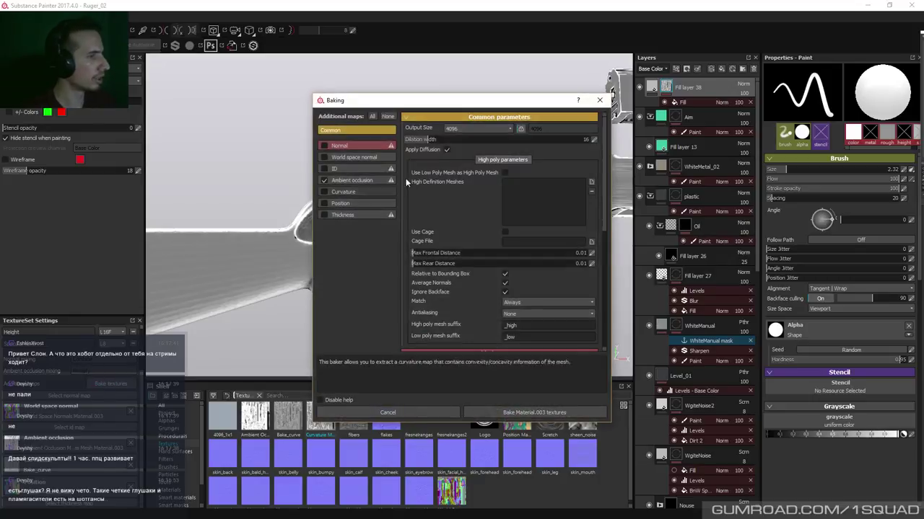
pyautogui.click(329, 181)
pyautogui.click(324, 192)
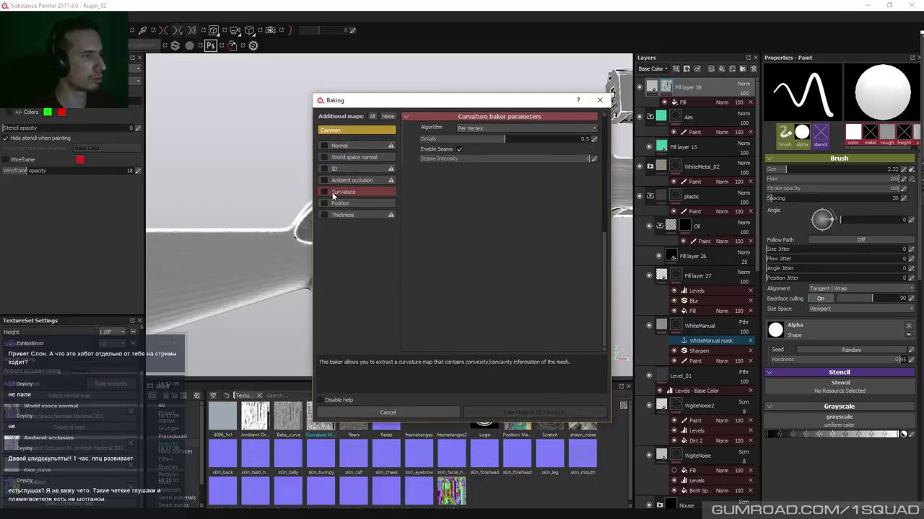
pyautogui.doubleClick(582, 138)
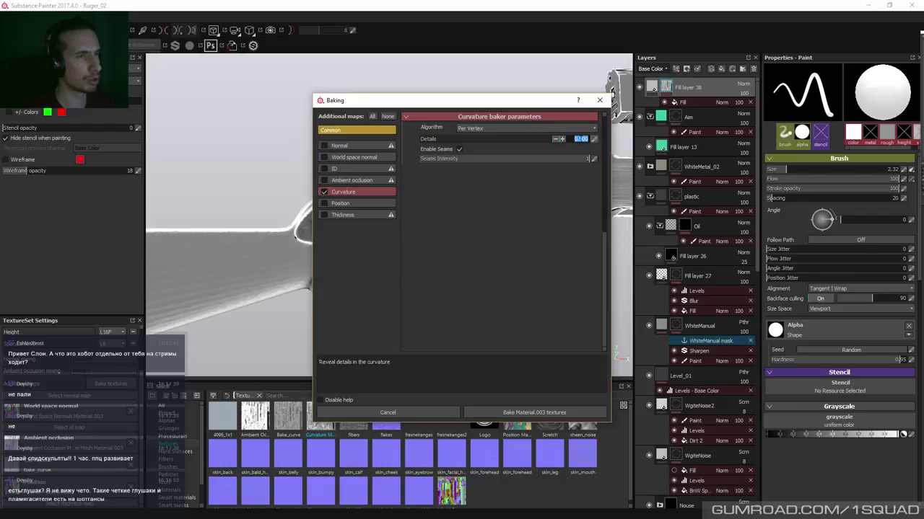
pyautogui.write('0.1')
pyautogui.press('Return')
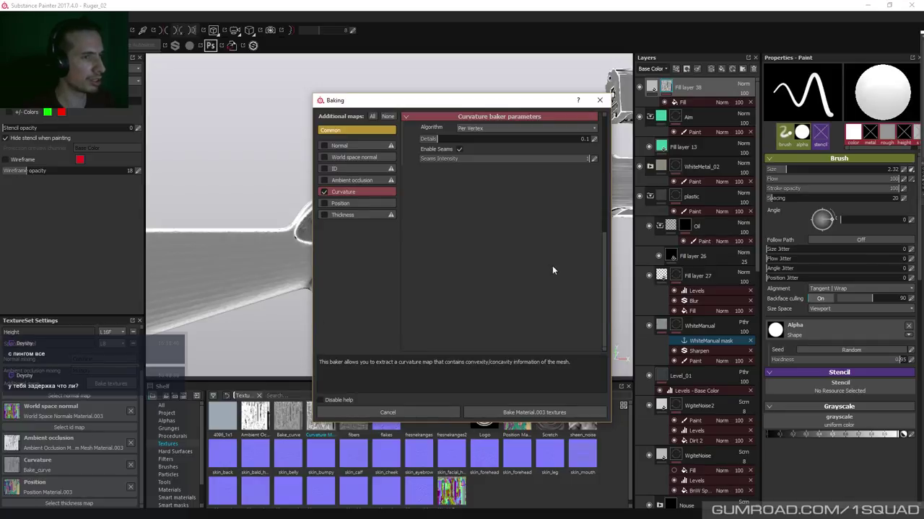
pyautogui.moveTo(603, 277); pyautogui.dragTo(596, 137)
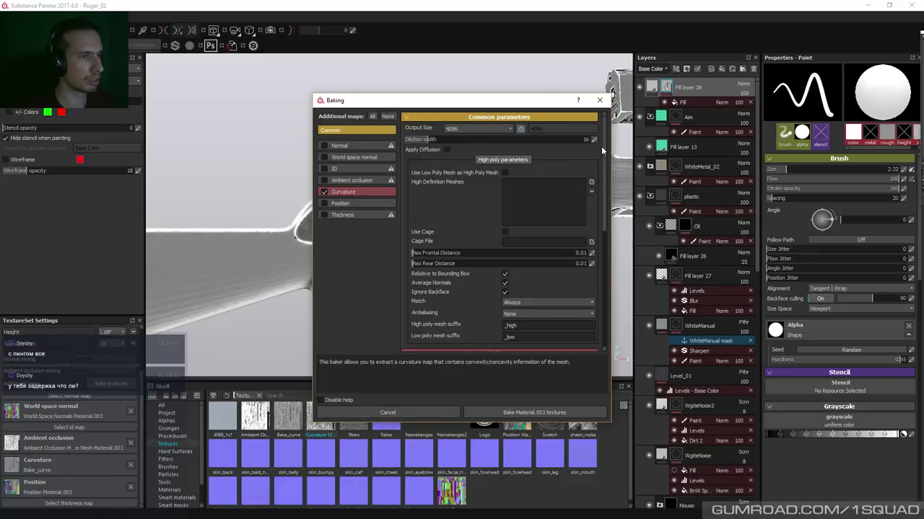
pyautogui.scroll(-5, 602, 154)
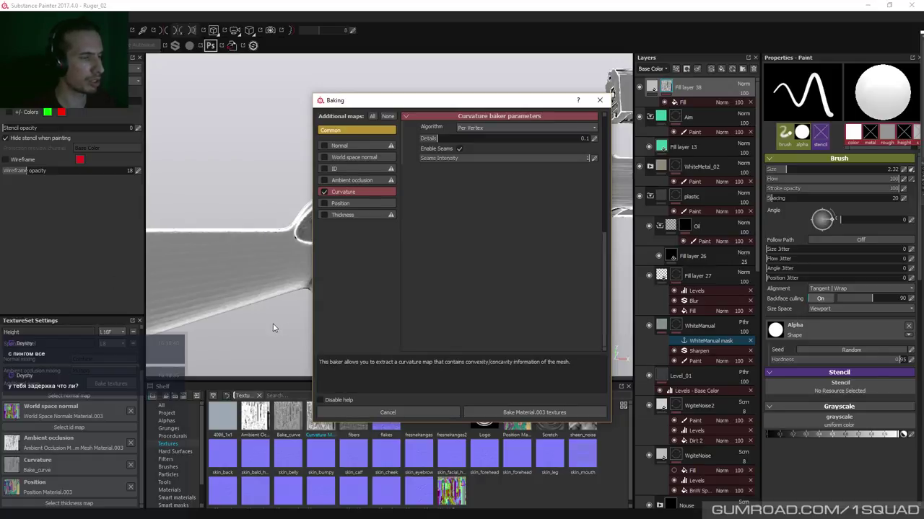
pyautogui.click(393, 412)
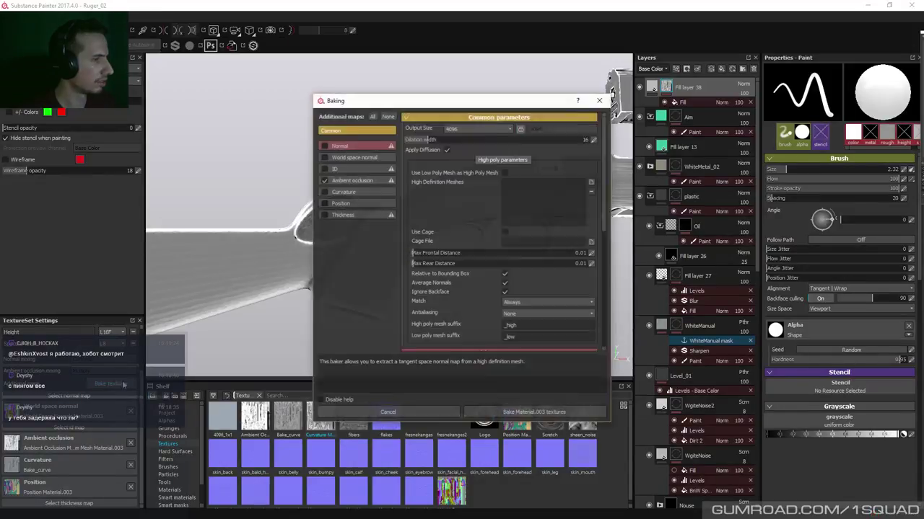
pyautogui.click(340, 179)
# Bake only a Curvature map with Details 0.1 for Material.003, leaving ambient occlusion unticked
pyautogui.click(324, 179)
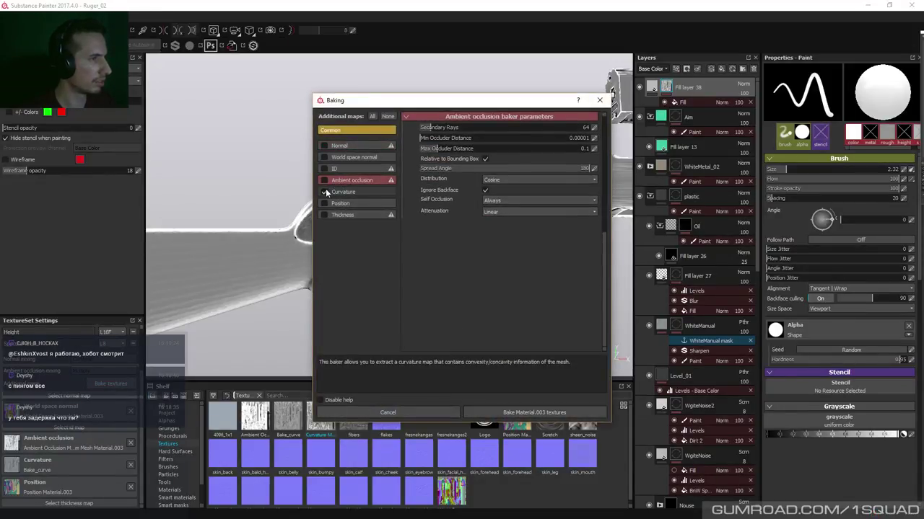
pyautogui.click(324, 191)
pyautogui.click(358, 192)
pyautogui.click(581, 138)
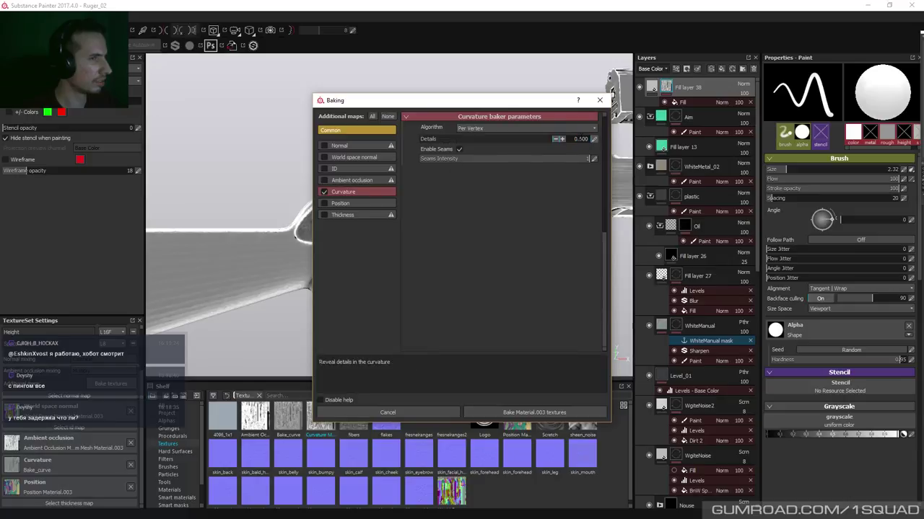
pyautogui.write('0.1')
pyautogui.press('Return')
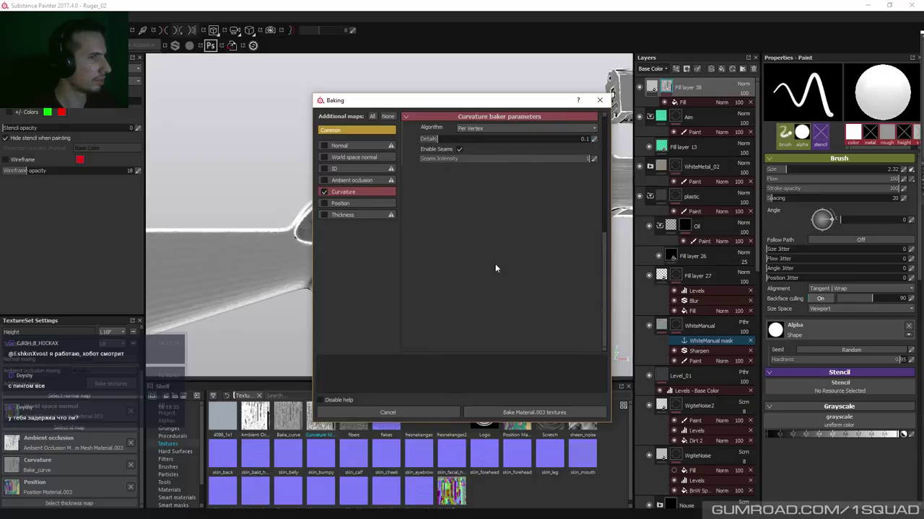
pyautogui.click(545, 412)
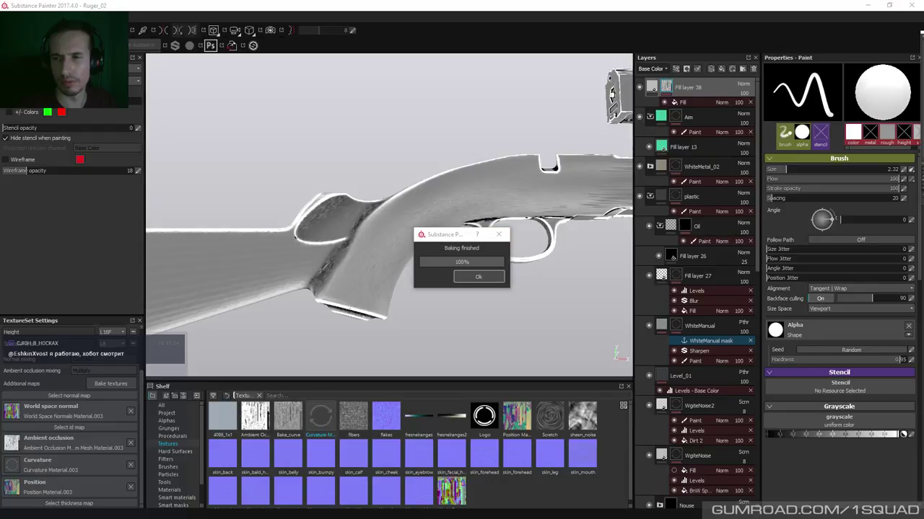
pyautogui.press('Return')
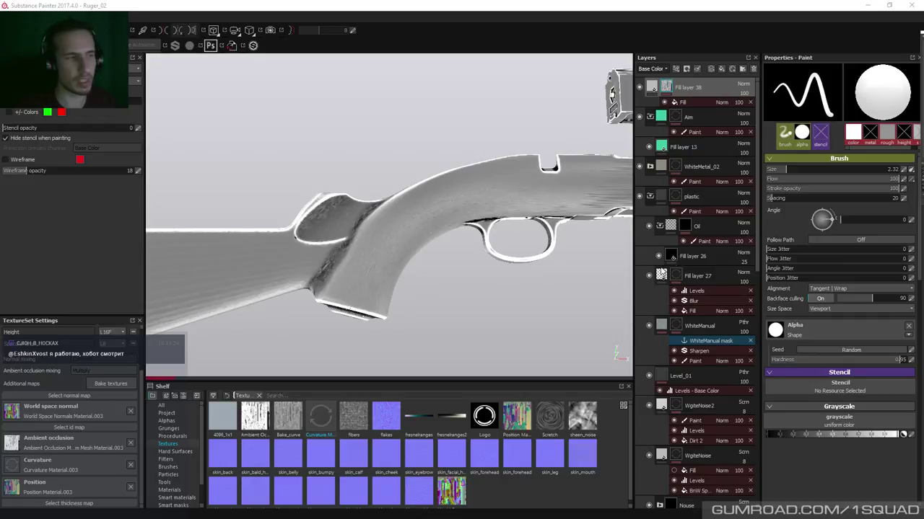
# Shift the rifle view slightly and select Fill layer 38's fill effect
pyautogui.keyDown('alt'); pyautogui.moveTo(390, 222); pyautogui.dragTo(404, 219); pyautogui.keyUp('alt')
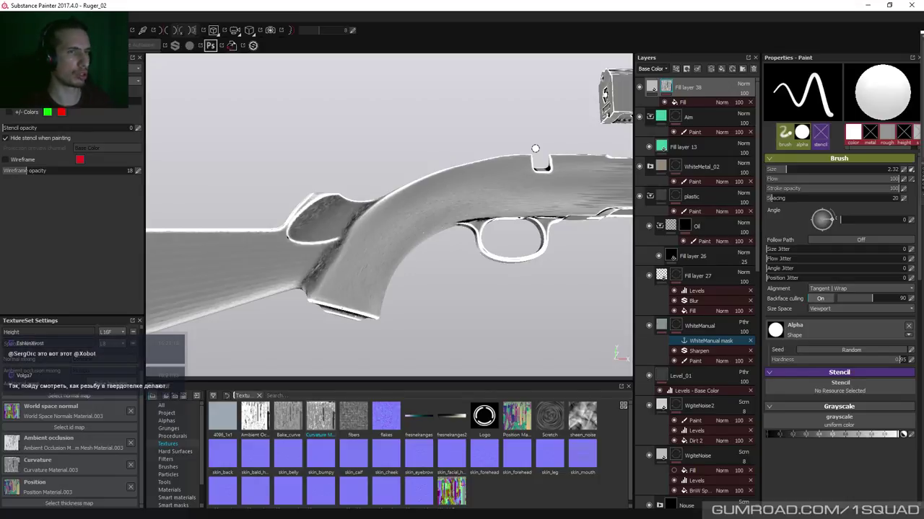
pyautogui.click(689, 102)
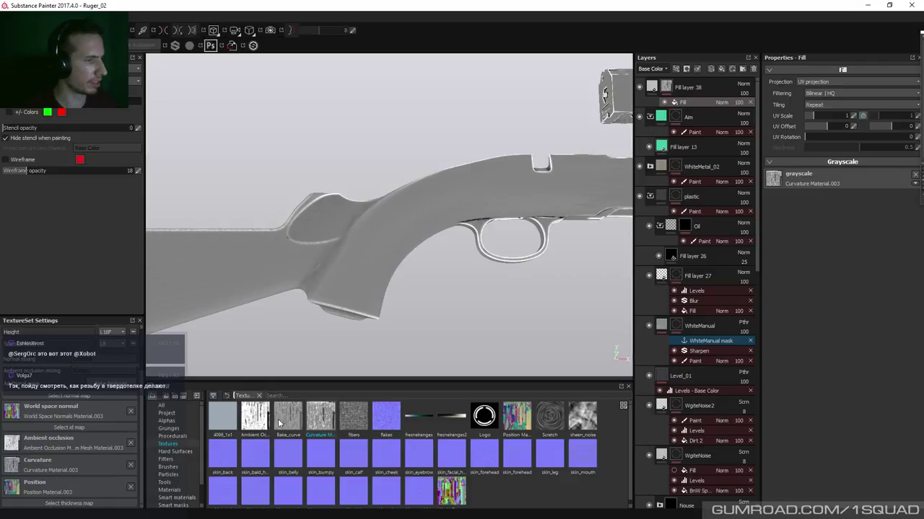
# Assign Bake_curve as the texture set's Curvature map and return to the full material view
pyautogui.moveTo(290, 421); pyautogui.dragTo(45, 475)
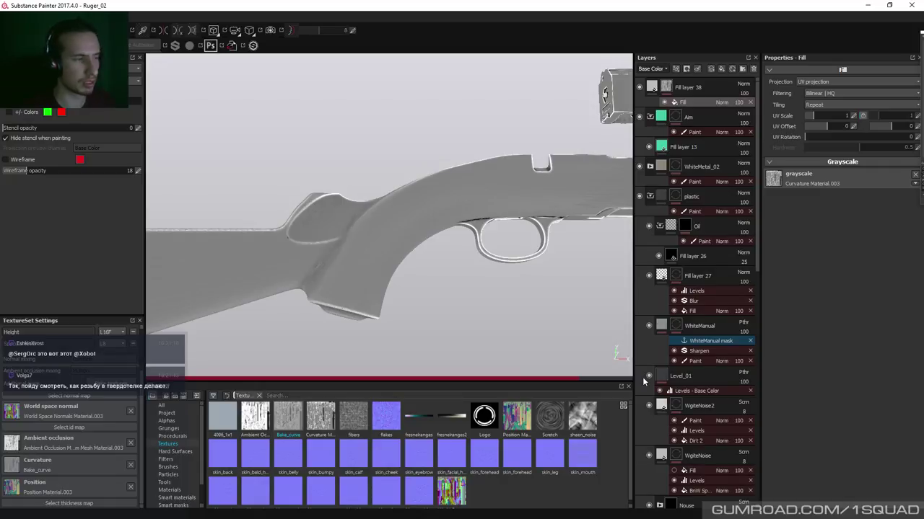
pyautogui.press('m')
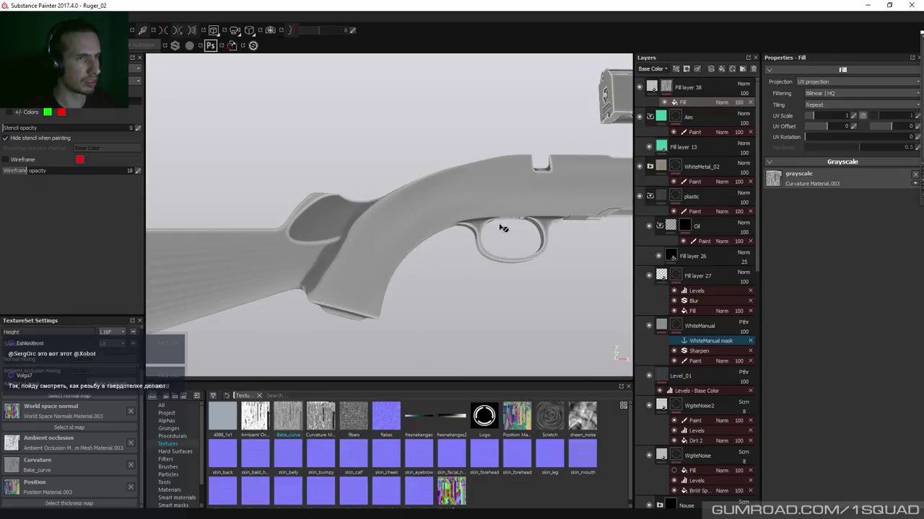
pyautogui.keyDown('alt'); pyautogui.moveTo(614, 174); pyautogui.dragTo(435, 262); pyautogui.keyUp('alt')
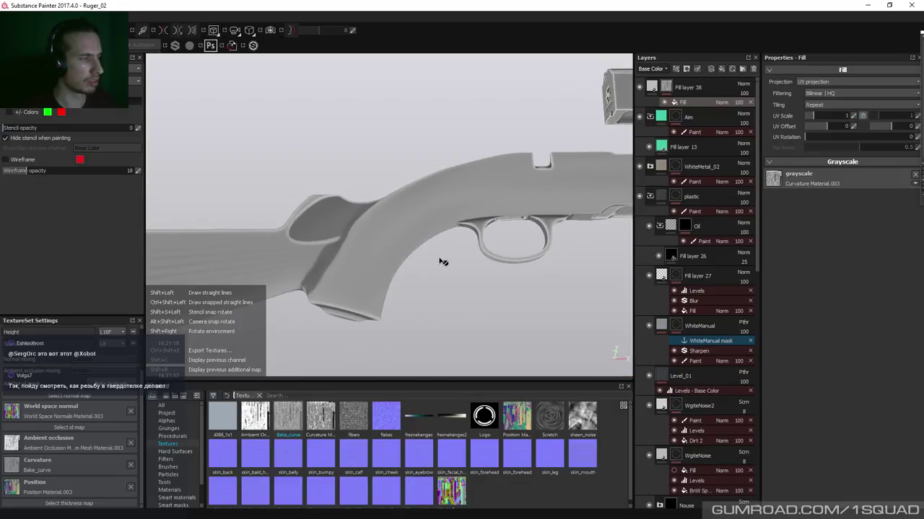
pyautogui.moveTo(289, 426)
pyautogui.mouseDown()
pyautogui.moveTo(311, 430)
pyautogui.moveTo(744, 186)
pyautogui.moveTo(825, 181)
pyautogui.moveTo(811, 176)
pyautogui.mouseUp()
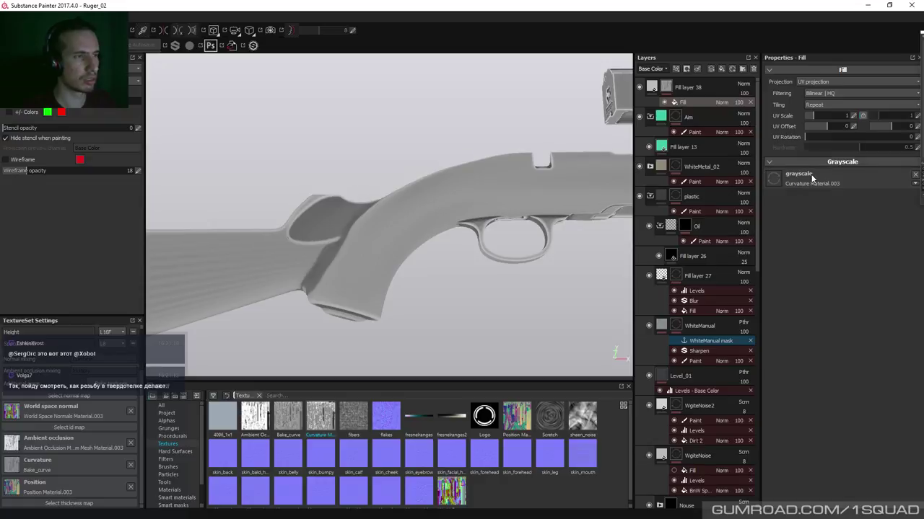
# Orbit the rifle to the stock top and buttstock side, then switch to the ArtStation browser
pyautogui.keyDown('alt'); pyautogui.moveTo(252, 224); pyautogui.dragTo(486, 217); pyautogui.keyUp('alt')
pyautogui.keyDown('alt'); pyautogui.moveTo(424, 233); pyautogui.dragTo(352, 221); pyautogui.keyUp('alt')
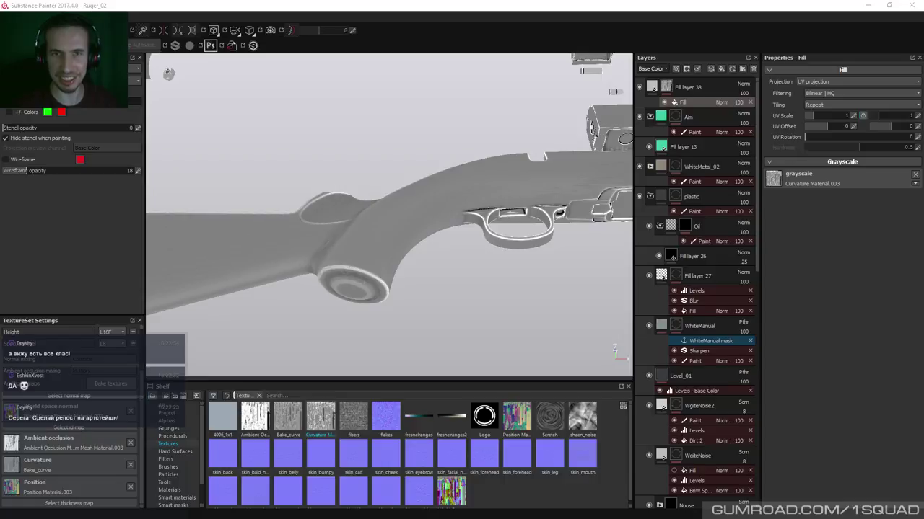
pyautogui.hotkey('alt', 'Tab')
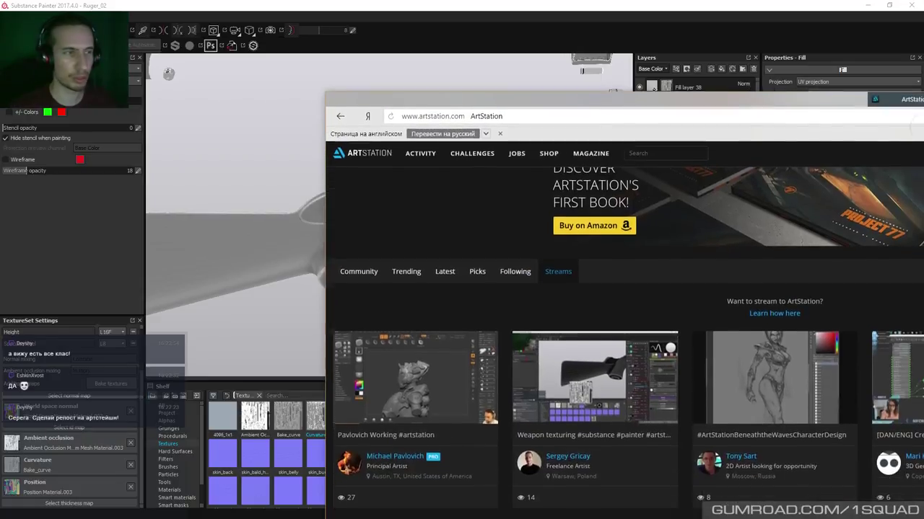
pyautogui.press('super+Up')
pyautogui.scroll(-2, 383, 174)
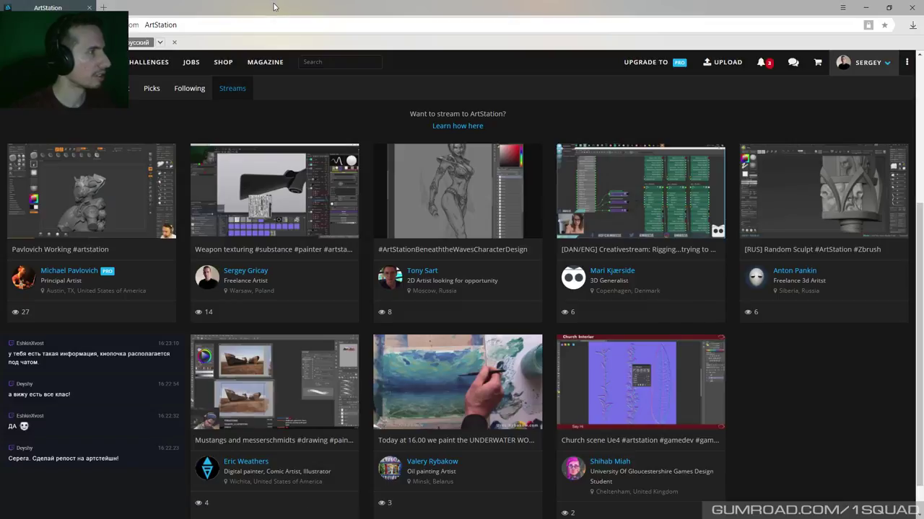
pyautogui.hotkey('alt', 'Tab')
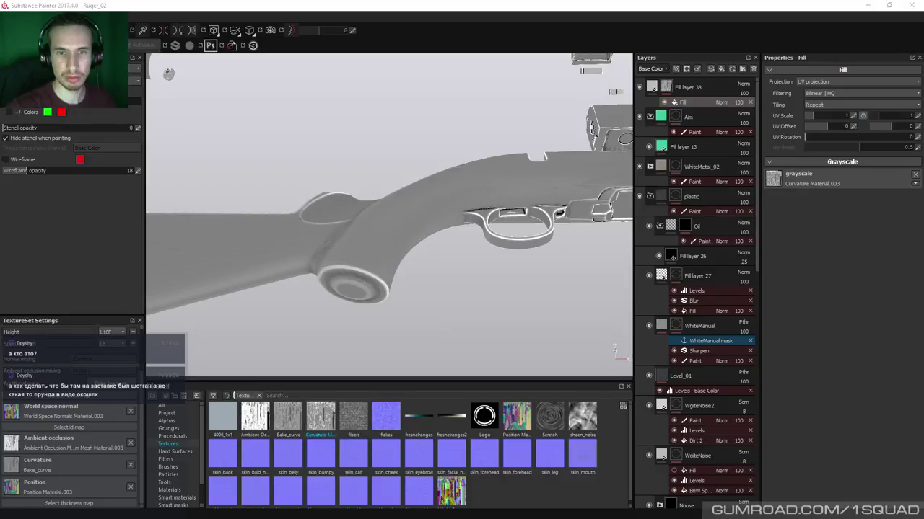
pyautogui.hotkey('alt', 'Tab')
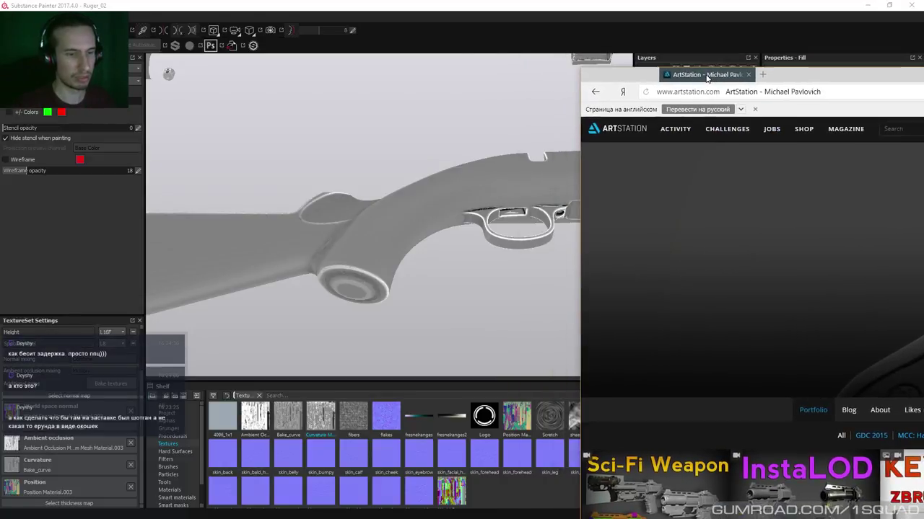
pyautogui.press('super+Up')
pyautogui.scroll(-3, 309, 204)
pyautogui.scroll(-3, 308, 204)
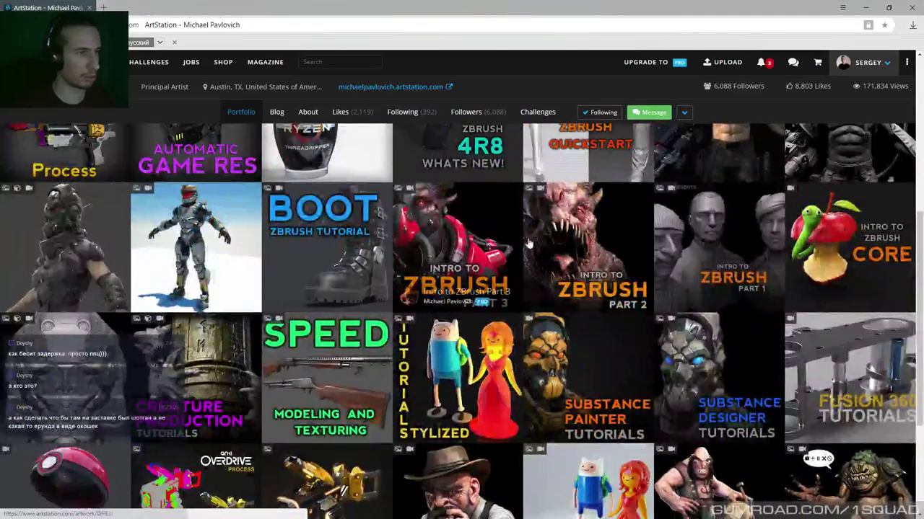
pyautogui.scroll(-3, 374, 310)
pyautogui.scroll(3, 375, 310)
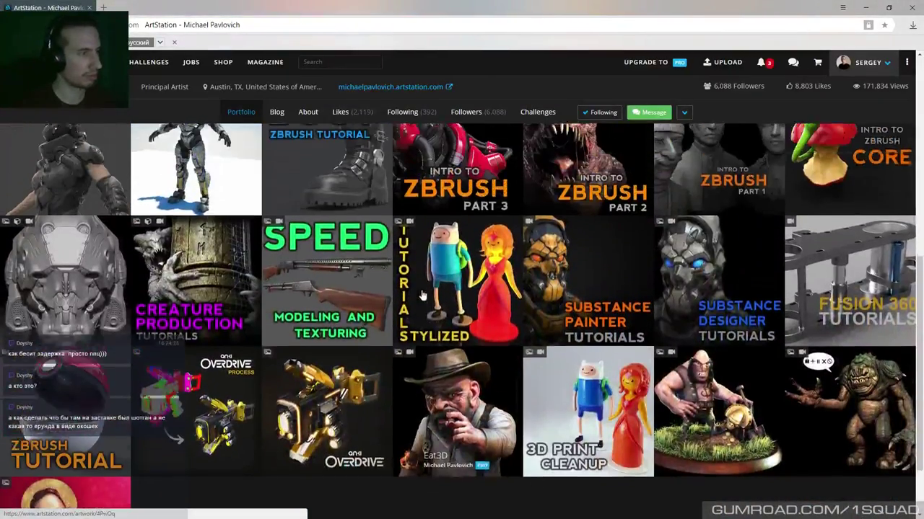
pyautogui.click(52, 286)
pyautogui.scroll(-3, 426, 244)
pyautogui.scroll(-12, 424, 243)
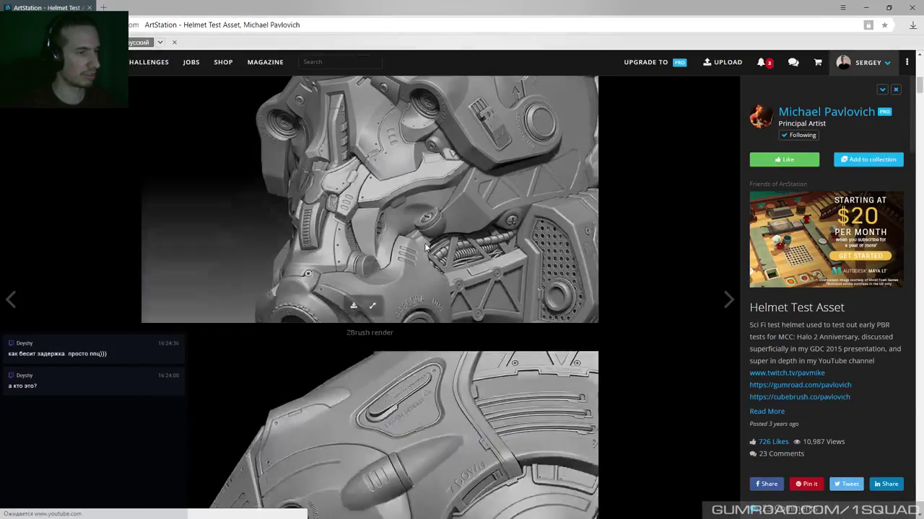
pyautogui.scroll(-2, 425, 242)
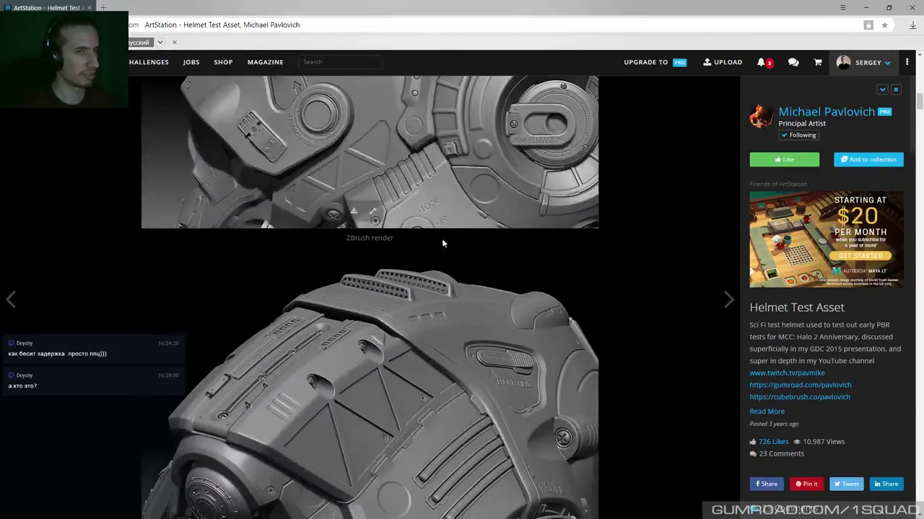
pyautogui.scroll(-2, 420, 340)
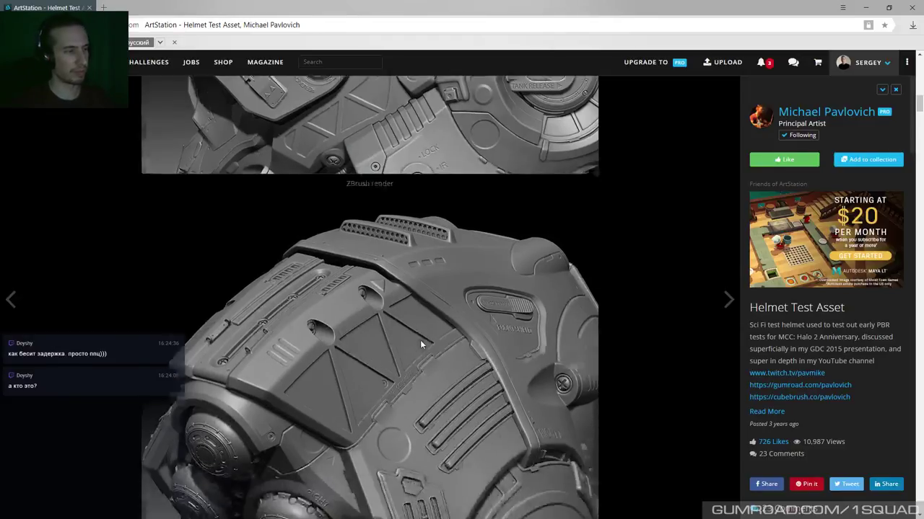
pyautogui.scroll(-1, 418, 208)
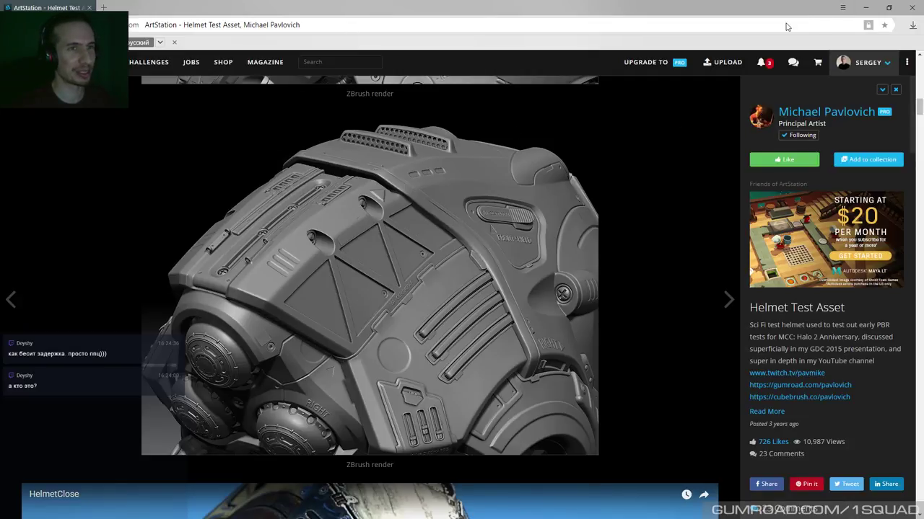
pyautogui.hotkey('alt', 'Tab')
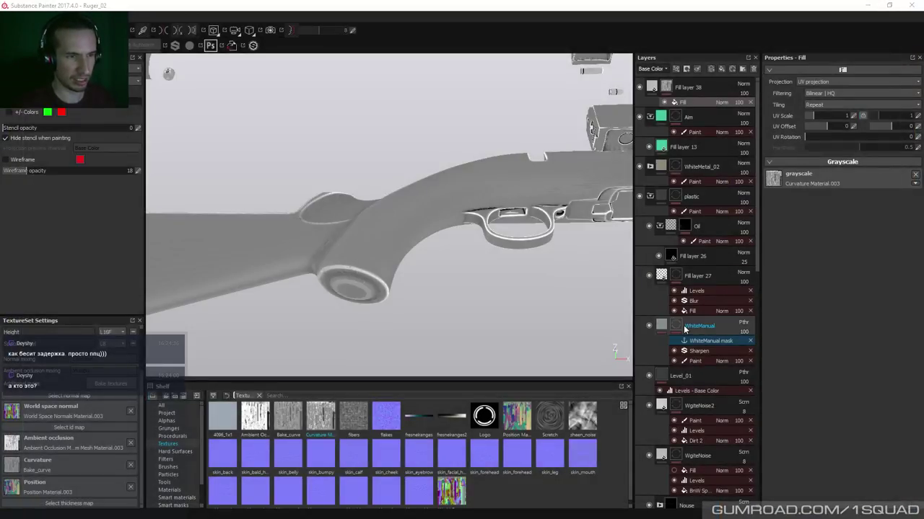
# Inspect the WhiteManual, WhiteMetal, DarkMetal, Triger, Bulet and magazine masks; collapse the plastic and Aim groups
pyautogui.keyDown('alt'); pyautogui.click(673, 330); pyautogui.keyUp('alt')
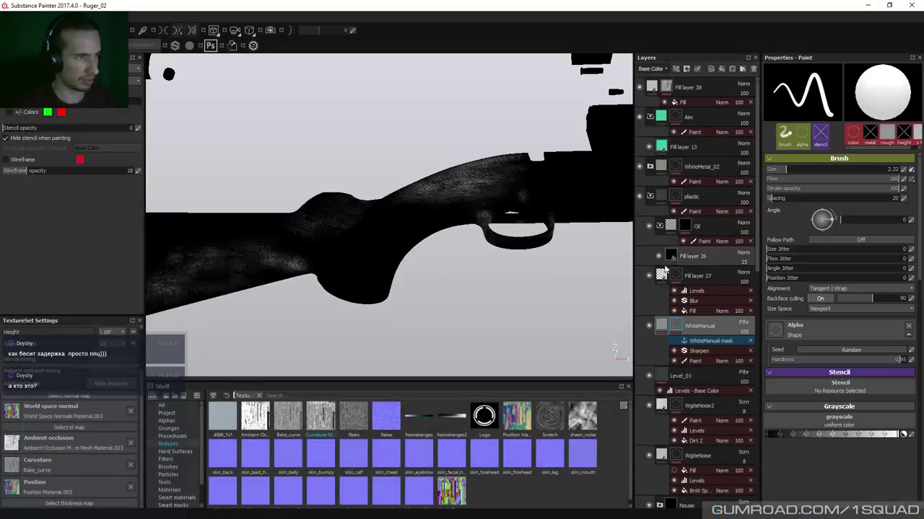
pyautogui.click(652, 196)
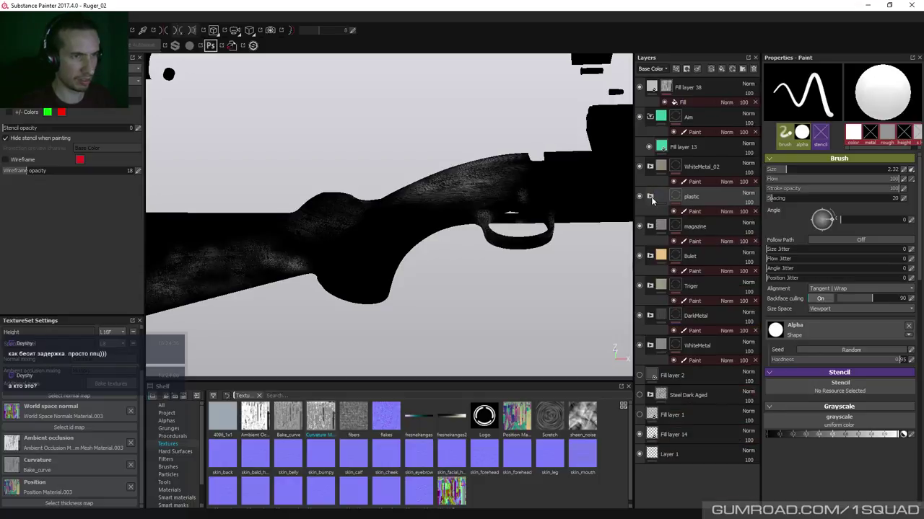
pyautogui.click(674, 345)
pyautogui.click(675, 315)
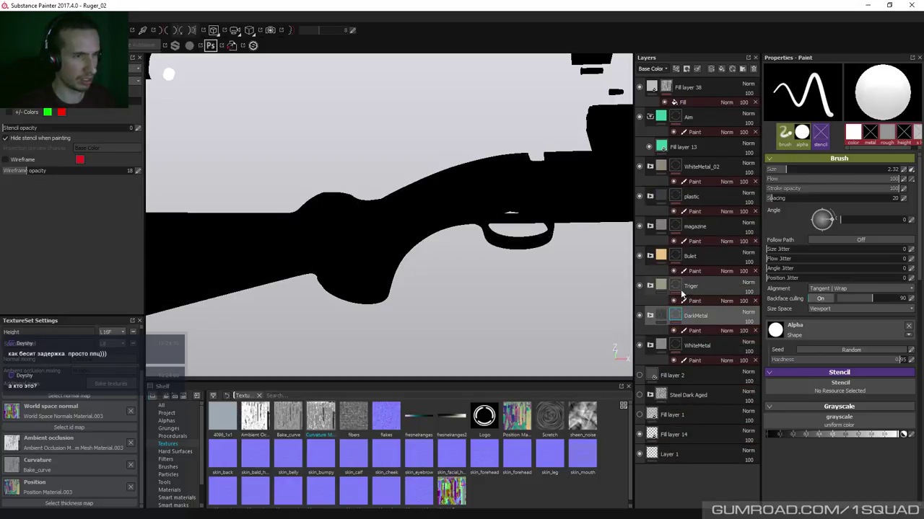
pyautogui.click(674, 287)
pyautogui.click(674, 256)
pyautogui.click(674, 227)
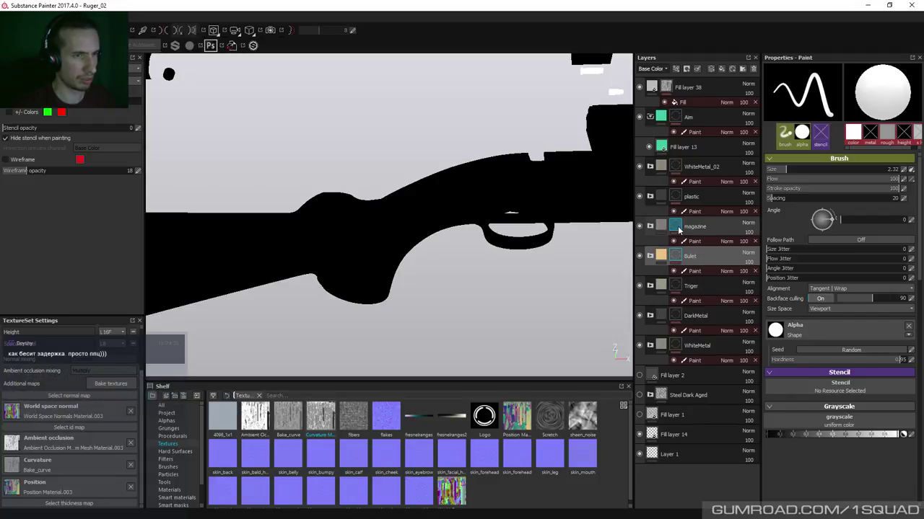
pyautogui.click(650, 118)
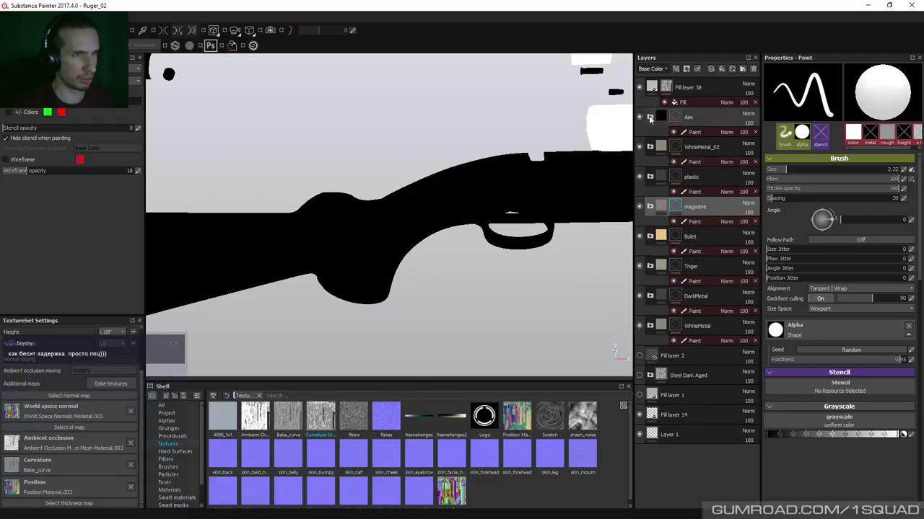
# Expand the magazine folder and open Fill layer 29's MG Mask generator settings
pyautogui.click(649, 206)
pyautogui.scroll(-4, 687, 378)
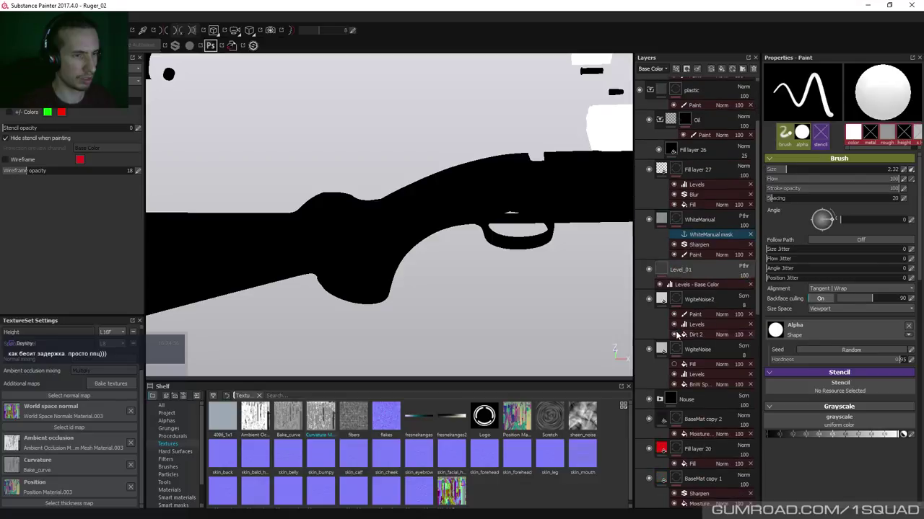
pyautogui.scroll(-5, 688, 378)
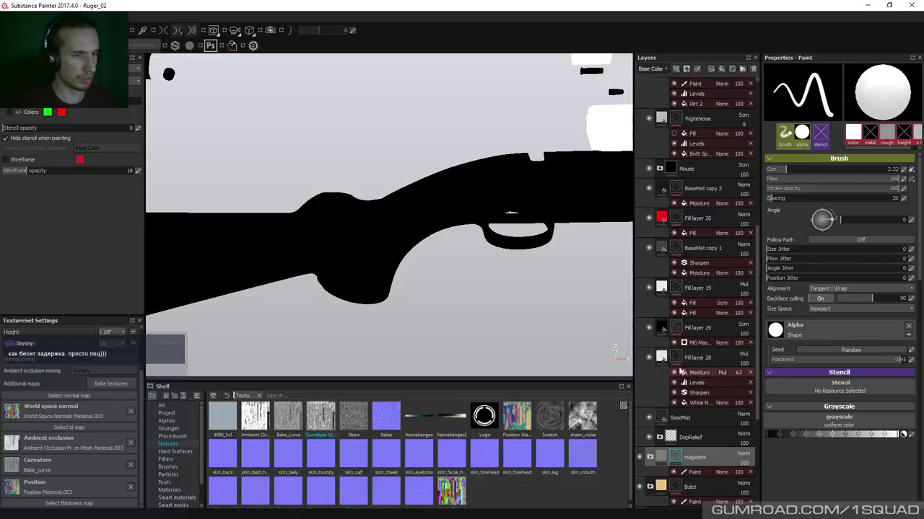
pyautogui.click(679, 360)
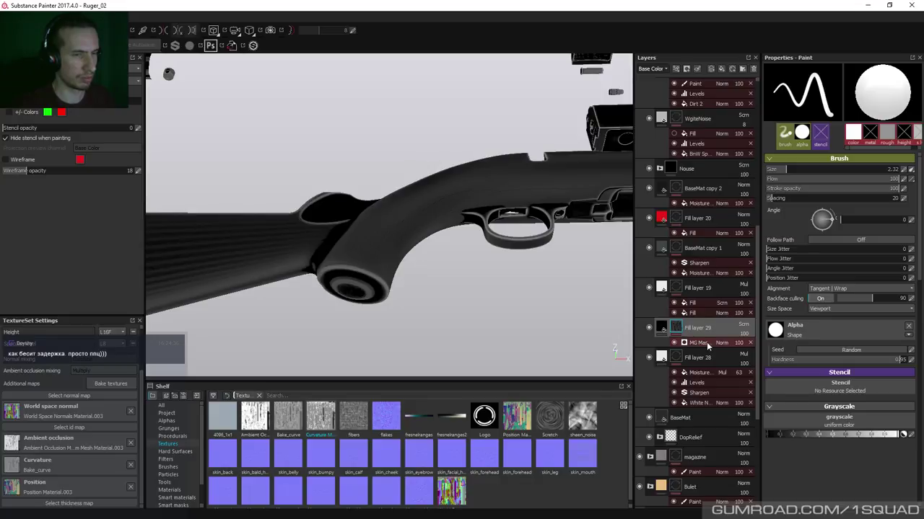
pyautogui.click(704, 340)
pyautogui.scroll(-5, 848, 292)
pyautogui.scroll(-2, 848, 293)
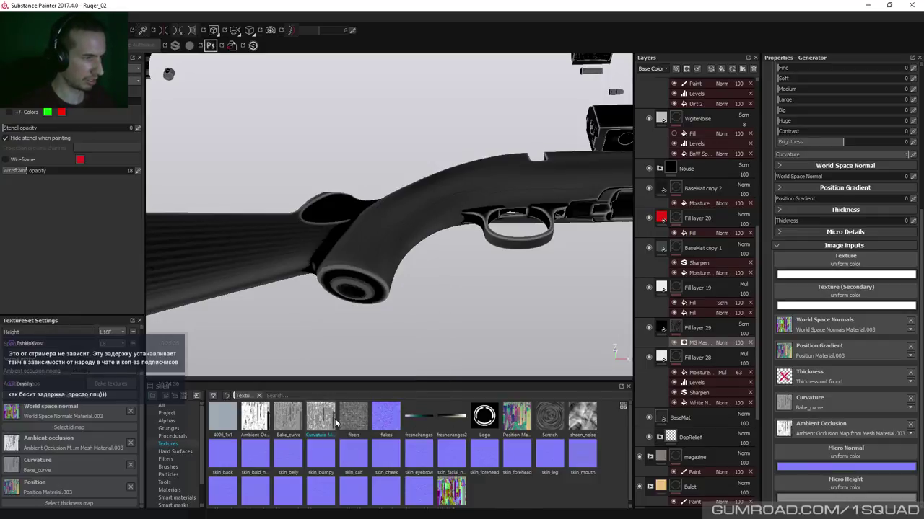
# Switch the generator's curvature input back to Curvature Material.003 and check the result on the rifle
pyautogui.moveTo(287, 420)
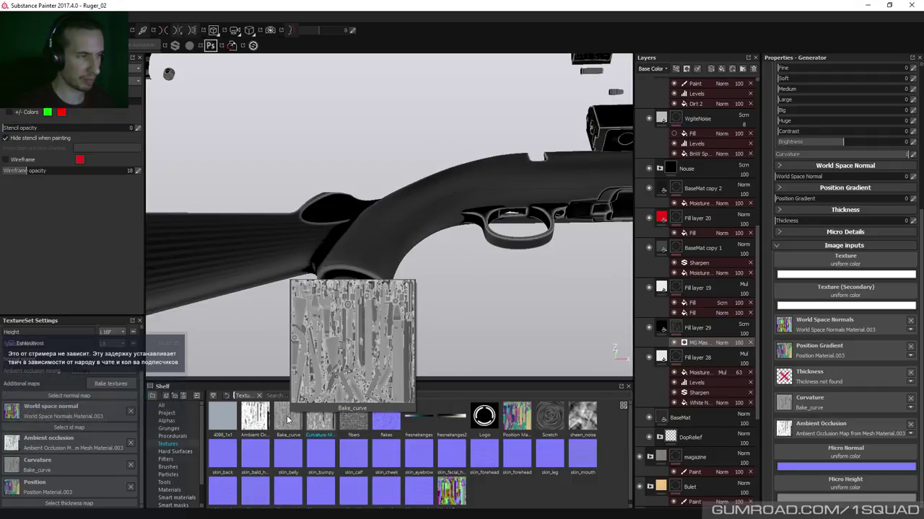
pyautogui.moveTo(321, 419)
pyautogui.moveTo(322, 420); pyautogui.dragTo(814, 406)
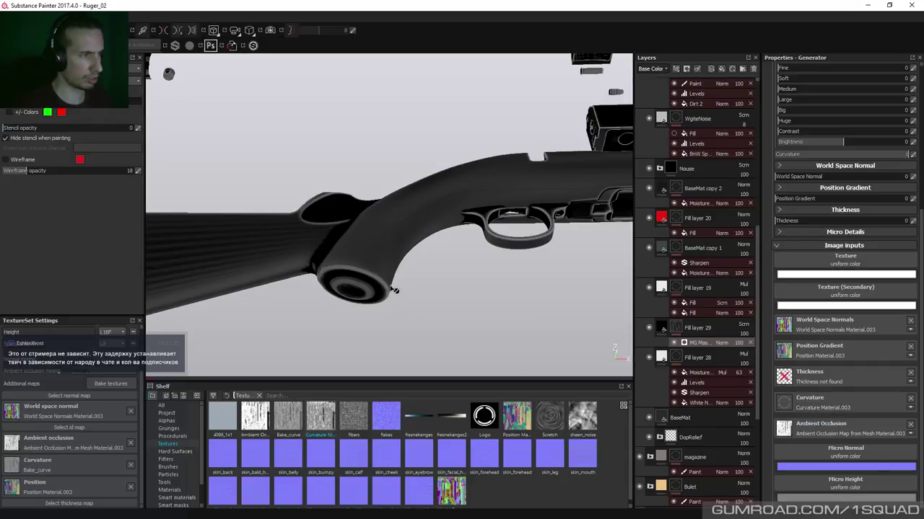
pyautogui.keyDown('alt'); pyautogui.moveTo(392, 288); pyautogui.dragTo(387, 319); pyautogui.keyUp('alt')
pyautogui.keyDown('alt'); pyautogui.moveTo(388, 316); pyautogui.dragTo(373, 327); pyautogui.keyUp('alt')
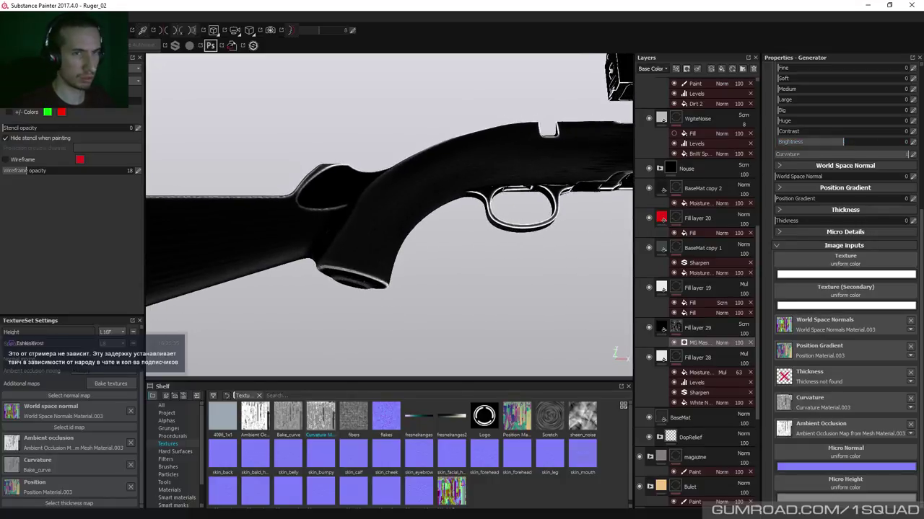
# Set the curvature generator's Fine value to 0.2 and return to the material view
pyautogui.scroll(3, 922, 180)
pyautogui.scroll(1, 922, 181)
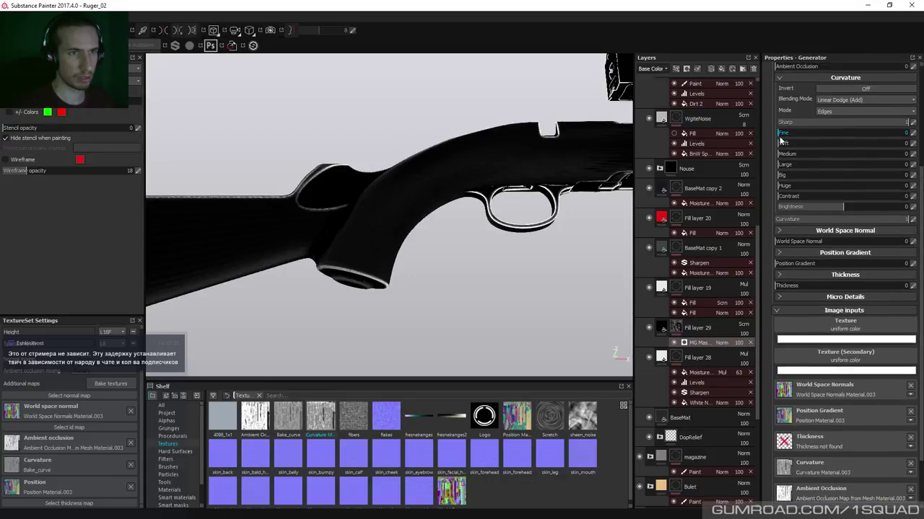
pyautogui.click(791, 135)
pyautogui.moveTo(791, 135); pyautogui.dragTo(805, 135)
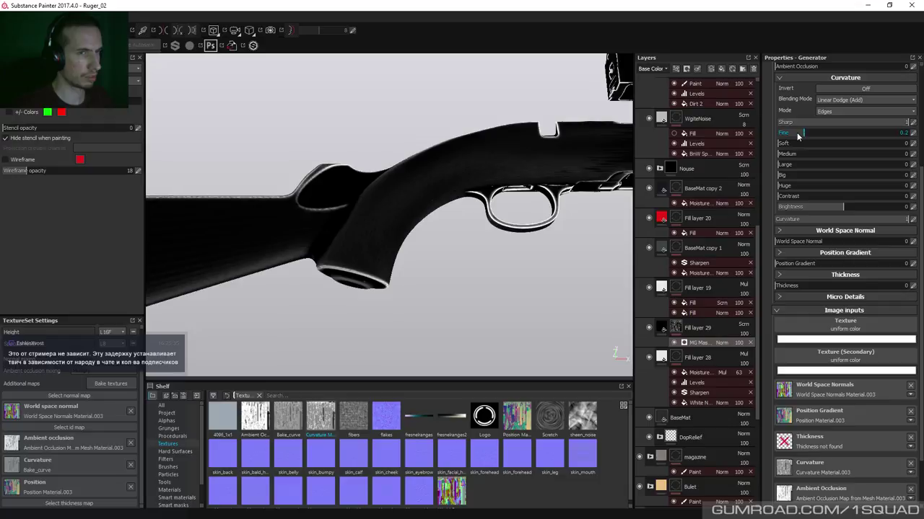
pyautogui.moveTo(800, 132); pyautogui.dragTo(803, 133)
pyautogui.press('m')
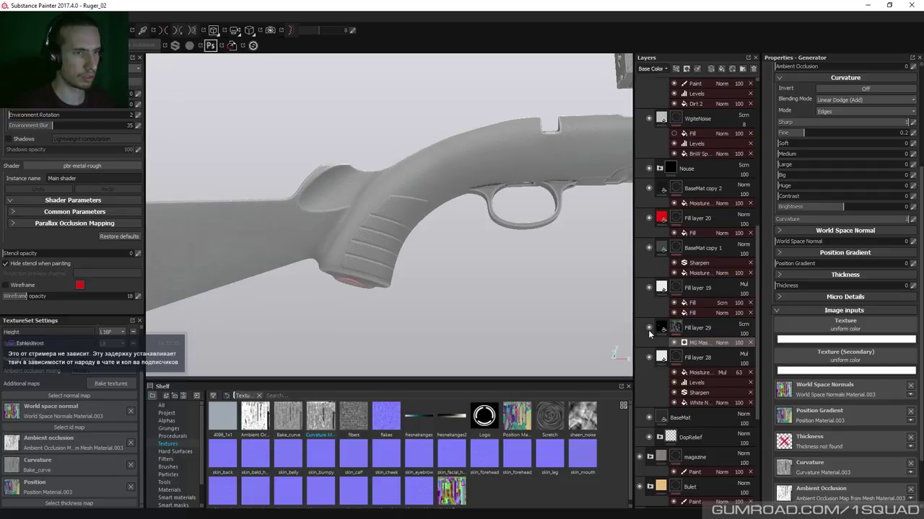
# Collapse the Oil group and toggle the visibility of Fill layer 27 and Fill layer 38
pyautogui.scroll(3, 675, 303)
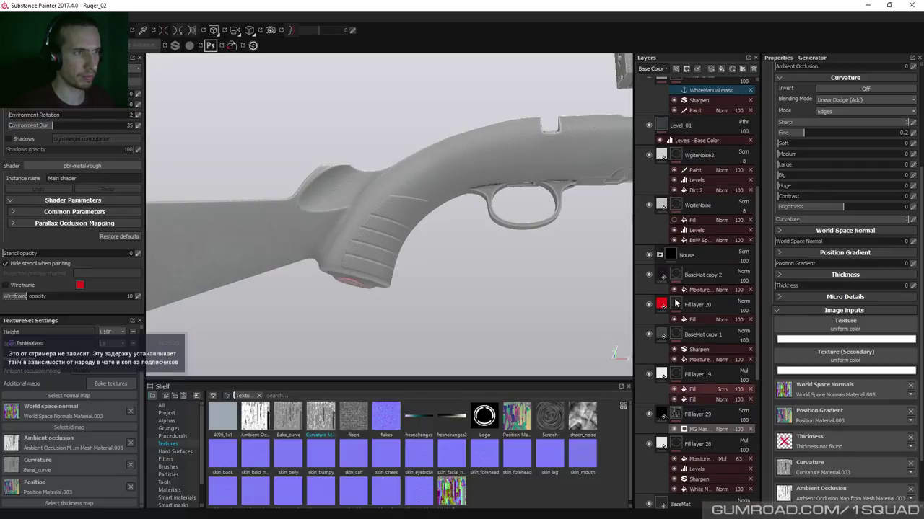
pyautogui.scroll(7, 675, 304)
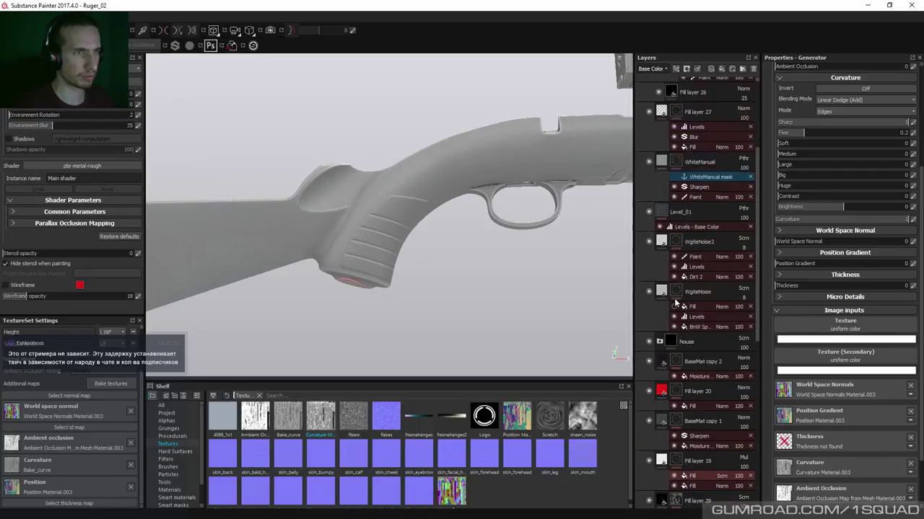
pyautogui.click(659, 178)
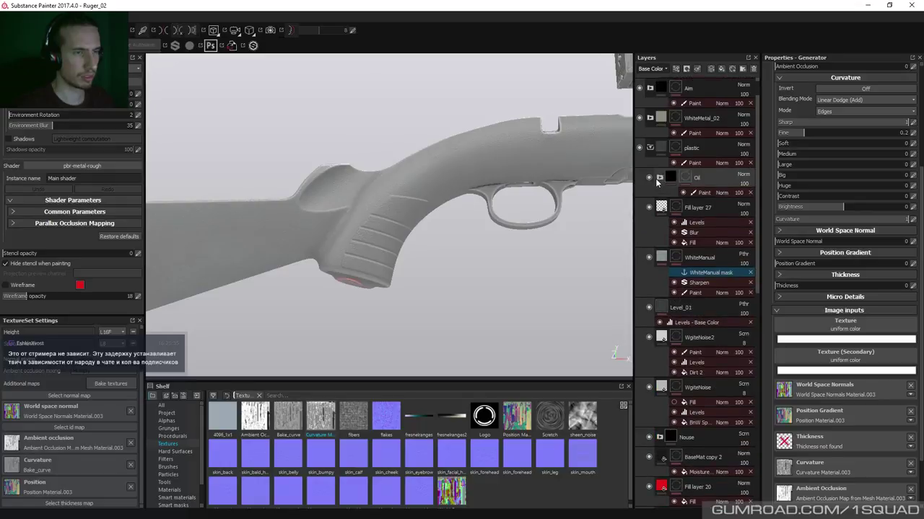
pyautogui.click(649, 208)
pyautogui.moveTo(528, 180); pyautogui.dragTo(474, 355, button='middle')
pyautogui.moveTo(485, 220); pyautogui.dragTo(501, 174, button='middle')
pyautogui.scroll(-2, 714, 261)
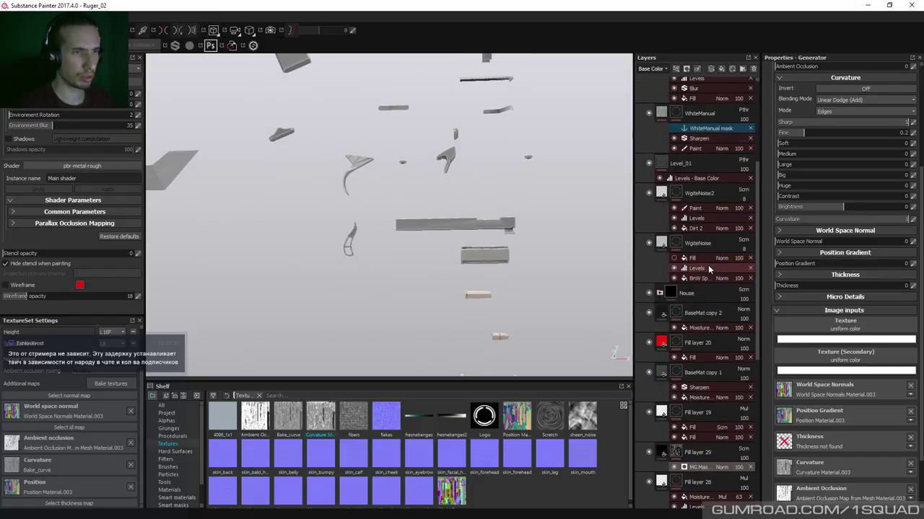
pyautogui.scroll(3, 649, 144)
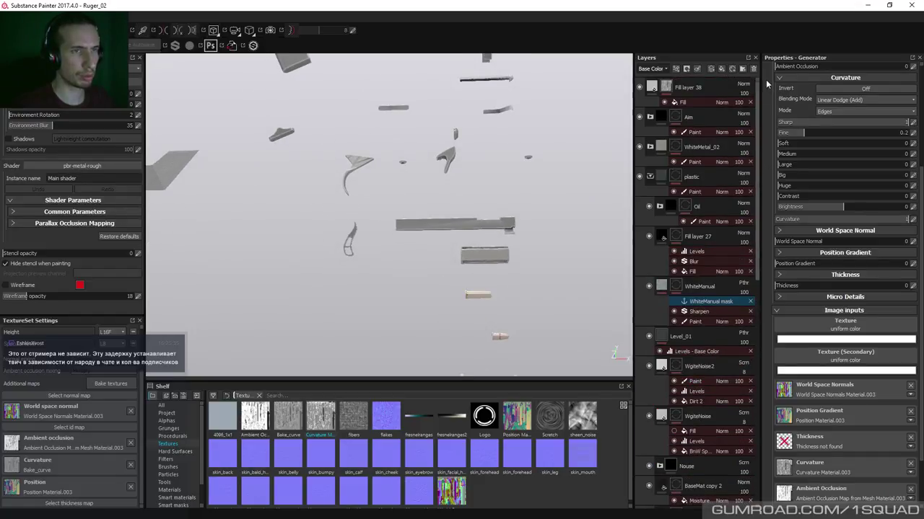
pyautogui.click(639, 88)
pyautogui.keyDown('alt'); pyautogui.moveTo(549, 144); pyautogui.dragTo(448, 261); pyautogui.keyUp('alt')
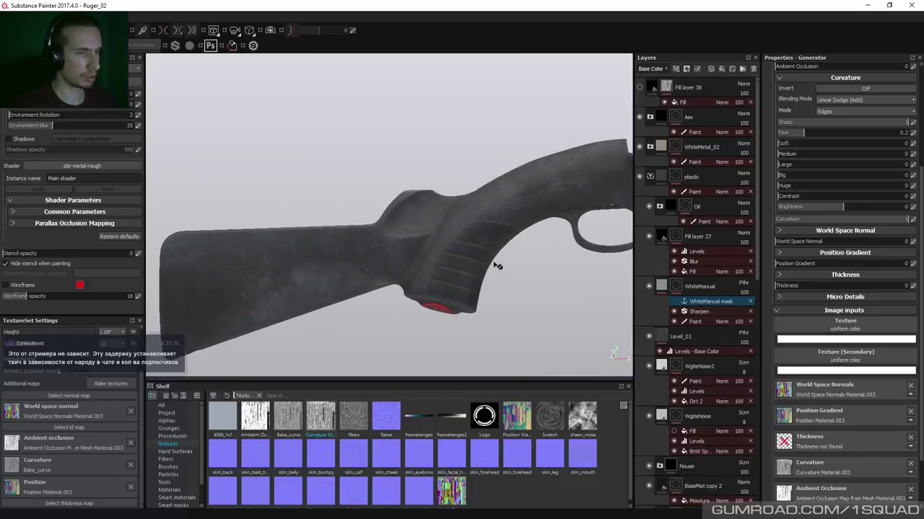
# Compare WhiteManual on and off, then view the Fill layer 27, WgiteNoise2, WhiteManual and Fill layer 28 masks
pyautogui.click(648, 287)
pyautogui.click(648, 287)
pyautogui.keyDown('alt'); pyautogui.click(674, 240); pyautogui.keyUp('alt')
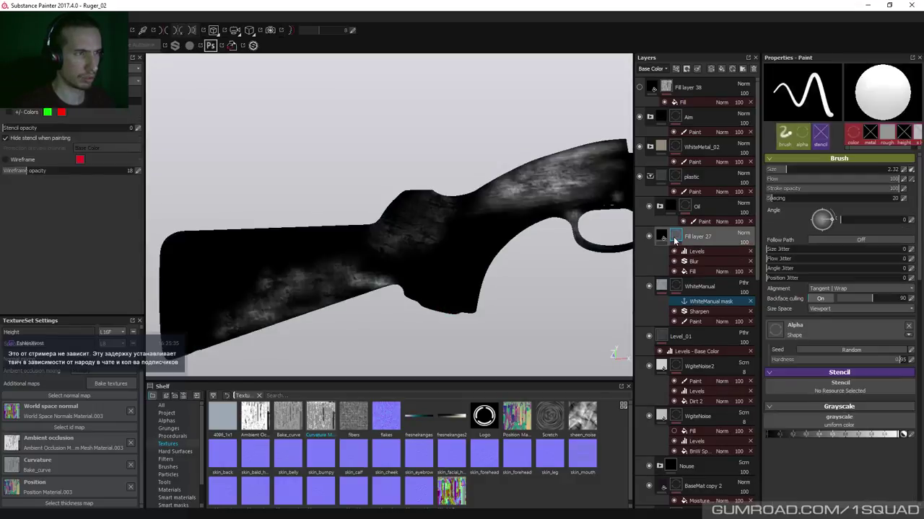
pyautogui.keyDown('alt'); pyautogui.click(682, 368); pyautogui.keyUp('alt')
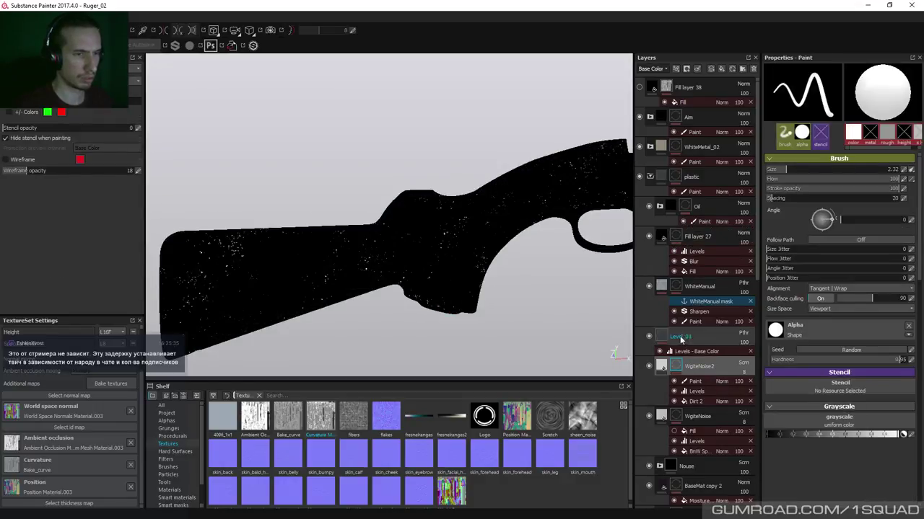
pyautogui.keyDown('alt'); pyautogui.click(676, 287); pyautogui.keyUp('alt')
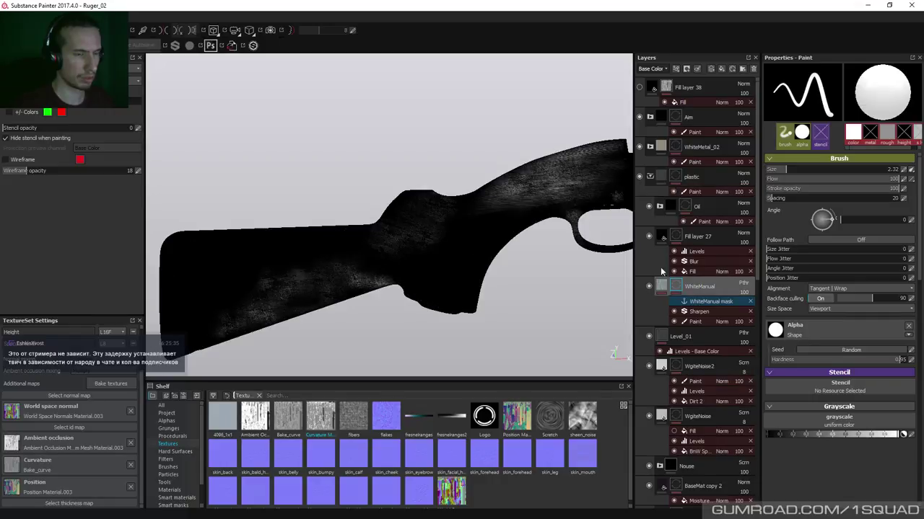
pyautogui.scroll(-10, 682, 288)
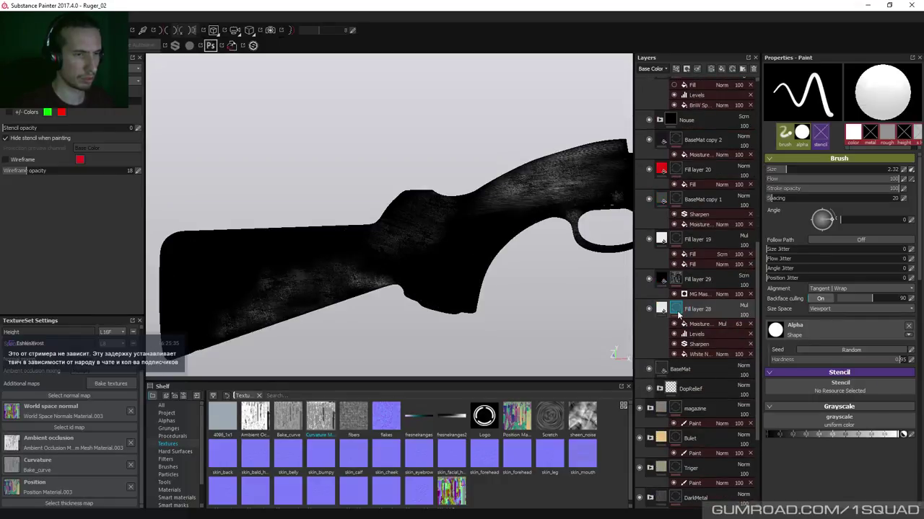
pyautogui.keyDown('alt'); pyautogui.click(676, 309); pyautogui.keyUp('alt')
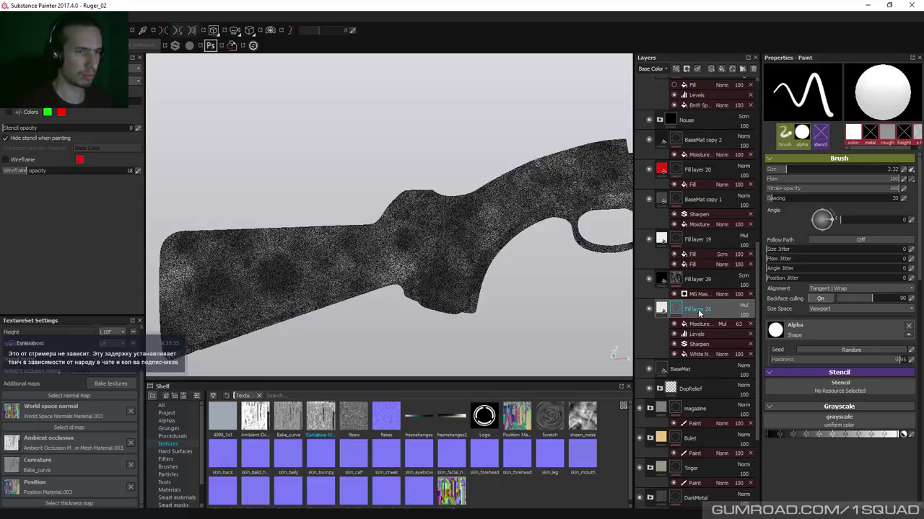
# Rename Fill layer 28 to Nose_Bump
pyautogui.doubleClick(700, 310)
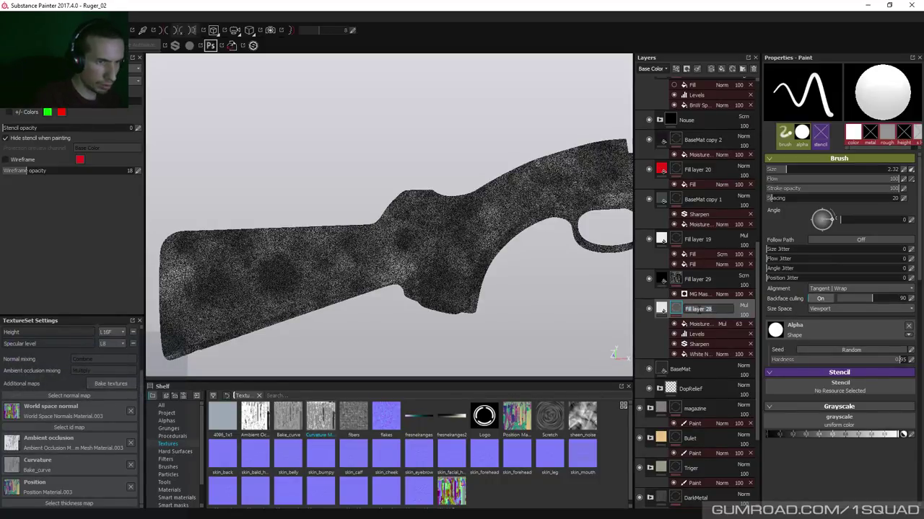
pyautogui.write('Noise_Bump')
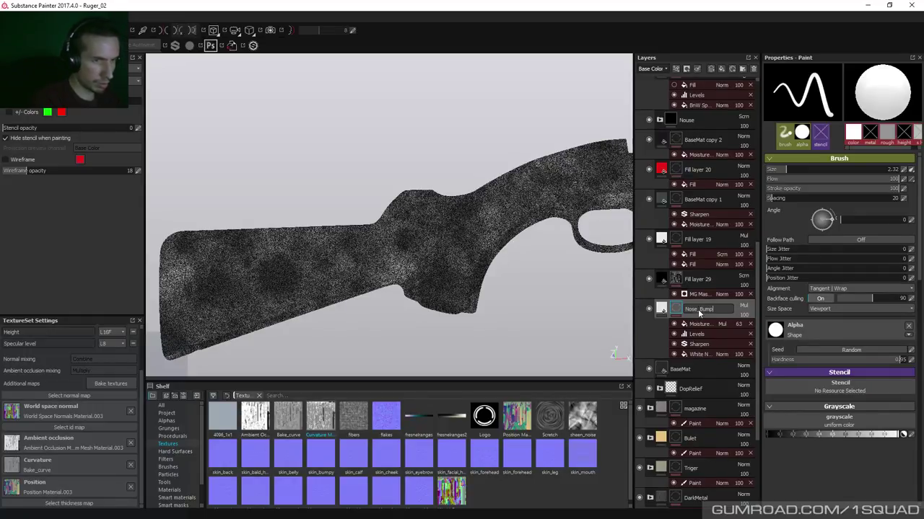
pyautogui.press('Return')
# Check Fill layer 29's MG Mask curvature generator, then rename the layer Edge_Polish
pyautogui.click(678, 281)
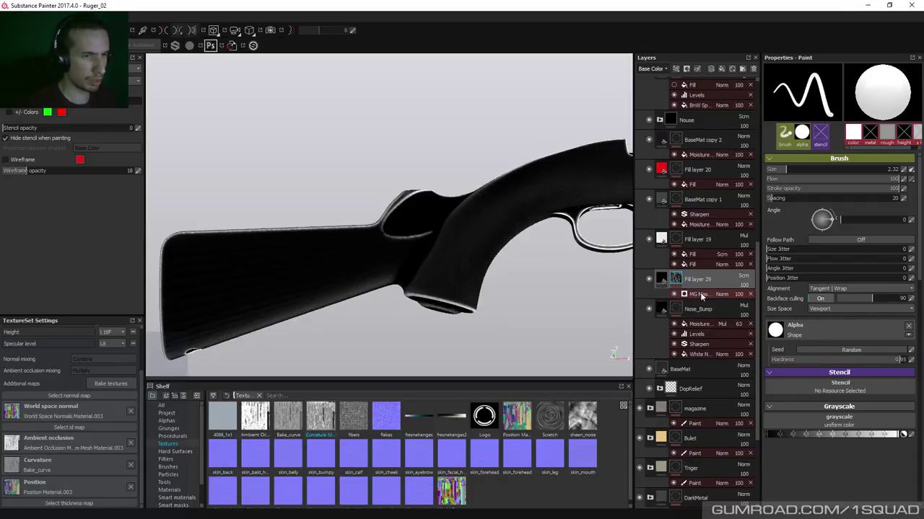
pyautogui.click(706, 293)
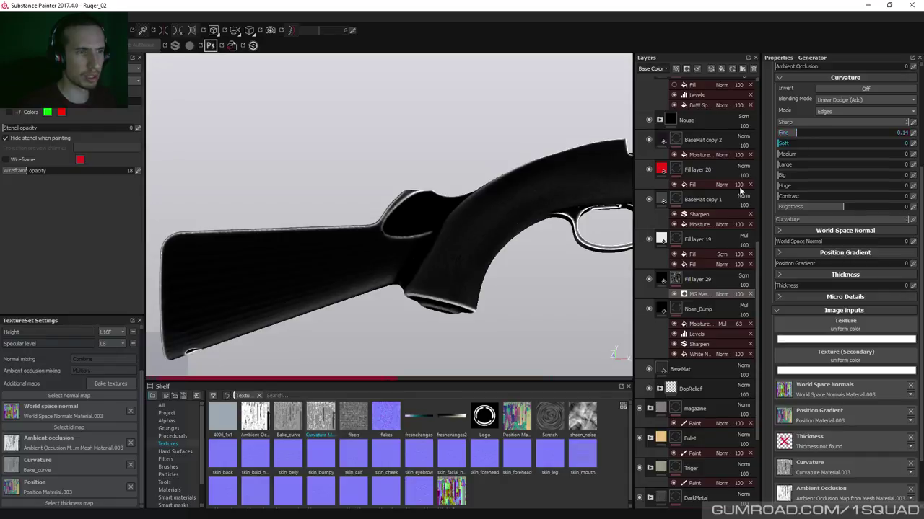
pyautogui.doubleClick(698, 280)
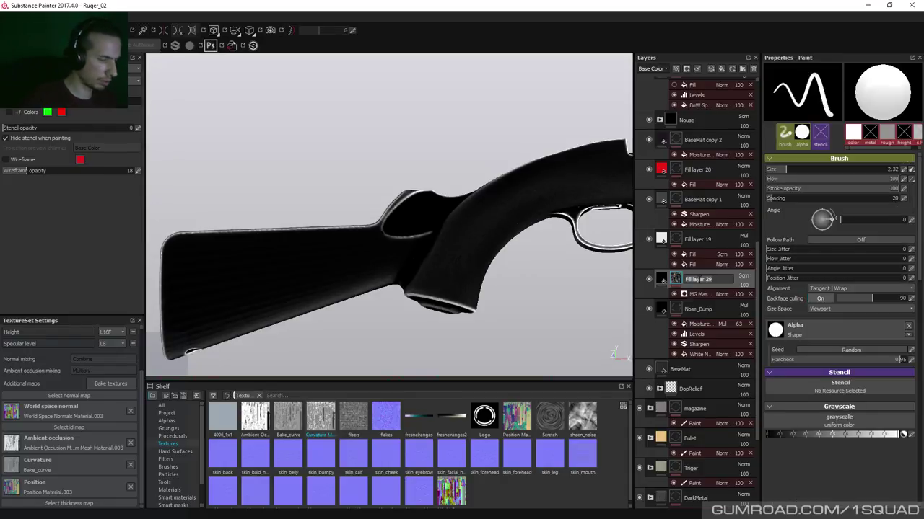
pyautogui.write('Edge_Polis')
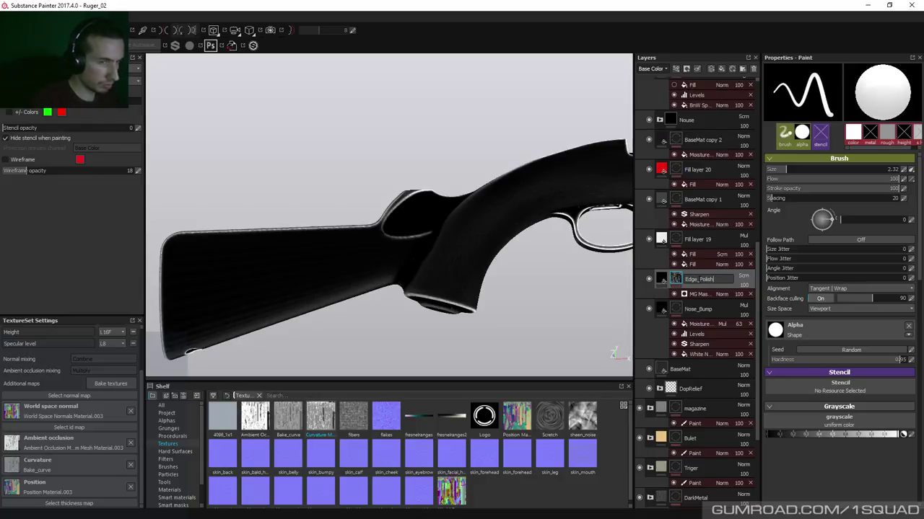
pyautogui.write('h')
pyautogui.press('Return')
# Return to the material view, frame the receiver and trigger guard, and select Edge_Polish's fill with Base Color shown
pyautogui.press('m')
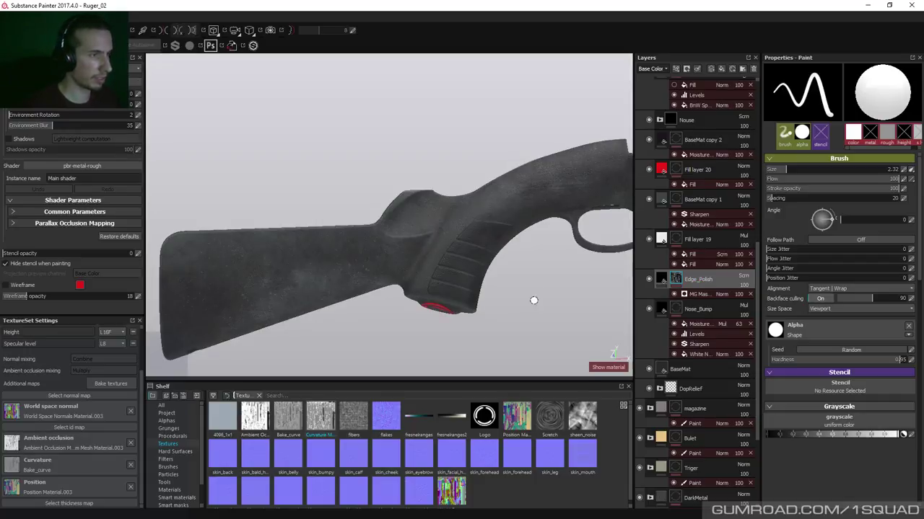
pyautogui.moveTo(492, 271); pyautogui.dragTo(472, 258, button='middle')
pyautogui.keyDown('alt'); pyautogui.moveTo(471, 257); pyautogui.dragTo(472, 216, button='right'); pyautogui.keyUp('alt')
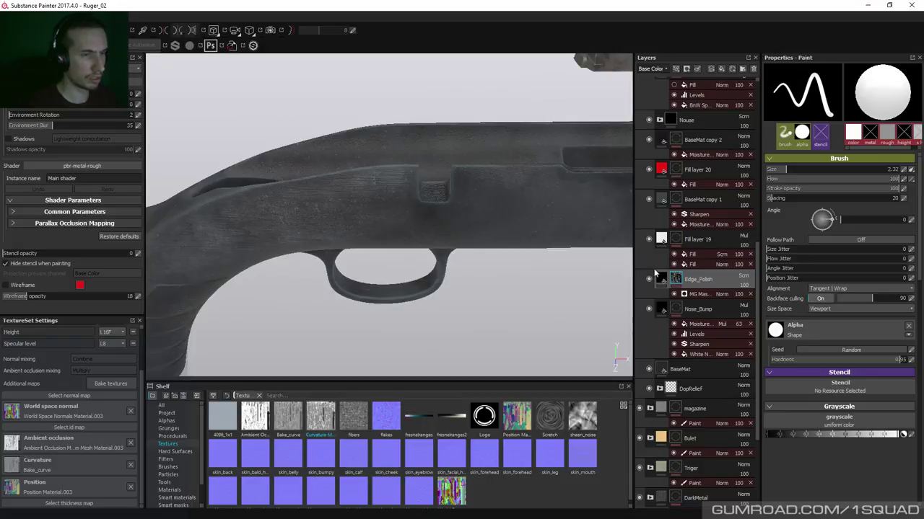
pyautogui.click(661, 278)
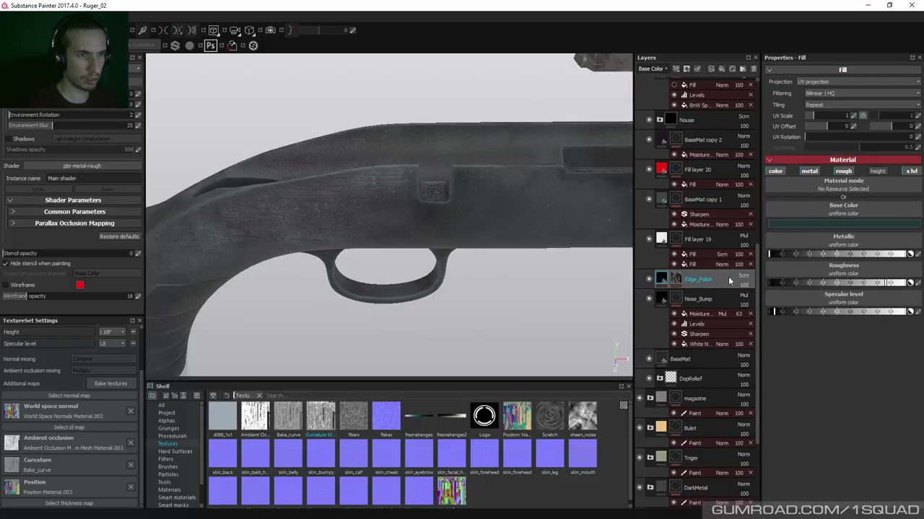
pyautogui.click(650, 68)
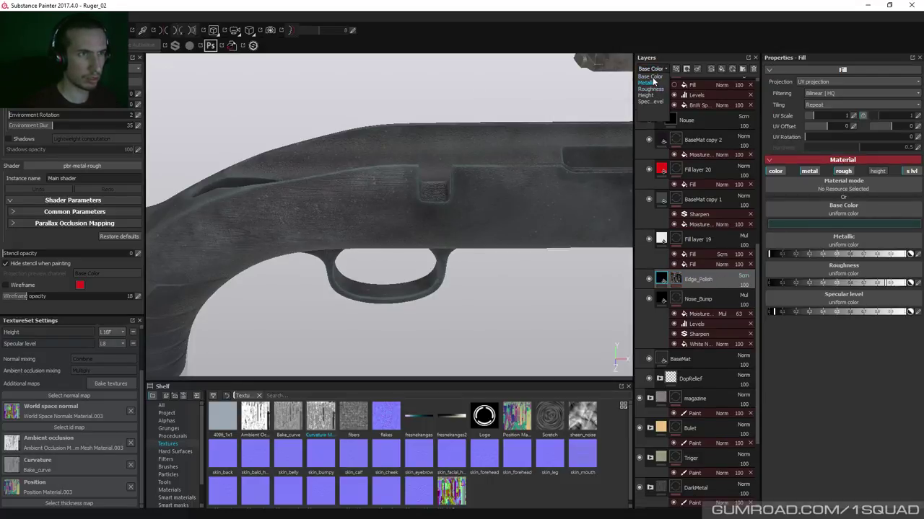
pyautogui.click(649, 75)
# Lower Edge_Polish's opacity to 23 and shift its base colour hue toward blue
pyautogui.click(743, 285)
pyautogui.moveTo(767, 295); pyautogui.dragTo(744, 299)
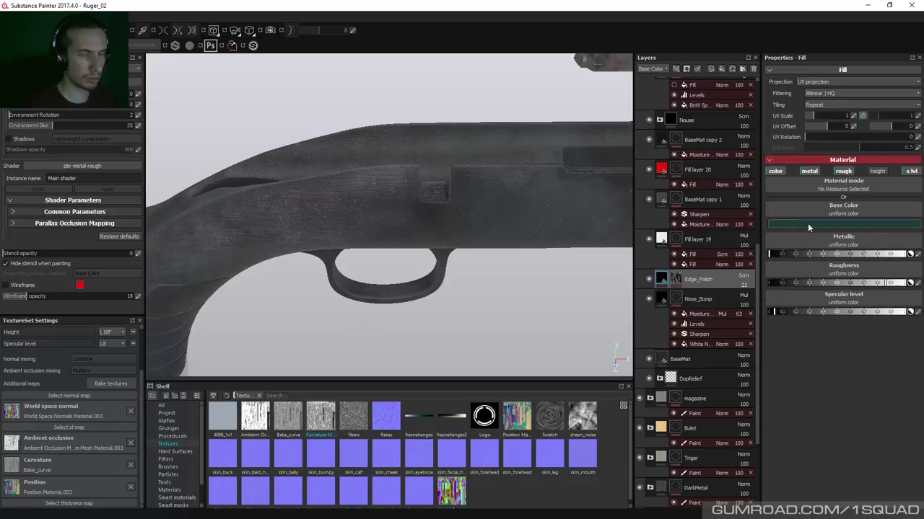
pyautogui.click(807, 223)
pyautogui.moveTo(824, 231); pyautogui.dragTo(823, 230)
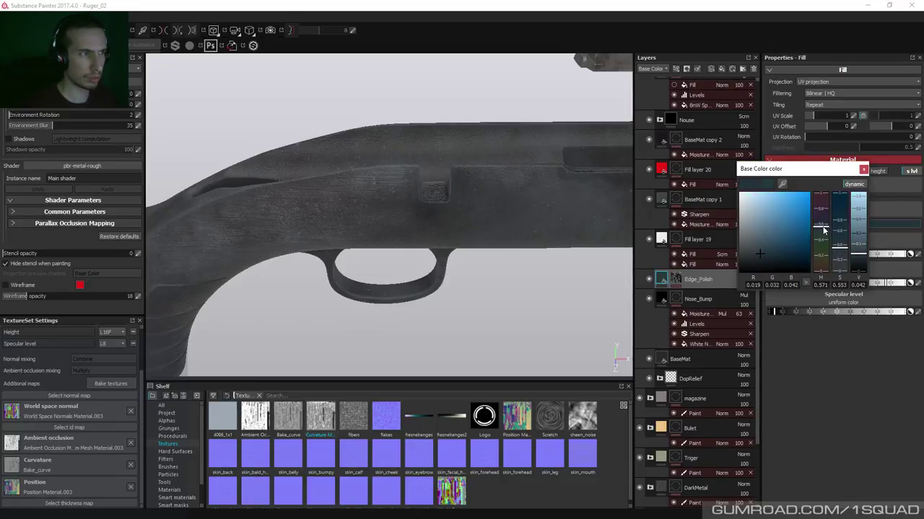
pyautogui.click(863, 169)
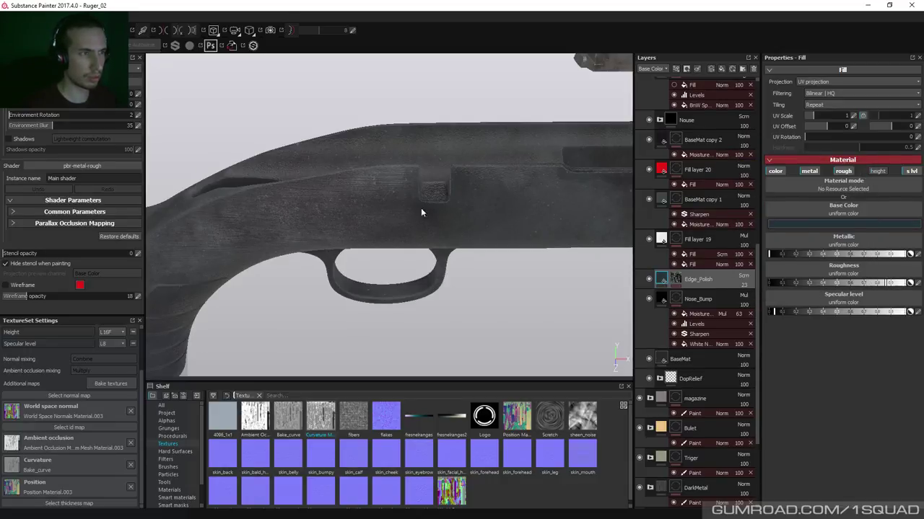
pyautogui.keyDown('alt'); pyautogui.moveTo(476, 209); pyautogui.dragTo(325, 223); pyautogui.keyUp('alt')
pyautogui.keyDown('alt'); pyautogui.moveTo(399, 258); pyautogui.dragTo(472, 192); pyautogui.keyUp('alt')
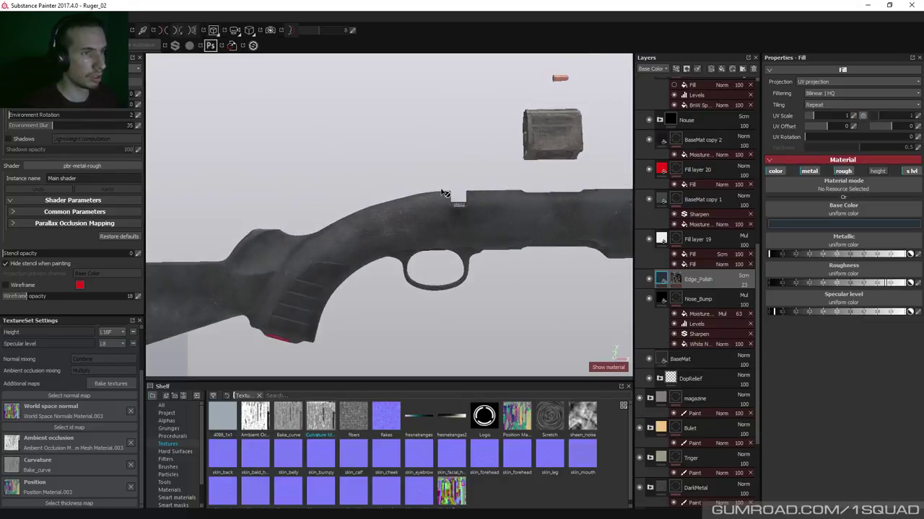
pyautogui.keyDown('alt'); pyautogui.moveTo(472, 192); pyautogui.dragTo(408, 264, button='middle'); pyautogui.keyUp('alt')
pyautogui.keyDown('alt'); pyautogui.moveTo(408, 263); pyautogui.dragTo(363, 220, button='right'); pyautogui.keyUp('alt')
pyautogui.keyDown('alt'); pyautogui.moveTo(363, 220); pyautogui.dragTo(465, 211); pyautogui.keyUp('alt')
pyautogui.scroll(-5, 493, 232)
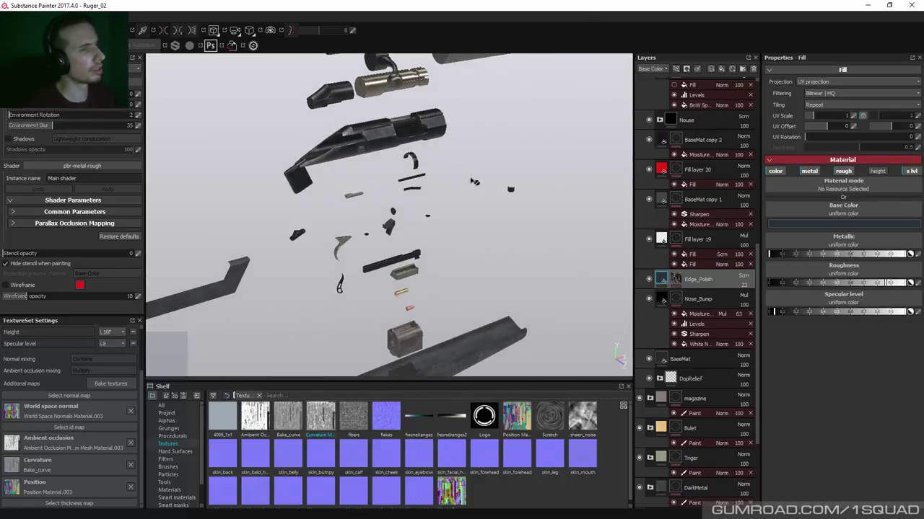
pyautogui.moveTo(493, 232)
pyautogui.keyDown('alt'); pyautogui.mouseDown(button='middle')
pyautogui.moveTo(478, 199)
pyautogui.moveTo(483, 229)
pyautogui.mouseUp(button='middle'); pyautogui.keyUp('alt')
pyautogui.keyDown('alt'); pyautogui.moveTo(483, 228); pyautogui.dragTo(411, 234); pyautogui.keyUp('alt')
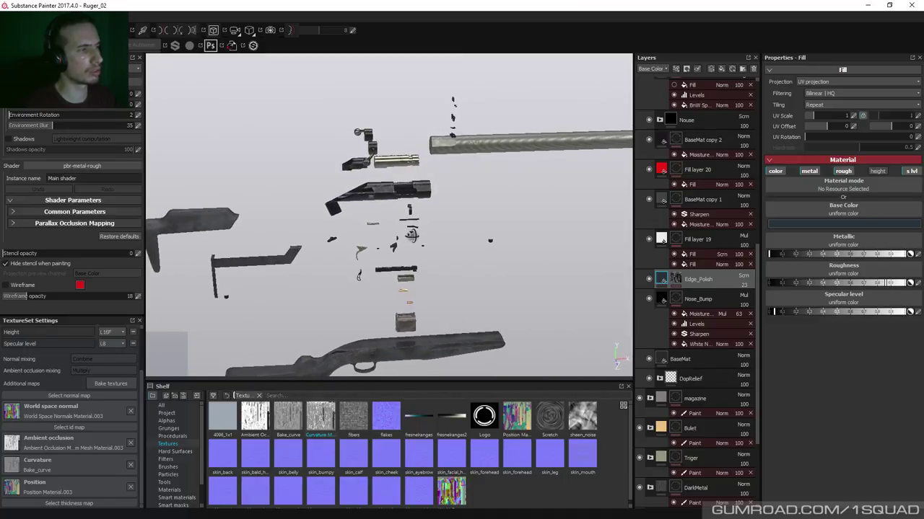
pyautogui.scroll(3, 408, 245)
pyautogui.moveTo(397, 285)
pyautogui.keyDown('alt'); pyautogui.mouseDown()
pyautogui.moveTo(367, 250)
pyautogui.moveTo(327, 245)
pyautogui.moveTo(415, 297)
pyautogui.moveTo(409, 288)
pyautogui.mouseUp(); pyautogui.keyUp('alt')
pyautogui.scroll(2, 408, 287)
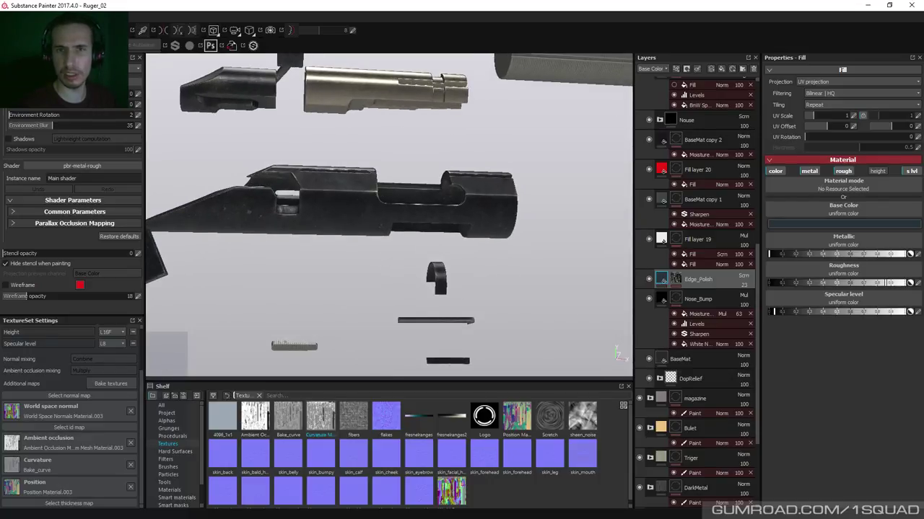
pyautogui.keyDown('alt'); pyautogui.moveTo(436, 208); pyautogui.dragTo(487, 262); pyautogui.keyUp('alt')
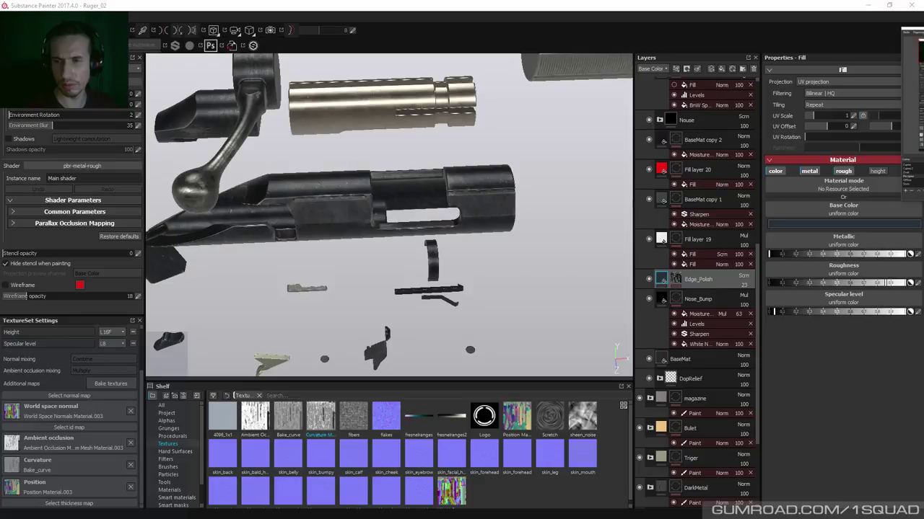
pyautogui.keyDown('alt'); pyautogui.moveTo(411, 303); pyautogui.dragTo(390, 339, button='middle'); pyautogui.keyUp('alt')
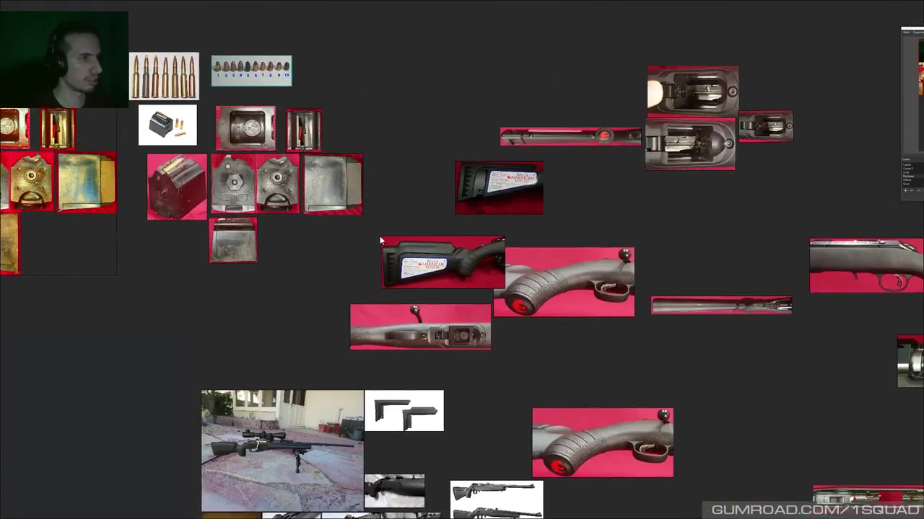
pyautogui.moveTo(379, 236); pyautogui.dragTo(655, 212, button='middle')
pyautogui.scroll(-3, 513, 209)
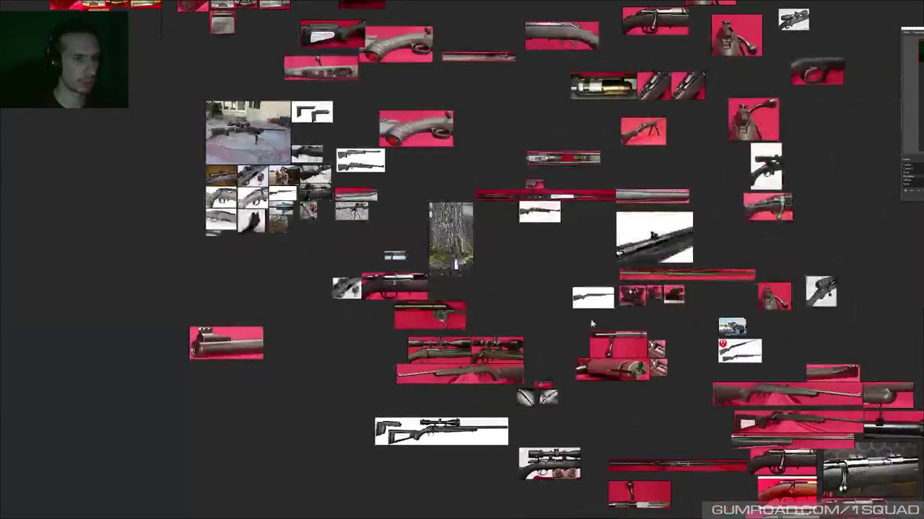
pyautogui.scroll(6, 487, 272)
pyautogui.scroll(2, 487, 271)
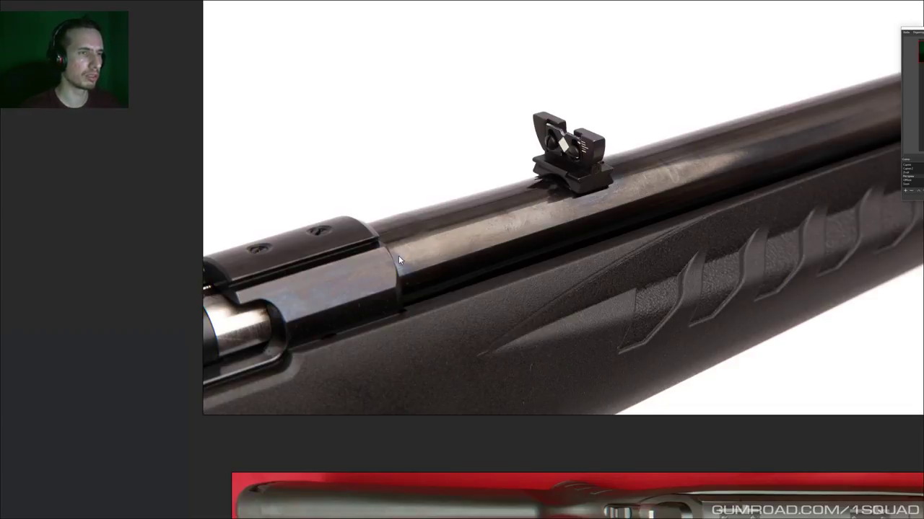
pyautogui.scroll(-5, 433, 249)
pyautogui.moveTo(417, 221); pyautogui.dragTo(592, 192, button='middle')
pyautogui.scroll(6, 638, 241)
pyautogui.moveTo(639, 242); pyautogui.dragTo(559, 240, button='middle')
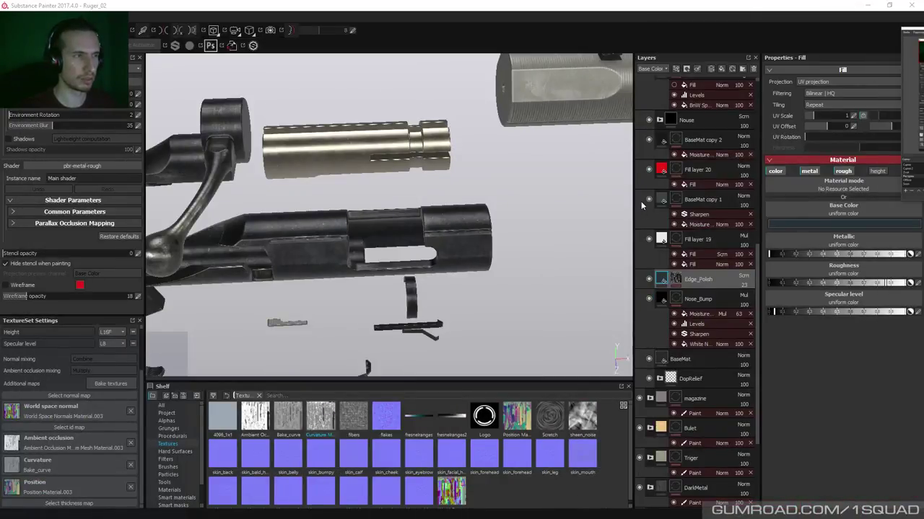
# Collapse the plastic layer folder, then select WhiteMetal_02 and Aim
pyautogui.moveTo(756, 257); pyautogui.dragTo(758, 101)
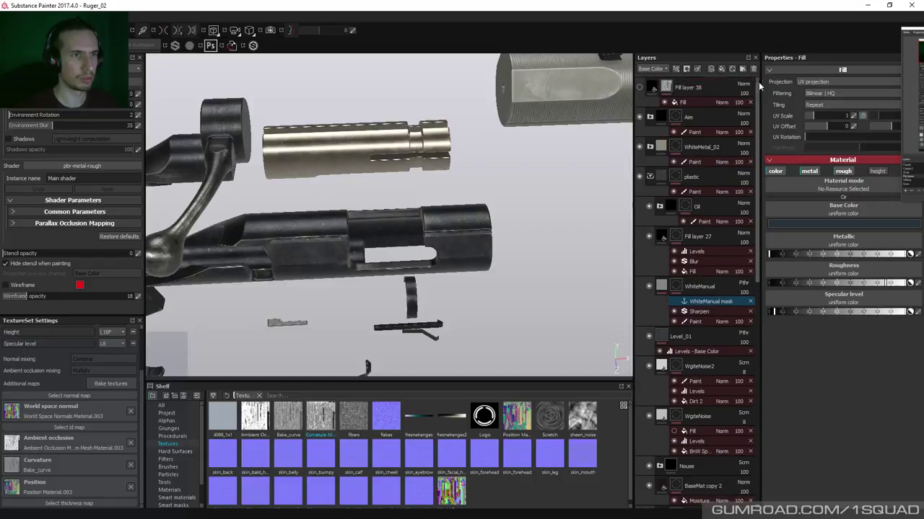
pyautogui.click(650, 177)
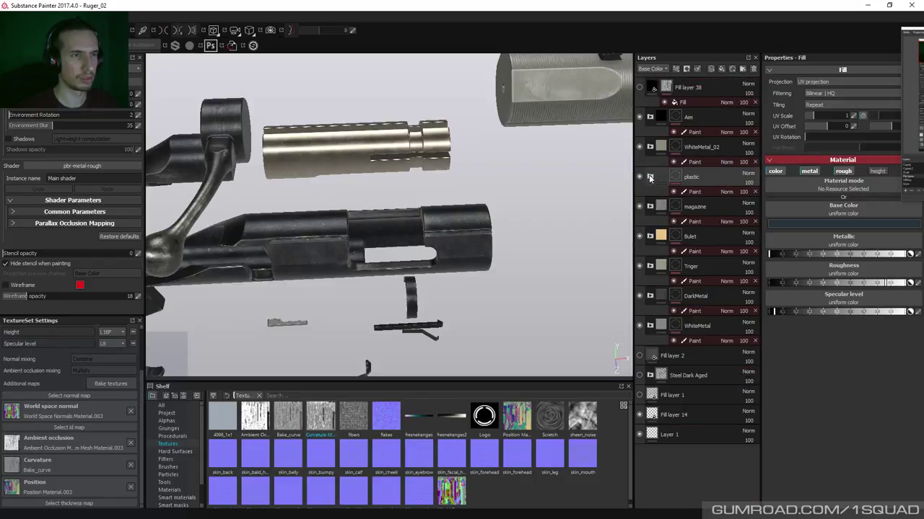
pyautogui.click(706, 149)
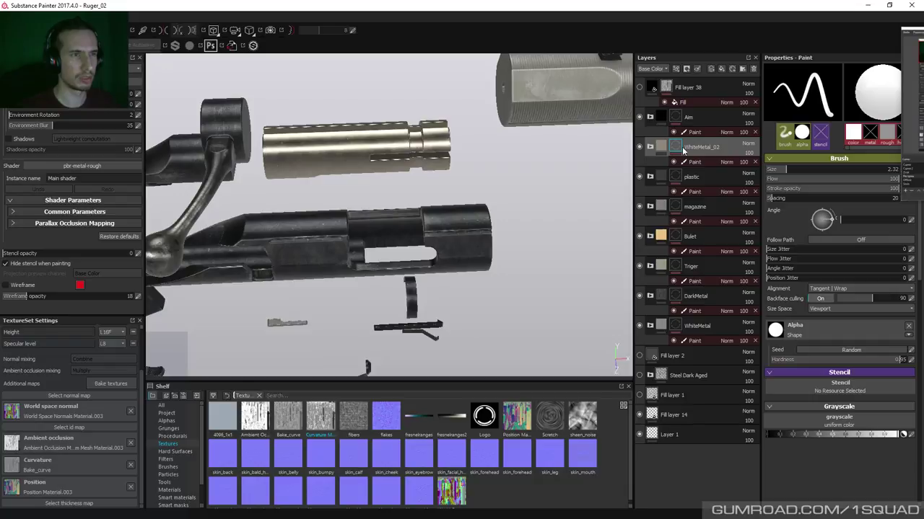
pyautogui.click(682, 117)
# Bring the barrel and bolt into view and add a new folder above the Aim layer
pyautogui.keyDown('alt'); pyautogui.moveTo(458, 165); pyautogui.dragTo(437, 255); pyautogui.keyUp('alt')
pyautogui.scroll(3, 441, 164)
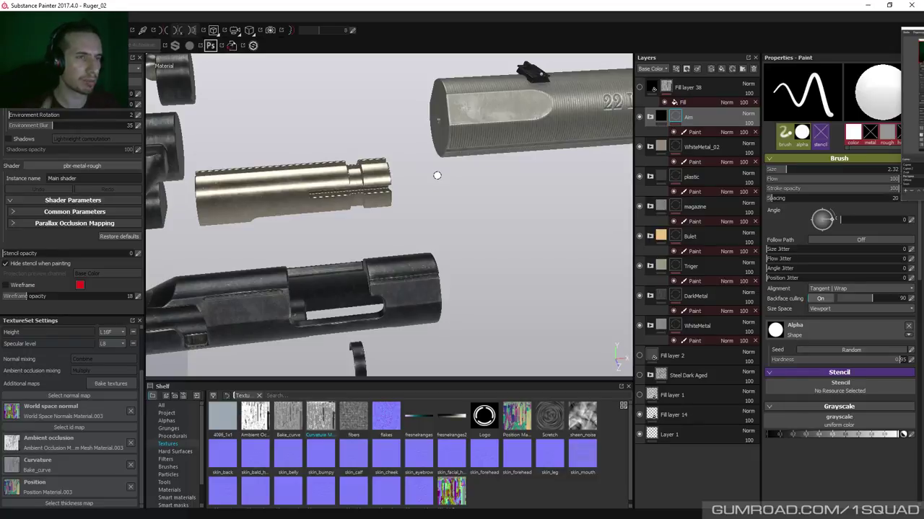
pyautogui.click(741, 69)
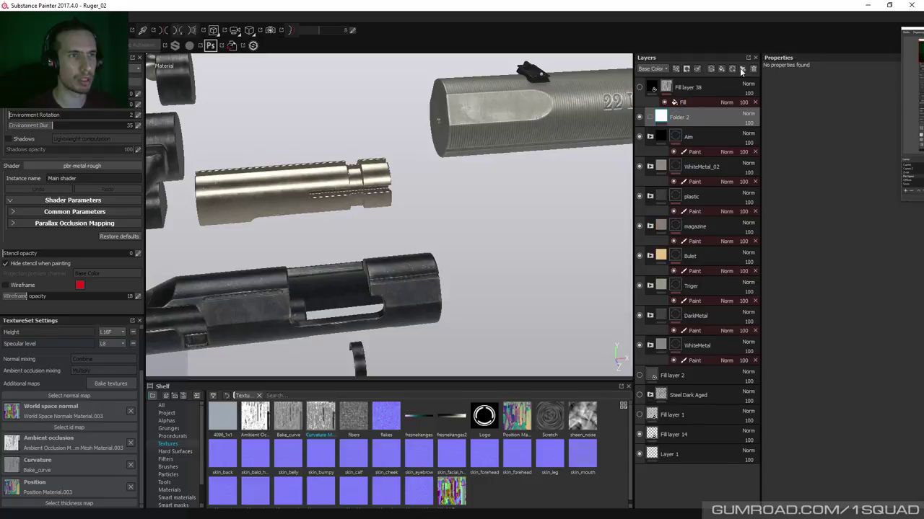
# Rename the new Folder 2 to 'Fire_effect', leaving it between Fill layer 38 and Aim
pyautogui.doubleClick(682, 117)
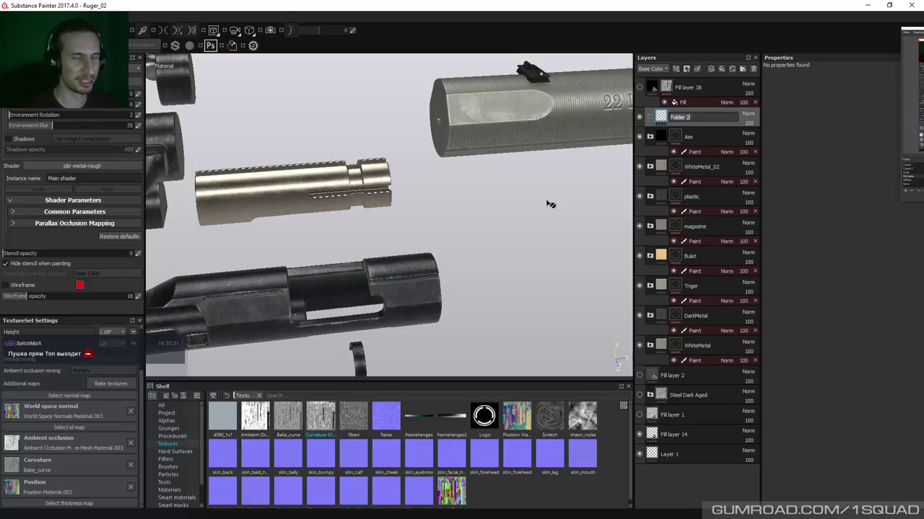
pyautogui.moveTo(523, 206)
pyautogui.keyDown('alt'); pyautogui.mouseDown()
pyautogui.moveTo(513, 200)
pyautogui.moveTo(493, 228)
pyautogui.moveTo(519, 196)
pyautogui.mouseUp(); pyautogui.keyUp('alt')
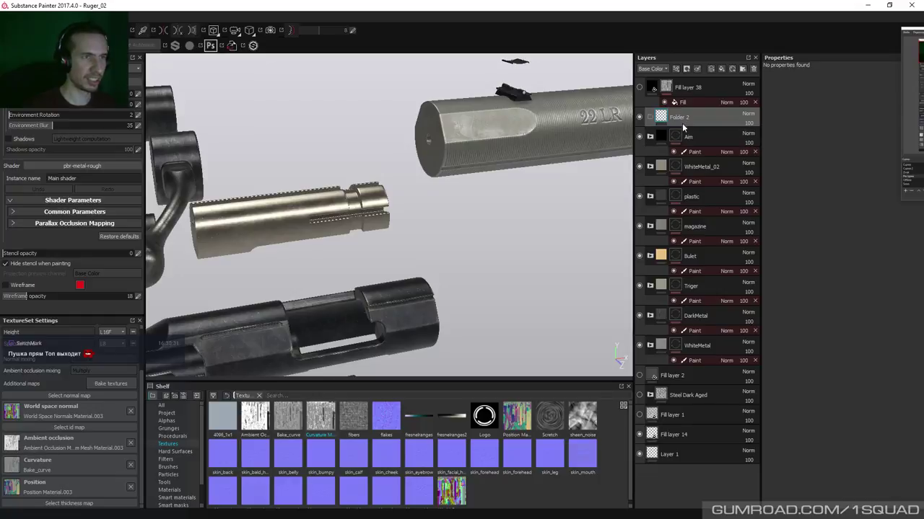
pyautogui.keyDown('alt'); pyautogui.moveTo(524, 192); pyautogui.dragTo(490, 202); pyautogui.keyUp('alt')
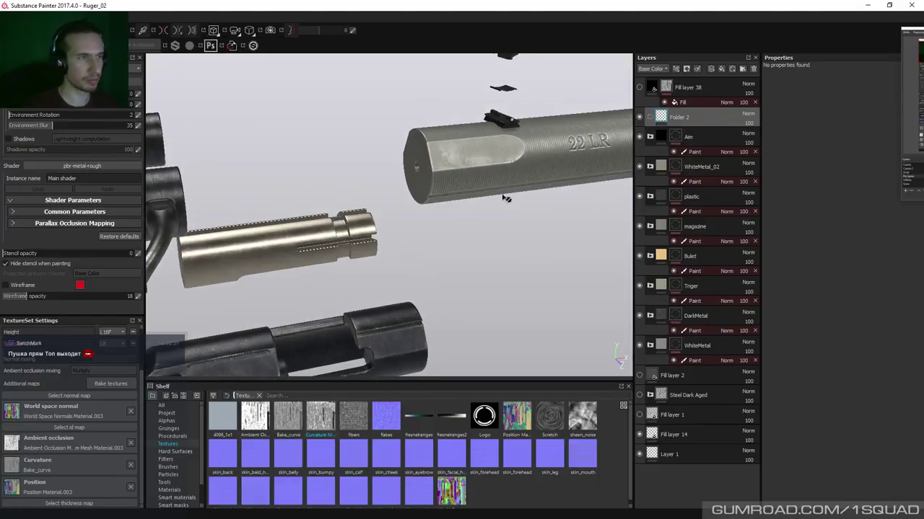
pyautogui.doubleClick(679, 118)
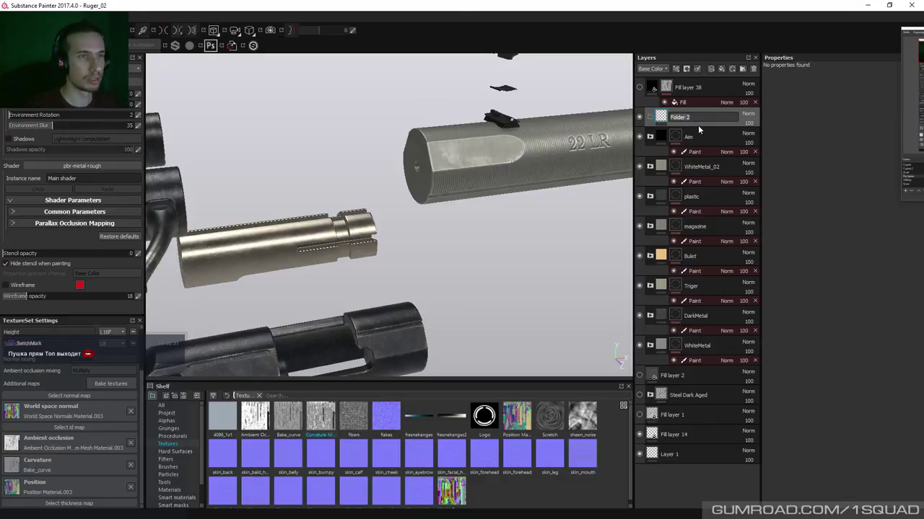
pyautogui.write('Fire')
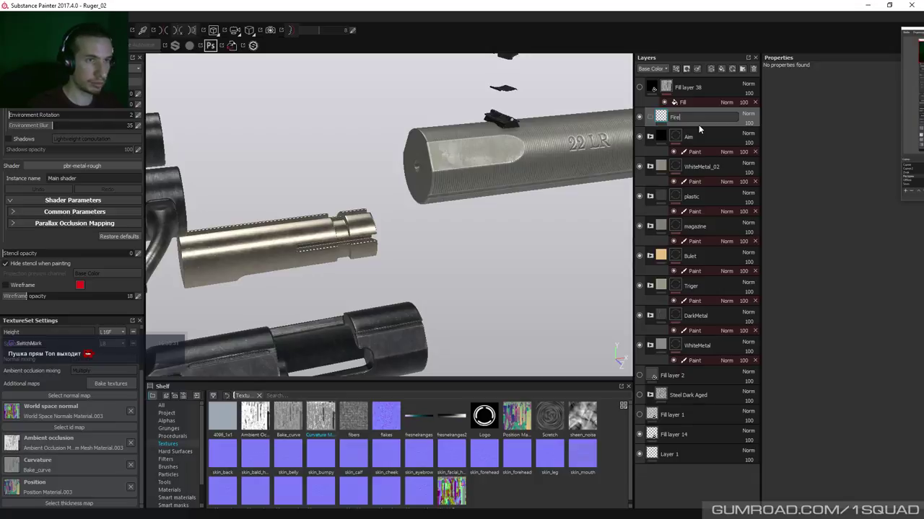
pyautogui.write('_effect')
pyautogui.press('Return')
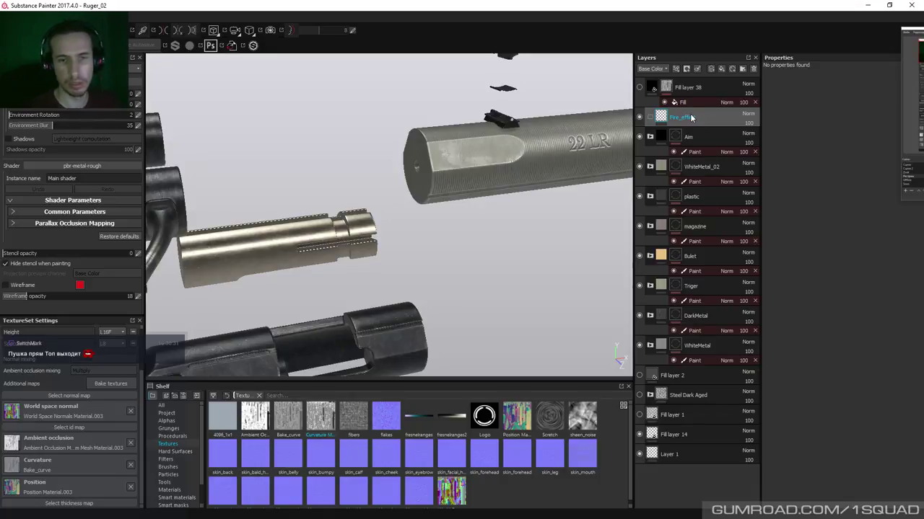
pyautogui.rightClick(690, 118)
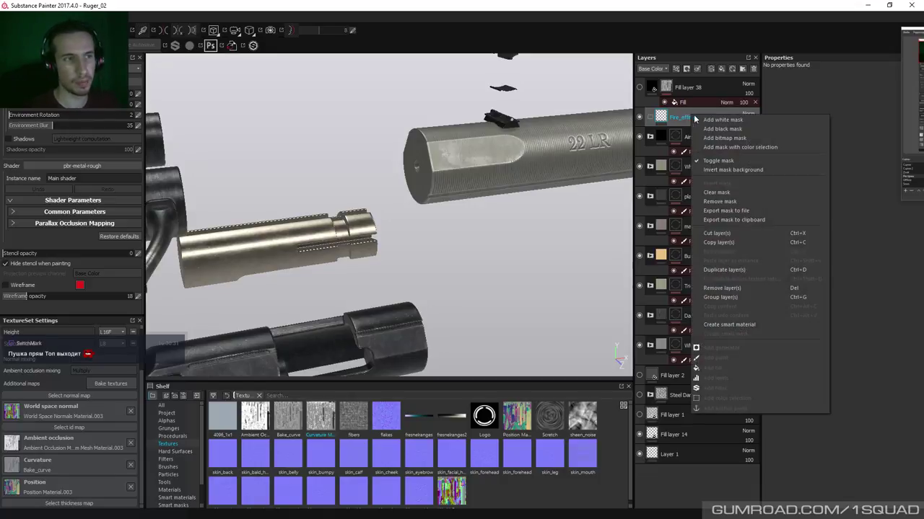
pyautogui.click(508, 148)
pyautogui.keyDown('alt'); pyautogui.moveTo(508, 148); pyautogui.dragTo(472, 149); pyautogui.keyUp('alt')
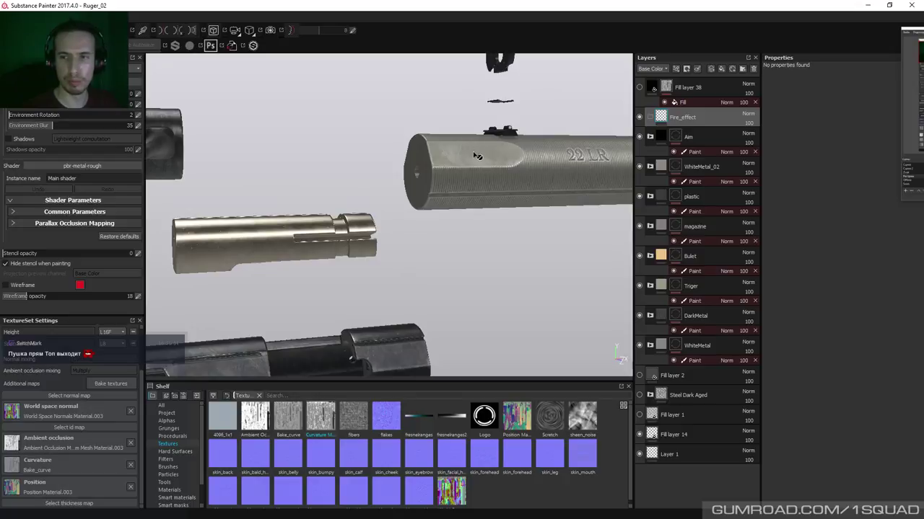
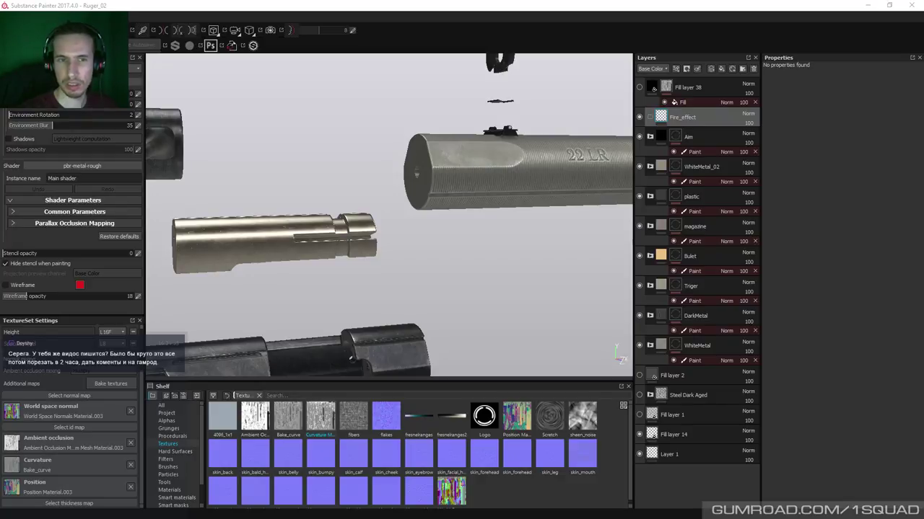
# Copy the heat-tinted razor blade image from the Yandex Images temper-colour results, then close the browser
pyautogui.hotkey('alt', 'Tab')
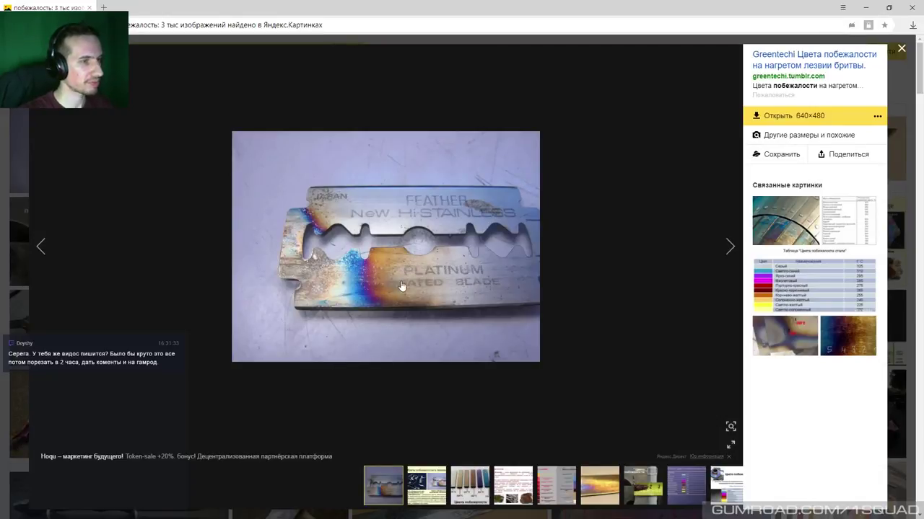
pyautogui.rightClick(414, 225)
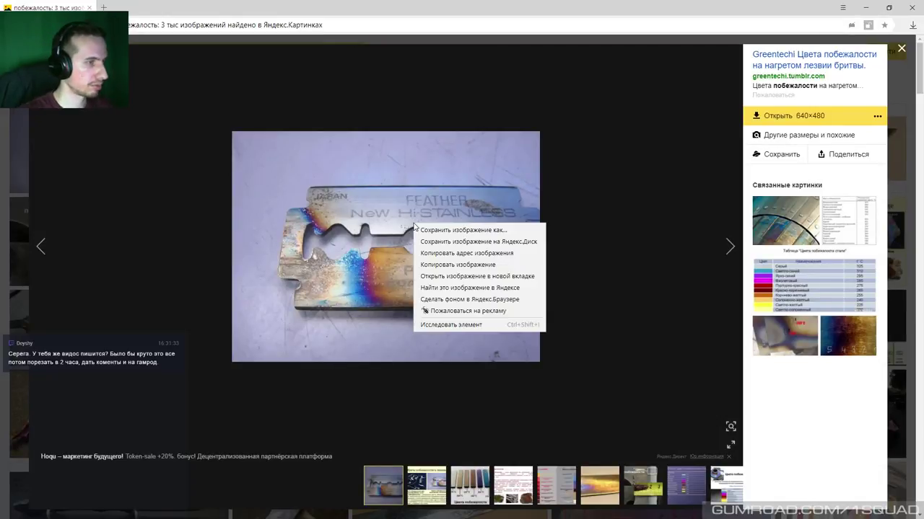
pyautogui.click(456, 268)
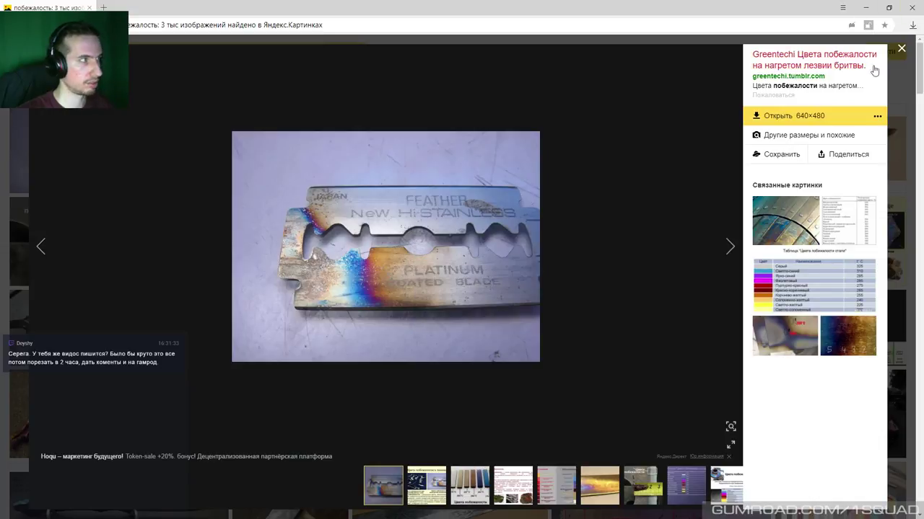
pyautogui.click(901, 48)
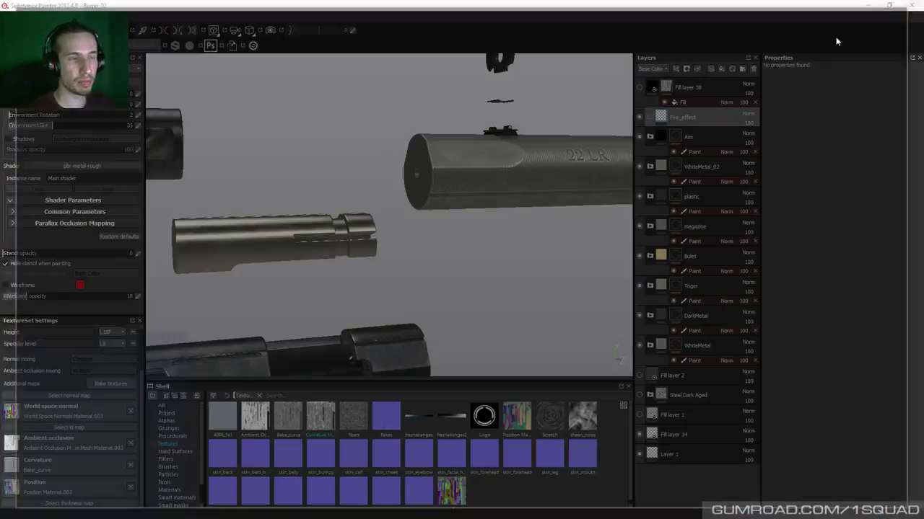
pyautogui.click(912, 7)
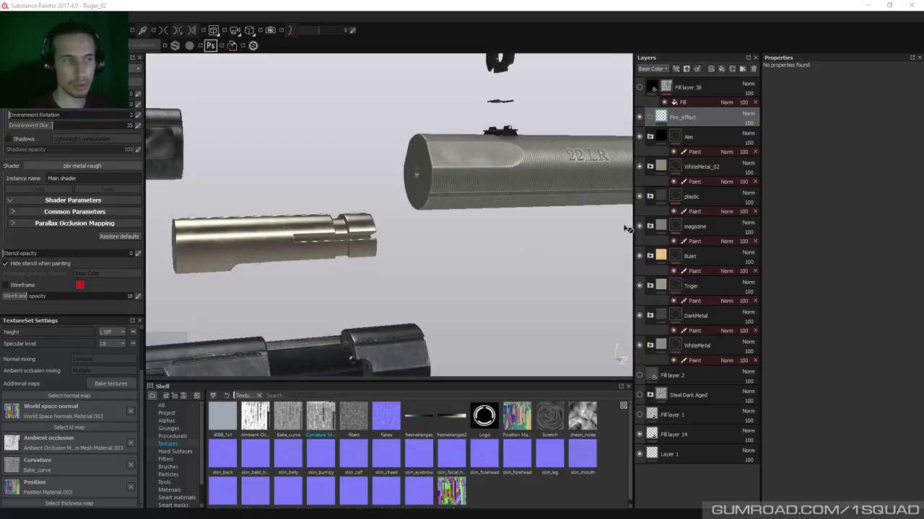
# Orbit, pan and zoom the viewport to frame the Ruger_02 pistol parts
pyautogui.moveTo(418, 202)
pyautogui.keyDown('alt'); pyautogui.mouseDown()
pyautogui.moveTo(390, 221)
pyautogui.moveTo(409, 226)
pyautogui.mouseUp(); pyautogui.keyUp('alt')
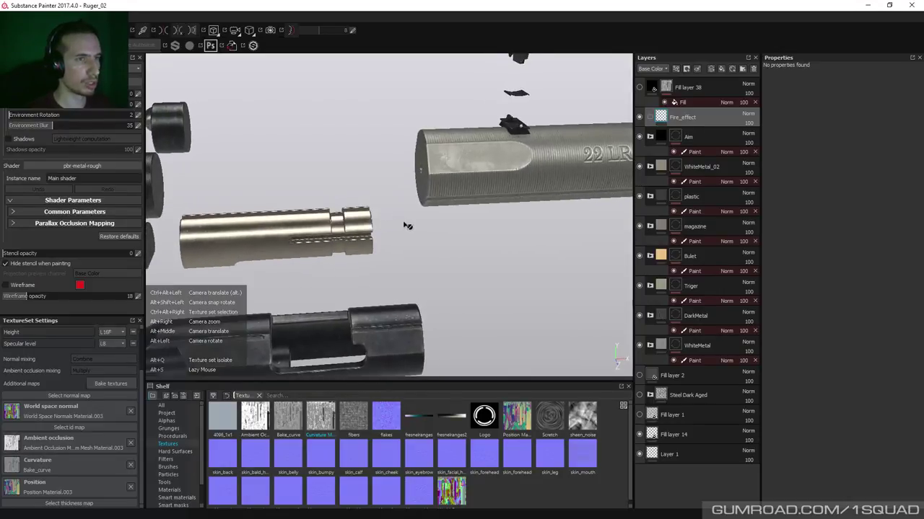
pyautogui.rightClick(678, 119)
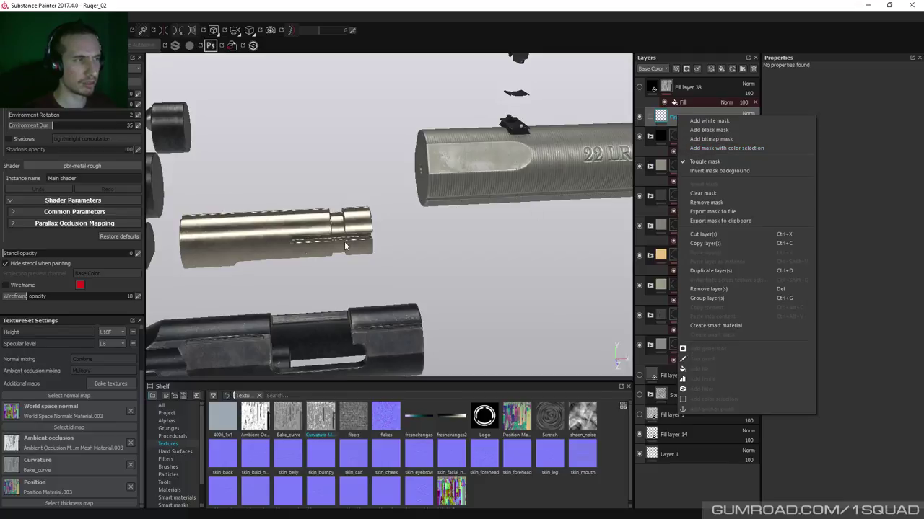
pyautogui.click(303, 251)
pyautogui.keyDown('alt'); pyautogui.moveTo(389, 241); pyautogui.dragTo(385, 149, button='middle'); pyautogui.keyUp('alt')
pyautogui.keyDown('alt'); pyautogui.moveTo(385, 149); pyautogui.dragTo(388, 304, button='right'); pyautogui.keyUp('alt')
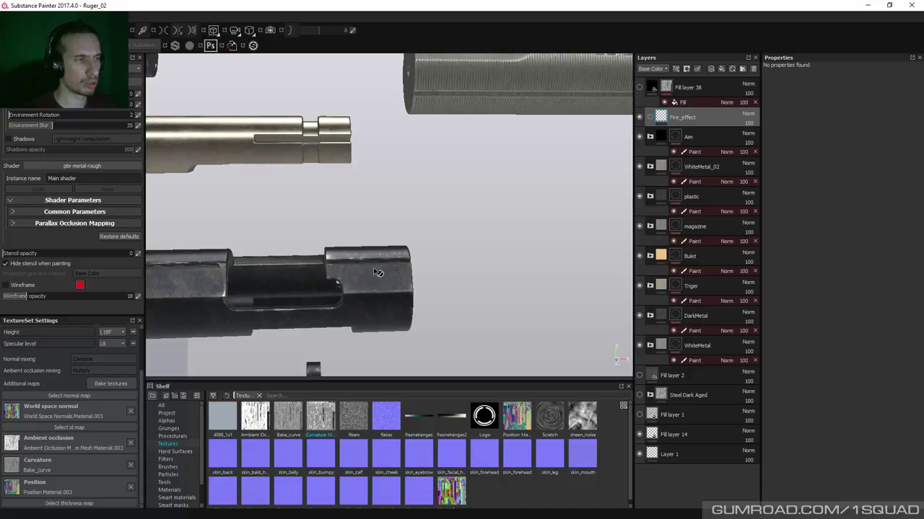
pyautogui.keyDown('alt'); pyautogui.moveTo(397, 209); pyautogui.dragTo(409, 169); pyautogui.keyUp('alt')
pyautogui.moveTo(339, 332)
pyautogui.keyDown('alt'); pyautogui.mouseDown(button='middle')
pyautogui.moveTo(338, 285)
pyautogui.moveTo(337, 318)
pyautogui.mouseUp(button='middle'); pyautogui.keyUp('alt')
pyautogui.keyDown('alt'); pyautogui.moveTo(448, 65); pyautogui.dragTo(447, 101, button='middle'); pyautogui.keyUp('alt')
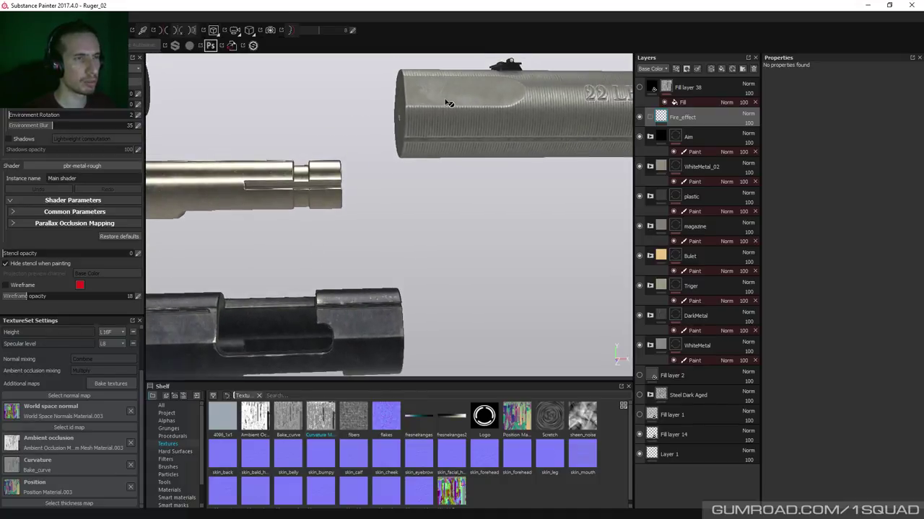
pyautogui.keyDown('alt'); pyautogui.moveTo(441, 231); pyautogui.dragTo(470, 169, button='middle'); pyautogui.keyUp('alt')
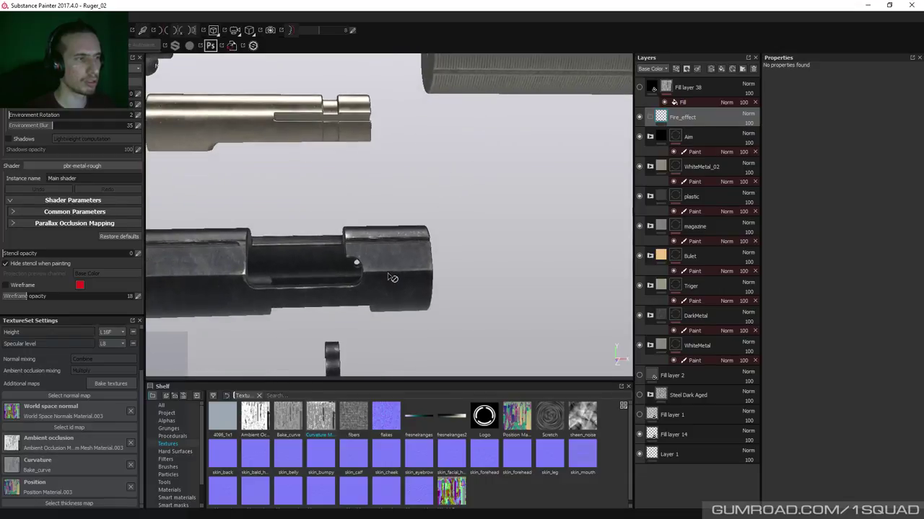
pyautogui.keyDown('alt'); pyautogui.moveTo(408, 271); pyautogui.dragTo(404, 233); pyautogui.keyUp('alt')
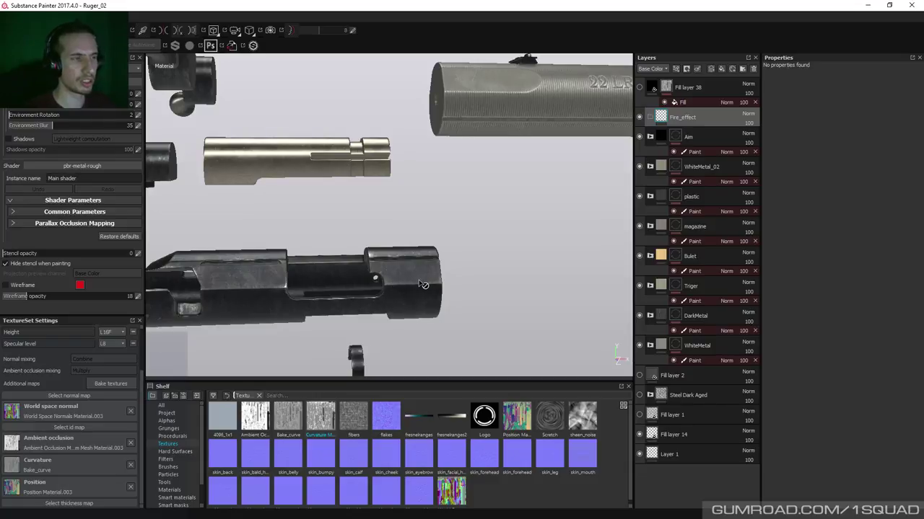
# Add Fill layers 39 and 40 under Fire_effect and hide Fill layer 40
pyautogui.click(722, 69)
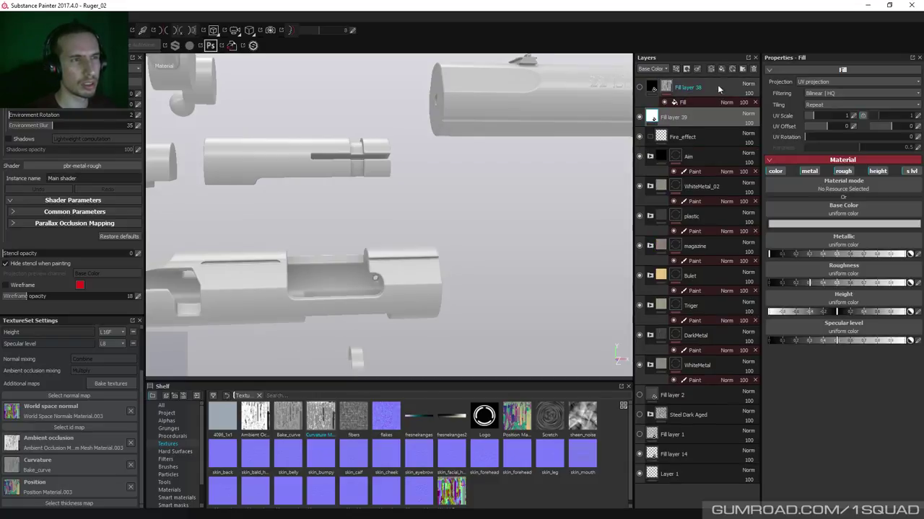
pyautogui.moveTo(687, 114); pyautogui.dragTo(704, 139)
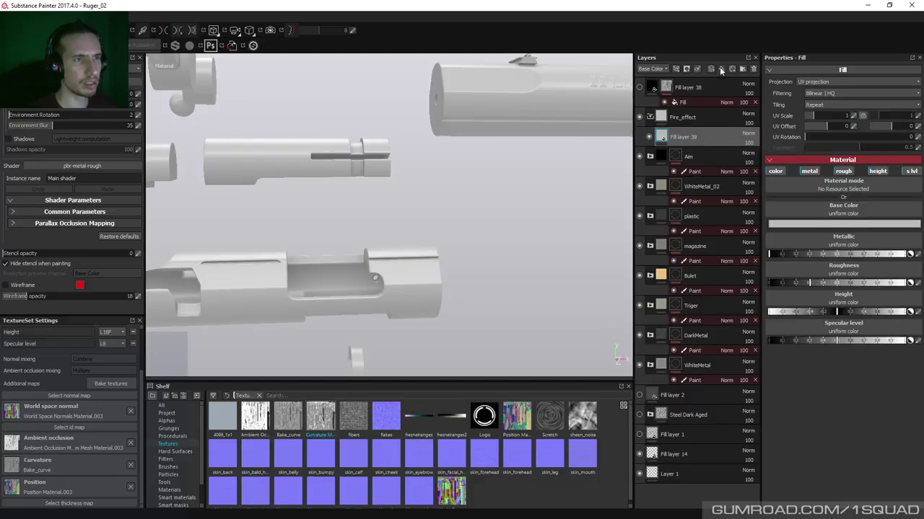
pyautogui.click(720, 67)
pyautogui.click(685, 158)
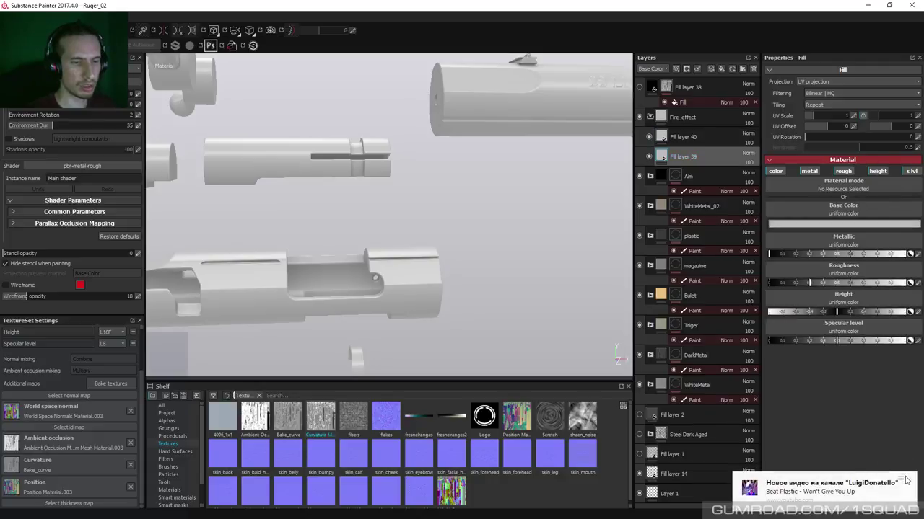
pyautogui.click(672, 205)
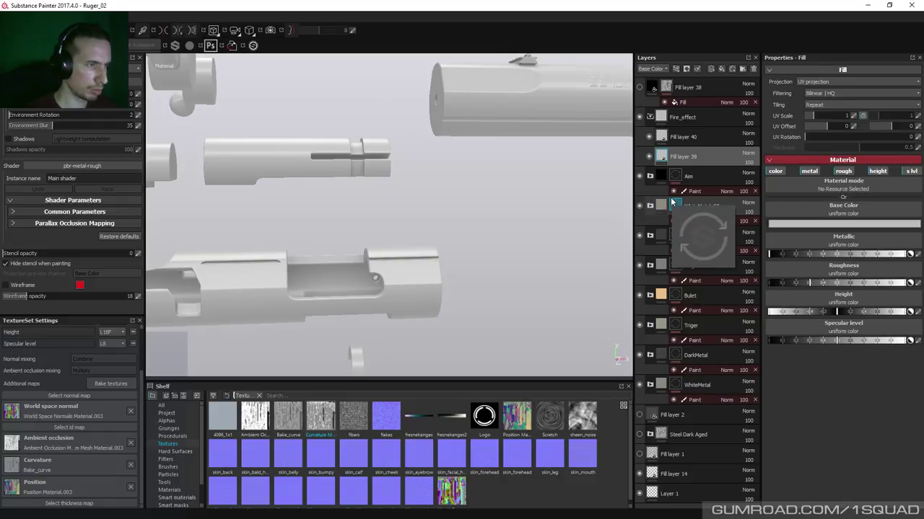
pyautogui.click(649, 136)
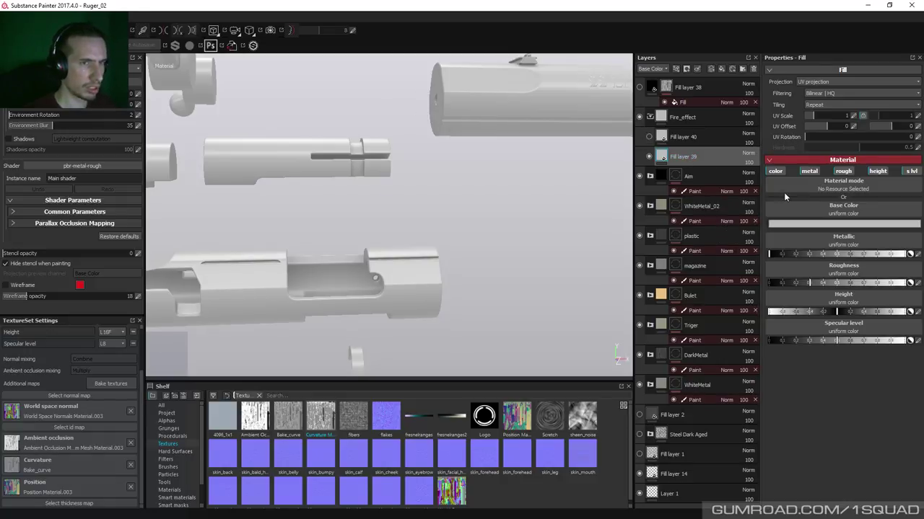
# Turn off all channels on Fill layer 39, add a mask, and add a fill effect to it
pyautogui.click(775, 171)
pyautogui.click(809, 171)
pyautogui.click(842, 171)
pyautogui.click(877, 171)
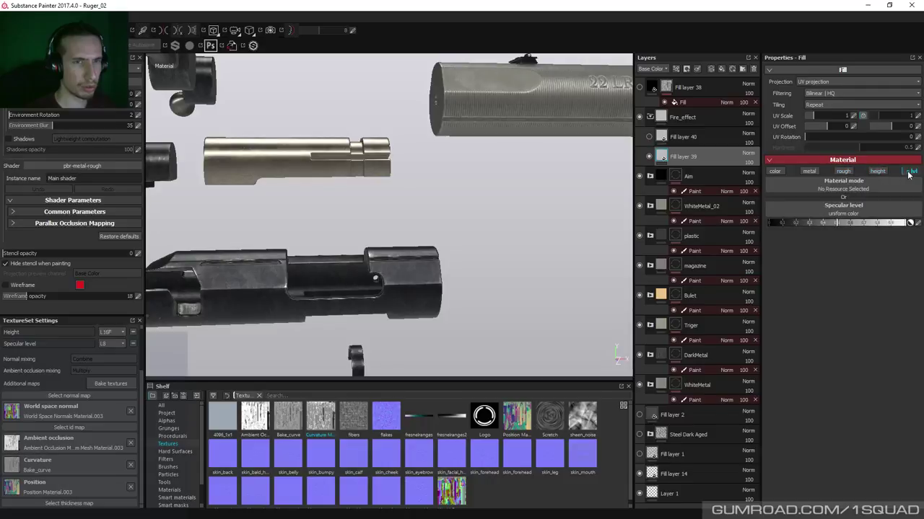
pyautogui.click(911, 171)
pyautogui.rightClick(669, 157)
pyautogui.click(711, 173)
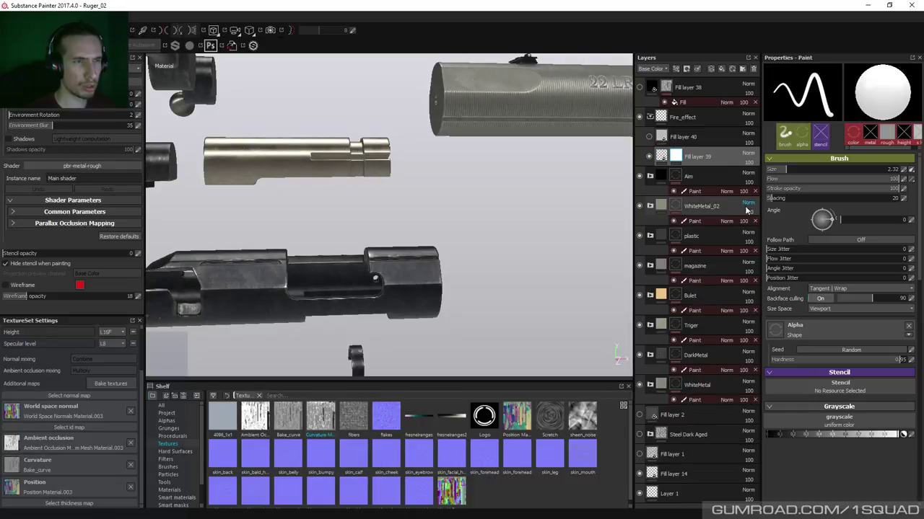
pyautogui.rightClick(677, 155)
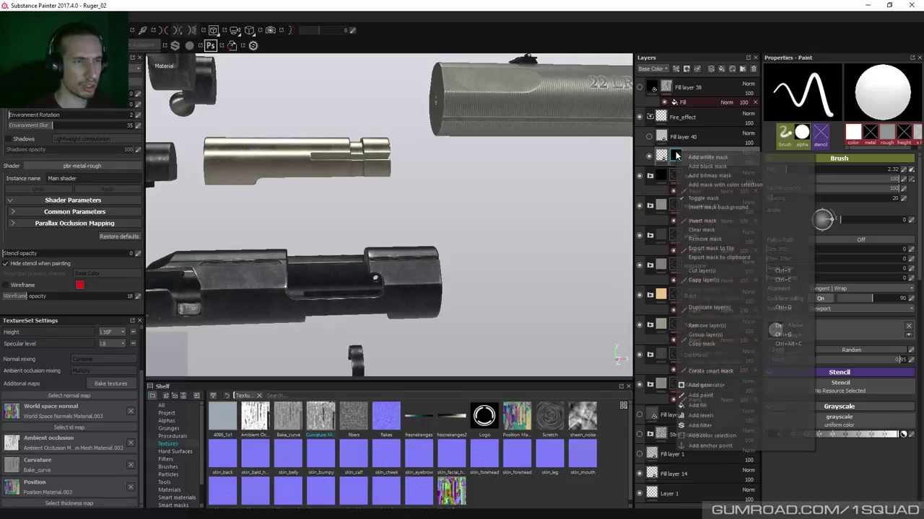
pyautogui.click(713, 404)
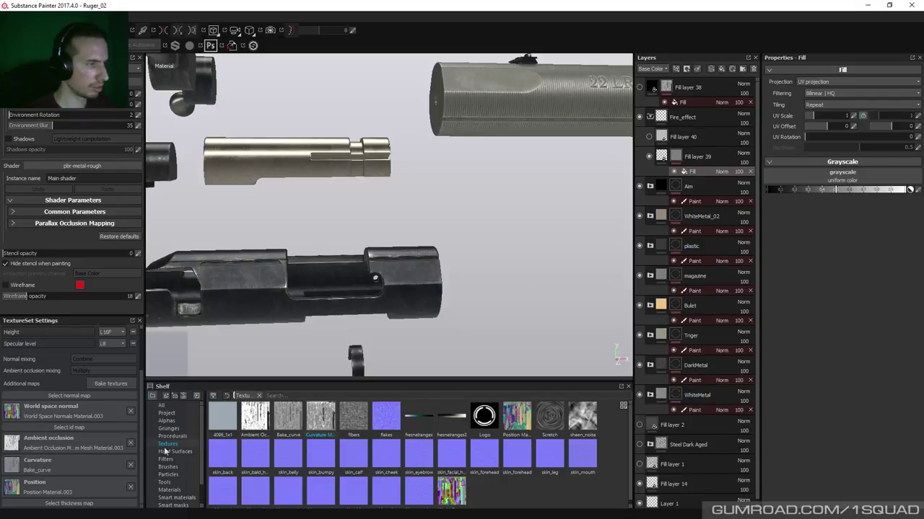
# Put Grunge Galvanic Small from the Grunges shelf into the mask's fill effect
pyautogui.click(169, 428)
pyautogui.moveTo(627, 420); pyautogui.dragTo(631, 489)
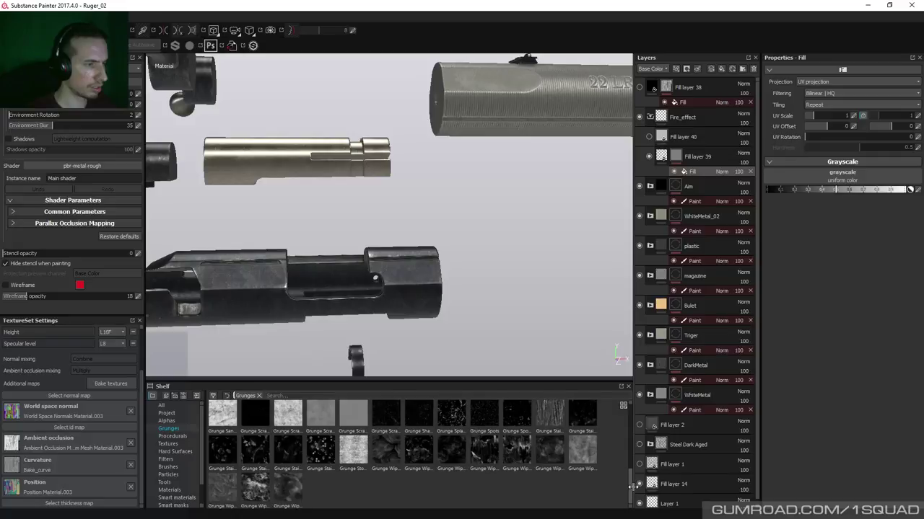
pyautogui.scroll(5, 631, 489)
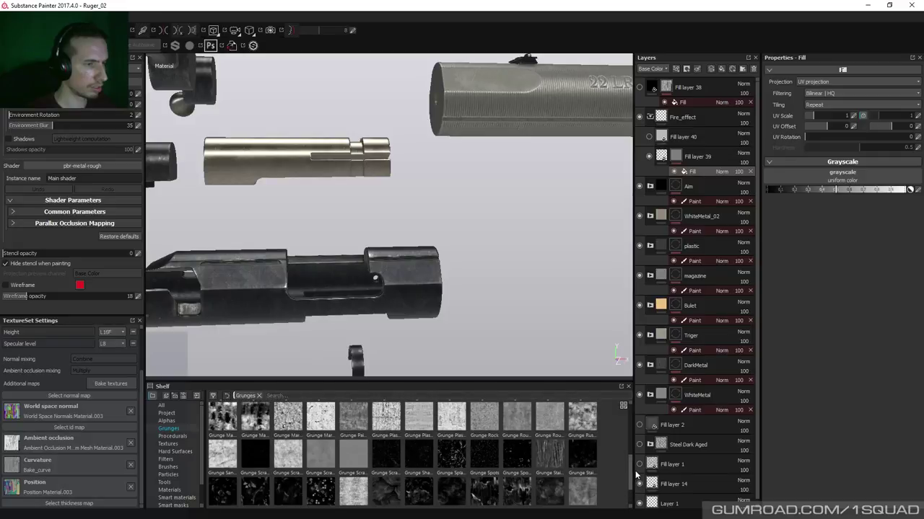
pyautogui.click(623, 406)
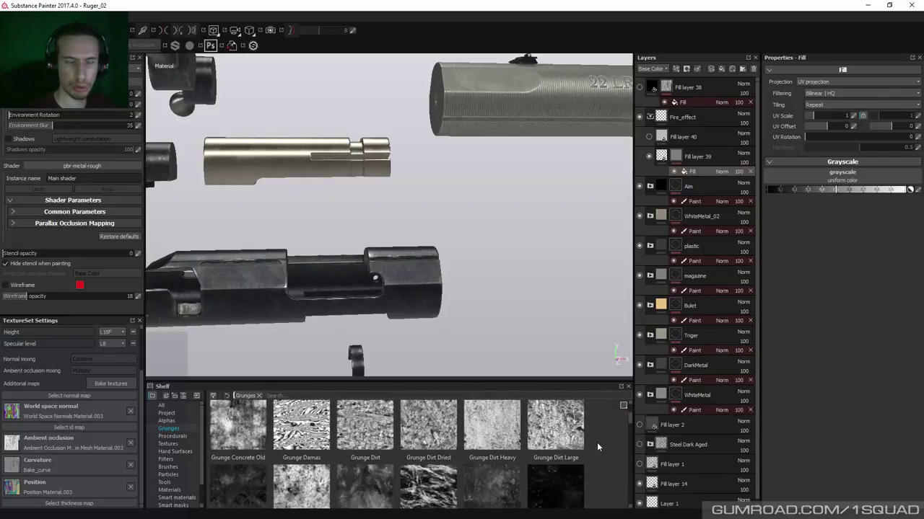
pyautogui.scroll(-2, 629, 420)
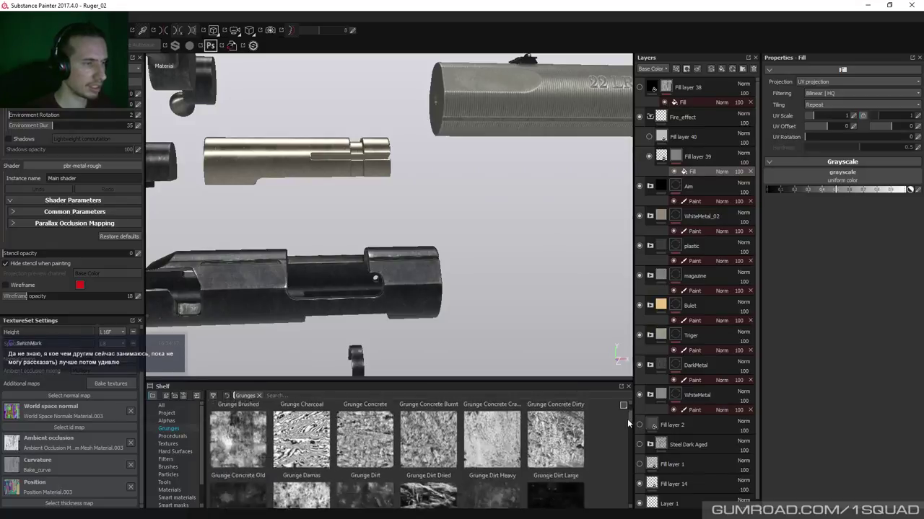
pyautogui.moveTo(628, 433)
pyautogui.mouseDown()
pyautogui.moveTo(629, 505)
pyautogui.moveTo(631, 435)
pyautogui.mouseUp()
pyautogui.moveTo(370, 494); pyautogui.dragTo(813, 173)
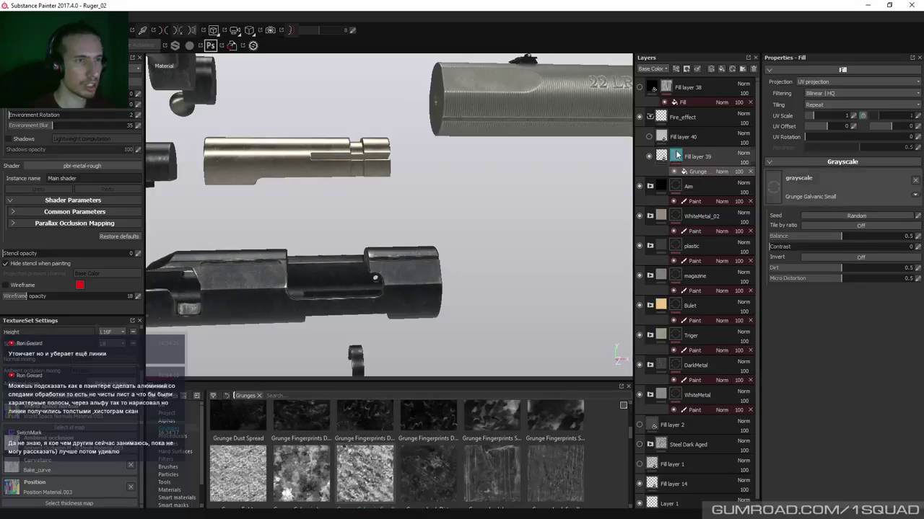
# Add a second mask fill with Grunge Galvanic Large and preview the mask on the model
pyautogui.click(677, 154)
pyautogui.rightClick(676, 155)
pyautogui.click(704, 414)
pyautogui.moveTo(304, 487); pyautogui.dragTo(808, 175)
pyautogui.keyDown('alt'); pyautogui.click(677, 158); pyautogui.keyUp('alt')
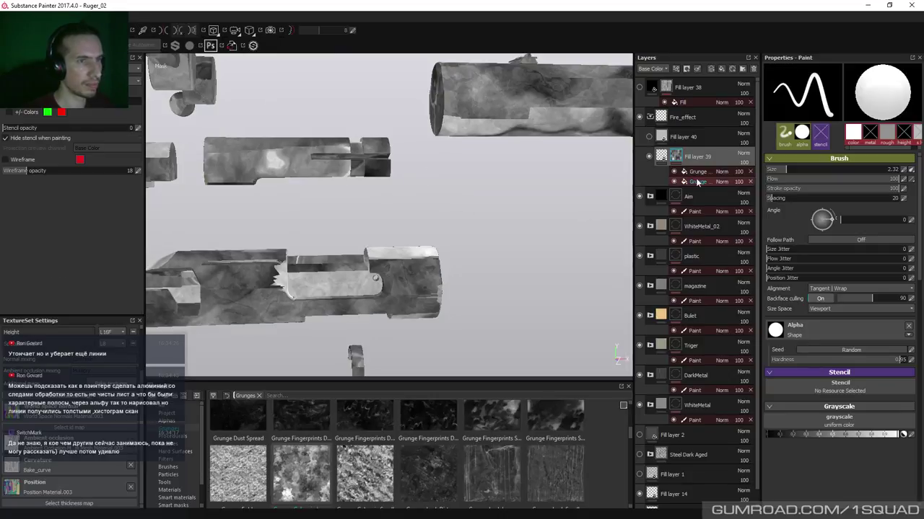
# Set the Grunge Galvanic Small fill to tri-planar projection with UV scale 5
pyautogui.click(697, 182)
pyautogui.click(827, 79)
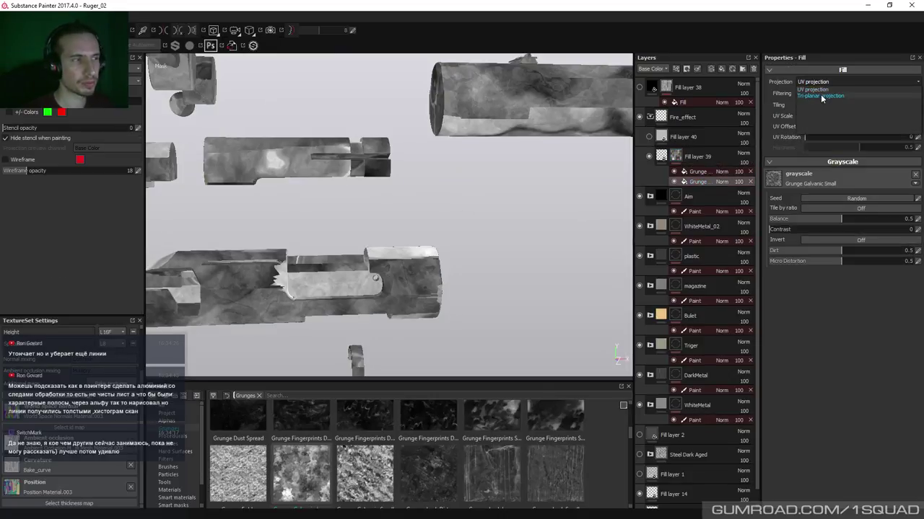
pyautogui.click(820, 93)
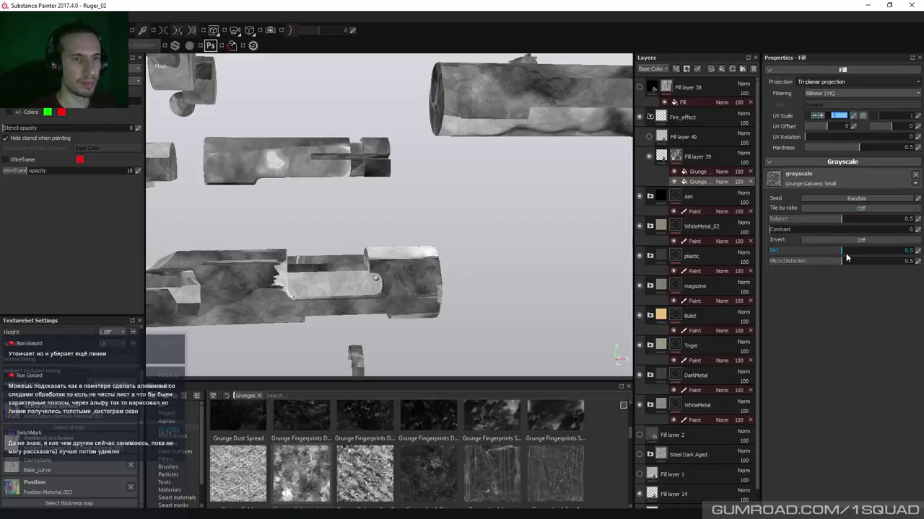
pyautogui.doubleClick(839, 115)
pyautogui.write('5')
pyautogui.press('Return')
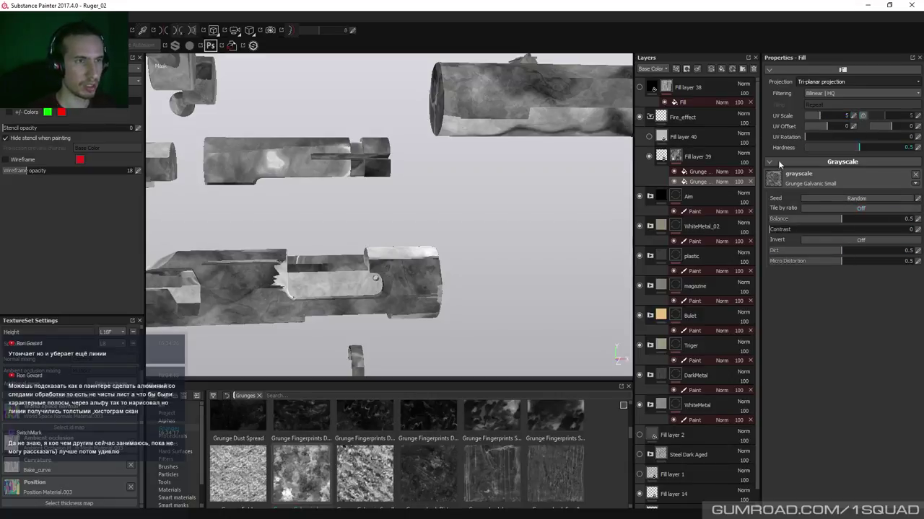
pyautogui.click(698, 173)
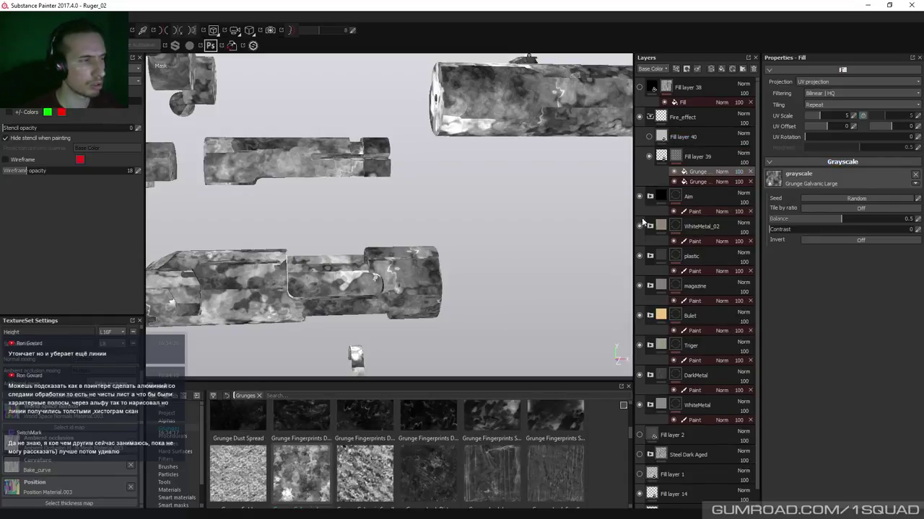
# Set Galvanic Small to UV scale 6, dirt 0, micro distortion 0.26, and Galvanic Large to scale 7
pyautogui.click(675, 178)
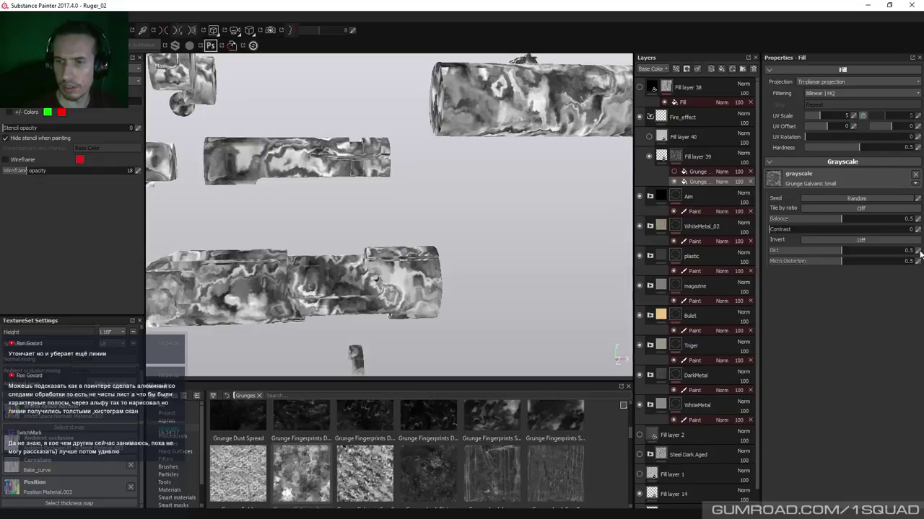
pyautogui.click(854, 116)
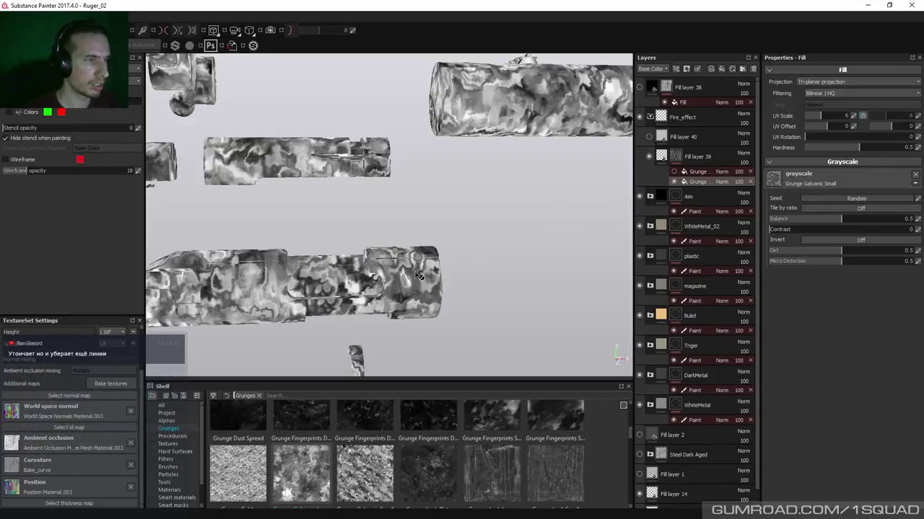
pyautogui.moveTo(836, 257); pyautogui.dragTo(769, 257)
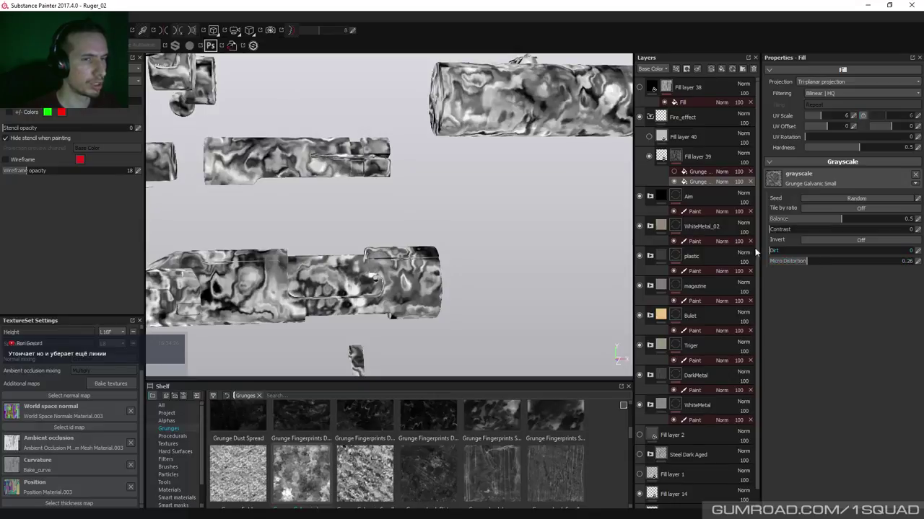
pyautogui.click(674, 170)
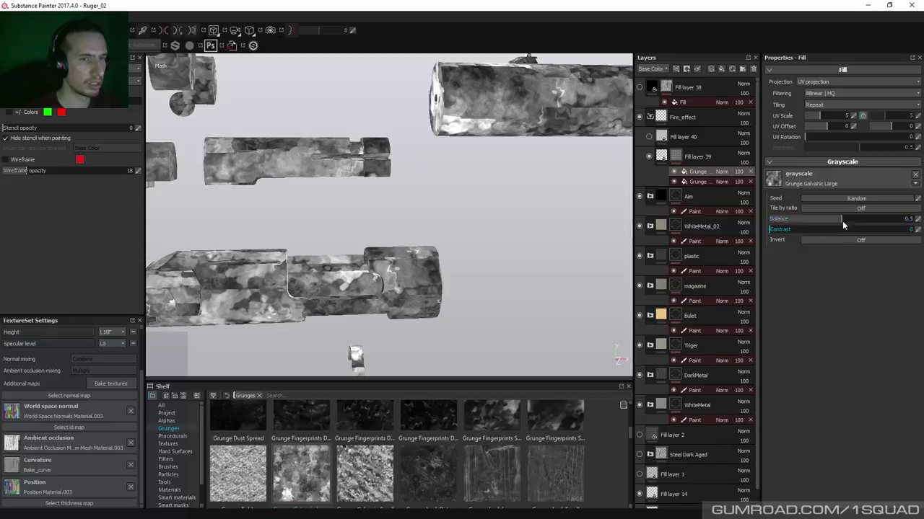
pyautogui.moveTo(850, 117); pyautogui.dragTo(852, 123)
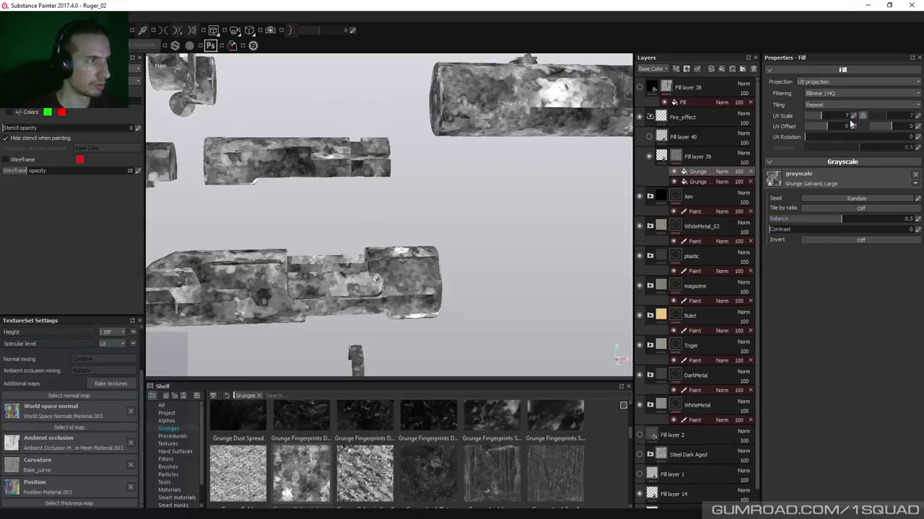
pyautogui.click(677, 156)
pyautogui.rightClick(680, 157)
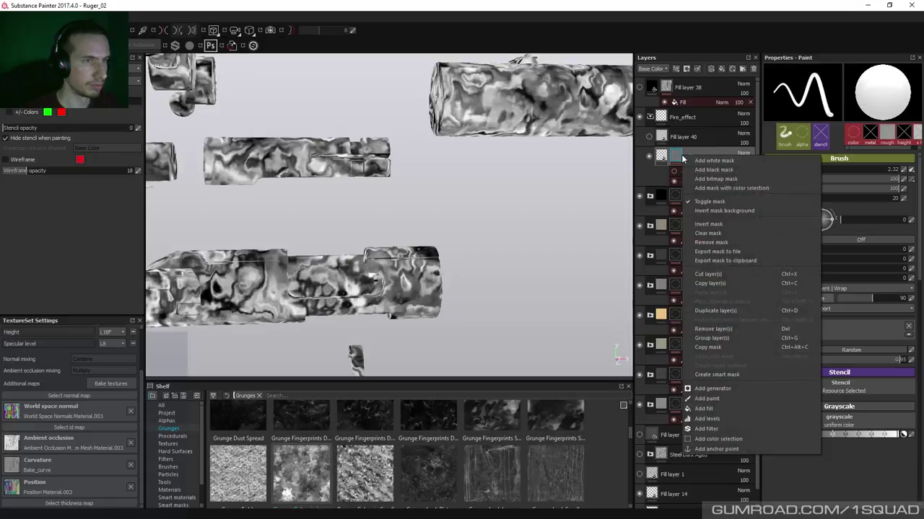
# Add a paint layer to Fill layer 39's mask and frame the whole rifle in view
pyautogui.click(707, 398)
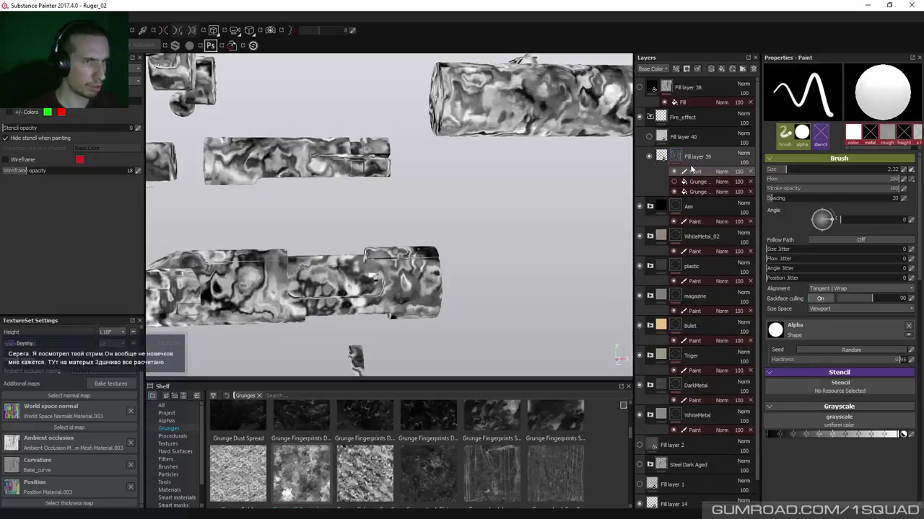
pyautogui.keyDown('alt'); pyautogui.moveTo(438, 221); pyautogui.dragTo(462, 216); pyautogui.keyUp('alt')
pyautogui.scroll(-5, 431, 232)
pyautogui.keyDown('alt'); pyautogui.moveTo(432, 232); pyautogui.dragTo(487, 308); pyautogui.keyUp('alt')
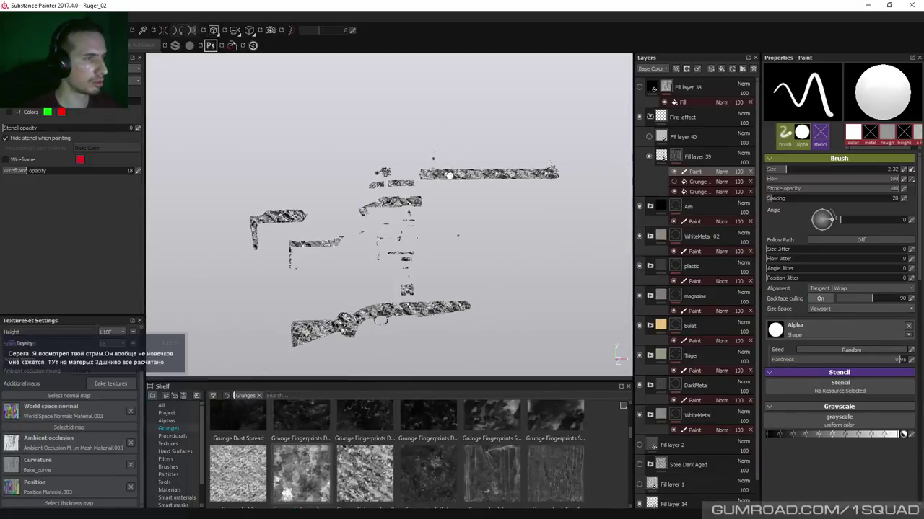
pyautogui.keyDown('alt'); pyautogui.moveTo(439, 260); pyautogui.dragTo(464, 243, button='middle'); pyautogui.keyUp('alt')
pyautogui.scroll(8, 463, 238)
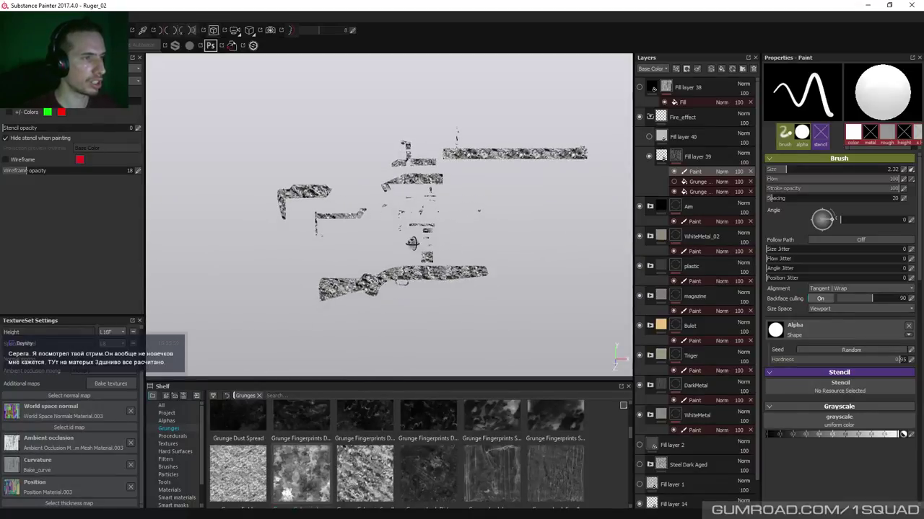
pyautogui.keyDown('alt'); pyautogui.moveTo(424, 295); pyautogui.dragTo(426, 221); pyautogui.keyUp('alt')
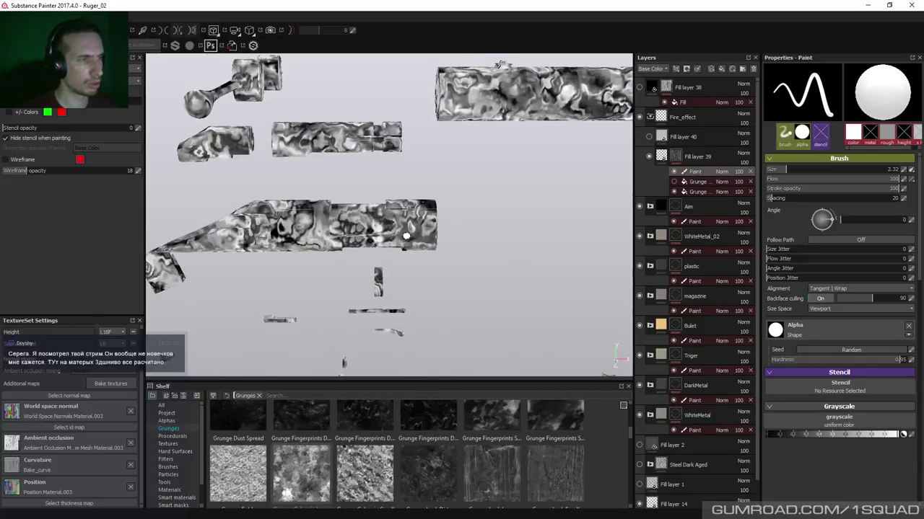
pyautogui.keyDown('alt'); pyautogui.moveTo(495, 79); pyautogui.dragTo(475, 126); pyautogui.keyUp('alt')
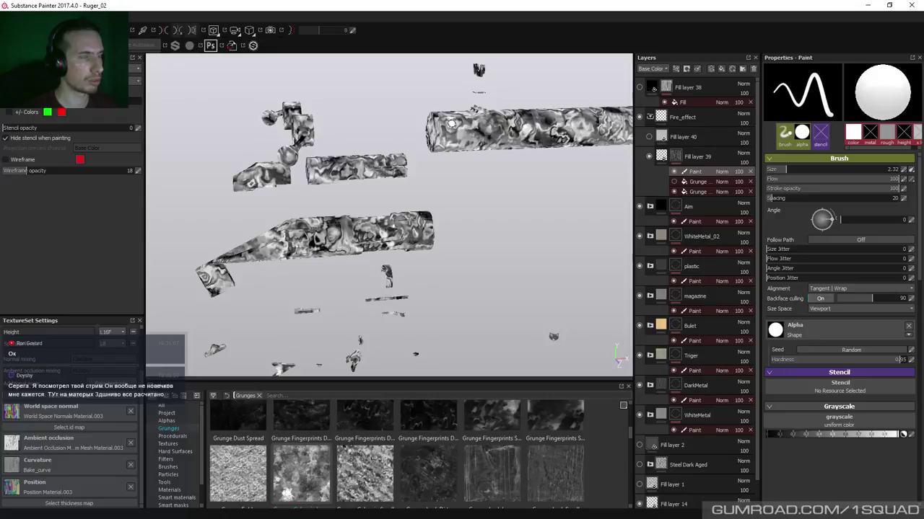
pyautogui.keyDown('alt'); pyautogui.moveTo(452, 278); pyautogui.dragTo(410, 117); pyautogui.keyUp('alt')
pyautogui.keyDown('alt'); pyautogui.moveTo(475, 192); pyautogui.dragTo(453, 188); pyautogui.keyUp('alt')
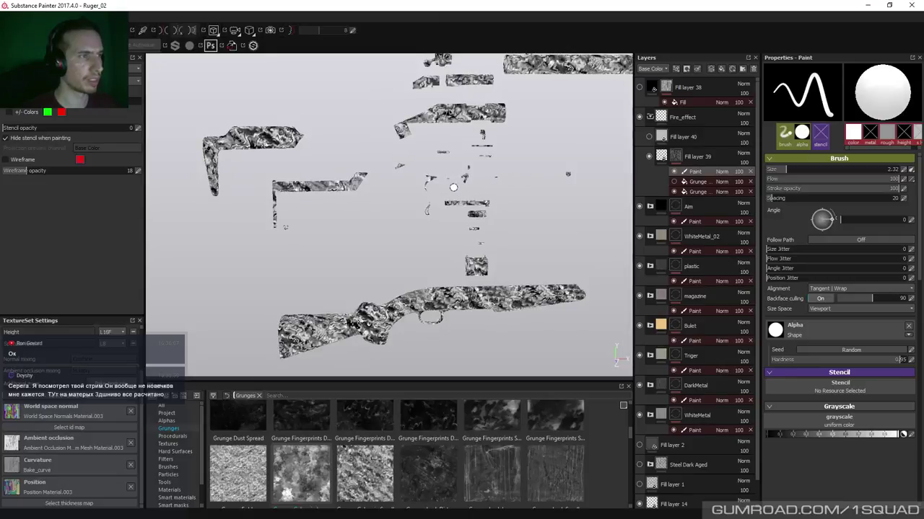
pyautogui.press('alt')
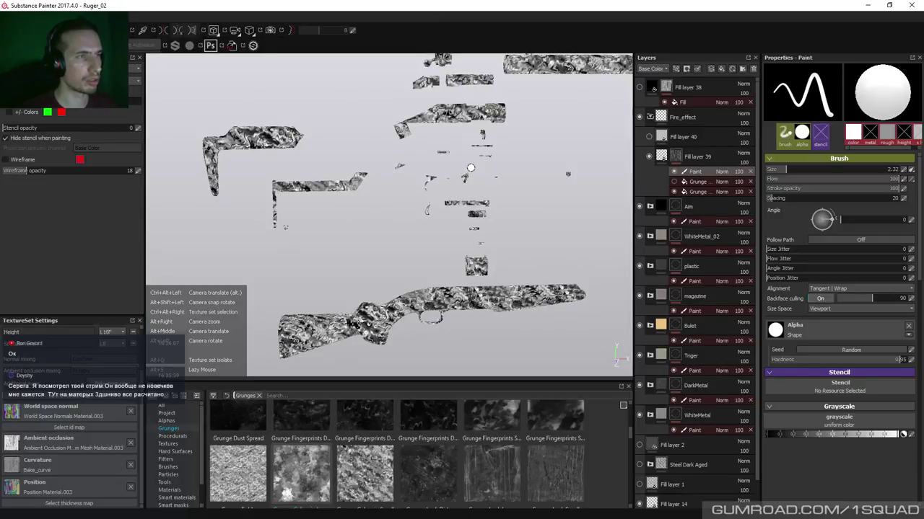
pyautogui.keyDown('alt'); pyautogui.moveTo(474, 166); pyautogui.dragTo(471, 212, button='middle'); pyautogui.keyUp('alt')
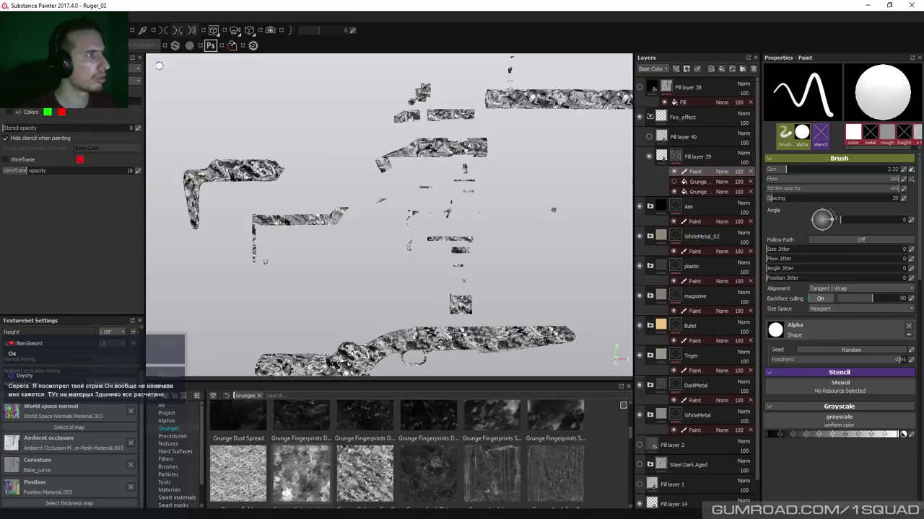
# Fill all the gun parts black in the mask using Polygon Fill in mesh mode
pyautogui.press('4')
pyautogui.scroll(-5, 301, 159)
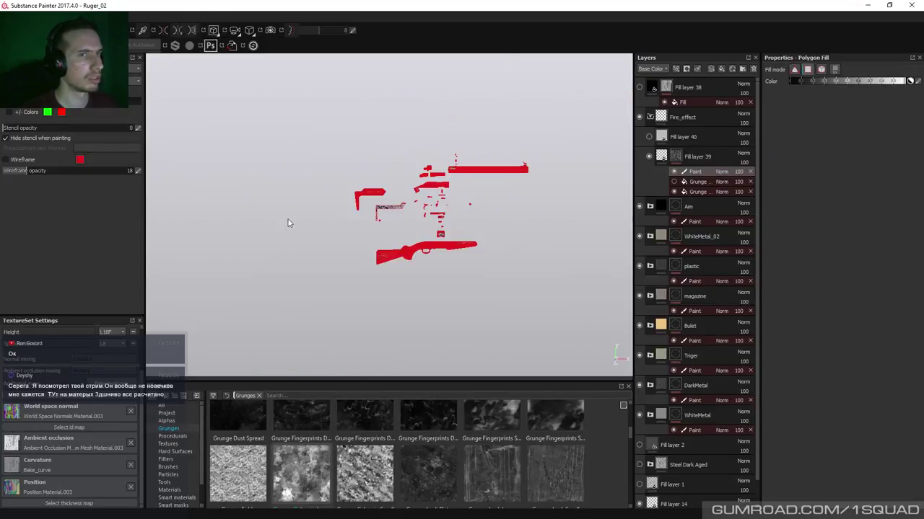
pyautogui.click(820, 70)
pyautogui.moveTo(255, 141); pyautogui.dragTo(513, 249)
pyautogui.scroll(3, 390, 140)
pyautogui.press('1')
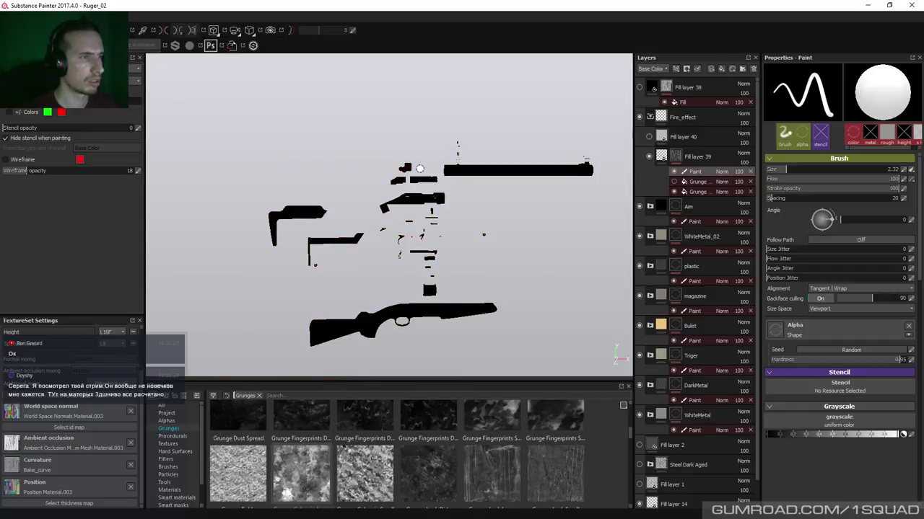
pyautogui.scroll(5, 387, 168)
# Return to the material view and raise the brush size to 3.7
pyautogui.press('m')
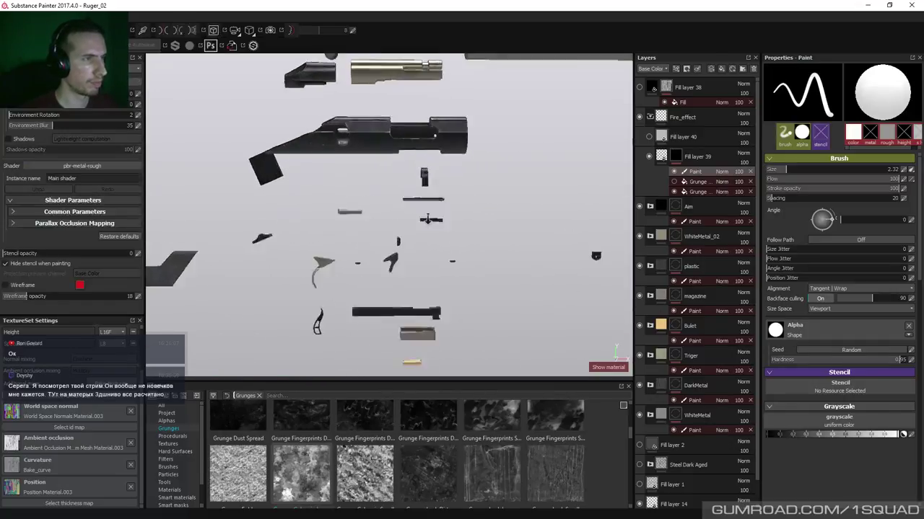
pyautogui.scroll(5, 432, 241)
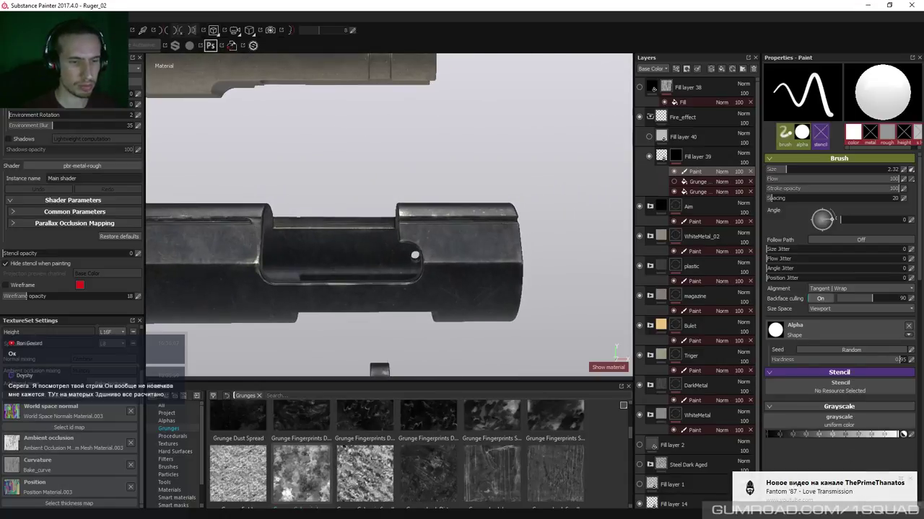
pyautogui.click(911, 484)
pyautogui.moveTo(420, 266)
pyautogui.keyDown('alt'); pyautogui.mouseDown()
pyautogui.moveTo(412, 264)
pyautogui.moveTo(435, 268)
pyautogui.mouseUp(); pyautogui.keyUp('alt')
pyautogui.press(']')
pyautogui.press(']')
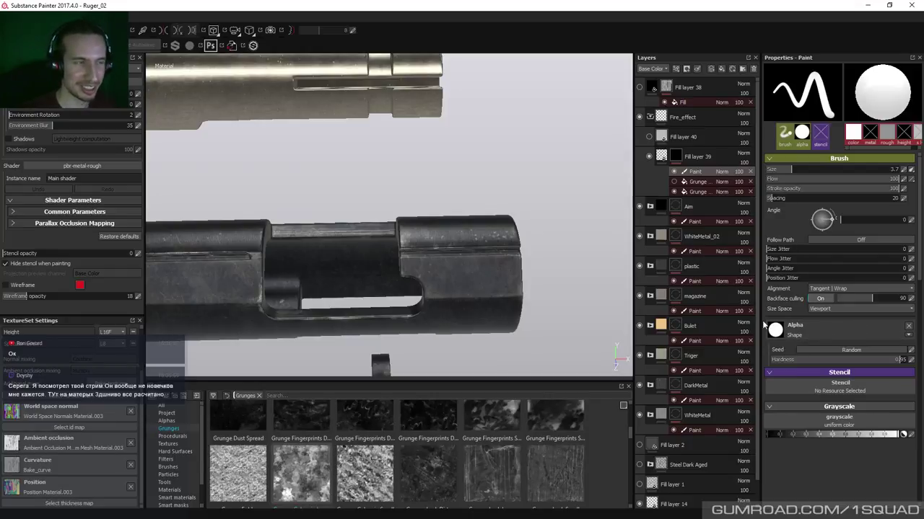
# Orbit in close on the slide and enlarge the brush to 6.37
pyautogui.keyDown('alt'); pyautogui.moveTo(450, 285); pyautogui.dragTo(583, 225); pyautogui.keyUp('alt')
pyautogui.keyDown('alt'); pyautogui.moveTo(398, 307); pyautogui.dragTo(412, 248); pyautogui.keyUp('alt')
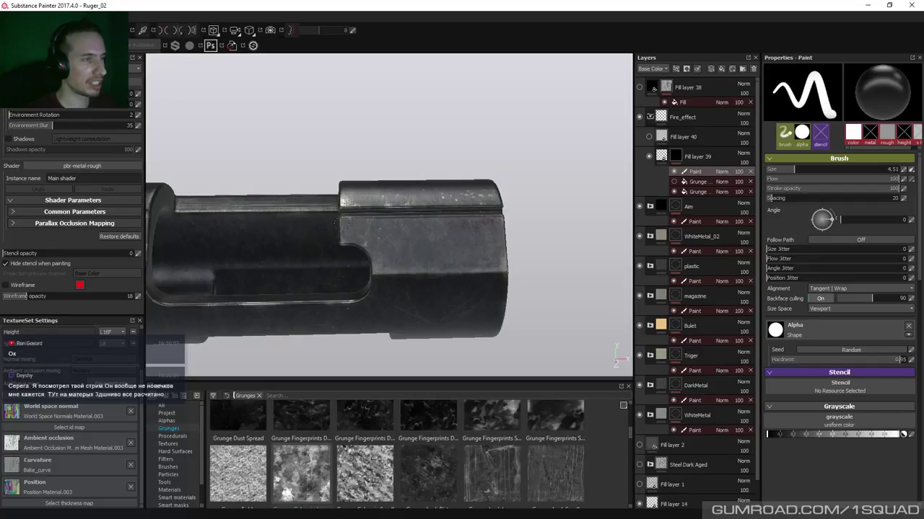
pyautogui.keyDown('alt'); pyautogui.moveTo(406, 233); pyautogui.dragTo(384, 231); pyautogui.keyUp('alt')
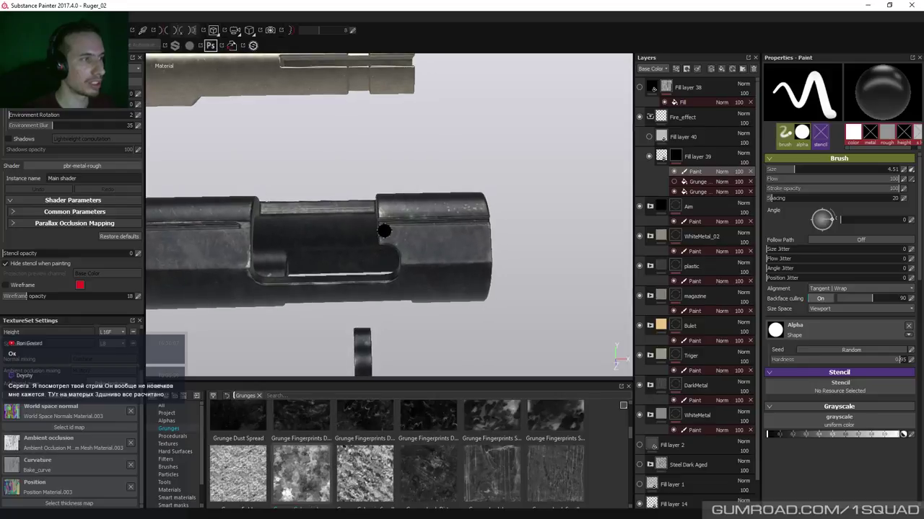
pyautogui.keyDown('alt'); pyautogui.moveTo(443, 233); pyautogui.dragTo(433, 246); pyautogui.keyUp('alt')
pyautogui.scroll(5, 389, 217)
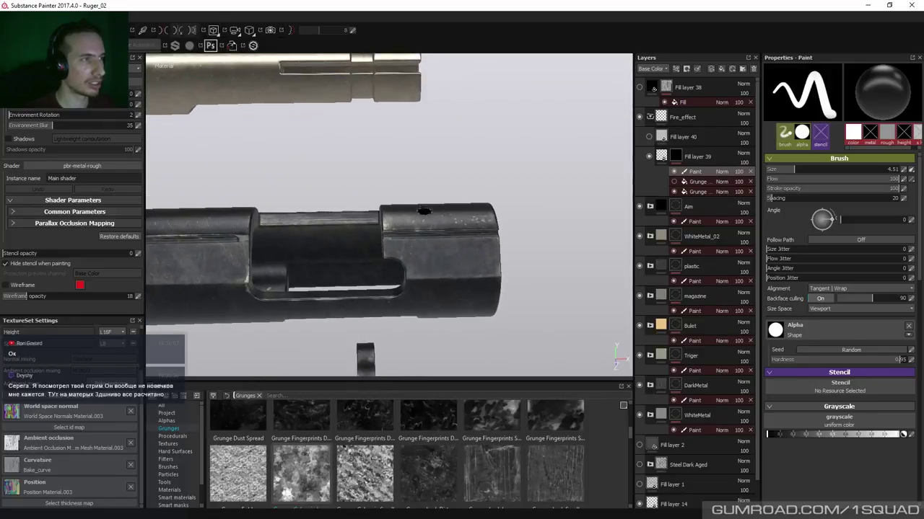
pyautogui.keyDown('alt'); pyautogui.moveTo(311, 242); pyautogui.dragTo(363, 216); pyautogui.keyUp('alt')
pyautogui.press(']')
pyautogui.press(']')
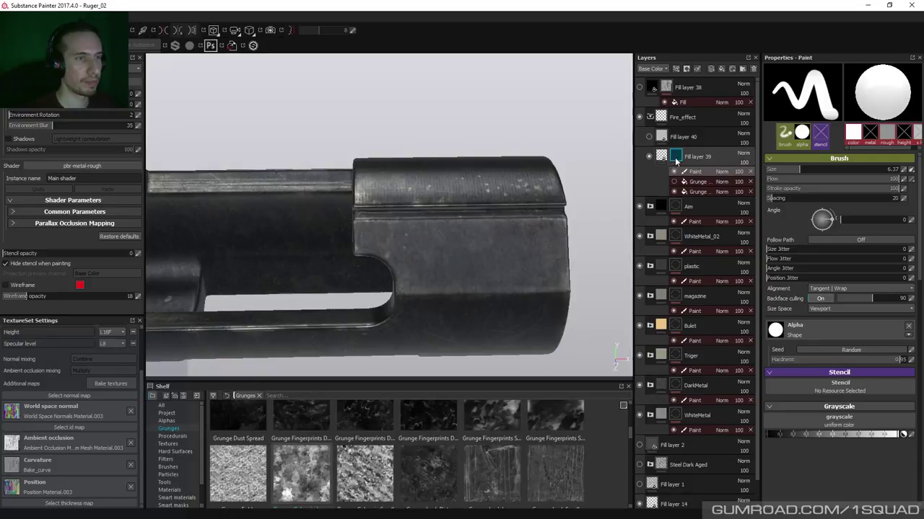
# Set the mask's paint layer to Multiply and paint a first white spot on the slide
pyautogui.click(718, 191)
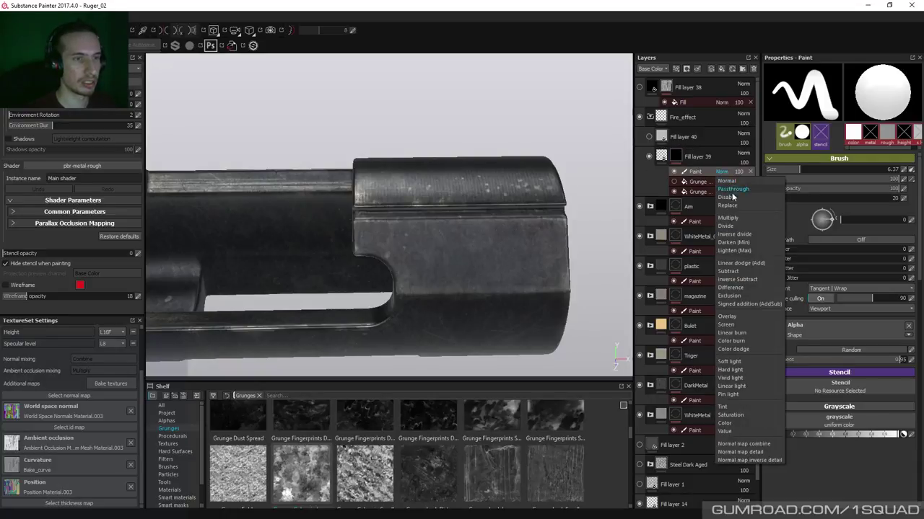
pyautogui.click(731, 218)
pyautogui.keyDown('alt'); pyautogui.click(681, 157); pyautogui.keyUp('alt')
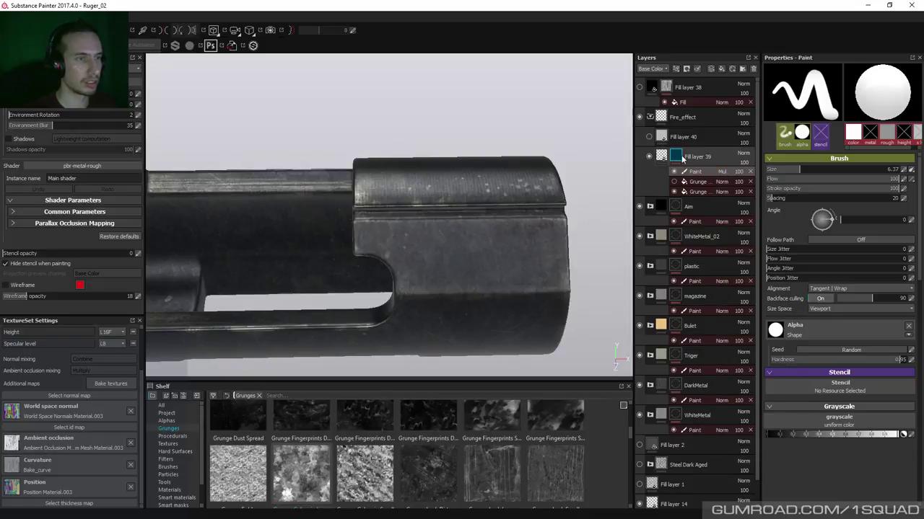
pyautogui.click(694, 171)
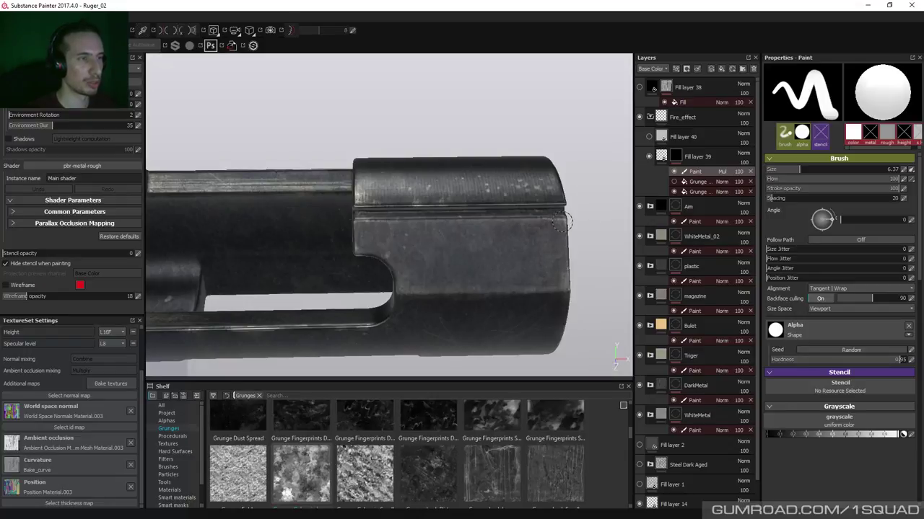
pyautogui.click(411, 244)
pyautogui.moveTo(410, 243)
pyautogui.keyDown('alt'); pyautogui.mouseDown()
pyautogui.moveTo(427, 238)
pyautogui.moveTo(330, 247)
pyautogui.mouseUp(); pyautogui.keyUp('alt')
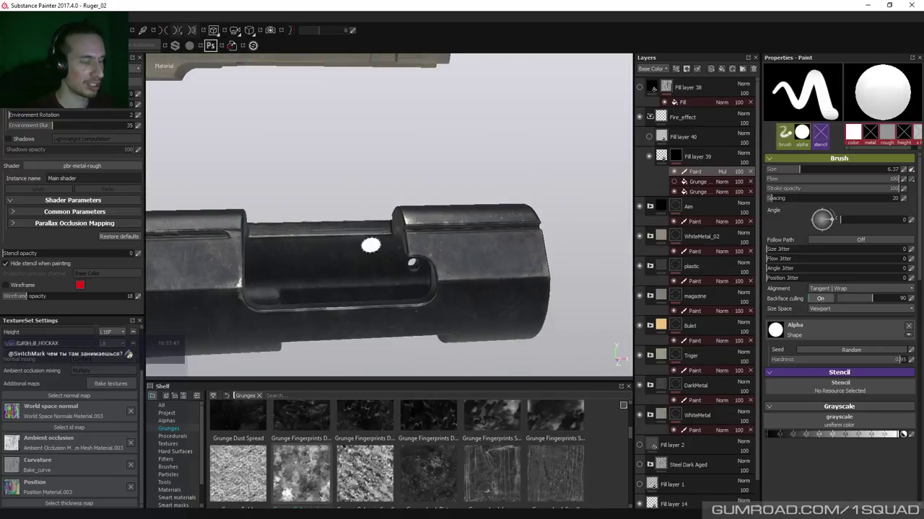
# Paint white along the slide mask's edges in mask view, then return to full material
pyautogui.press('c')
pyautogui.moveTo(493, 225)
pyautogui.keyDown('alt'); pyautogui.mouseDown()
pyautogui.moveTo(432, 248)
pyautogui.moveTo(435, 313)
pyautogui.moveTo(454, 318)
pyautogui.moveTo(480, 230)
pyautogui.moveTo(460, 238)
pyautogui.mouseUp(); pyautogui.keyUp('alt')
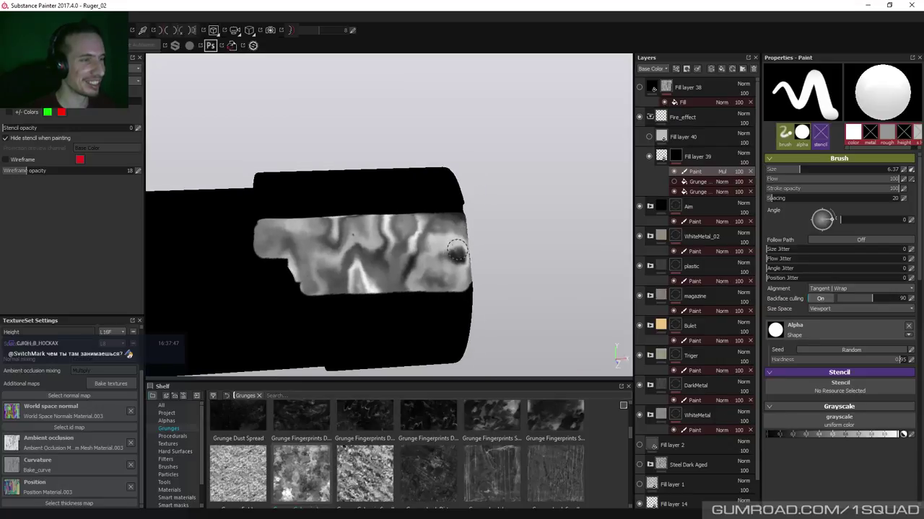
pyautogui.moveTo(463, 283); pyautogui.dragTo(475, 285)
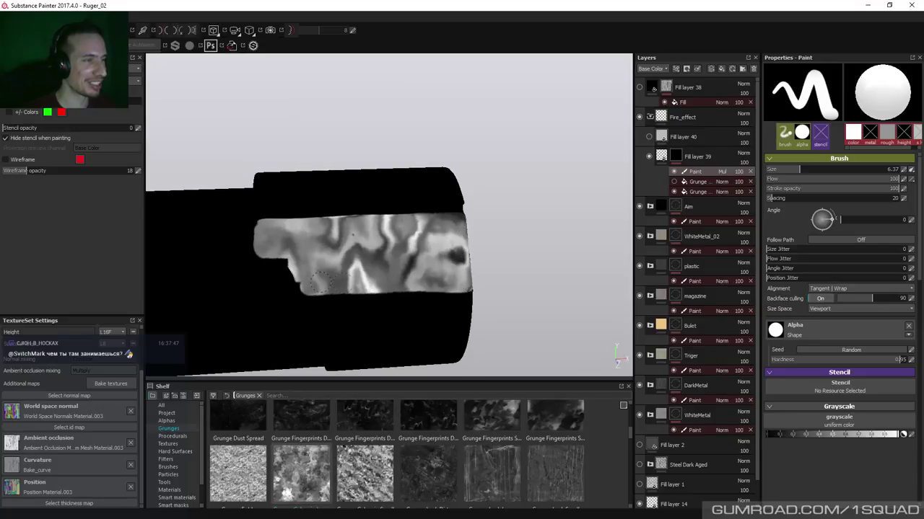
pyautogui.moveTo(304, 284)
pyautogui.mouseDown()
pyautogui.moveTo(293, 283)
pyautogui.moveTo(288, 265)
pyautogui.mouseUp()
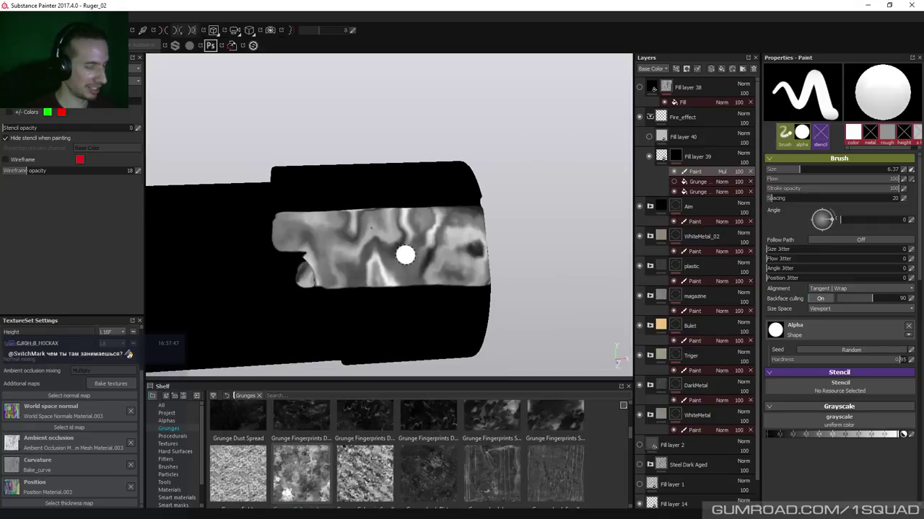
pyautogui.press('m')
pyautogui.keyDown('alt'); pyautogui.moveTo(474, 250); pyautogui.dragTo(352, 229); pyautogui.keyUp('alt')
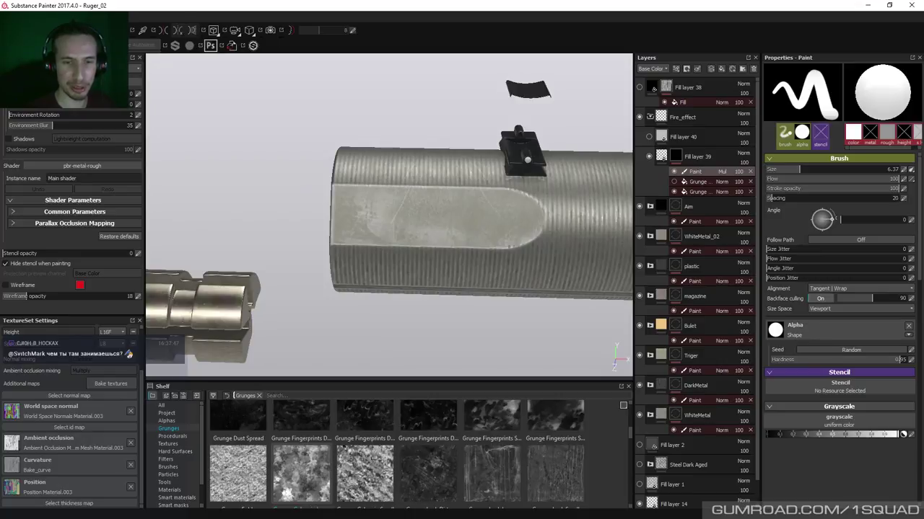
# Solo Fill layer 39's mask, return to the material view, then reposition and widen the chat window
pyautogui.moveTo(576, 193)
pyautogui.keyDown('alt'); pyautogui.mouseDown()
pyautogui.moveTo(406, 231)
pyautogui.moveTo(419, 239)
pyautogui.mouseUp(); pyautogui.keyUp('alt')
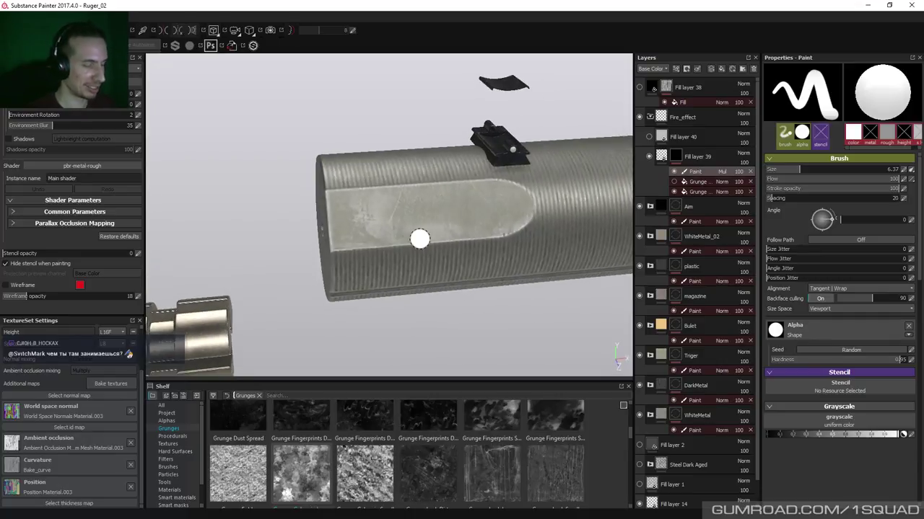
pyautogui.keyDown('alt'); pyautogui.click(675, 156); pyautogui.keyUp('alt')
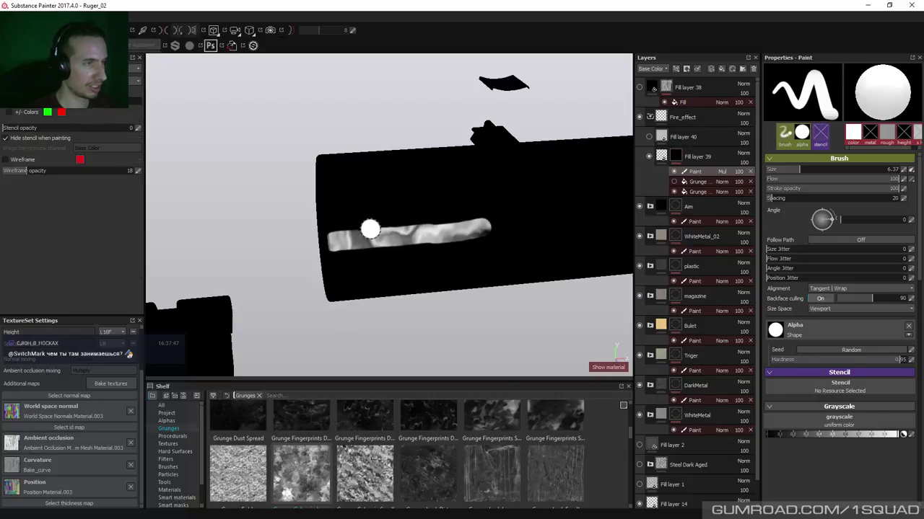
pyautogui.press('m')
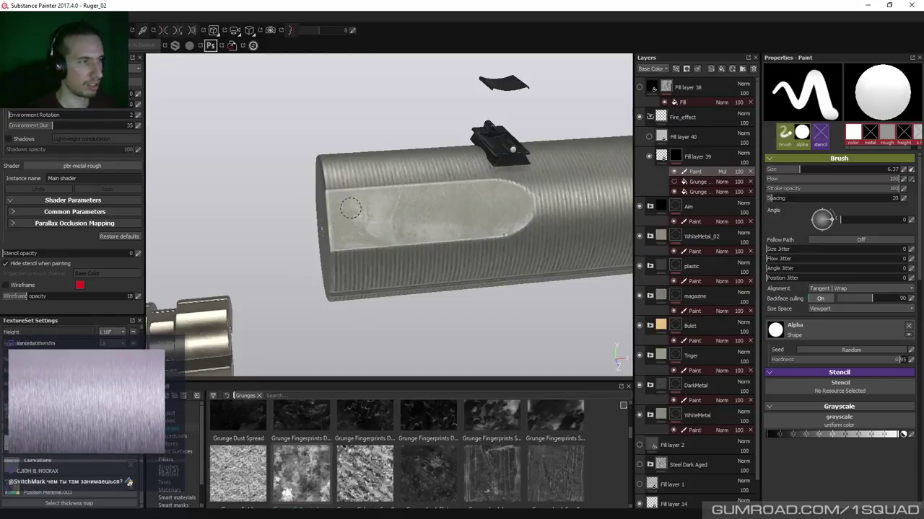
pyautogui.moveTo(491, 176); pyautogui.dragTo(455, 108)
pyautogui.moveTo(582, 205); pyautogui.dragTo(775, 213)
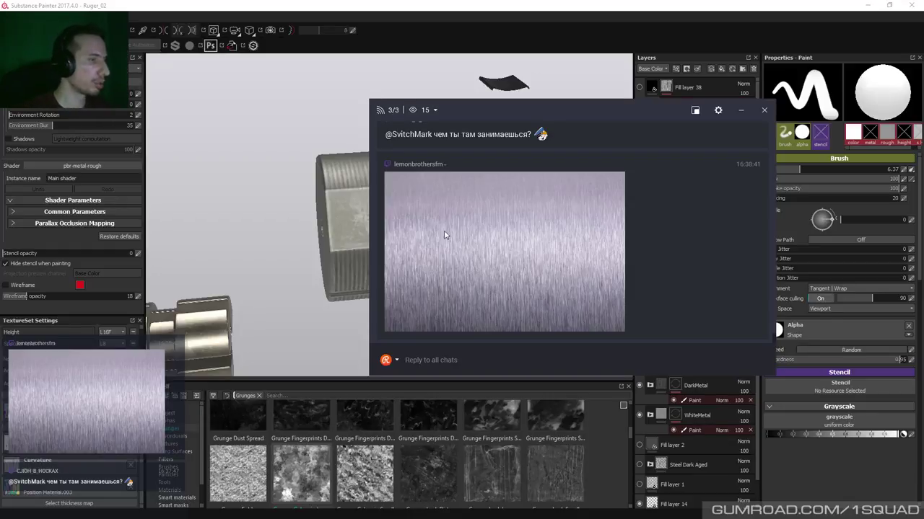
# Browse the shelf's Project procedurals to reach textures like Anisotropic Noise
pyautogui.click(172, 415)
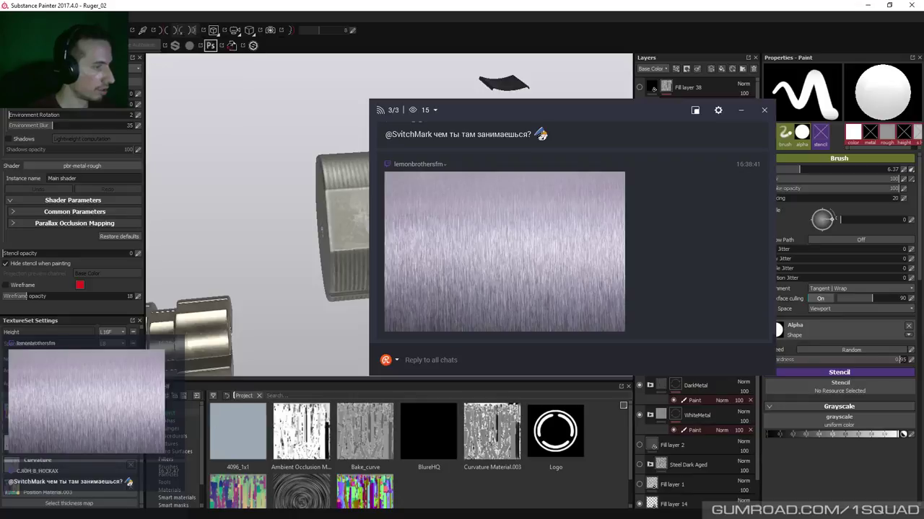
pyautogui.click(174, 436)
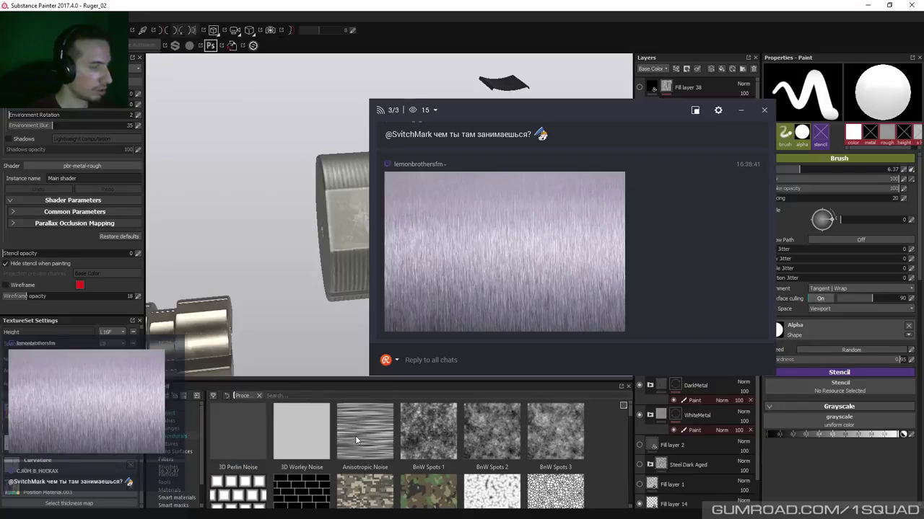
pyautogui.moveTo(355, 440)
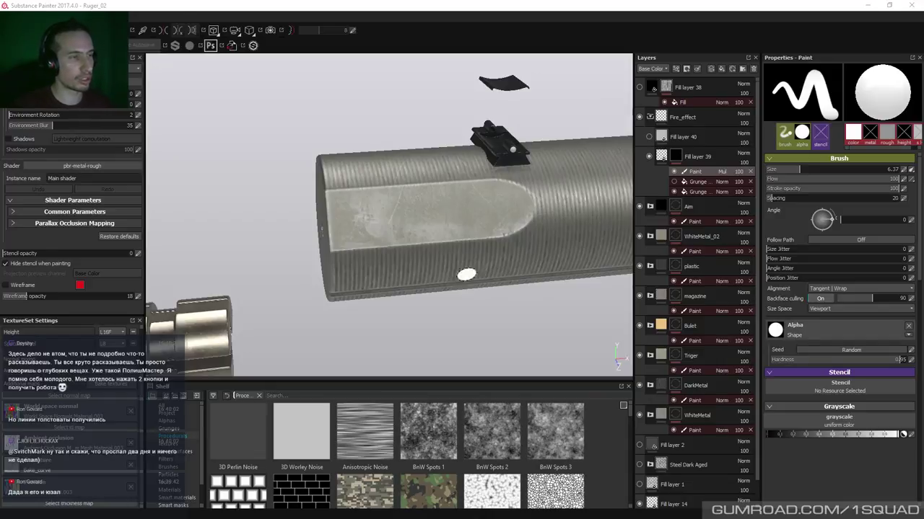
pyautogui.moveTo(468, 264)
pyautogui.keyDown('alt'); pyautogui.mouseDown()
pyautogui.moveTo(440, 252)
pyautogui.moveTo(444, 238)
pyautogui.moveTo(449, 252)
pyautogui.moveTo(450, 211)
pyautogui.moveTo(440, 227)
pyautogui.moveTo(451, 249)
pyautogui.moveTo(436, 233)
pyautogui.moveTo(441, 239)
pyautogui.moveTo(464, 210)
pyautogui.moveTo(435, 252)
pyautogui.moveTo(423, 228)
pyautogui.moveTo(423, 253)
pyautogui.moveTo(437, 270)
pyautogui.moveTo(427, 195)
pyautogui.moveTo(439, 264)
pyautogui.moveTo(420, 247)
pyautogui.moveTo(425, 258)
pyautogui.moveTo(425, 221)
pyautogui.moveTo(423, 274)
pyautogui.moveTo(418, 224)
pyautogui.moveTo(425, 243)
pyautogui.moveTo(427, 231)
pyautogui.moveTo(406, 262)
pyautogui.moveTo(439, 280)
pyautogui.moveTo(412, 298)
pyautogui.moveTo(461, 296)
pyautogui.mouseUp(); pyautogui.keyUp('alt')
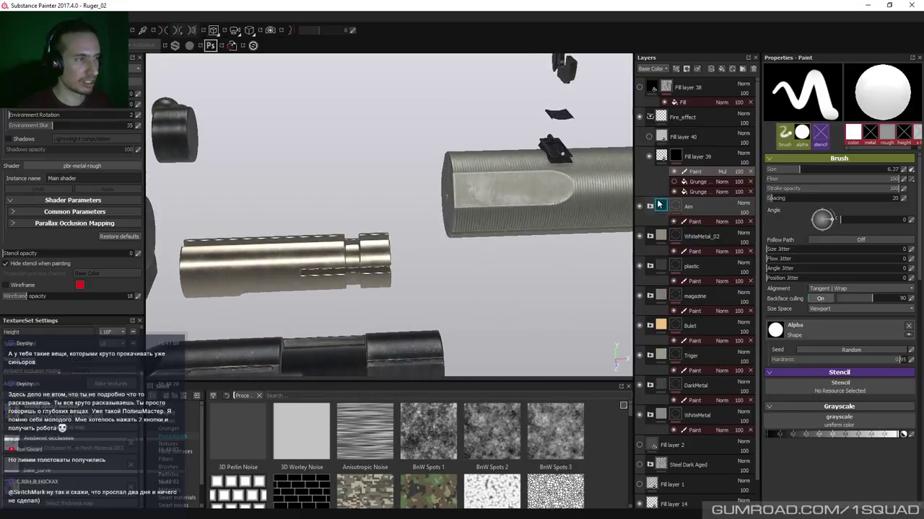
pyautogui.moveTo(439, 324)
pyautogui.keyDown('alt'); pyautogui.mouseDown()
pyautogui.moveTo(404, 305)
pyautogui.moveTo(425, 318)
pyautogui.moveTo(437, 299)
pyautogui.moveTo(399, 295)
pyautogui.moveTo(406, 282)
pyautogui.moveTo(468, 295)
pyautogui.moveTo(184, 252)
pyautogui.mouseUp(); pyautogui.keyUp('alt')
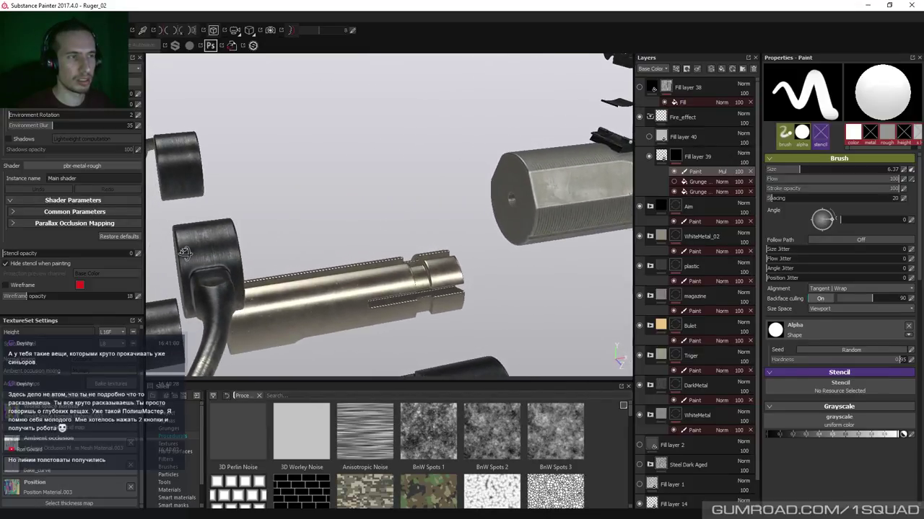
pyautogui.keyDown('alt'); pyautogui.moveTo(416, 247); pyautogui.dragTo(370, 169, button='middle'); pyautogui.keyUp('alt')
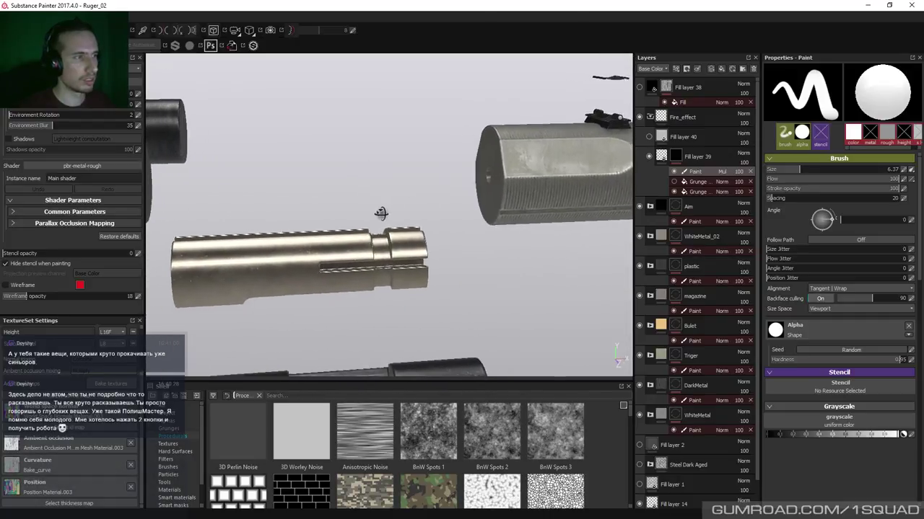
pyautogui.keyDown('alt'); pyautogui.moveTo(418, 214); pyautogui.dragTo(400, 190, button='right'); pyautogui.keyUp('alt')
pyautogui.moveTo(401, 190)
pyautogui.keyDown('alt'); pyautogui.mouseDown()
pyautogui.moveTo(398, 200)
pyautogui.moveTo(426, 208)
pyautogui.moveTo(435, 227)
pyautogui.moveTo(422, 210)
pyautogui.moveTo(457, 225)
pyautogui.mouseUp(); pyautogui.keyUp('alt')
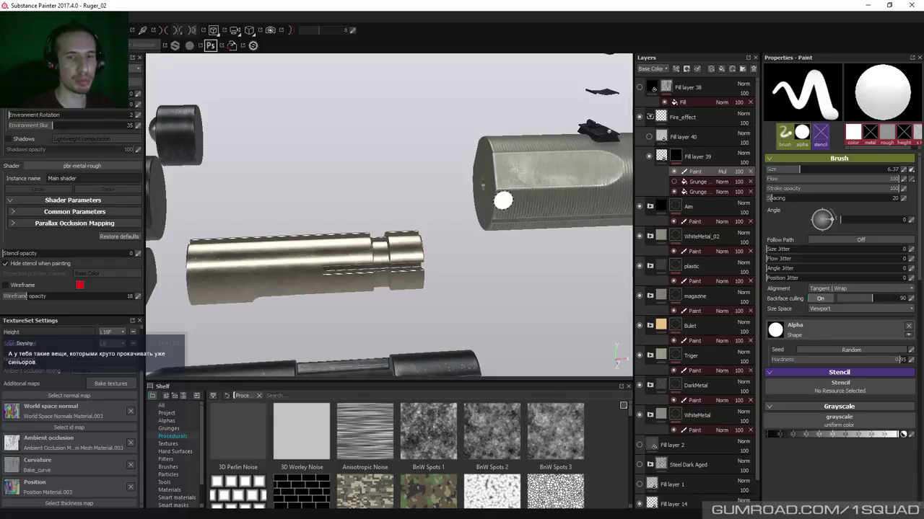
pyautogui.moveTo(504, 177)
pyautogui.keyDown('alt'); pyautogui.mouseDown()
pyautogui.moveTo(518, 177)
pyautogui.moveTo(508, 175)
pyautogui.mouseUp(); pyautogui.keyUp('alt')
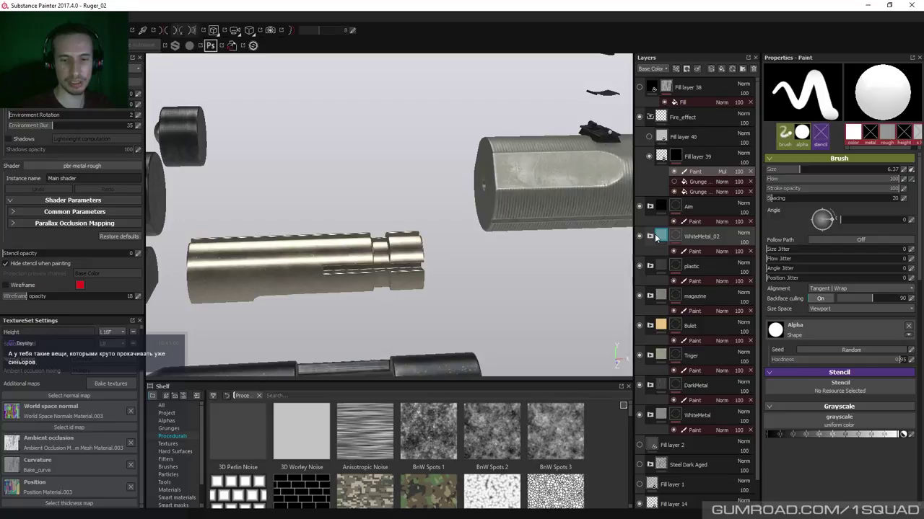
pyautogui.moveTo(657, 237)
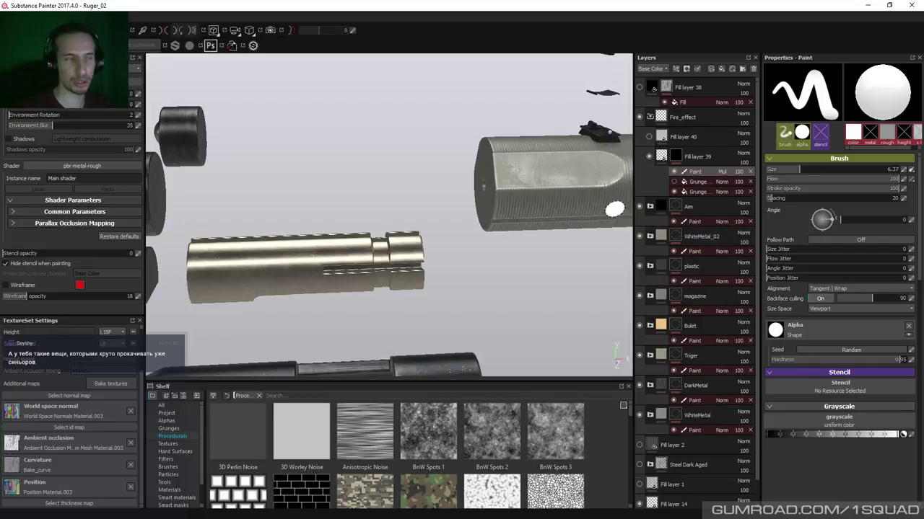
pyautogui.moveTo(398, 209)
pyautogui.keyDown('alt'); pyautogui.mouseDown()
pyautogui.moveTo(353, 206)
pyautogui.moveTo(458, 142)
pyautogui.moveTo(404, 188)
pyautogui.moveTo(426, 196)
pyautogui.moveTo(413, 181)
pyautogui.moveTo(427, 181)
pyautogui.moveTo(423, 190)
pyautogui.mouseUp(); pyautogui.keyUp('alt')
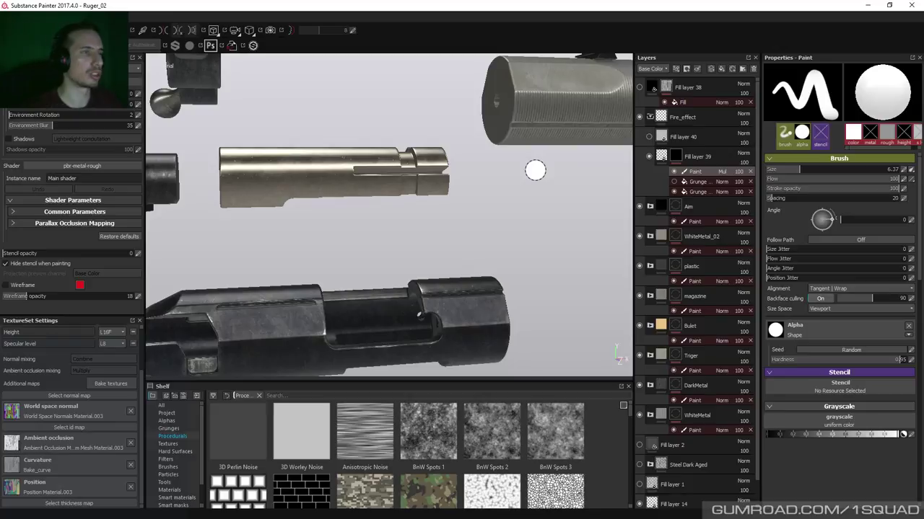
# Add an anchor point to Fill layer 39's mask and rename it Effect_Mask
pyautogui.keyDown('alt'); pyautogui.click(676, 155); pyautogui.keyUp('alt')
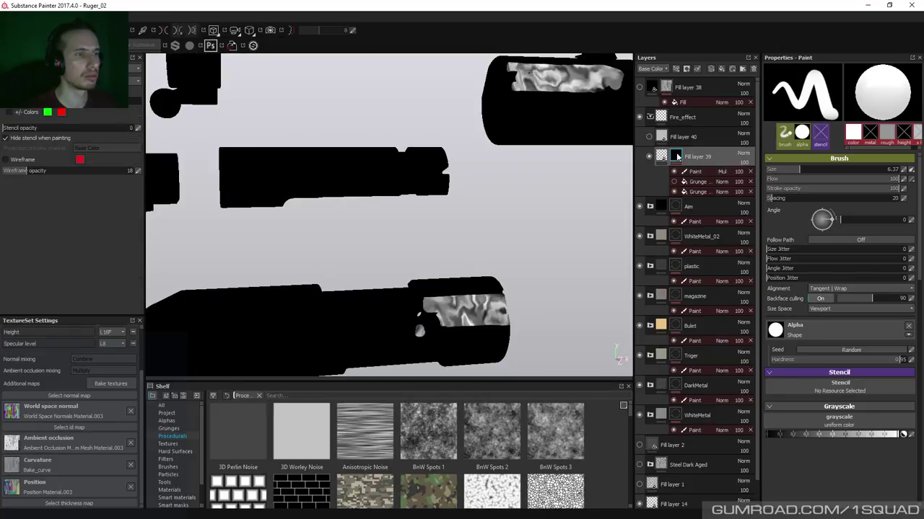
pyautogui.rightClick(677, 157)
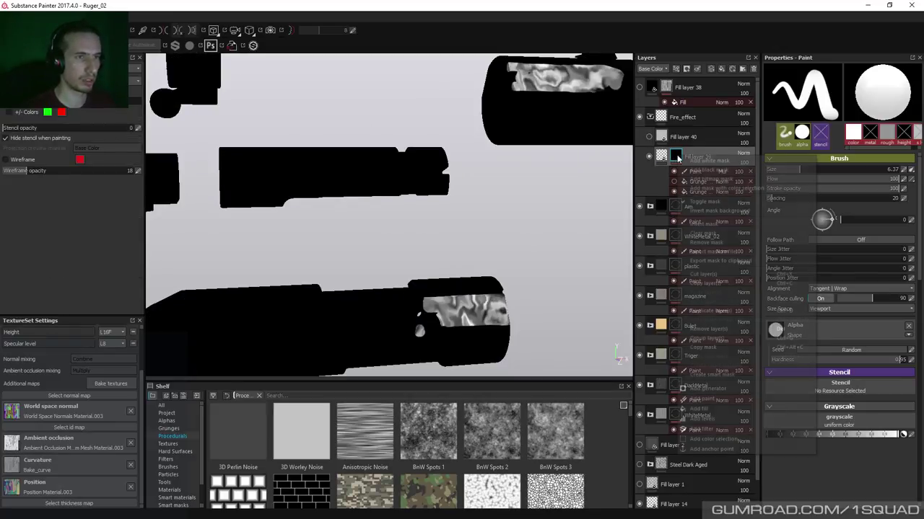
pyautogui.click(706, 450)
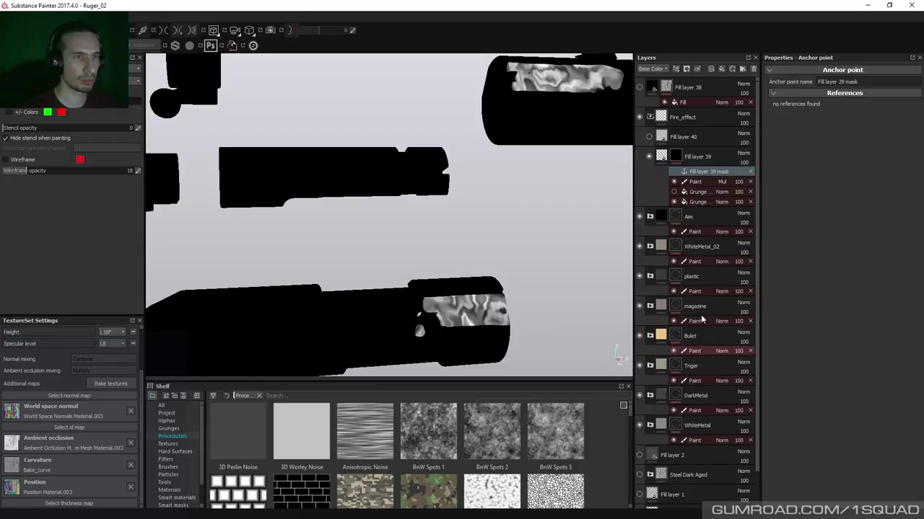
pyautogui.doubleClick(699, 173)
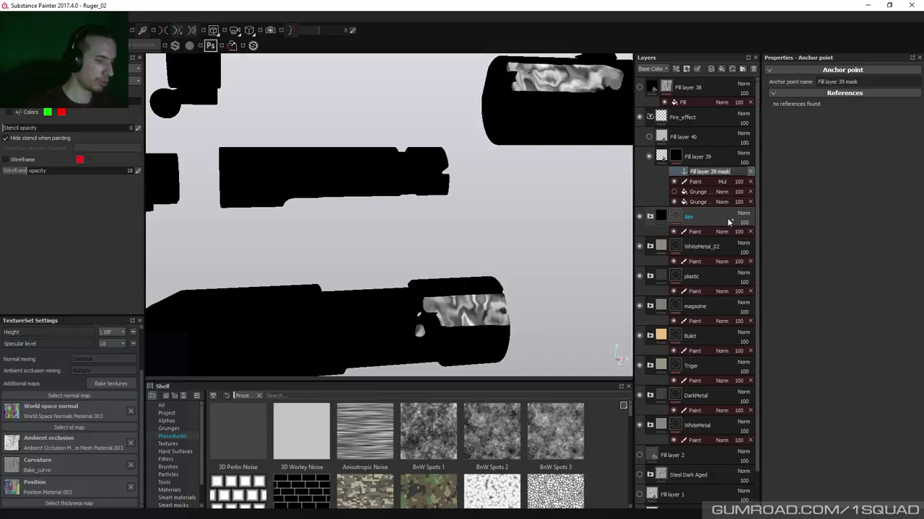
pyautogui.press('BackSpace')
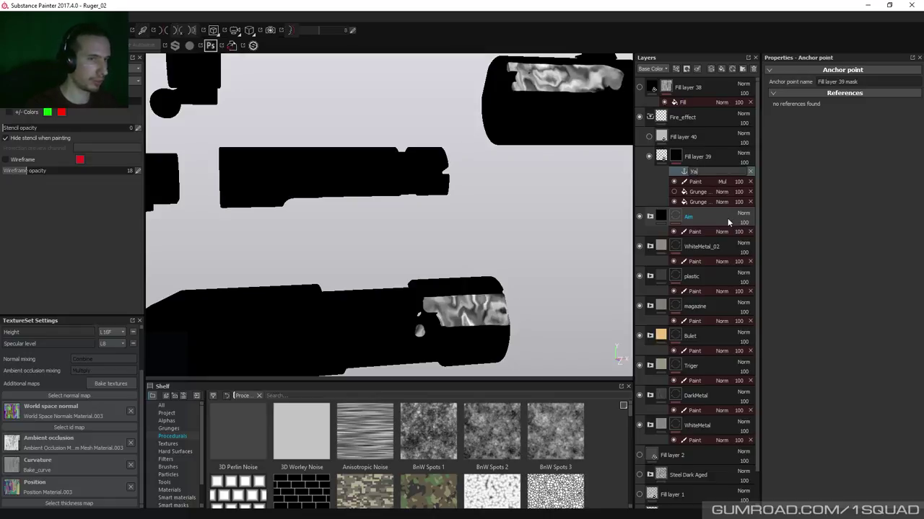
pyautogui.write('Effect(Mask')
pyautogui.press('Return')
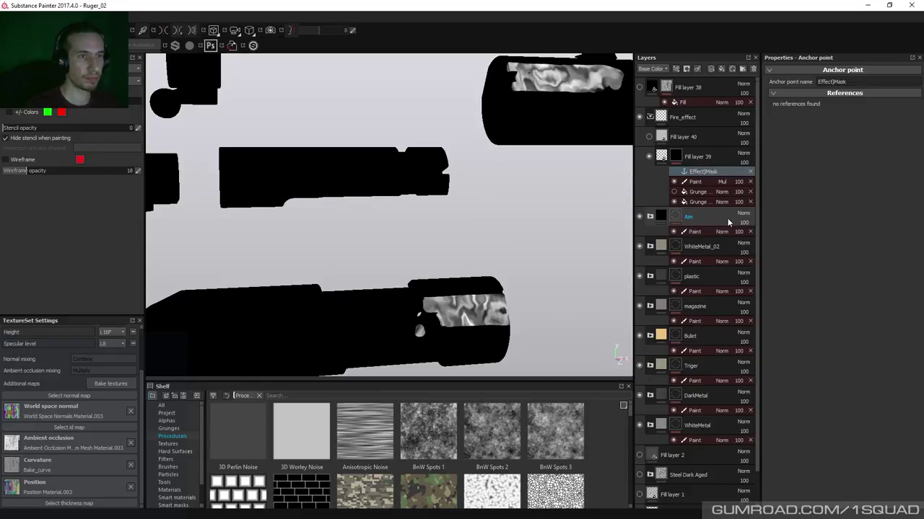
pyautogui.doubleClick(704, 172)
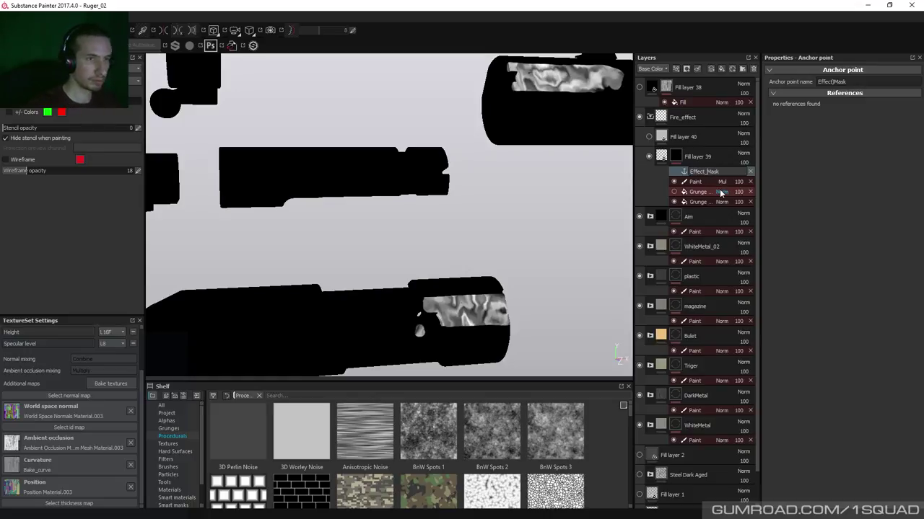
# Hide the first Grunge fill in Fill layer 39's mask and reselect the paint effect
pyautogui.click(708, 183)
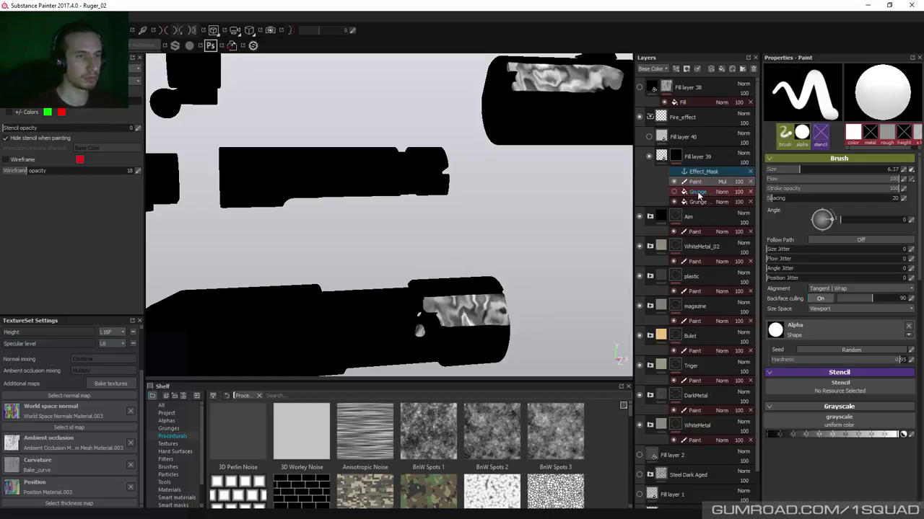
pyautogui.click(685, 193)
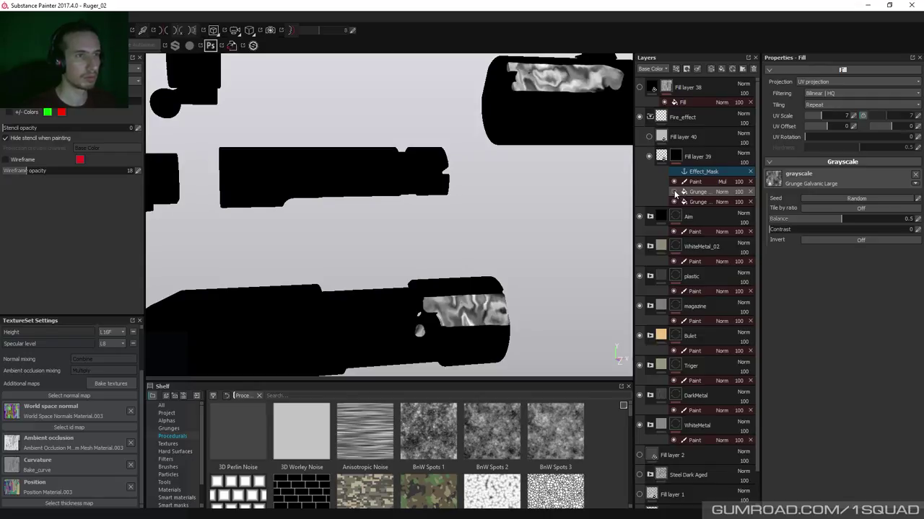
pyautogui.click(674, 193)
pyautogui.click(695, 182)
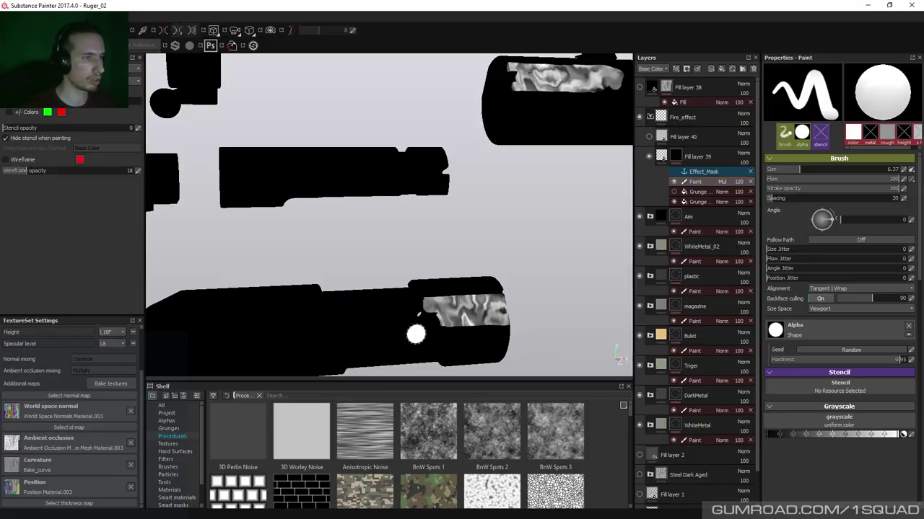
pyautogui.keyDown('alt'); pyautogui.moveTo(416, 335); pyautogui.dragTo(418, 329); pyautogui.keyUp('alt')
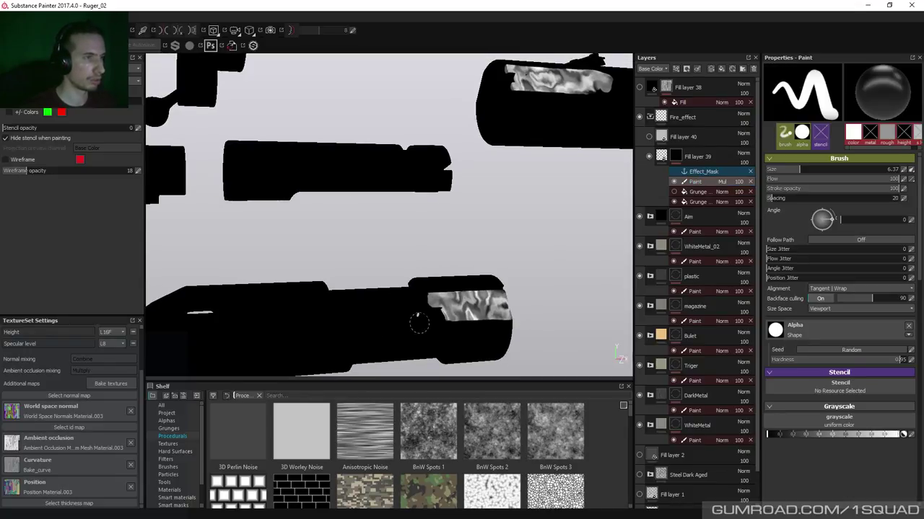
pyautogui.keyDown('alt'); pyautogui.moveTo(474, 212); pyautogui.dragTo(505, 185); pyautogui.keyUp('alt')
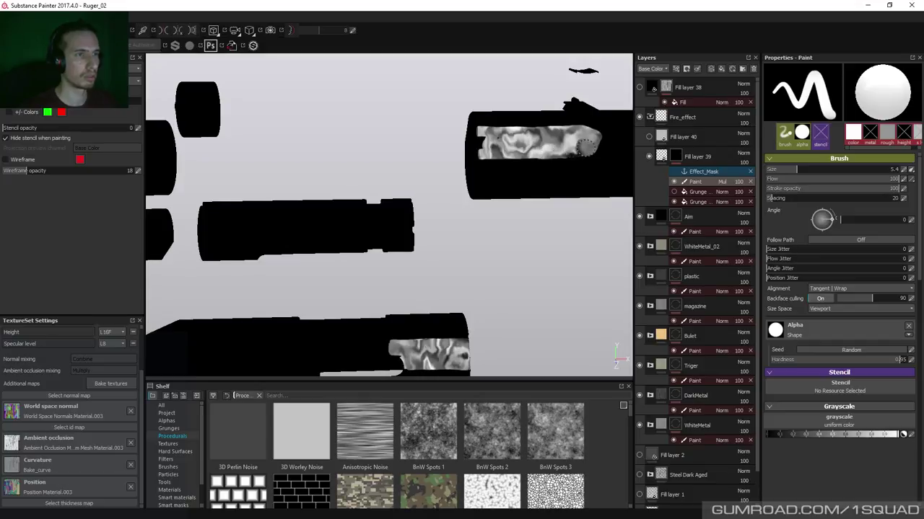
pyautogui.keyDown('alt'); pyautogui.moveTo(486, 147); pyautogui.dragTo(523, 151); pyautogui.keyUp('alt')
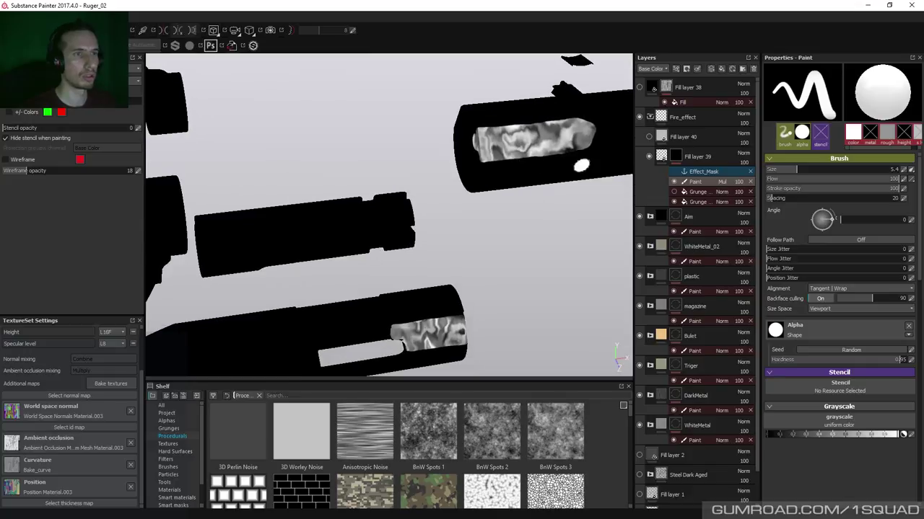
pyautogui.click(679, 135)
# Wrap Fill layer 40 in a new folder named Grad_Map
pyautogui.hotkey('ctrl', 'g')
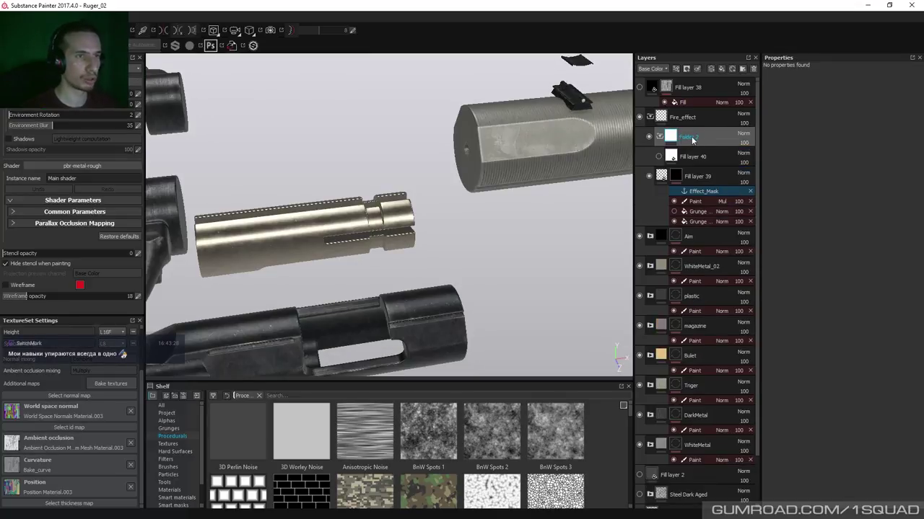
pyautogui.write('Gra')
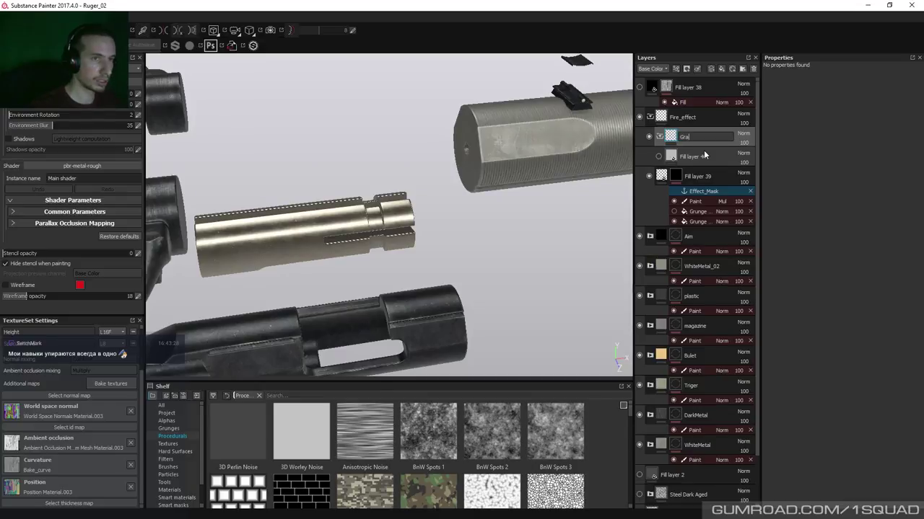
pyautogui.write('d')
pyautogui.press('Return')
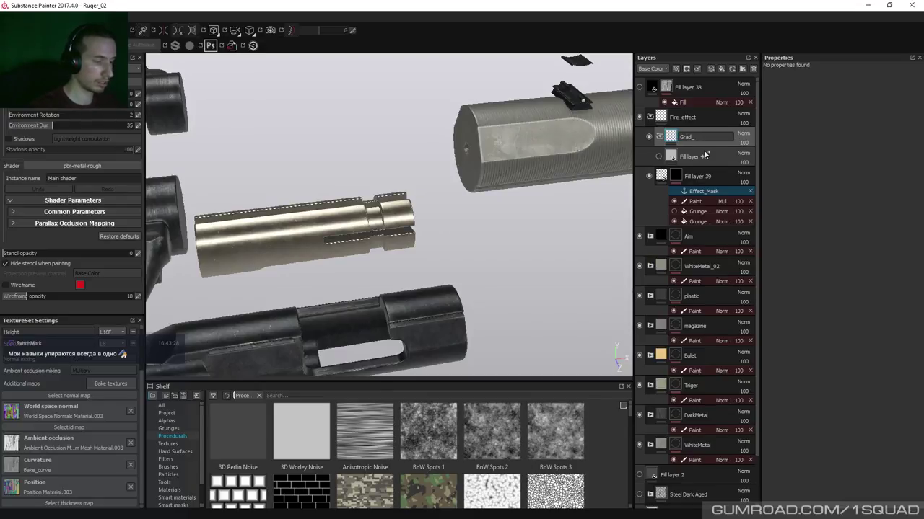
pyautogui.write('_Ma')
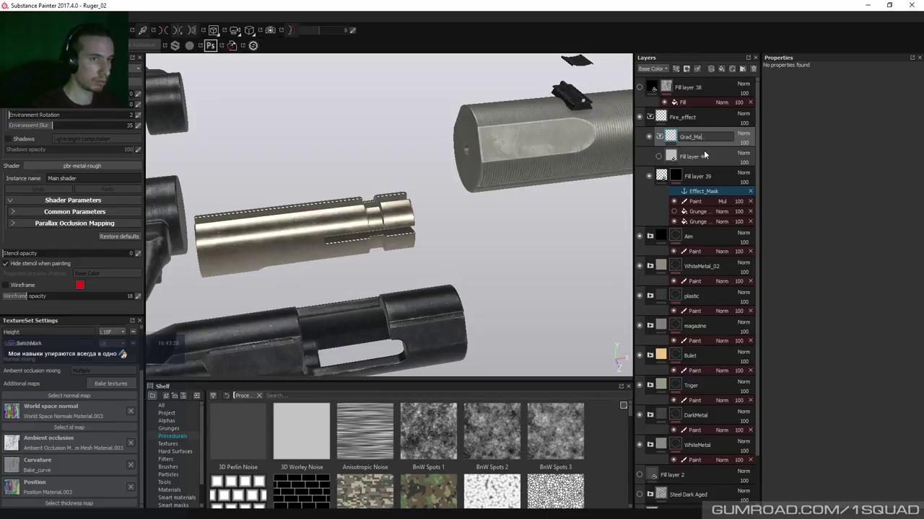
pyautogui.write('p')
pyautogui.press('Return')
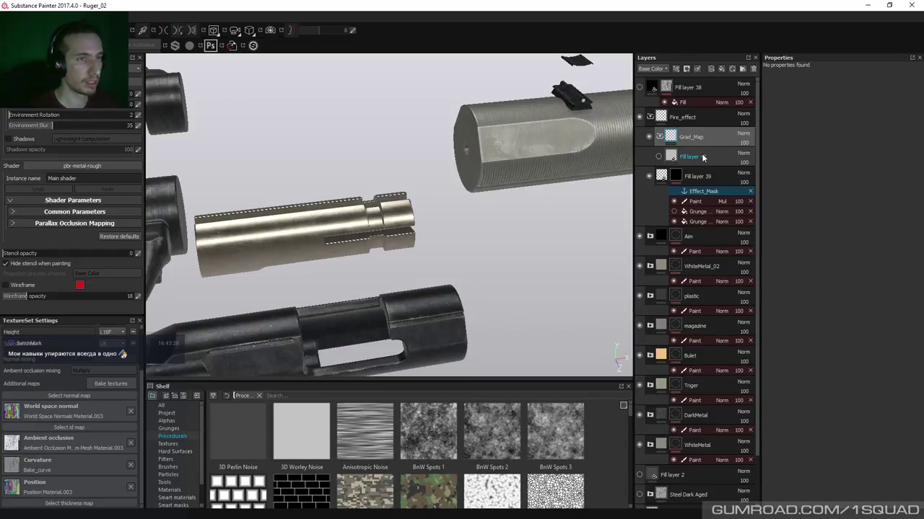
pyautogui.doubleClick(690, 157)
# Limit Fill layer 40 to colour and roughness channels with a light blue base colour
pyautogui.click(808, 172)
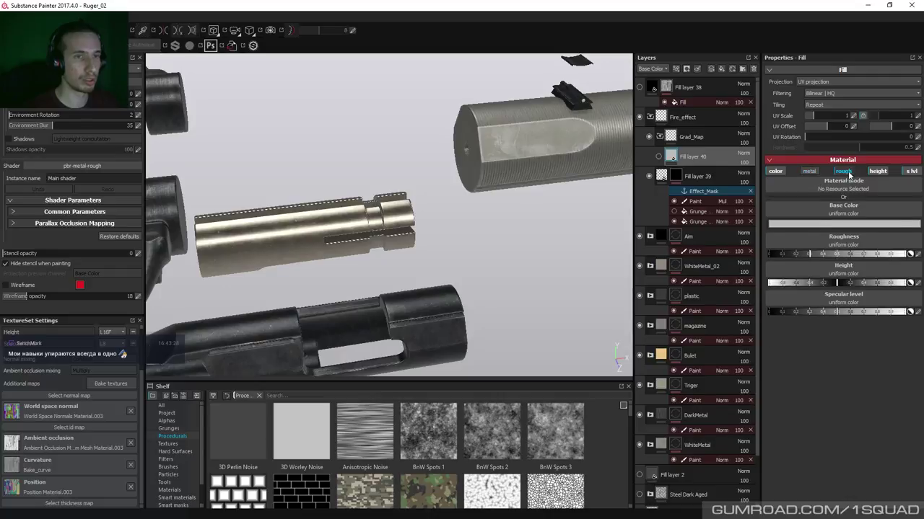
pyautogui.click(842, 172)
pyautogui.click(874, 171)
pyautogui.click(911, 172)
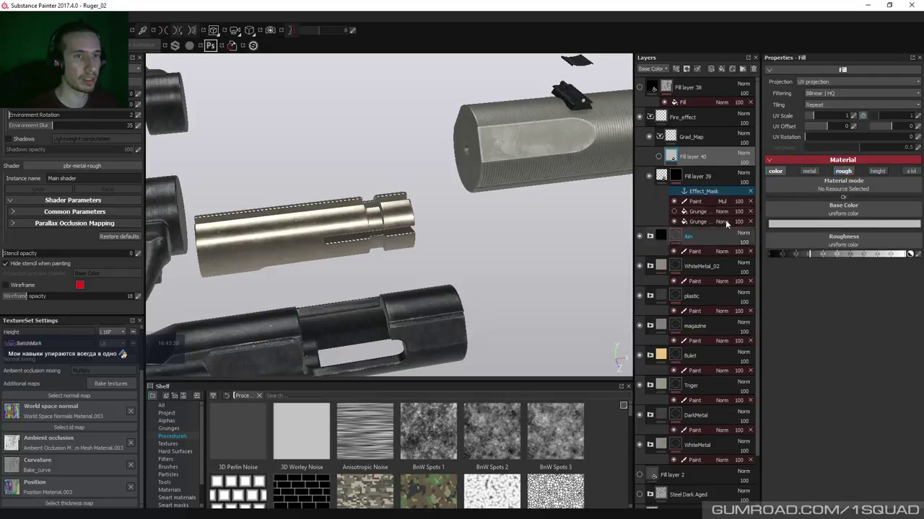
pyautogui.click(831, 172)
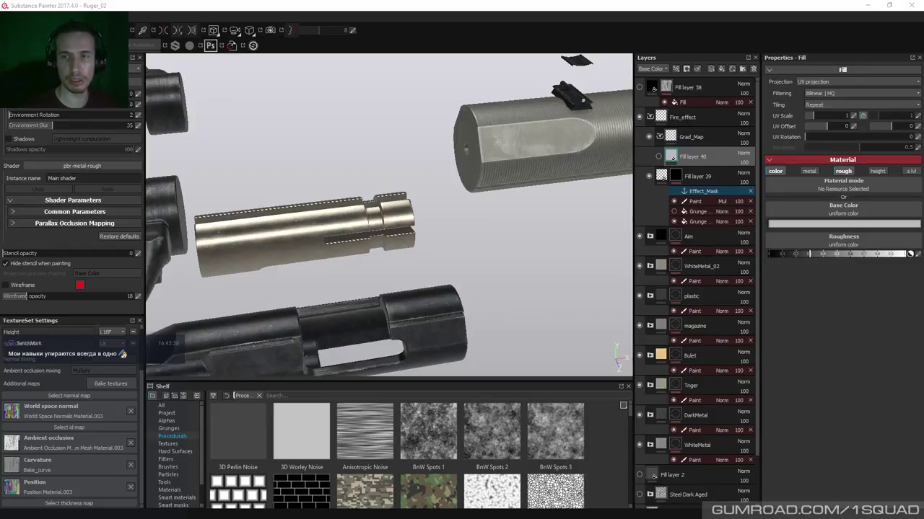
pyautogui.click(815, 225)
pyautogui.click(805, 179)
pyautogui.click(805, 198)
pyautogui.moveTo(805, 198); pyautogui.dragTo(806, 189)
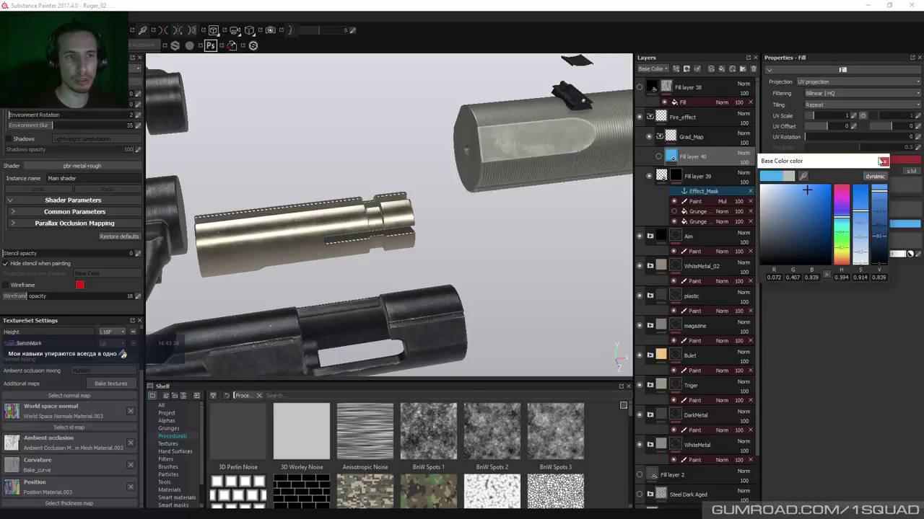
pyautogui.click(883, 161)
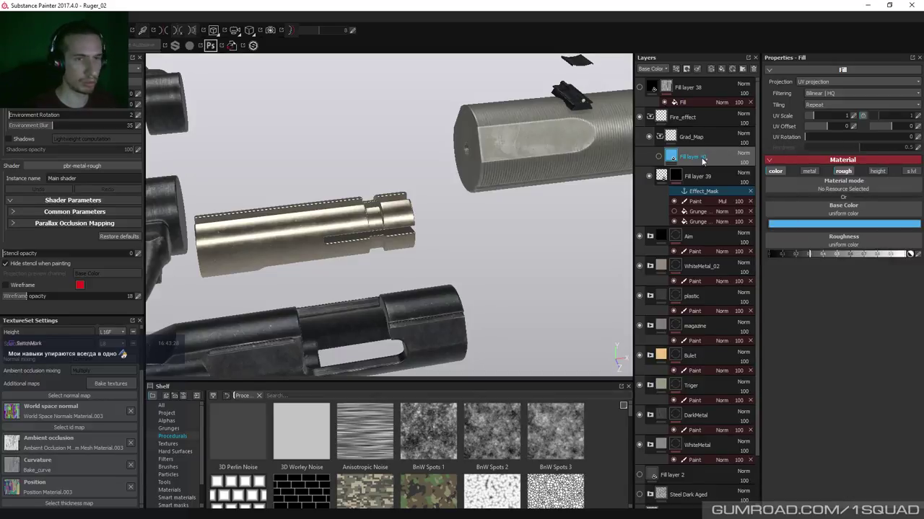
# Duplicate Fill layer 40 and give copy 1 a deeper blue base colour
pyautogui.hotkey('ctrl', 'd')
pyautogui.click(842, 223)
pyautogui.moveTo(815, 194); pyautogui.dragTo(826, 201)
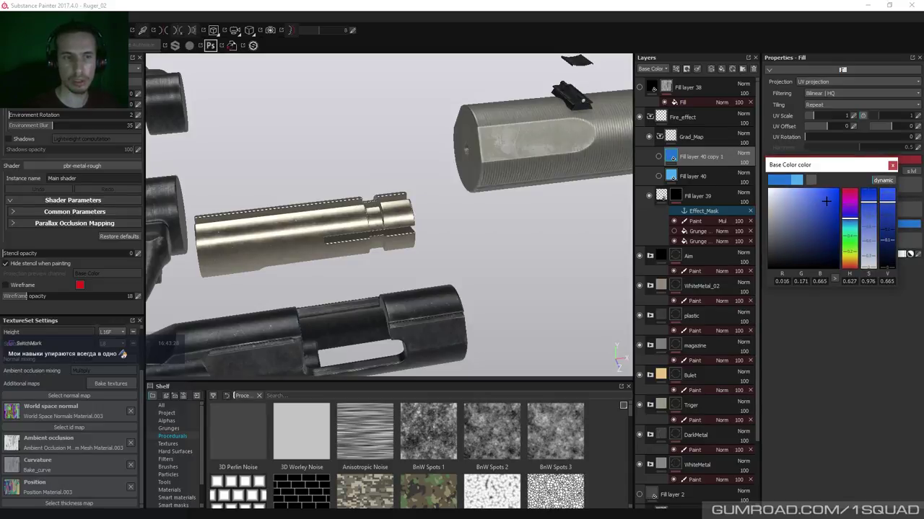
pyautogui.click(892, 166)
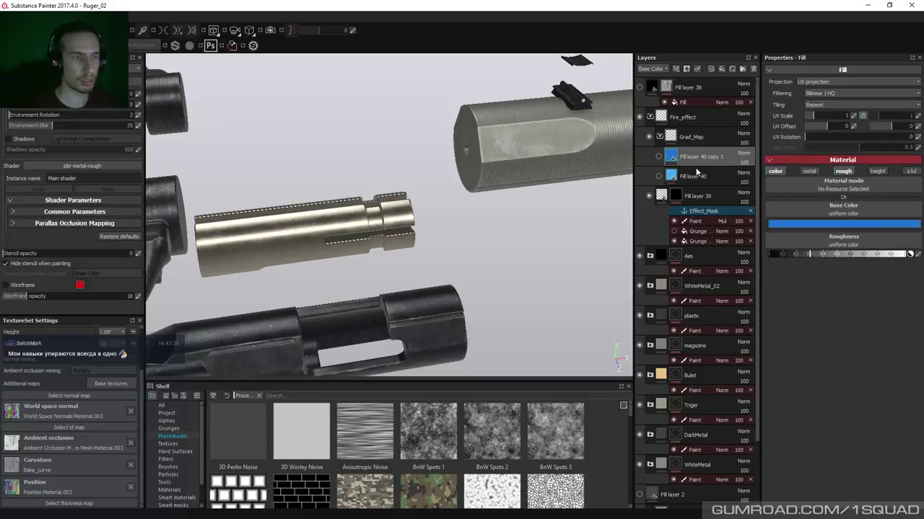
# Duplicate the layer as copy 2 and colour it purple
pyautogui.hotkey('ctrl', 'd')
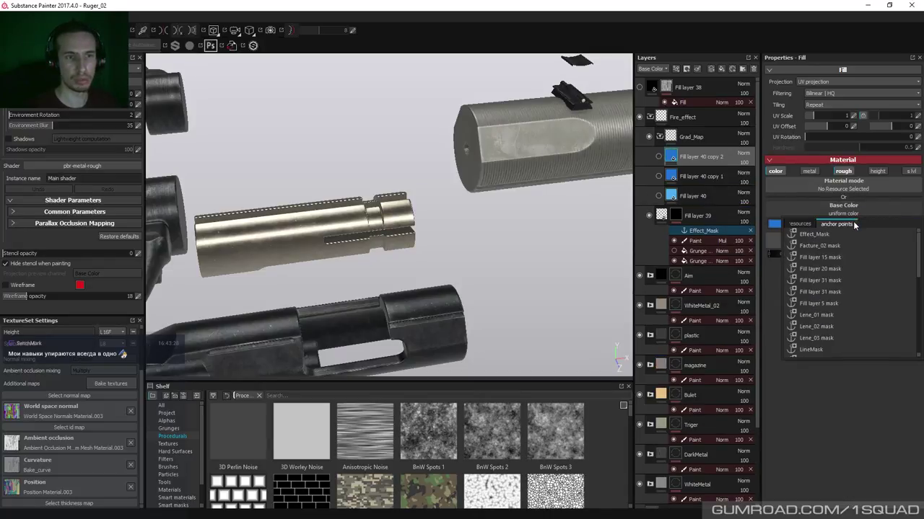
pyautogui.click(863, 223)
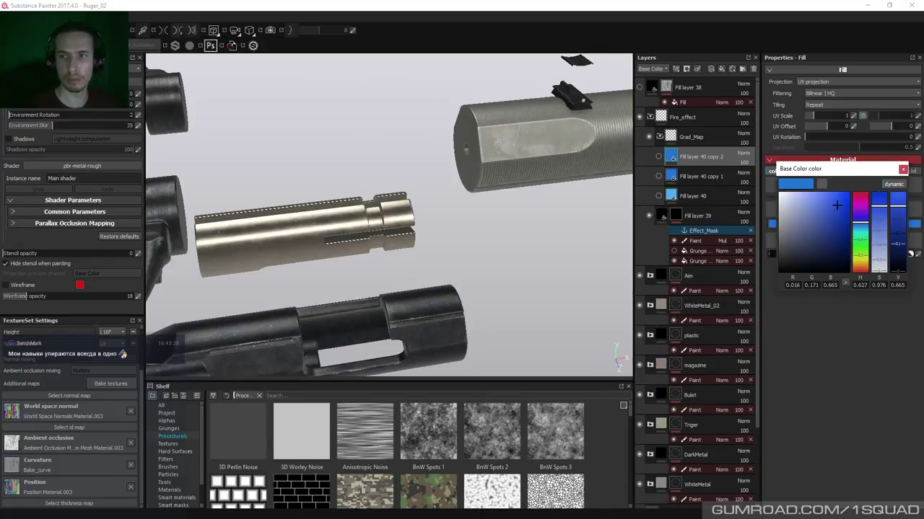
pyautogui.moveTo(860, 196); pyautogui.dragTo(860, 208)
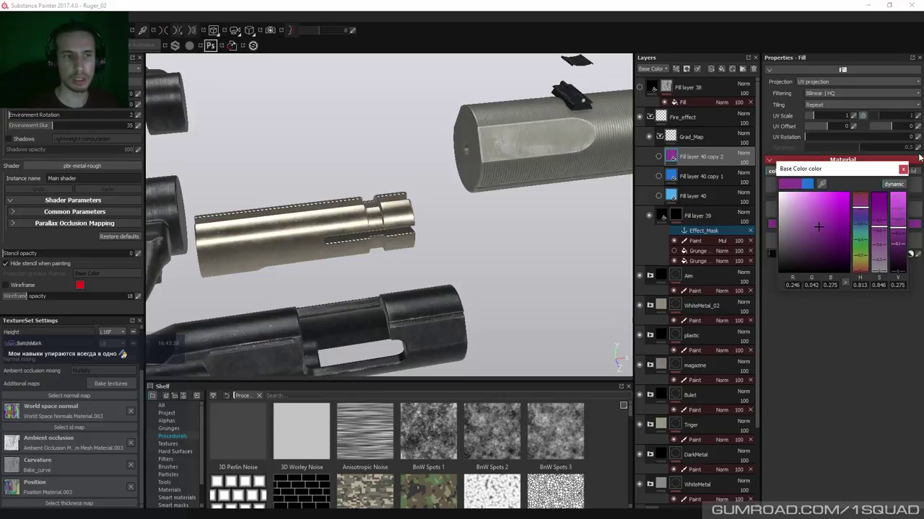
pyautogui.click(903, 169)
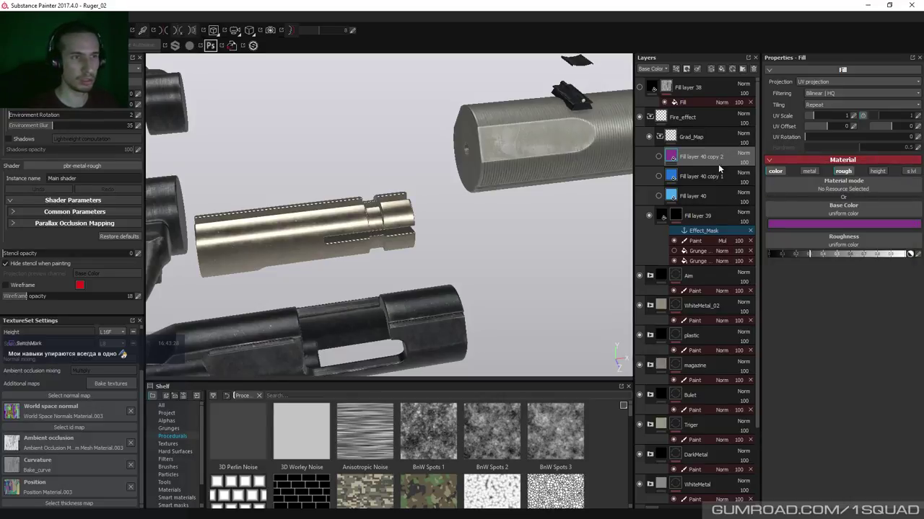
# Duplicate again as copy 3 and colour it a reddish orange
pyautogui.hotkey('ctrl', 'd')
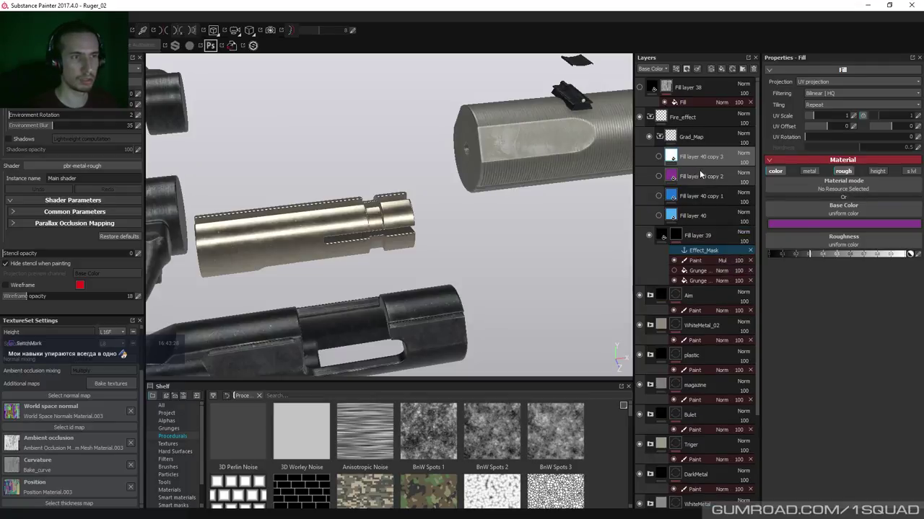
pyautogui.click(813, 224)
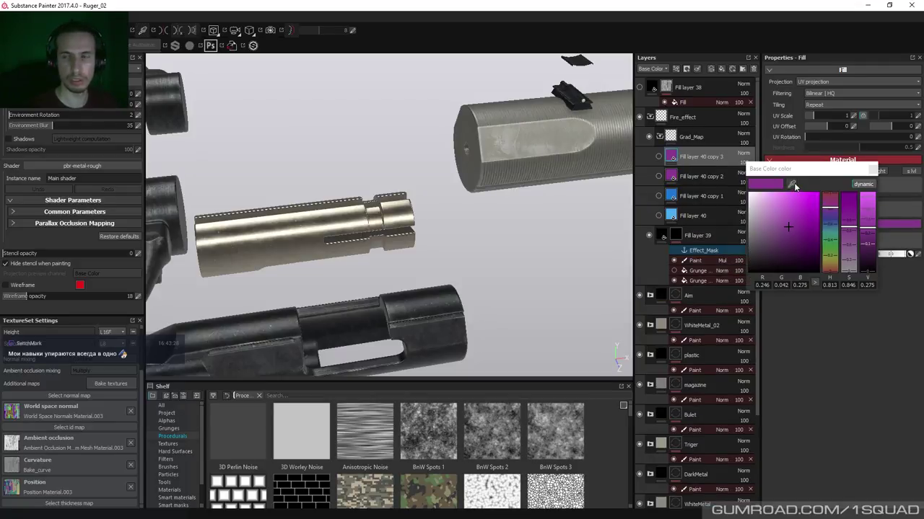
pyautogui.click(792, 184)
pyautogui.moveTo(792, 207); pyautogui.dragTo(793, 206)
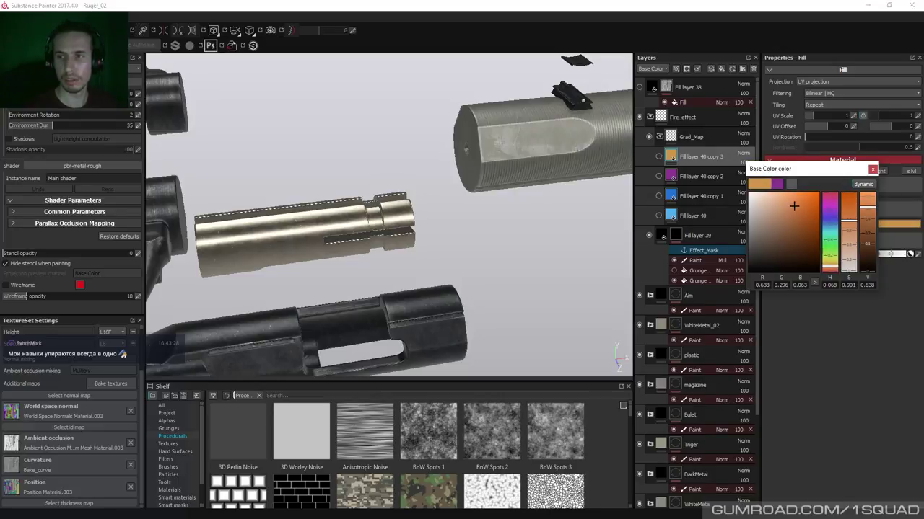
pyautogui.moveTo(794, 206); pyautogui.dragTo(792, 210)
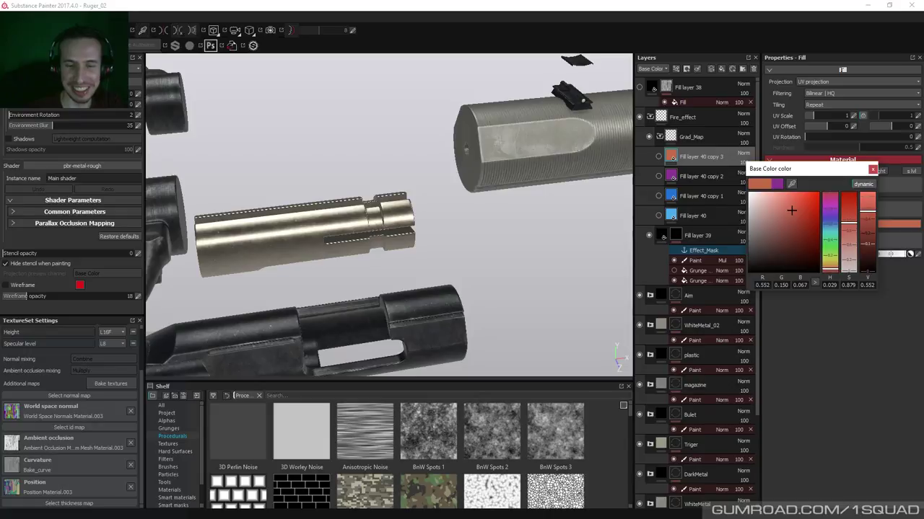
pyautogui.click(526, 395)
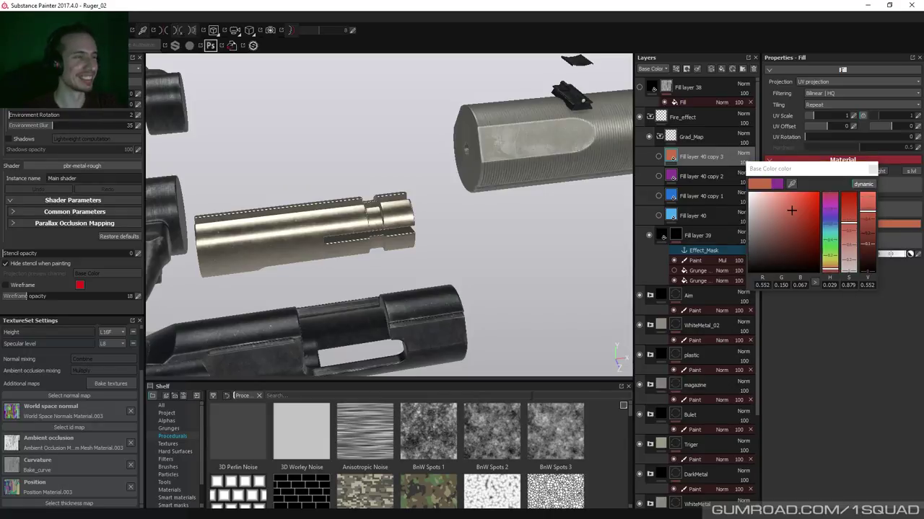
# Compare Fill layer 40 on and off, then give it a black mask
pyautogui.click(873, 169)
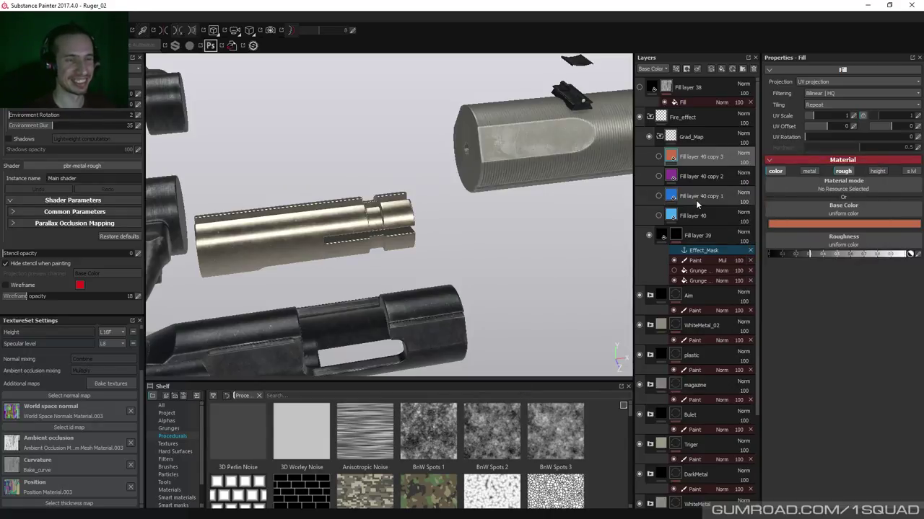
pyautogui.click(709, 217)
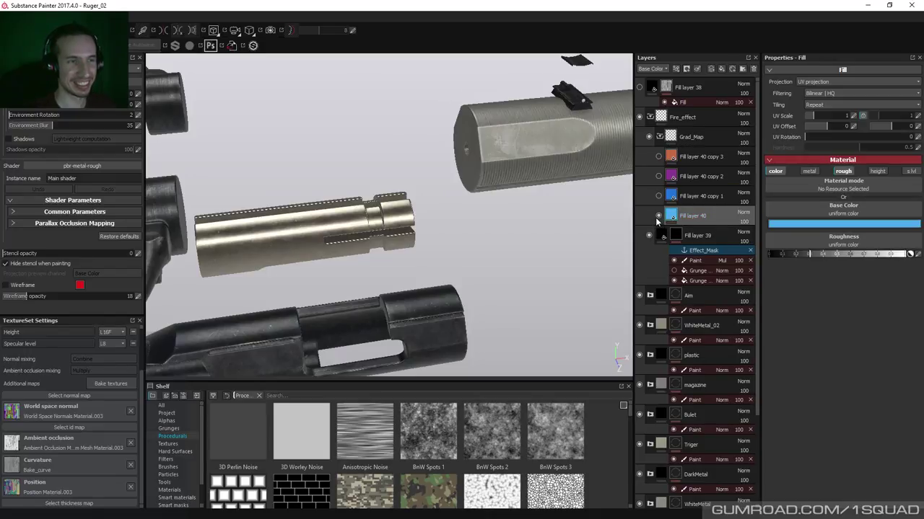
pyautogui.click(657, 216)
pyautogui.click(657, 217)
pyautogui.click(657, 217)
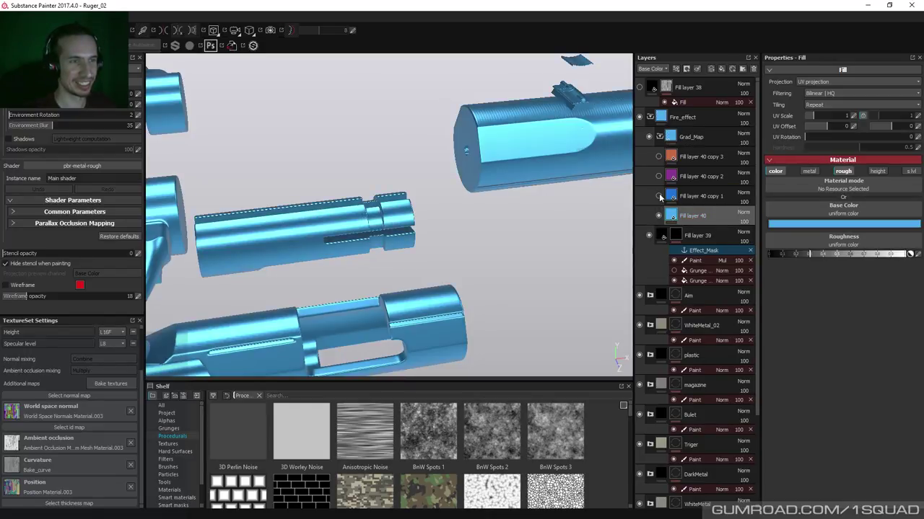
pyautogui.keyDown('alt'); pyautogui.moveTo(443, 182); pyautogui.dragTo(435, 181); pyautogui.keyUp('alt')
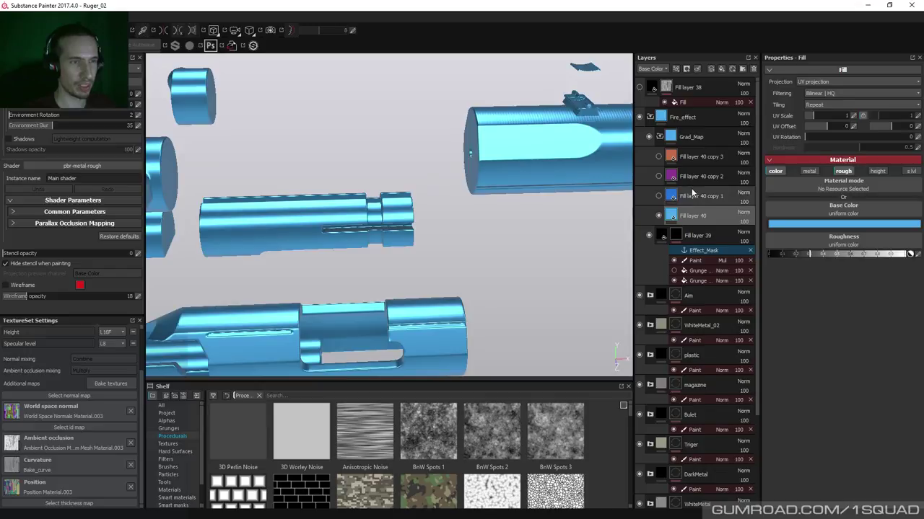
pyautogui.rightClick(697, 215)
pyautogui.moveTo(546, 180); pyautogui.dragTo(532, 186, button='middle')
pyautogui.rightClick(691, 218)
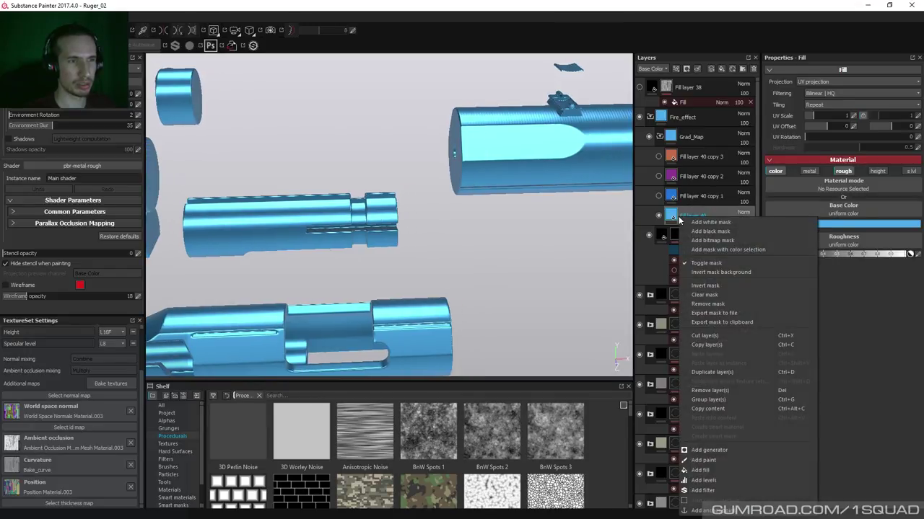
pyautogui.click(718, 232)
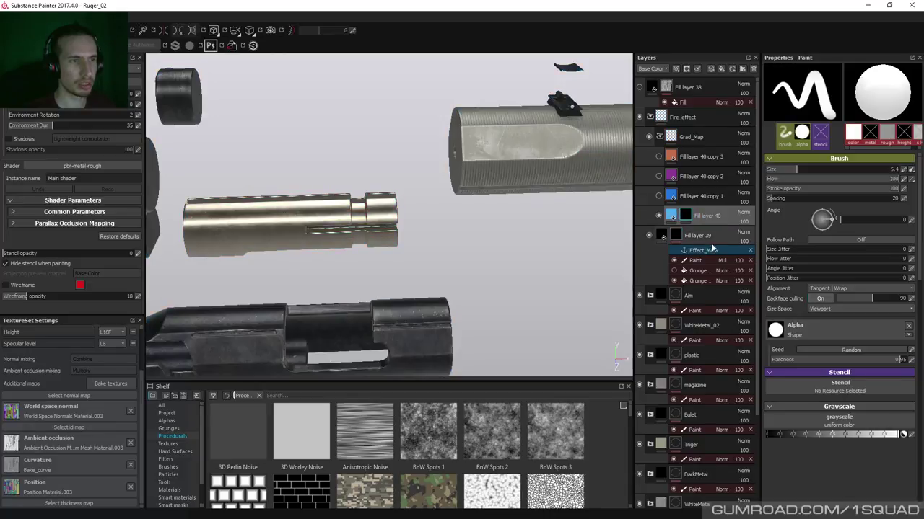
# Add a fill to Fill layer 40's mask using the Effect_Mask anchor with Default background color alpha
pyautogui.keyDown('alt'); pyautogui.click(676, 236); pyautogui.keyUp('alt')
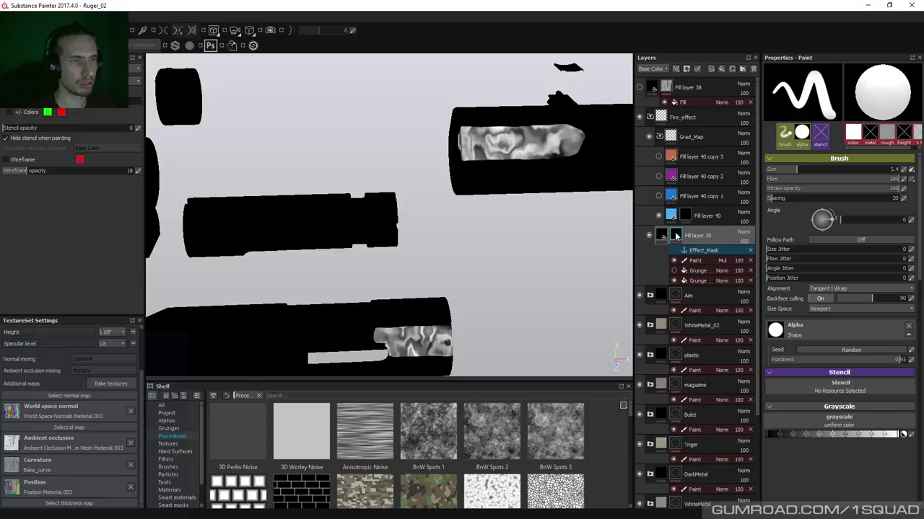
pyautogui.click(690, 217)
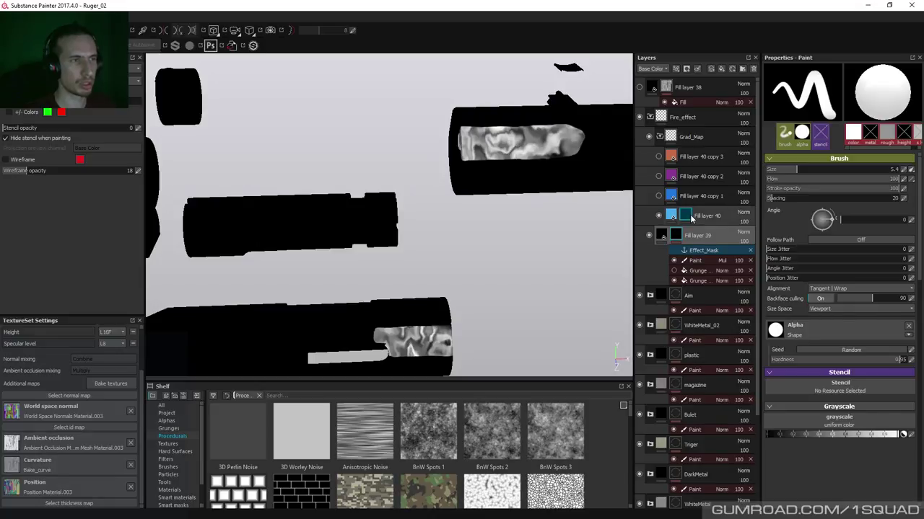
pyautogui.rightClick(692, 218)
pyautogui.click(712, 468)
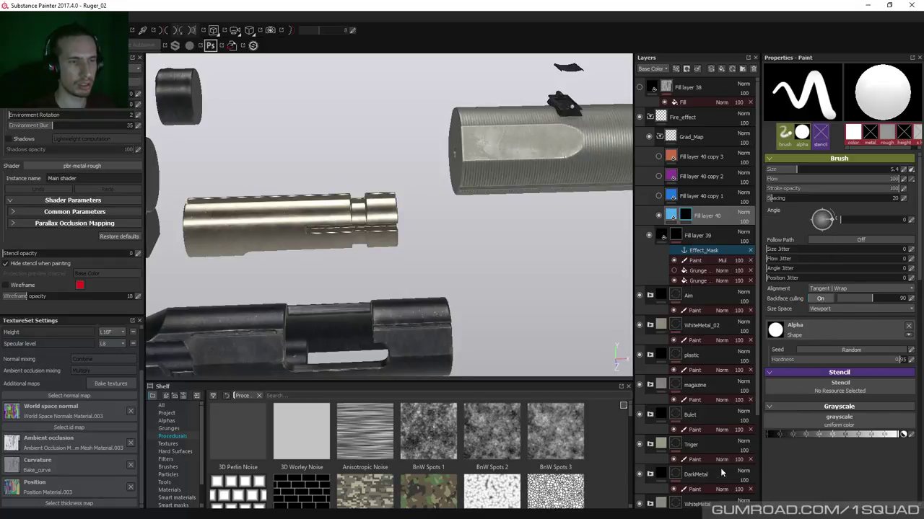
pyautogui.click(823, 177)
pyautogui.click(836, 182)
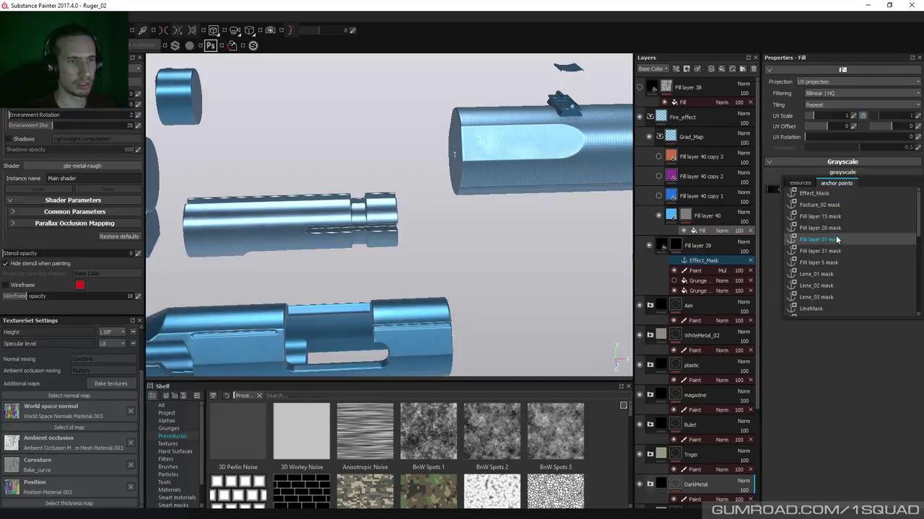
pyautogui.click(822, 195)
pyautogui.click(883, 198)
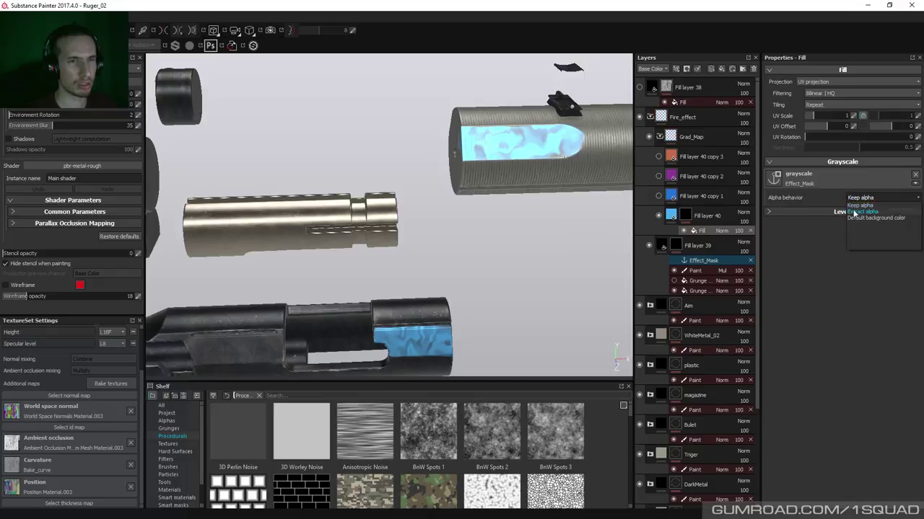
pyautogui.click(858, 213)
pyautogui.click(857, 214)
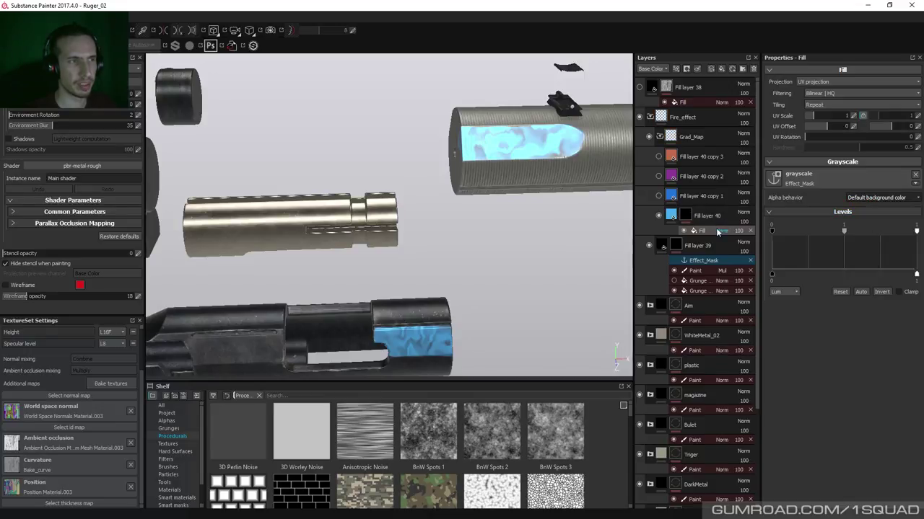
pyautogui.click(675, 245)
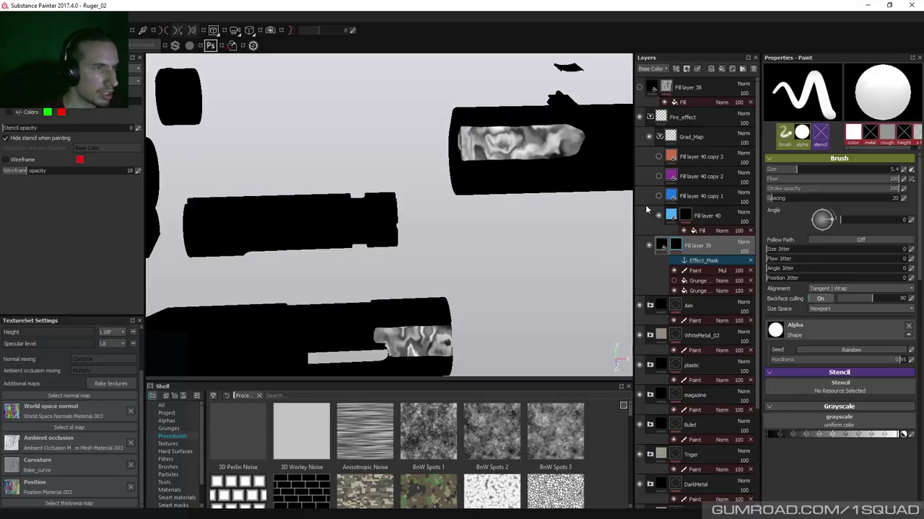
# Add Levels to Fill layer 39's mask below Effect_Mask and raise its low input to 0.174
pyautogui.rightClick(682, 246)
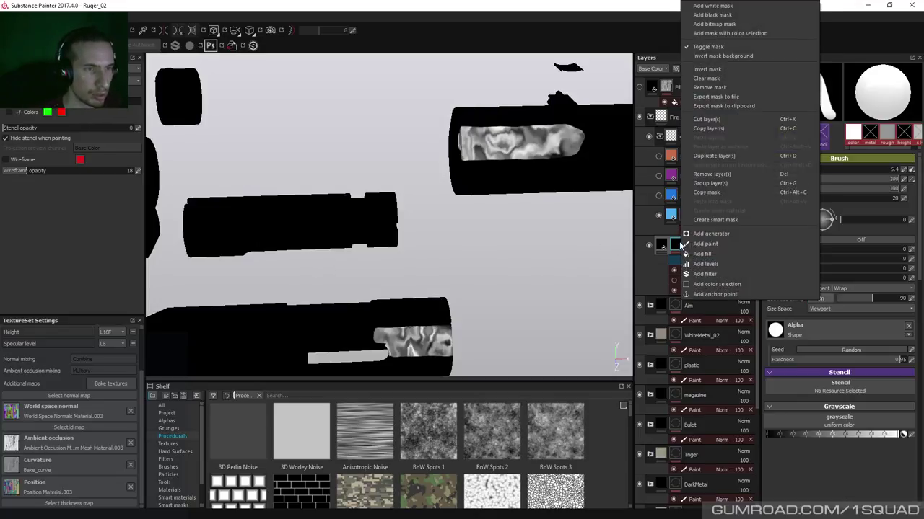
pyautogui.click(713, 267)
pyautogui.moveTo(713, 269); pyautogui.dragTo(712, 258)
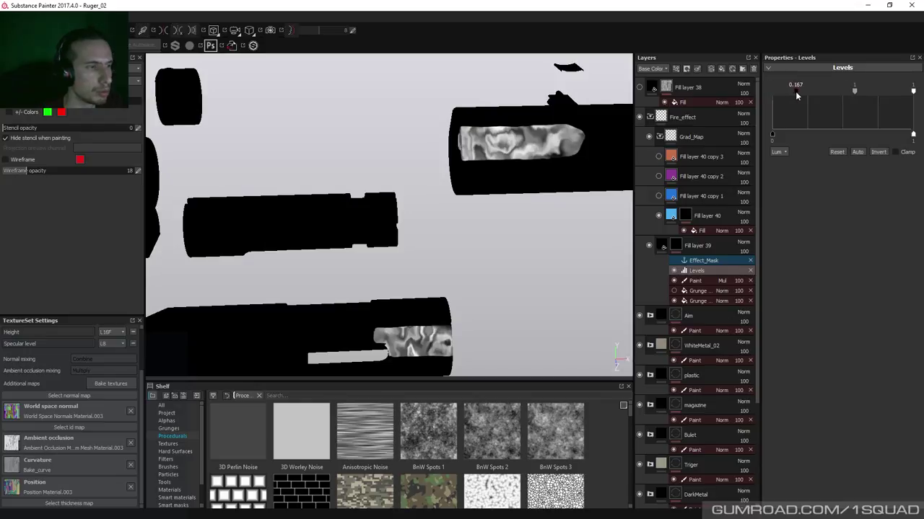
pyautogui.moveTo(796, 92); pyautogui.dragTo(798, 92)
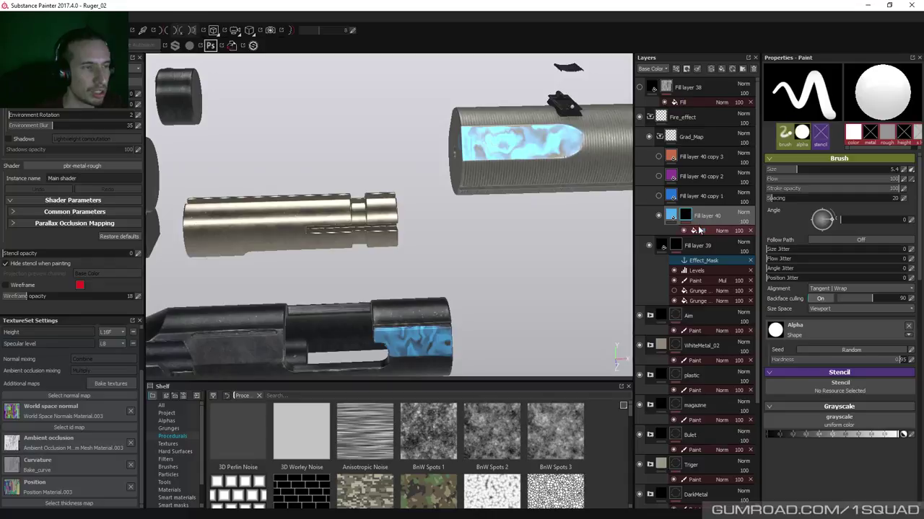
# Set the Levels white point on Fill layer 40's anchored mask fill to 0.25
pyautogui.click(697, 231)
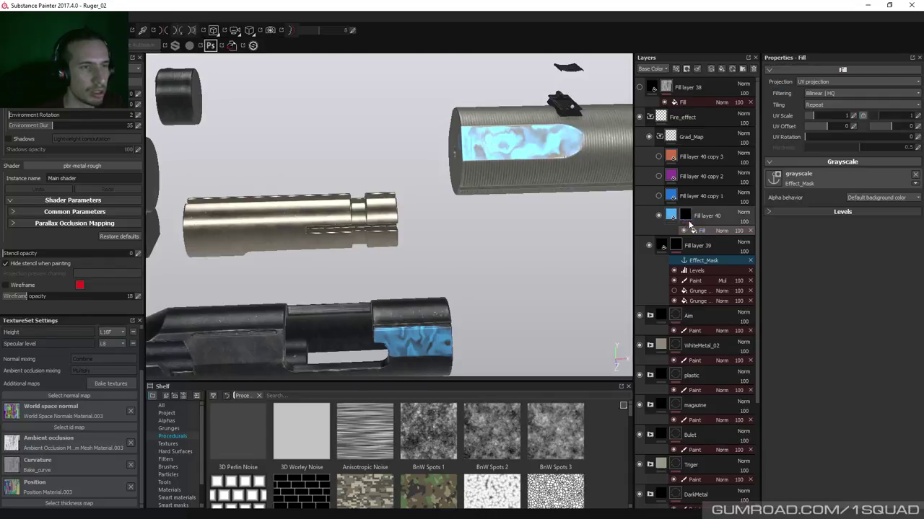
pyautogui.click(686, 216)
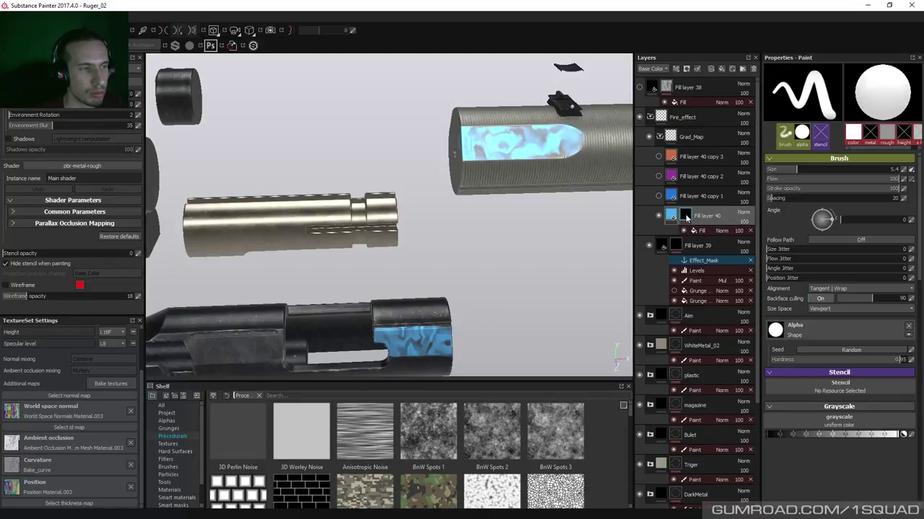
pyautogui.click(699, 230)
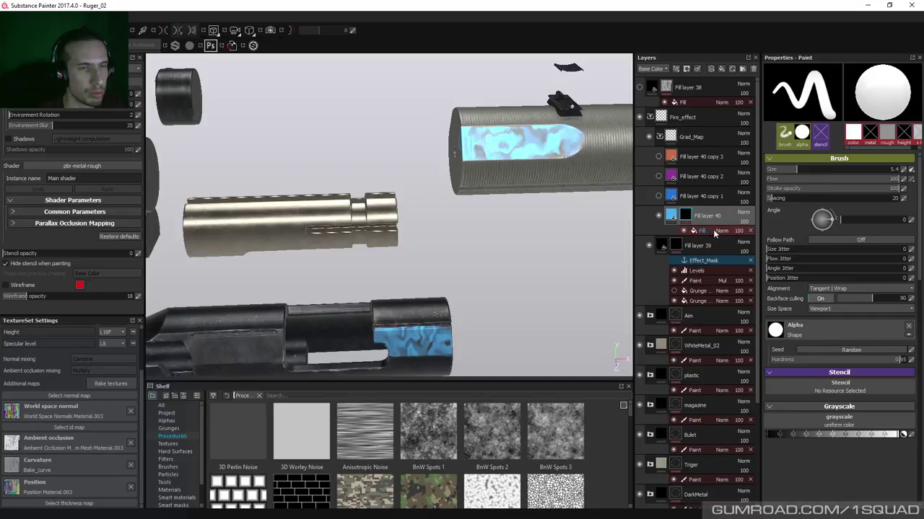
pyautogui.click(853, 213)
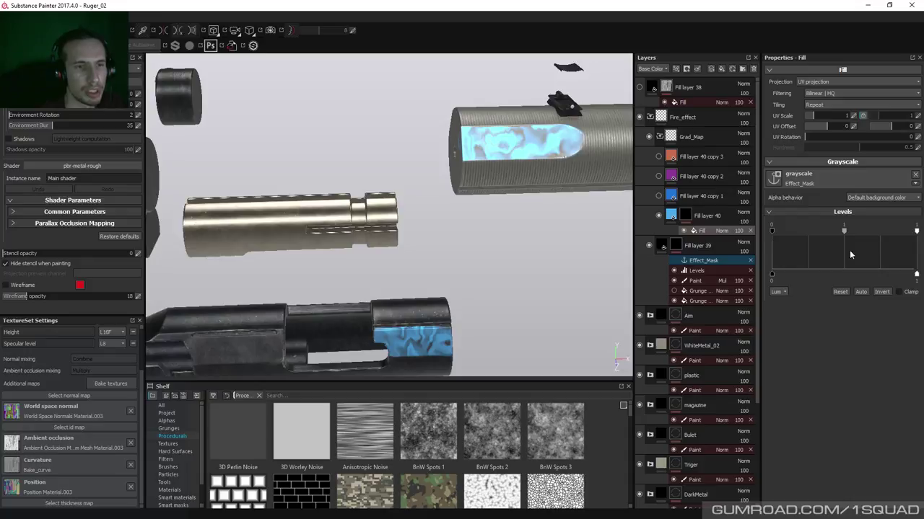
pyautogui.moveTo(917, 231); pyautogui.dragTo(808, 232)
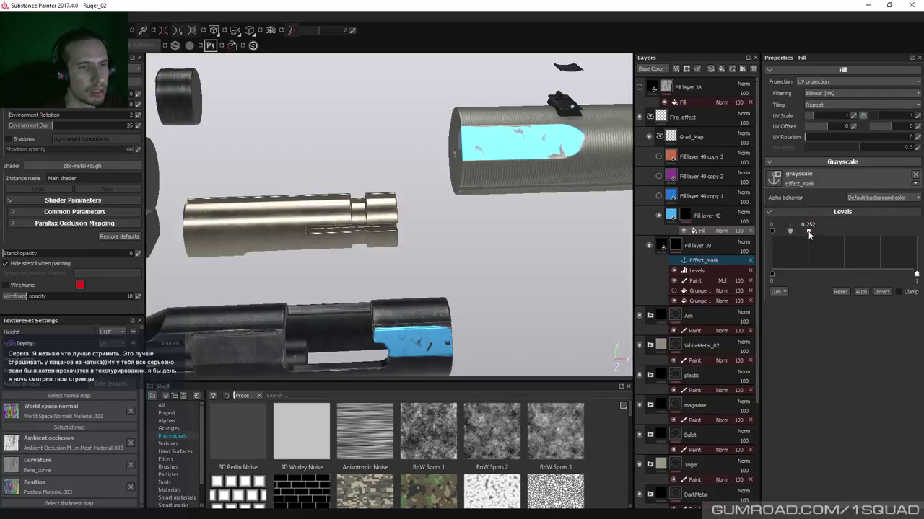
pyautogui.doubleClick(807, 231)
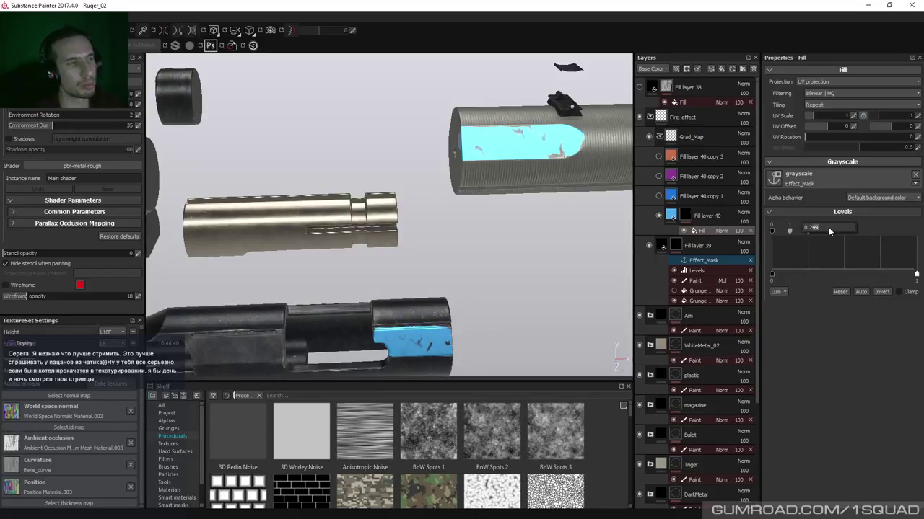
pyautogui.write('0.25')
pyautogui.press('Return')
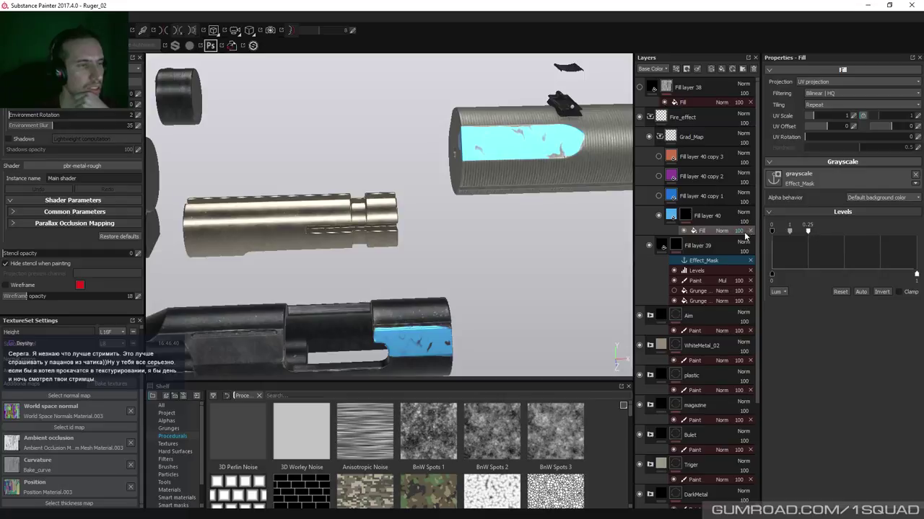
pyautogui.click(694, 136)
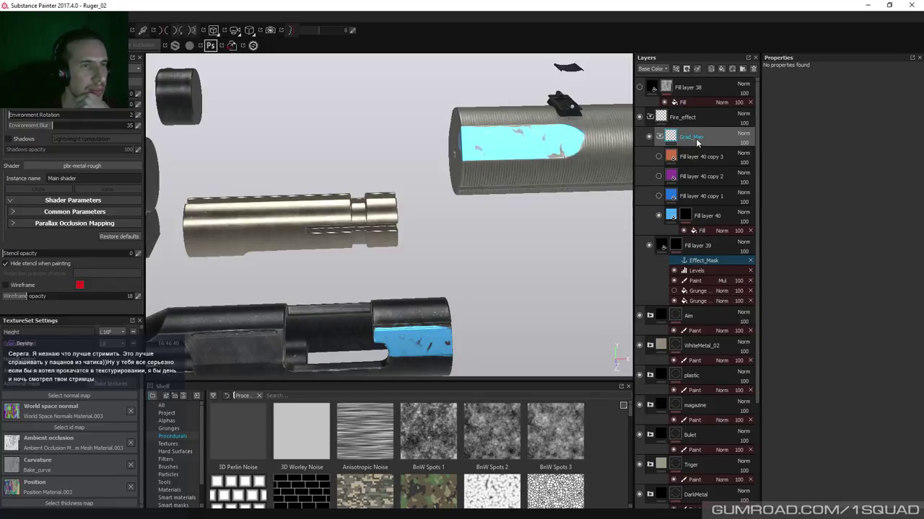
# Give Grad_Map a black mask filled from the Effect_Mask anchor, alpha set to Default background color
pyautogui.rightClick(696, 140)
pyautogui.click(728, 152)
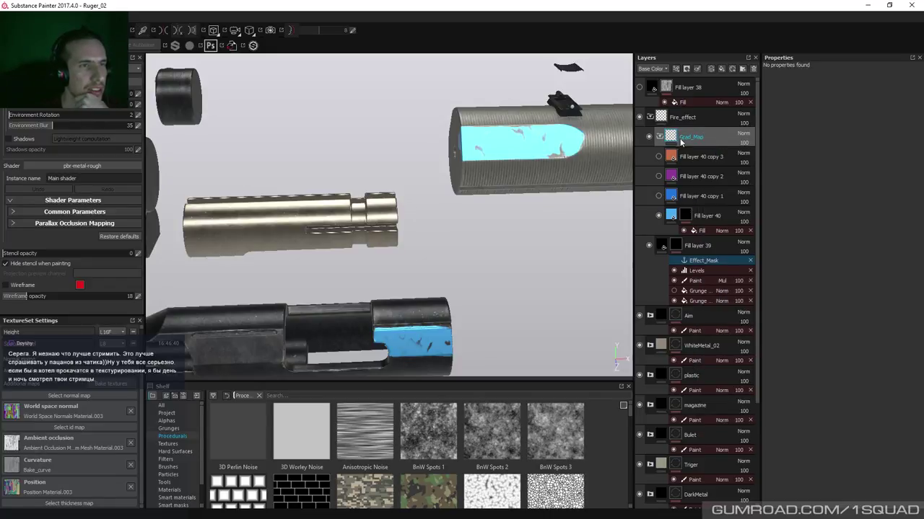
pyautogui.rightClick(685, 137)
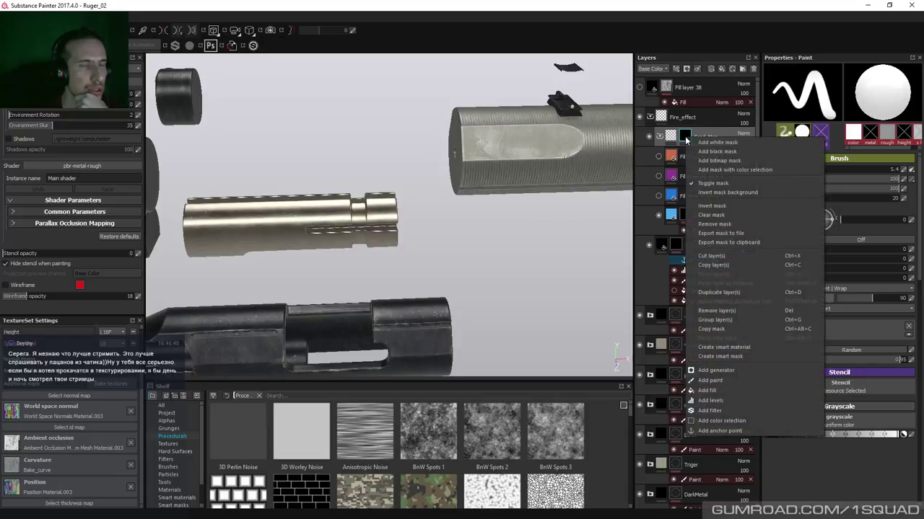
pyautogui.click(710, 393)
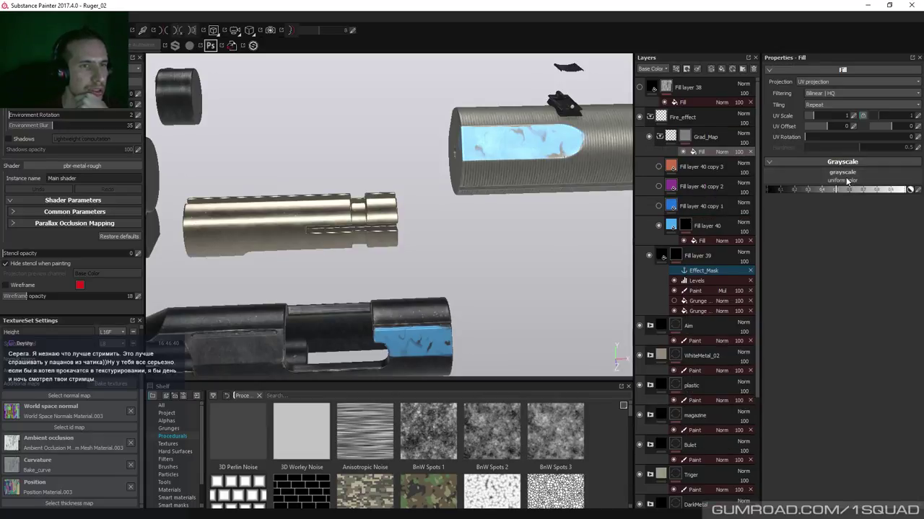
pyautogui.click(823, 188)
pyautogui.click(821, 189)
pyautogui.click(816, 196)
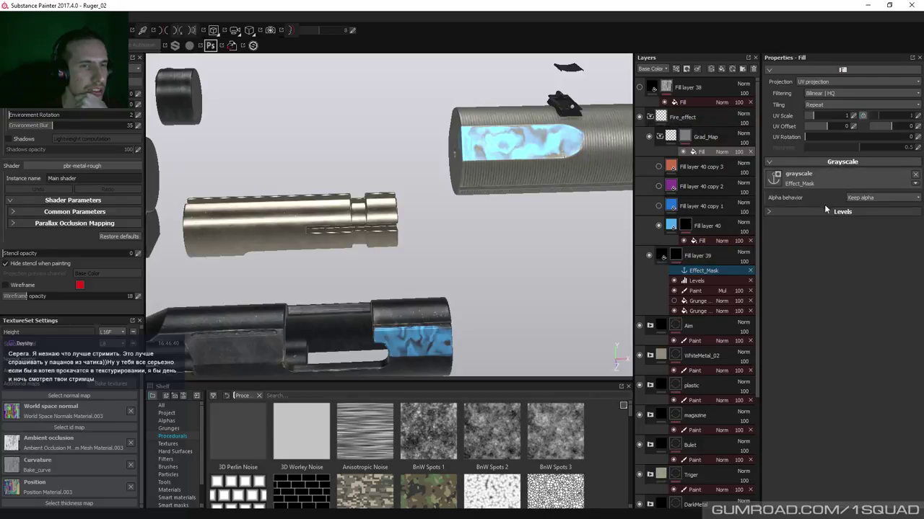
pyautogui.click(862, 201)
pyautogui.click(863, 216)
pyautogui.click(800, 213)
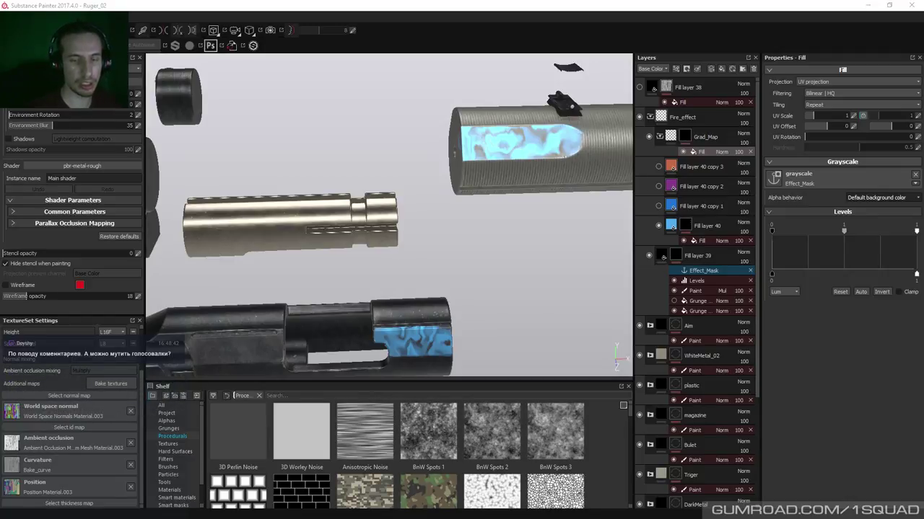
# Orbit to a side-on view of the slide and make Fill layer 40 copy 1 visible again
pyautogui.keyDown('alt'); pyautogui.moveTo(477, 305); pyautogui.dragTo(419, 324); pyautogui.keyUp('alt')
pyautogui.keyDown('alt'); pyautogui.moveTo(420, 343); pyautogui.dragTo(424, 269); pyautogui.keyUp('alt')
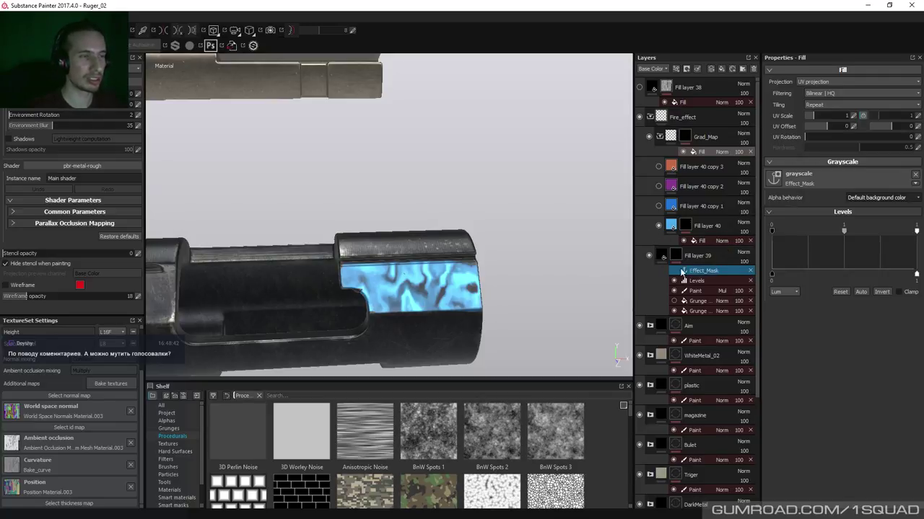
pyautogui.keyDown('alt'); pyautogui.moveTo(474, 292); pyautogui.dragTo(443, 224); pyautogui.keyUp('alt')
pyautogui.keyDown('shift'); pyautogui.moveTo(443, 224); pyautogui.dragTo(423, 212, button='right'); pyautogui.keyUp('shift')
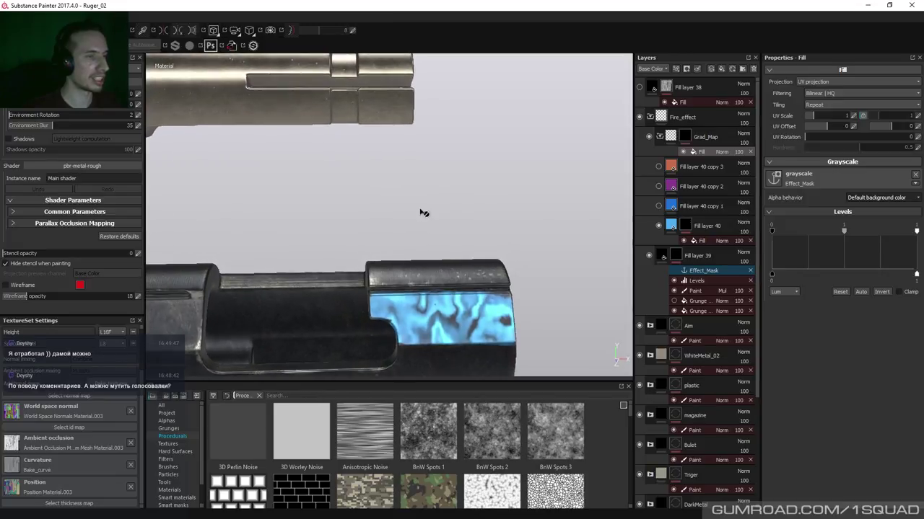
pyautogui.click(658, 206)
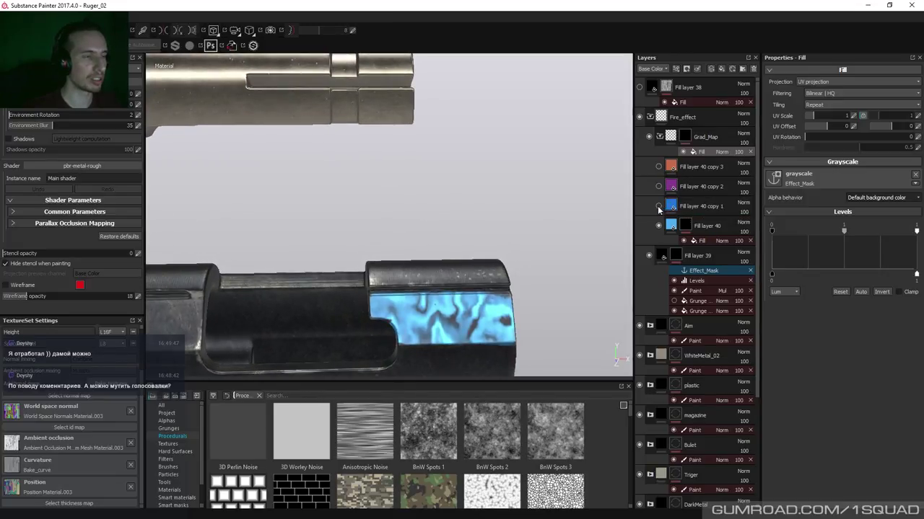
# Give Fill layer 40 copy 1 a black mask holding a Levels effect and a fill effect
pyautogui.click(686, 208)
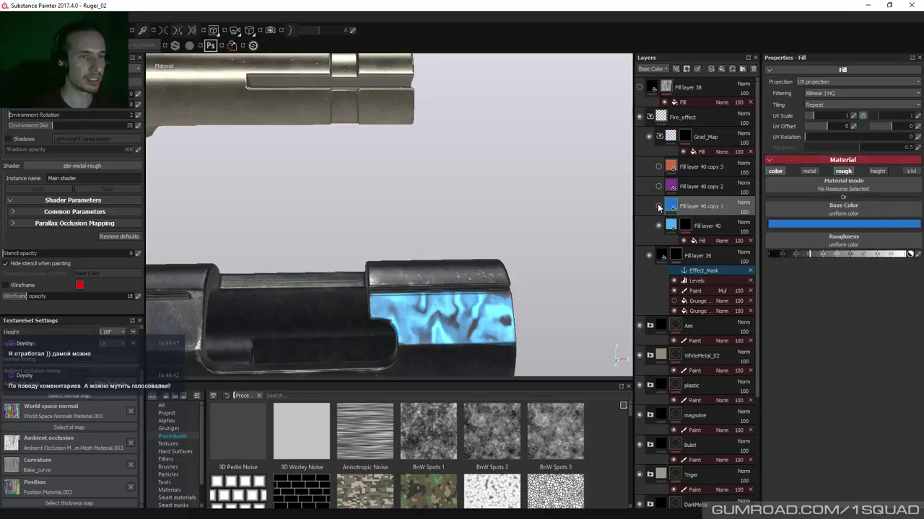
pyautogui.rightClick(698, 207)
pyautogui.click(732, 224)
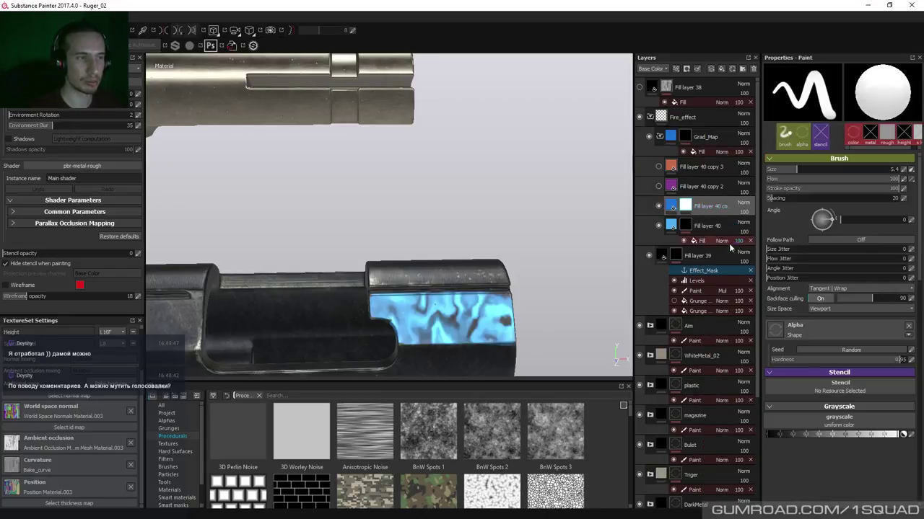
pyautogui.rightClick(687, 208)
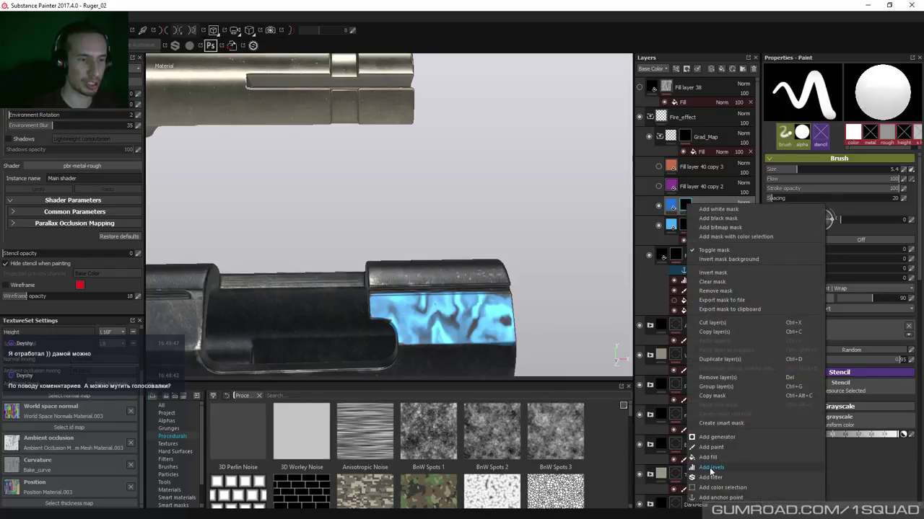
pyautogui.press('Escape')
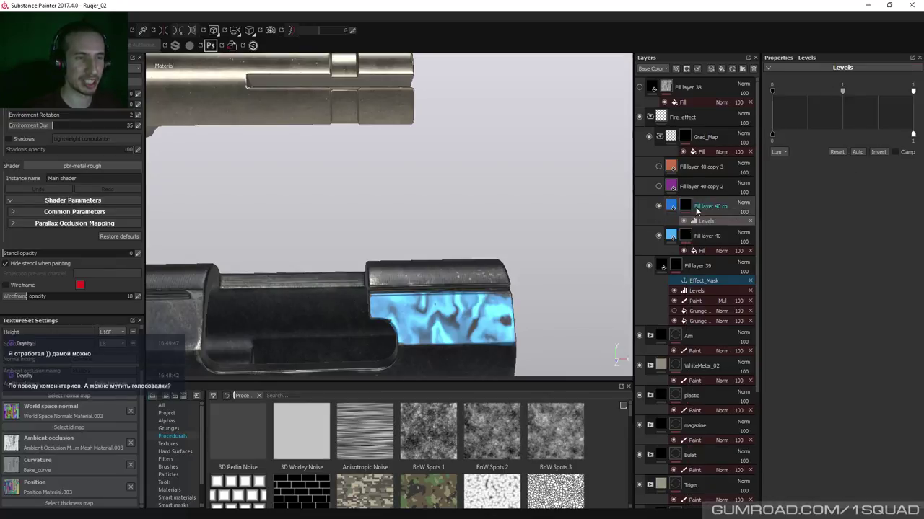
pyautogui.rightClick(687, 208)
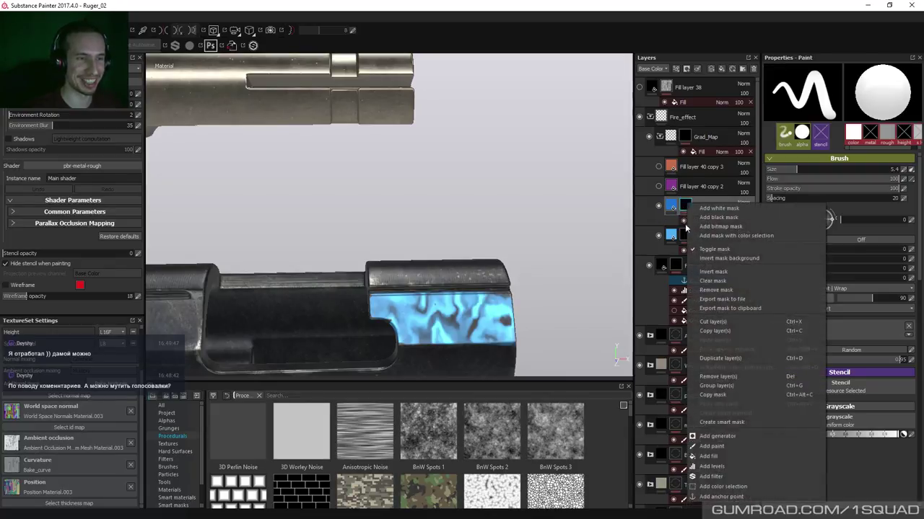
pyautogui.click(718, 457)
pyautogui.click(869, 174)
pyautogui.click(848, 184)
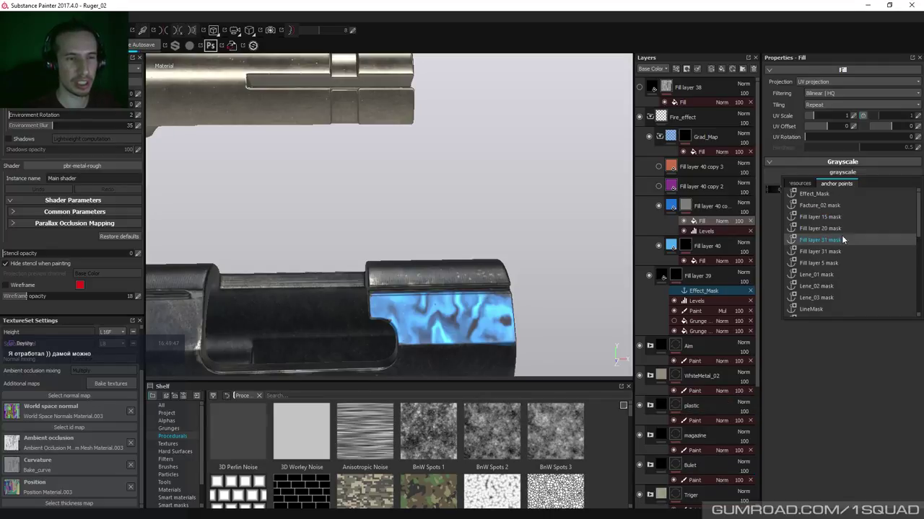
# Set the mask fill's grayscale to the Effect_Mask anchor and disable Grad_Map's mask
pyautogui.click(821, 194)
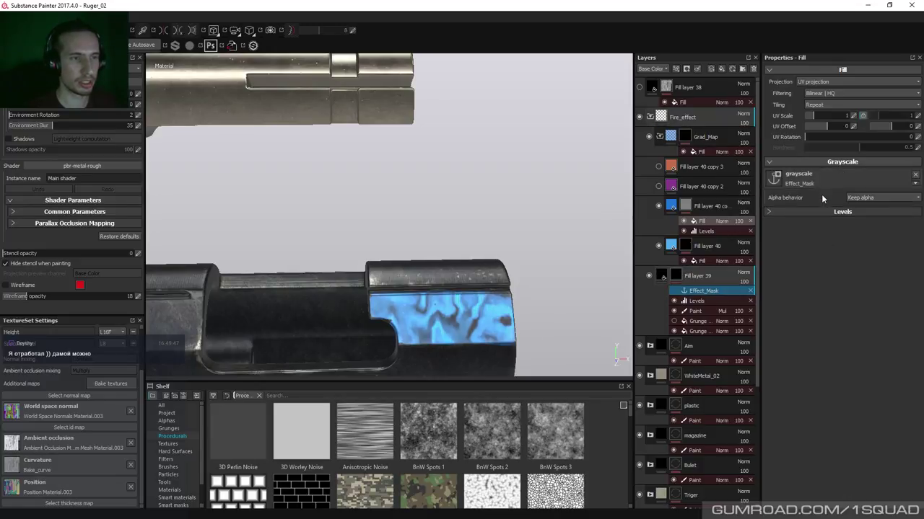
pyautogui.keyDown('shift'); pyautogui.click(684, 137); pyautogui.keyUp('shift')
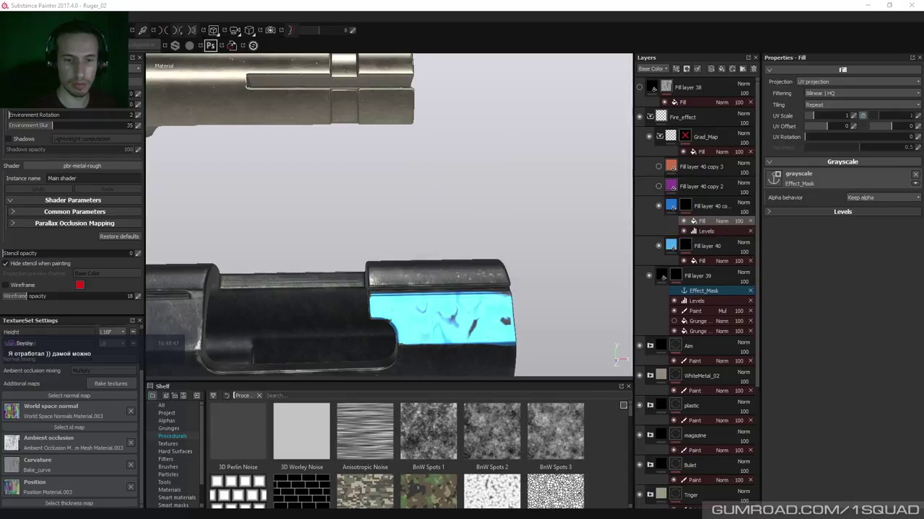
# Set the mask fill's alpha to Default background color and its Levels white point to 0.233
pyautogui.click(883, 197)
pyautogui.click(790, 213)
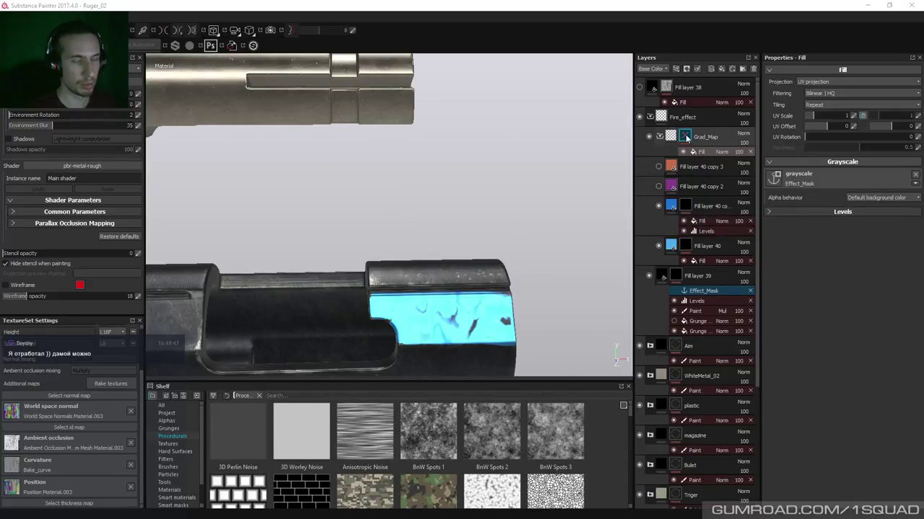
pyautogui.click(830, 212)
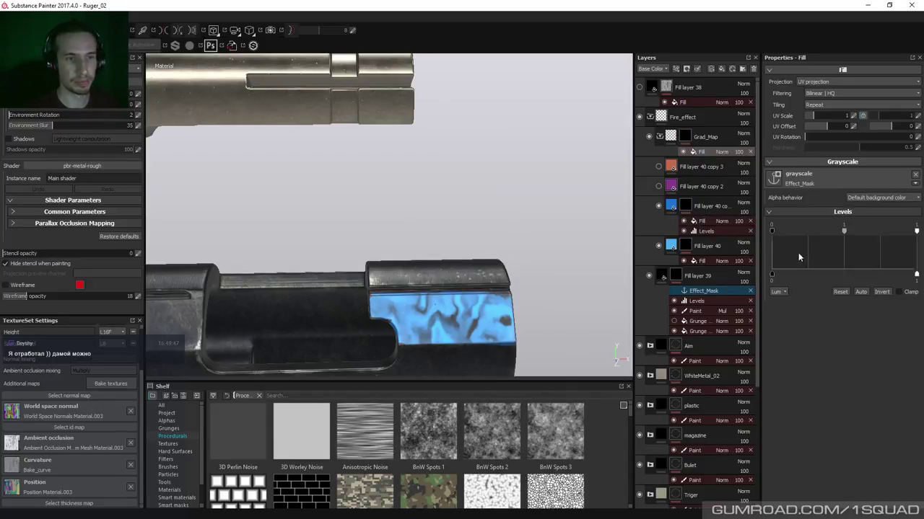
pyautogui.moveTo(772, 231); pyautogui.dragTo(838, 235)
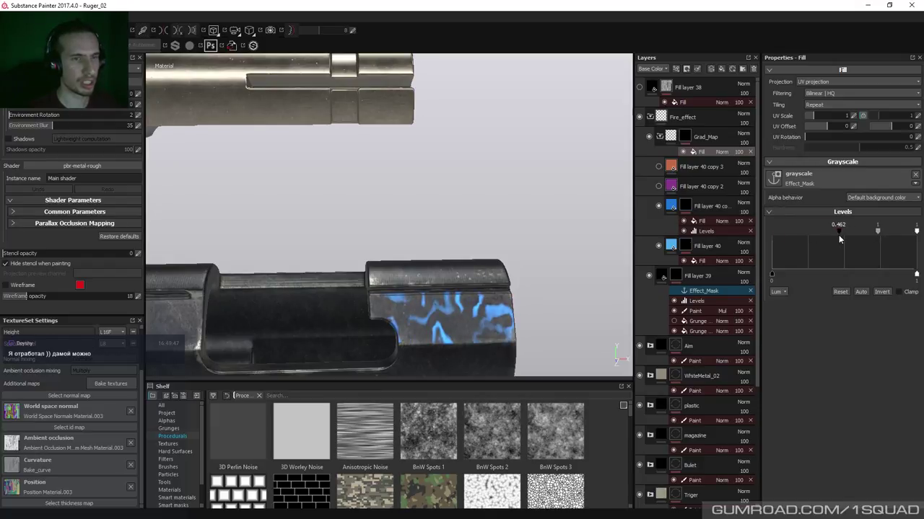
pyautogui.moveTo(838, 234); pyautogui.dragTo(720, 231)
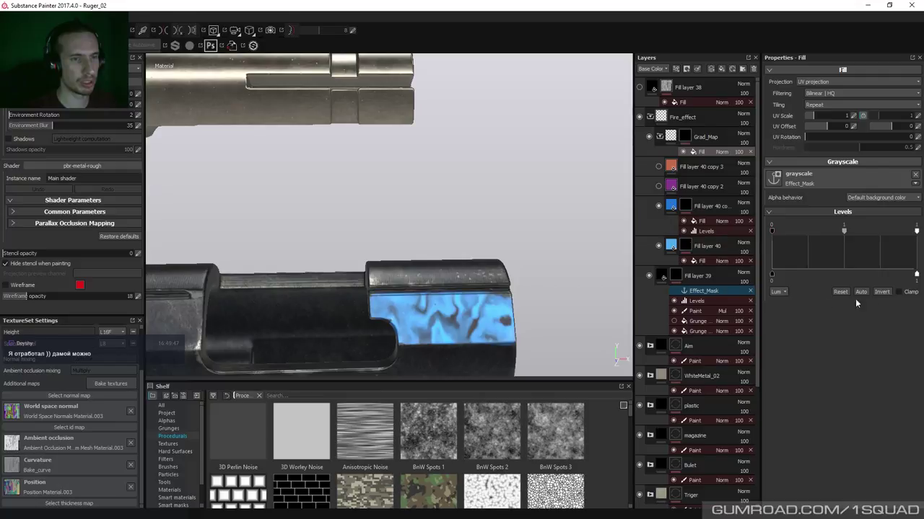
pyautogui.moveTo(916, 231); pyautogui.dragTo(802, 235)
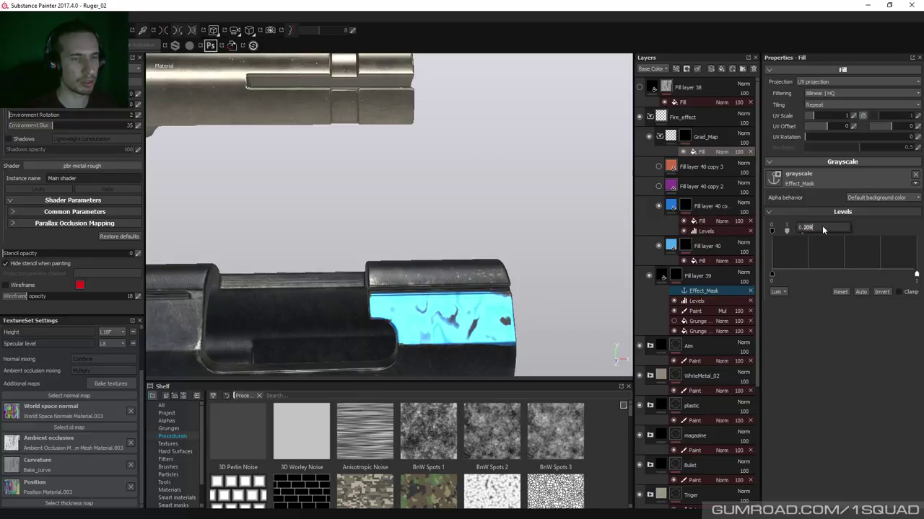
pyautogui.press('Return')
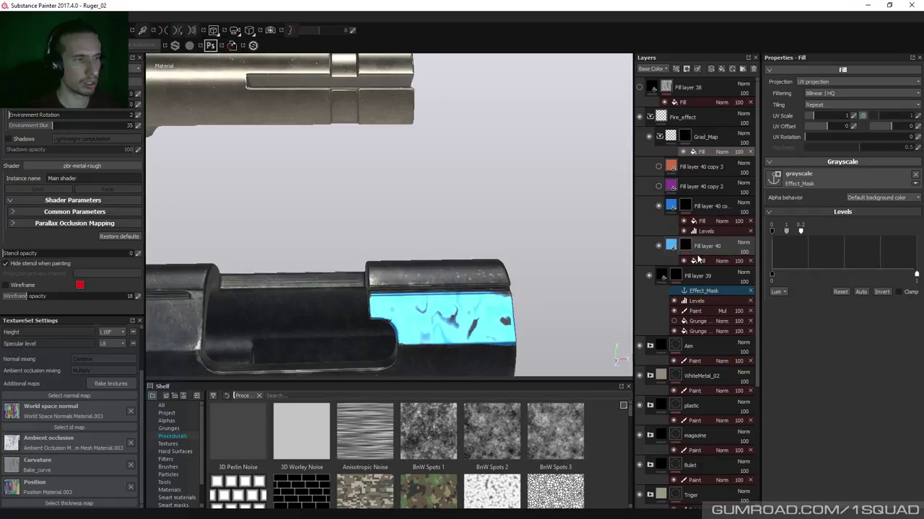
pyautogui.moveTo(800, 232); pyautogui.dragTo(806, 233)
pyautogui.doubleClick(809, 228)
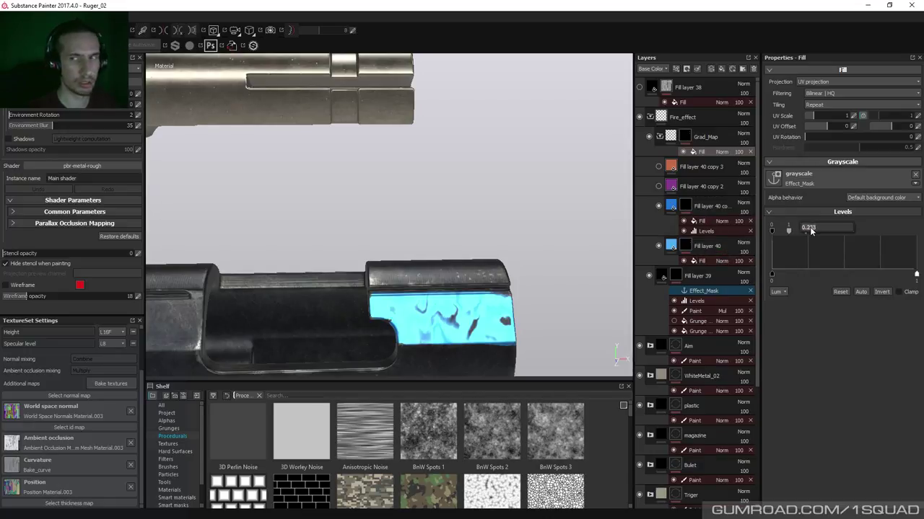
pyautogui.click(810, 228)
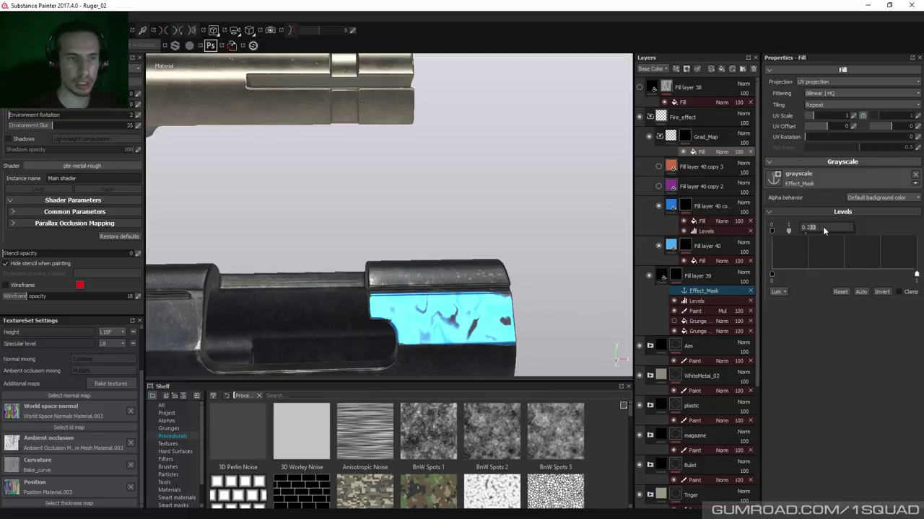
pyautogui.click(821, 237)
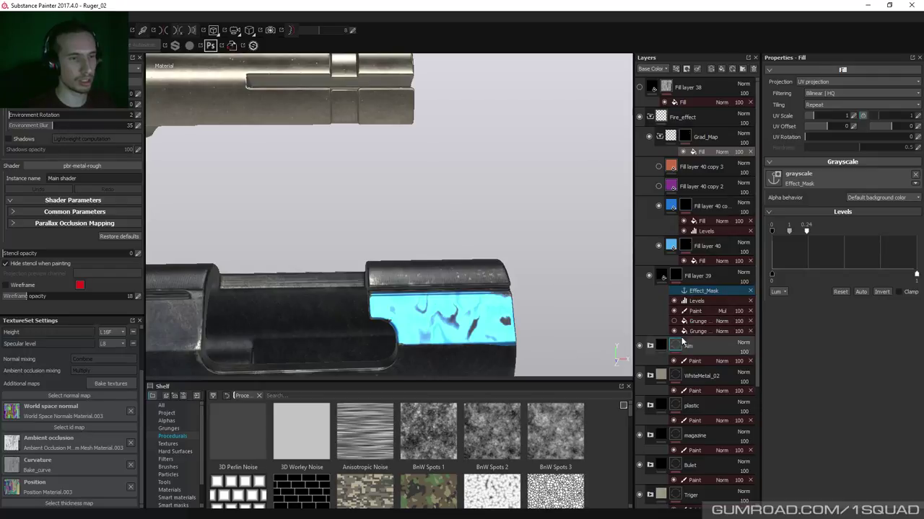
# View Fill layer 39's mask in isolation, then select Grad_Map's mask
pyautogui.keyDown('alt'); pyautogui.click(675, 276); pyautogui.keyUp('alt')
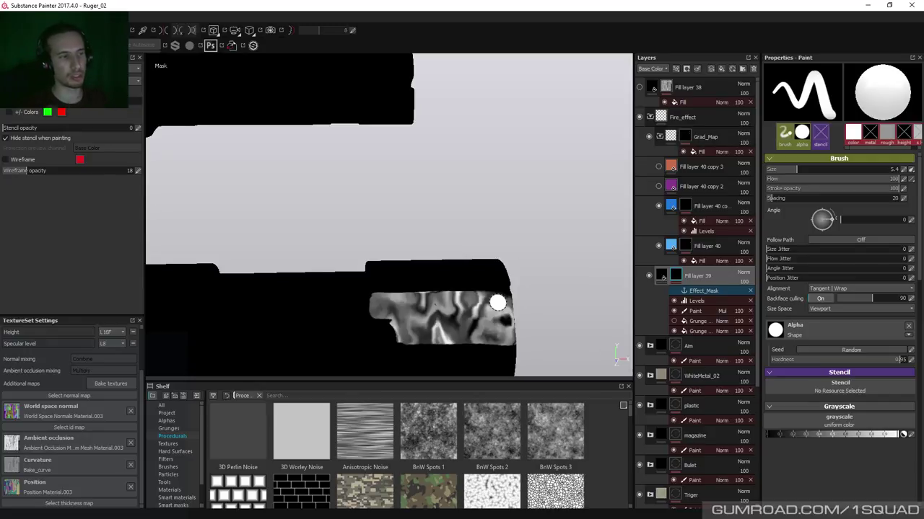
pyautogui.click(687, 138)
pyautogui.rightClick(687, 138)
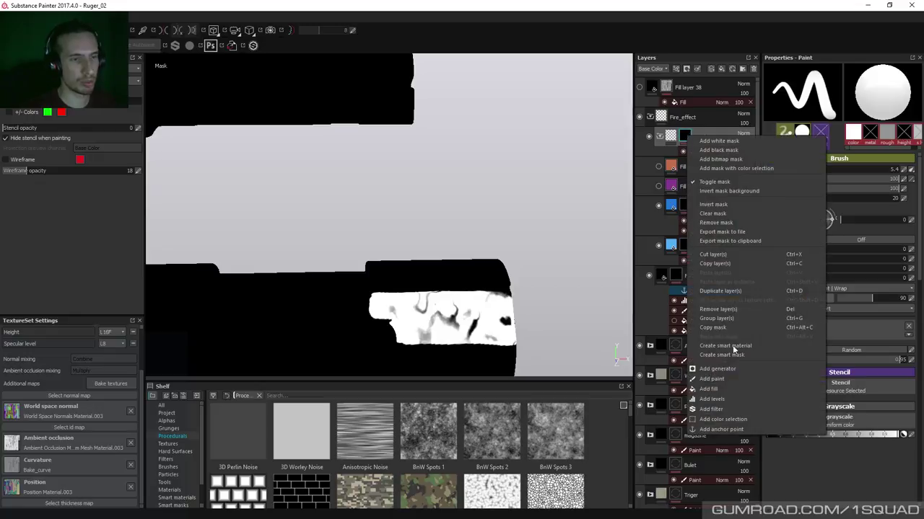
# Add a fill to Grad_Map's mask driven by Effect_Mask, with alpha set to Default background color
pyautogui.click(724, 388)
pyautogui.click(835, 181)
pyautogui.click(836, 185)
pyautogui.click(808, 197)
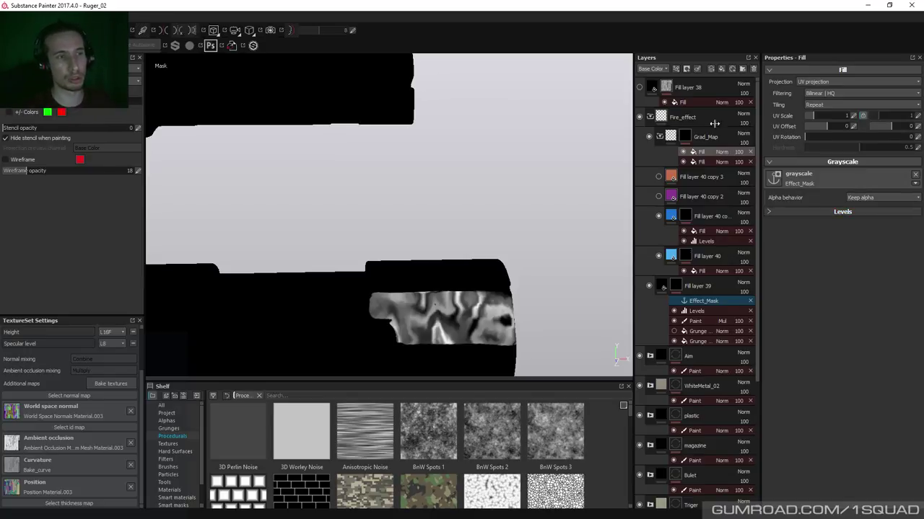
pyautogui.click(855, 197)
pyautogui.click(863, 223)
pyautogui.click(843, 212)
pyautogui.click(891, 197)
pyautogui.click(872, 217)
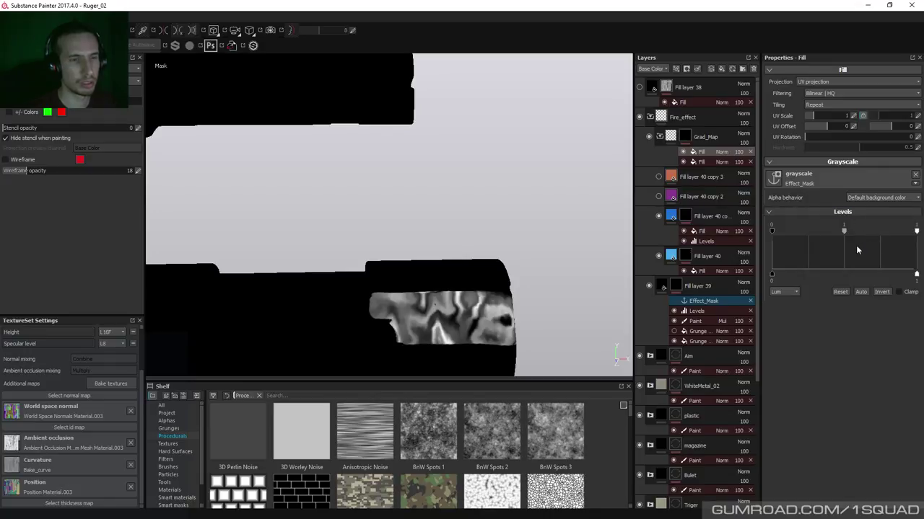
# Set the fill's Levels black point to 0.76 and invert the levels output
pyautogui.moveTo(771, 230); pyautogui.dragTo(886, 231)
pyautogui.press('Left')
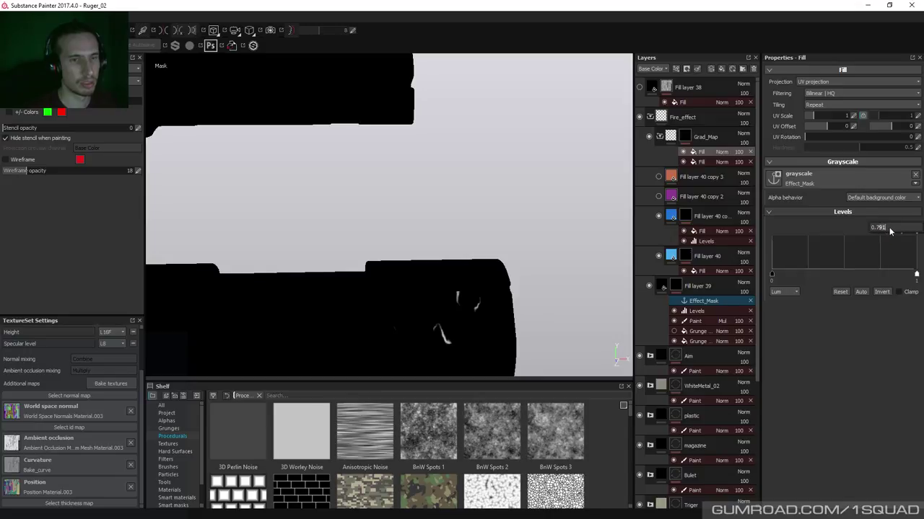
pyautogui.press('BackSpace')
pyautogui.press('Delete')
pyautogui.write('6')
pyautogui.press('Return')
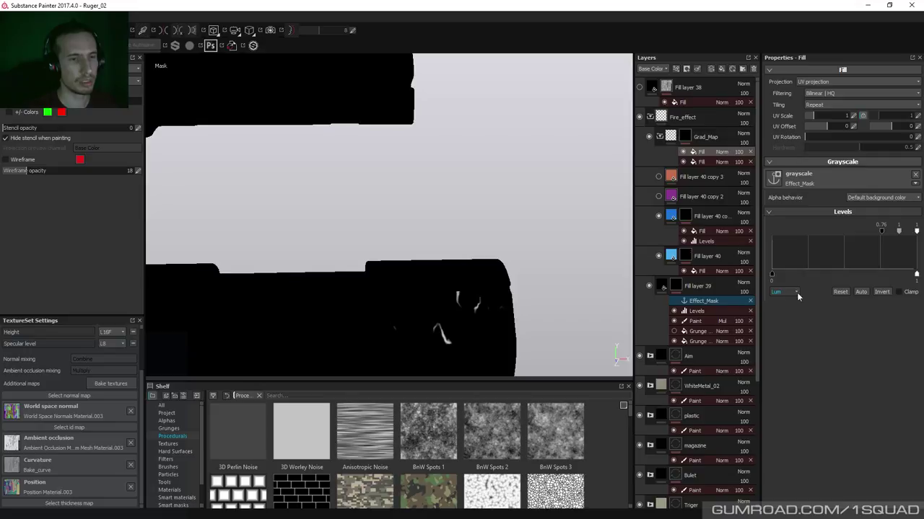
pyautogui.click(885, 292)
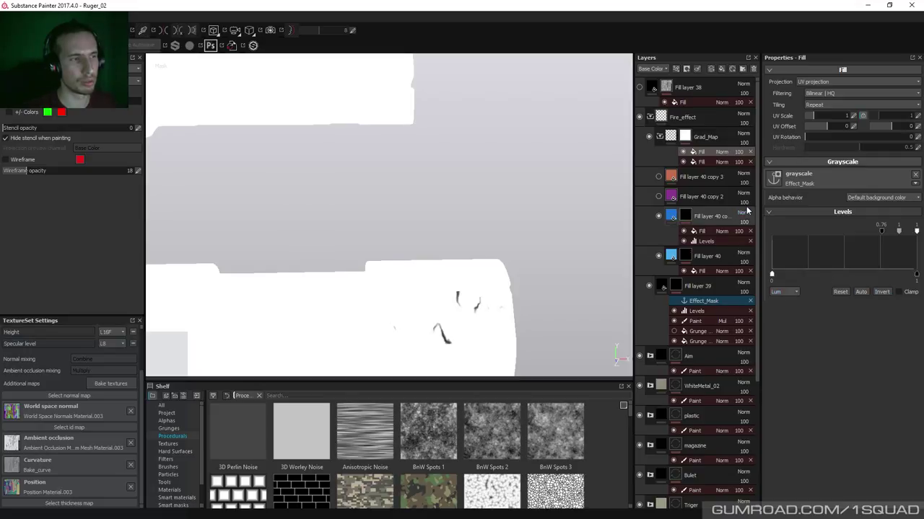
pyautogui.click(882, 292)
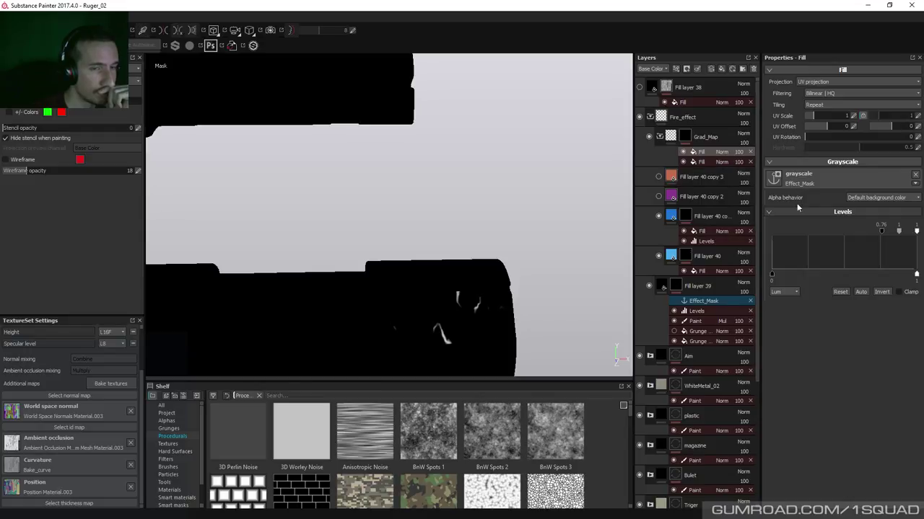
pyautogui.click(882, 292)
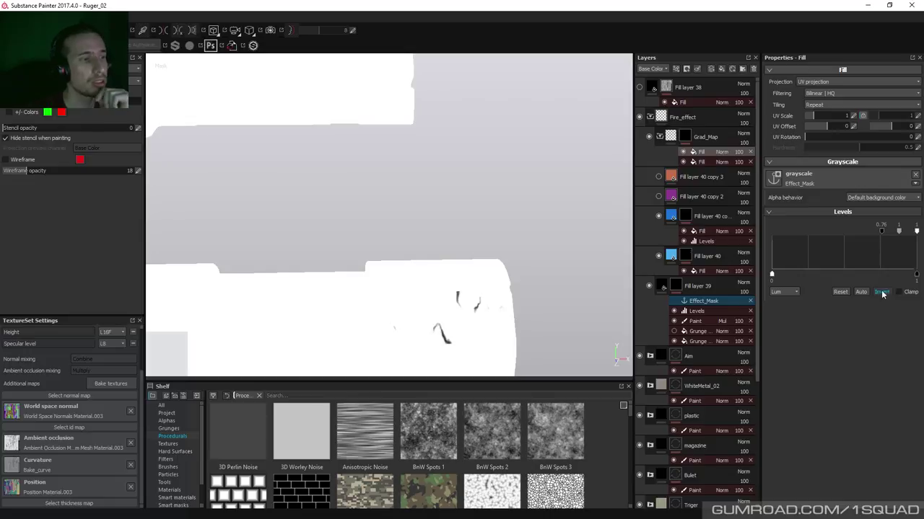
# Blend the Grad_Map mask fill with Darken and return to the full material view
pyautogui.click(722, 151)
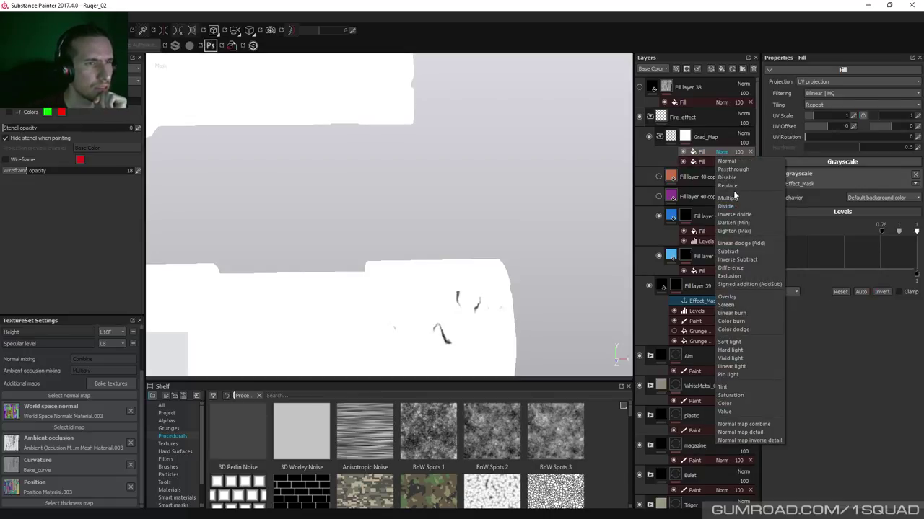
pyautogui.press('Escape')
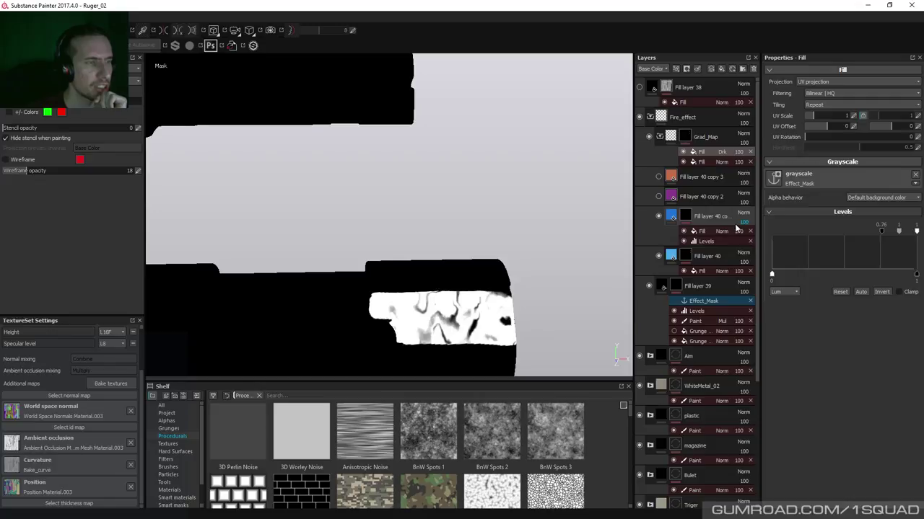
pyautogui.press('m')
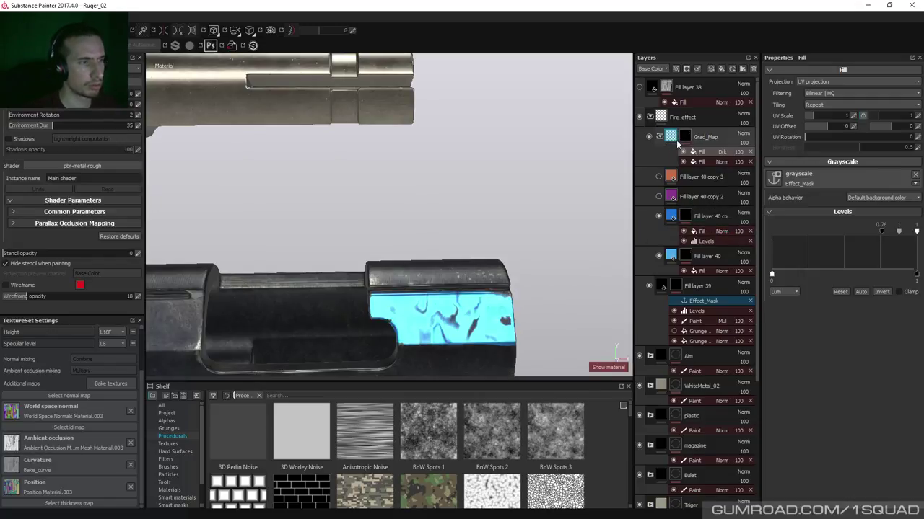
# Remove the Levels effect from Fill layer 40 copy's mask and set the fill alpha to Default background color
pyautogui.click(695, 196)
pyautogui.click(686, 217)
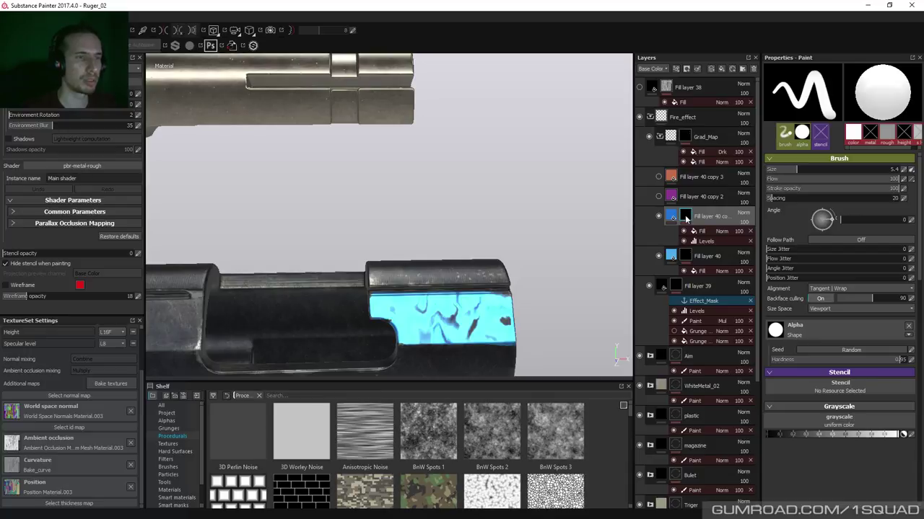
pyautogui.click(704, 231)
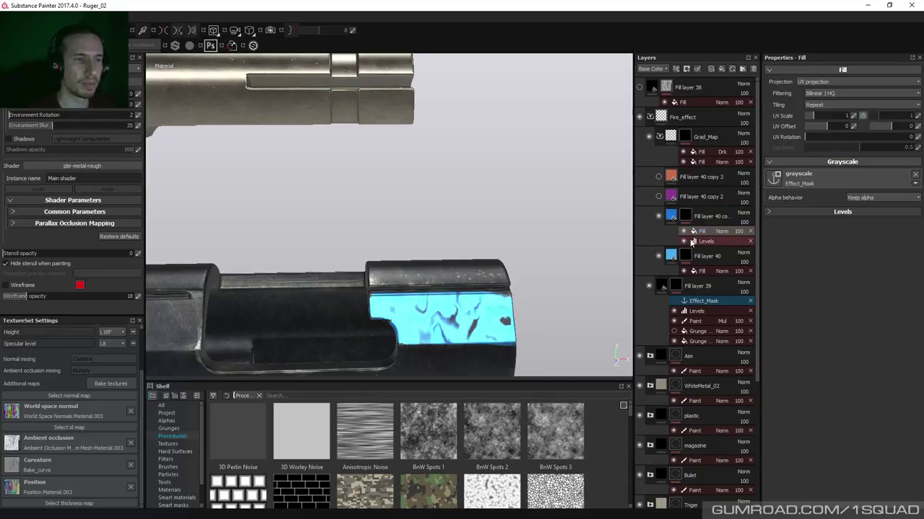
pyautogui.click(750, 241)
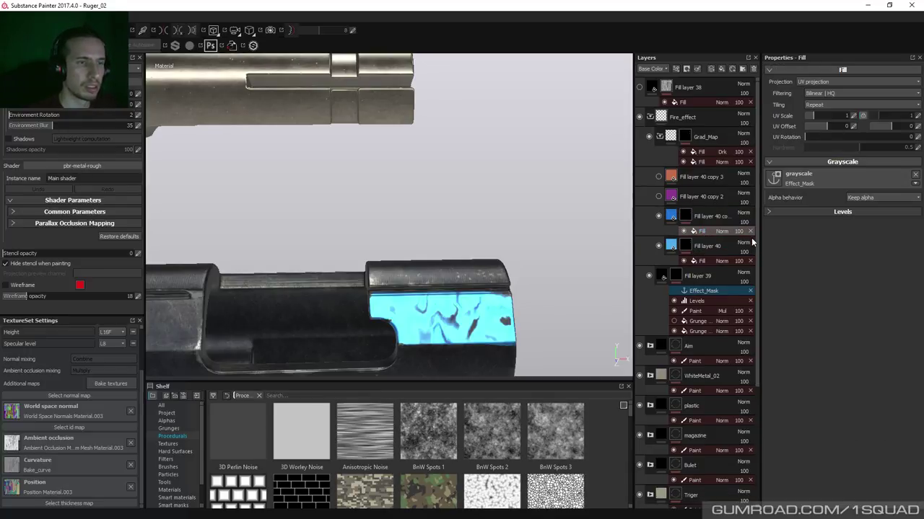
pyautogui.click(868, 198)
pyautogui.click(866, 214)
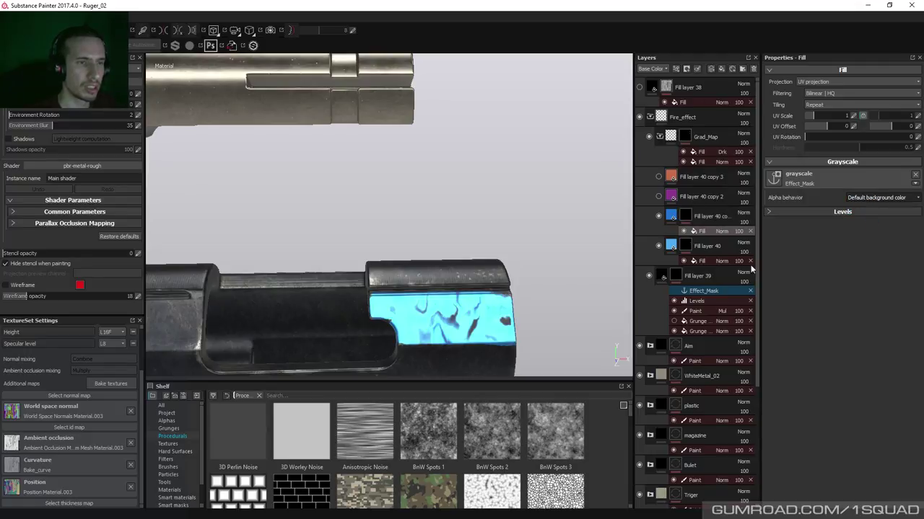
# Set the Grad_Map darken fill's black point to 0.043 and Fill layer 40's mask levels to 0.25
pyautogui.click(700, 160)
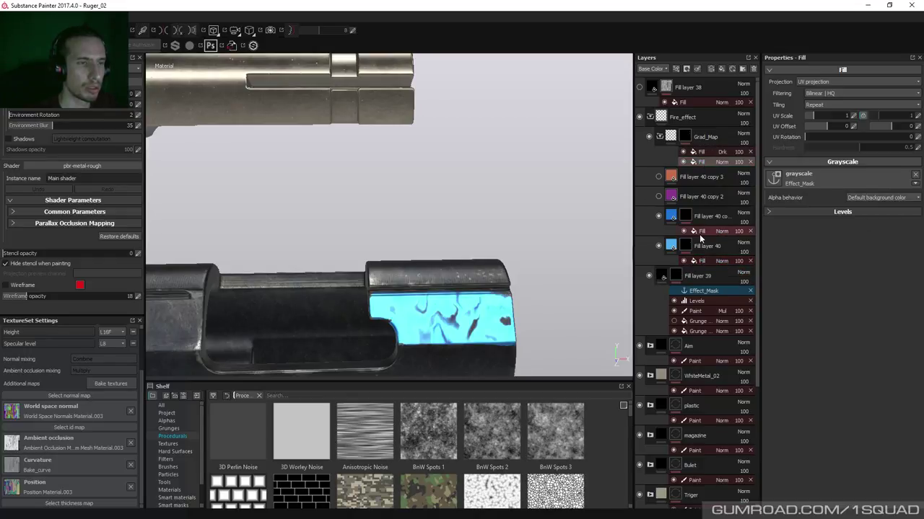
pyautogui.click(799, 214)
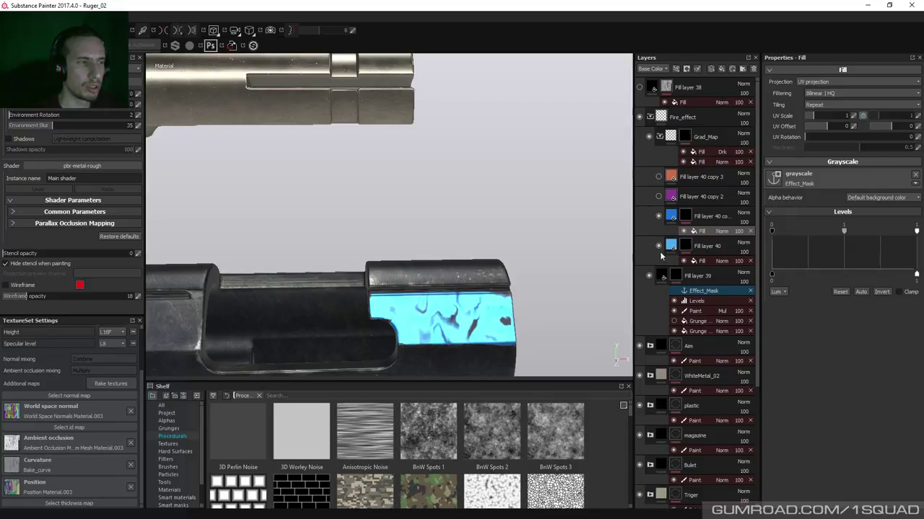
pyautogui.moveTo(773, 229); pyautogui.dragTo(779, 231)
pyautogui.click(691, 252)
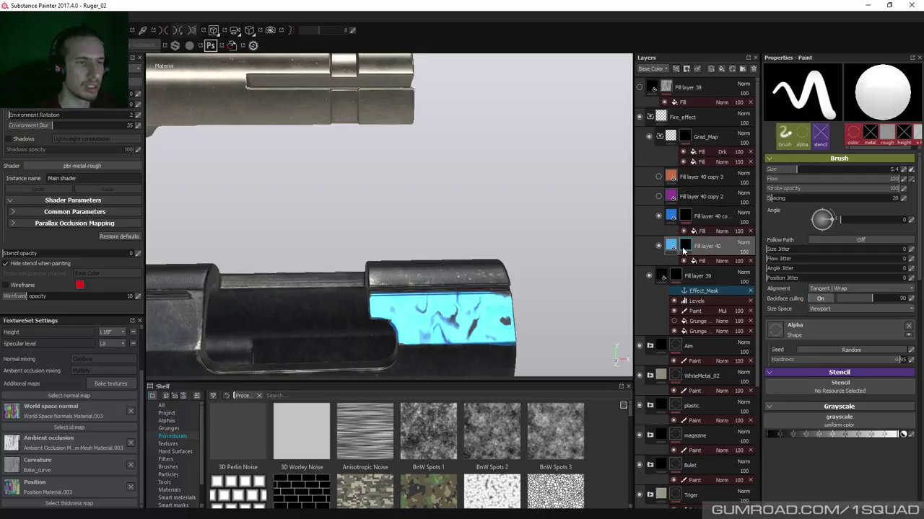
pyautogui.click(704, 260)
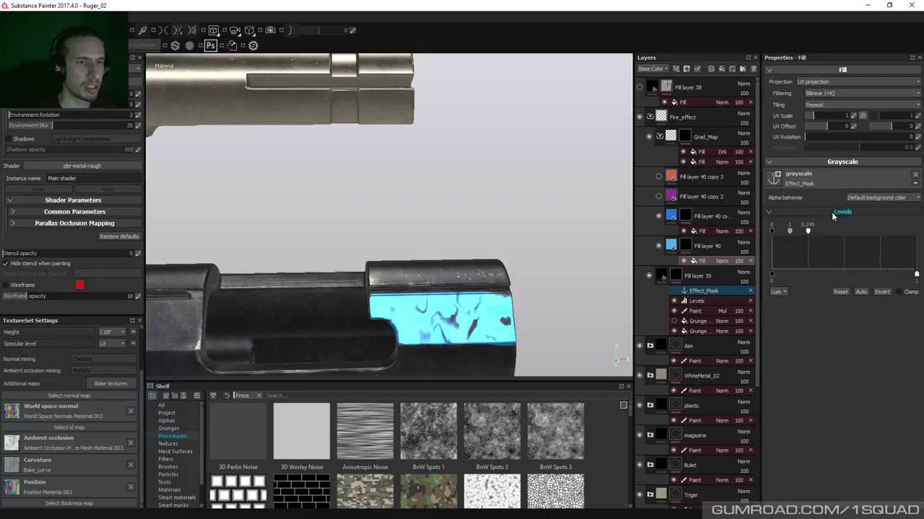
pyautogui.doubleClick(809, 229)
pyautogui.press('Return')
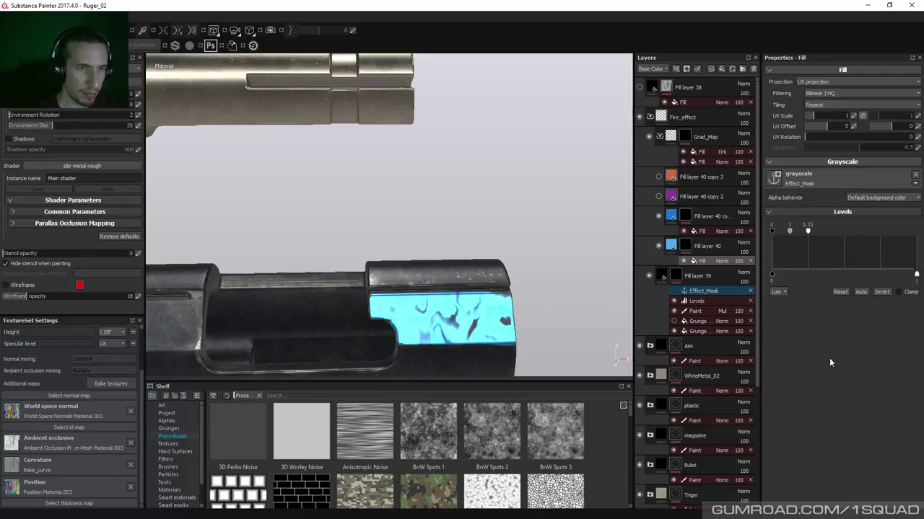
# Raise the blue layer's mask fill black point to 0.186 and preview the effect mask alone
pyautogui.click(696, 230)
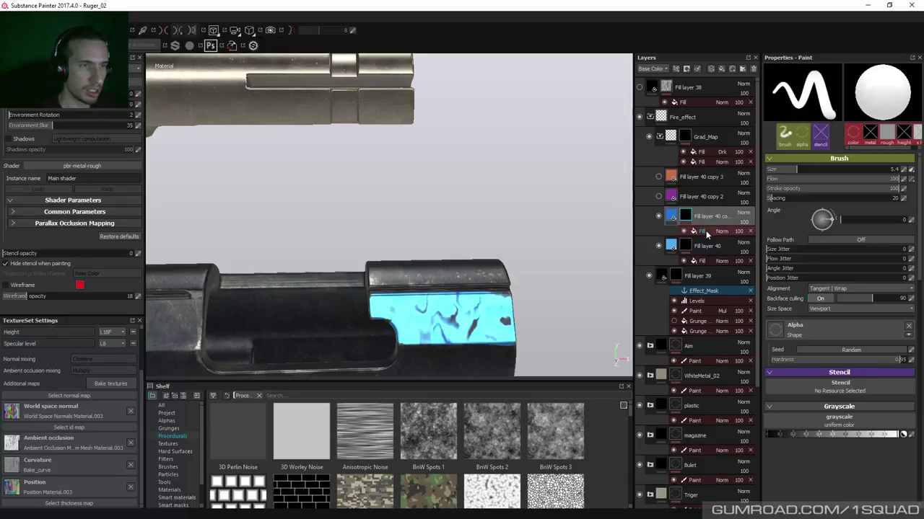
pyautogui.click(848, 216)
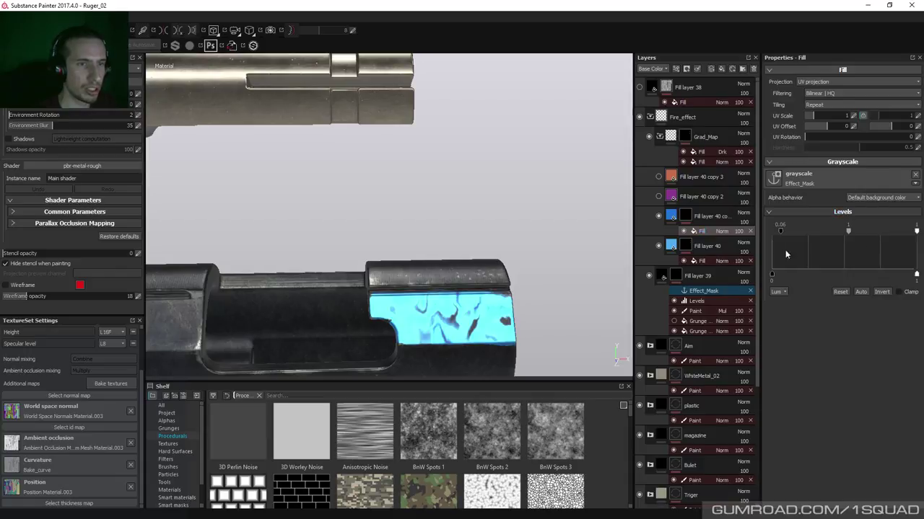
pyautogui.moveTo(780, 233); pyautogui.dragTo(798, 230)
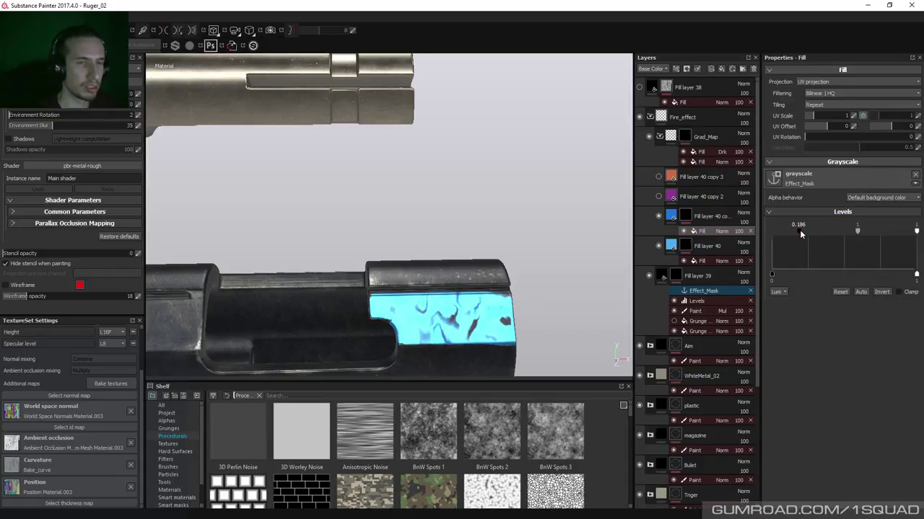
pyautogui.keyDown('alt'); pyautogui.click(675, 275); pyautogui.keyUp('alt')
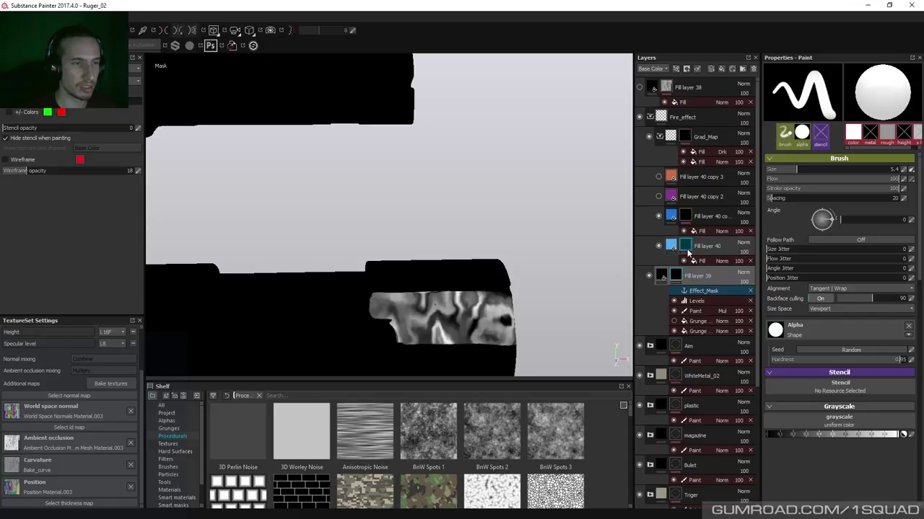
# Set the blue layer's mask fill Levels to black 0.25 and white about 0.5
pyautogui.click(686, 216)
pyautogui.click(699, 231)
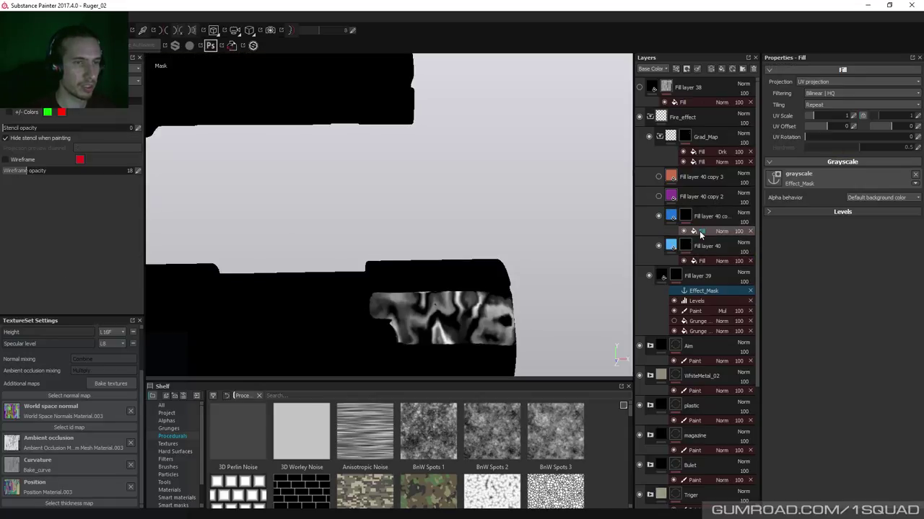
pyautogui.click(857, 214)
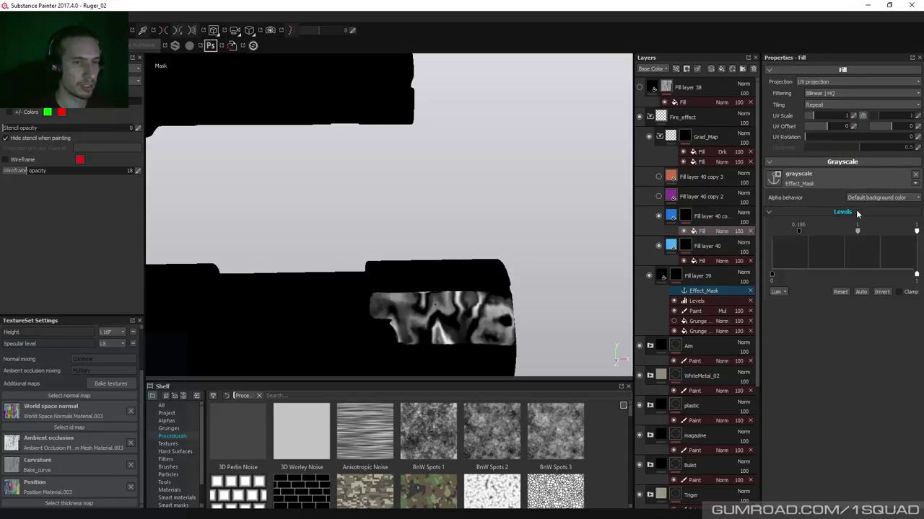
pyautogui.doubleClick(799, 229)
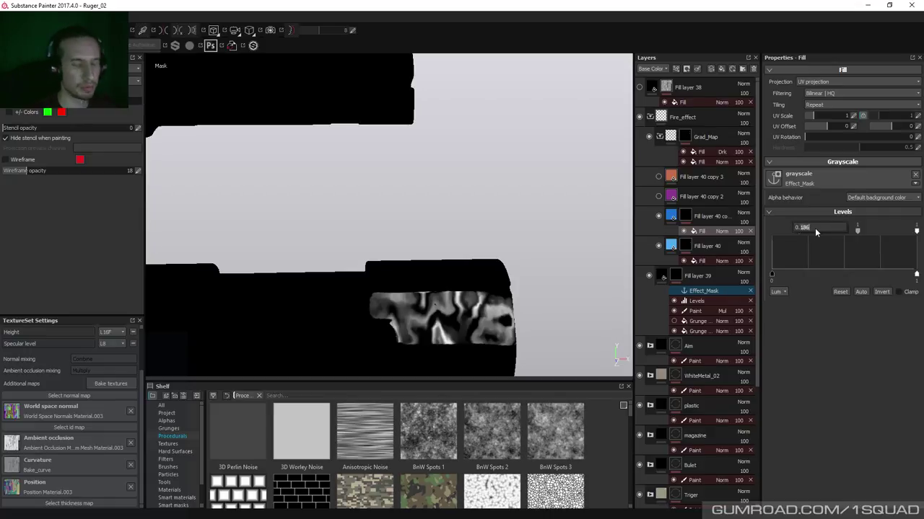
pyautogui.write('0.25')
pyautogui.press('Return')
pyautogui.moveTo(915, 232); pyautogui.dragTo(883, 231)
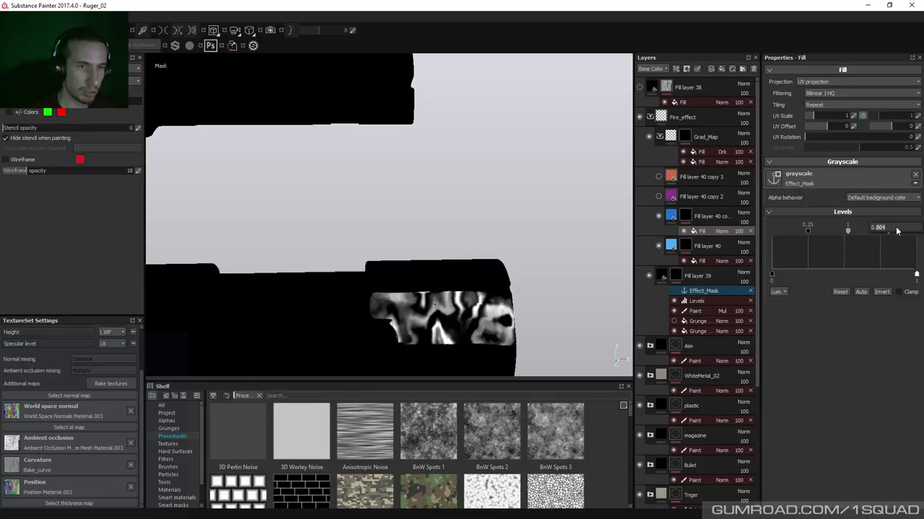
pyautogui.moveTo(880, 230); pyautogui.dragTo(843, 231)
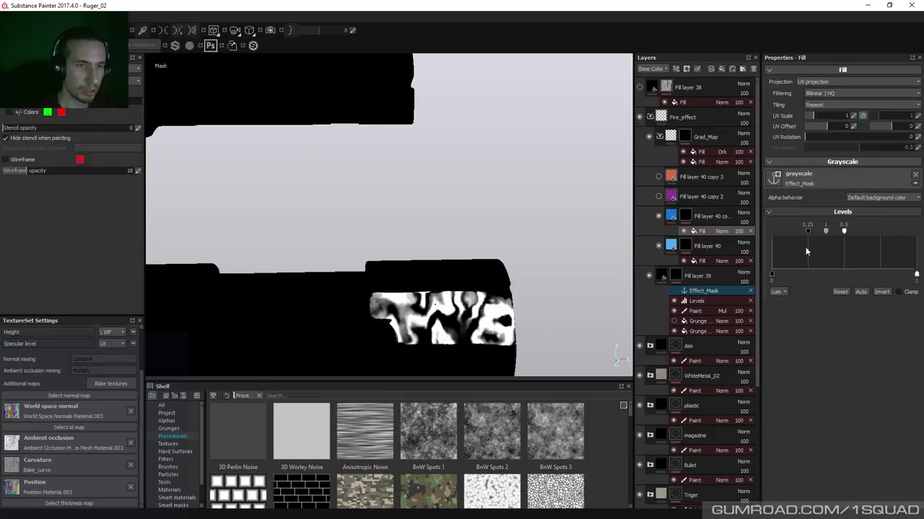
pyautogui.click(694, 216)
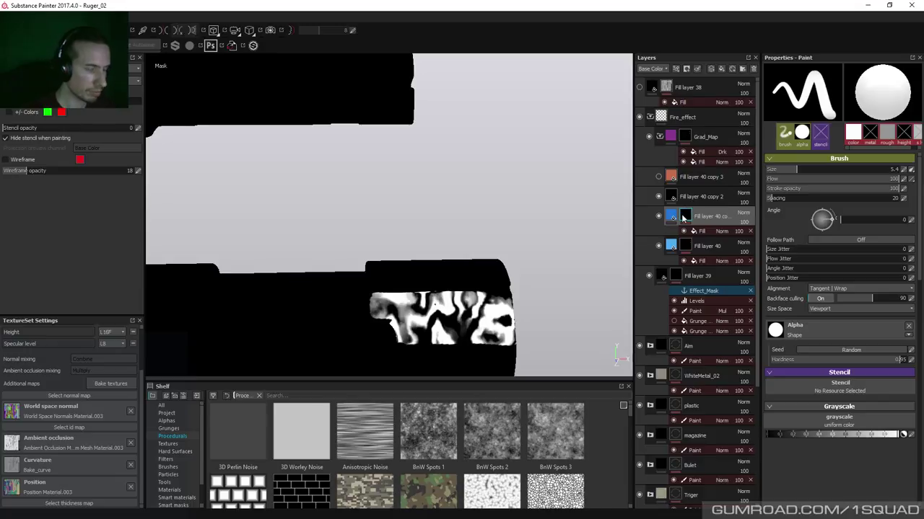
# Add a black mask to magenta Fill layer 40 copy 2 and paste the blue layer's mask into it
pyautogui.keyDown('alt'); pyautogui.click(683, 216); pyautogui.keyUp('alt')
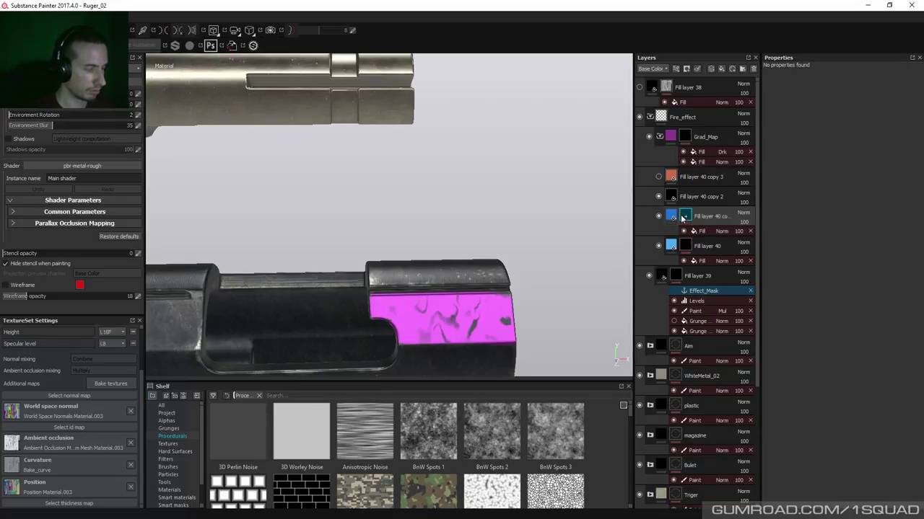
pyautogui.click(697, 197)
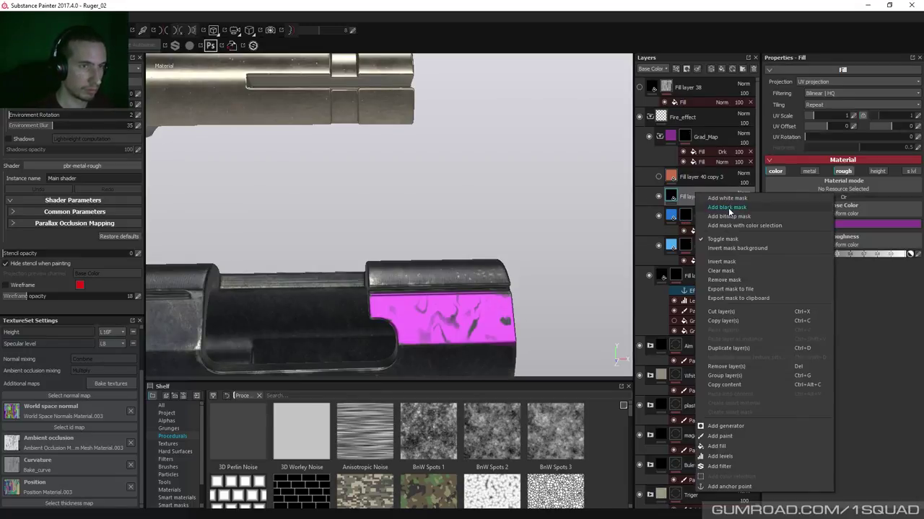
pyautogui.rightClick(702, 208)
pyautogui.click(722, 217)
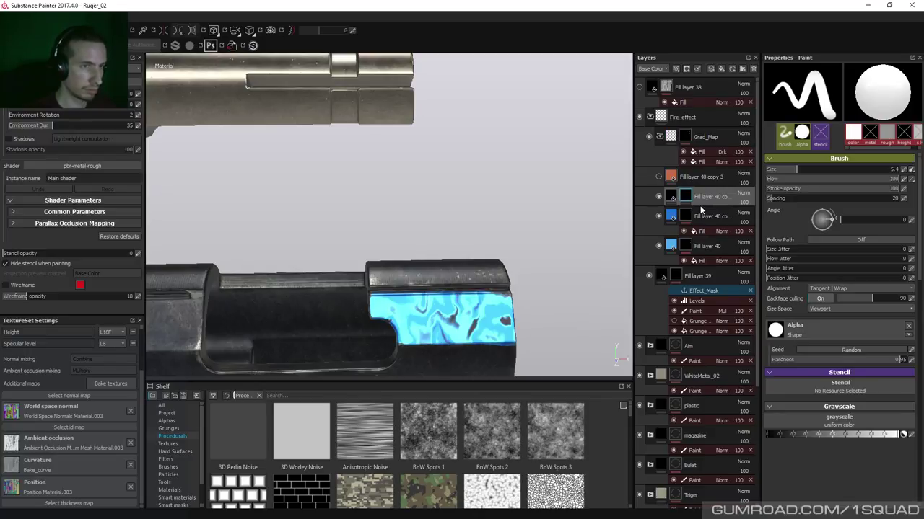
pyautogui.rightClick(691, 197)
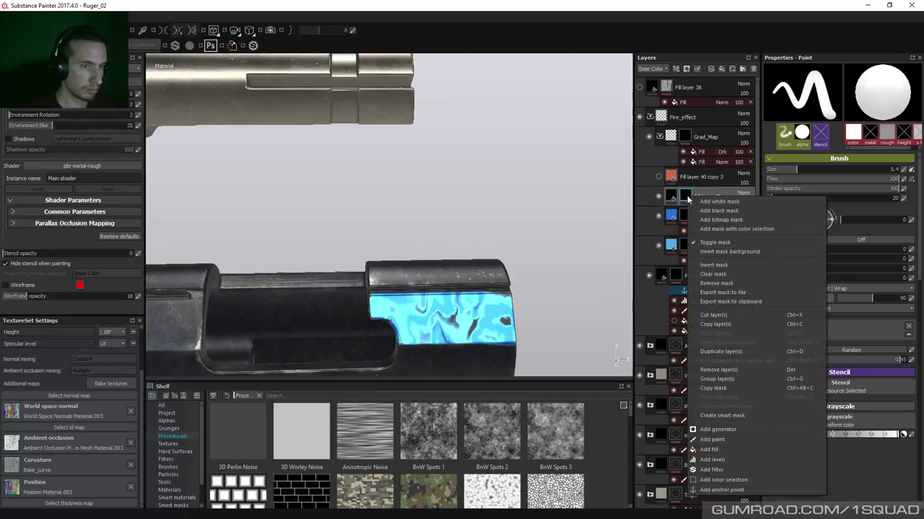
pyautogui.click(724, 388)
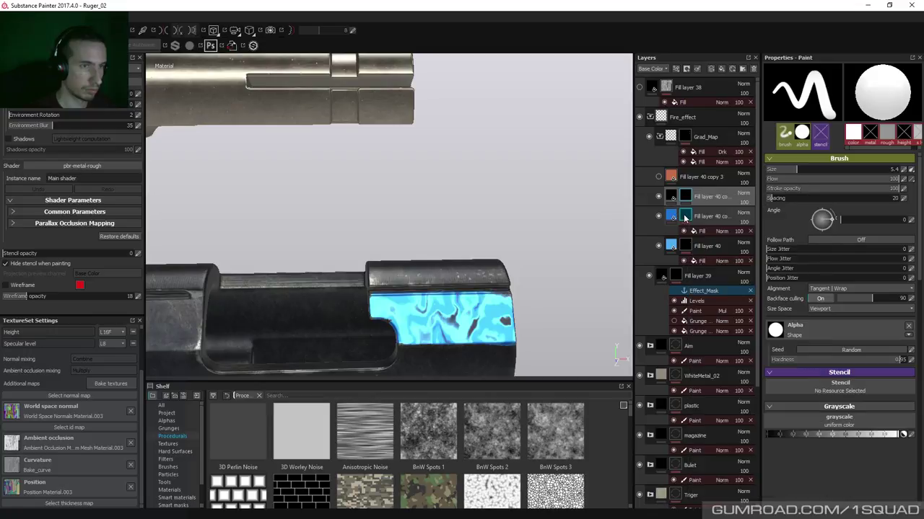
pyautogui.rightClick(684, 218)
pyautogui.click(712, 407)
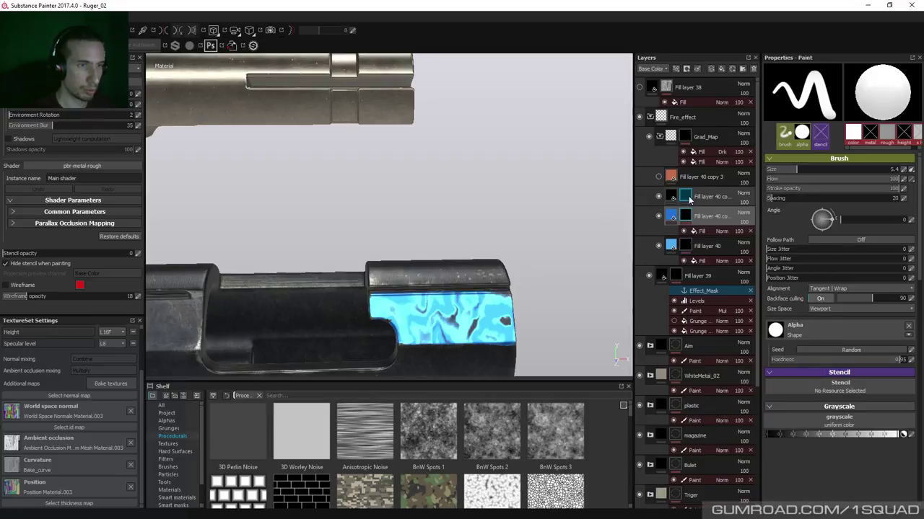
pyautogui.rightClick(690, 197)
pyautogui.click(733, 396)
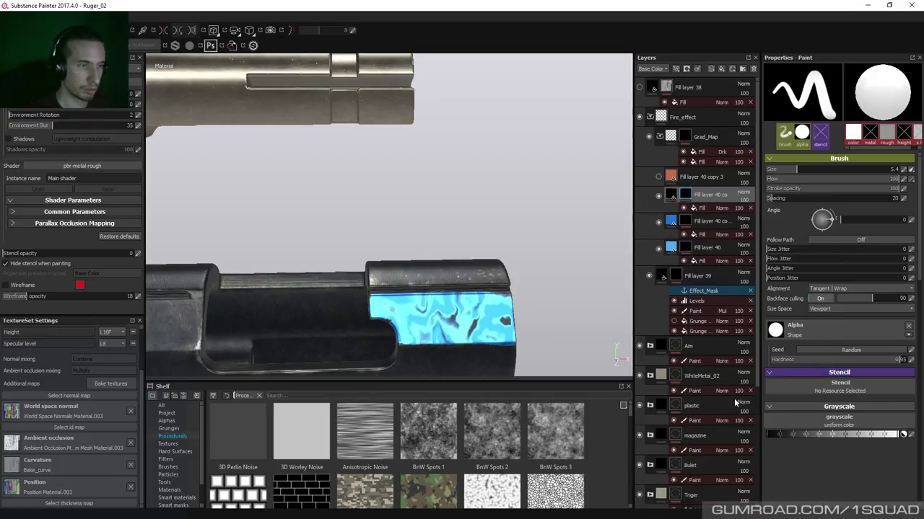
# Relink the magenta mask fill's grayscale source to the Effect_Mask anchor
pyautogui.click(702, 212)
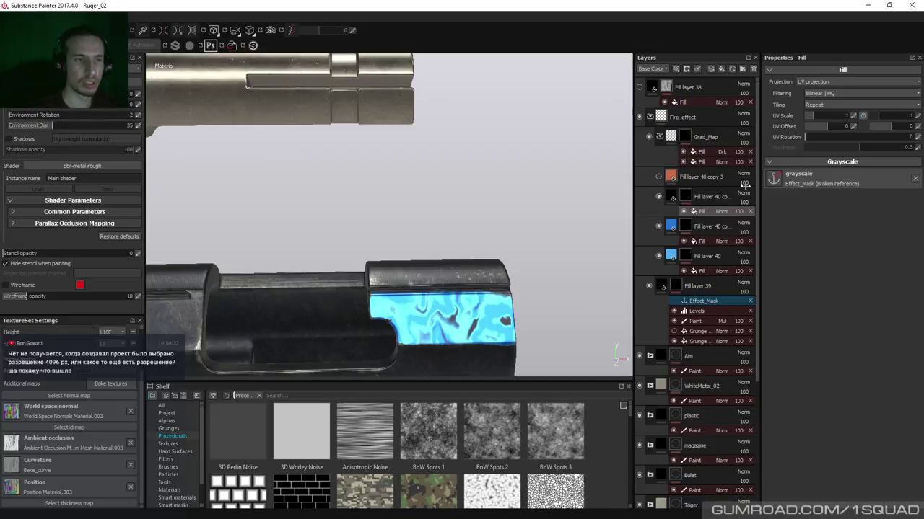
pyautogui.click(823, 174)
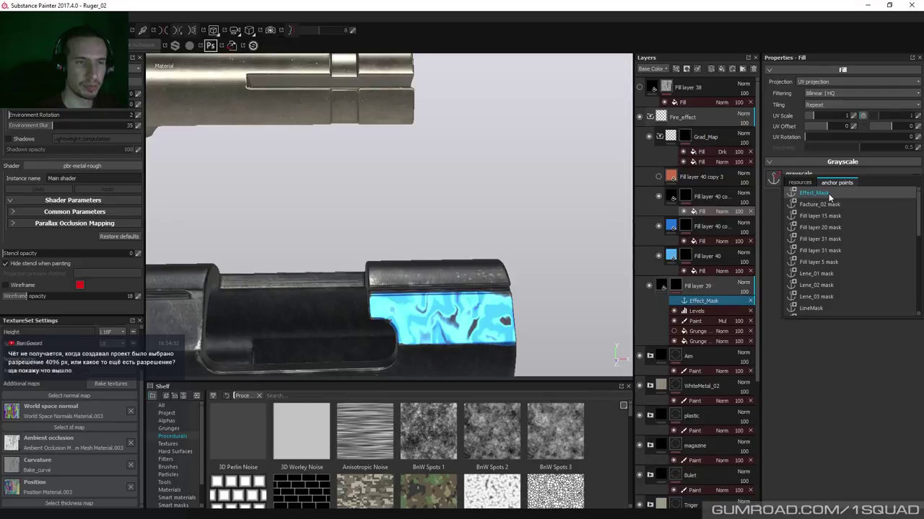
pyautogui.click(827, 193)
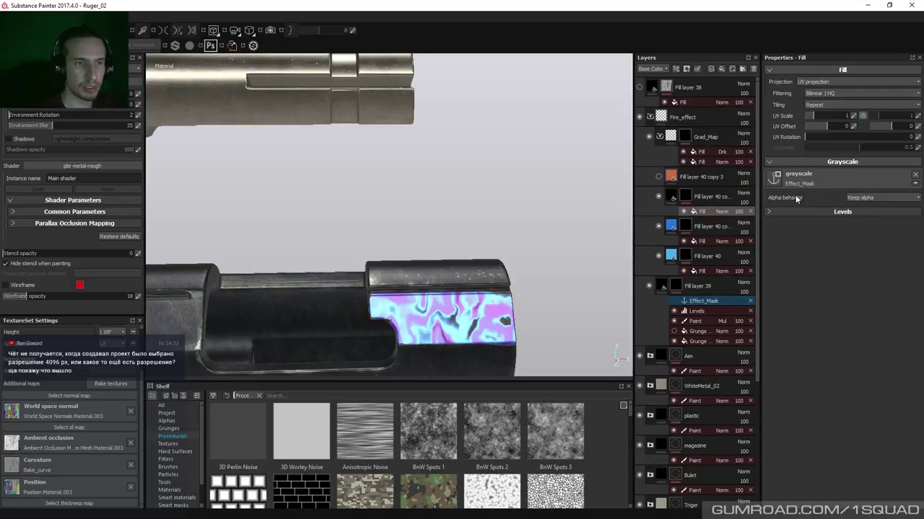
pyautogui.click(686, 229)
pyautogui.click(685, 197)
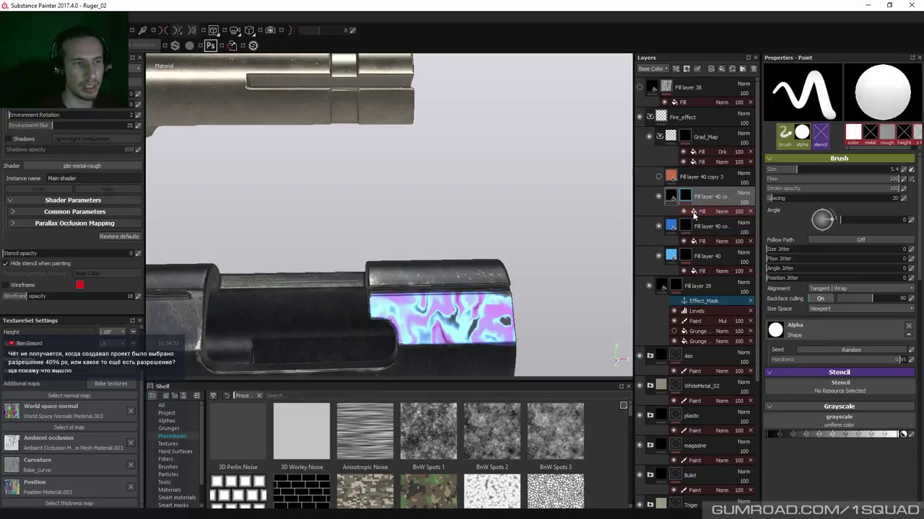
# Set the magenta mask fill's Levels to black 0.5 and white 0.75, then show orange Fill layer 40 copy 3
pyautogui.click(696, 211)
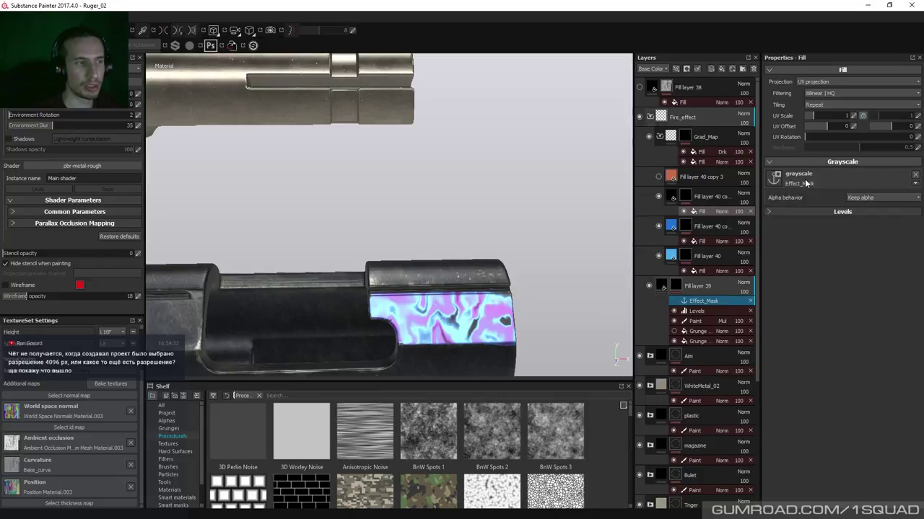
pyautogui.click(804, 212)
pyautogui.moveTo(770, 229); pyautogui.dragTo(816, 232)
pyautogui.doubleClick(817, 227)
pyautogui.write('0.5')
pyautogui.press('Return')
pyautogui.doubleClick(916, 227)
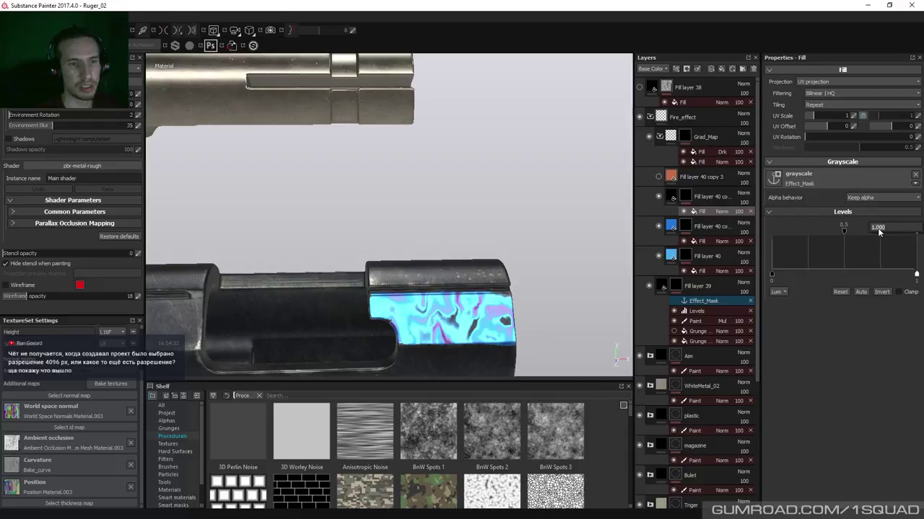
pyautogui.press('Escape')
pyautogui.moveTo(916, 231); pyautogui.dragTo(897, 231)
pyautogui.doubleClick(897, 228)
pyautogui.write('0.7')
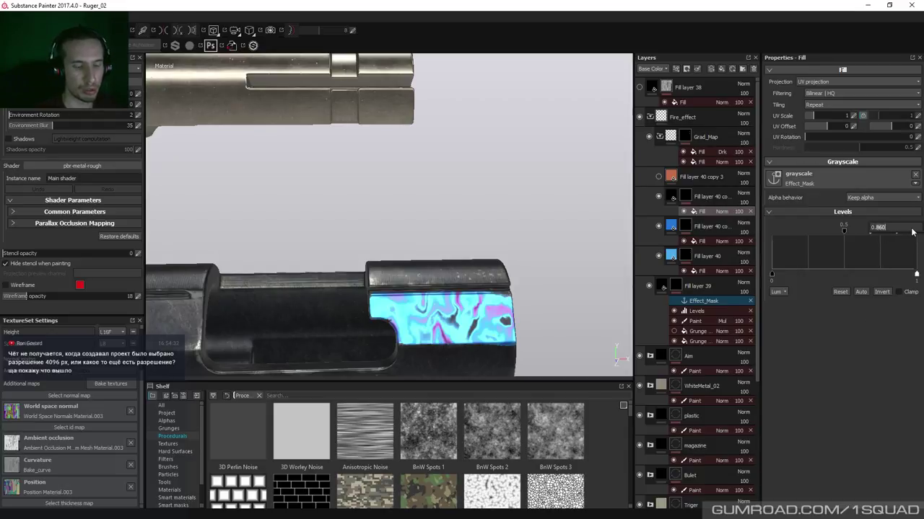
pyautogui.write('5')
pyautogui.press('Return')
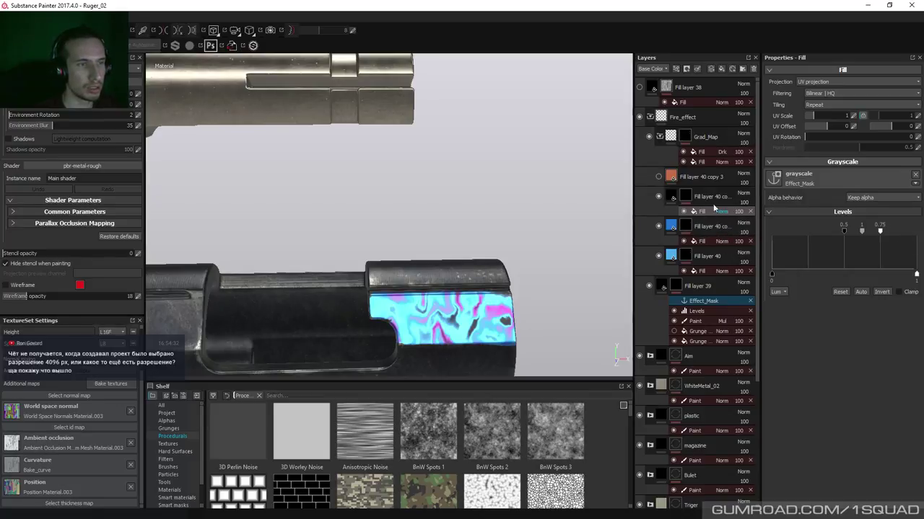
pyautogui.click(662, 178)
pyautogui.click(658, 177)
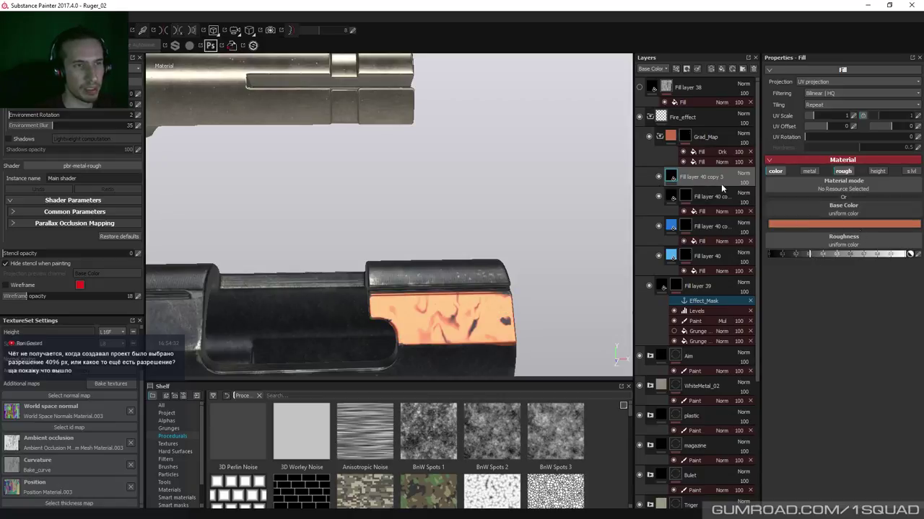
# Give the orange layer a black mask containing a fill effect
pyautogui.rightClick(688, 178)
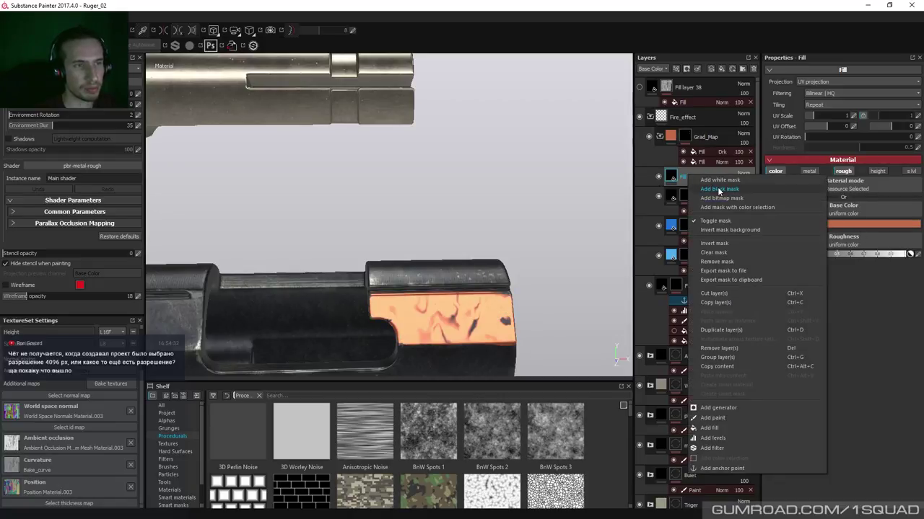
pyautogui.click(717, 187)
pyautogui.rightClick(691, 177)
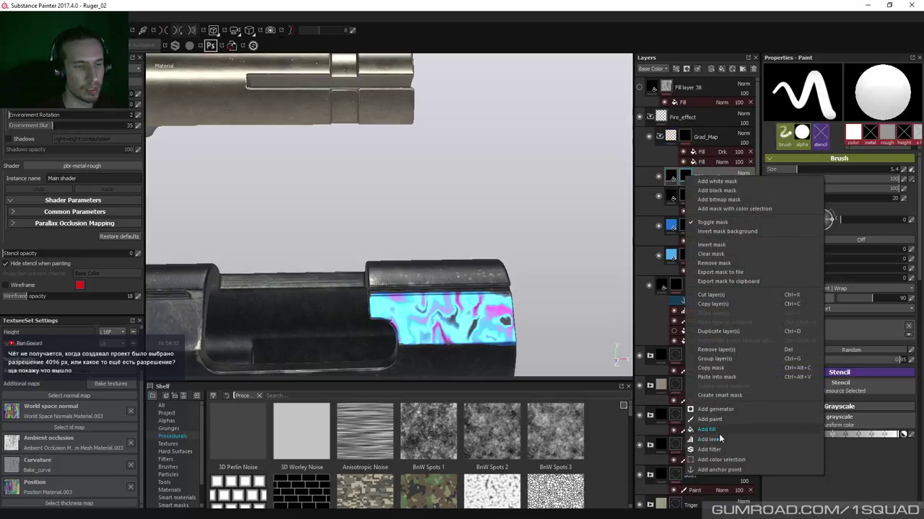
pyautogui.click(718, 430)
pyautogui.click(708, 220)
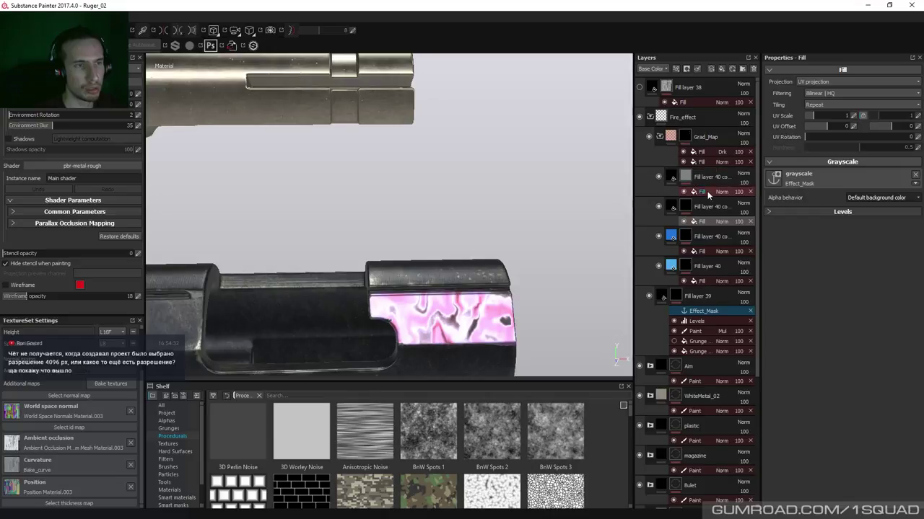
pyautogui.click(709, 192)
# Use Effect_Mask as the mask fill's grayscale source, with Default background color alpha behavior
pyautogui.click(832, 182)
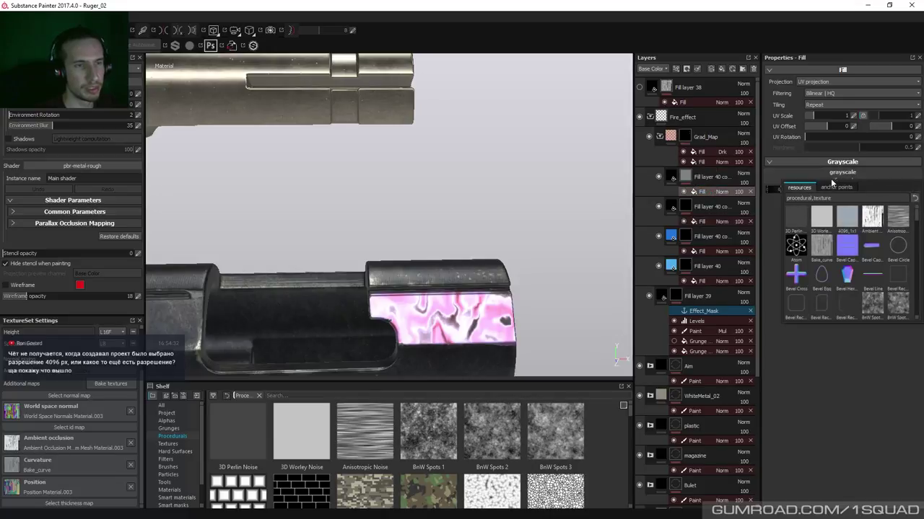
pyautogui.click(836, 187)
pyautogui.click(808, 199)
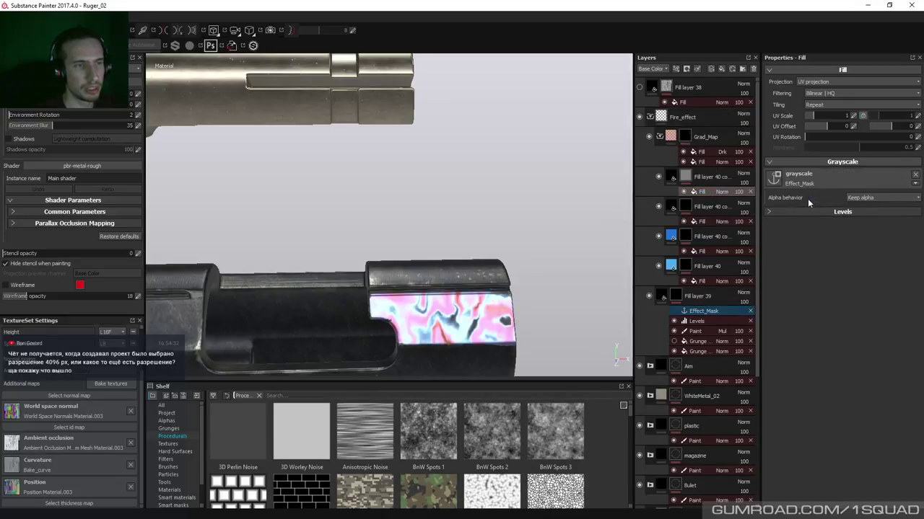
pyautogui.click(873, 198)
pyautogui.click(863, 215)
# Set the mask fill's Levels black input to 0.75
pyautogui.click(828, 211)
pyautogui.moveTo(772, 231); pyautogui.dragTo(876, 232)
pyautogui.doubleClick(876, 232)
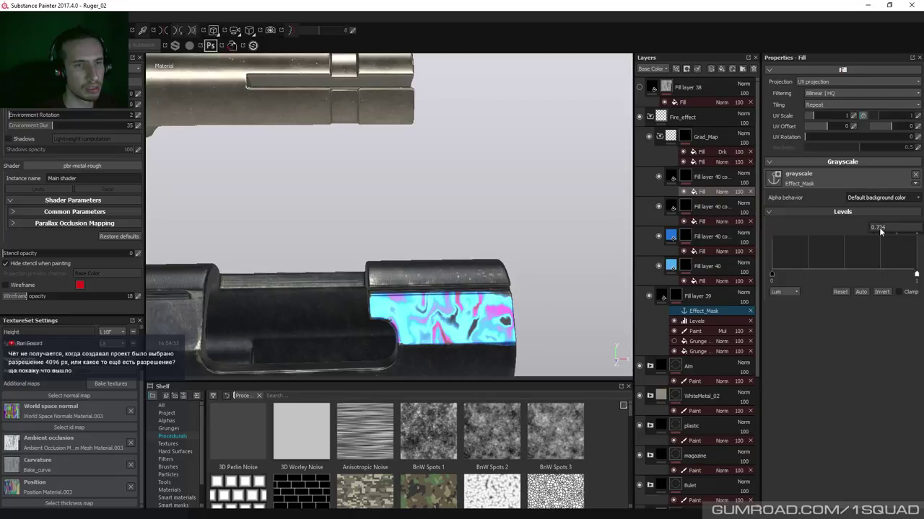
pyautogui.write('0.75')
pyautogui.press('Return')
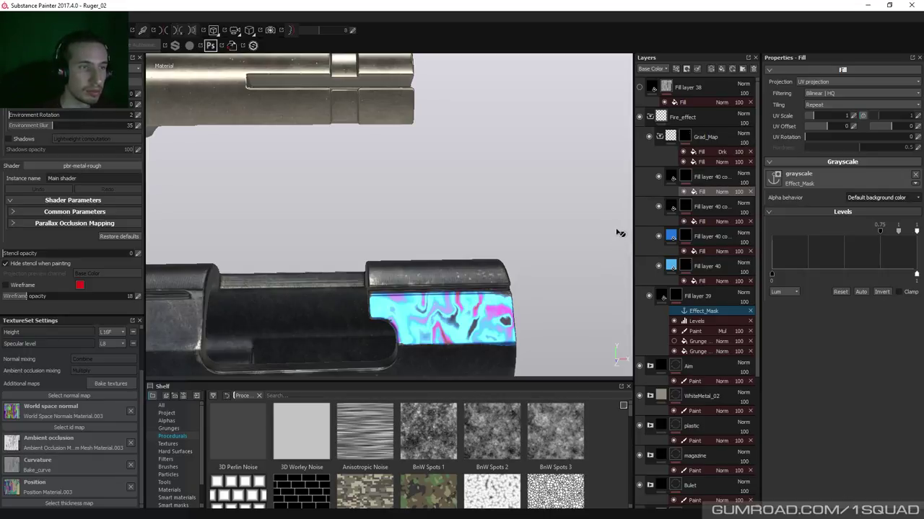
# Lower Fill layer 40's roughness in its fill settings
pyautogui.moveTo(679, 214)
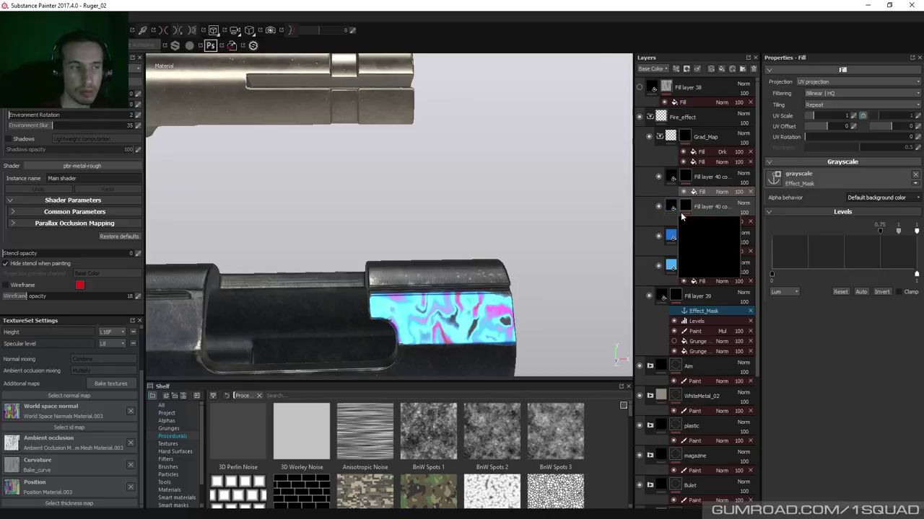
pyautogui.click(686, 264)
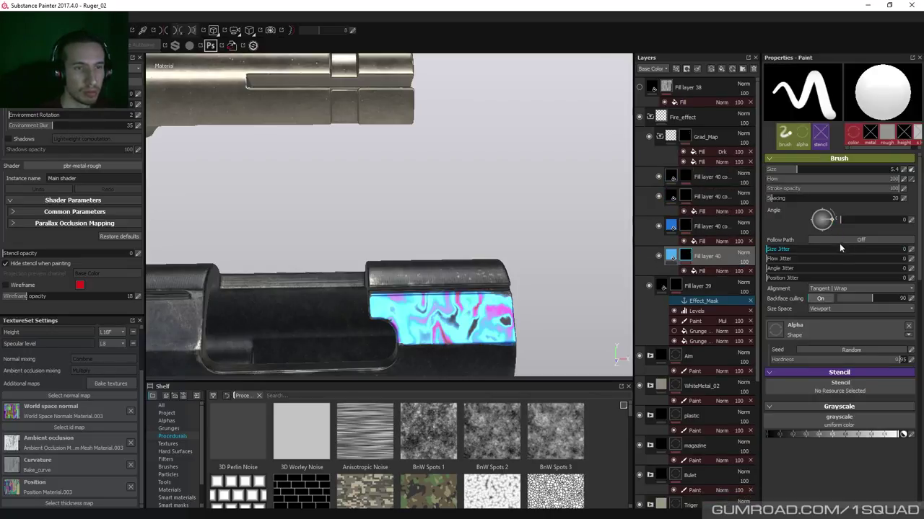
pyautogui.click(672, 259)
pyautogui.moveTo(832, 253); pyautogui.dragTo(890, 256)
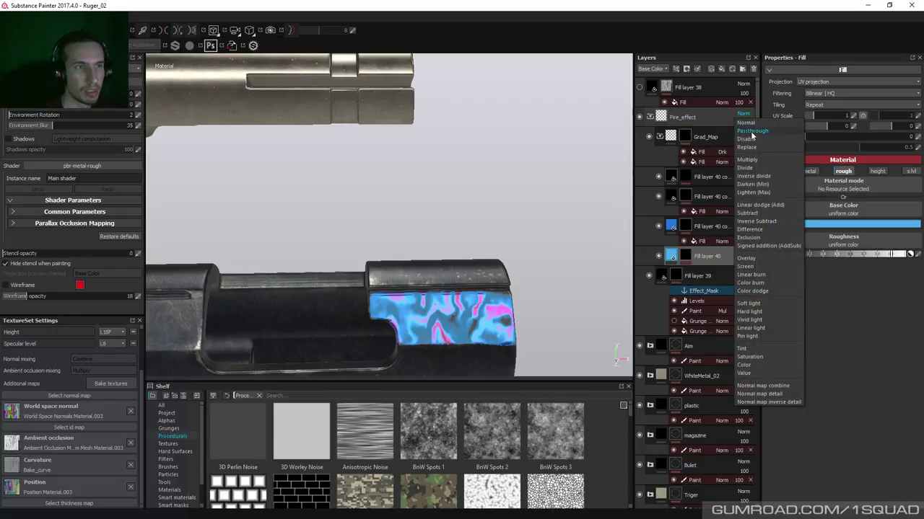
# Show the Roughness channel's layer stack and set the Fire_effect folder to Passthrough
pyautogui.click(652, 69)
pyautogui.click(649, 90)
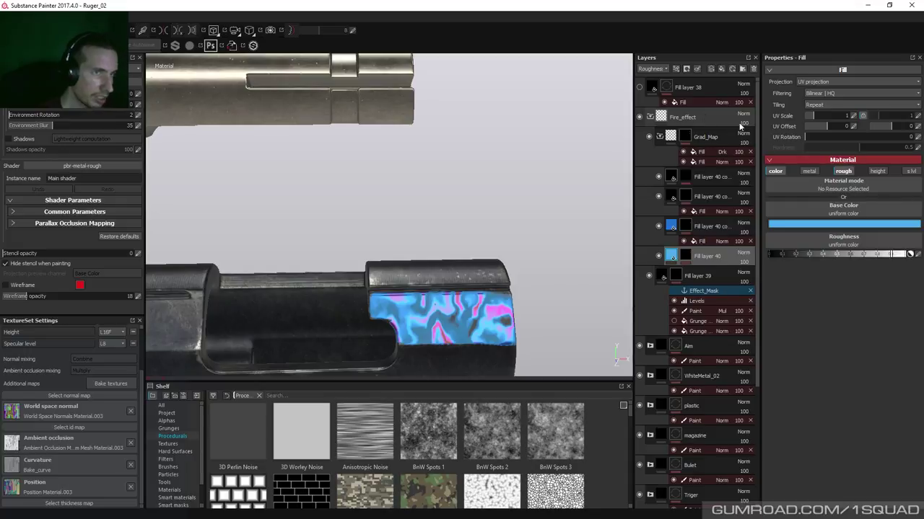
pyautogui.click(742, 114)
pyautogui.click(752, 142)
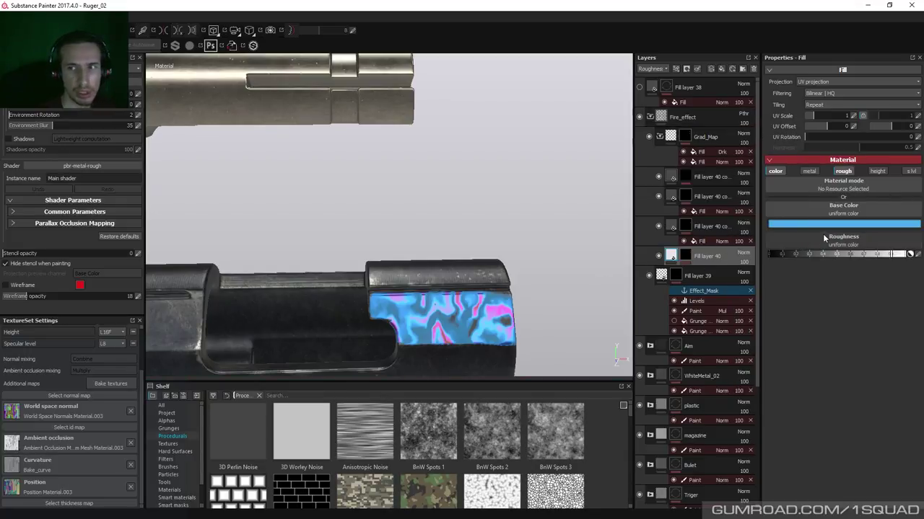
# Set Fill layer 40 to Screen blending and lower its roughness to about 0.15
pyautogui.click(735, 253)
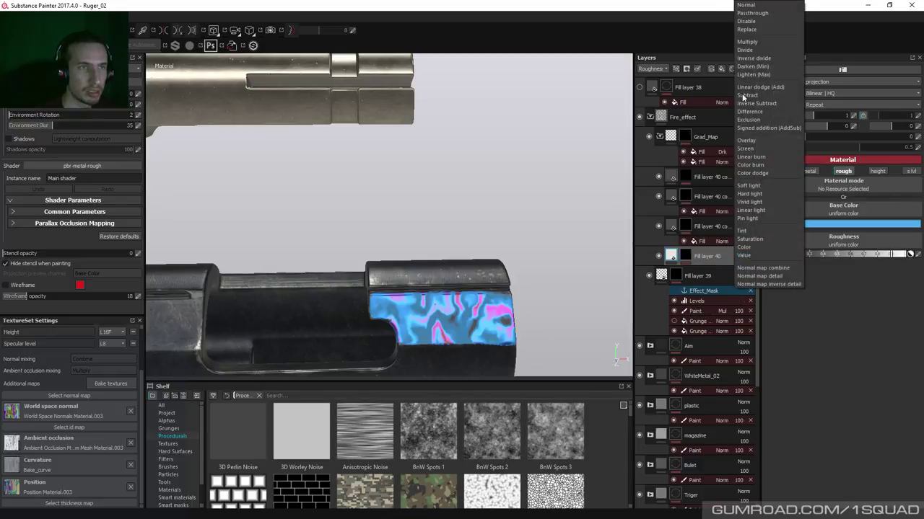
pyautogui.click(754, 14)
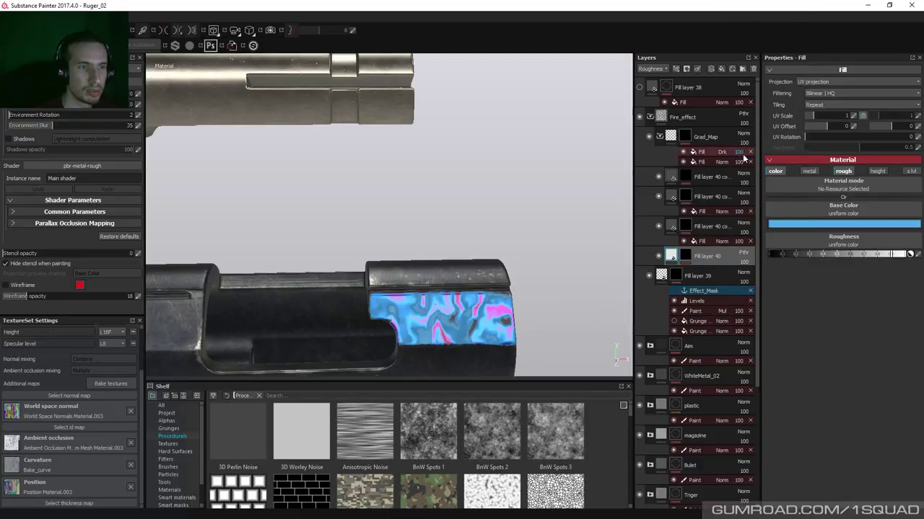
pyautogui.click(743, 253)
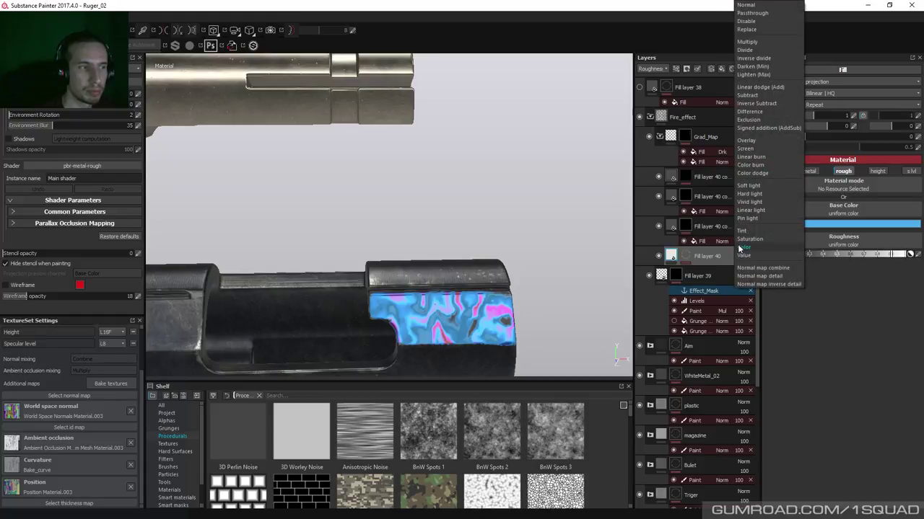
pyautogui.click(697, 259)
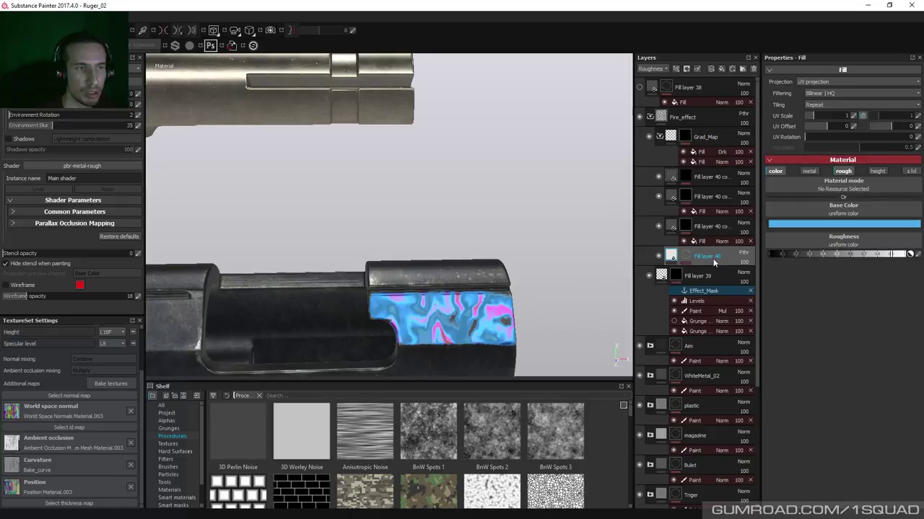
pyautogui.click(743, 254)
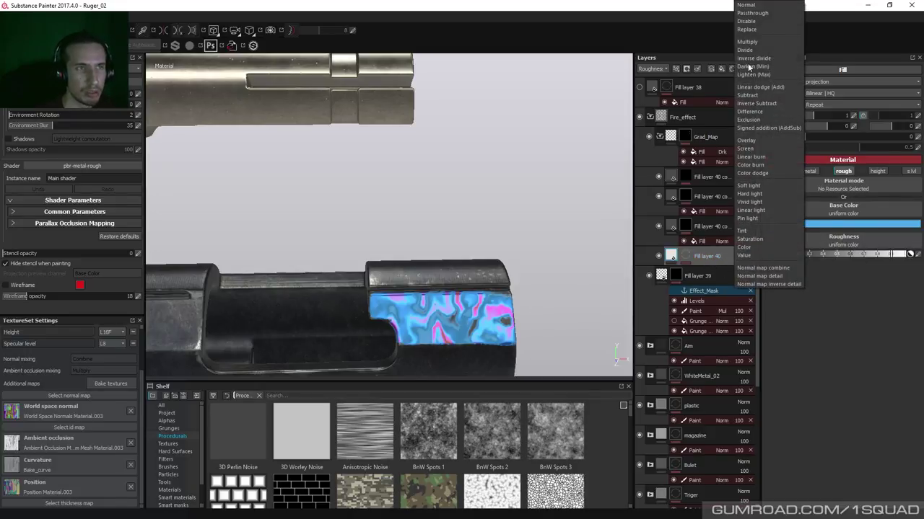
pyautogui.click(751, 148)
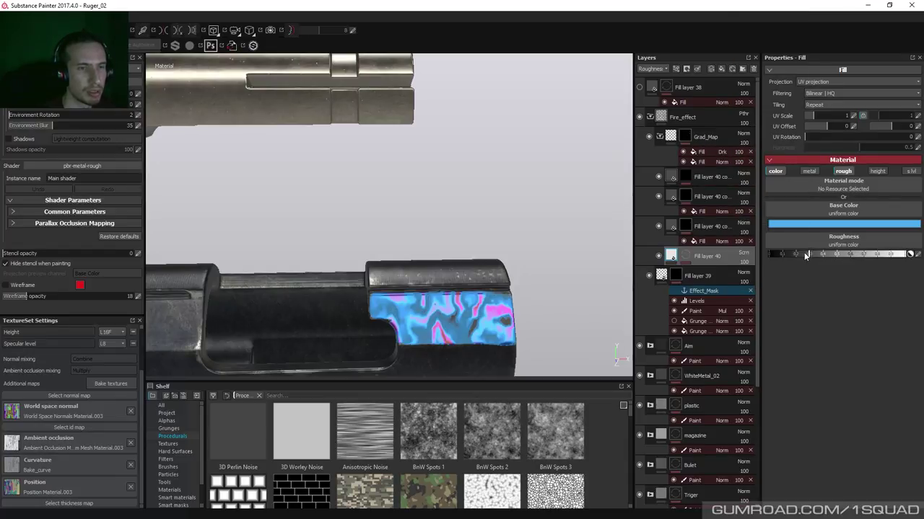
pyautogui.moveTo(807, 254); pyautogui.dragTo(798, 256)
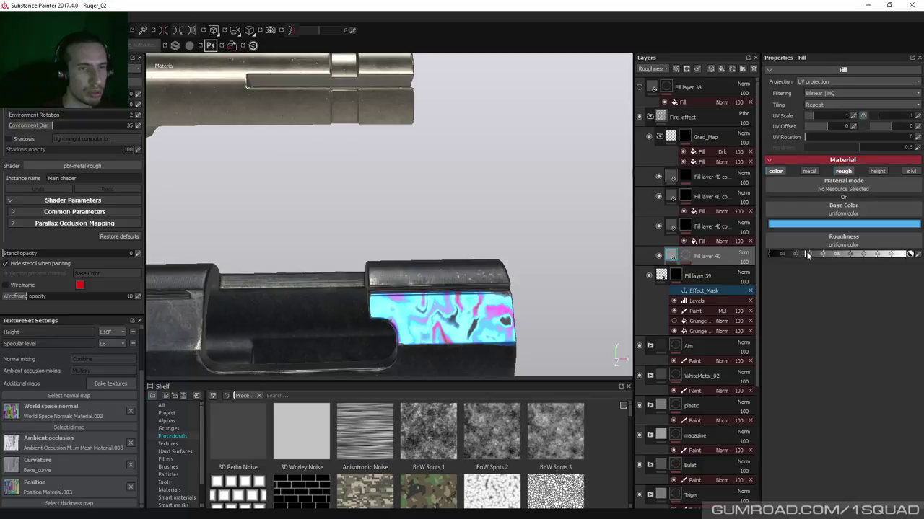
pyautogui.click(668, 228)
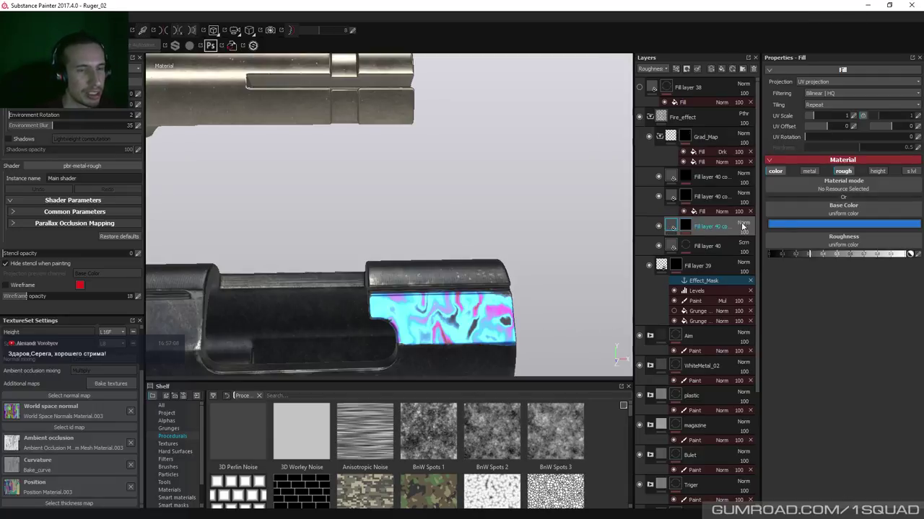
# Raise the roughness of Fill layer 40 and its dark blue copy
pyautogui.click(673, 246)
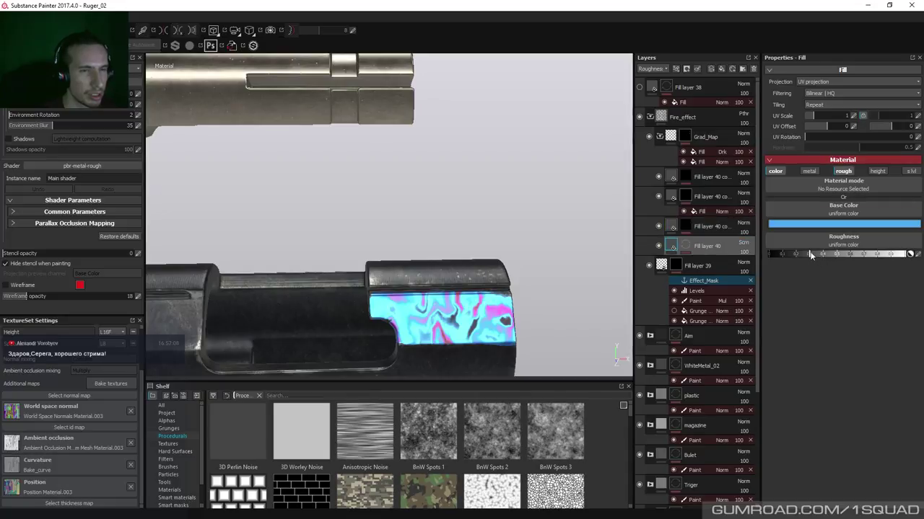
pyautogui.moveTo(803, 254); pyautogui.dragTo(830, 257)
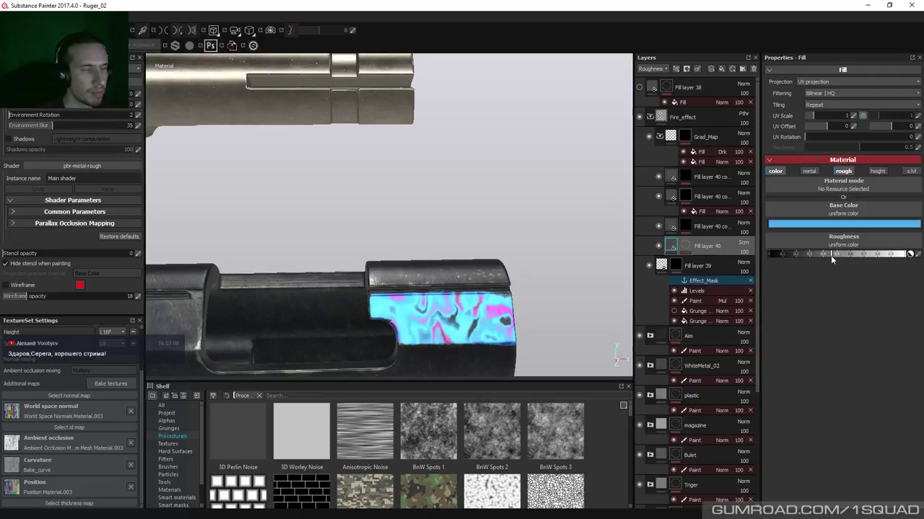
pyautogui.click(682, 228)
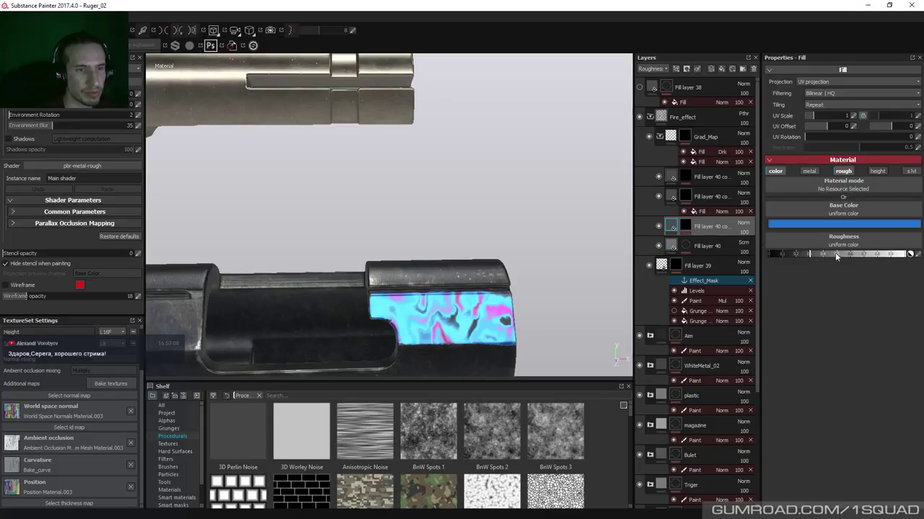
pyautogui.moveTo(811, 254); pyautogui.dragTo(831, 254)
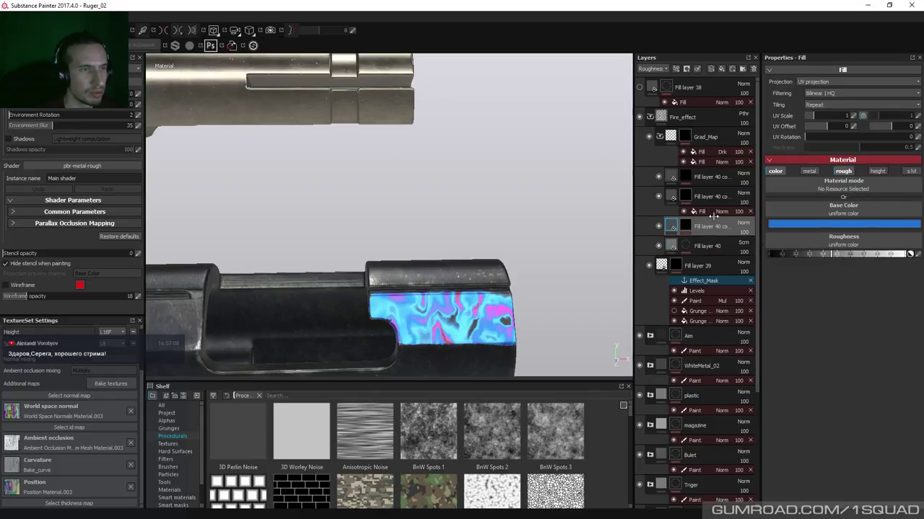
# Adjust the purple copy's roughness and raise the orange copy's roughness
pyautogui.click(671, 196)
pyautogui.moveTo(821, 255)
pyautogui.mouseDown()
pyautogui.moveTo(842, 258)
pyautogui.moveTo(782, 257)
pyautogui.mouseUp()
pyautogui.click(671, 176)
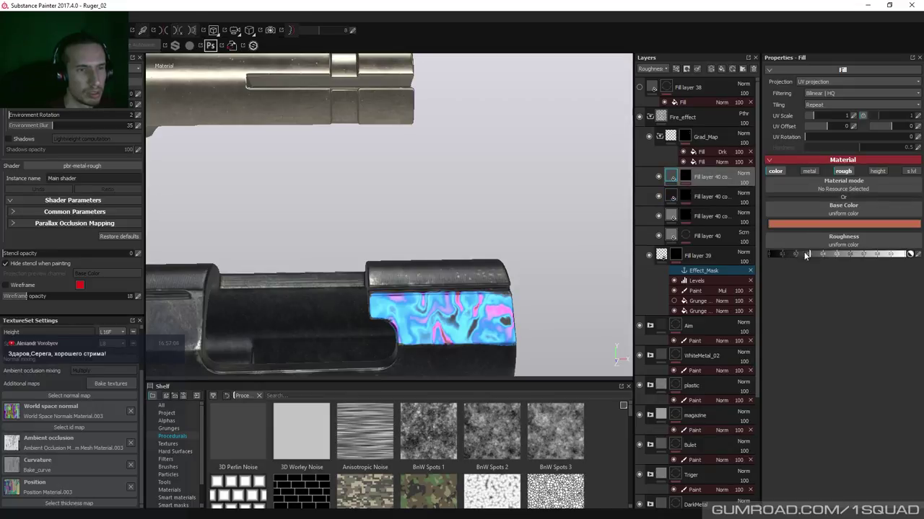
pyautogui.moveTo(825, 257); pyautogui.dragTo(833, 257)
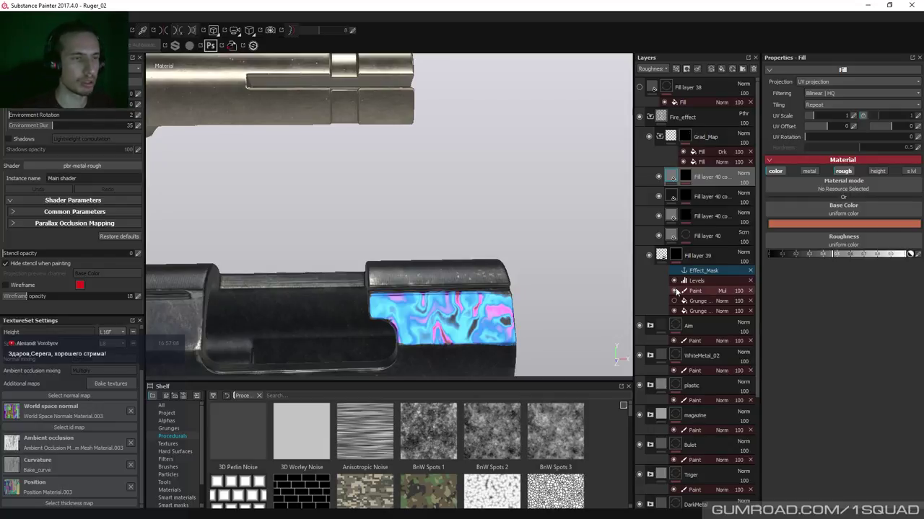
pyautogui.click(674, 237)
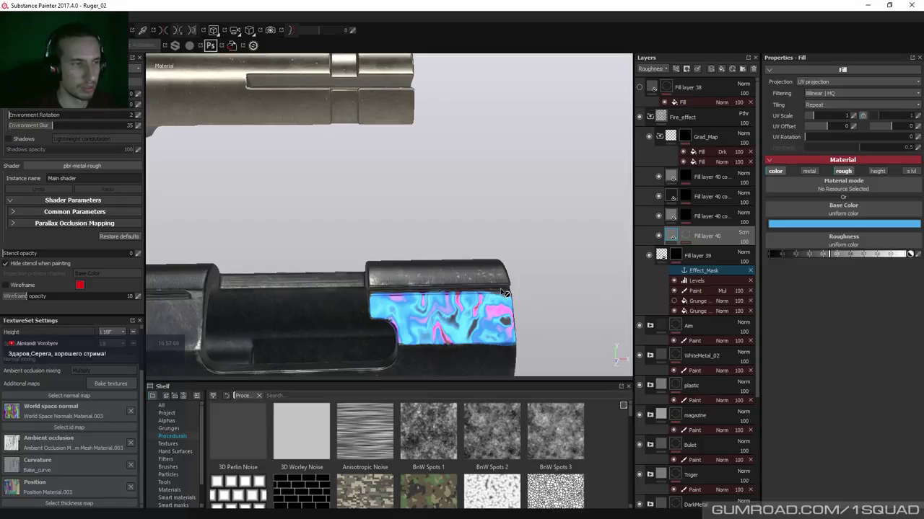
pyautogui.click(676, 259)
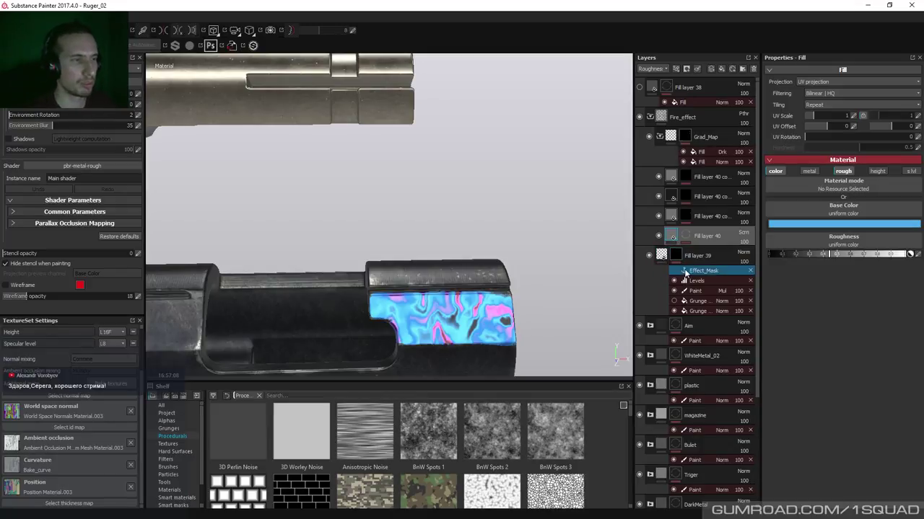
pyautogui.press('1')
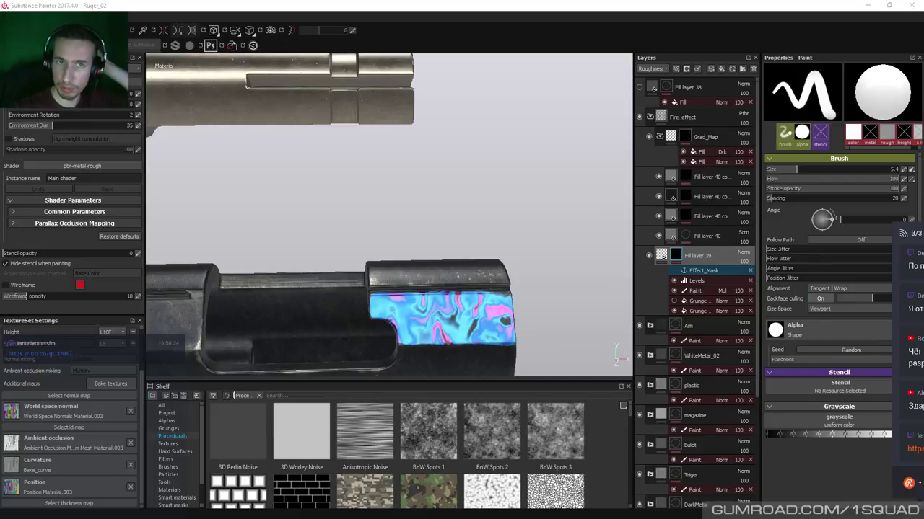
pyautogui.moveTo(922, 108)
pyautogui.mouseDown()
pyautogui.moveTo(653, 106)
pyautogui.moveTo(353, 128)
pyautogui.mouseUp()
pyautogui.doubleClick(353, 128)
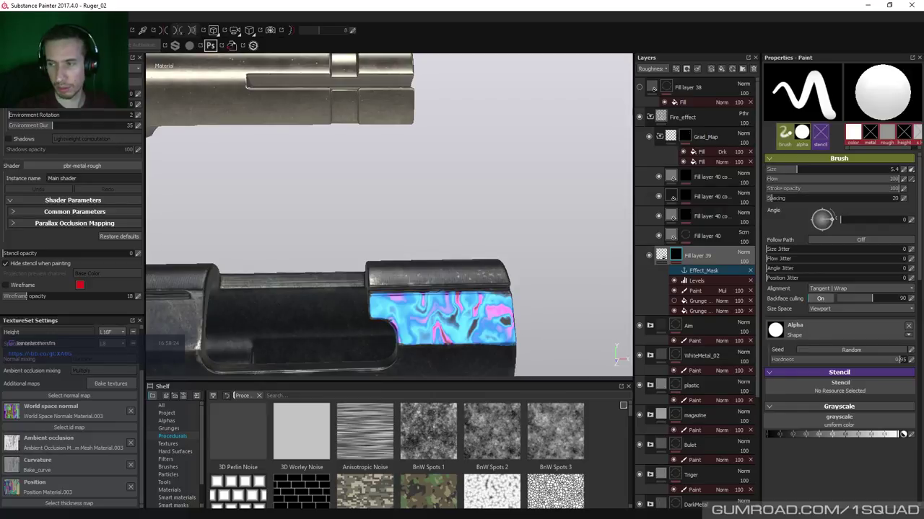
pyautogui.keyDown('alt'); pyautogui.moveTo(296, 202); pyautogui.dragTo(298, 155); pyautogui.keyUp('alt')
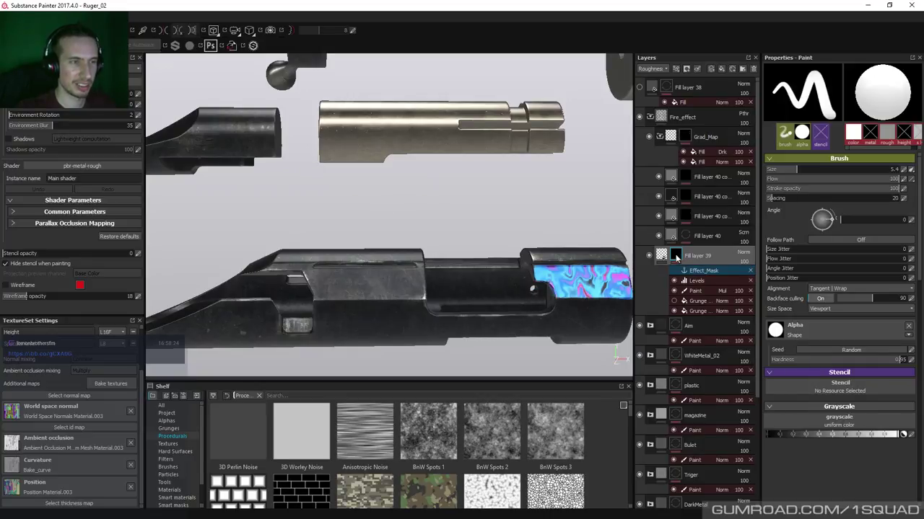
pyautogui.moveTo(673, 258)
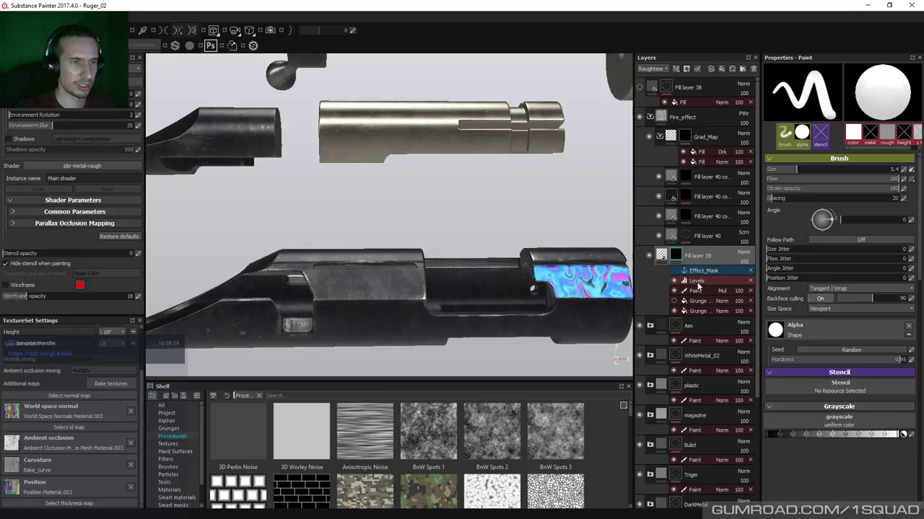
pyautogui.moveTo(505, 256)
pyautogui.keyDown('alt'); pyautogui.mouseDown()
pyautogui.moveTo(448, 252)
pyautogui.moveTo(471, 262)
pyautogui.moveTo(462, 239)
pyautogui.moveTo(474, 289)
pyautogui.moveTo(479, 258)
pyautogui.mouseUp(); pyautogui.keyUp('alt')
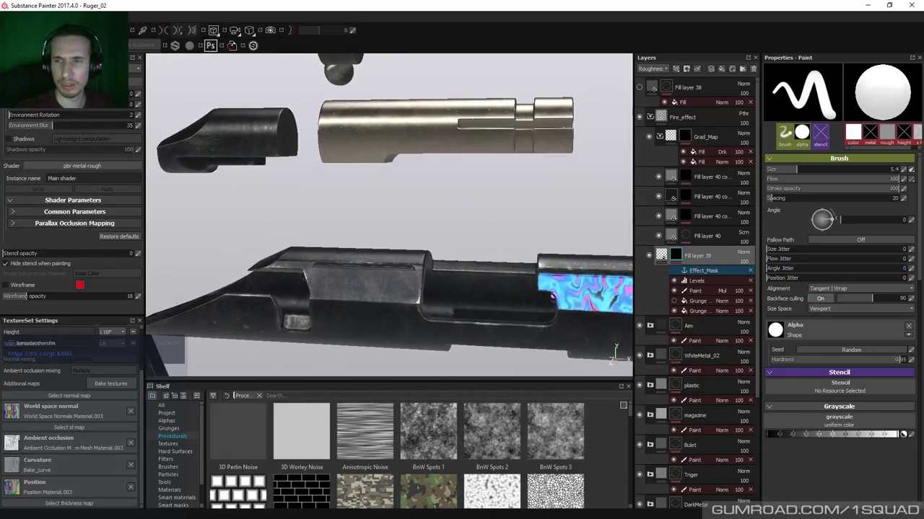
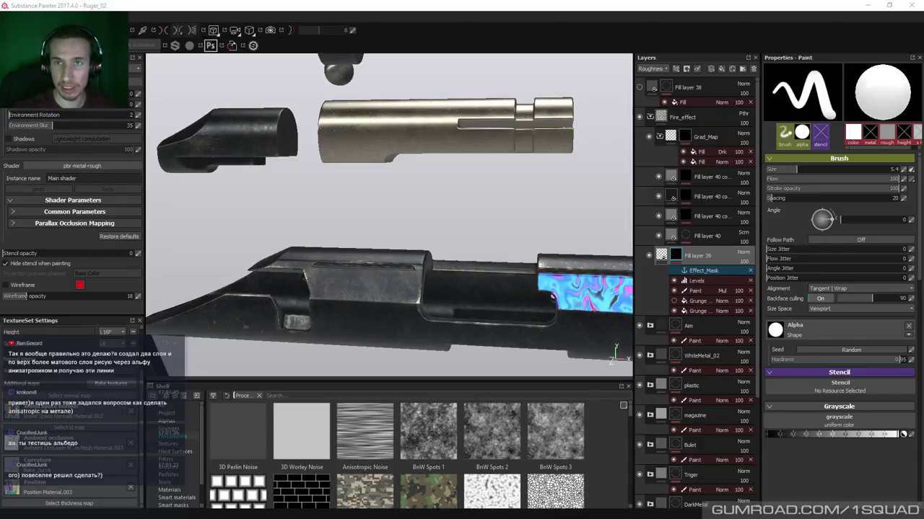
# Glance at the brushed-metal can reference, then show Fill layer 39's mask on its own
pyautogui.hotkey('alt', 'Tab')
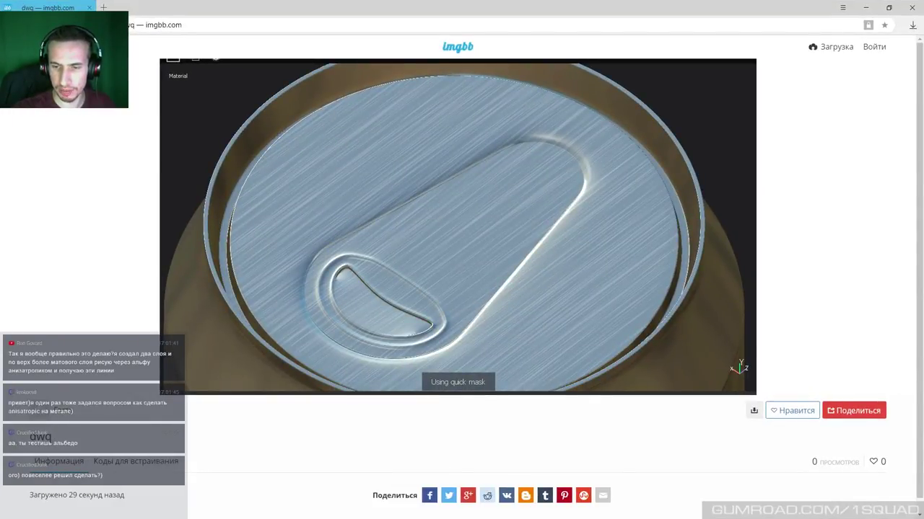
pyautogui.hotkey('alt', 'Tab')
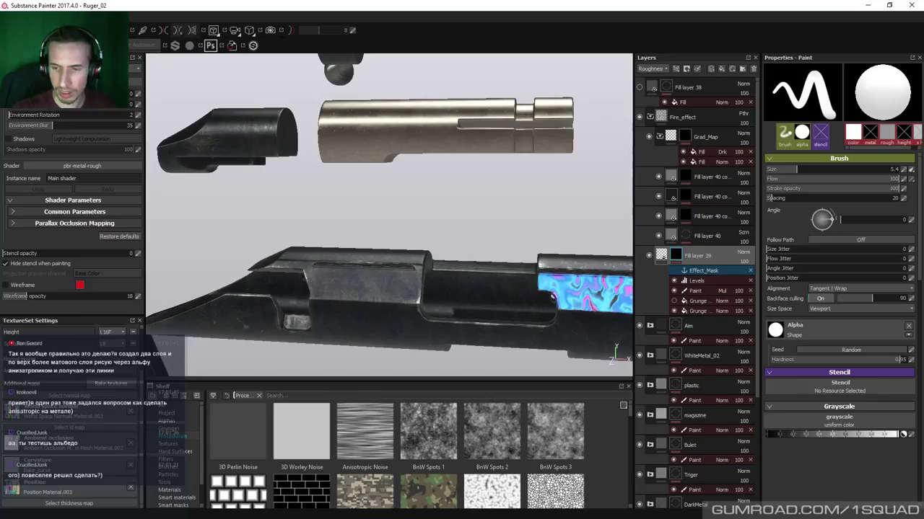
pyautogui.keyDown('alt'); pyautogui.click(675, 260); pyautogui.keyUp('alt')
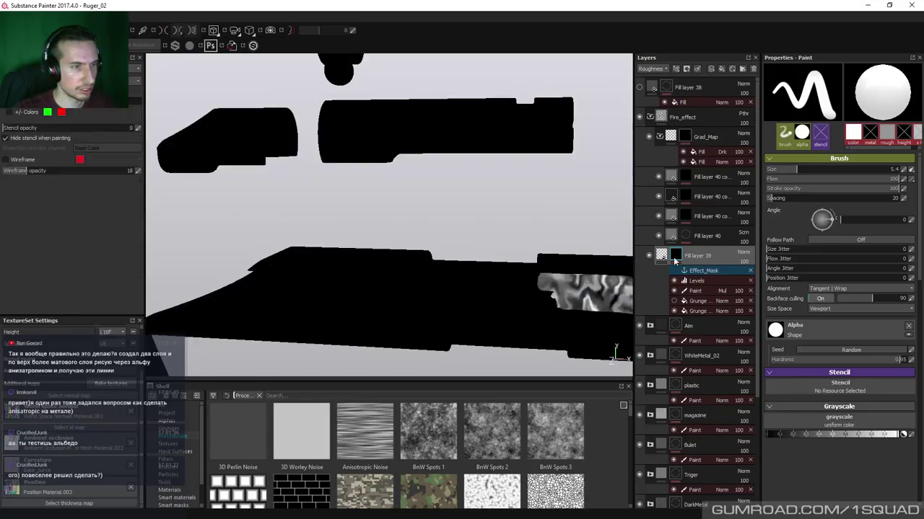
# Add a fill to Fill layer 39's mask using Anisotropic Noise, scaled with resolution
pyautogui.rightClick(678, 255)
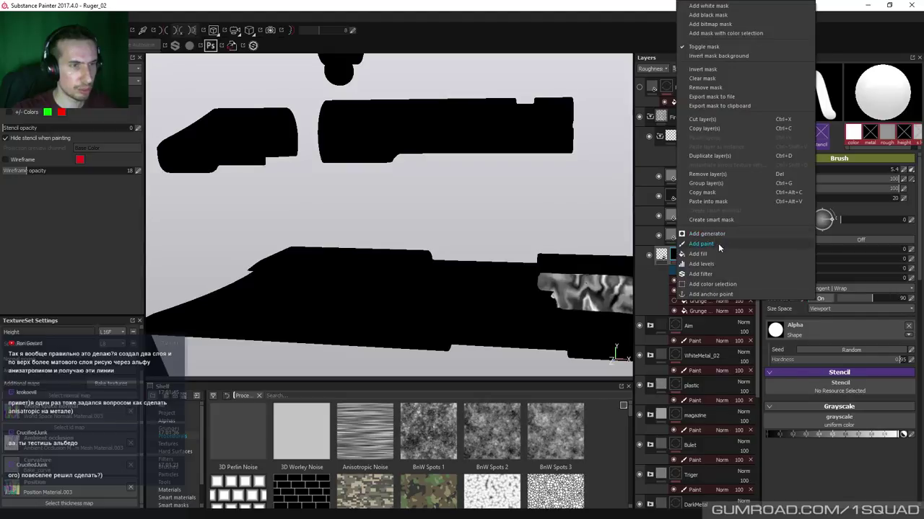
pyautogui.click(697, 254)
pyautogui.moveTo(367, 433); pyautogui.dragTo(801, 183)
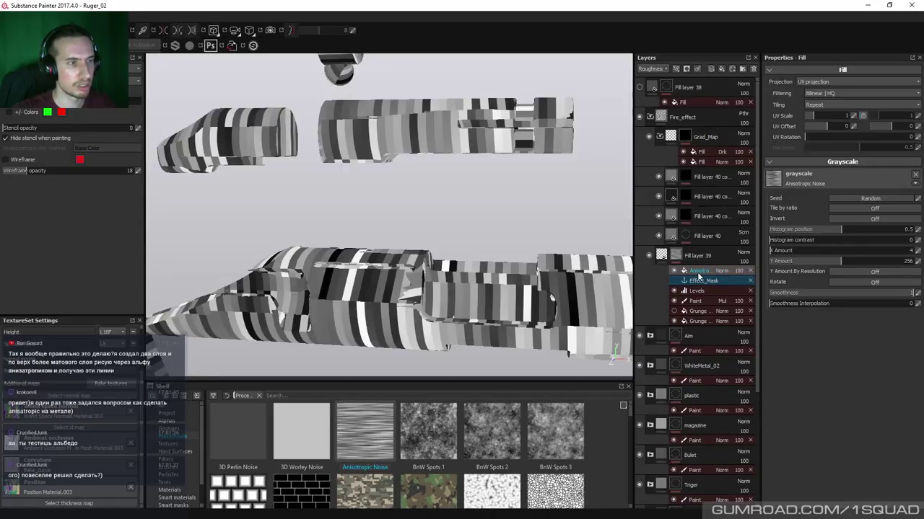
pyautogui.click(863, 274)
pyautogui.scroll(3, 382, 200)
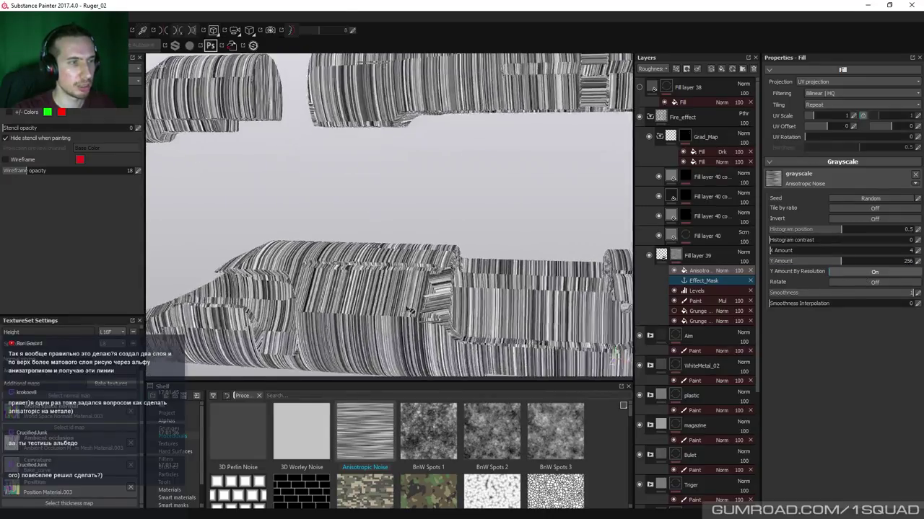
pyautogui.scroll(6, 407, 312)
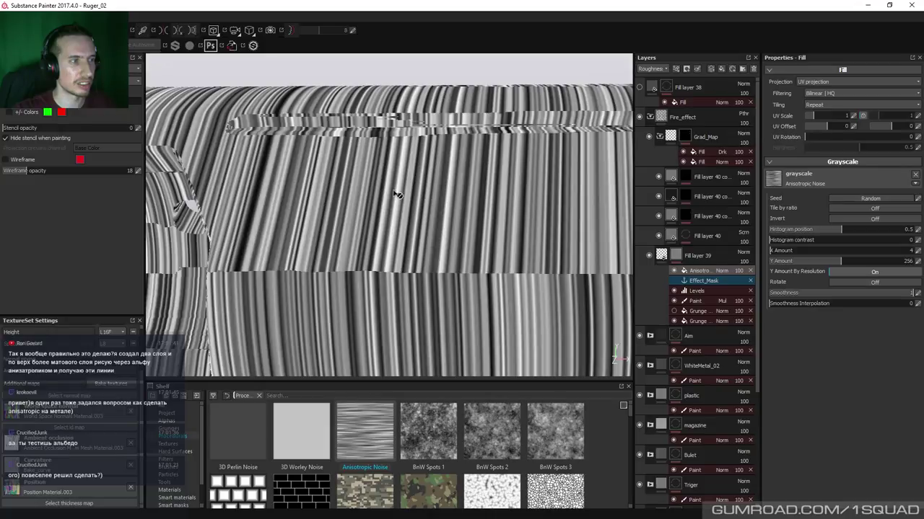
# Try a UV Scale of 2 and Smoothness 0 on the noise, then undo both
pyautogui.click(848, 115)
pyautogui.write('2')
pyautogui.press('Return')
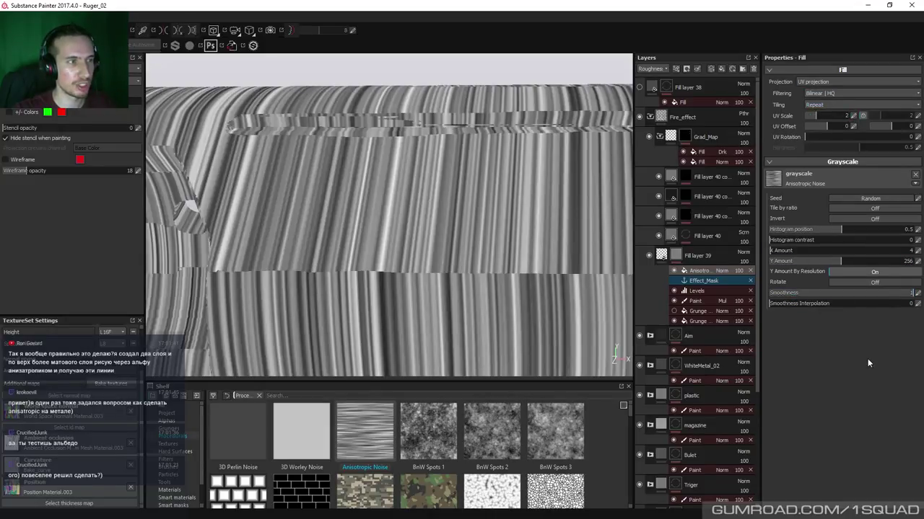
pyautogui.hotkey('ctrl', 'z')
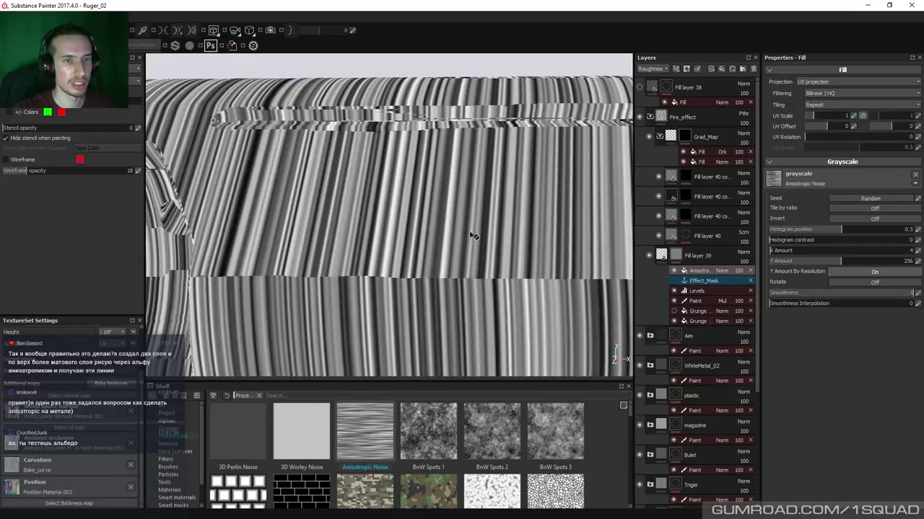
pyautogui.moveTo(882, 297); pyautogui.dragTo(748, 297)
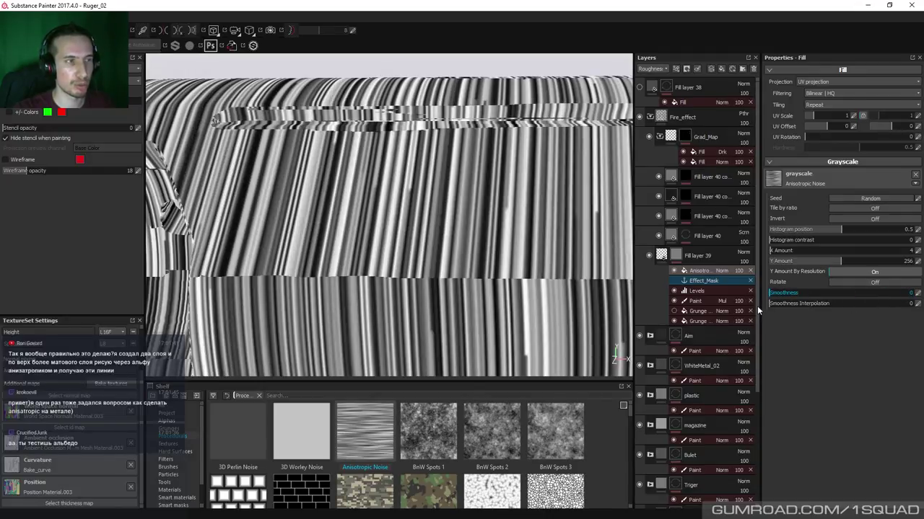
pyautogui.hotkey('ctrl', 'z')
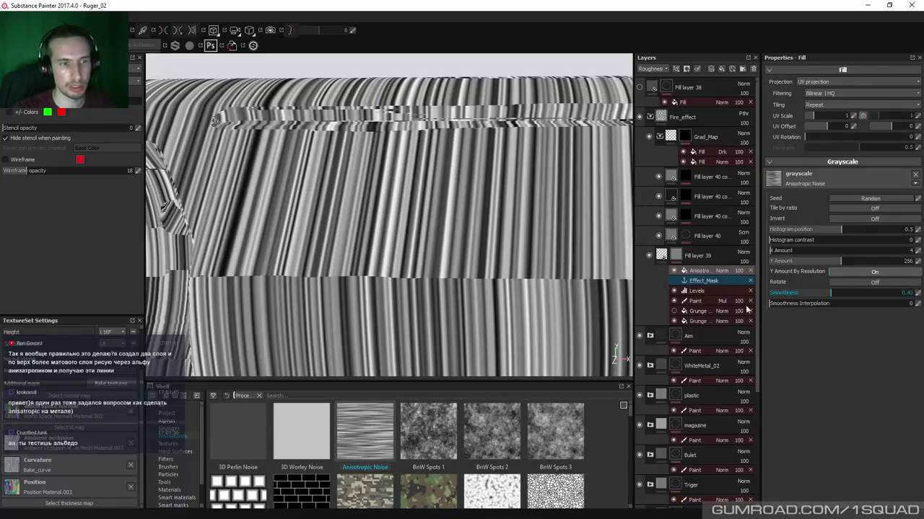
pyautogui.hotkey('ctrl', 'z')
pyautogui.hotkey('ctrl', 'z')
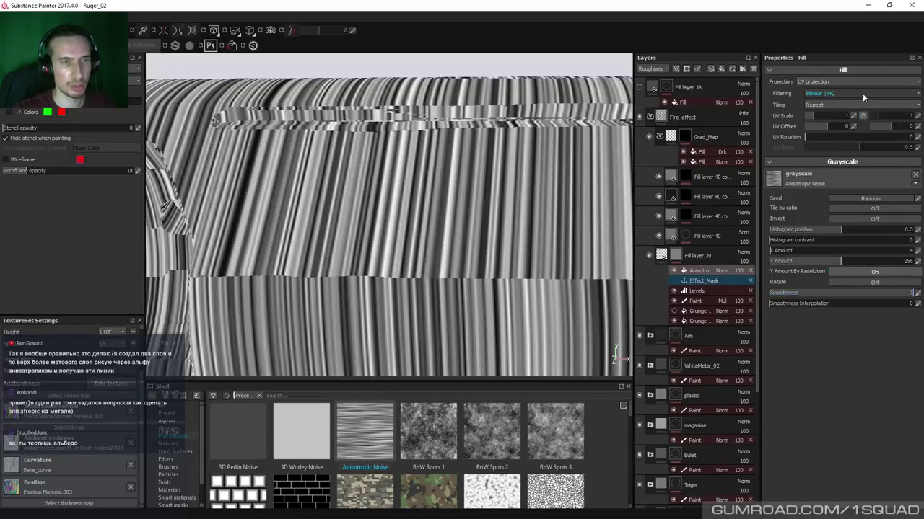
# Retry UV Scale 2 with Smoothness 0.21, then undo the changes
pyautogui.click(849, 116)
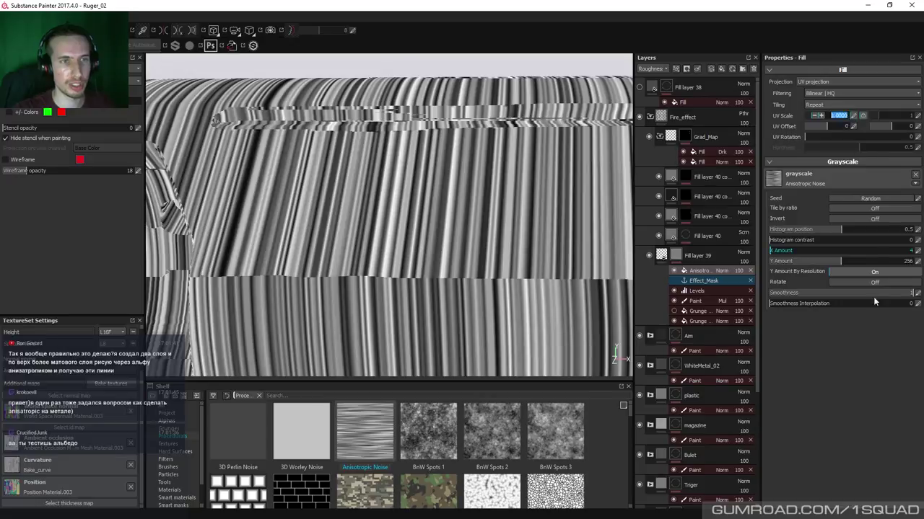
pyautogui.write('2')
pyautogui.press('Return')
pyautogui.moveTo(886, 293); pyautogui.dragTo(818, 292)
pyautogui.hotkey('ctrl', 'z')
pyautogui.hotkey('ctrl', 'z')
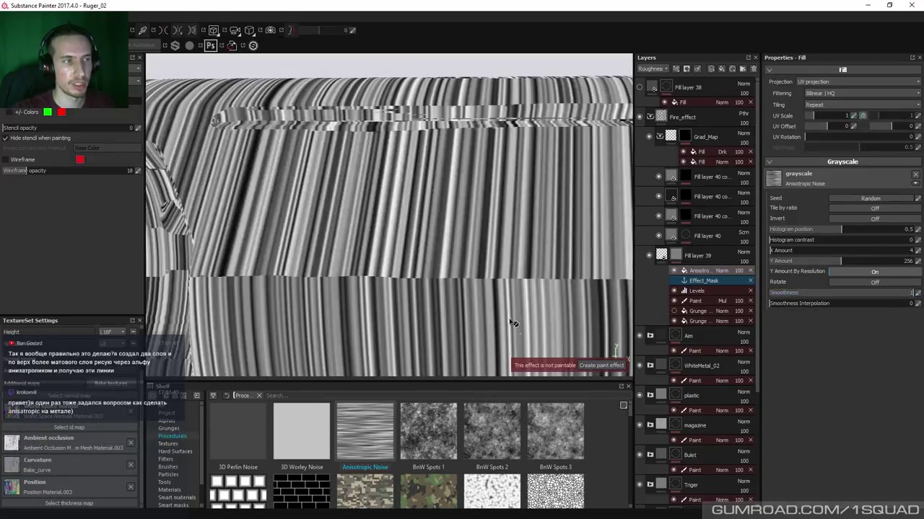
# Delete the Anisotropic Noise fill from the mask and return to the brushed-metal reference
pyautogui.scroll(-8, 514, 296)
pyautogui.keyDown('alt'); pyautogui.moveTo(513, 296); pyautogui.dragTo(546, 216); pyautogui.keyUp('alt')
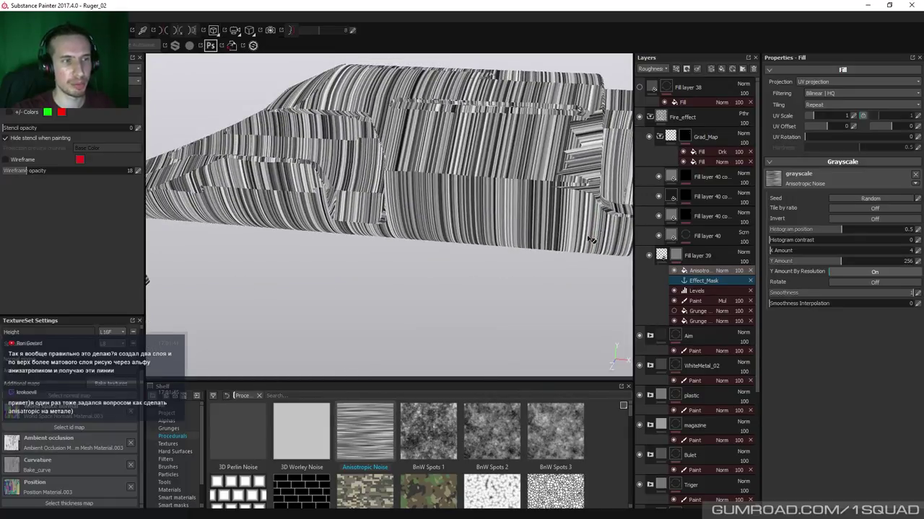
pyautogui.press('Delete')
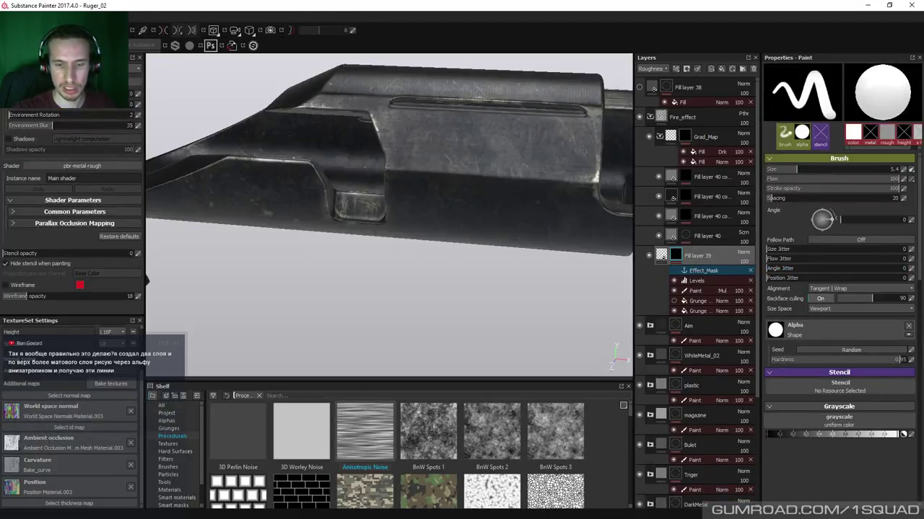
pyautogui.hotkey('alt', 'Tab')
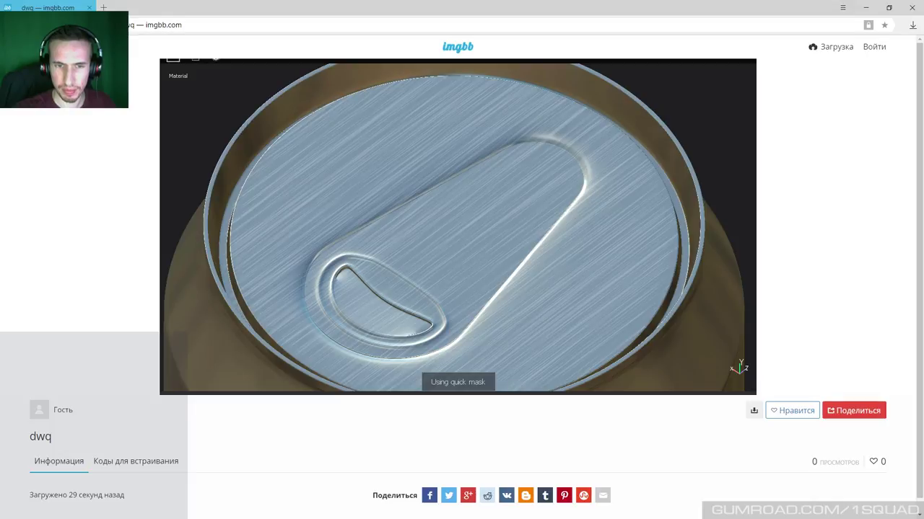
# Move, resize and close the stream chat window, then view the rifle render side-on
pyautogui.moveTo(710, 129); pyautogui.dragTo(722, 125)
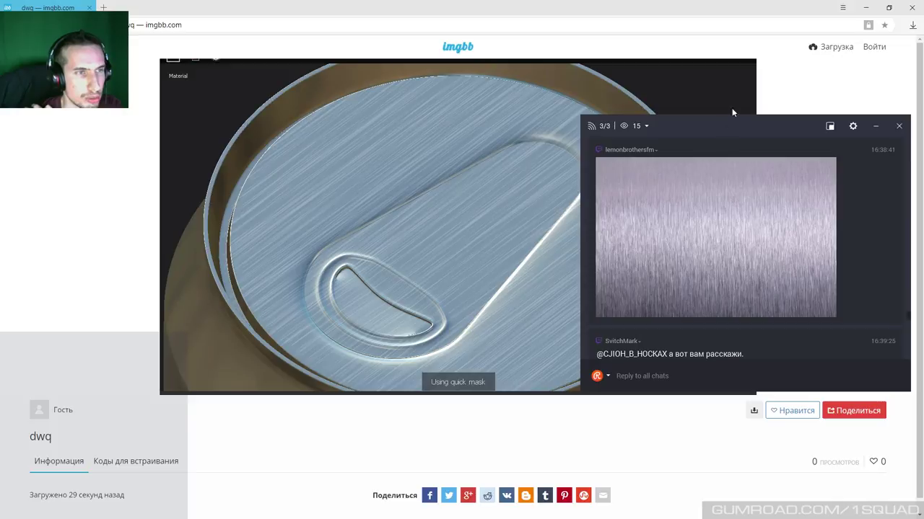
pyautogui.moveTo(719, 115); pyautogui.dragTo(719, 12)
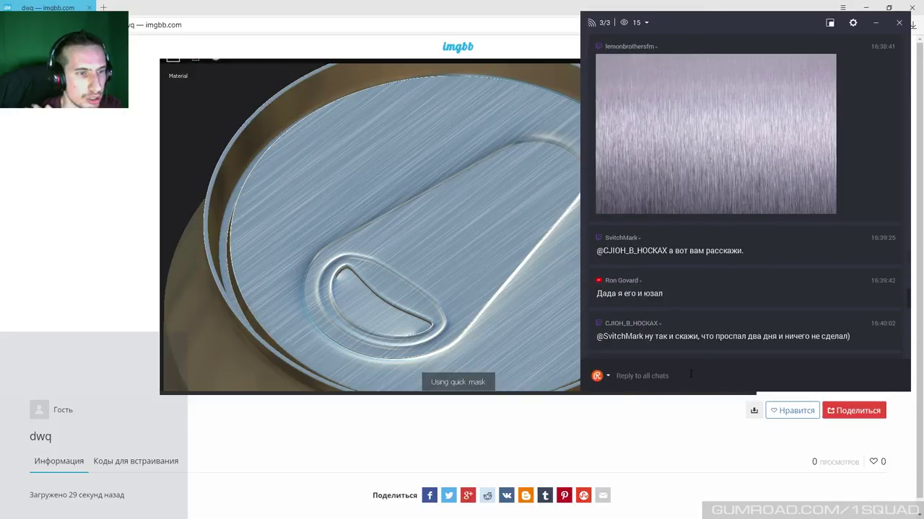
pyautogui.moveTo(575, 260); pyautogui.dragTo(354, 231)
pyautogui.scroll(3, 583, 205)
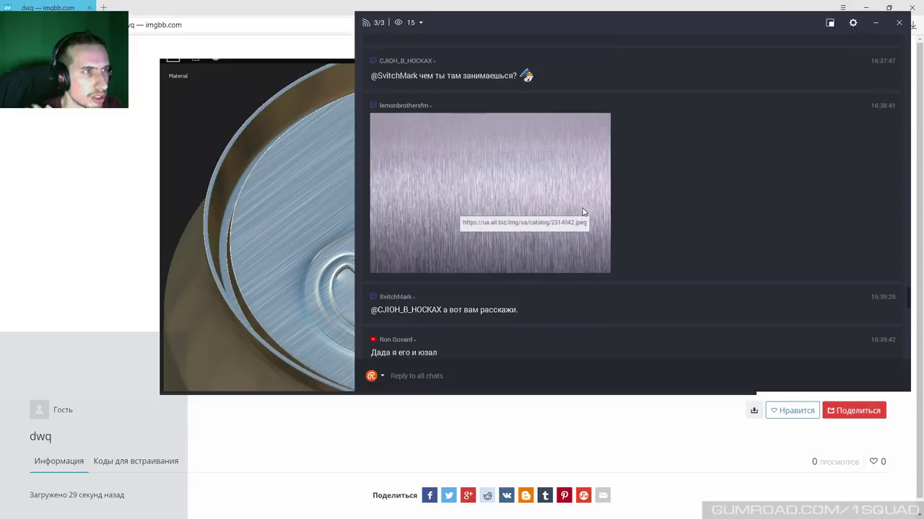
pyautogui.moveTo(359, 204); pyautogui.dragTo(578, 212)
pyautogui.scroll(-1, 751, 199)
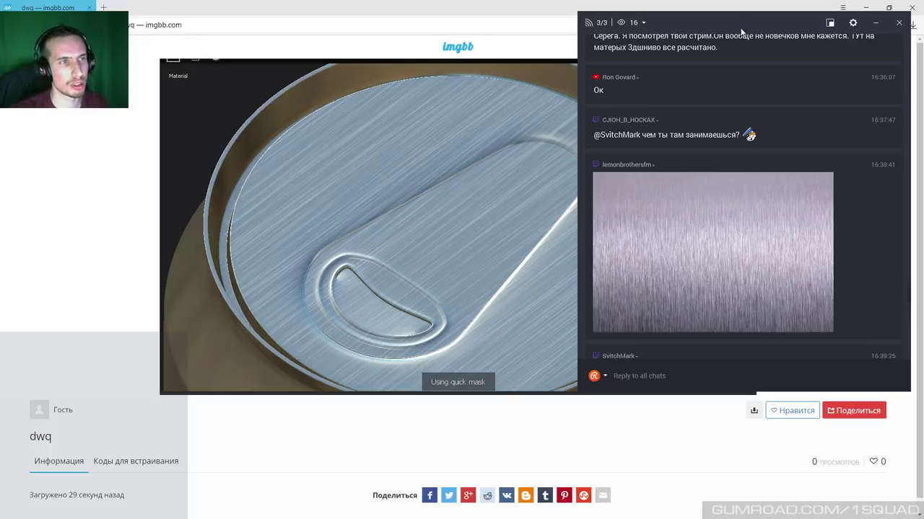
pyautogui.click(875, 23)
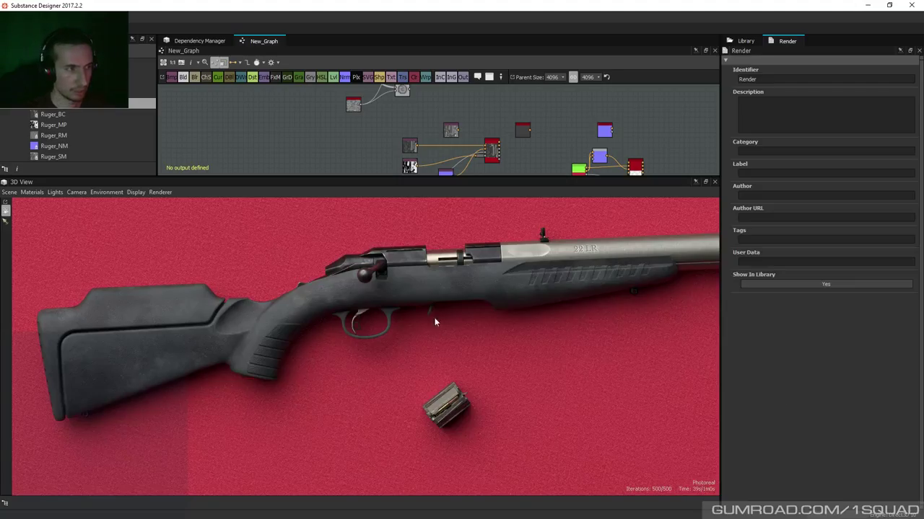
pyautogui.scroll(2, 431, 314)
pyautogui.moveTo(427, 316)
pyautogui.mouseDown()
pyautogui.moveTo(439, 313)
pyautogui.moveTo(435, 322)
pyautogui.mouseUp()
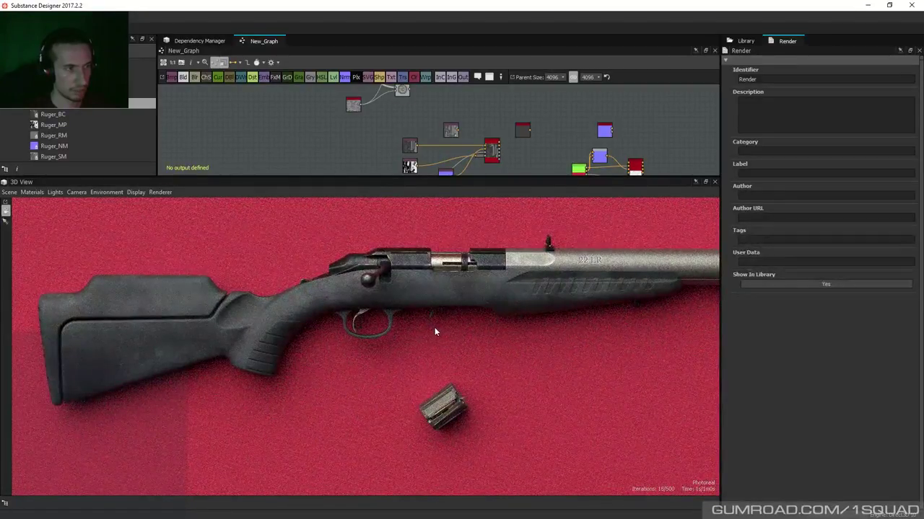
pyautogui.moveTo(435, 332); pyautogui.dragTo(433, 326)
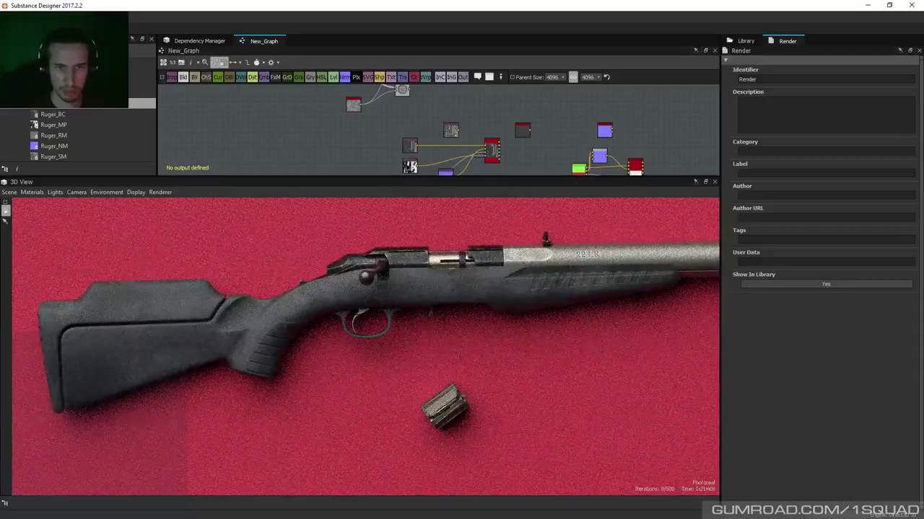